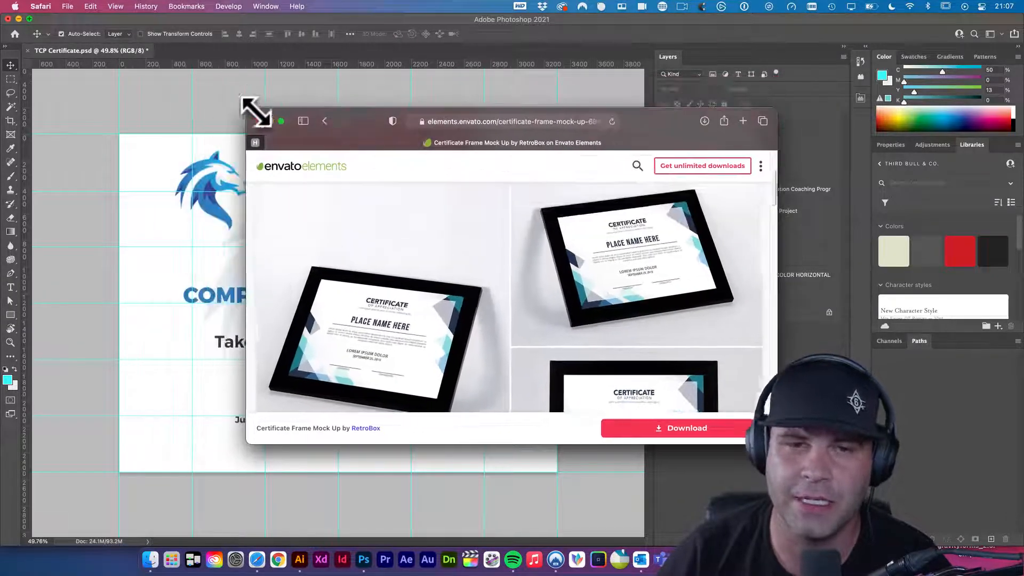
- Shrink the Envato mockup window and bring the Photoshop certificate forward beside it
{"action": "left_click_drag", "start_coordinate": [371, 120], "coordinate": [601, 145]}
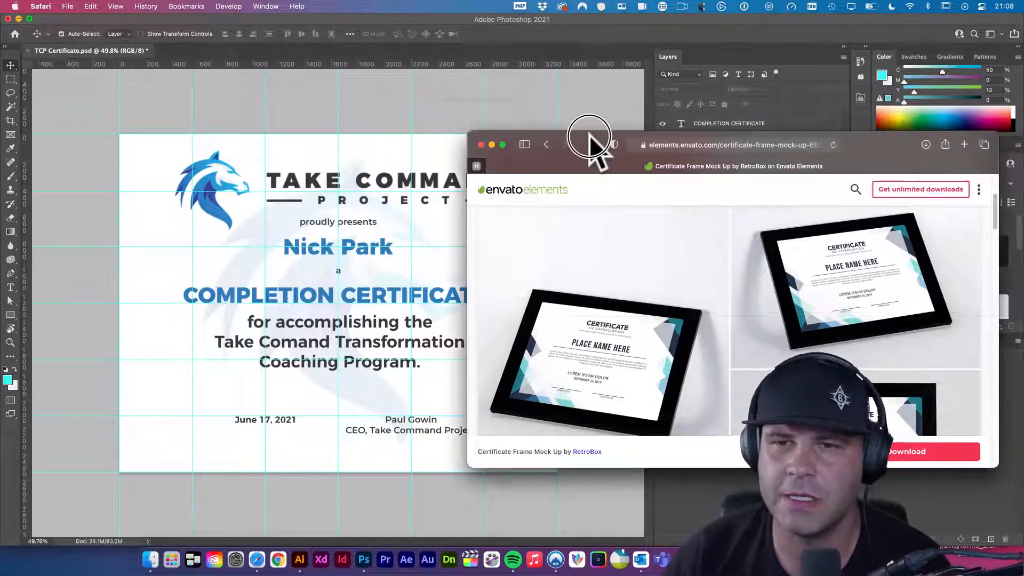
{"action": "left_click", "coordinate": [451, 106]}
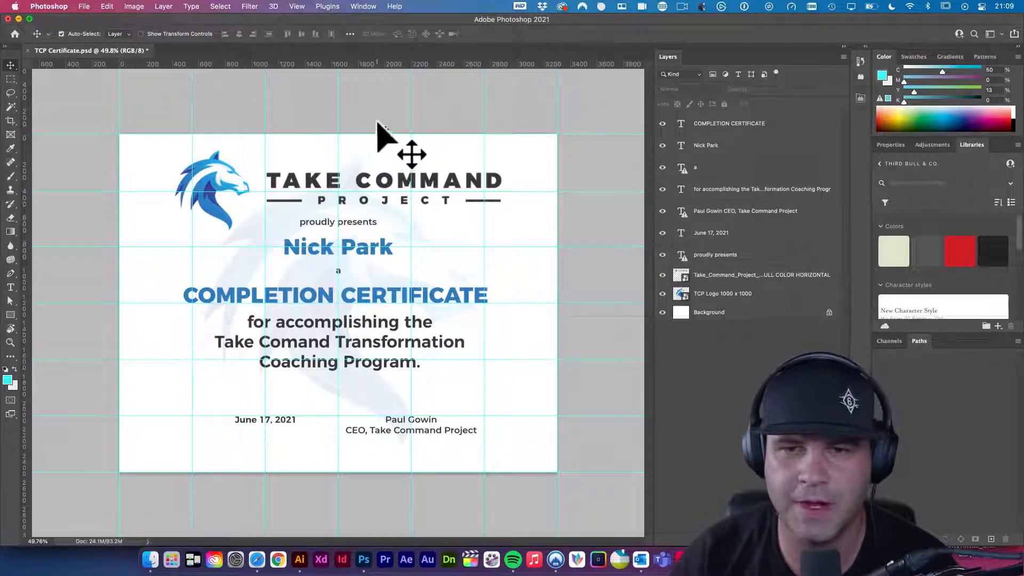
- Bring the Certificate Frame Mock Up page forward, enlarge its window, and scroll through the previews
{"action": "left_click", "coordinate": [260, 563]}
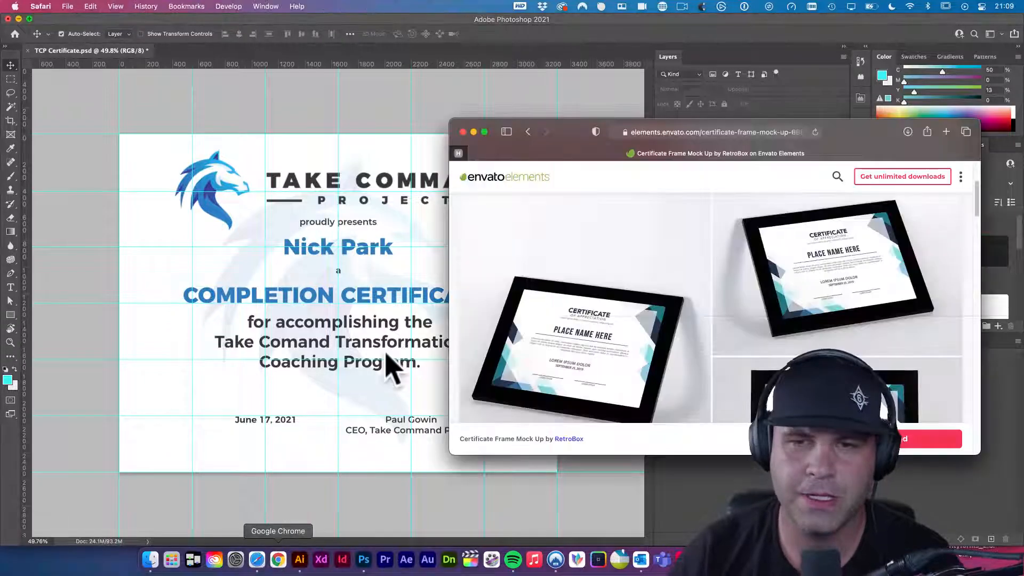
{"action": "left_click_drag", "start_coordinate": [579, 139], "coordinate": [486, 135]}
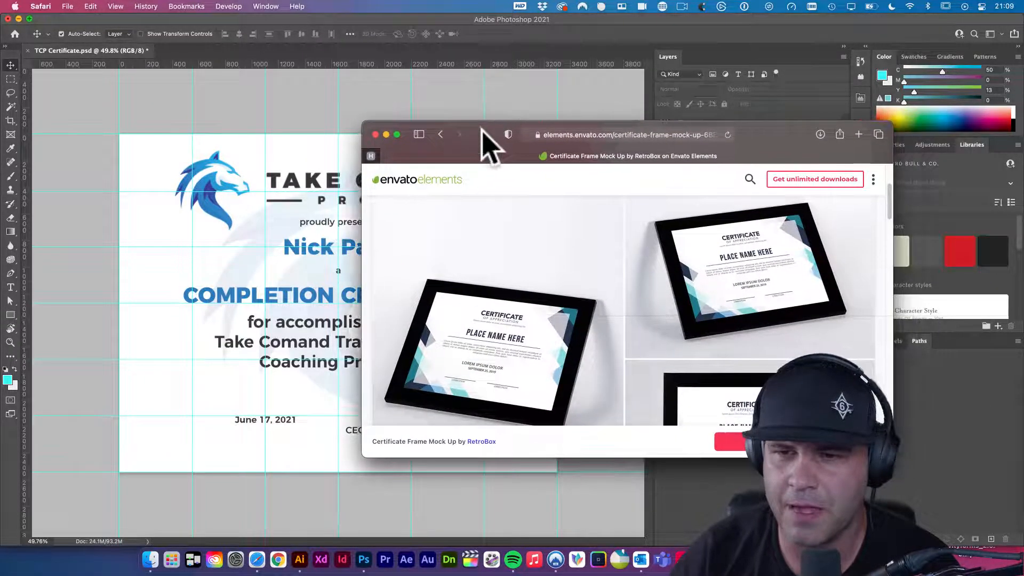
{"action": "left_click_drag", "start_coordinate": [894, 460], "coordinate": [949, 498]}
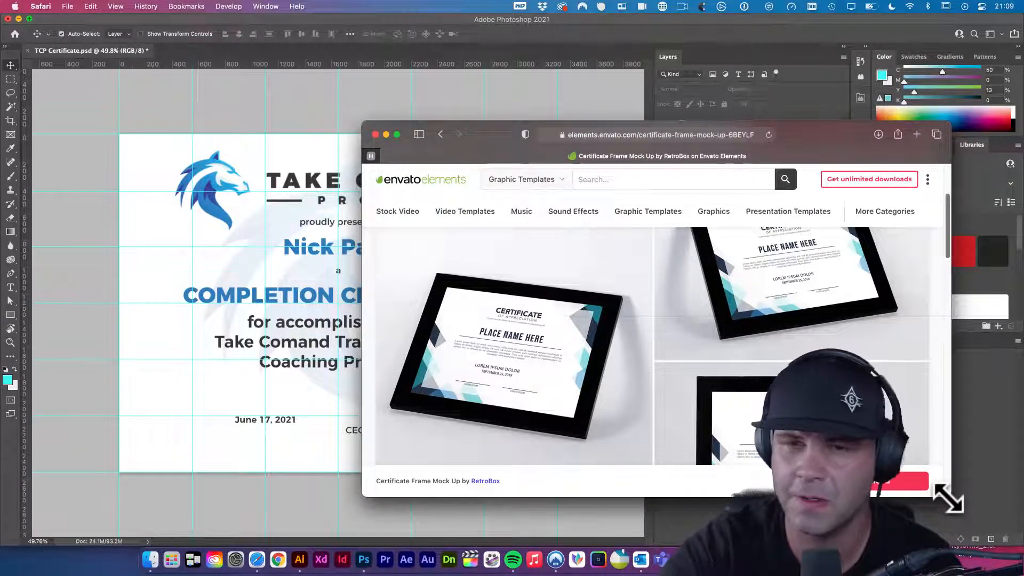
{"action": "left_click_drag", "start_coordinate": [812, 138], "coordinate": [748, 121]}
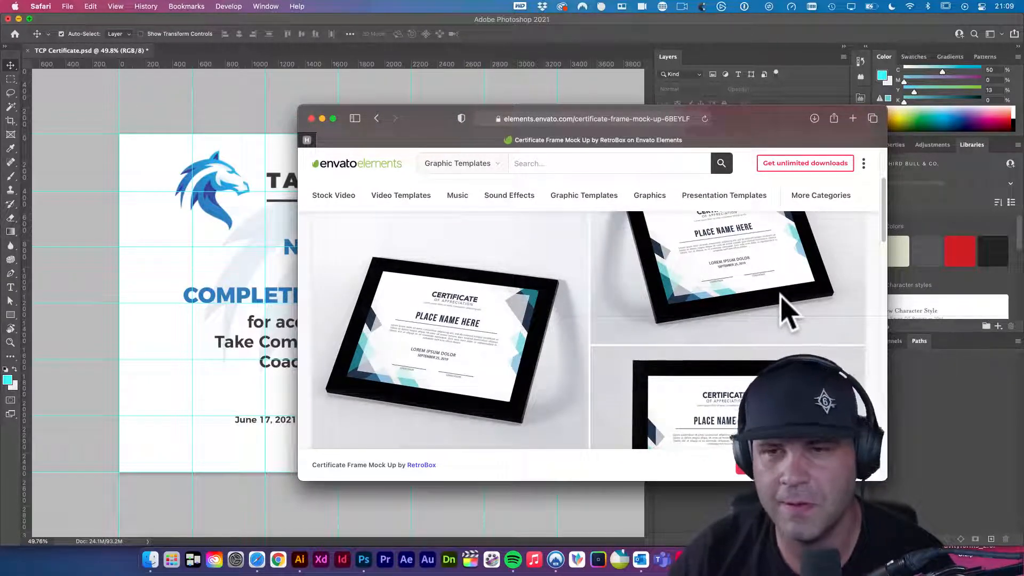
{"action": "scroll", "coordinate": [789, 320], "scroll_direction": "down", "scroll_amount": 2}
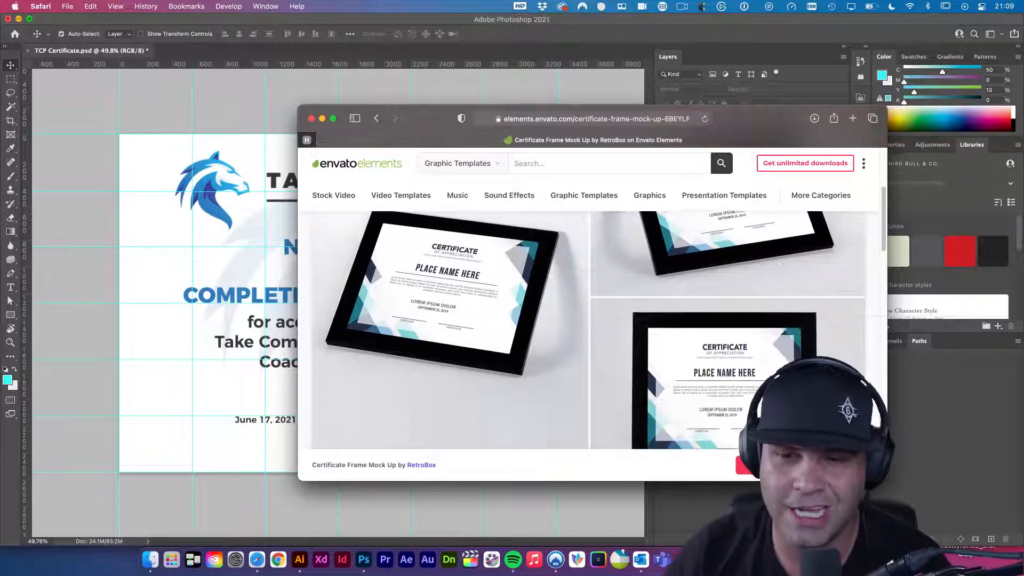
{"action": "scroll", "coordinate": [772, 349], "scroll_direction": "down", "scroll_amount": 3}
{"action": "scroll", "coordinate": [771, 349], "scroll_direction": "up", "scroll_amount": 4}
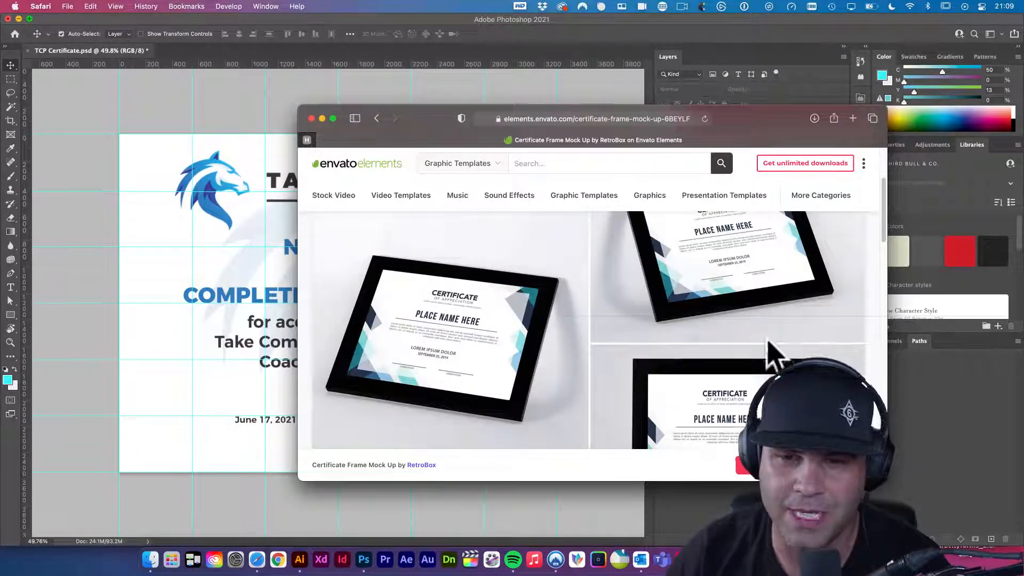
{"action": "scroll", "coordinate": [772, 349], "scroll_direction": "up", "scroll_amount": 3}
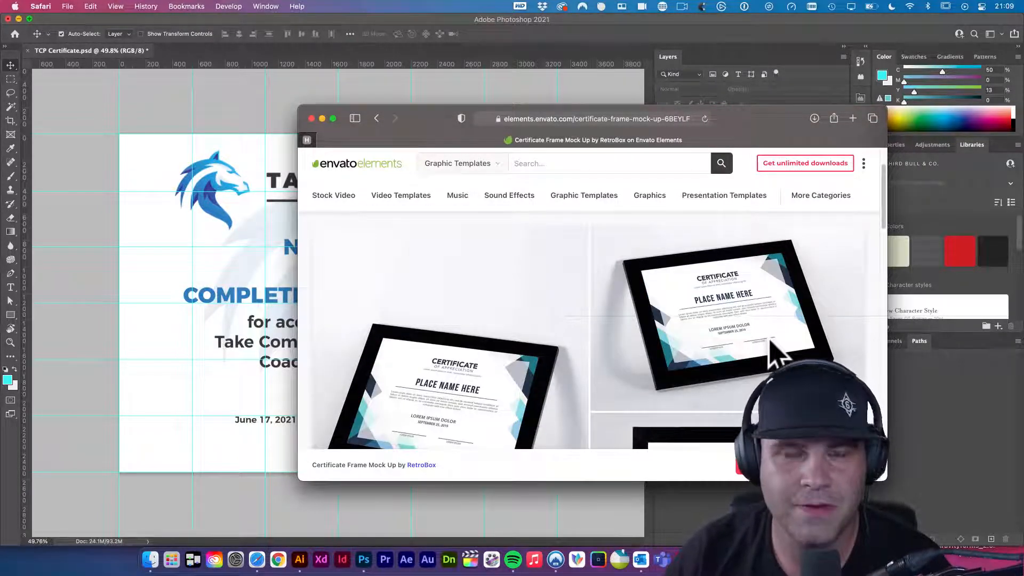
{"action": "scroll", "coordinate": [774, 349], "scroll_direction": "down", "scroll_amount": 3}
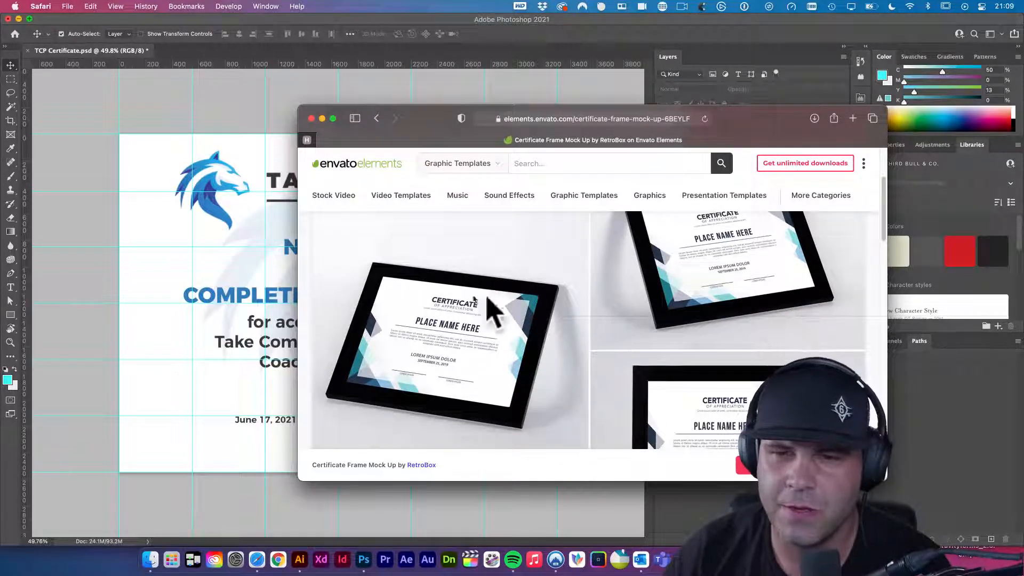
{"action": "left_click_drag", "start_coordinate": [427, 115], "coordinate": [455, 114]}
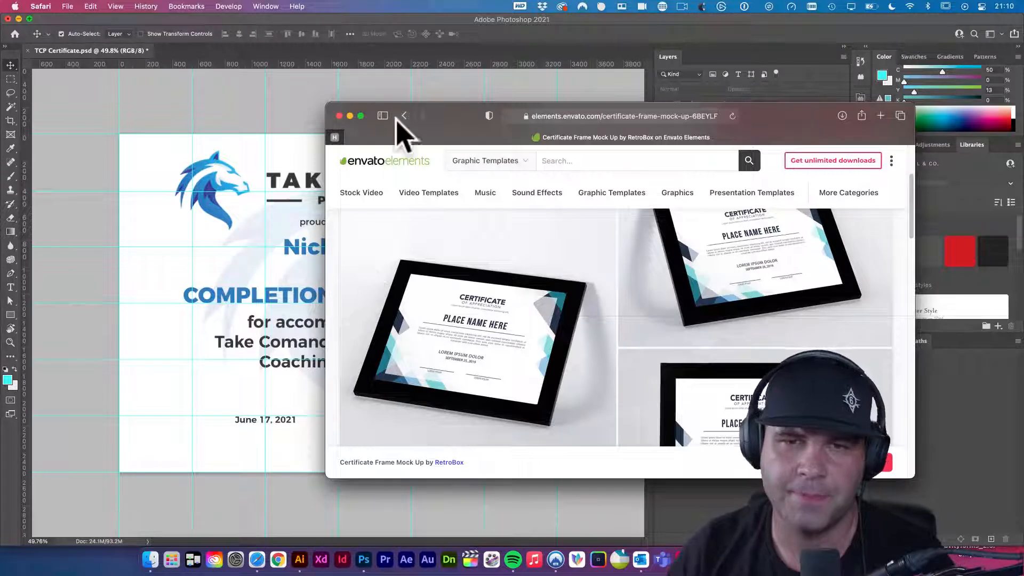
- Move the Envato window off to the right, shrink and lower it, then bring Photoshop forward
{"action": "left_click_drag", "start_coordinate": [461, 112], "coordinate": [463, 107]}
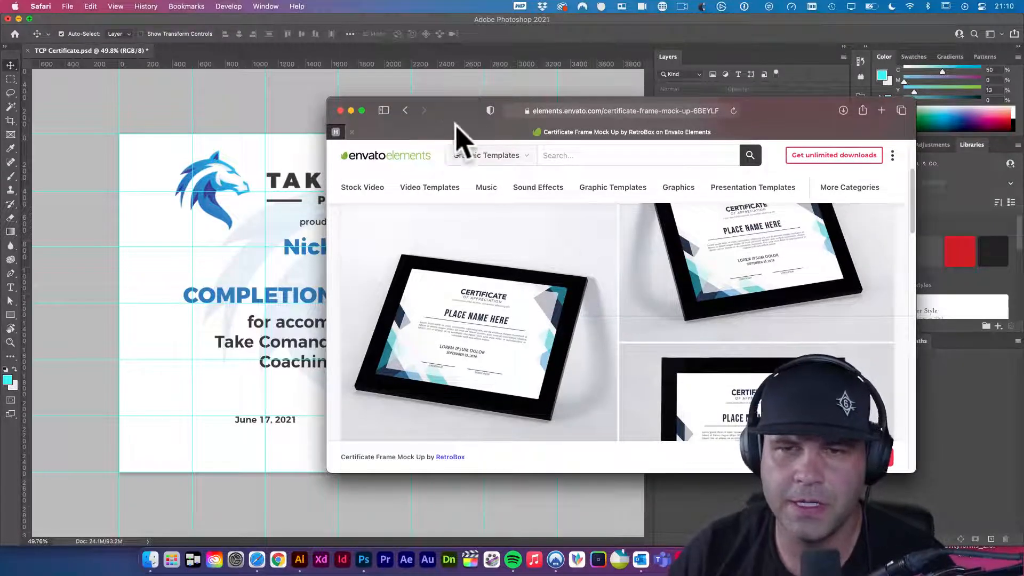
{"action": "scroll", "coordinate": [736, 343], "scroll_direction": "down", "scroll_amount": 2}
{"action": "scroll", "coordinate": [736, 343], "scroll_direction": "up", "scroll_amount": 2}
{"action": "scroll", "coordinate": [656, 377], "scroll_direction": "up", "scroll_amount": 2}
{"action": "left_click_drag", "start_coordinate": [465, 114], "coordinate": [469, 113]}
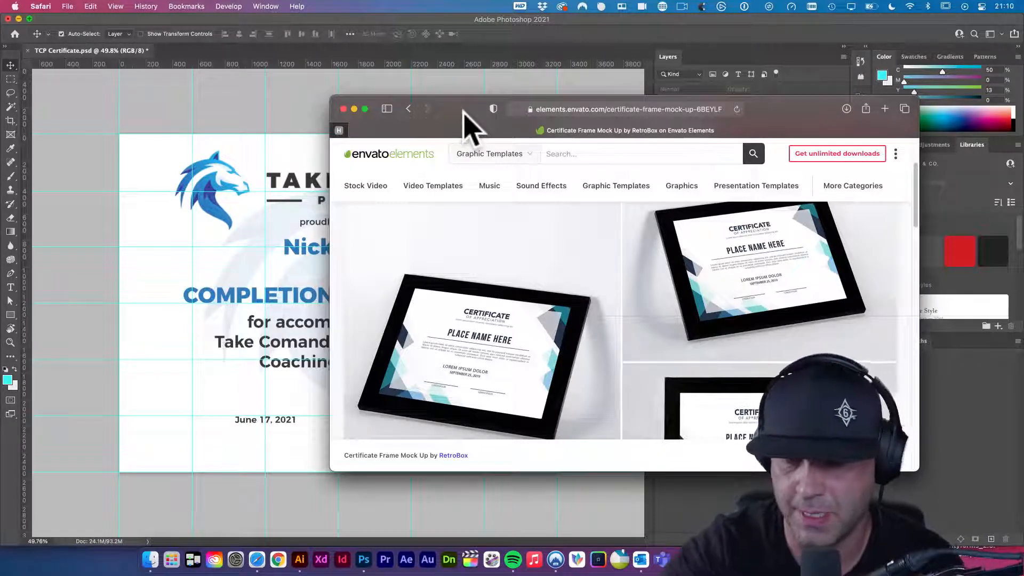
{"action": "right_click", "coordinate": [464, 99]}
{"action": "left_click", "coordinate": [458, 98]}
{"action": "left_click_drag", "start_coordinate": [457, 106], "coordinate": [603, 85]}
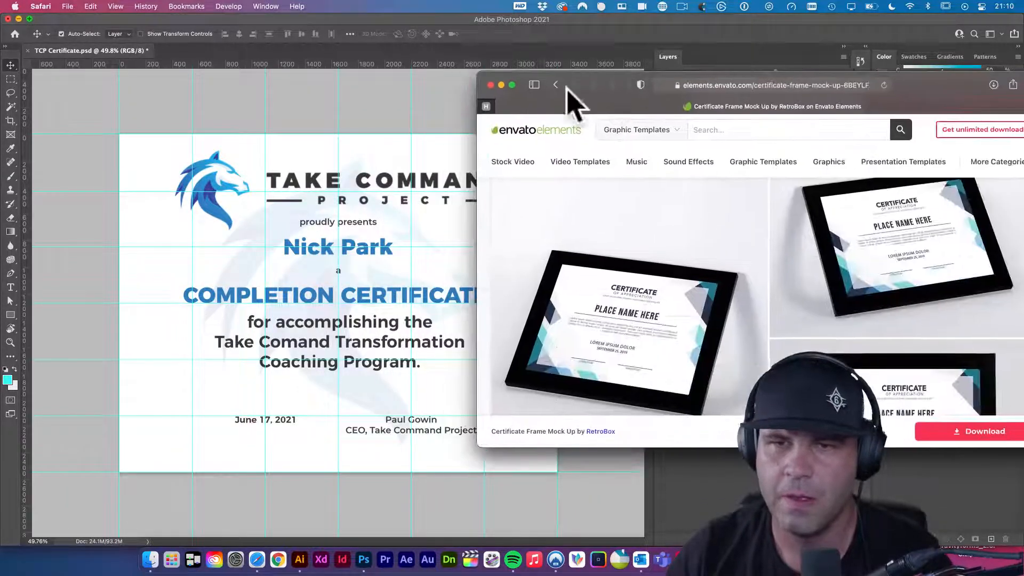
{"action": "left_click_drag", "start_coordinate": [478, 73], "coordinate": [568, 89]}
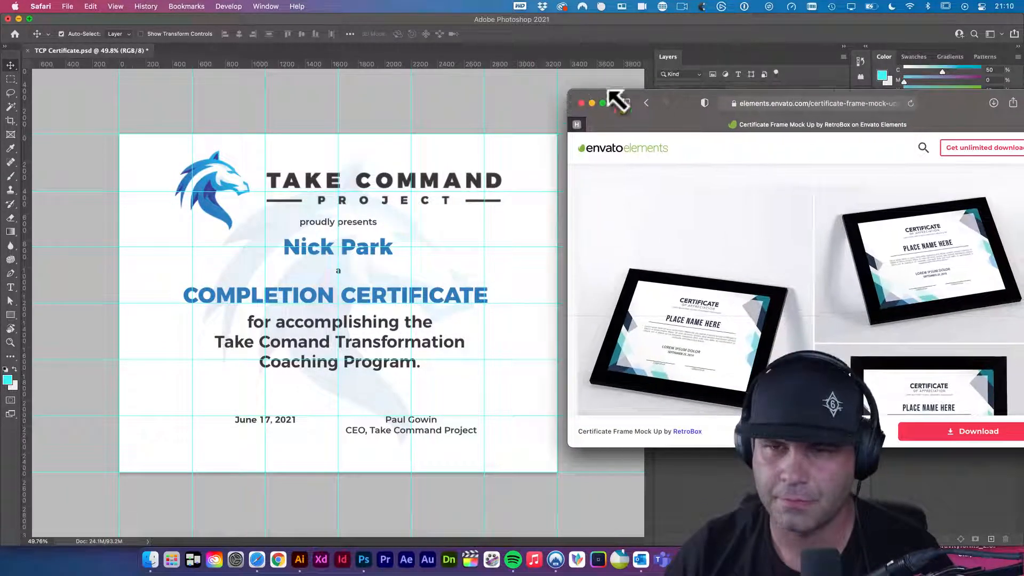
{"action": "left_click_drag", "start_coordinate": [686, 103], "coordinate": [683, 126]}
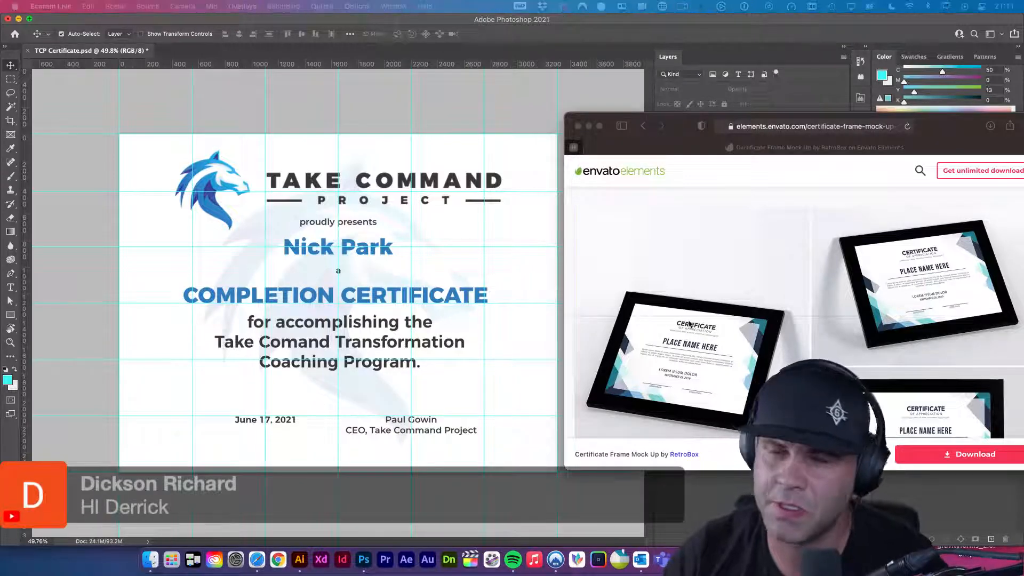
{"action": "left_click", "coordinate": [379, 300]}
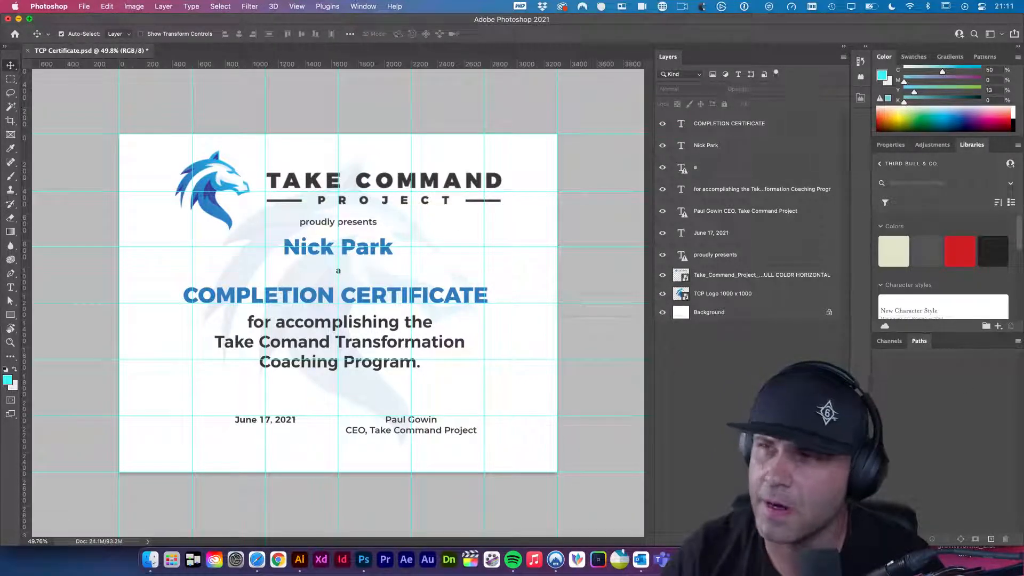
- Switch back to Safari and return to the 1838 certificate graphic templates results
{"action": "left_click", "coordinate": [258, 560]}
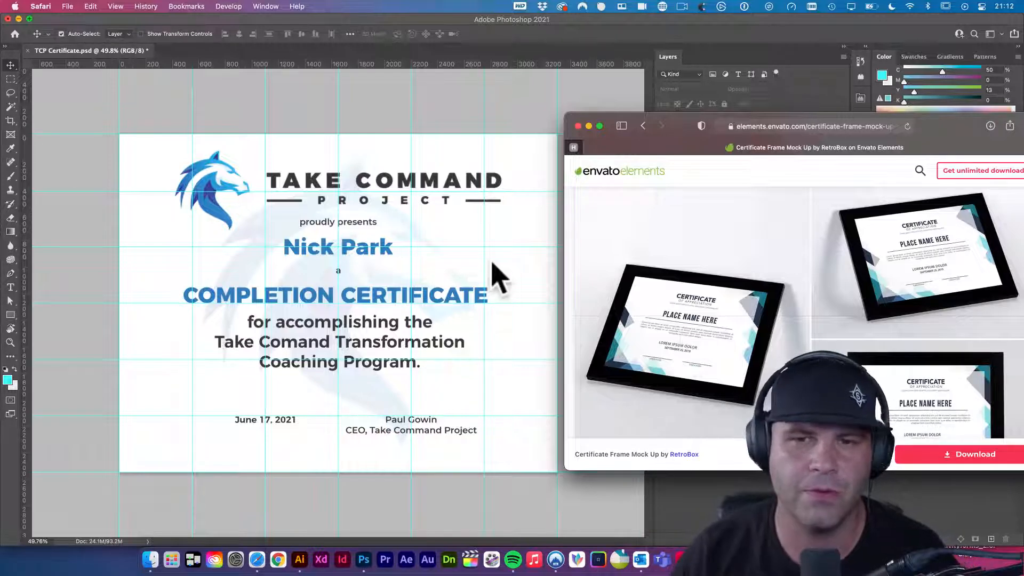
{"action": "left_click", "coordinate": [464, 229]}
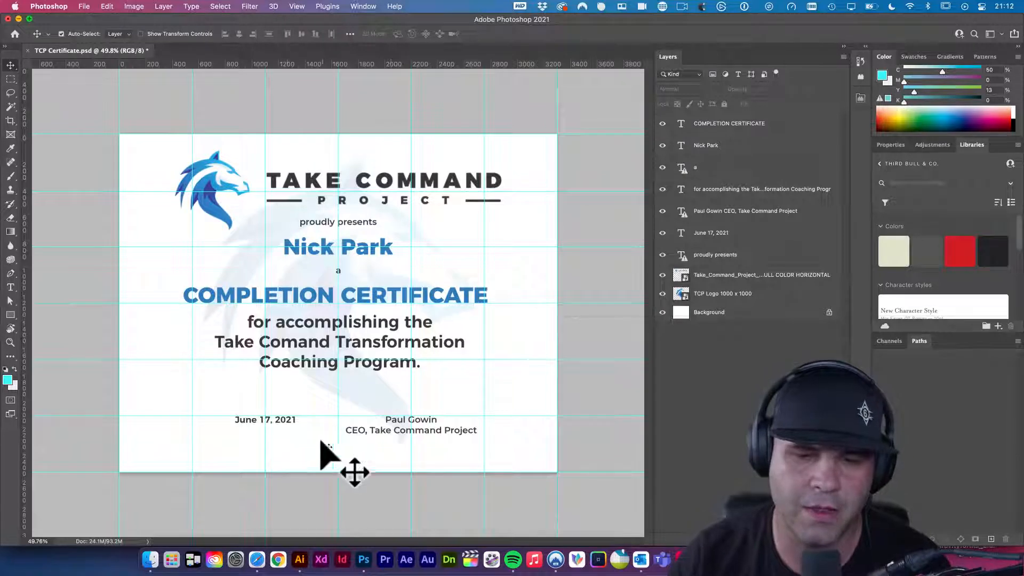
{"action": "left_click", "coordinate": [257, 559]}
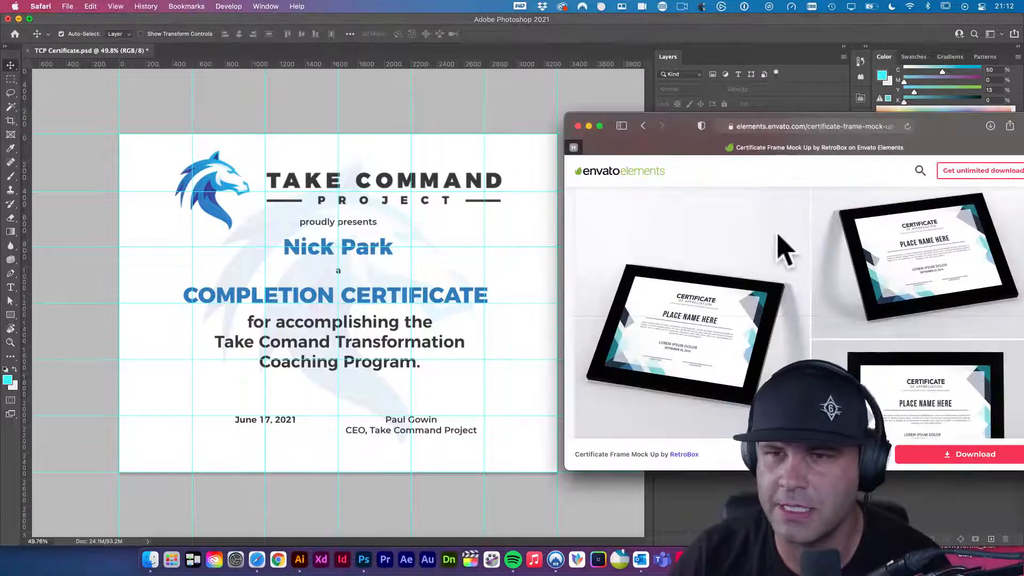
{"action": "left_click", "coordinate": [642, 126]}
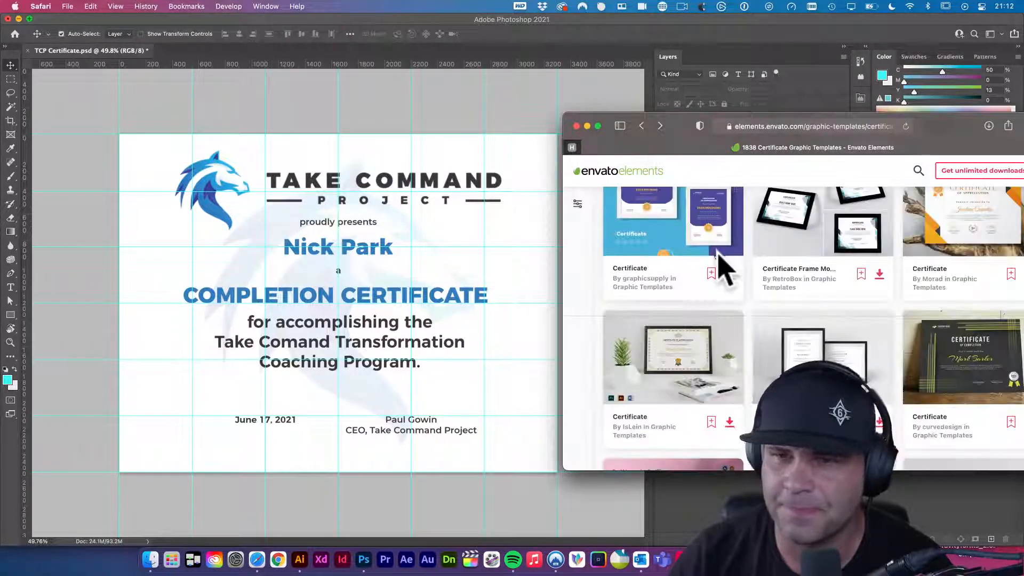
- Reposition the browser over the certificate templates results, then return to the Photoshop certificate
{"action": "left_click_drag", "start_coordinate": [691, 145], "coordinate": [642, 107]}
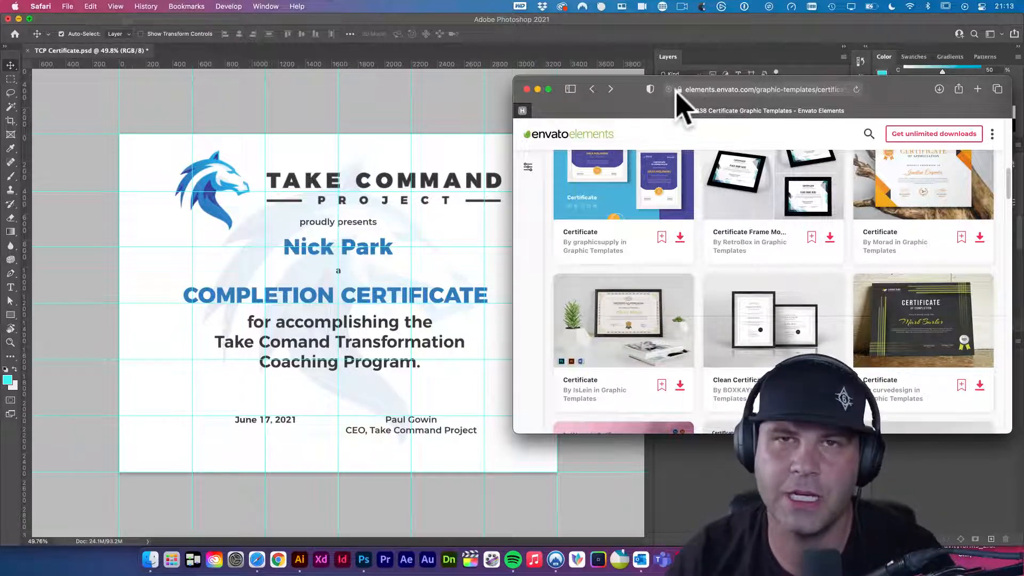
{"action": "left_click_drag", "start_coordinate": [629, 86], "coordinate": [620, 84]}
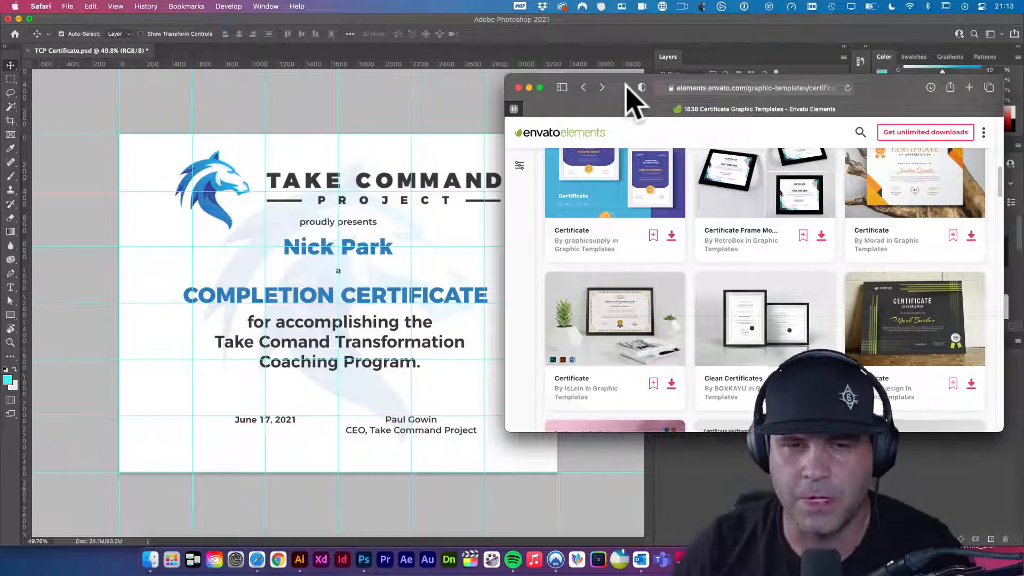
{"action": "left_click", "coordinate": [395, 160]}
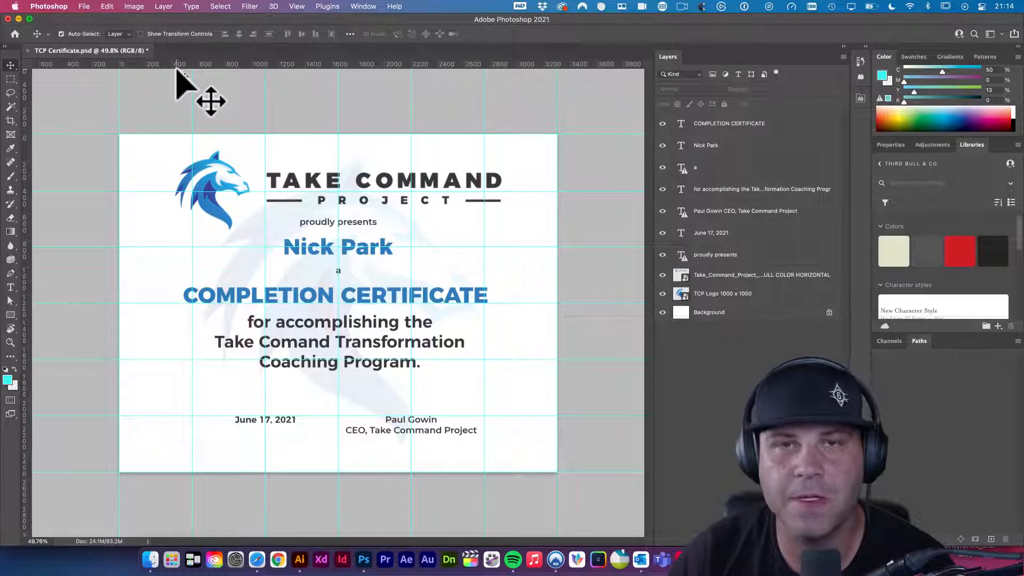
- Group all layers from TCP Logo 1000 x 1000 to the top layer as Group 1, then hide it
{"action": "left_click", "coordinate": [758, 294]}
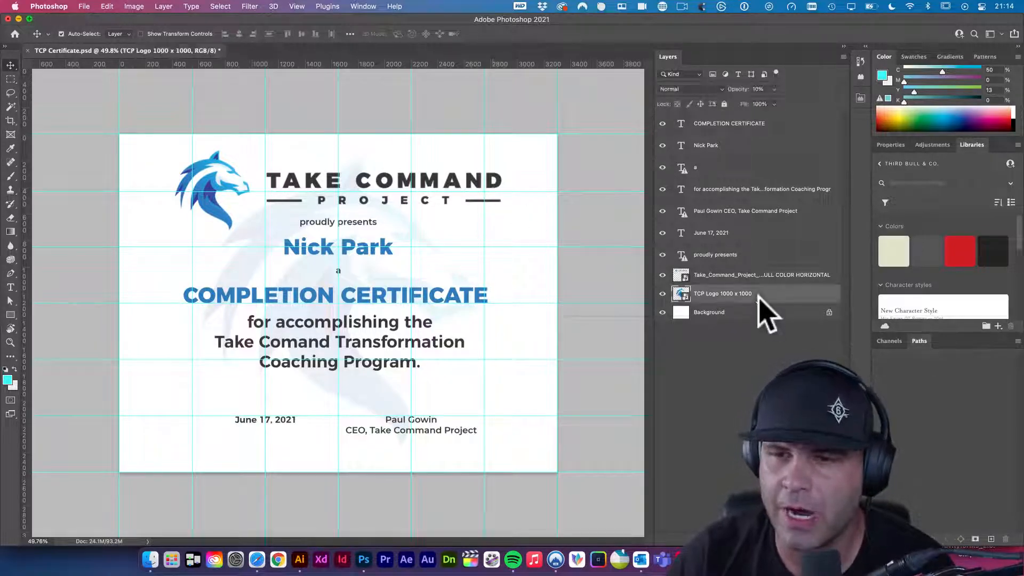
{"action": "left_click", "coordinate": [731, 124], "text": "shift"}
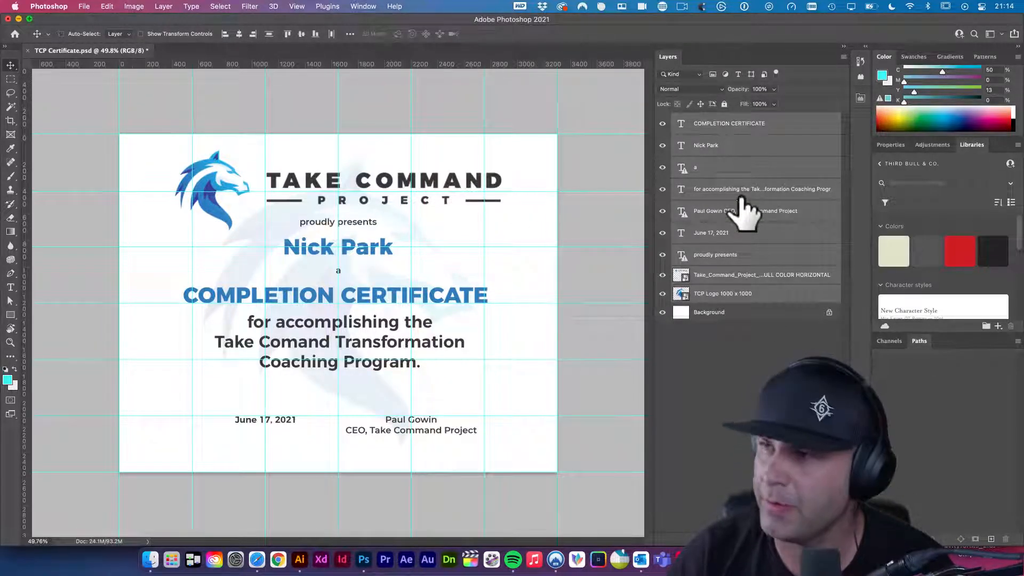
{"action": "key", "text": "super+g"}
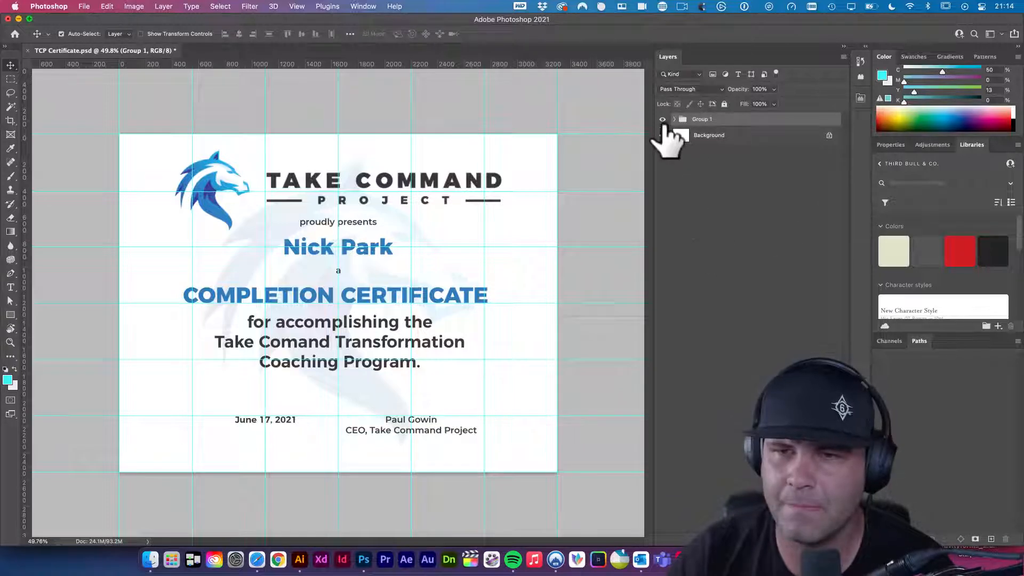
{"action": "left_click", "coordinate": [662, 119]}
{"action": "left_click", "coordinate": [663, 120]}
{"action": "left_click", "coordinate": [662, 120]}
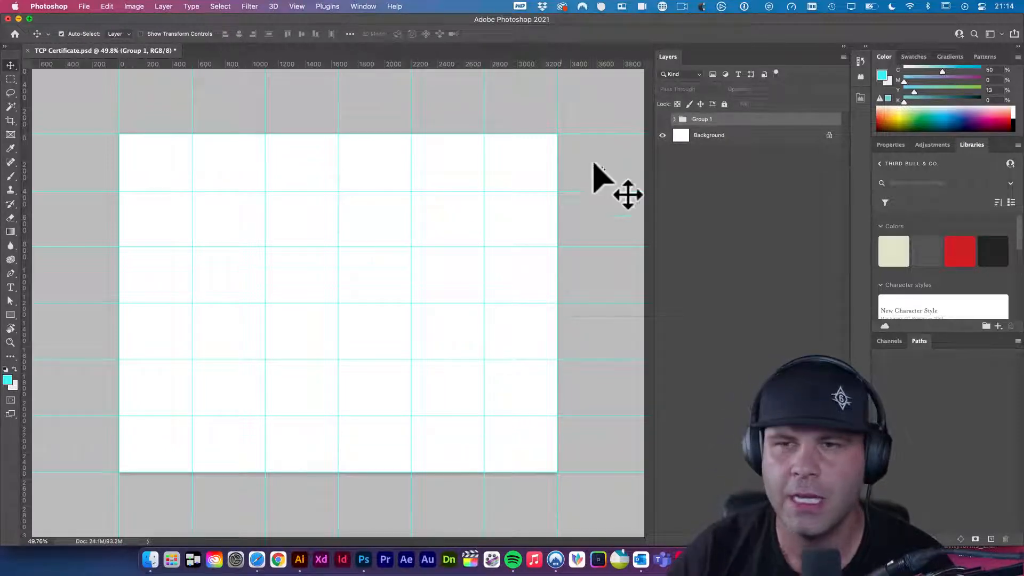
- Clear all guides from the canvas, leaving a plain white page
{"action": "left_click", "coordinate": [297, 6]}
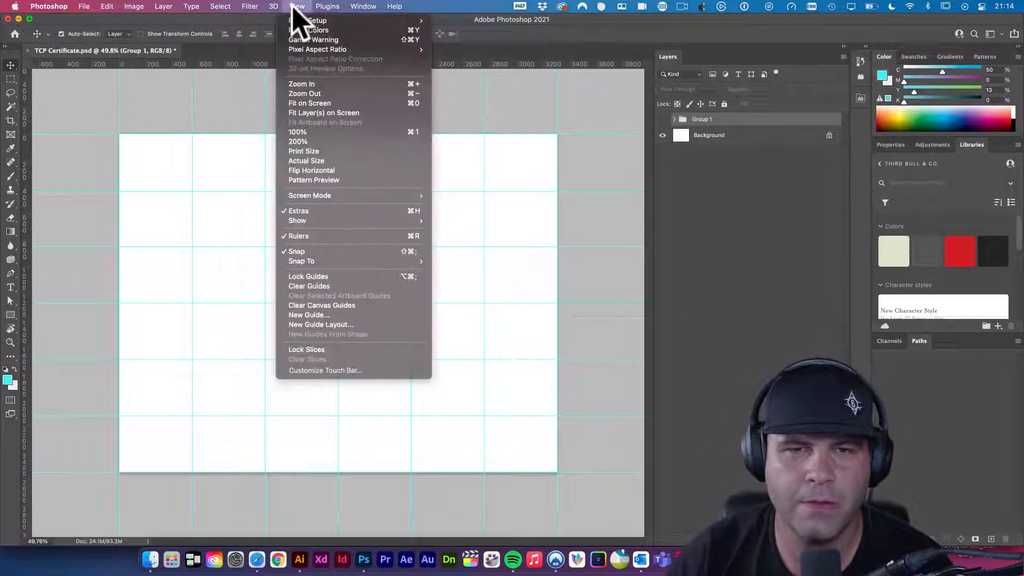
{"action": "left_click", "coordinate": [346, 286]}
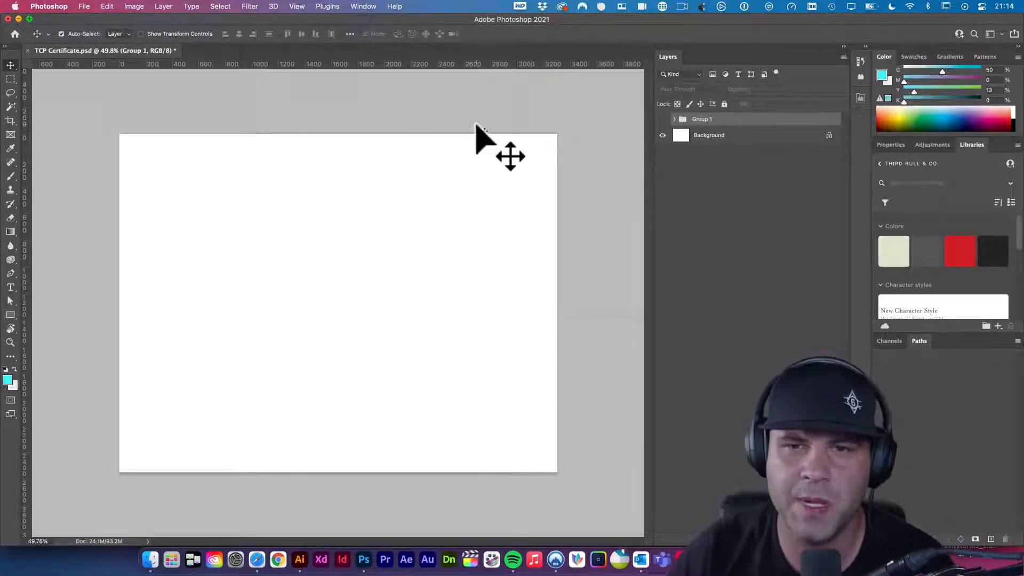
- Rename Group 1 to Original, duplicate it as Original copy, and hide the Original backup
{"action": "left_click", "coordinate": [662, 119]}
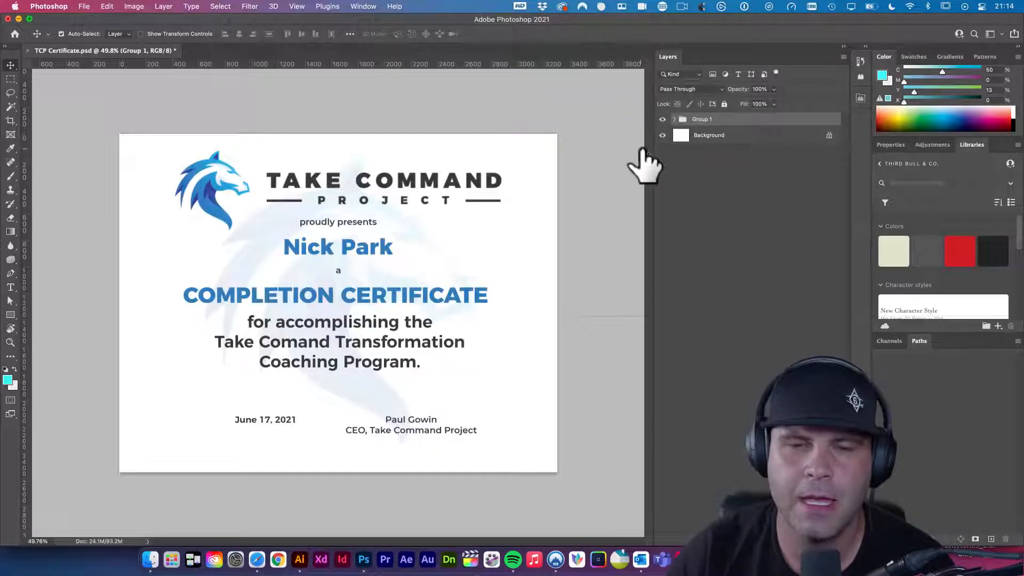
{"action": "double_click", "coordinate": [702, 119]}
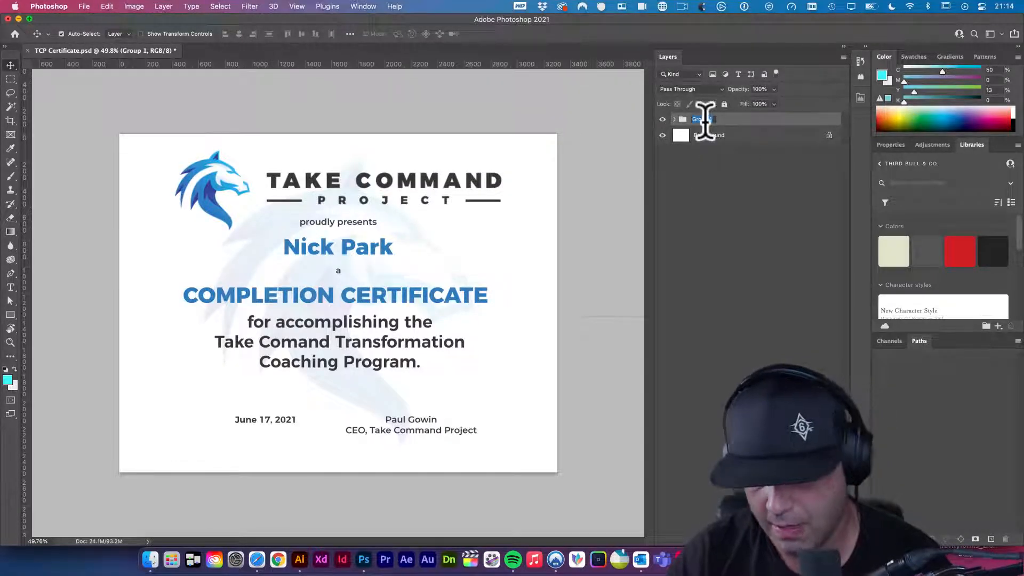
{"action": "key", "text": "Return"}
{"action": "double_click", "coordinate": [704, 119]}
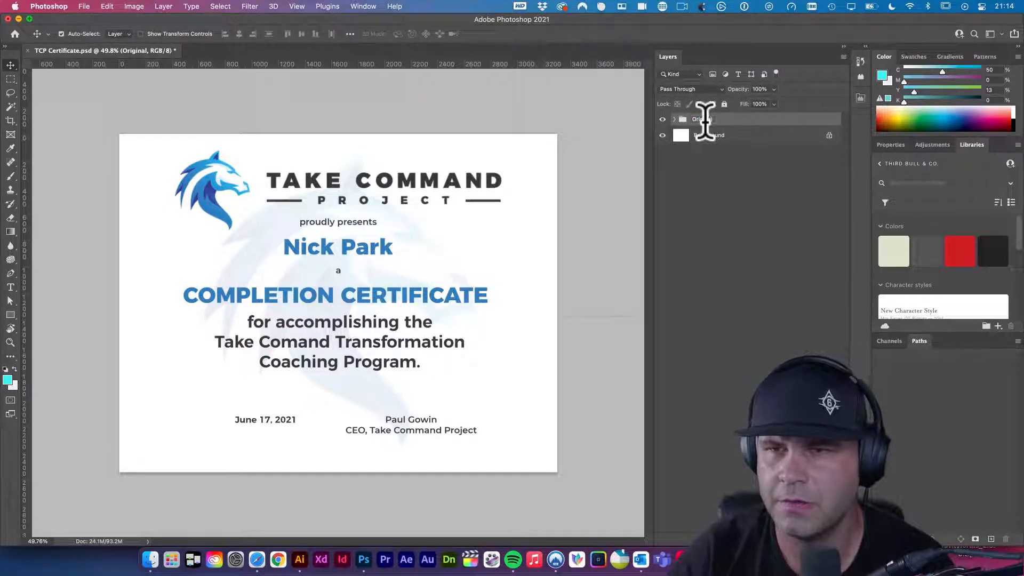
{"action": "key", "text": "super+j"}
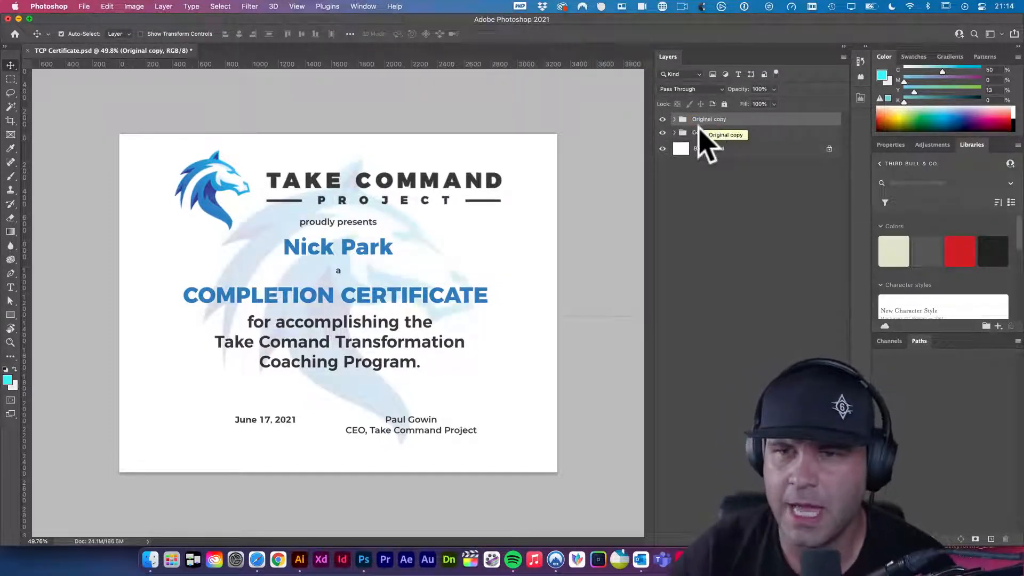
{"action": "left_click", "coordinate": [662, 133]}
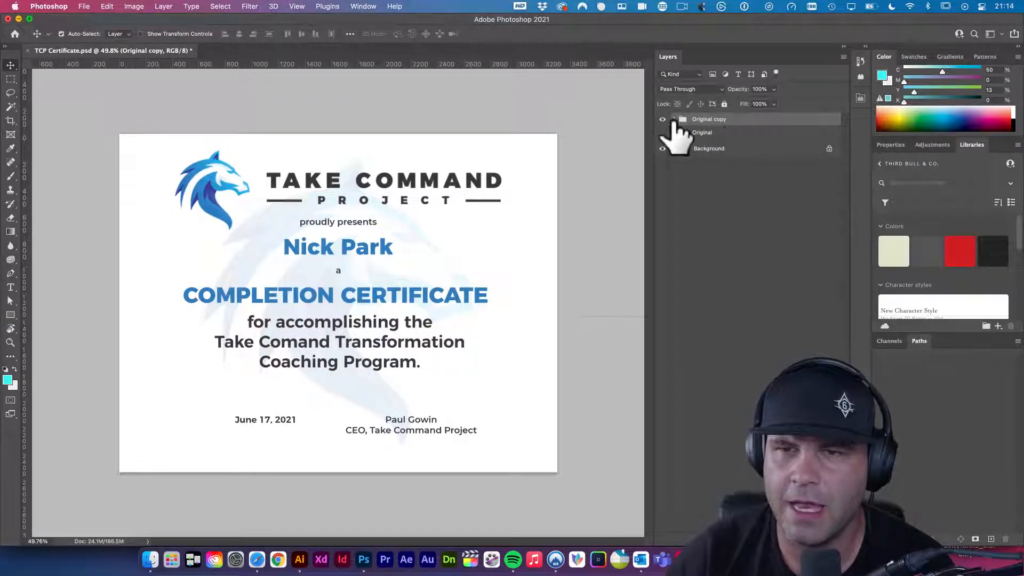
{"action": "left_click", "coordinate": [462, 196]}
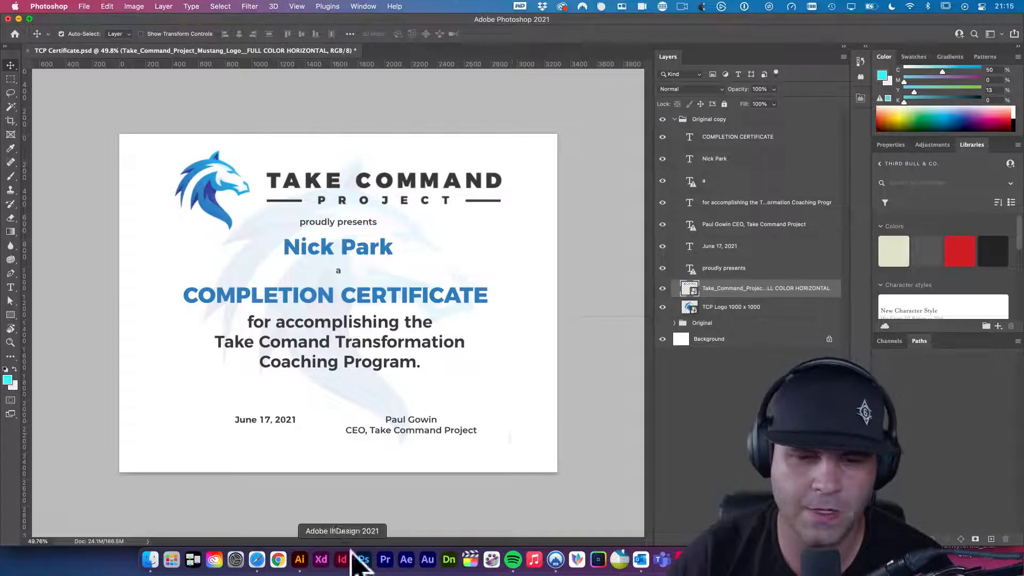
- Bring the Envato certificate templates forward, enlarge the window over Photoshop, and scroll down the results
{"action": "left_click", "coordinate": [256, 560]}
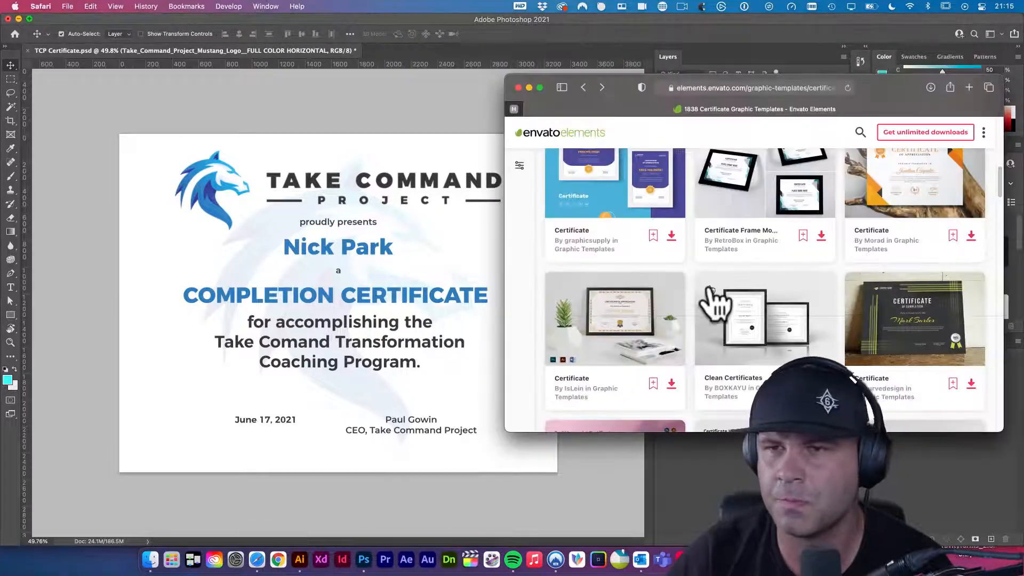
{"action": "left_click_drag", "start_coordinate": [869, 87], "coordinate": [623, 75]}
{"action": "left_click_drag", "start_coordinate": [755, 419], "coordinate": [892, 469]}
{"action": "scroll", "coordinate": [662, 266], "scroll_direction": "down", "scroll_amount": 3}
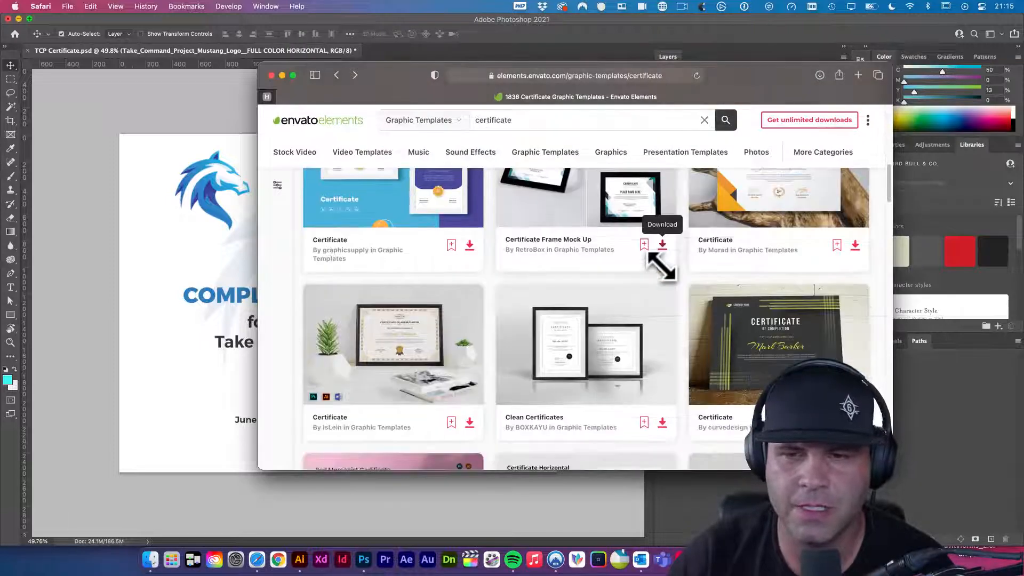
{"action": "scroll", "coordinate": [661, 265], "scroll_direction": "down", "scroll_amount": 7}
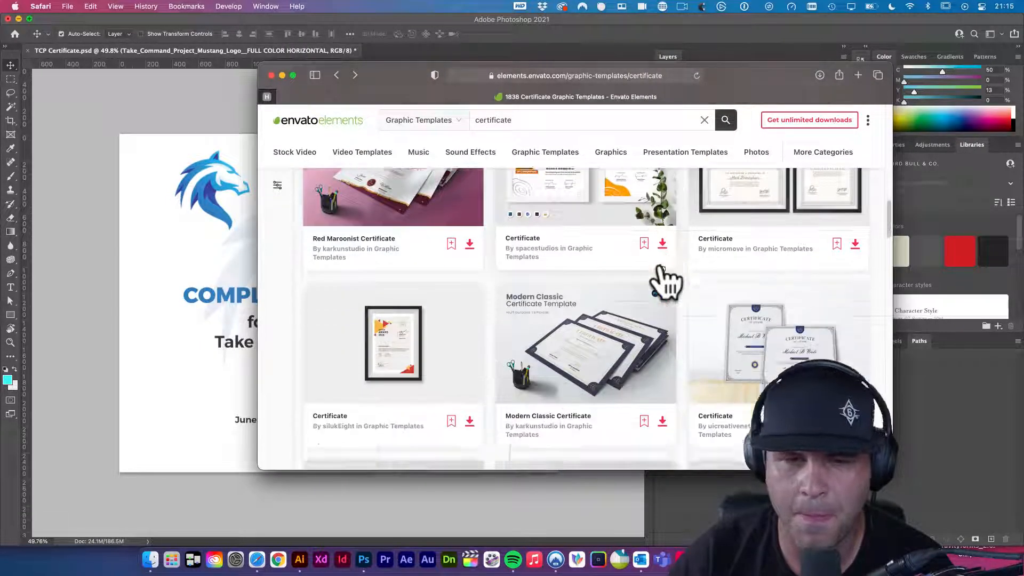
{"action": "scroll", "coordinate": [664, 280], "scroll_direction": "down", "scroll_amount": 5}
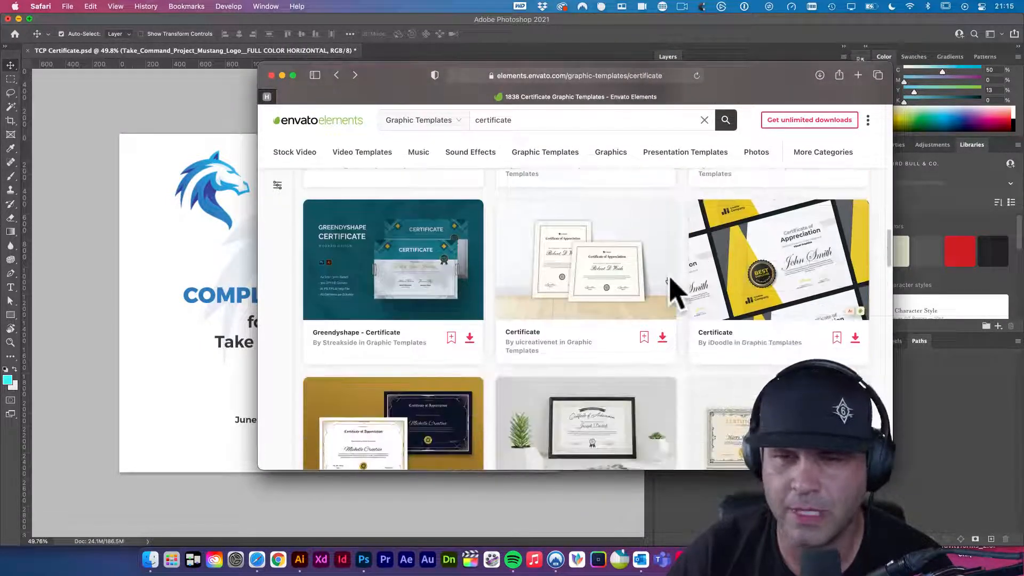
{"action": "scroll", "coordinate": [669, 278], "scroll_direction": "down", "scroll_amount": 1}
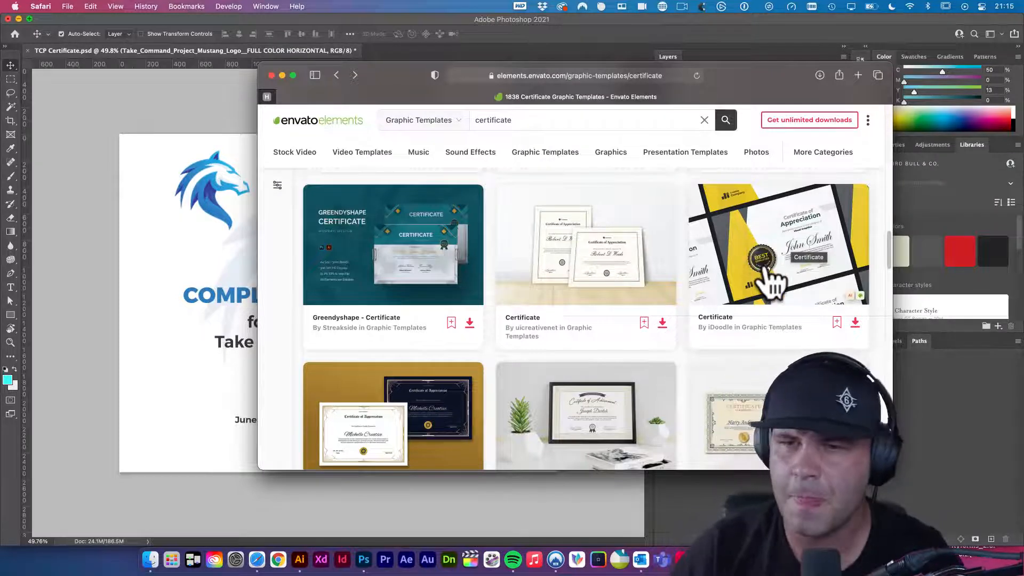
{"action": "left_click_drag", "start_coordinate": [749, 82], "coordinate": [743, 85]}
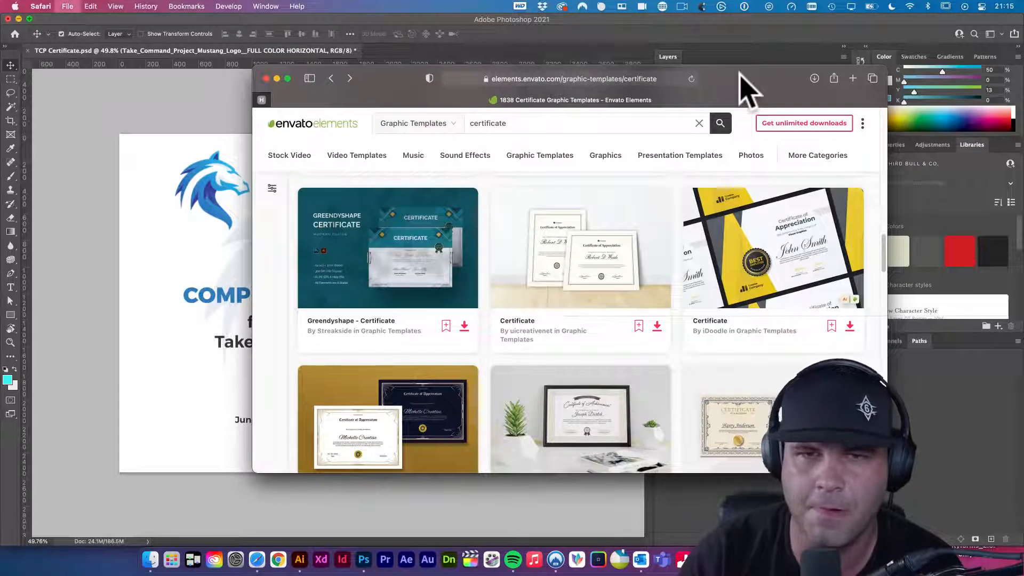
{"action": "key", "text": "super+t"}
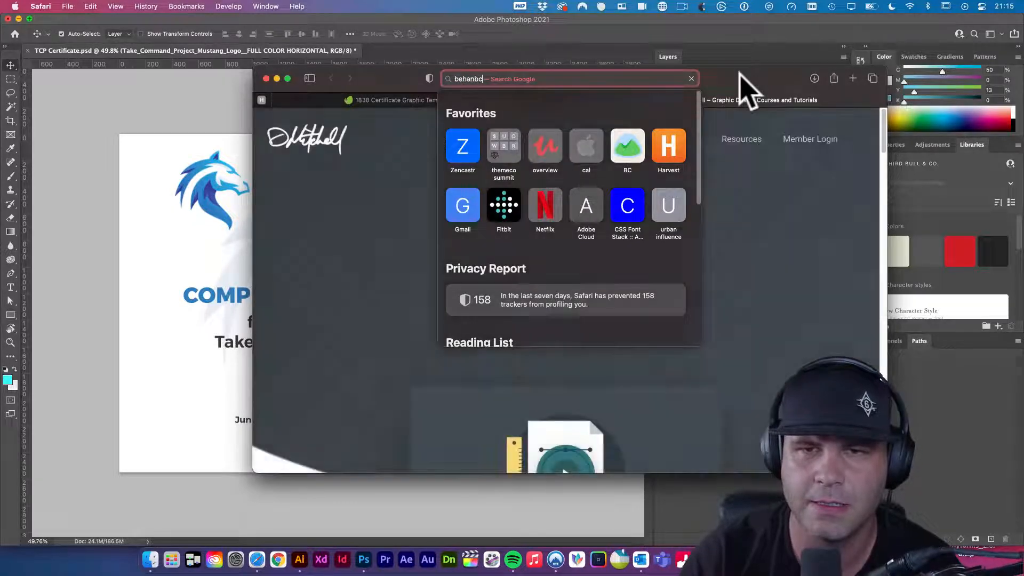
- Go to Behance, search for 'certificate', and narrow the projects to certificate award
{"action": "type", "text": "behance.net"}
{"action": "key", "text": "Return"}
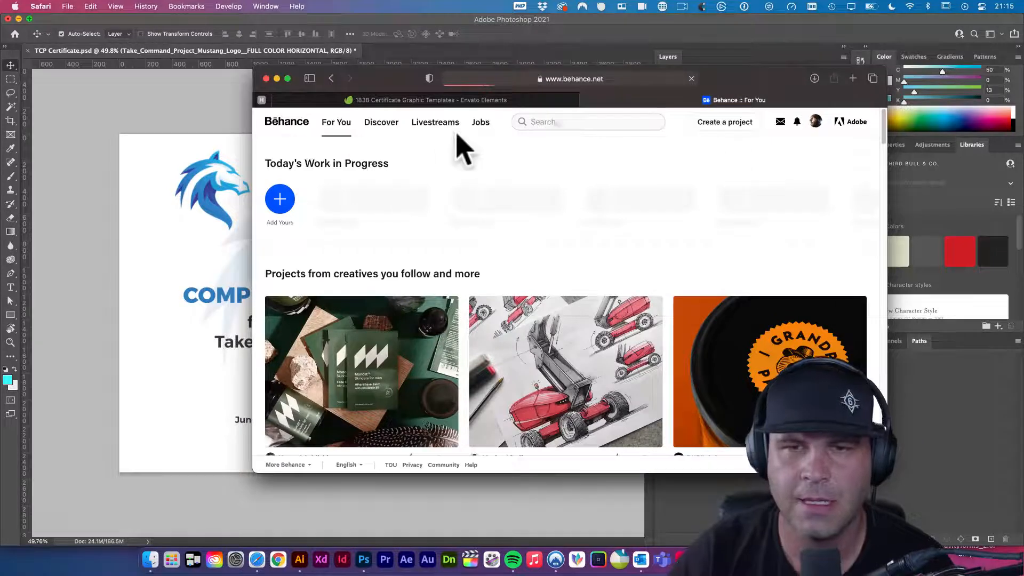
{"action": "left_click", "coordinate": [564, 124]}
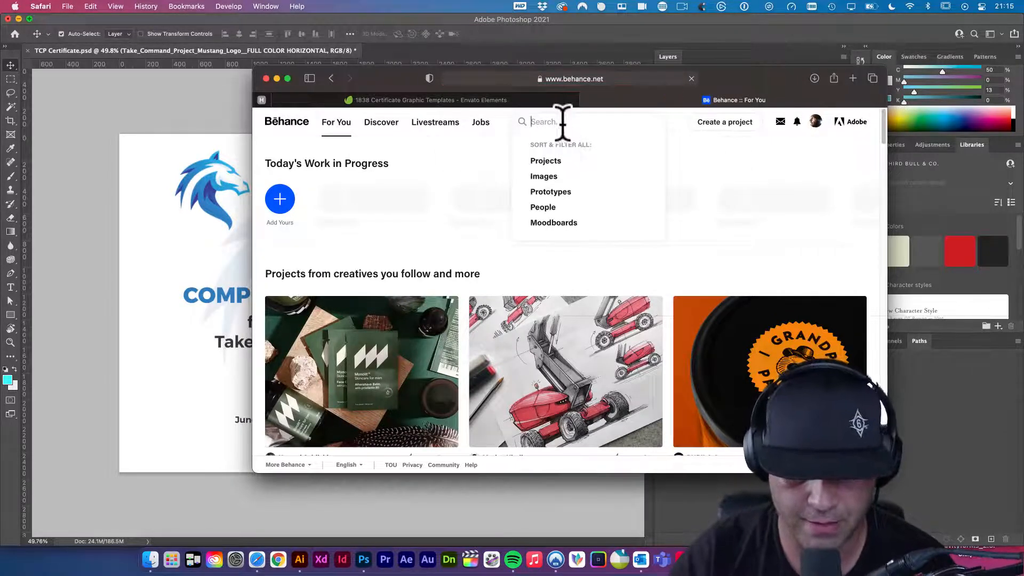
{"action": "type", "text": "certificate"}
{"action": "key", "text": "Return"}
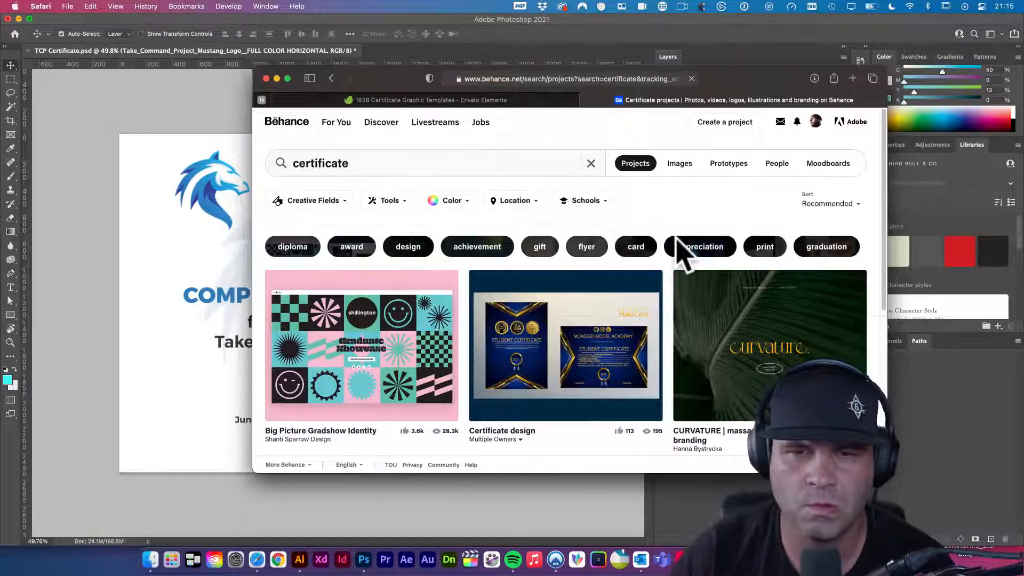
{"action": "scroll", "coordinate": [681, 251], "scroll_direction": "down", "scroll_amount": 4}
{"action": "scroll", "coordinate": [542, 252], "scroll_direction": "up", "scroll_amount": 4}
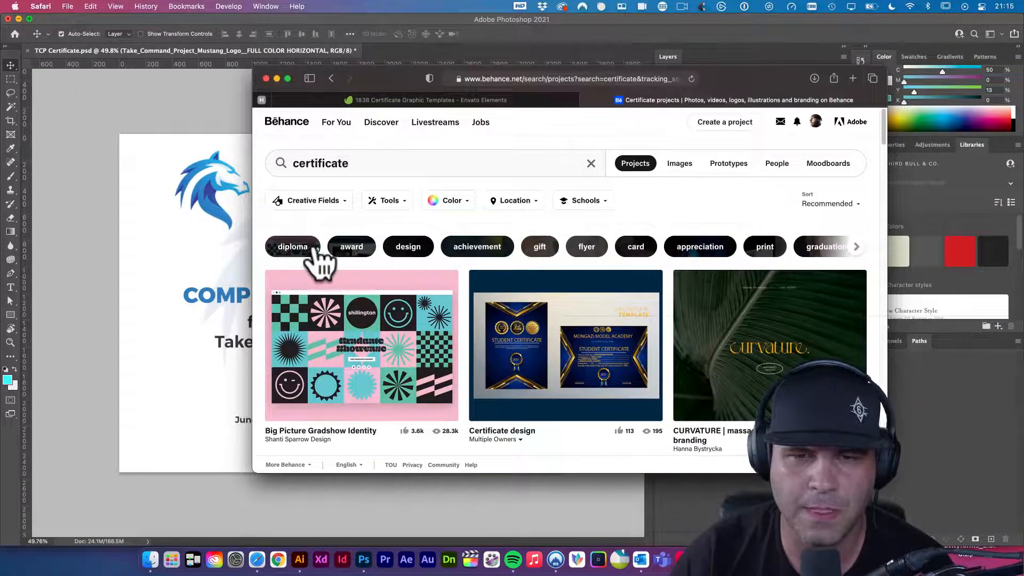
{"action": "left_click", "coordinate": [352, 248]}
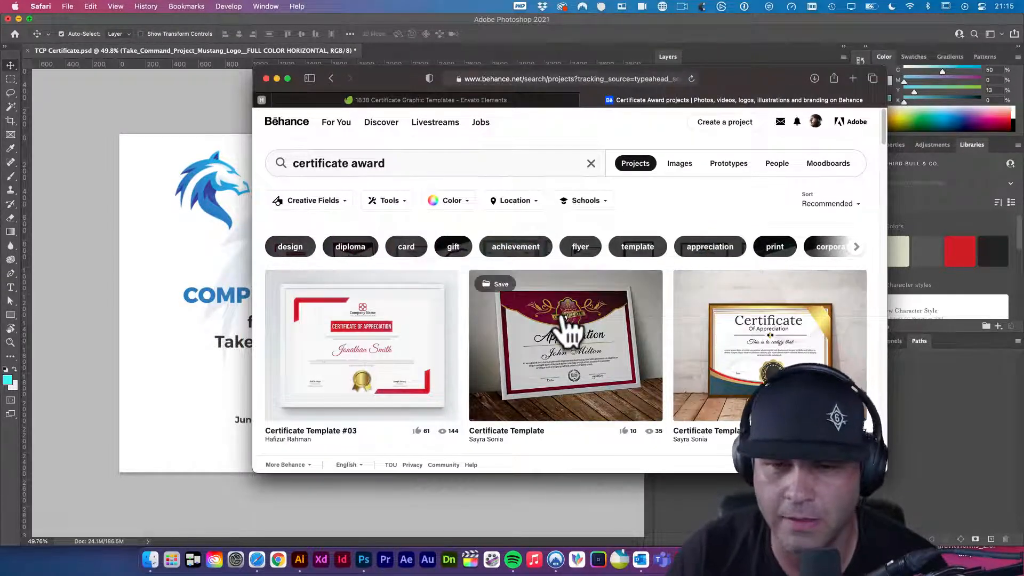
- Open the images and prototypes categories in extra tabs, then close those extra tabs
{"action": "scroll", "coordinate": [590, 286], "scroll_direction": "down", "scroll_amount": 1}
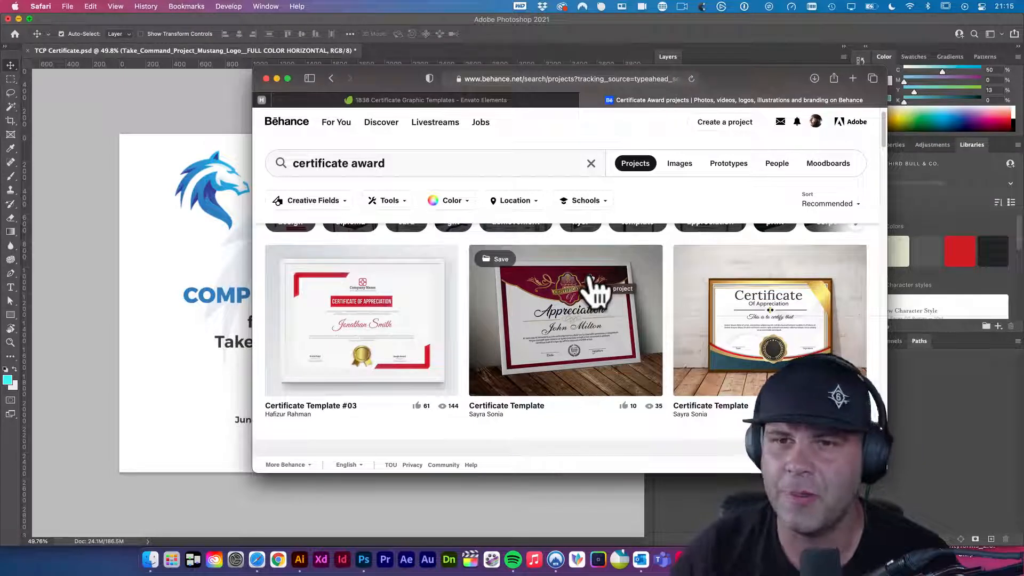
{"action": "left_click", "coordinate": [677, 165], "text": "super"}
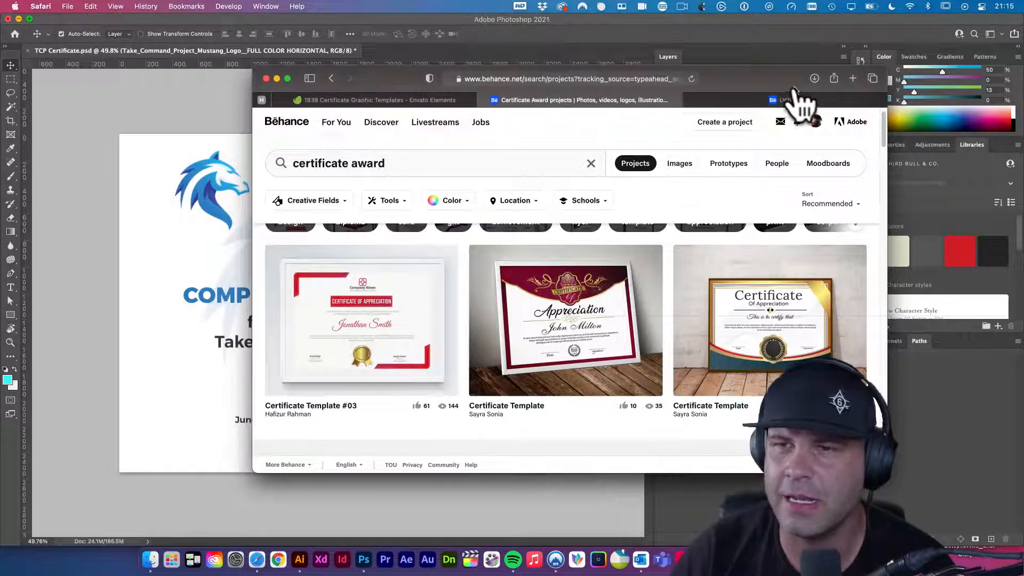
{"action": "left_click", "coordinate": [766, 103]}
{"action": "left_click", "coordinate": [643, 102]}
{"action": "left_click", "coordinate": [678, 160], "text": "super"}
{"action": "left_click", "coordinate": [720, 163], "text": "super"}
{"action": "left_click", "coordinate": [684, 167], "text": "super"}
{"action": "left_click", "coordinate": [484, 99]}
{"action": "left_click", "coordinate": [485, 100]}
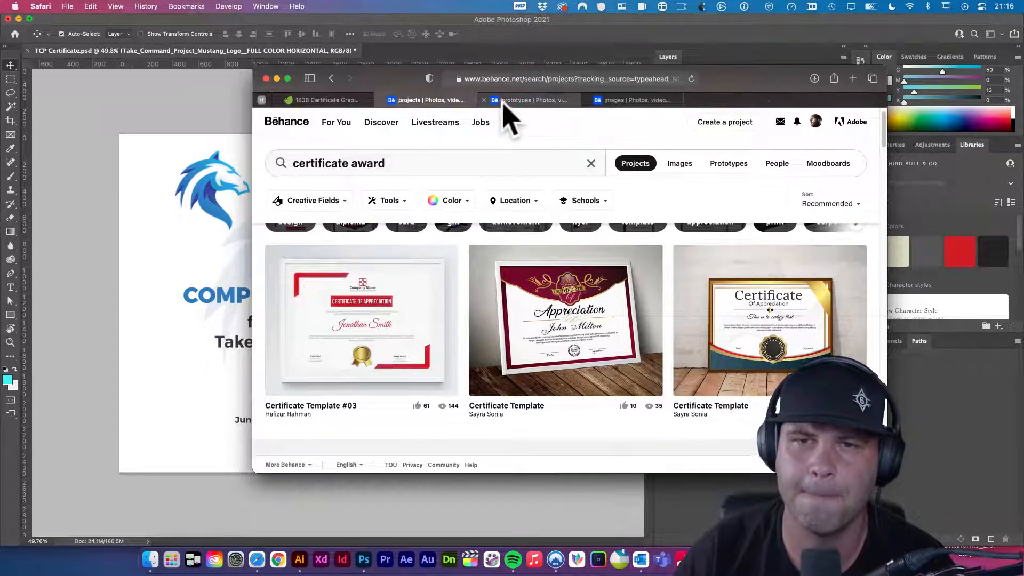
{"action": "left_click", "coordinate": [484, 100]}
{"action": "left_click", "coordinate": [484, 100]}
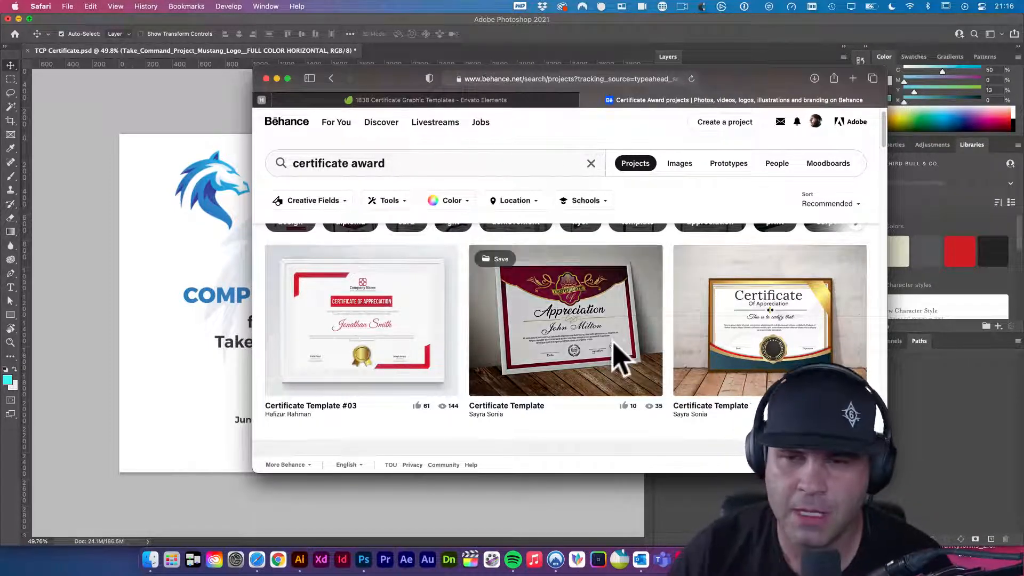
- Scroll through more Behance 'certificate award' results, such as Certificate Template and Award Certificate
{"action": "scroll", "coordinate": [709, 370], "scroll_direction": "down", "scroll_amount": 2}
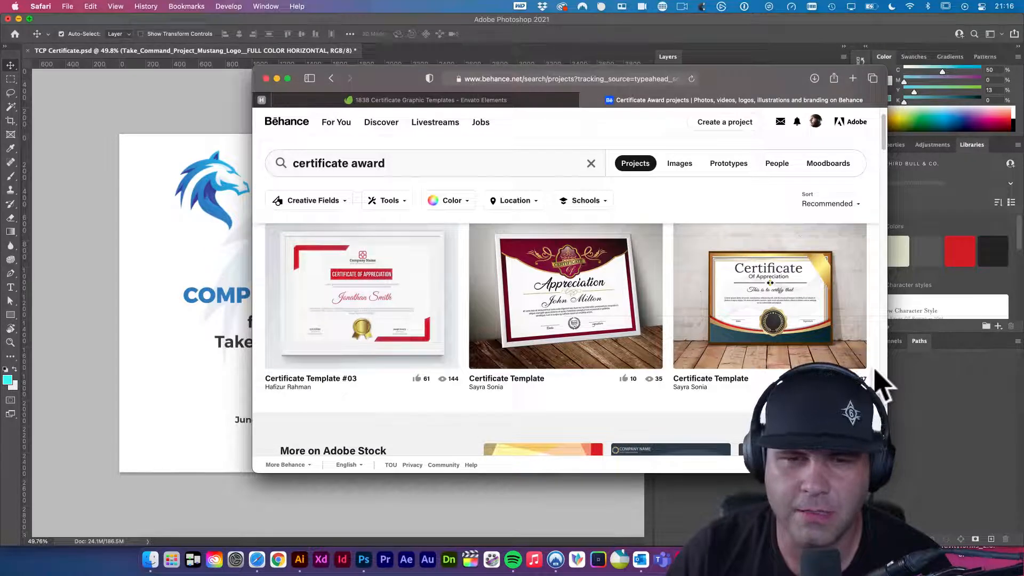
{"action": "scroll", "coordinate": [881, 383], "scroll_direction": "down", "scroll_amount": 2}
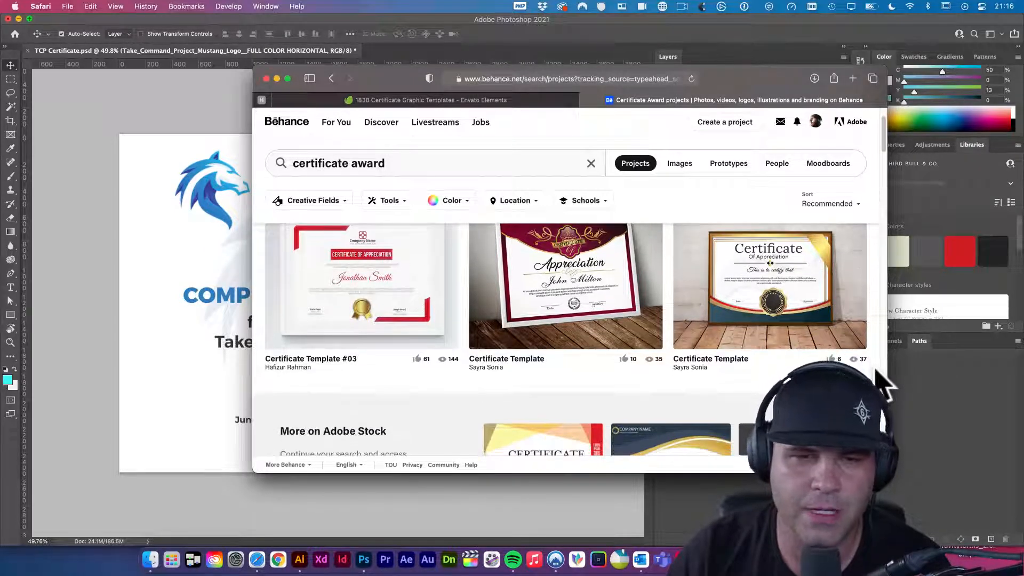
{"action": "scroll", "coordinate": [881, 383], "scroll_direction": "down", "scroll_amount": 5}
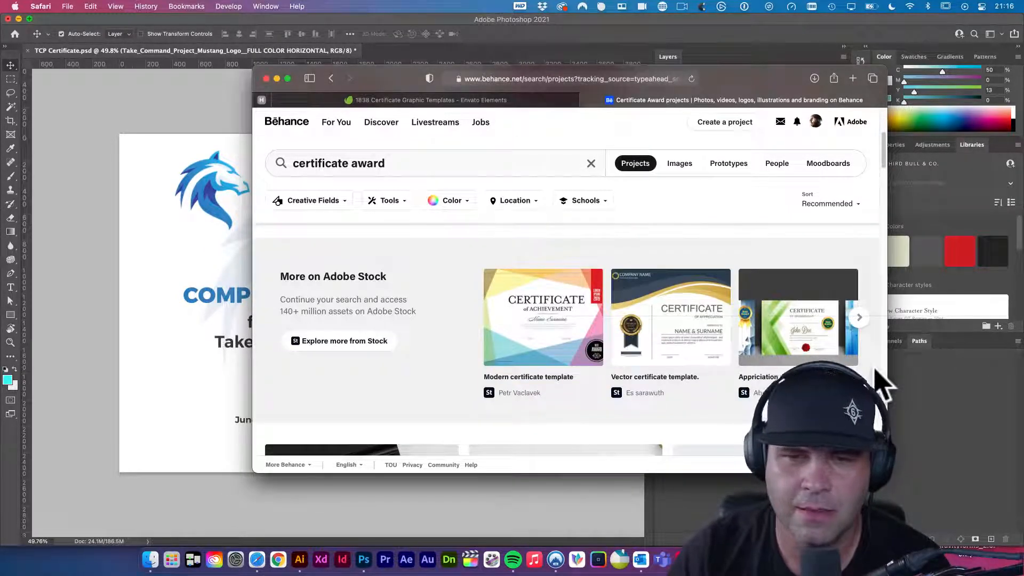
{"action": "scroll", "coordinate": [878, 372], "scroll_direction": "down", "scroll_amount": 6}
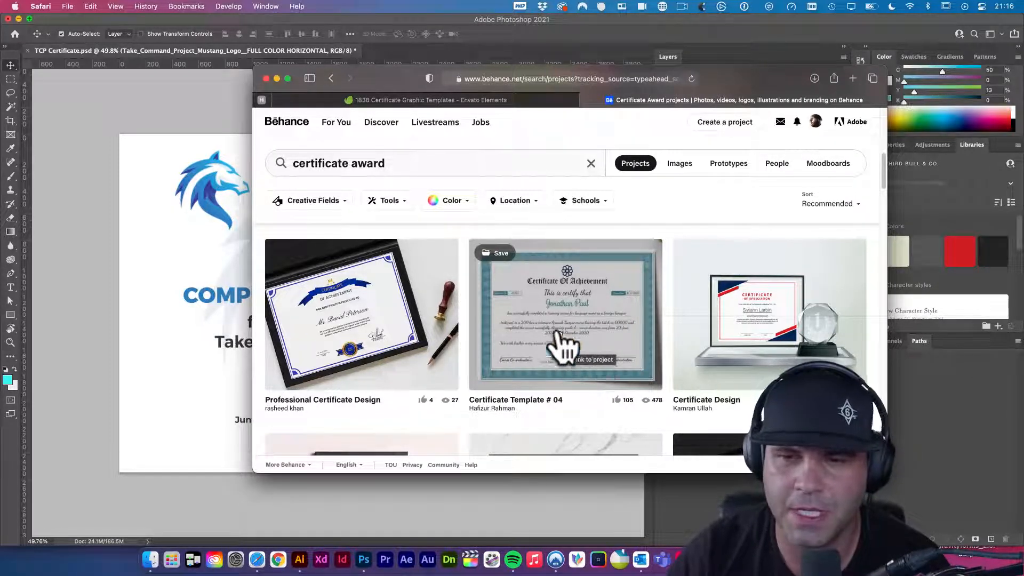
{"action": "scroll", "coordinate": [578, 407], "scroll_direction": "down", "scroll_amount": 5}
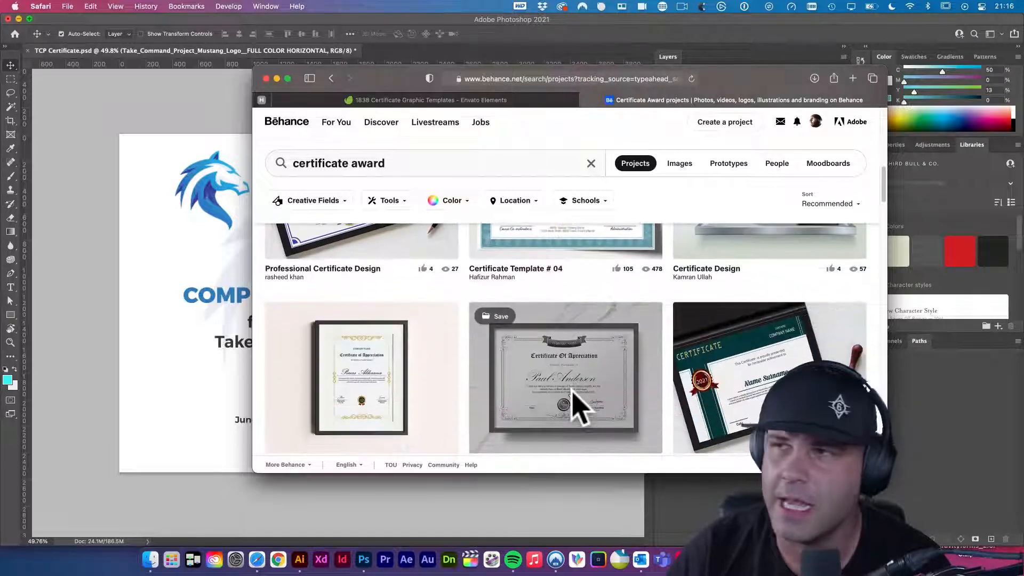
{"action": "scroll", "coordinate": [584, 406], "scroll_direction": "down", "scroll_amount": 4}
{"action": "scroll", "coordinate": [660, 416], "scroll_direction": "down", "scroll_amount": 2}
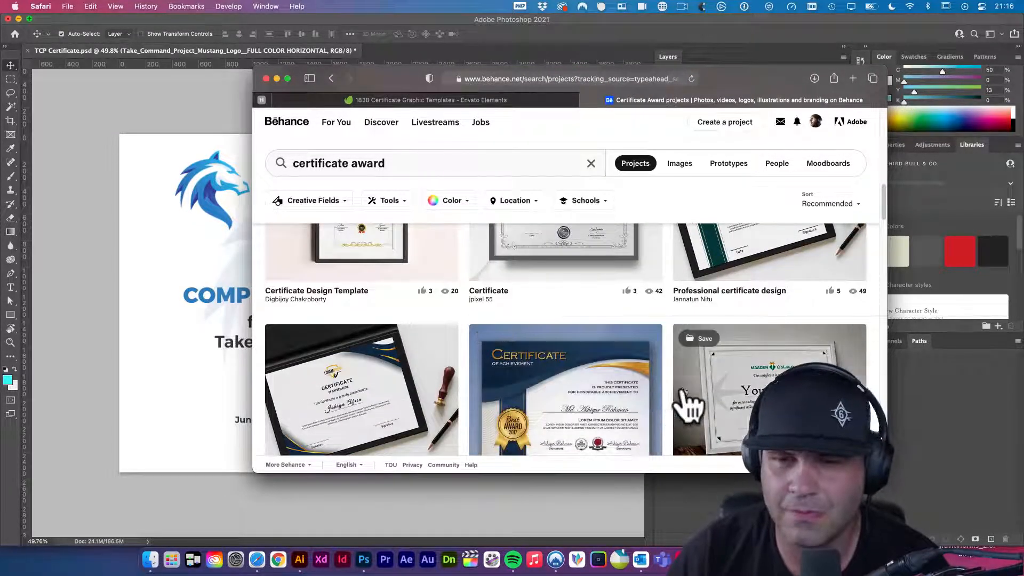
{"action": "scroll", "coordinate": [686, 400], "scroll_direction": "down", "scroll_amount": 5}
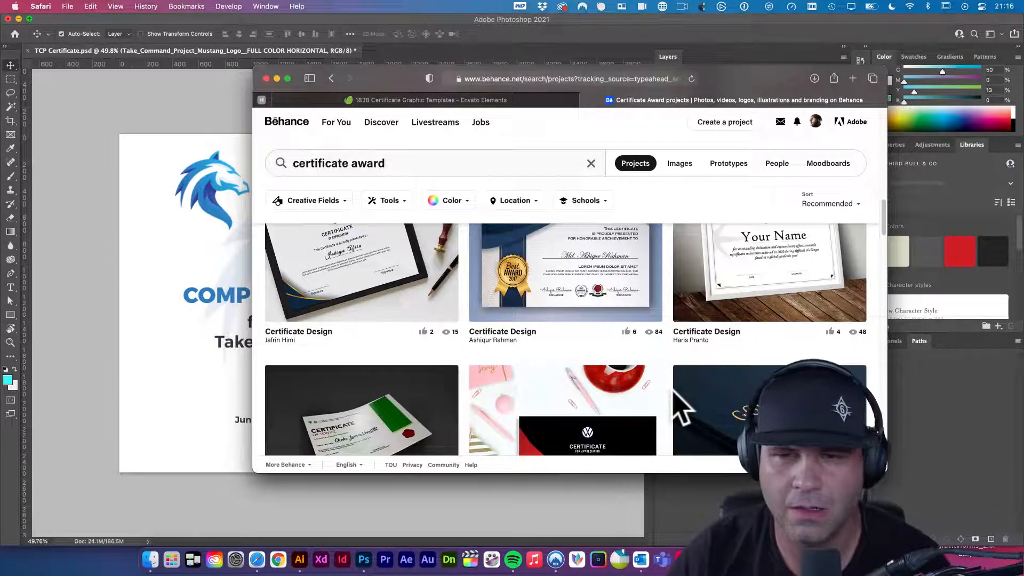
{"action": "scroll", "coordinate": [685, 410], "scroll_direction": "up", "scroll_amount": 2}
{"action": "scroll", "coordinate": [674, 397], "scroll_direction": "down", "scroll_amount": 6}
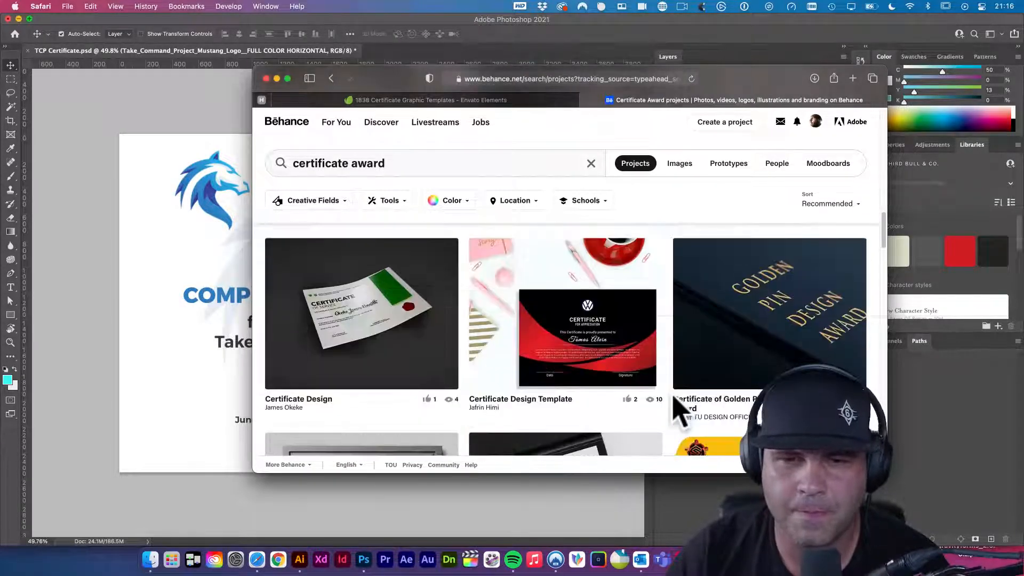
{"action": "scroll", "coordinate": [680, 411], "scroll_direction": "down", "scroll_amount": 10}
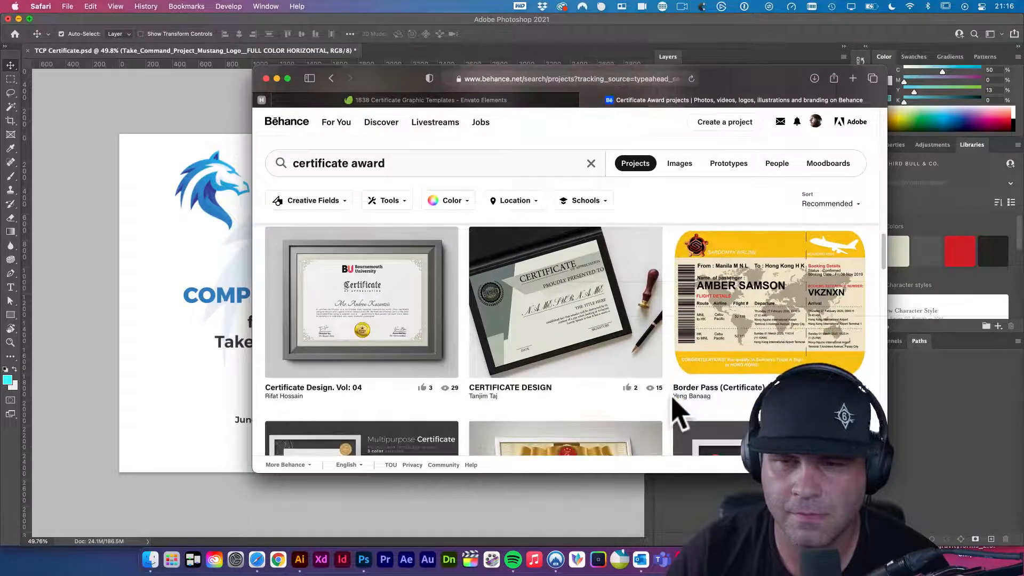
{"action": "scroll", "coordinate": [673, 398], "scroll_direction": "down", "scroll_amount": 3}
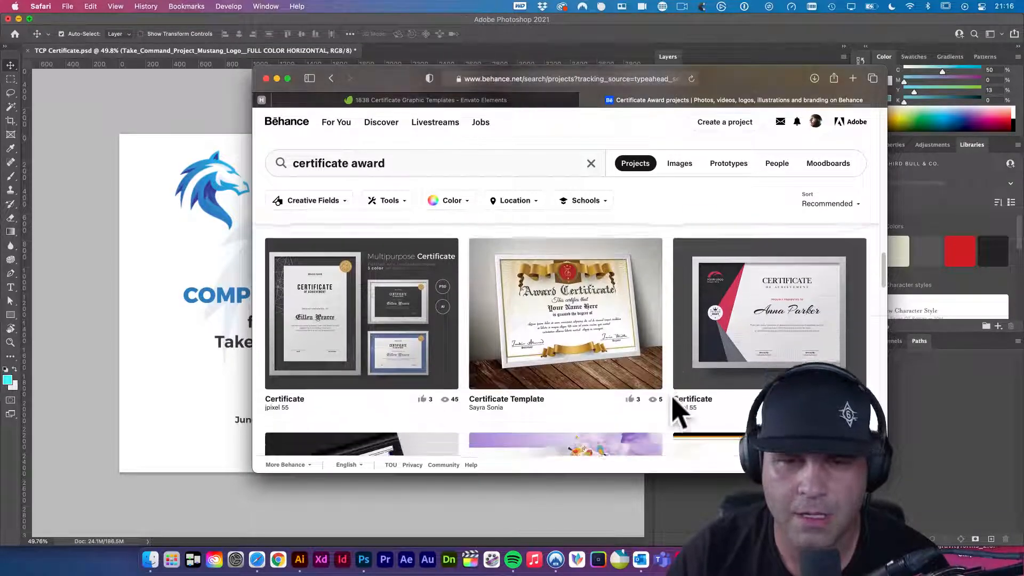
- View the Multipurpose Certificate project's preview layouts on Behance, then return to TCP Certificate.psd
{"action": "left_click", "coordinate": [400, 320]}
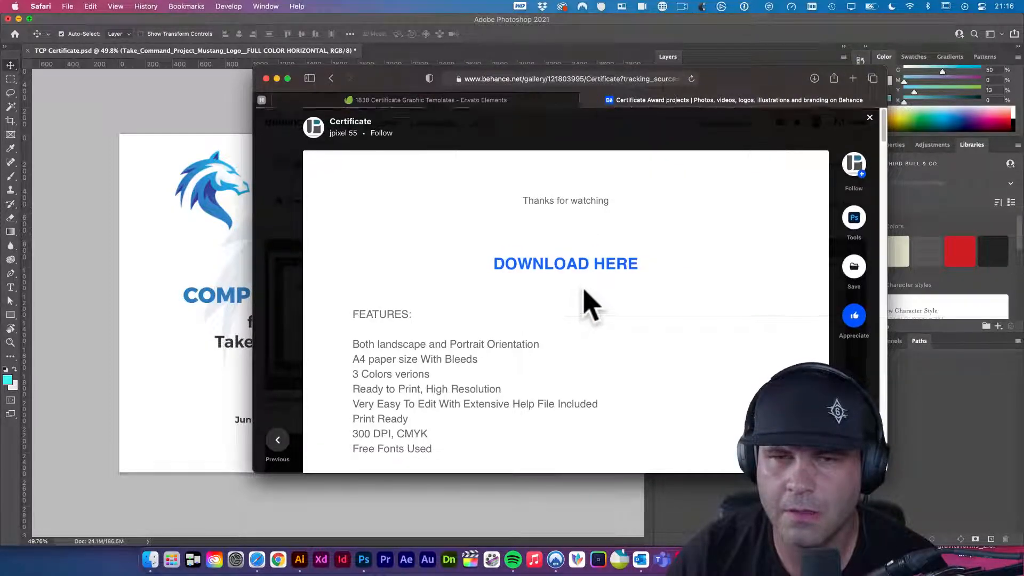
{"action": "scroll", "coordinate": [589, 306], "scroll_direction": "down", "scroll_amount": 10}
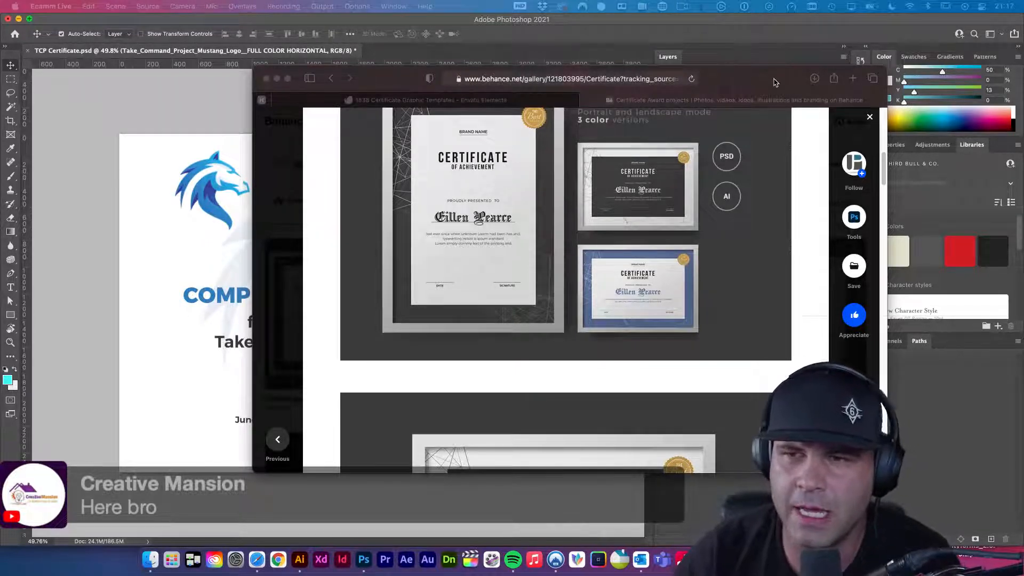
{"action": "left_click", "coordinate": [854, 217]}
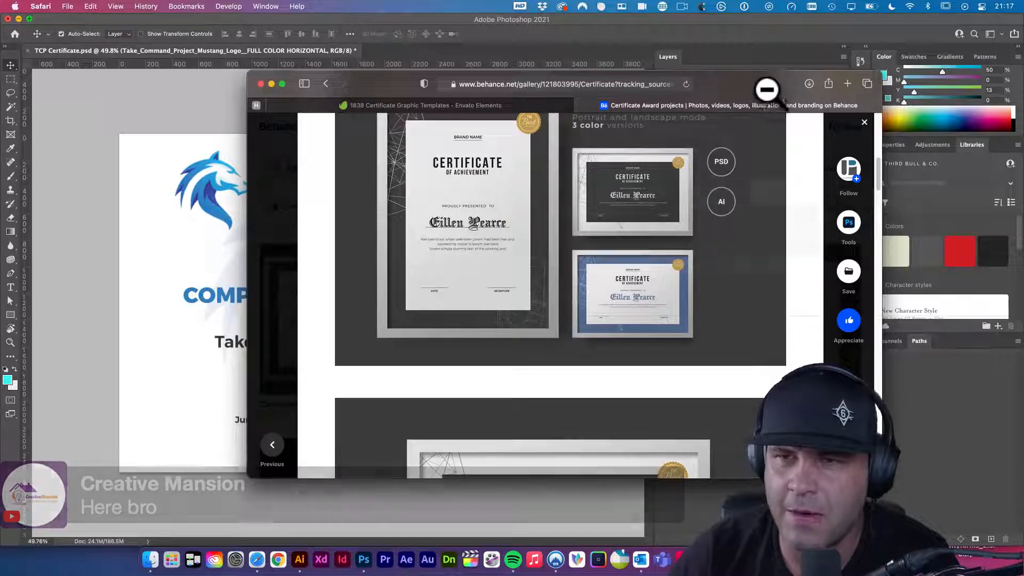
{"action": "left_click_drag", "start_coordinate": [766, 79], "coordinate": [755, 86]}
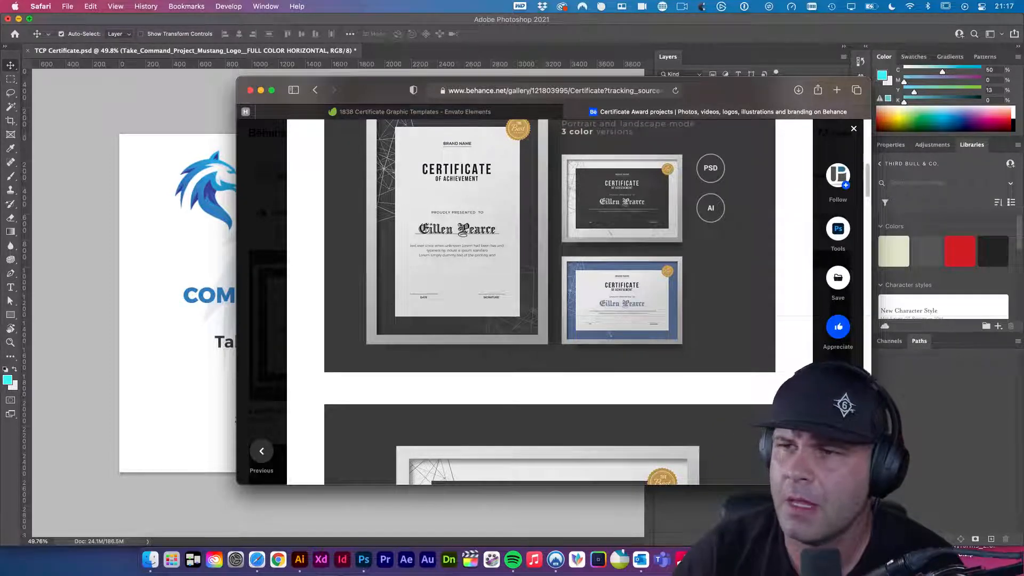
{"action": "scroll", "coordinate": [624, 304], "scroll_direction": "down", "scroll_amount": 5}
{"action": "scroll", "coordinate": [640, 272], "scroll_direction": "up", "scroll_amount": 5}
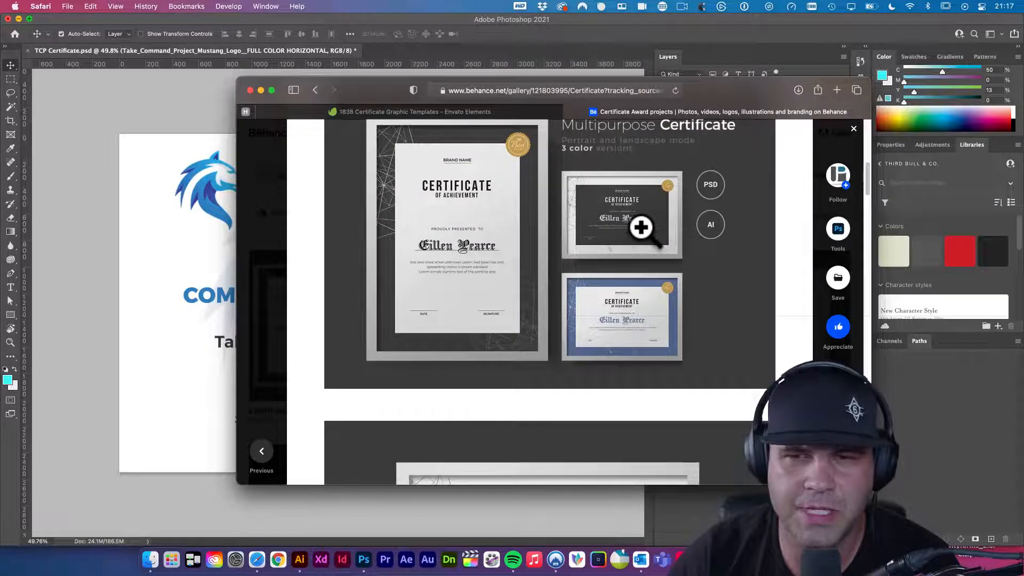
{"action": "left_click", "coordinate": [96, 212]}
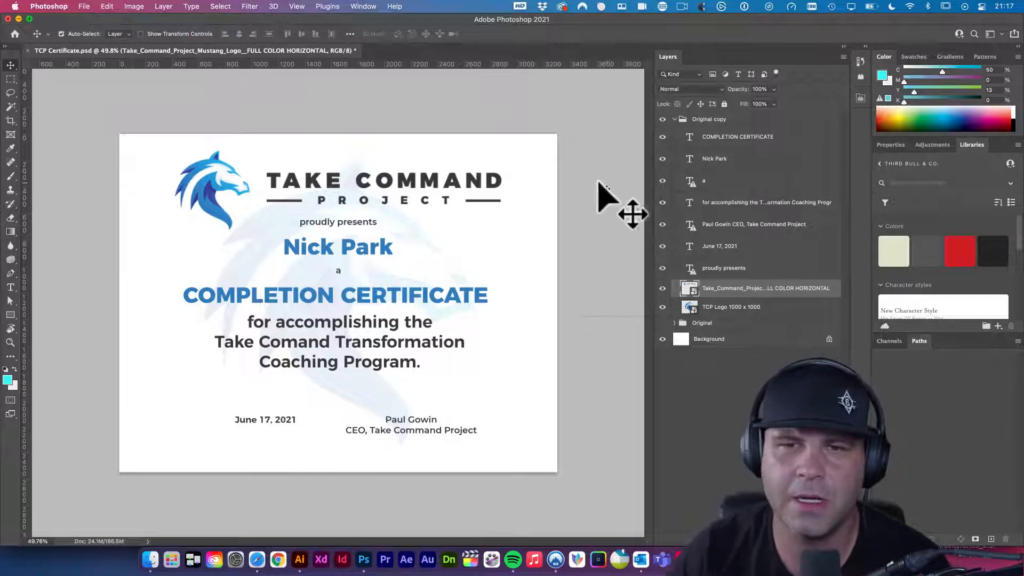
- Convert the locked Background layer into a normal layer named Layer 0
{"action": "left_click", "coordinate": [745, 339]}
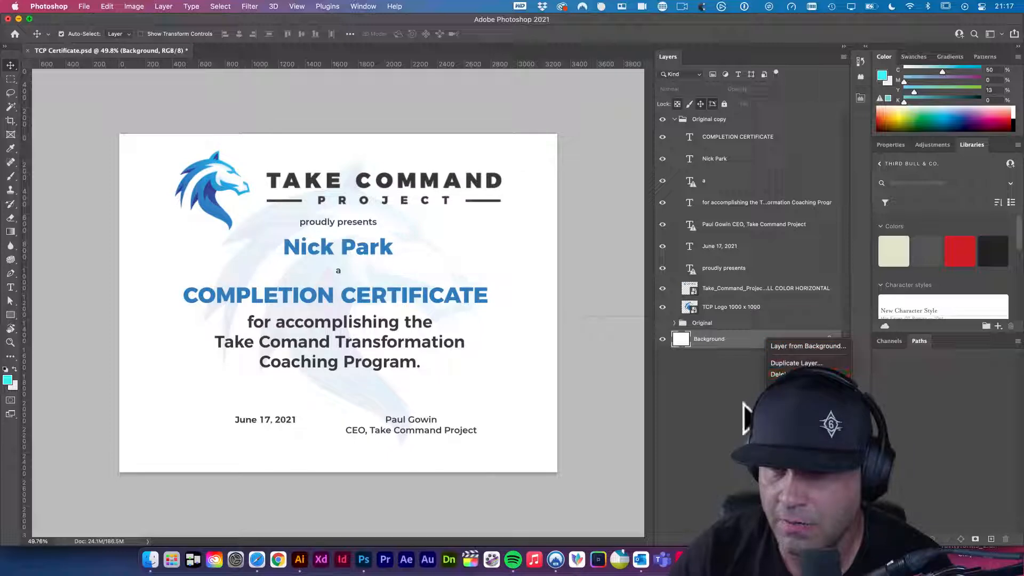
{"action": "double_click", "coordinate": [762, 343]}
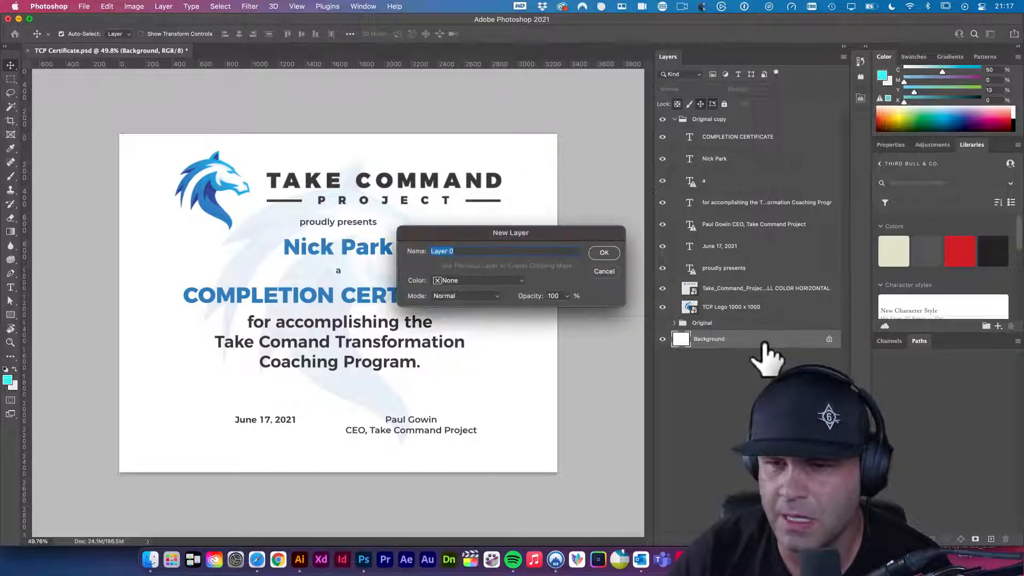
{"action": "left_click", "coordinate": [603, 253]}
- Create Artboard 1 from the layers at the Custom 3300 x 2550 px size
{"action": "right_click", "coordinate": [752, 339]}
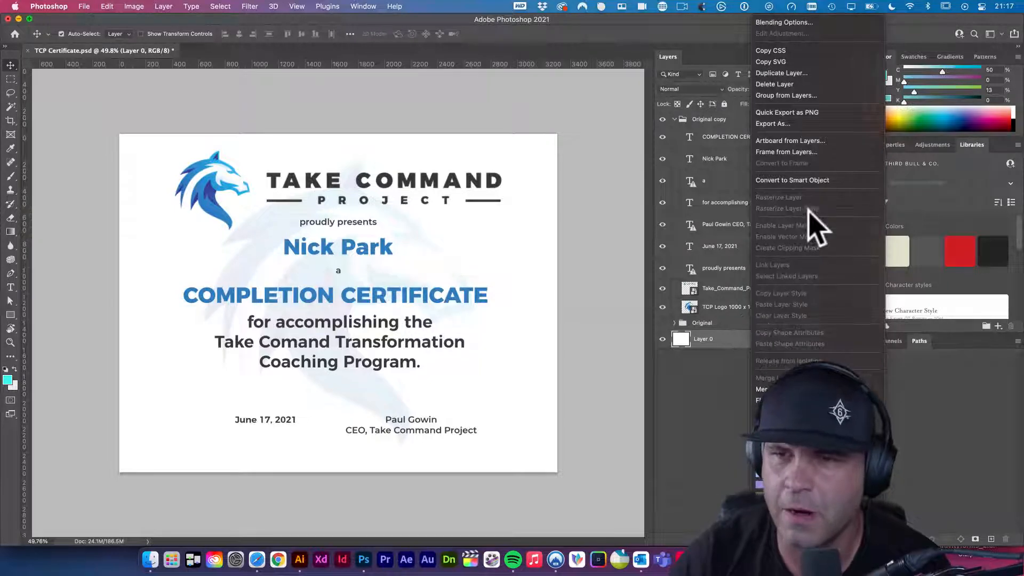
{"action": "left_click", "coordinate": [813, 142]}
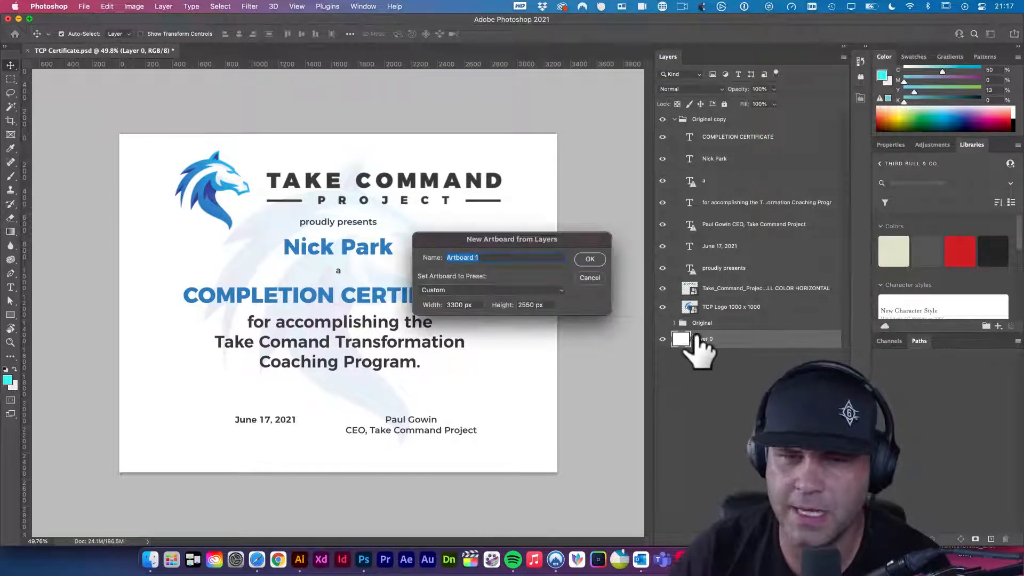
{"action": "left_click", "coordinate": [558, 295]}
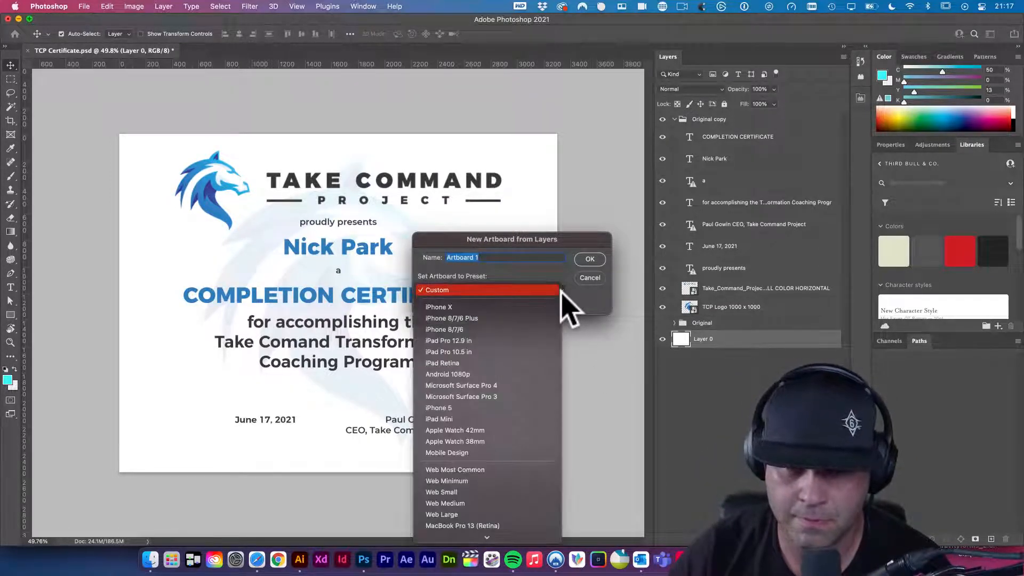
{"action": "scroll", "coordinate": [521, 415], "scroll_direction": "down", "scroll_amount": 5}
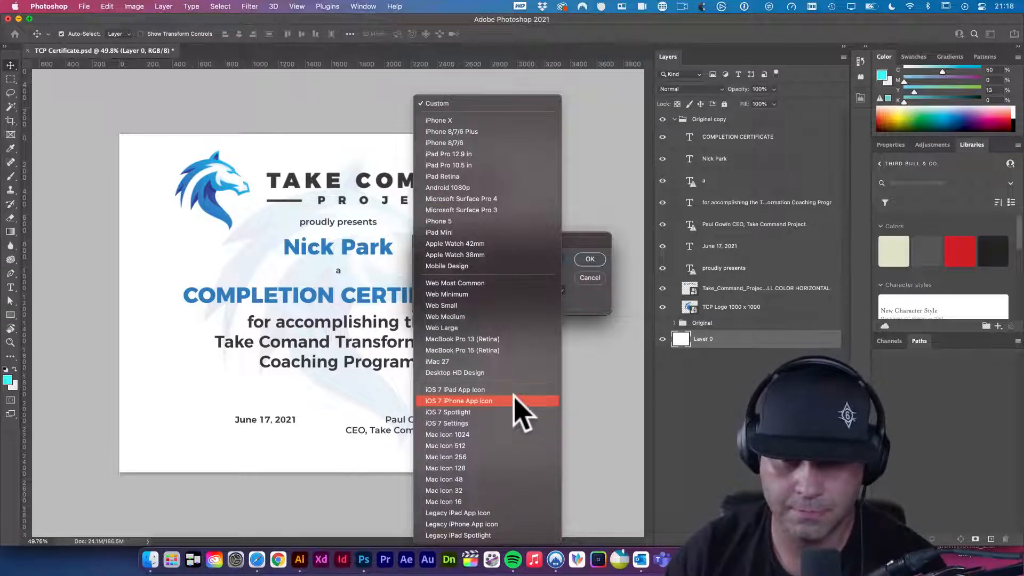
{"action": "left_click", "coordinate": [575, 307]}
{"action": "left_click", "coordinate": [590, 259]}
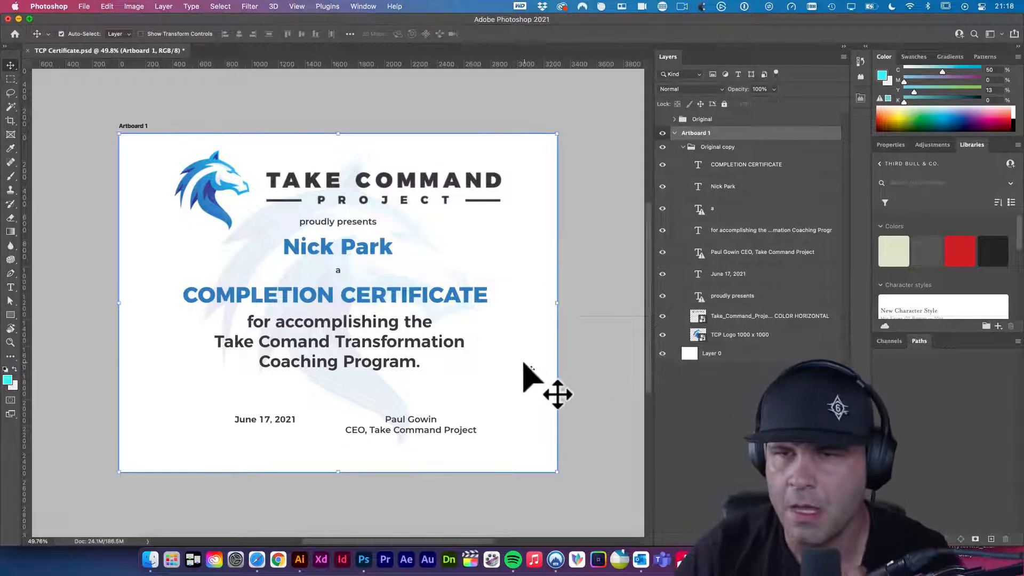
- Alt-drag Artboard 1 rightward to create Artboard 1 copy with the identical certificate
{"action": "left_click", "coordinate": [674, 133]}
{"action": "left_click", "coordinate": [498, 183], "text": "alt+super"}
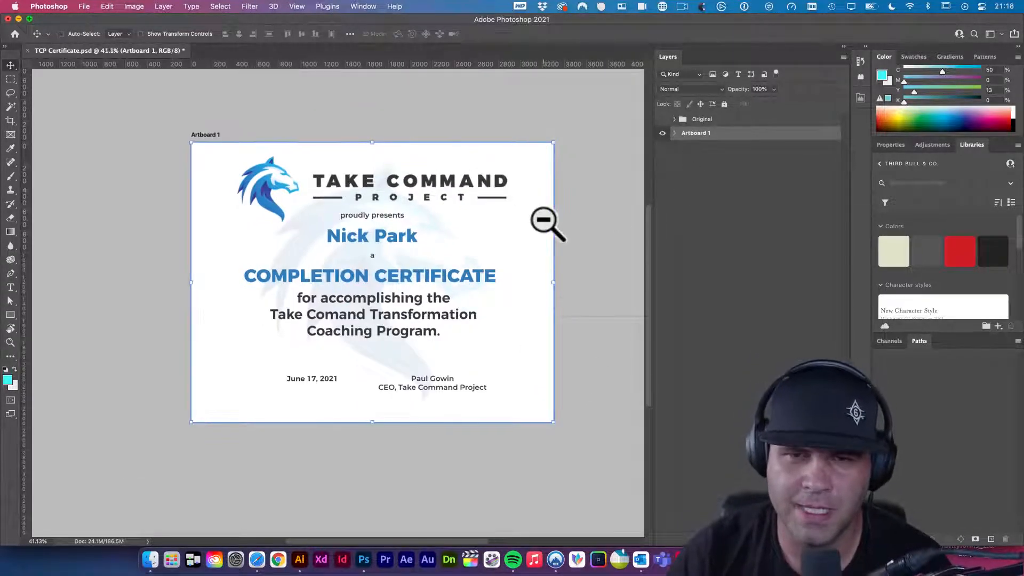
{"action": "left_click", "coordinate": [549, 221], "text": "alt+super"}
{"action": "left_click_drag", "start_coordinate": [491, 226], "coordinate": [280, 222]}
{"action": "left_click", "coordinate": [337, 224], "text": "super"}
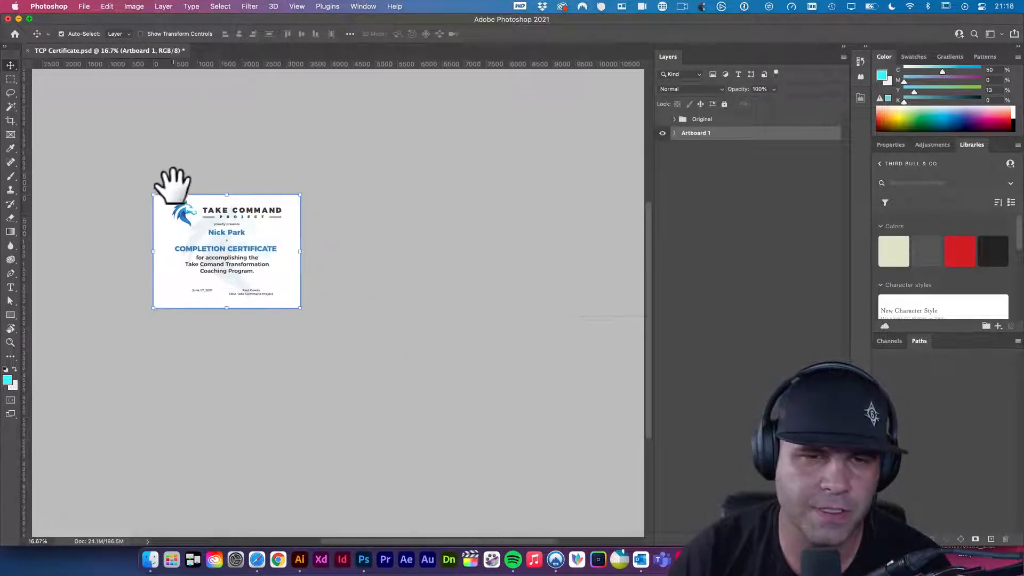
{"action": "left_click_drag", "start_coordinate": [163, 184], "coordinate": [353, 200]}
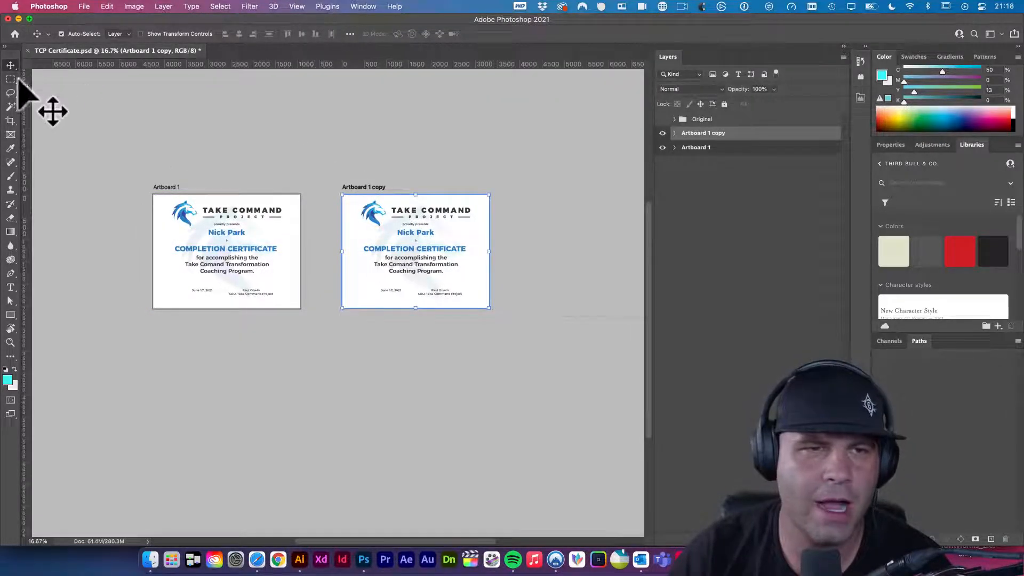
{"action": "left_click", "coordinate": [141, 145]}
{"action": "scroll", "coordinate": [229, 250], "scroll_direction": "up", "scroll_amount": 6}
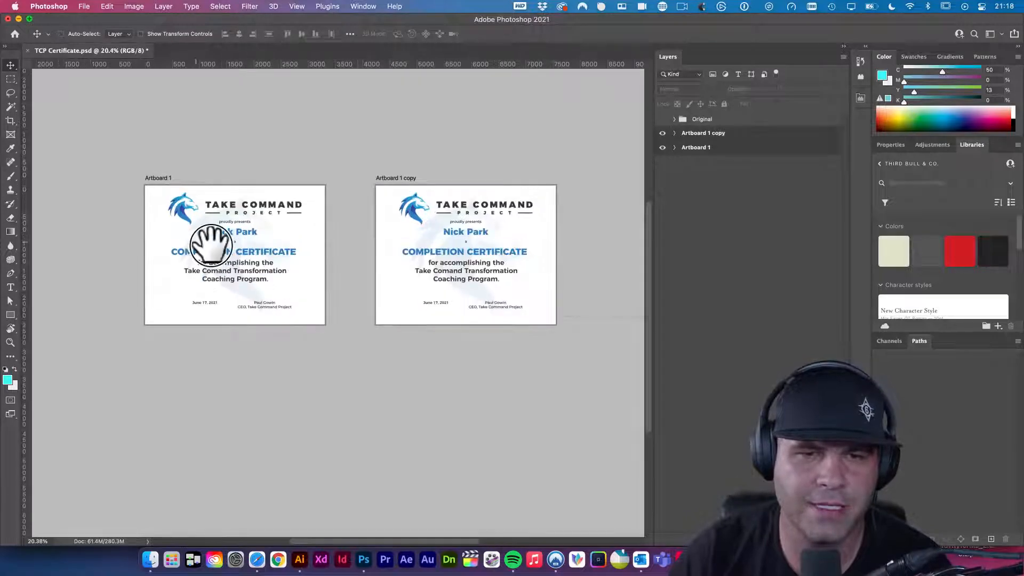
{"action": "scroll", "coordinate": [224, 251], "scroll_direction": "down", "scroll_amount": 1}
{"action": "scroll", "coordinate": [236, 241], "scroll_direction": "down", "scroll_amount": 2}
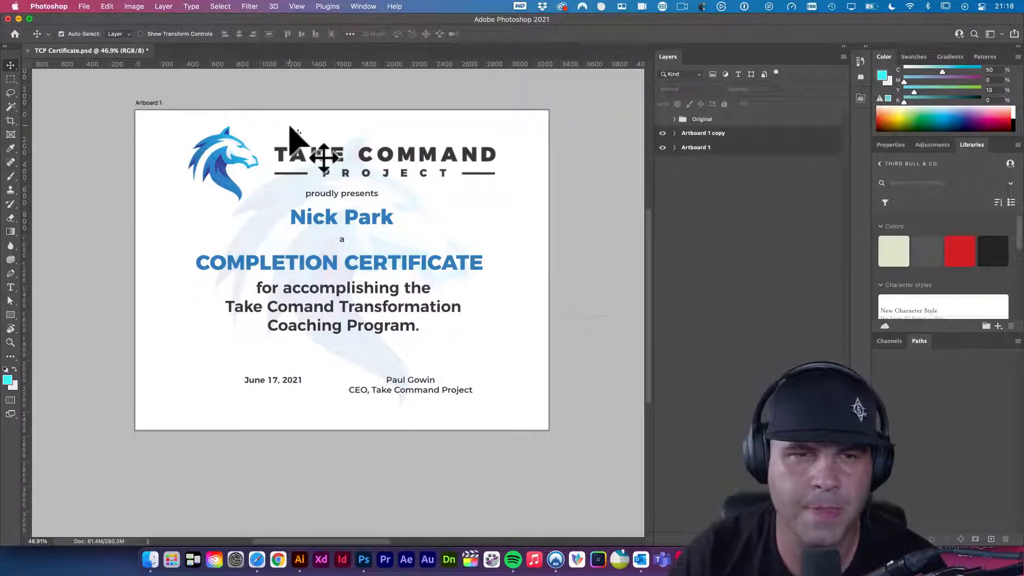
- Select the header logo layer and compare it with the Behance certificate reference
{"action": "left_click", "coordinate": [244, 171]}
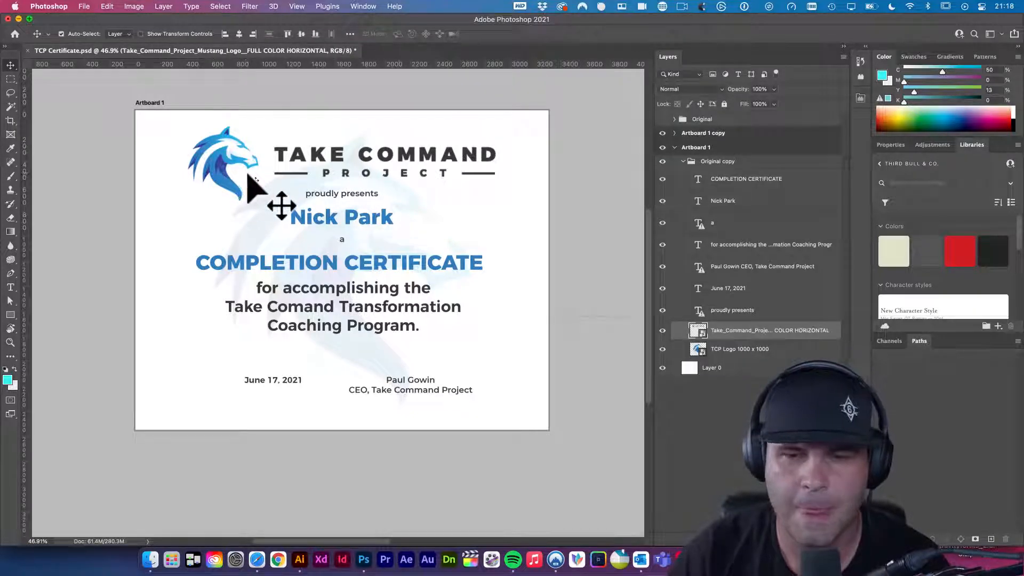
{"action": "left_click", "coordinate": [256, 559]}
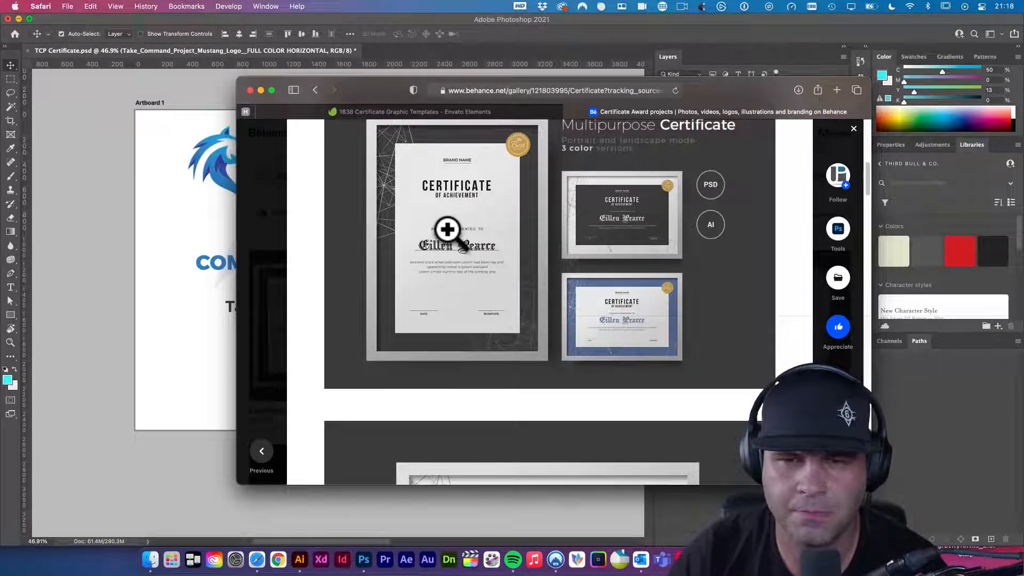
{"action": "left_click", "coordinate": [179, 228]}
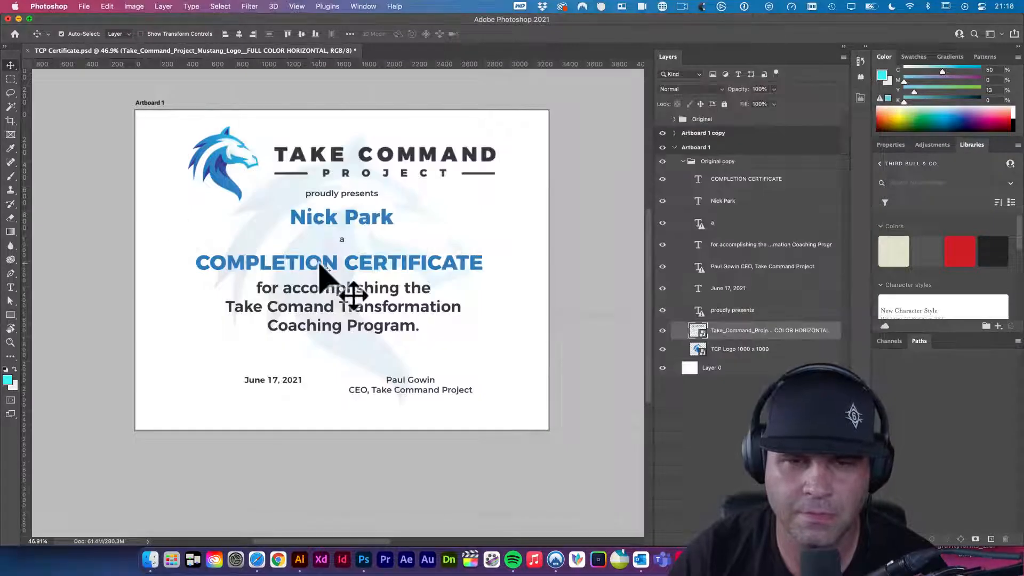
- Inspect the COMPLETION CERTIFICATE heading text, selecting ETION, then commit without changes
{"action": "double_click", "coordinate": [336, 269]}
{"action": "left_click_drag", "start_coordinate": [336, 274], "coordinate": [272, 269]}
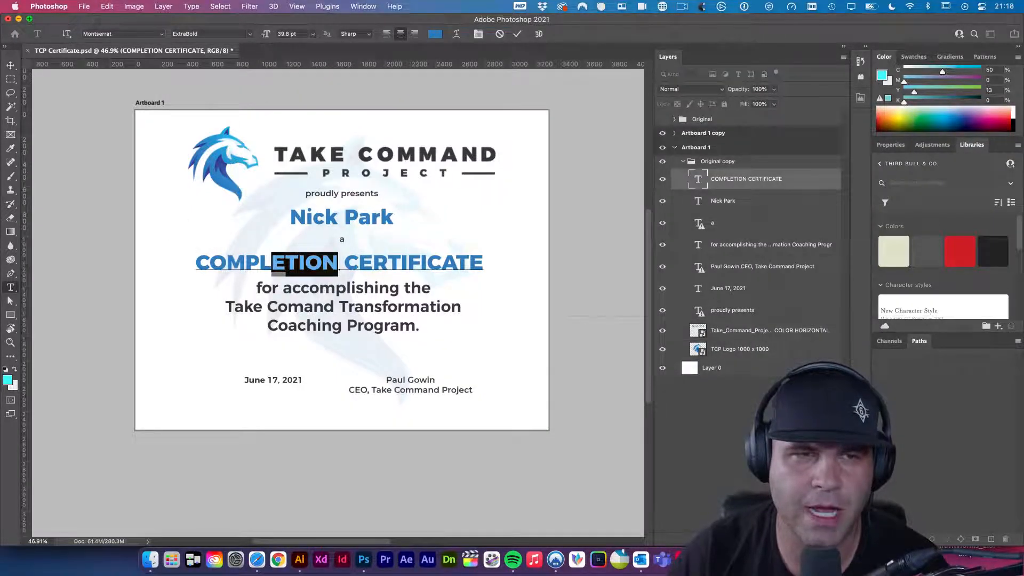
{"action": "left_click", "coordinate": [12, 65]}
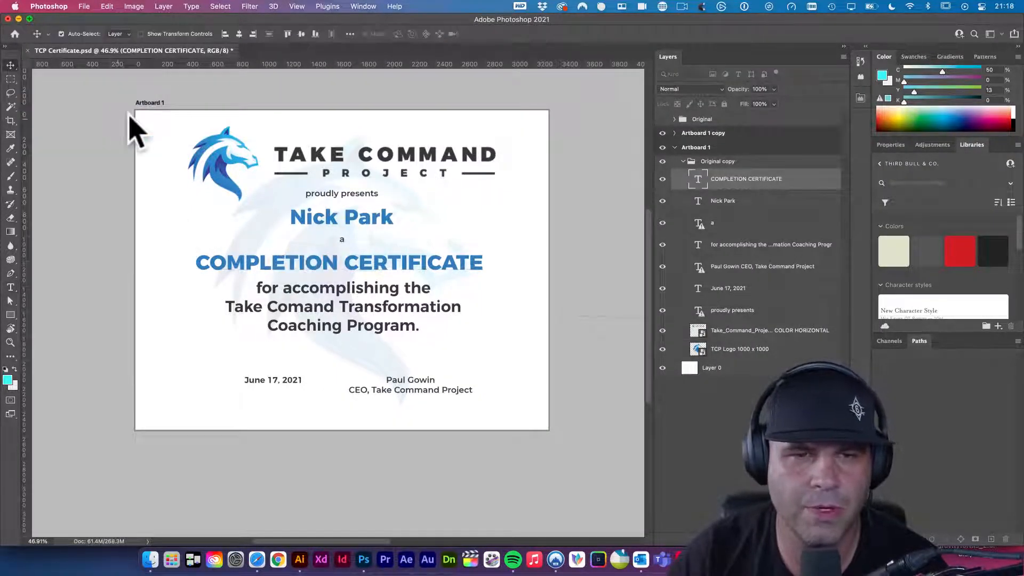
- Reselect the header logo layer and bring up a Finder window showing the Desktop
{"action": "left_click", "coordinate": [222, 158]}
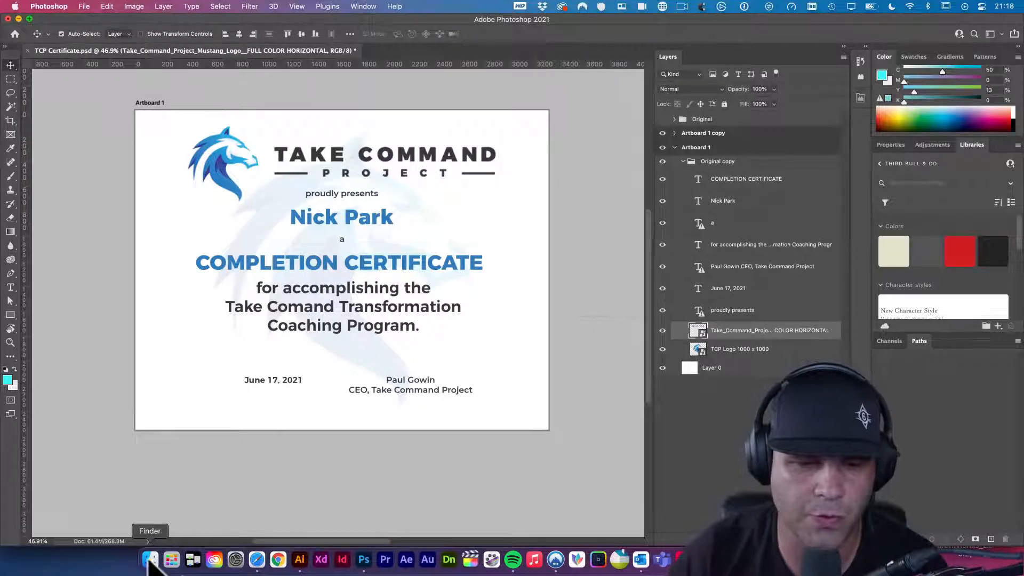
{"action": "key", "text": "super+Tab"}
{"action": "left_click", "coordinate": [263, 366]}
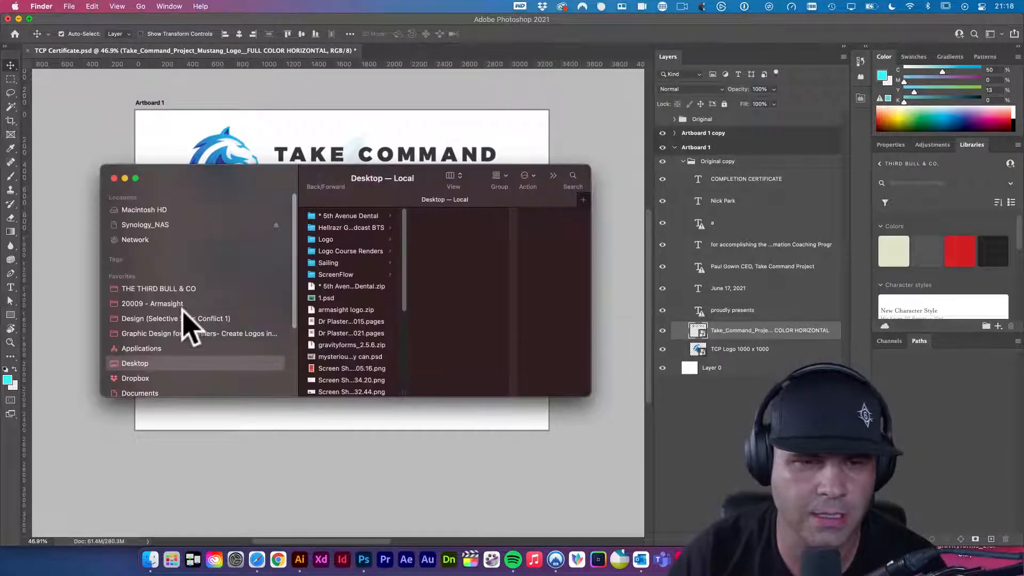
- Minimize the Finder window and switch to Take_Command_Project_Mustang_Logo_FINAL.ai in Illustrator
{"action": "key", "text": "super+m"}
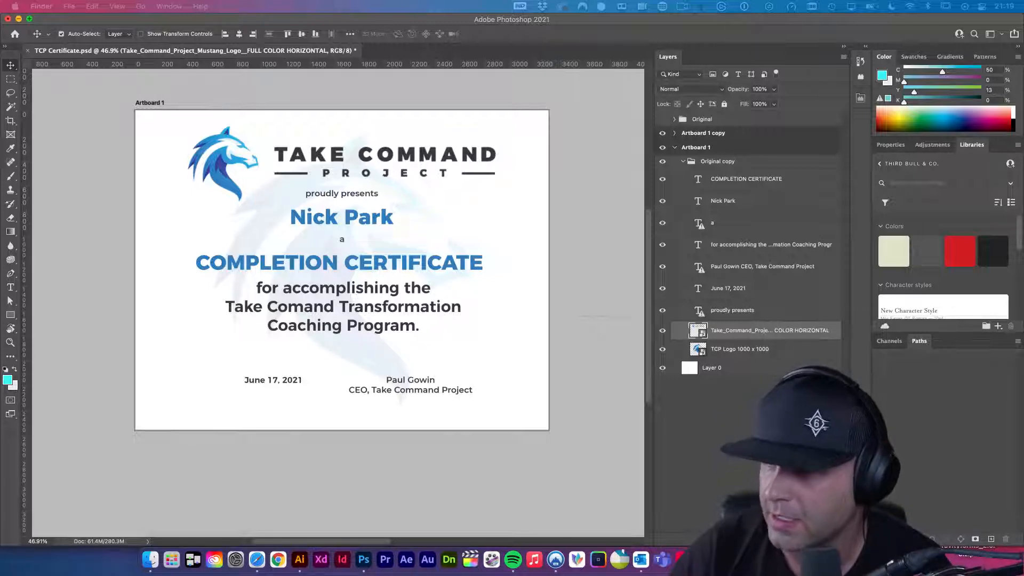
{"action": "key", "text": "super+Tab"}
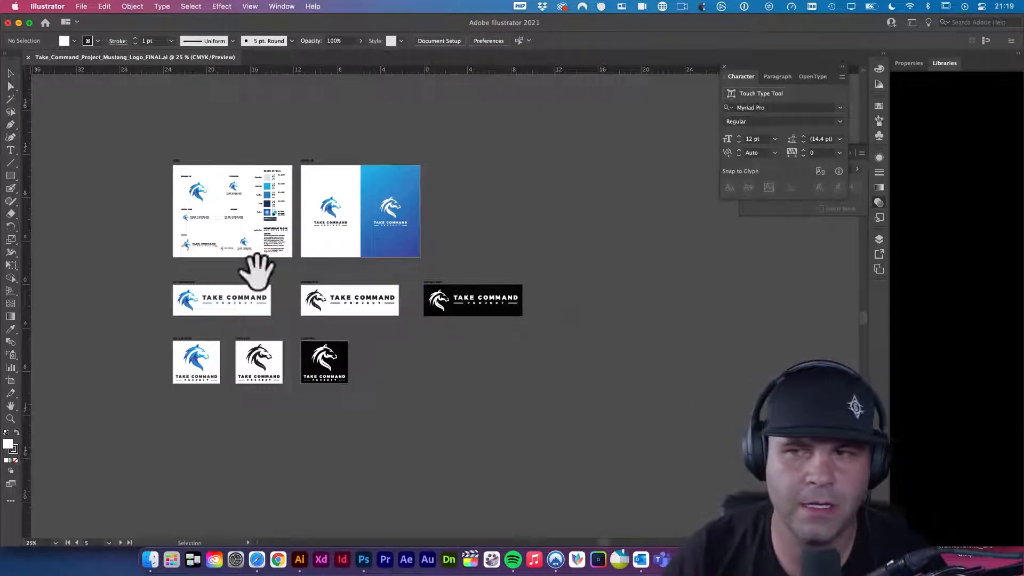
- Survey the logo variations and BRAND DETAILS colour section, then return to the certificate in Photoshop
{"action": "left_click_drag", "start_coordinate": [251, 245], "coordinate": [338, 291]}
{"action": "left_click_drag", "start_coordinate": [301, 232], "coordinate": [525, 373]}
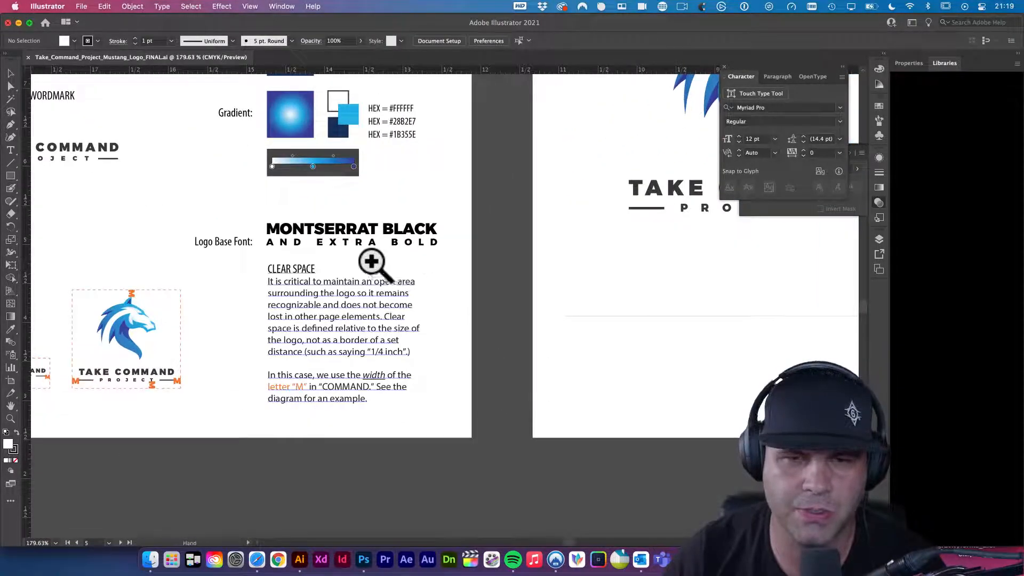
{"action": "left_click_drag", "start_coordinate": [373, 264], "coordinate": [441, 297]}
{"action": "left_click", "coordinate": [399, 311], "text": "alt+super"}
{"action": "left_click_drag", "start_coordinate": [327, 353], "coordinate": [454, 417]}
{"action": "left_click_drag", "start_coordinate": [179, 266], "coordinate": [224, 267]}
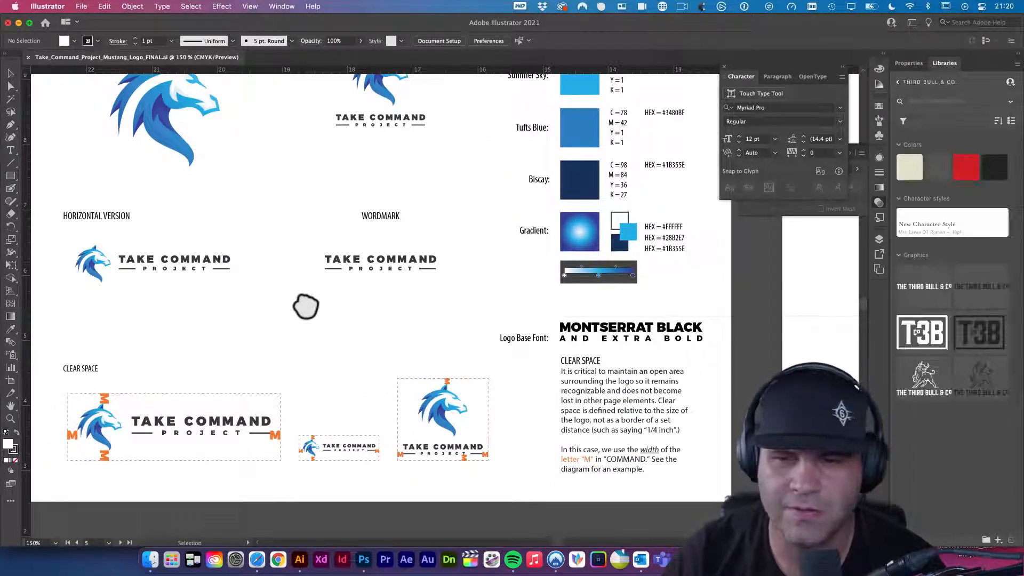
{"action": "left_click_drag", "start_coordinate": [447, 284], "coordinate": [490, 401]}
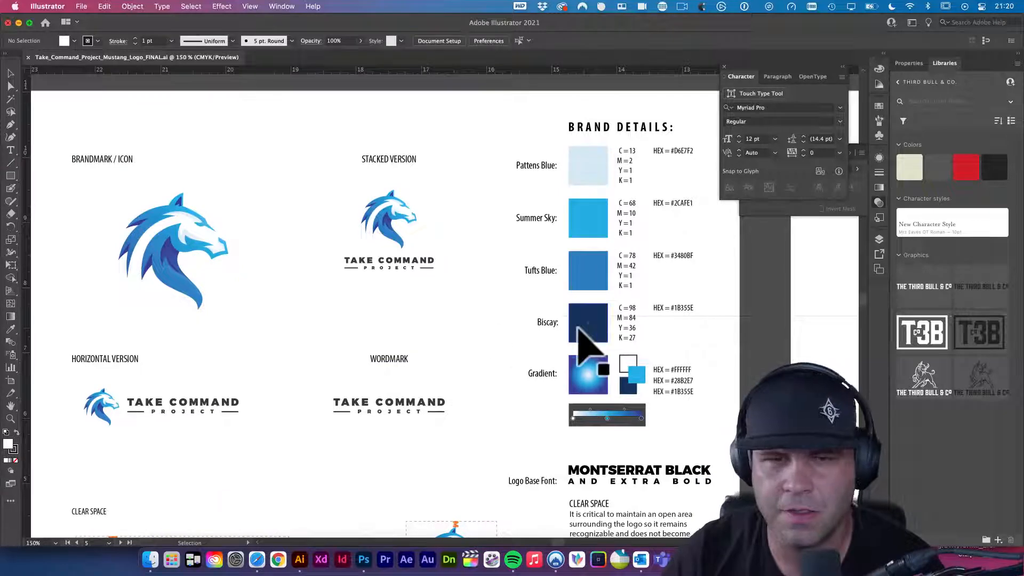
{"action": "left_click_drag", "start_coordinate": [482, 320], "coordinate": [474, 319]}
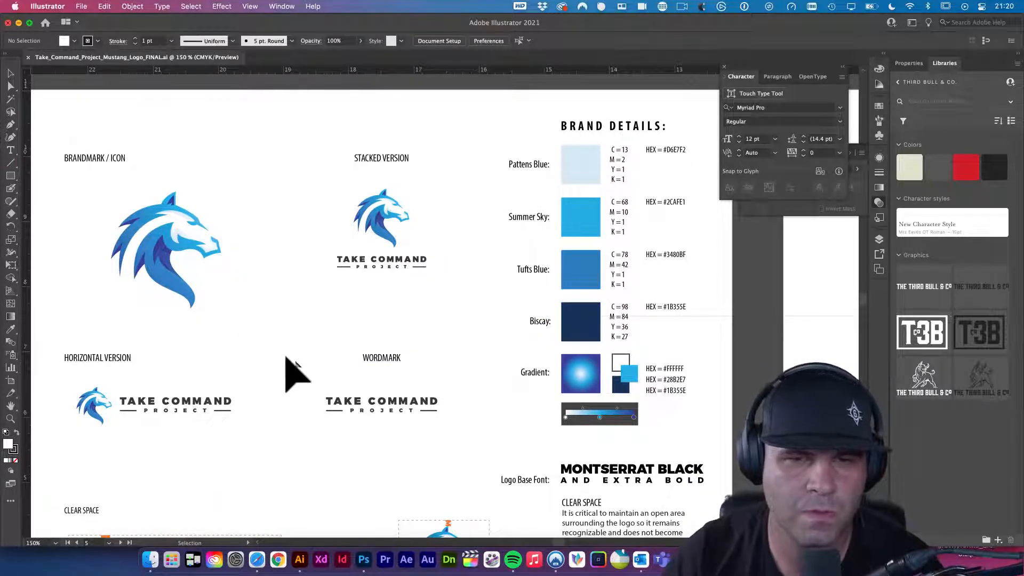
{"action": "scroll", "coordinate": [475, 366], "scroll_direction": "down", "scroll_amount": 4}
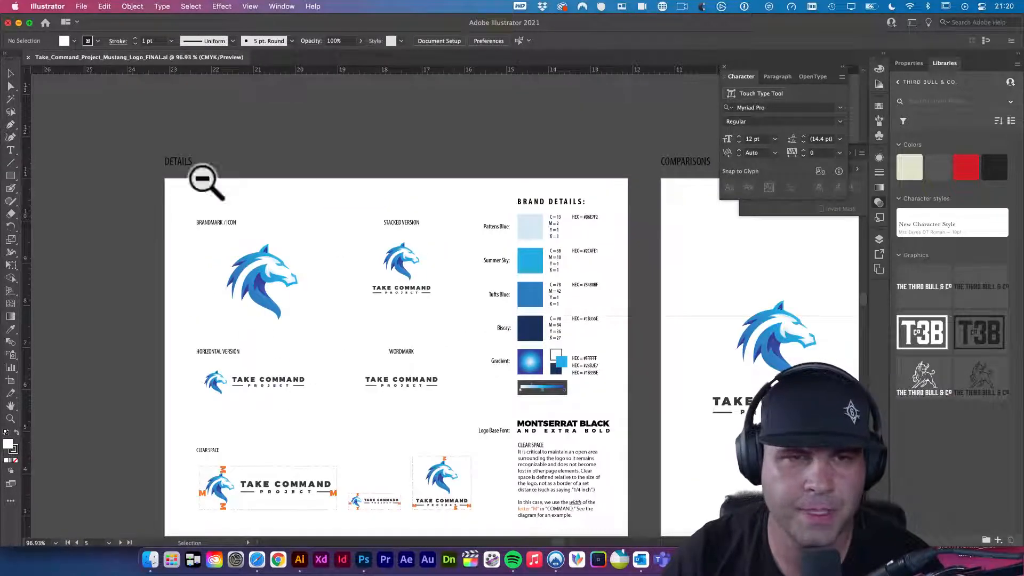
{"action": "left_click", "coordinate": [362, 563]}
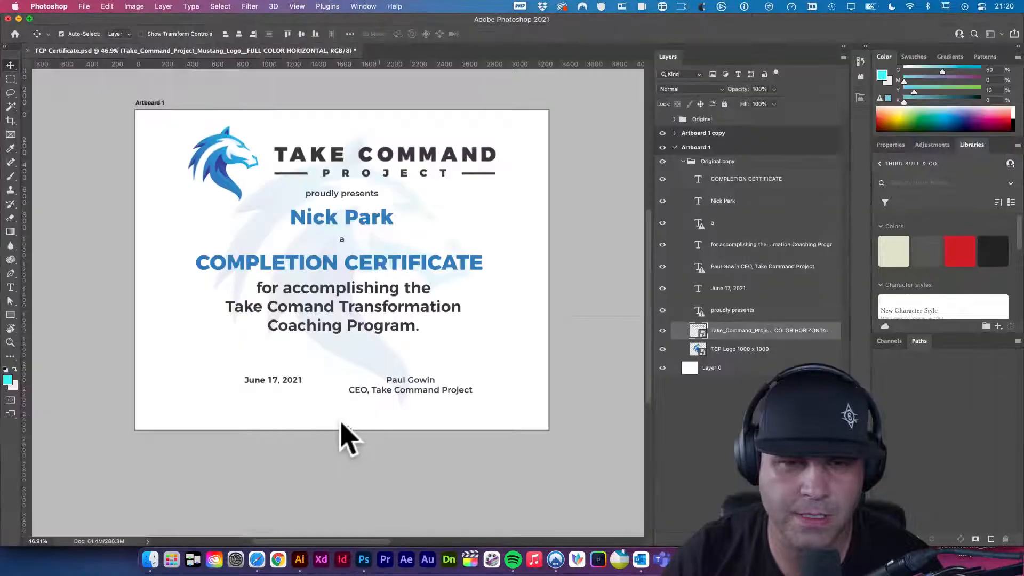
{"action": "left_click", "coordinate": [417, 212]}
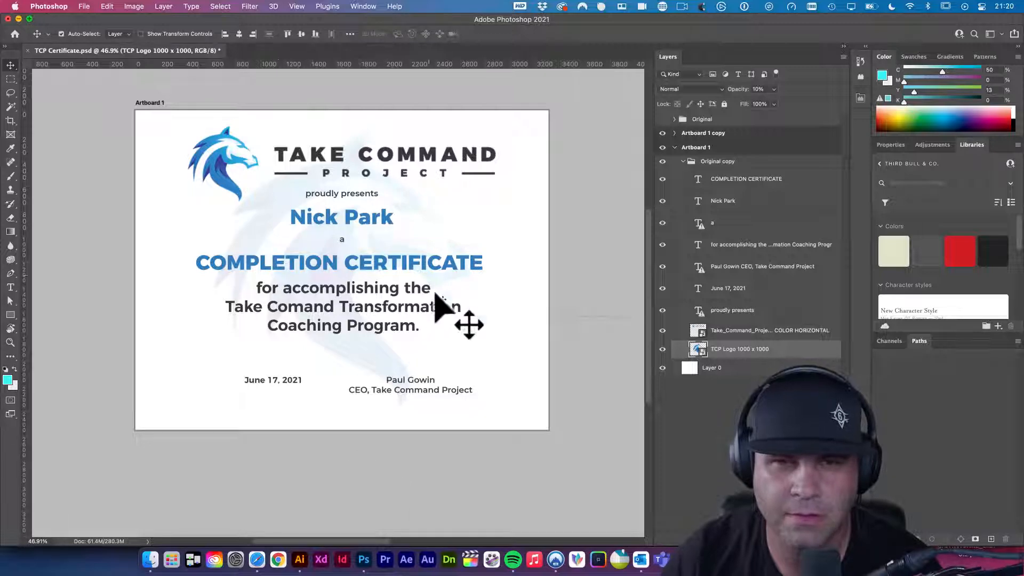
{"action": "left_click_drag", "start_coordinate": [520, 291], "coordinate": [340, 269]}
{"action": "left_click_drag", "start_coordinate": [441, 275], "coordinate": [435, 304]}
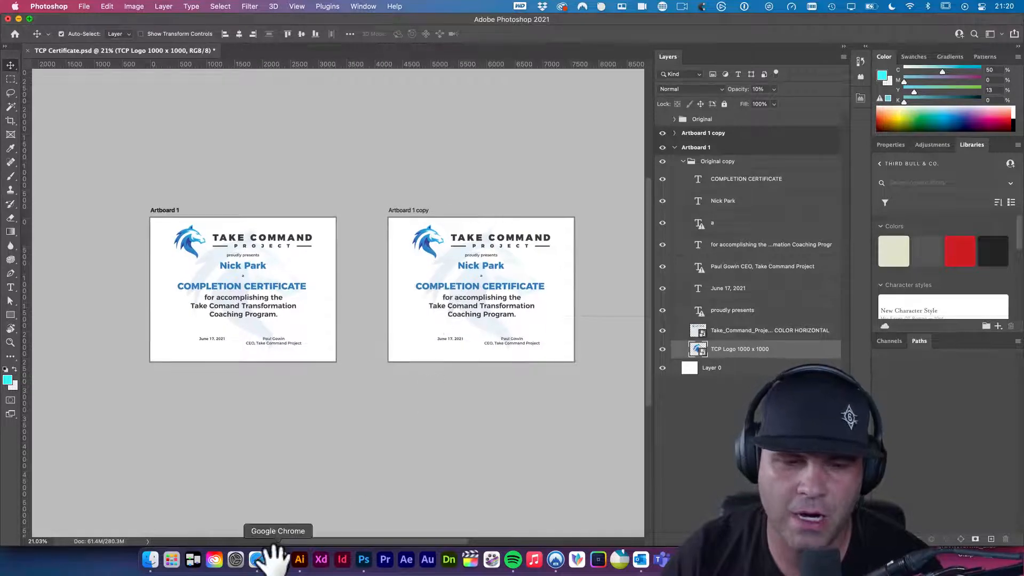
- Screenshot the dark Multipurpose Certificate thumbnail from Behance, then return to Photoshop
{"action": "left_click", "coordinate": [255, 566]}
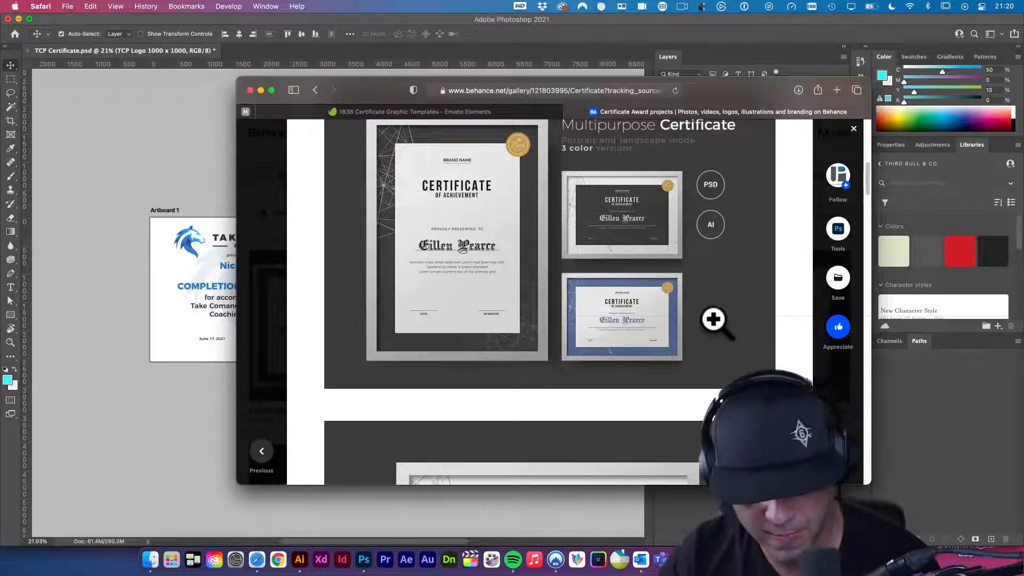
{"action": "key", "text": "super+shift+4"}
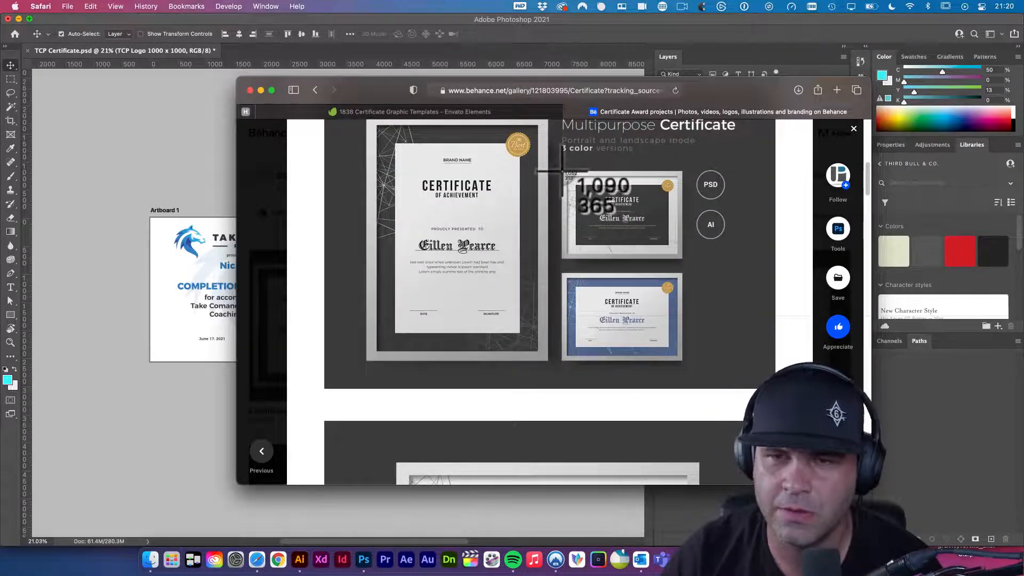
{"action": "left_click_drag", "start_coordinate": [560, 170], "coordinate": [684, 261]}
{"action": "left_click", "coordinate": [205, 175]}
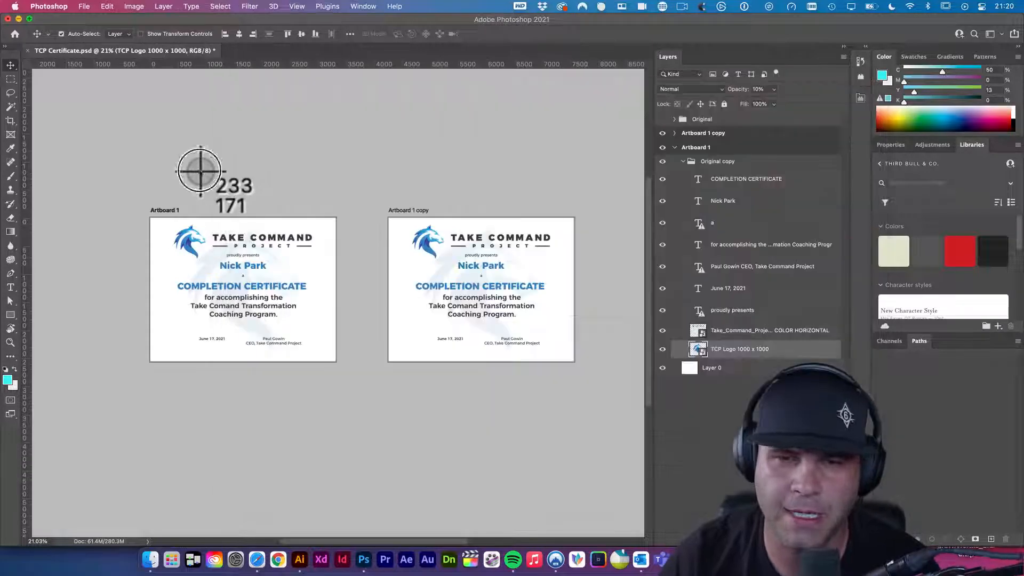
- Paste the dark certificate capture as Layer 1, scale it to fill Artboard 1 copy, and bring it to front
{"action": "left_click", "coordinate": [417, 227]}
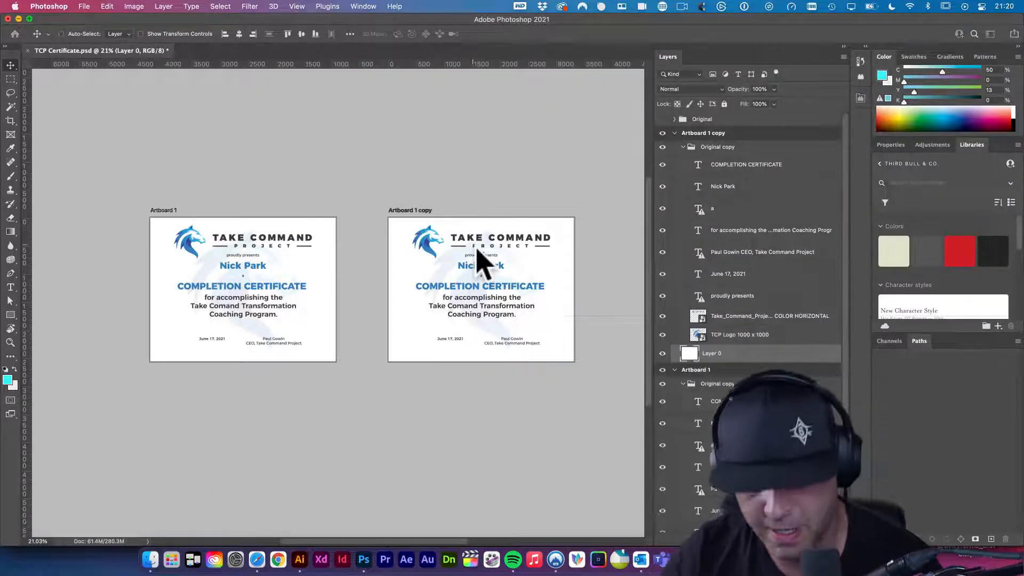
{"action": "key", "text": "super+v"}
{"action": "key", "text": "super+t"}
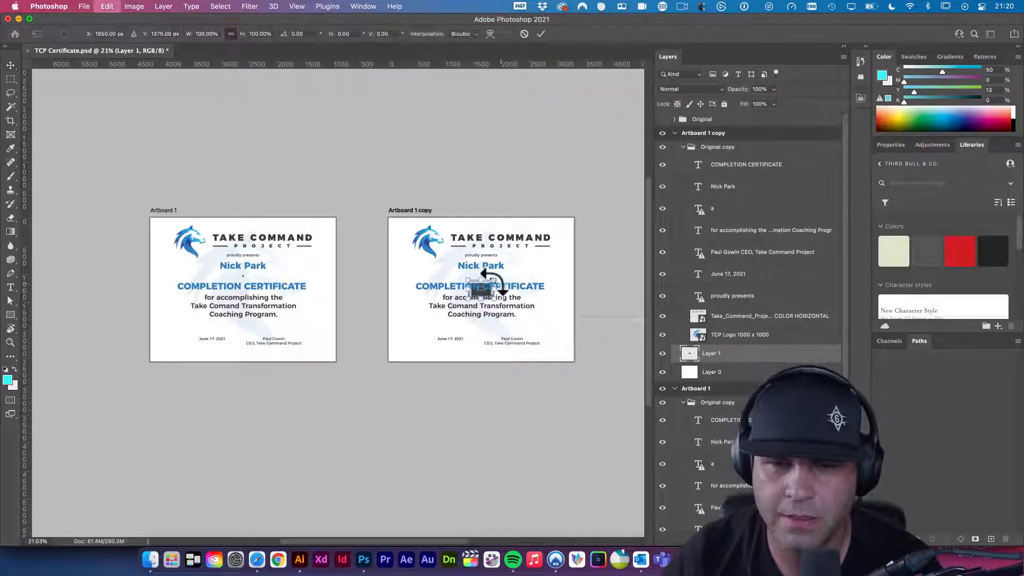
{"action": "left_click_drag", "start_coordinate": [494, 280], "coordinate": [562, 210]}
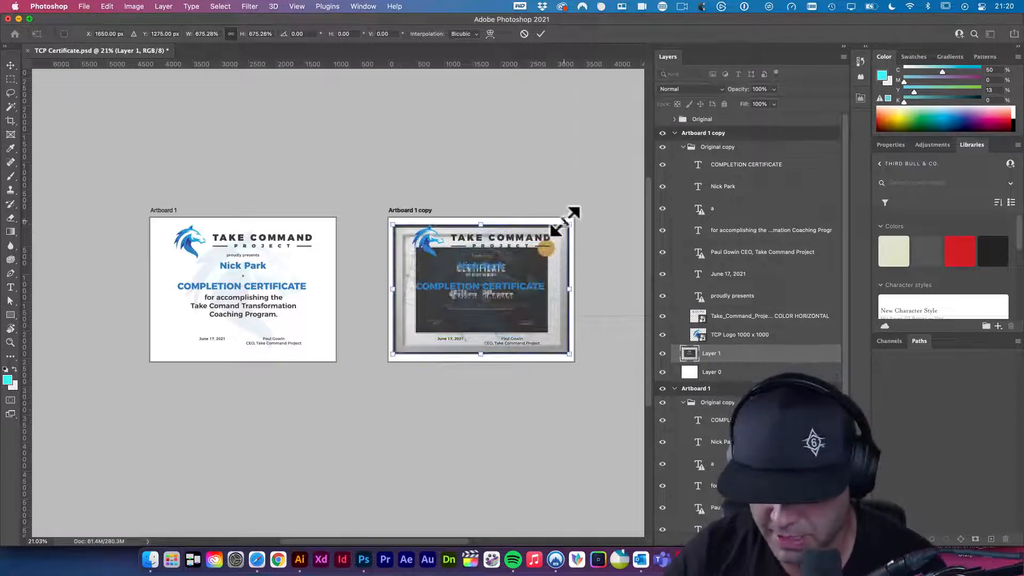
{"action": "key", "text": "Return"}
{"action": "key", "text": "super+shift+bracketright"}
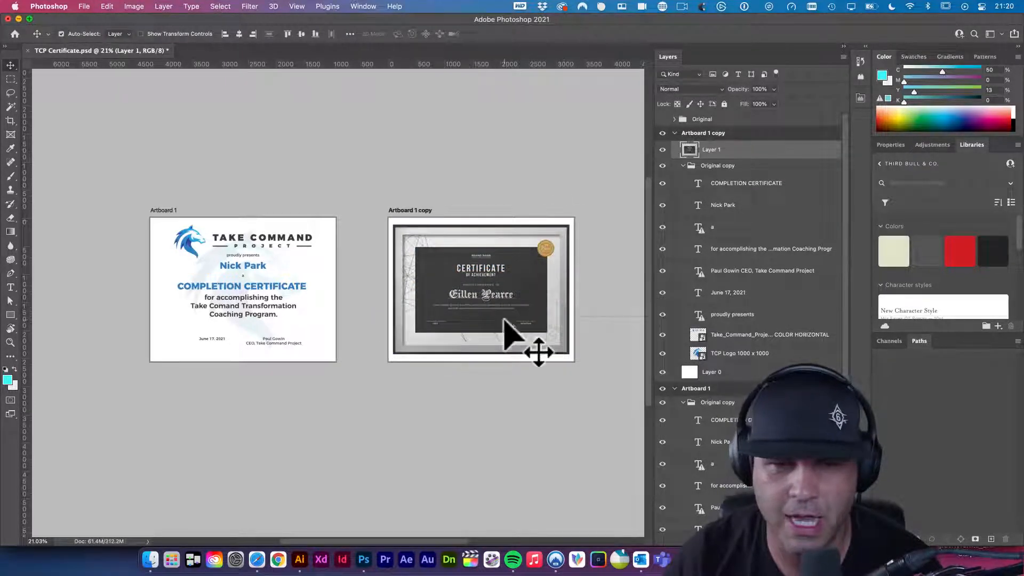
{"action": "left_click", "coordinate": [279, 289], "text": "super"}
{"action": "left_click", "coordinate": [280, 290], "text": "super"}
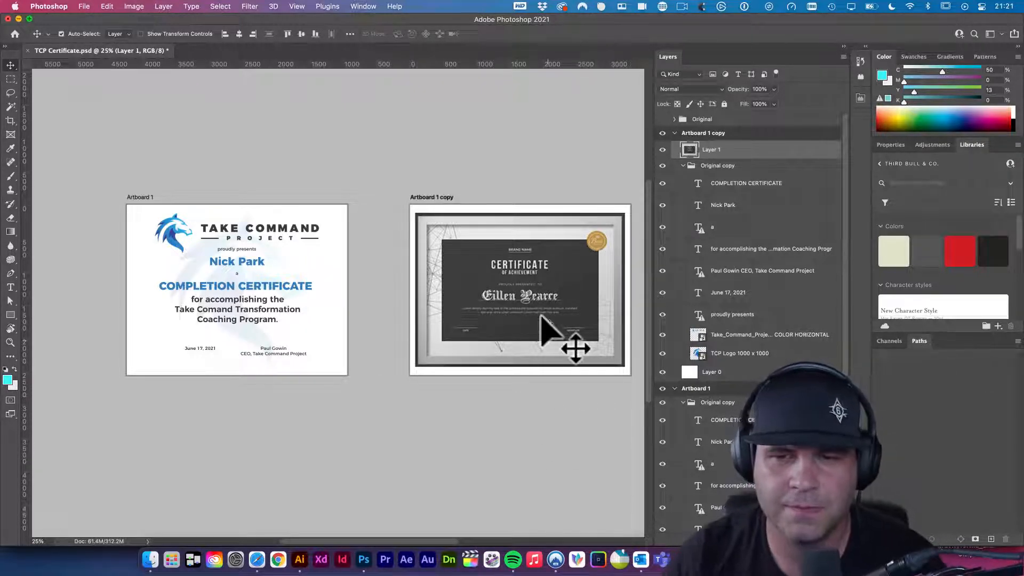
{"action": "left_click", "coordinate": [509, 424]}
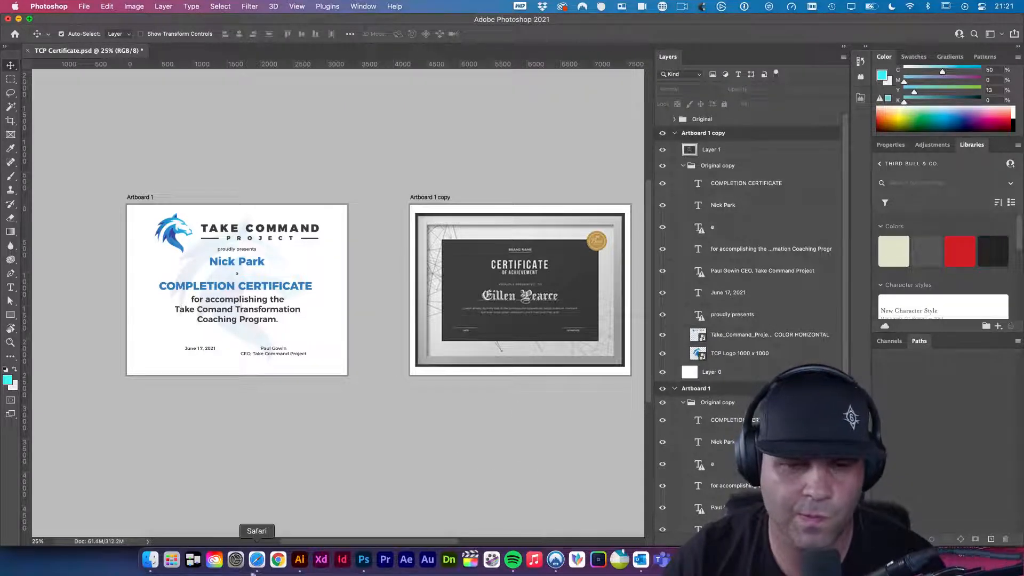
- Return to Behance's certificate award results and screenshot the red-and-grey certificate thumbnail
{"action": "left_click", "coordinate": [256, 560]}
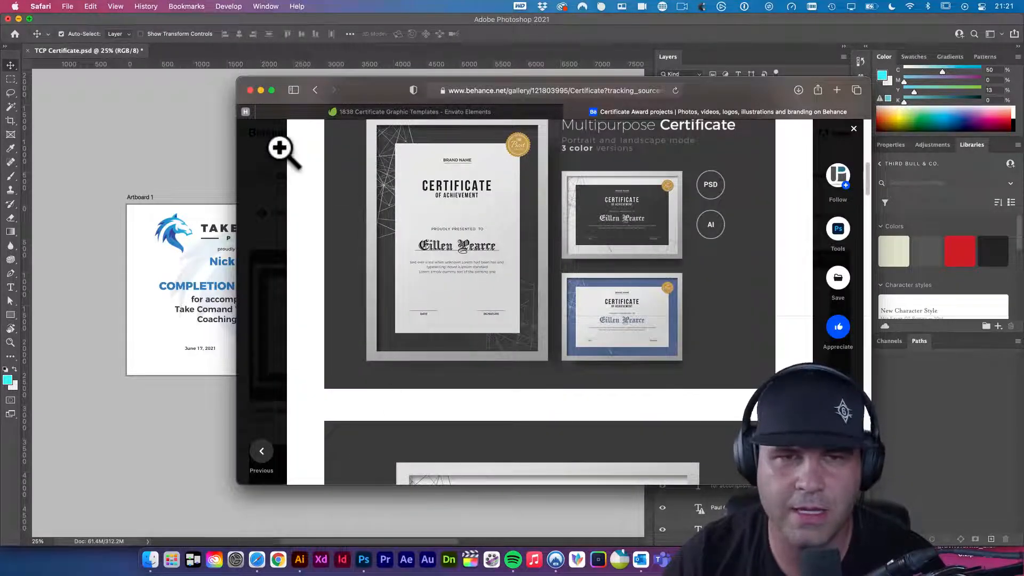
{"action": "left_click", "coordinate": [315, 90]}
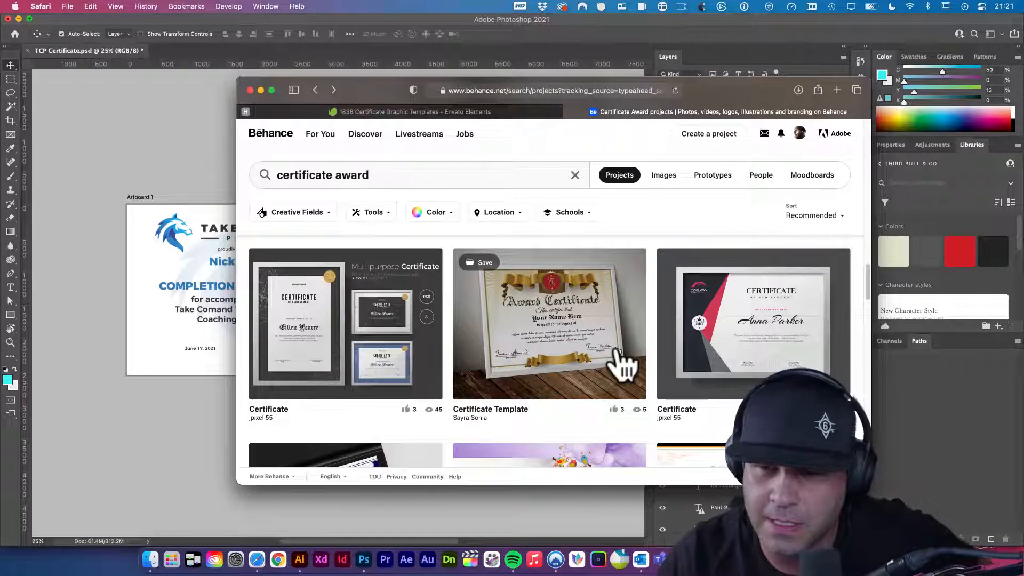
{"action": "scroll", "coordinate": [623, 363], "scroll_direction": "down", "scroll_amount": 1}
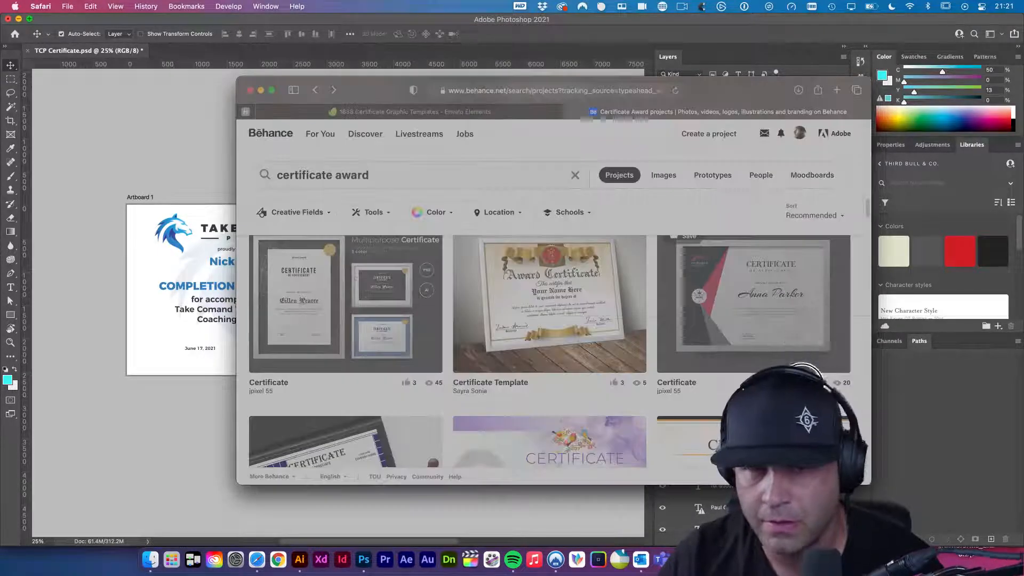
{"action": "scroll", "coordinate": [808, 344], "scroll_direction": "up", "scroll_amount": 1}
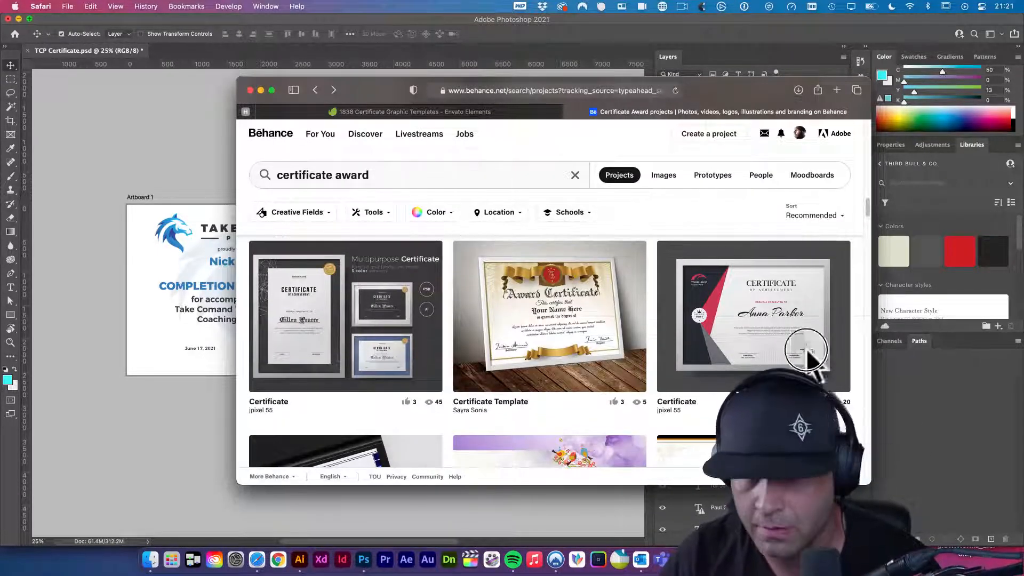
{"action": "key", "text": "shift+super+4"}
{"action": "left_click_drag", "start_coordinate": [683, 266], "coordinate": [816, 373]}
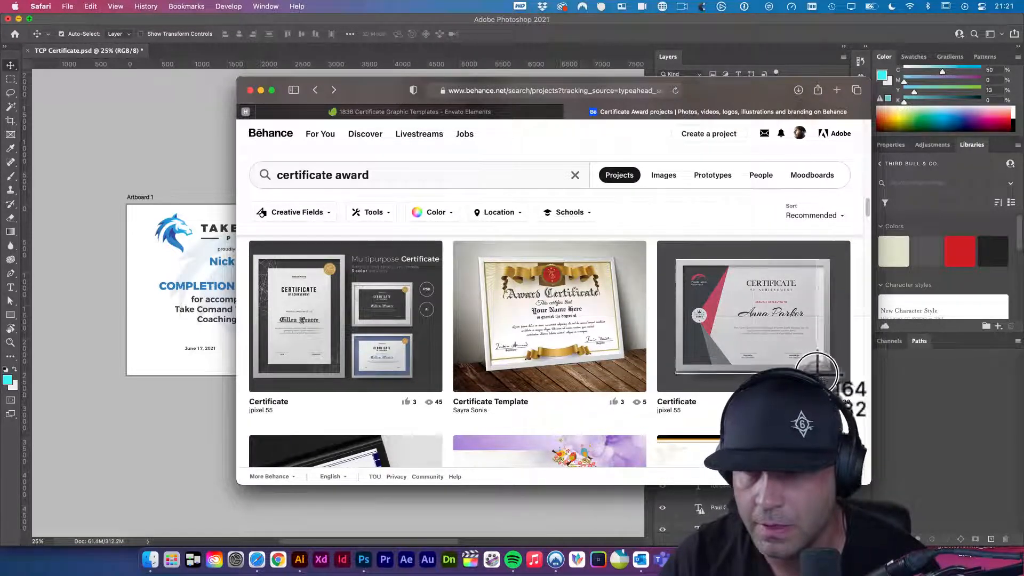
{"action": "left_click_drag", "start_coordinate": [298, 299], "coordinate": [213, 187]}
- Duplicate the artboard upward and paste the red-and-grey certificate capture, scaled to fill it
{"action": "scroll", "coordinate": [456, 253], "scroll_direction": "up", "scroll_amount": 5}
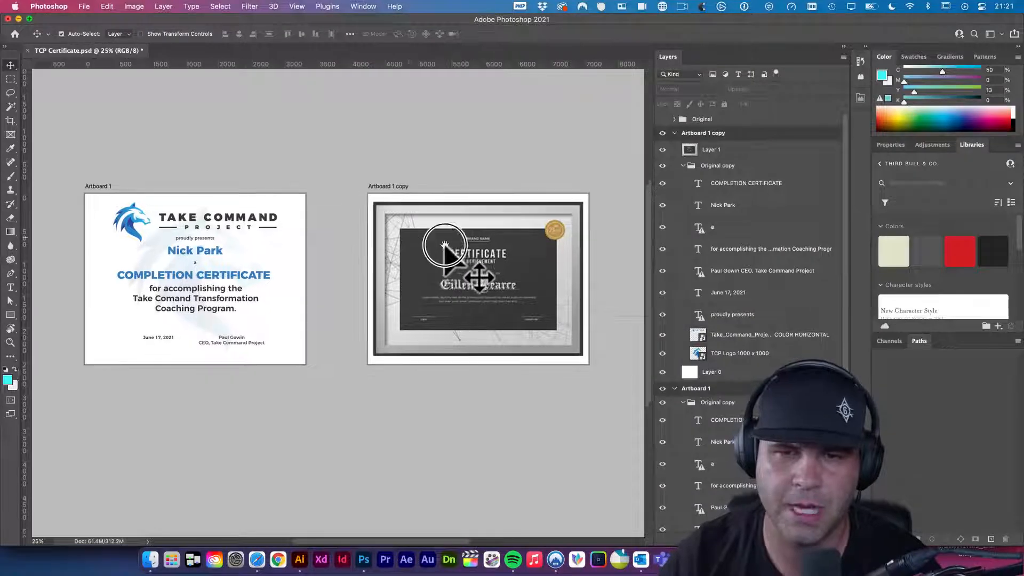
{"action": "left_click_drag", "start_coordinate": [369, 311], "coordinate": [372, 115]}
{"action": "key", "text": "v"}
{"action": "left_click", "coordinate": [403, 161]}
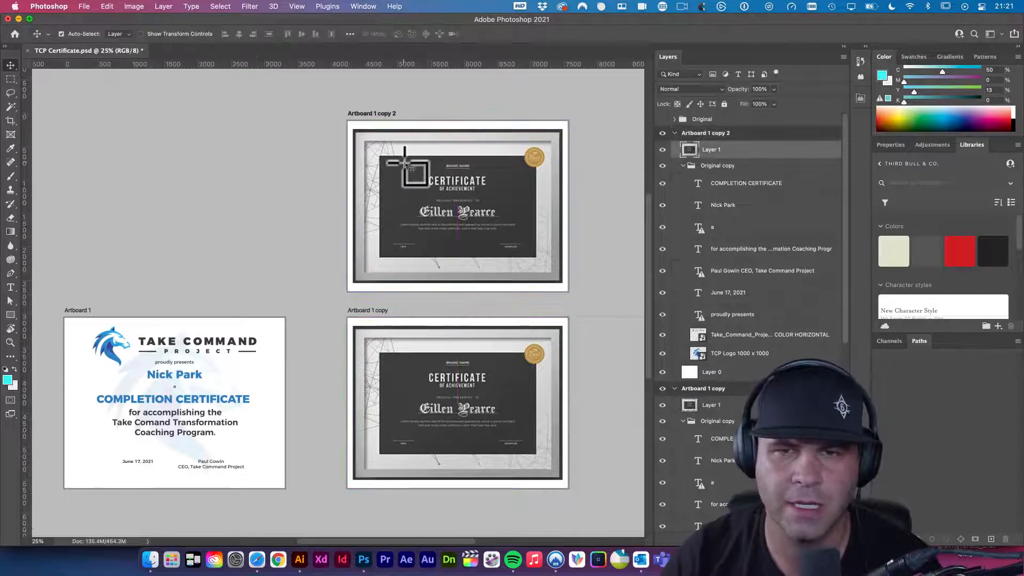
{"action": "key", "text": "super+v"}
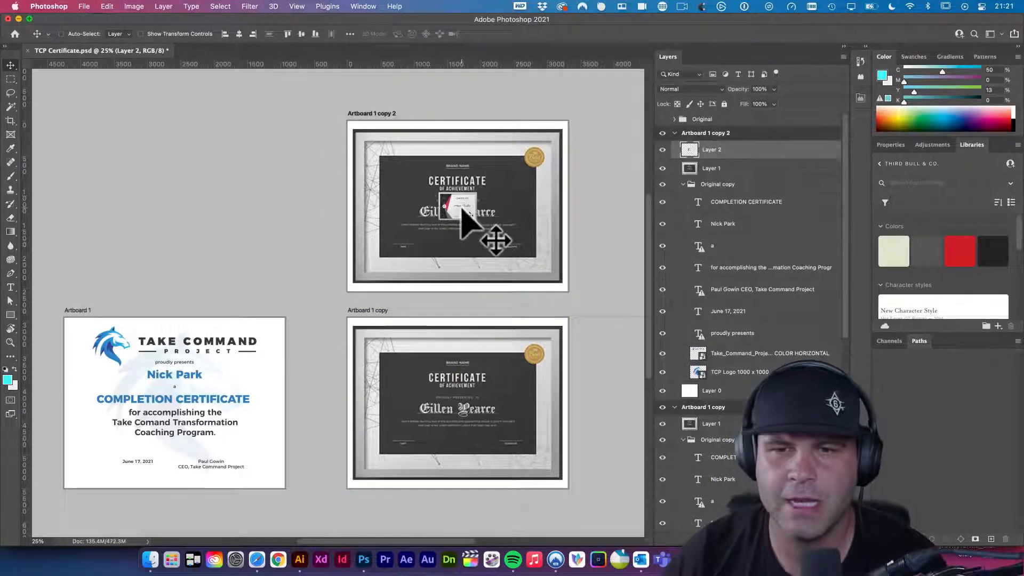
{"action": "key", "text": "super+t"}
{"action": "left_click_drag", "start_coordinate": [475, 218], "coordinate": [569, 303]}
{"action": "key", "text": "Return"}
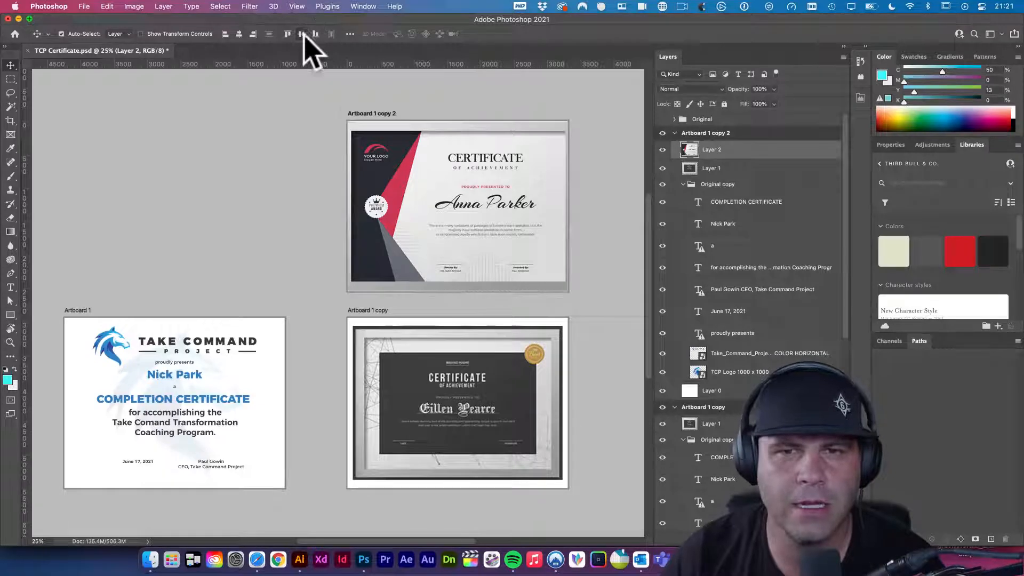
- Check the pasted certificate's bounds, clear the selection and save the certificate file
{"action": "key", "text": "super+t"}
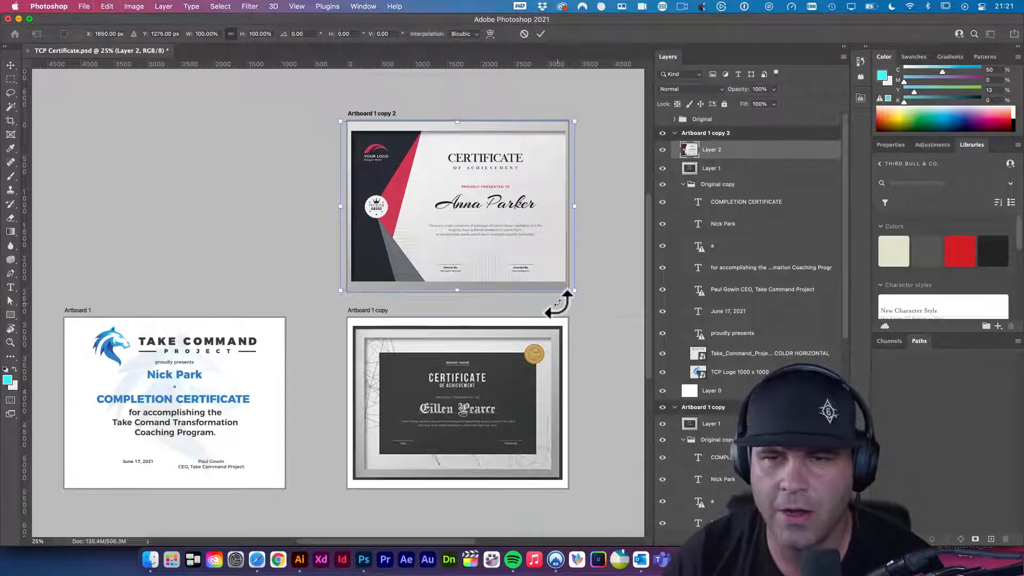
{"action": "key", "text": "Return"}
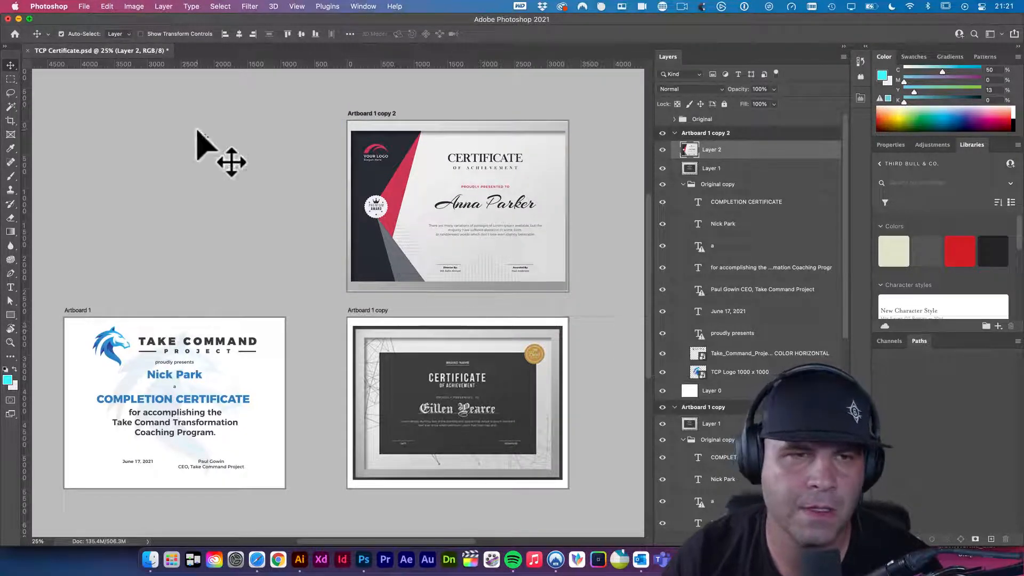
{"action": "left_click", "coordinate": [171, 117]}
{"action": "key", "text": "super+s"}
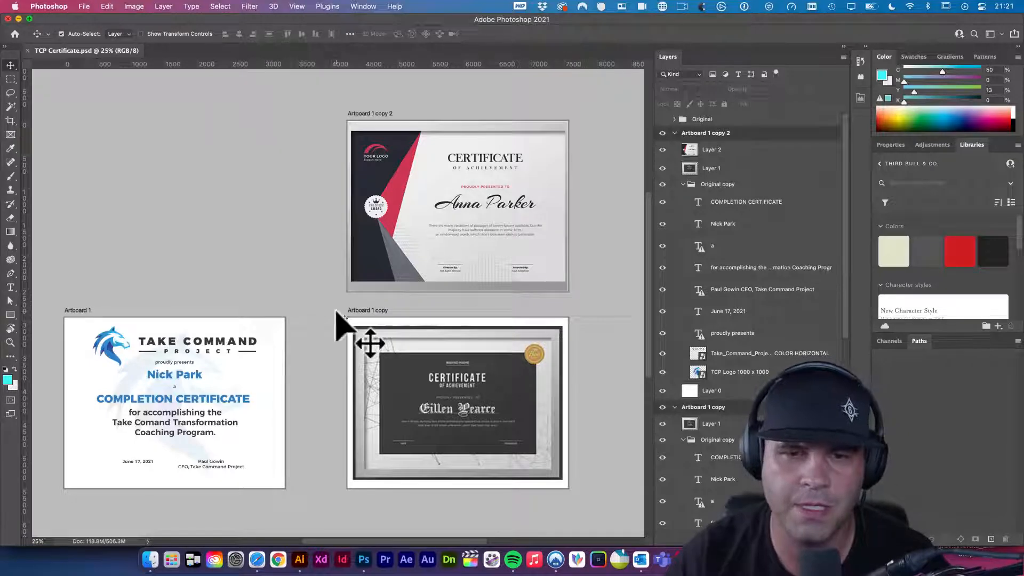
- Switch to the logo file in Illustrator and start a new document
{"action": "left_click", "coordinate": [300, 560]}
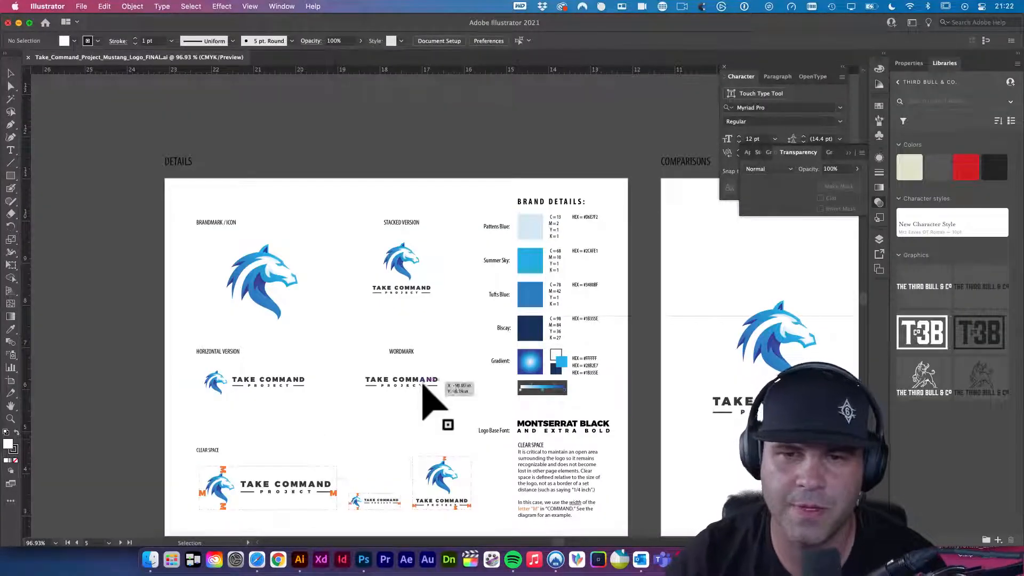
{"action": "scroll", "coordinate": [354, 320], "scroll_direction": "down", "scroll_amount": 3}
{"action": "scroll", "coordinate": [354, 320], "scroll_direction": "right", "scroll_amount": 5}
{"action": "key", "text": "super+n"}
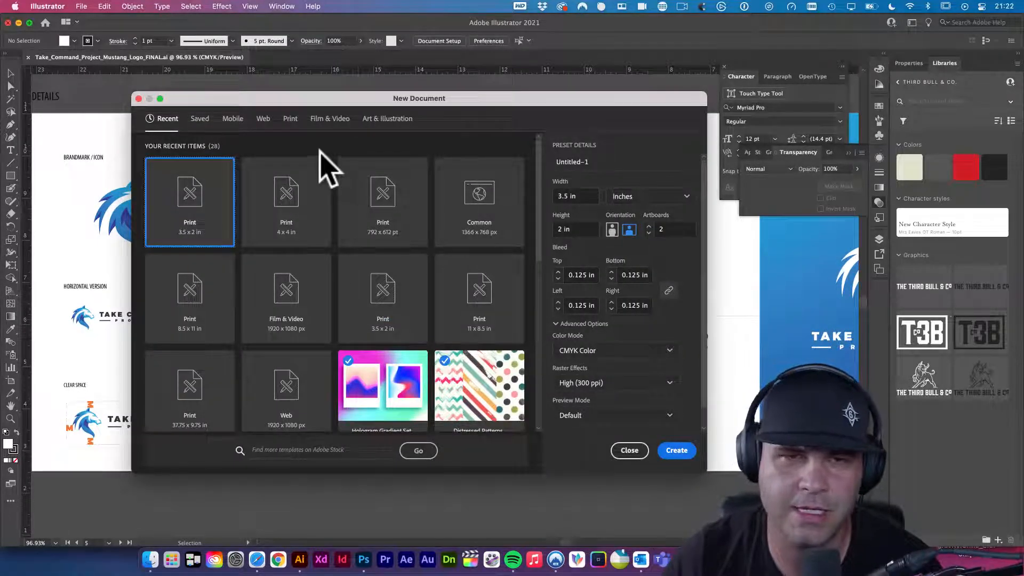
- Create a new Letter print document and paste the certificate screenshot into it
{"action": "left_click", "coordinate": [289, 119]}
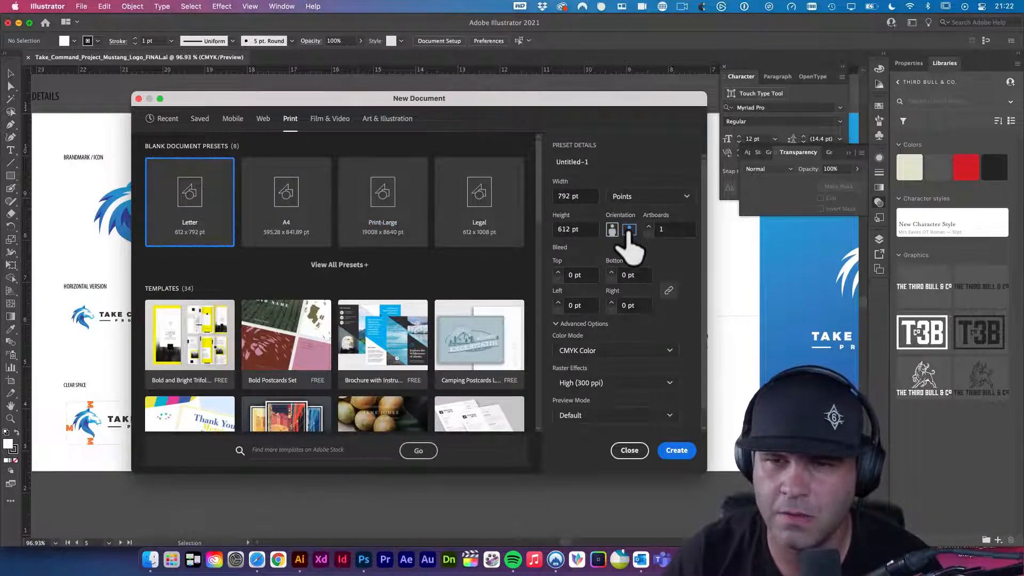
{"action": "left_click", "coordinate": [675, 450]}
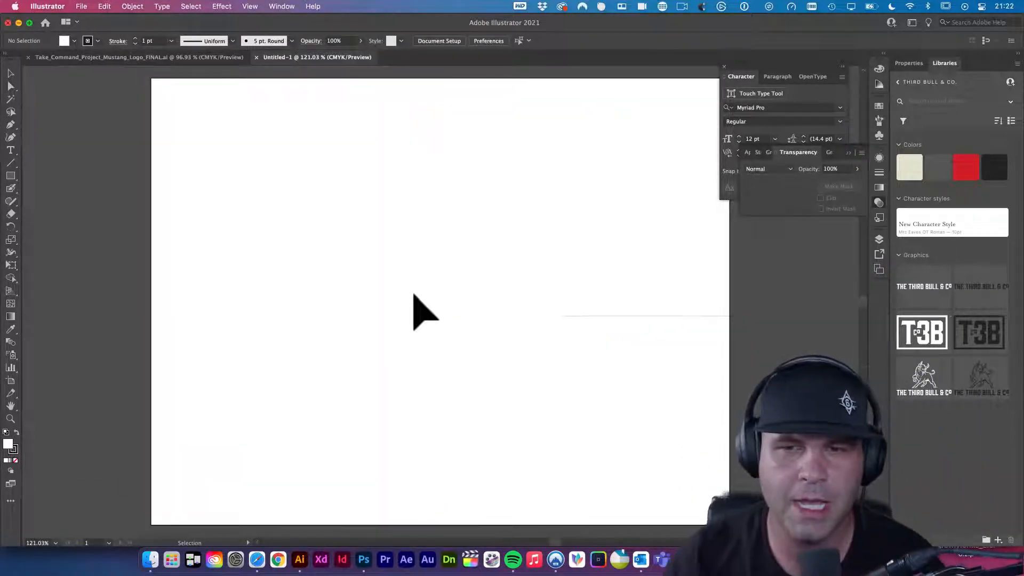
{"action": "key", "text": "a"}
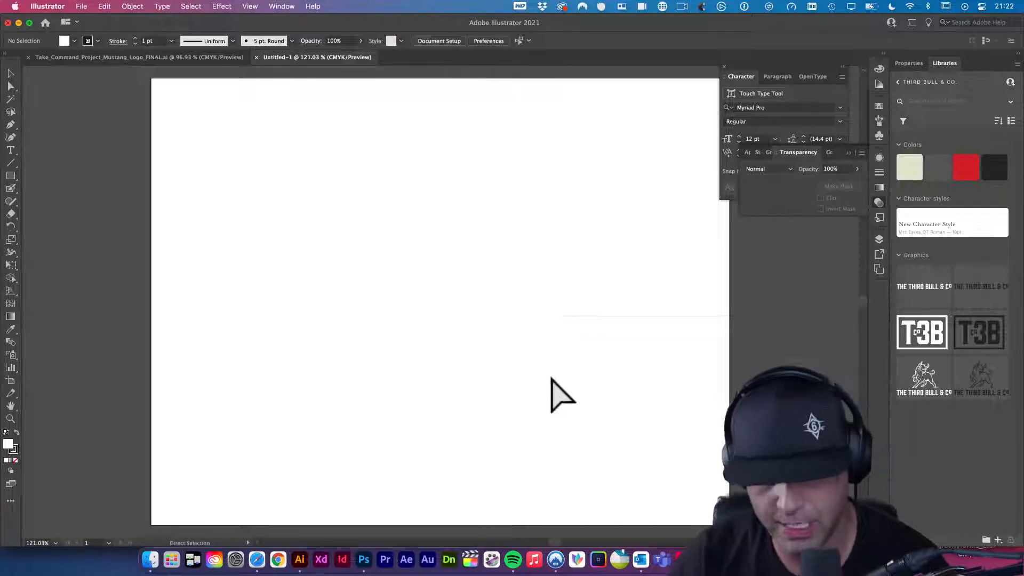
{"action": "key", "text": "super+v"}
- Park the pasted certificate image off the artboard, above its right side
{"action": "left_click_drag", "start_coordinate": [581, 299], "coordinate": [524, 366]}
{"action": "left_click_drag", "start_coordinate": [393, 348], "coordinate": [569, 225]}
{"action": "left_click_drag", "start_coordinate": [622, 290], "coordinate": [544, 280]}
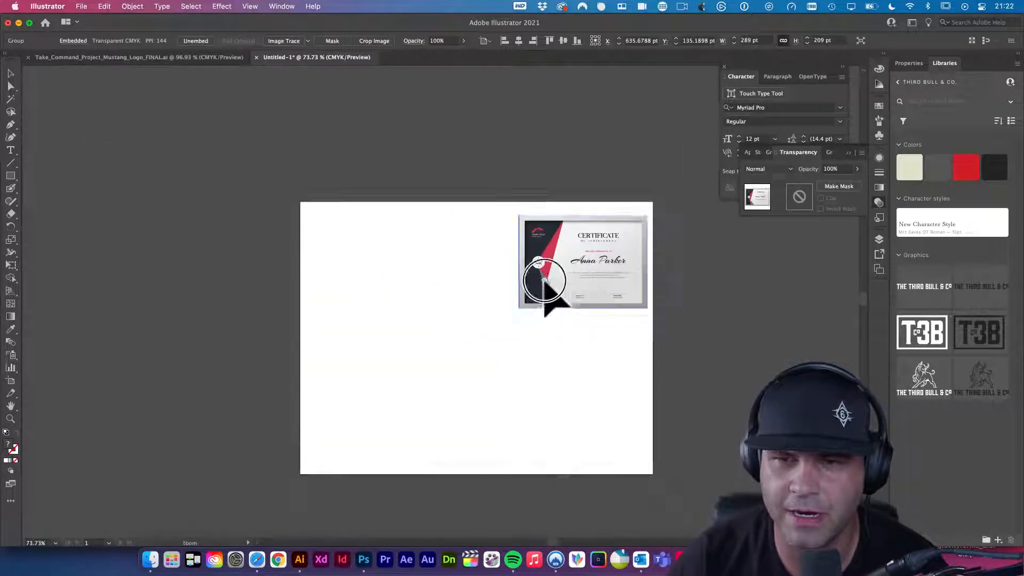
{"action": "left_click_drag", "start_coordinate": [464, 308], "coordinate": [633, 184]}
{"action": "left_click_drag", "start_coordinate": [580, 298], "coordinate": [463, 294]}
{"action": "mouse_move", "coordinate": [569, 179]}
{"action": "left_mouse_down"}
{"action": "mouse_move", "coordinate": [570, 129]}
{"action": "mouse_move", "coordinate": [571, 176]}
{"action": "left_mouse_up"}
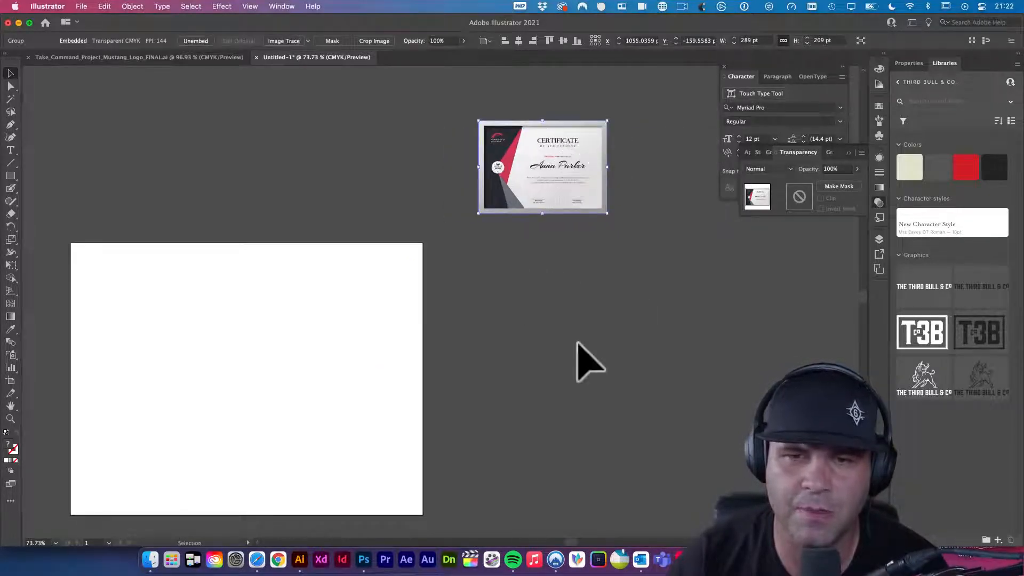
{"action": "left_click", "coordinate": [365, 559]}
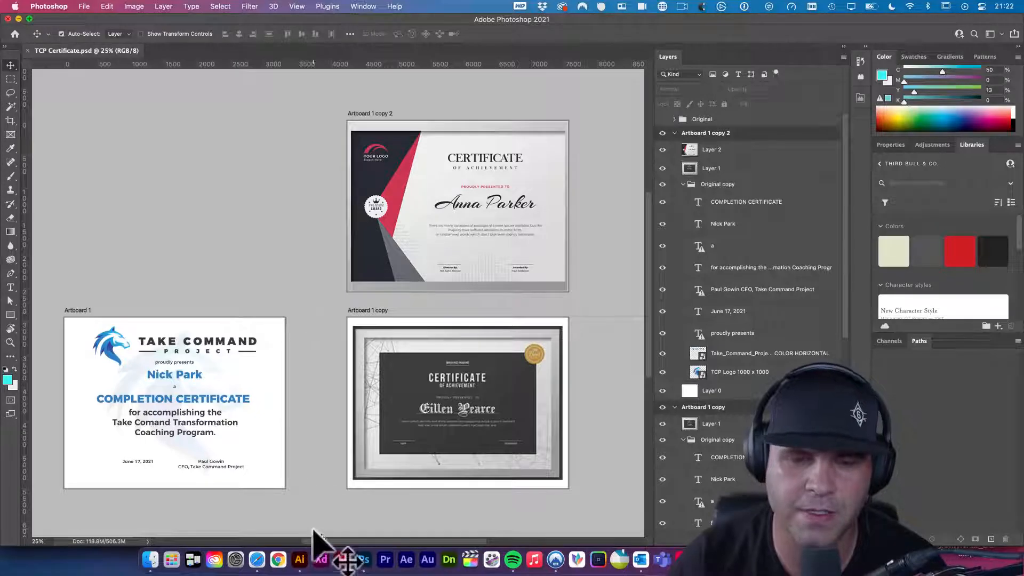
- Open Behance's Multipurpose Certificate project and screenshot its dark landscape certificate preview
{"action": "left_click", "coordinate": [299, 560]}
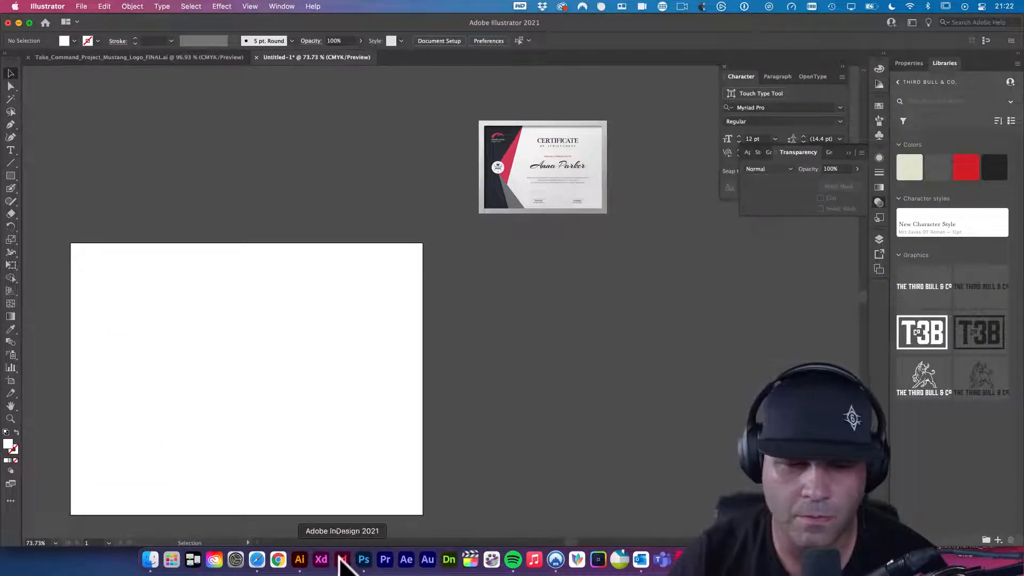
{"action": "left_click", "coordinate": [256, 559]}
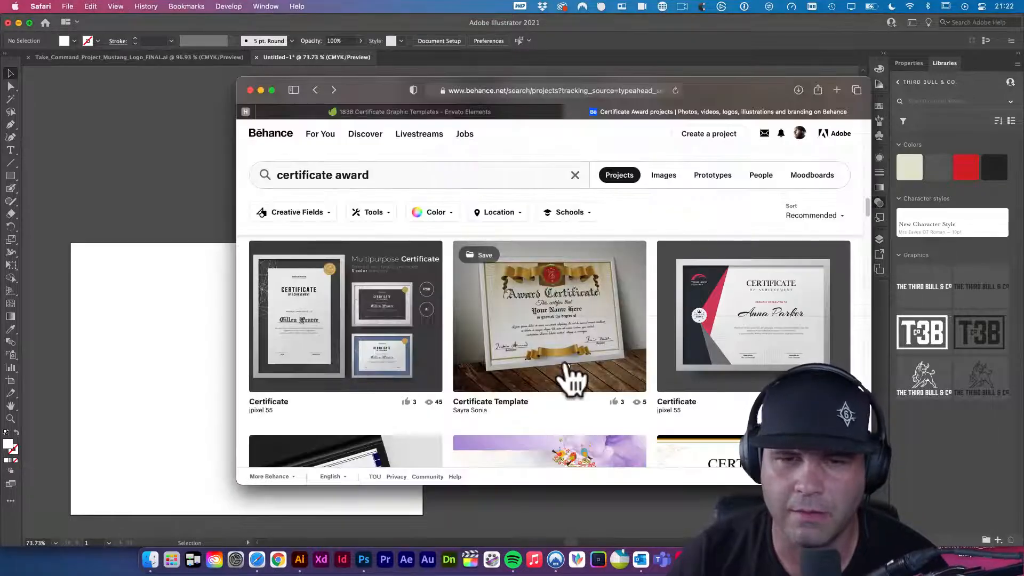
{"action": "left_click", "coordinate": [393, 314]}
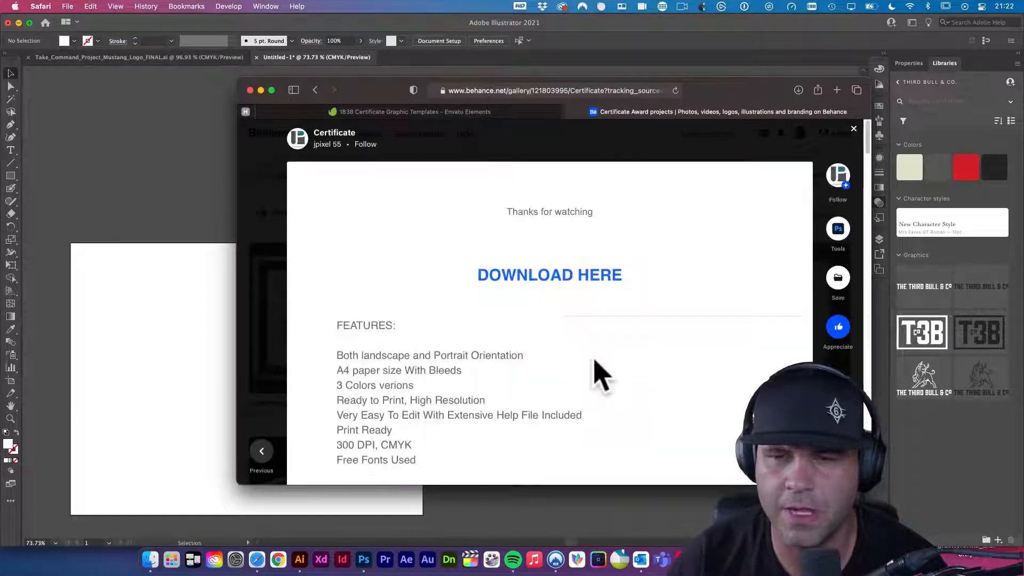
{"action": "scroll", "coordinate": [598, 374], "scroll_direction": "down", "scroll_amount": 10}
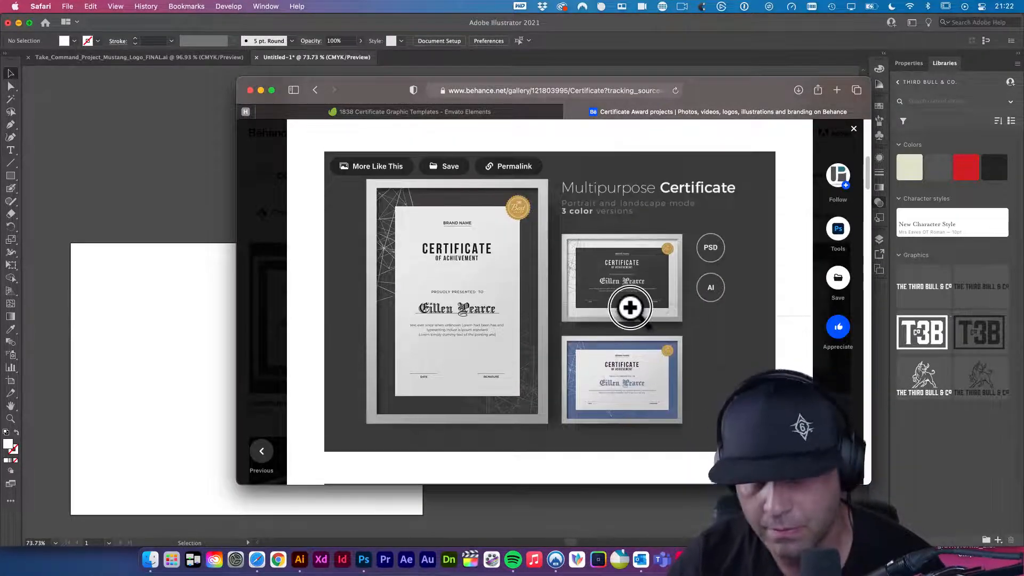
{"action": "key", "text": "super+shift+4"}
{"action": "left_click_drag", "start_coordinate": [632, 313], "coordinate": [684, 322]}
{"action": "left_click", "coordinate": [194, 160]}
- Paste the dark certificate beneath the red reference and scale it to about 290×211 pt
{"action": "key", "text": "super+v"}
{"action": "left_click_drag", "start_coordinate": [462, 288], "coordinate": [549, 258]}
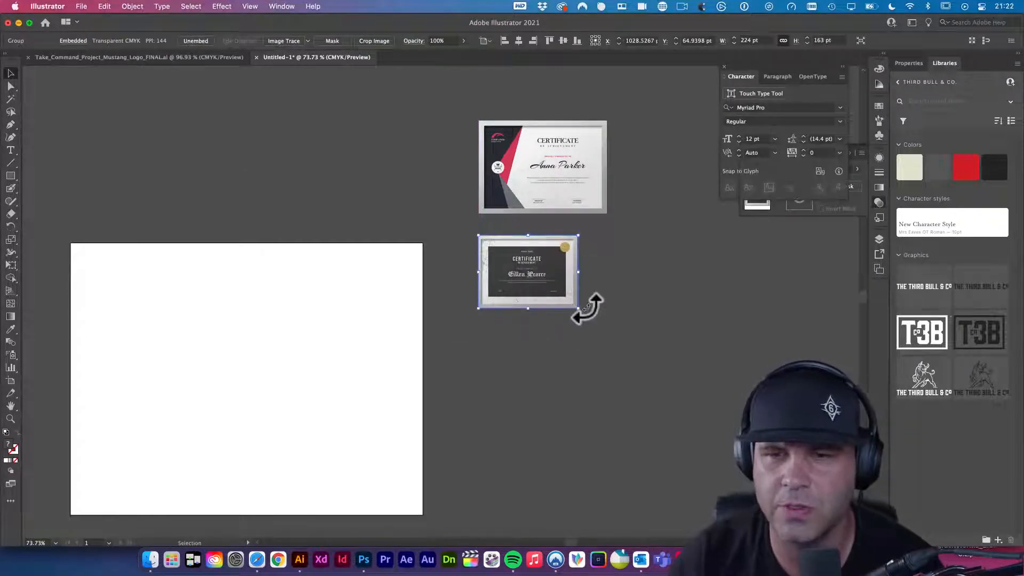
{"action": "key", "text": "e"}
{"action": "left_click_drag", "start_coordinate": [579, 308], "coordinate": [601, 325]}
{"action": "key", "text": "v"}
{"action": "left_click", "coordinate": [644, 311]}
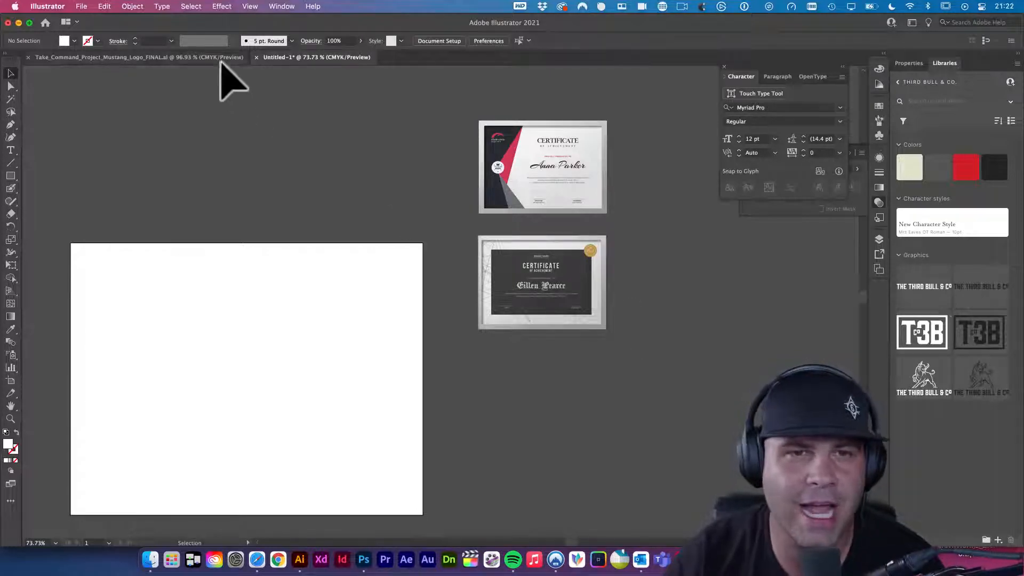
- Bring TCP Certificate.psd forward and pick, then deselect, Artboard 1's body text to compare designs
{"action": "left_click", "coordinate": [372, 558]}
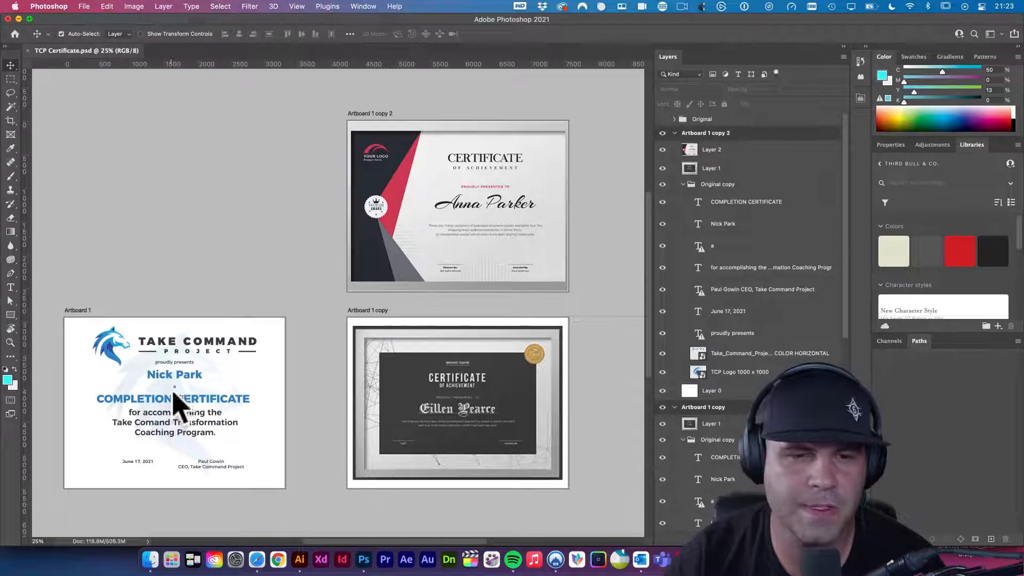
{"action": "left_click", "coordinate": [174, 439]}
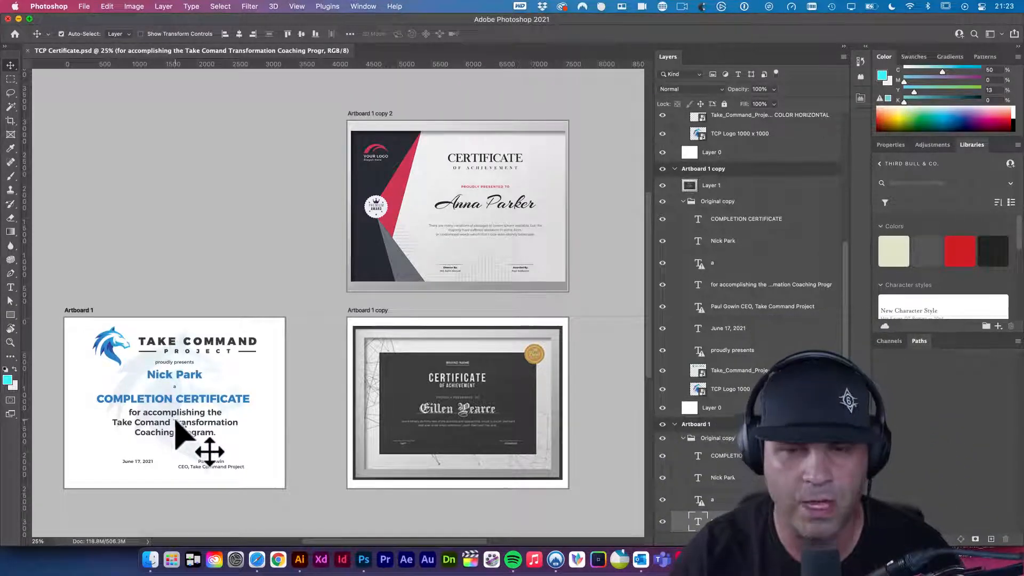
{"action": "left_click", "coordinate": [296, 369]}
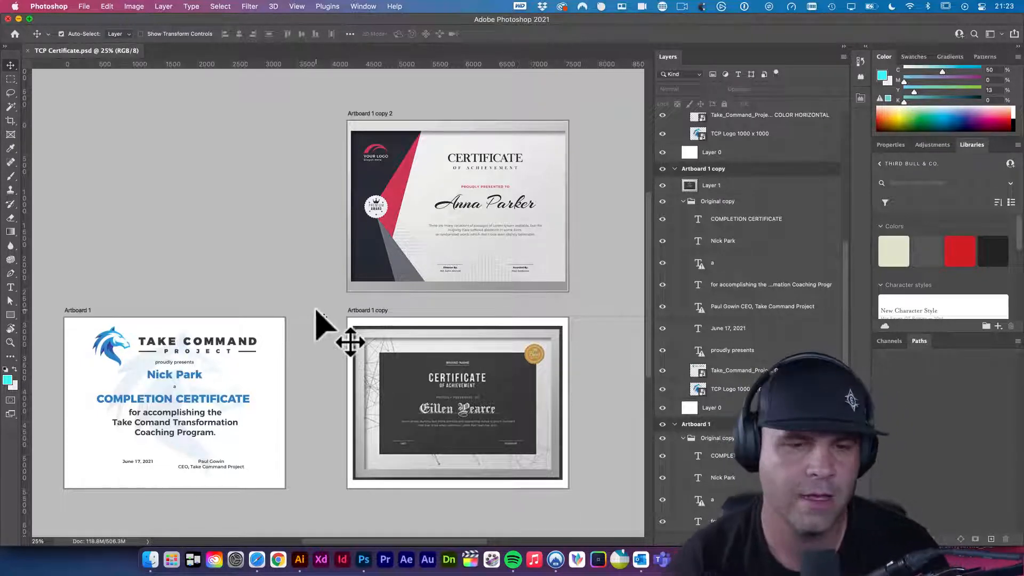
{"action": "left_click", "coordinate": [257, 560]}
- Close the open project, enlarge the browser and open Certificate of Completion in a new tab
{"action": "key", "text": "Escape"}
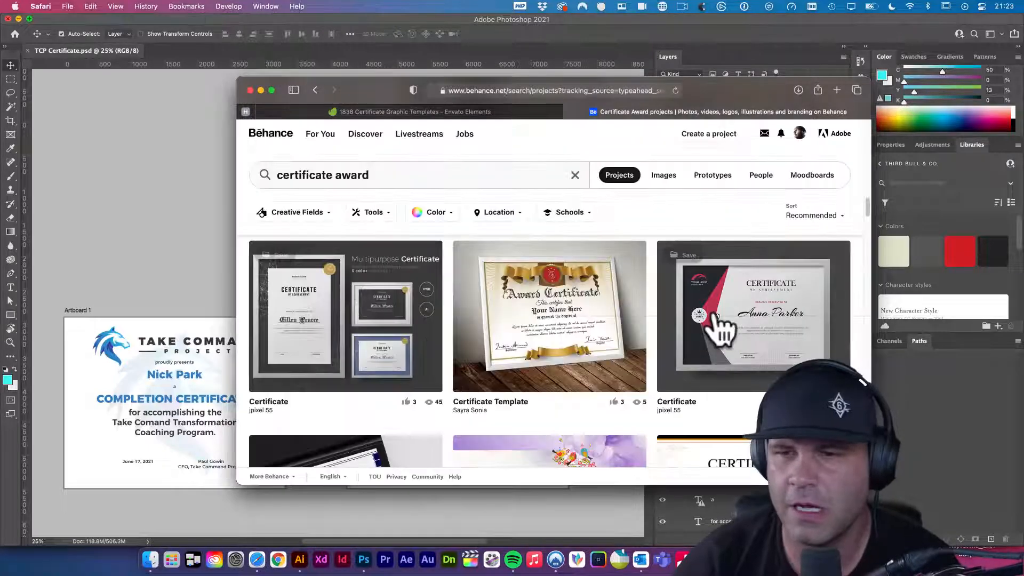
{"action": "scroll", "coordinate": [721, 332], "scroll_direction": "down", "scroll_amount": 10}
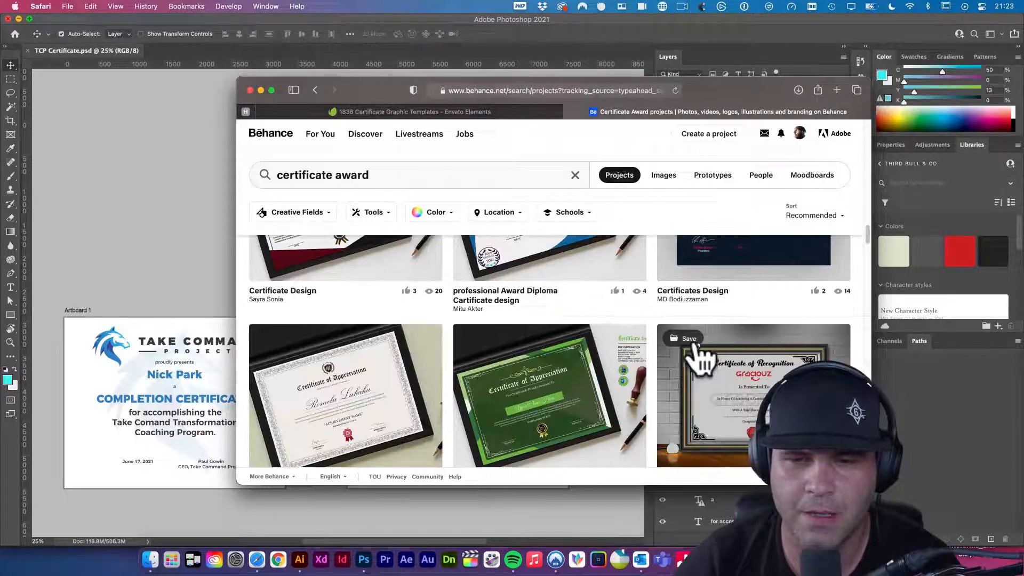
{"action": "scroll", "coordinate": [699, 349], "scroll_direction": "down", "scroll_amount": 8}
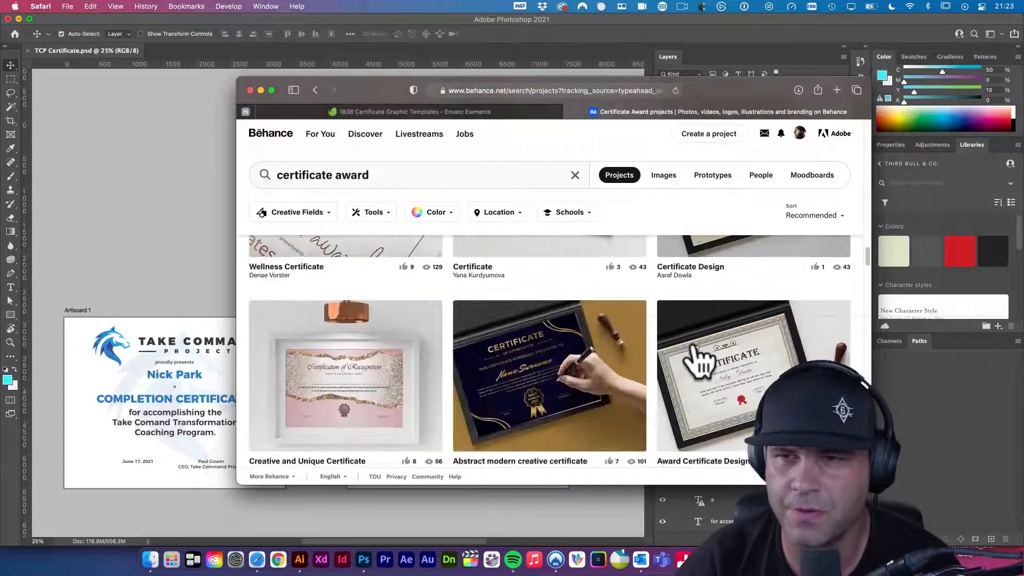
{"action": "scroll", "coordinate": [699, 363], "scroll_direction": "down", "scroll_amount": 3}
{"action": "left_click_drag", "start_coordinate": [724, 78], "coordinate": [721, 19]}
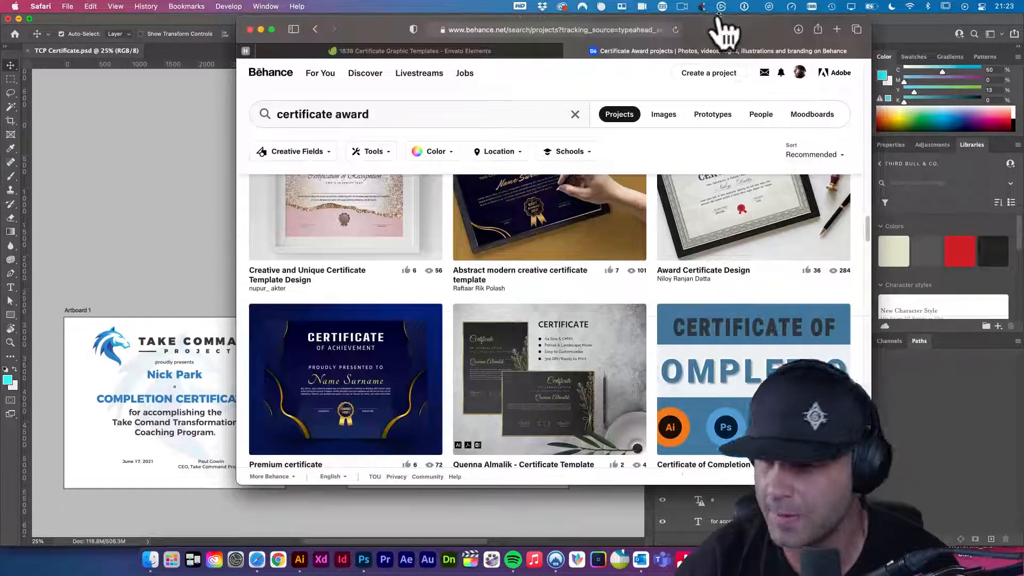
{"action": "scroll", "coordinate": [630, 293], "scroll_direction": "down", "scroll_amount": 2}
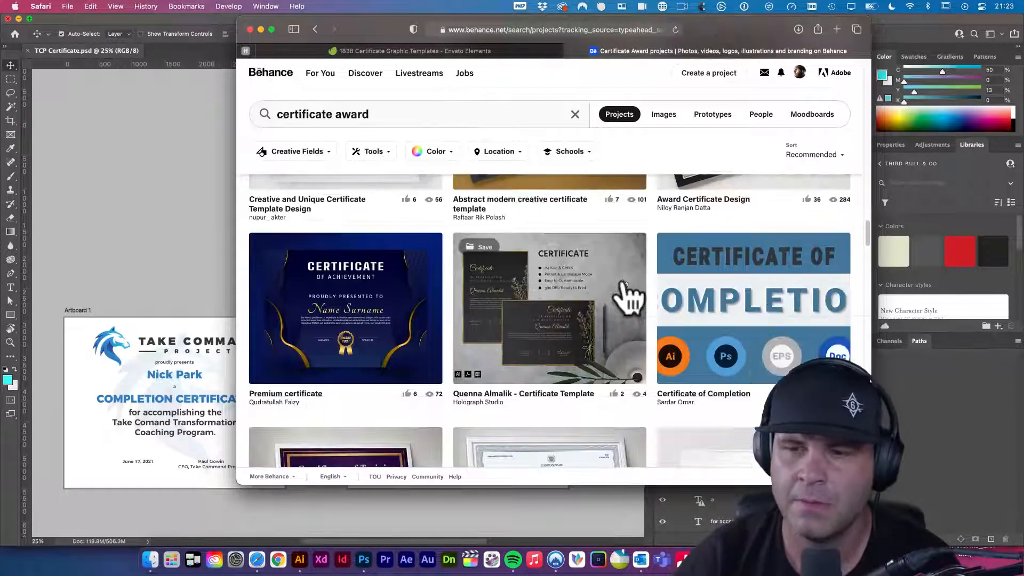
{"action": "left_click", "coordinate": [787, 299], "text": "super"}
- Scroll further through the certificate award results, then close the search results tab
{"action": "scroll", "coordinate": [614, 309], "scroll_direction": "down", "scroll_amount": 8}
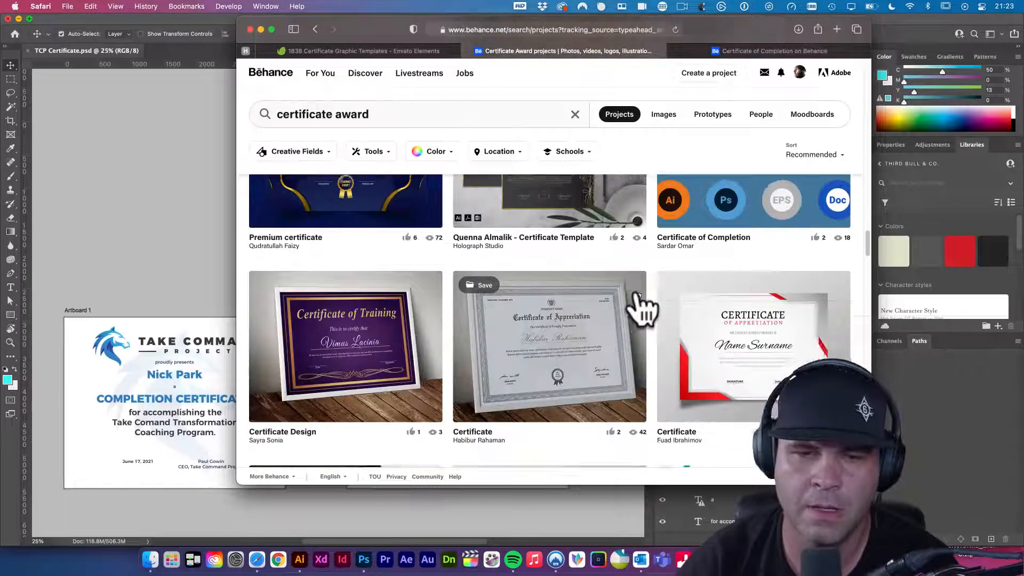
{"action": "scroll", "coordinate": [664, 303], "scroll_direction": "down", "scroll_amount": 10}
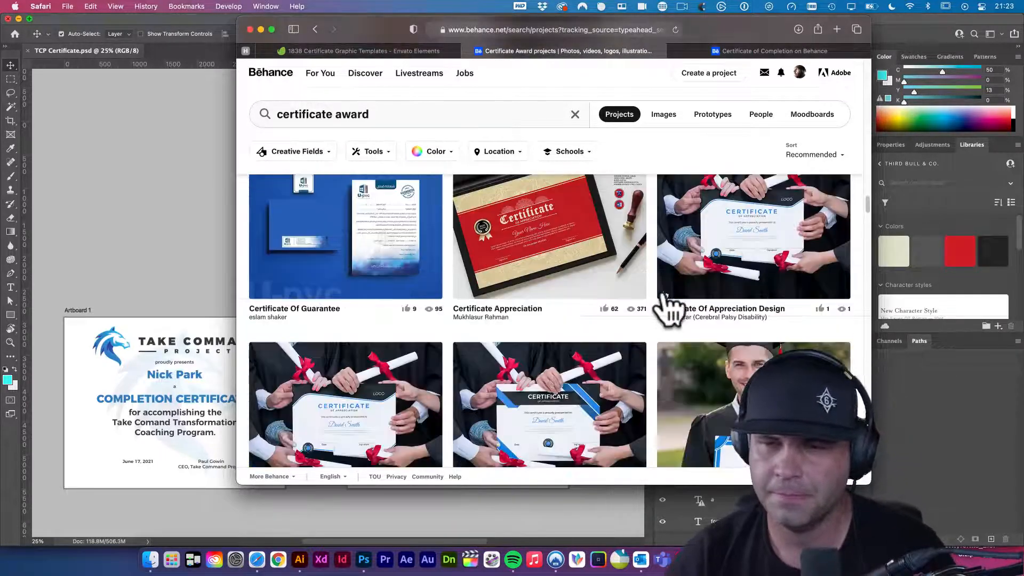
{"action": "scroll", "coordinate": [666, 308], "scroll_direction": "down", "scroll_amount": 8}
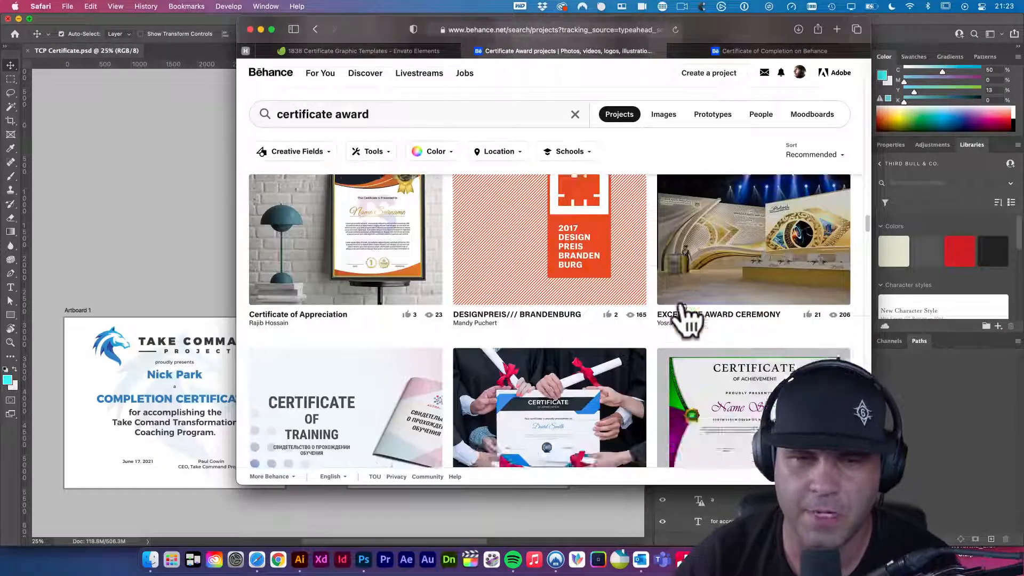
{"action": "scroll", "coordinate": [685, 320], "scroll_direction": "down", "scroll_amount": 10}
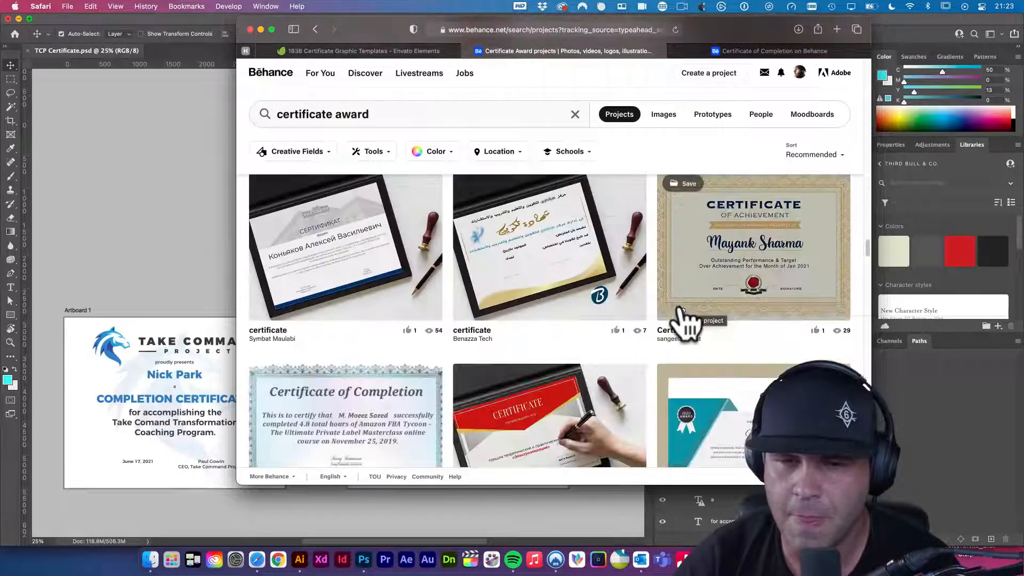
{"action": "scroll", "coordinate": [685, 320], "scroll_direction": "down", "scroll_amount": 10}
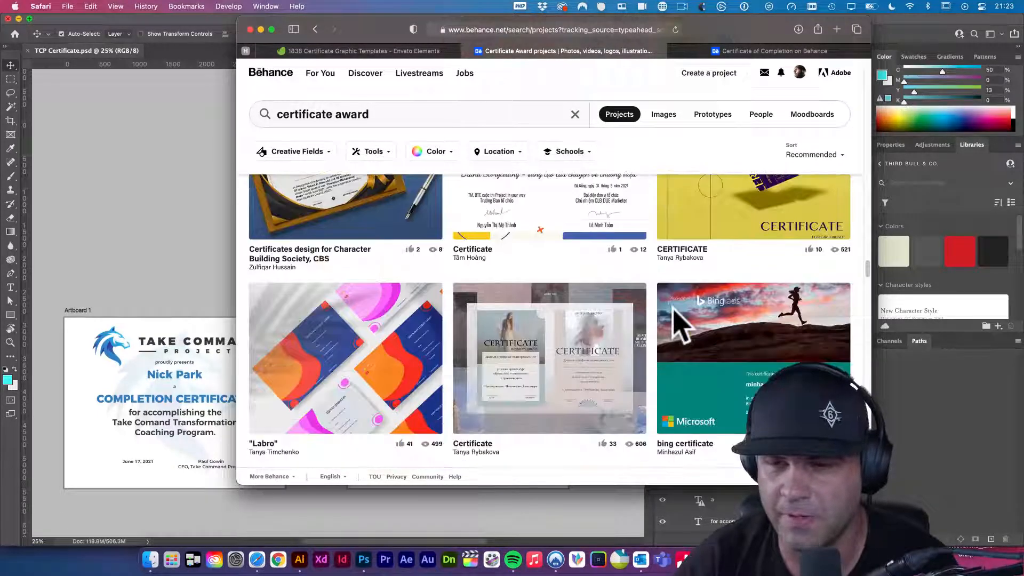
{"action": "scroll", "coordinate": [677, 328], "scroll_direction": "down", "scroll_amount": 8}
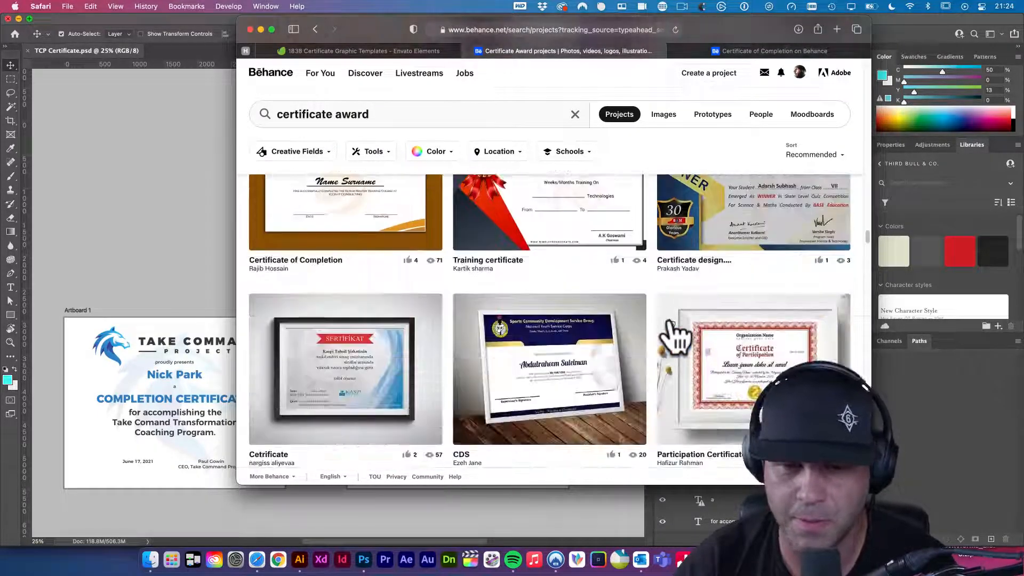
{"action": "scroll", "coordinate": [673, 339], "scroll_direction": "down", "scroll_amount": 3}
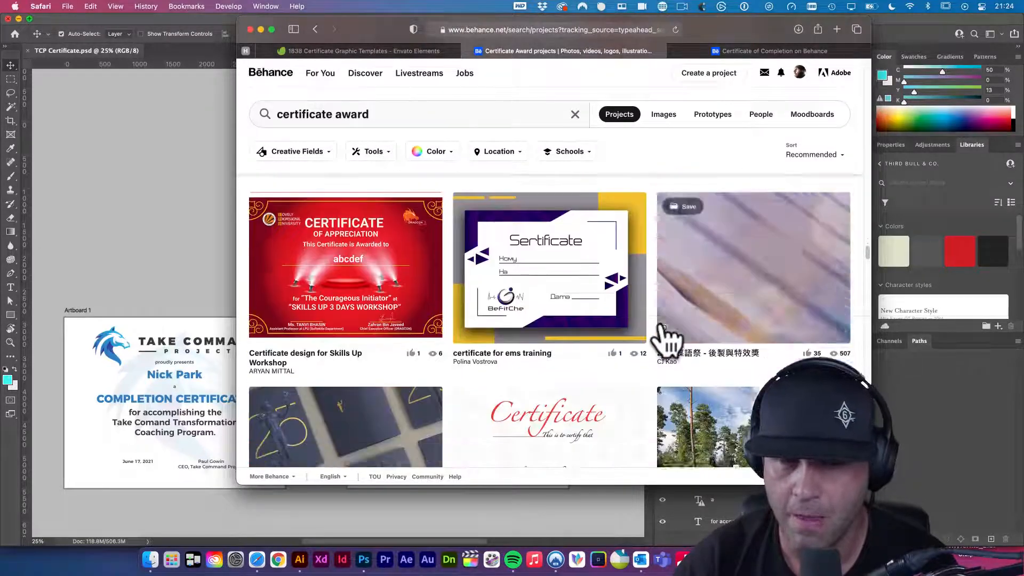
{"action": "scroll", "coordinate": [669, 339], "scroll_direction": "down", "scroll_amount": 3}
{"action": "scroll", "coordinate": [627, 336], "scroll_direction": "down", "scroll_amount": 9}
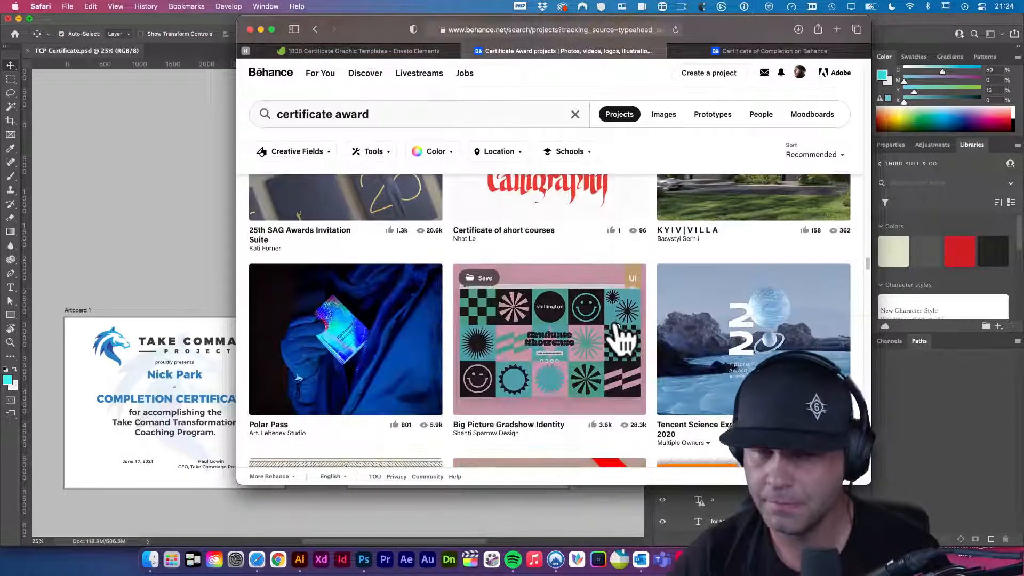
{"action": "scroll", "coordinate": [624, 336], "scroll_direction": "down", "scroll_amount": 10}
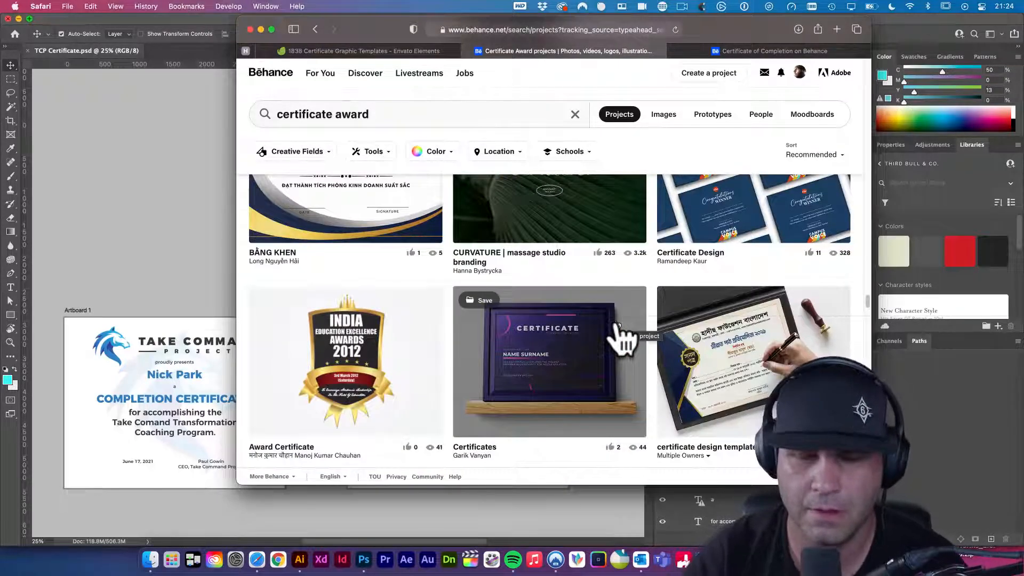
{"action": "left_click", "coordinate": [467, 51]}
- Browse the Envato Elements certificate templates, then bring the Photoshop certificate file back
{"action": "left_click", "coordinate": [469, 49]}
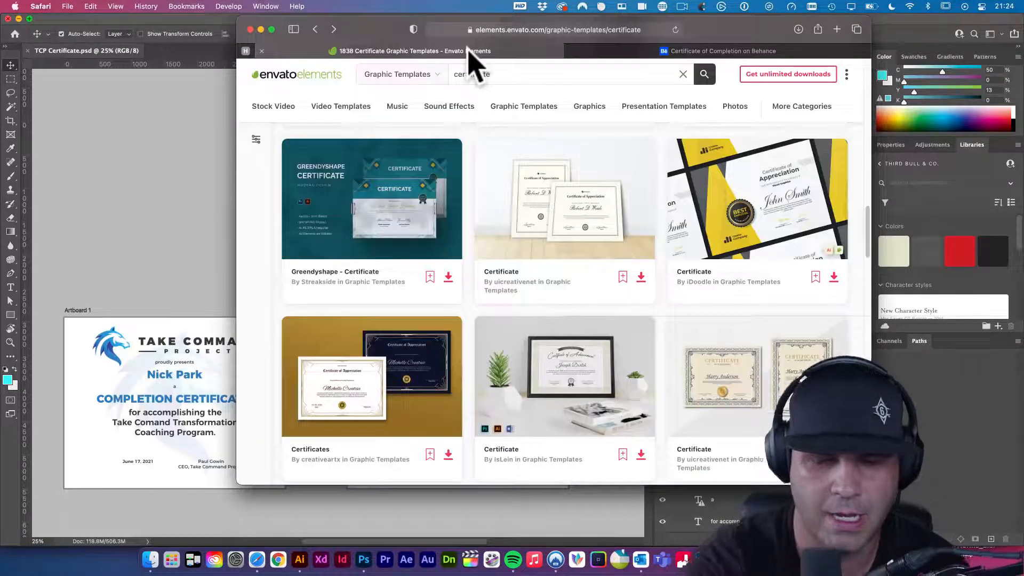
{"action": "scroll", "coordinate": [673, 251], "scroll_direction": "down", "scroll_amount": 7}
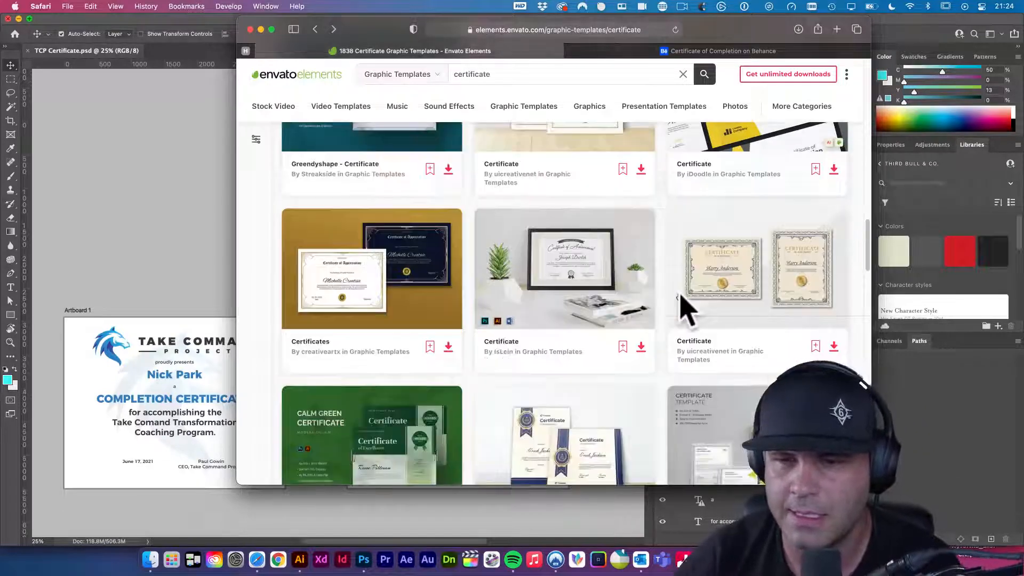
{"action": "scroll", "coordinate": [688, 312], "scroll_direction": "up", "scroll_amount": 5}
{"action": "scroll", "coordinate": [685, 309], "scroll_direction": "up", "scroll_amount": 4}
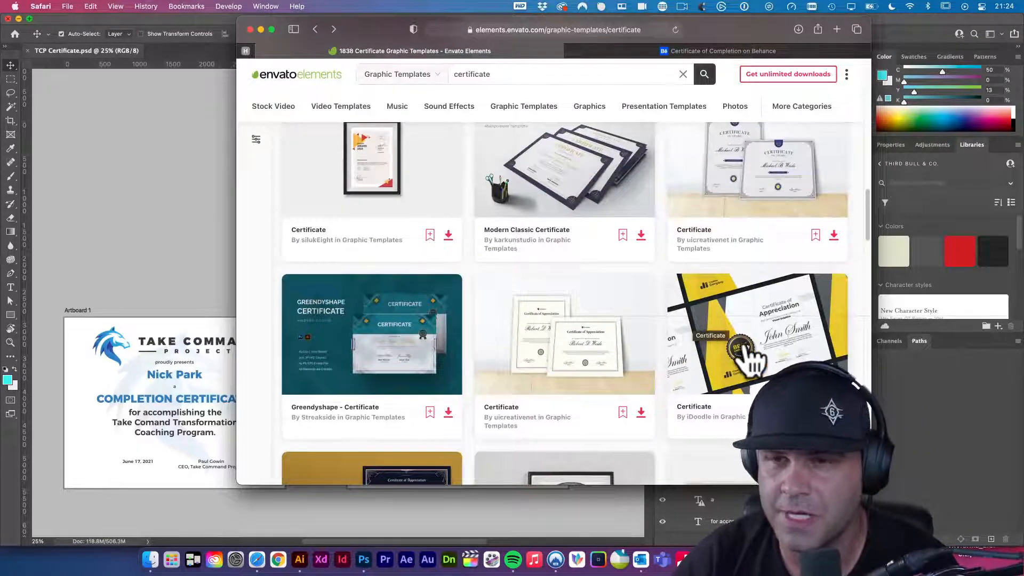
{"action": "scroll", "coordinate": [750, 358], "scroll_direction": "up", "scroll_amount": 2}
{"action": "scroll", "coordinate": [756, 367], "scroll_direction": "up", "scroll_amount": 3}
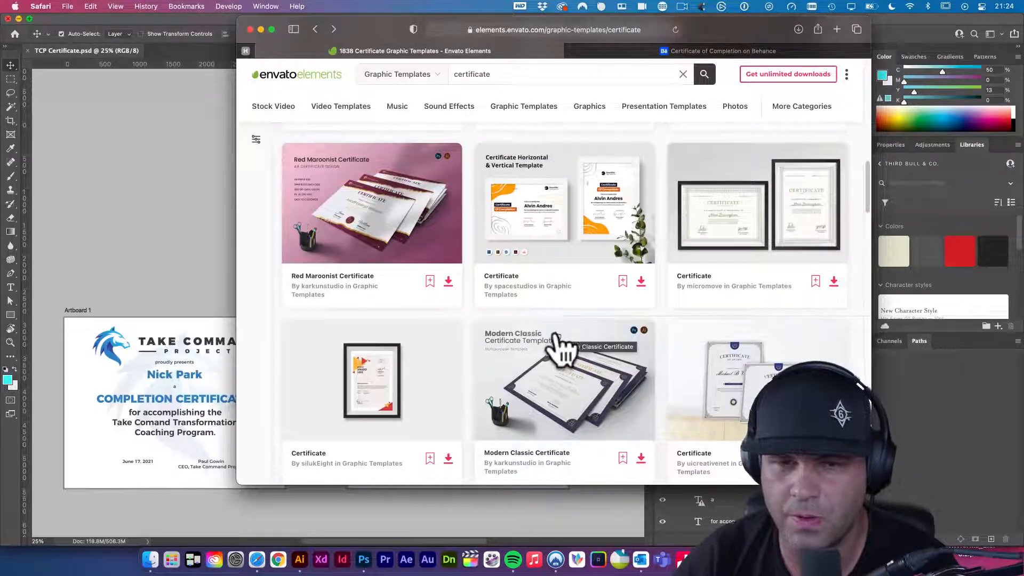
{"action": "scroll", "coordinate": [566, 352], "scroll_direction": "down", "scroll_amount": 5}
{"action": "scroll", "coordinate": [587, 373], "scroll_direction": "down", "scroll_amount": 1}
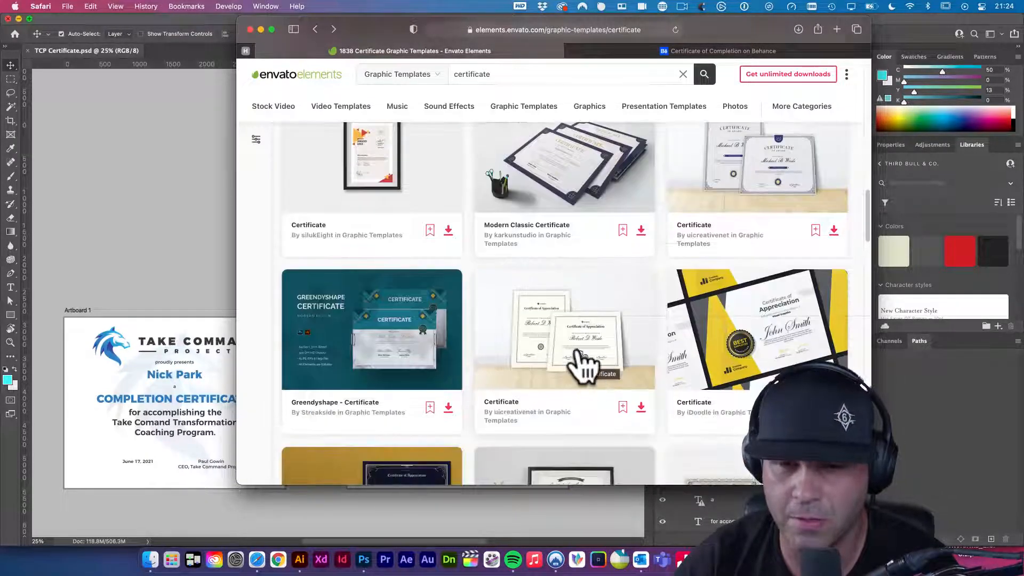
{"action": "scroll", "coordinate": [584, 367], "scroll_direction": "down", "scroll_amount": 3}
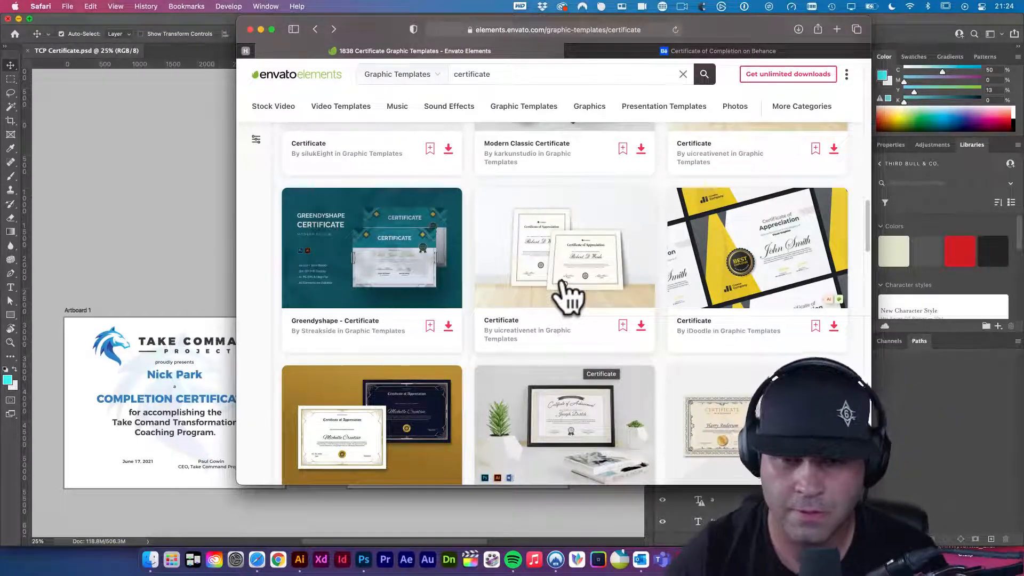
{"action": "scroll", "coordinate": [567, 296], "scroll_direction": "down", "scroll_amount": 10}
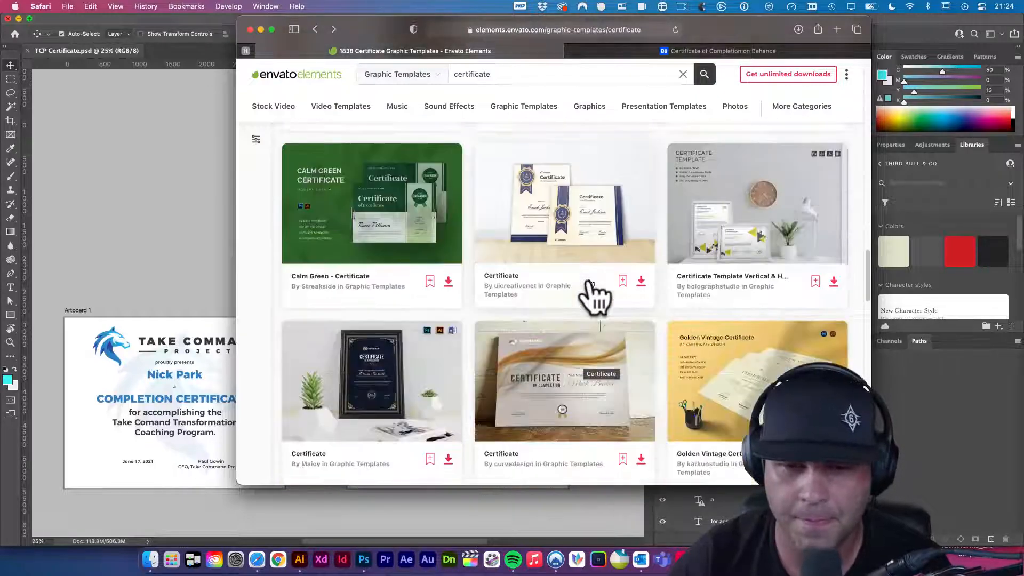
{"action": "scroll", "coordinate": [599, 297], "scroll_direction": "down", "scroll_amount": 5}
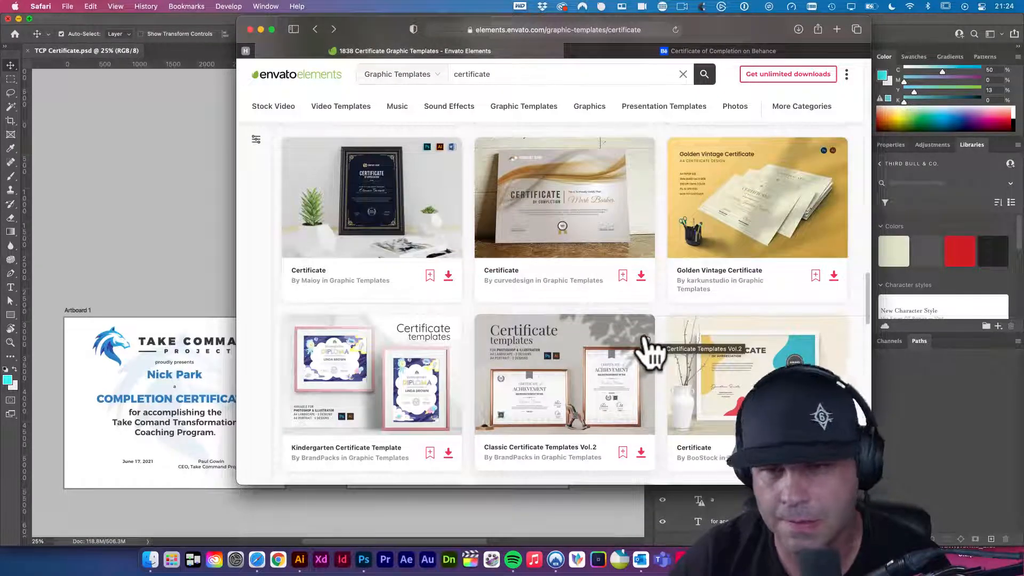
{"action": "scroll", "coordinate": [652, 367], "scroll_direction": "down", "scroll_amount": 5}
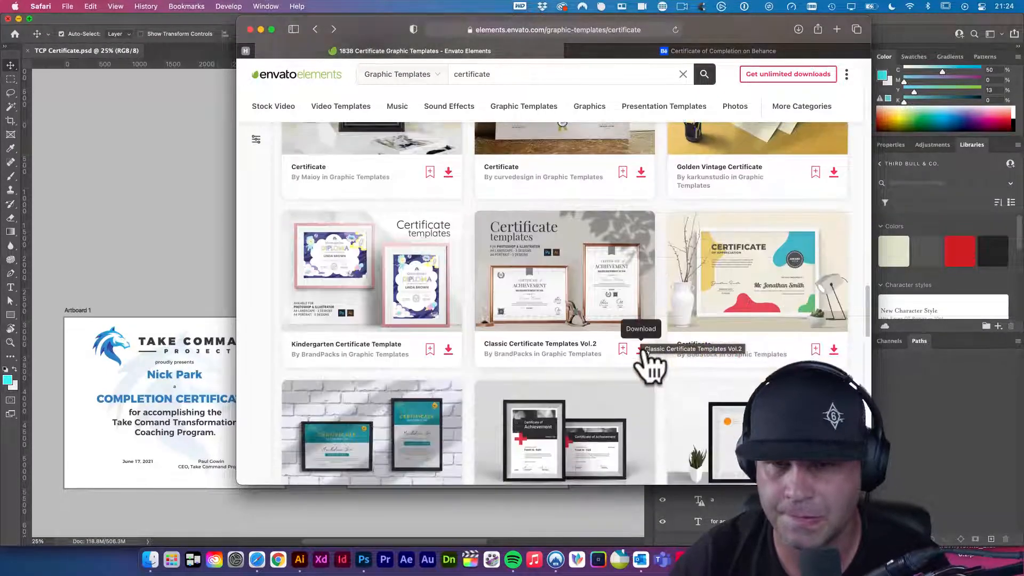
{"action": "scroll", "coordinate": [646, 367], "scroll_direction": "down", "scroll_amount": 5}
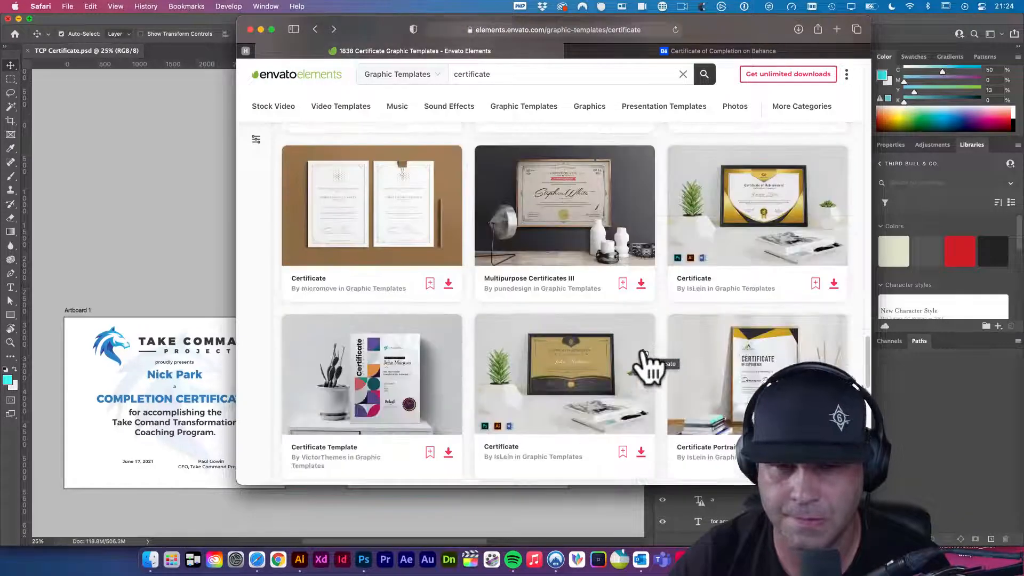
{"action": "scroll", "coordinate": [673, 376], "scroll_direction": "down", "scroll_amount": 3}
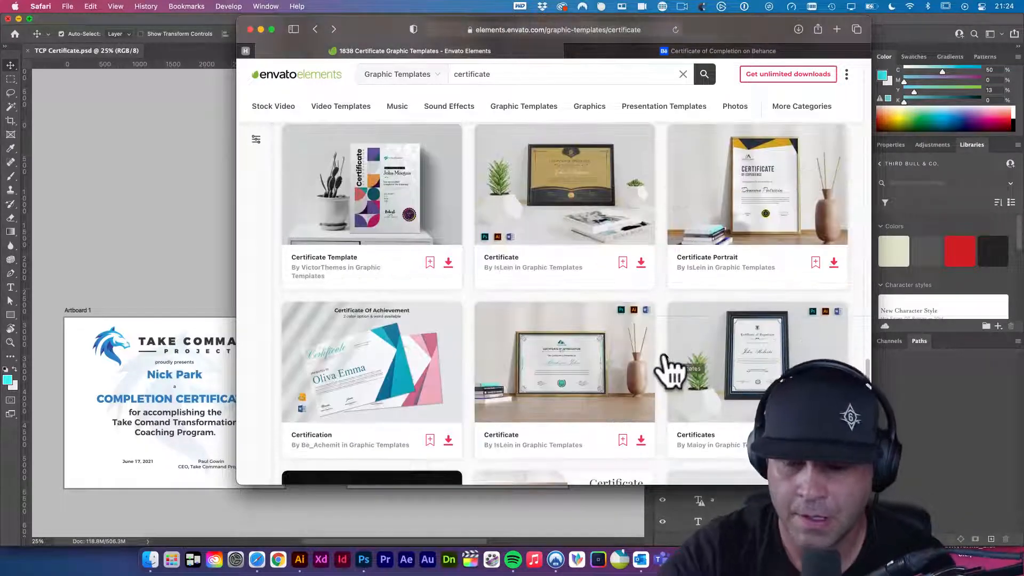
{"action": "left_click", "coordinate": [107, 201]}
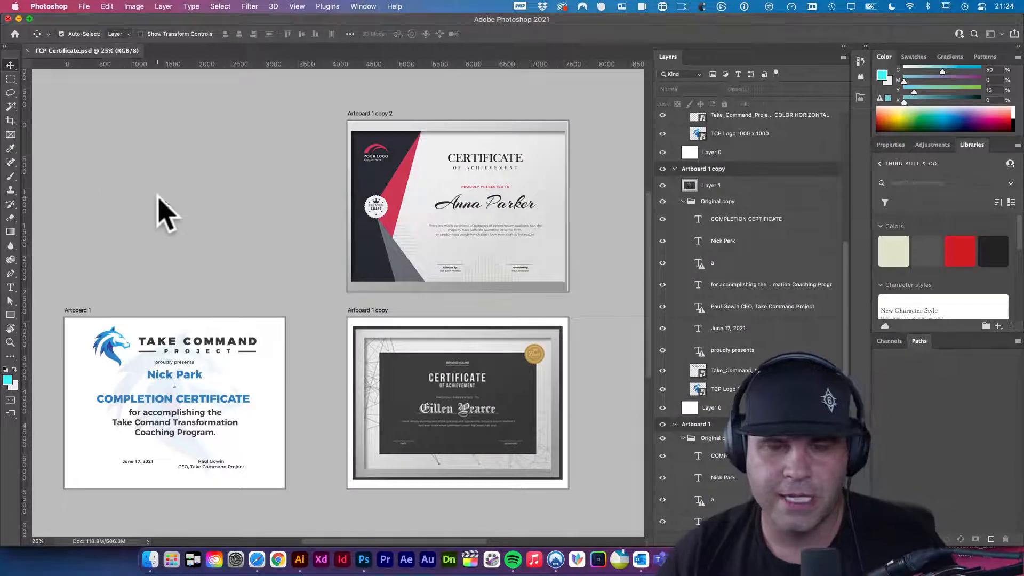
- Duplicate Artboard 1 above the original and center the view on it
{"action": "left_click_drag", "start_coordinate": [312, 317], "coordinate": [390, 277]}
{"action": "left_click_drag", "start_coordinate": [182, 249], "coordinate": [254, 151]}
{"action": "key", "text": "super+z"}
{"action": "key", "text": "v"}
{"action": "left_click_drag", "start_coordinate": [391, 342], "coordinate": [373, 286]}
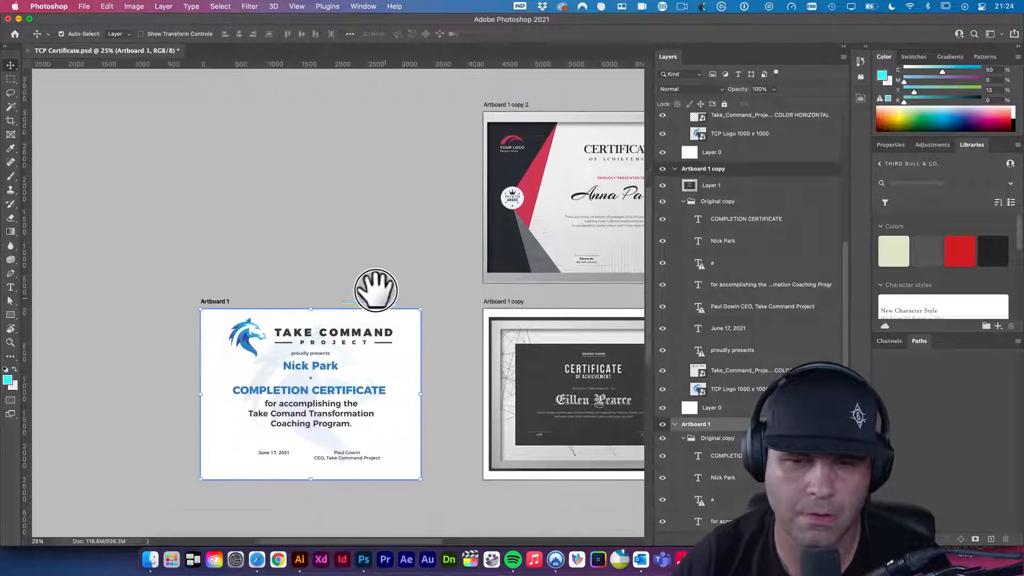
{"action": "scroll", "coordinate": [224, 297], "scroll_direction": "down", "scroll_amount": 3}
{"action": "left_click_drag", "start_coordinate": [224, 297], "coordinate": [239, 187]}
{"action": "left_click_drag", "start_coordinate": [321, 387], "coordinate": [257, 344]}
{"action": "left_click", "coordinate": [406, 356], "text": "alt+super"}
{"action": "left_click_drag", "start_coordinate": [405, 356], "coordinate": [451, 382]}
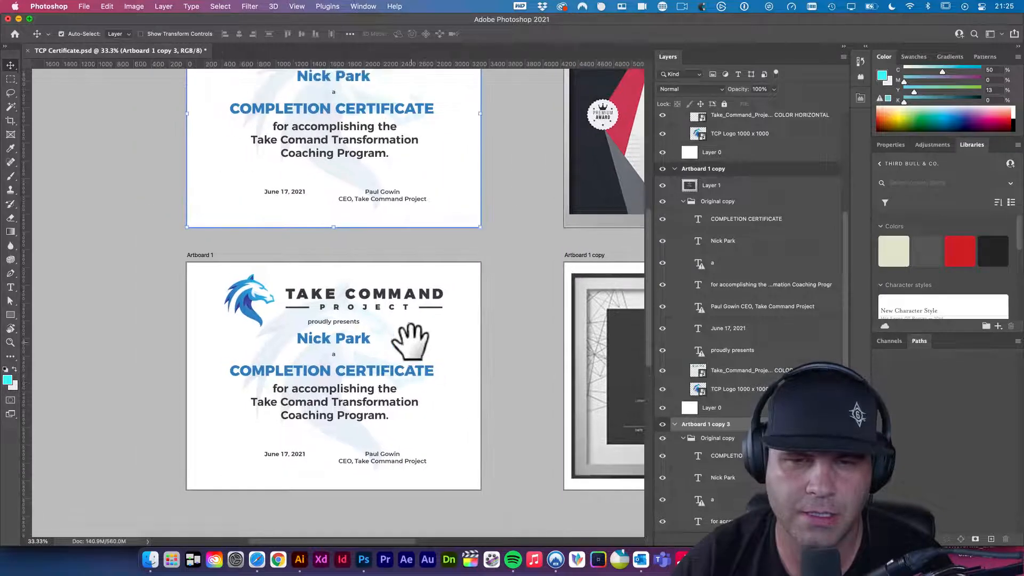
- Delete the Take Command logo and presenter text, then undo to restore them
{"action": "left_click", "coordinate": [390, 293]}
{"action": "key", "text": "Delete"}
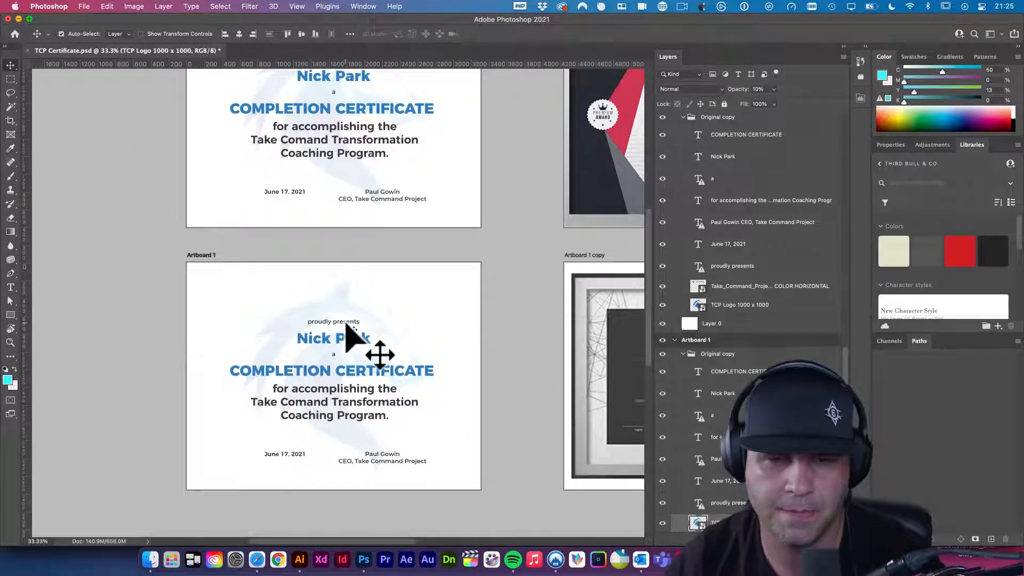
{"action": "left_click", "coordinate": [346, 326]}
{"action": "left_click", "coordinate": [349, 344]}
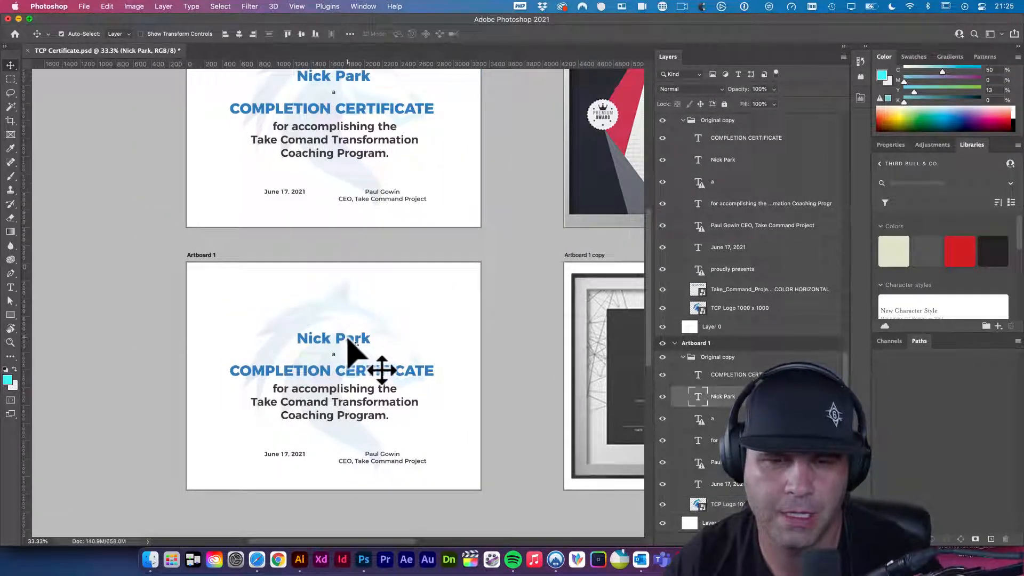
{"action": "key", "text": "super+z"}
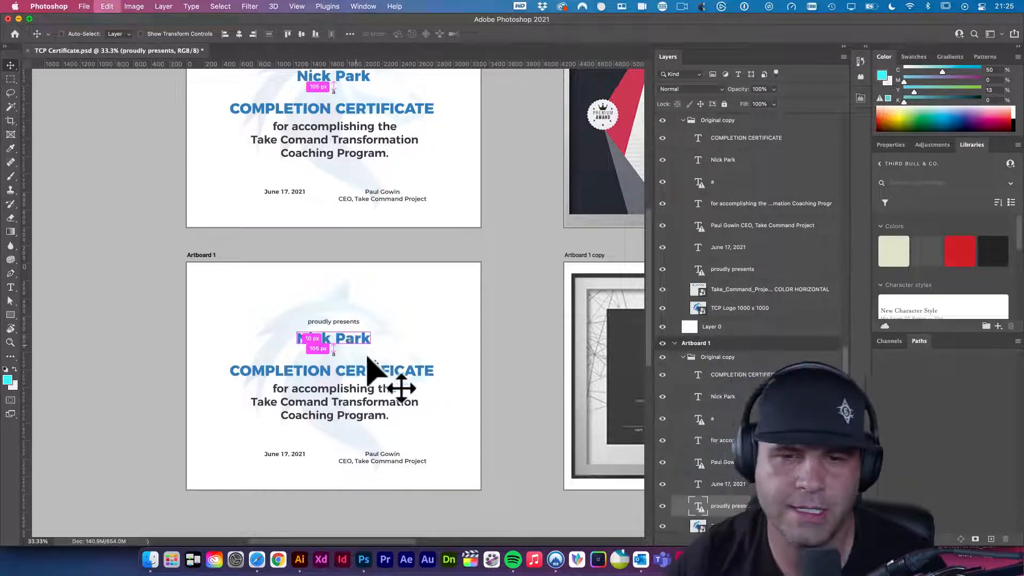
{"action": "key", "text": "super+z"}
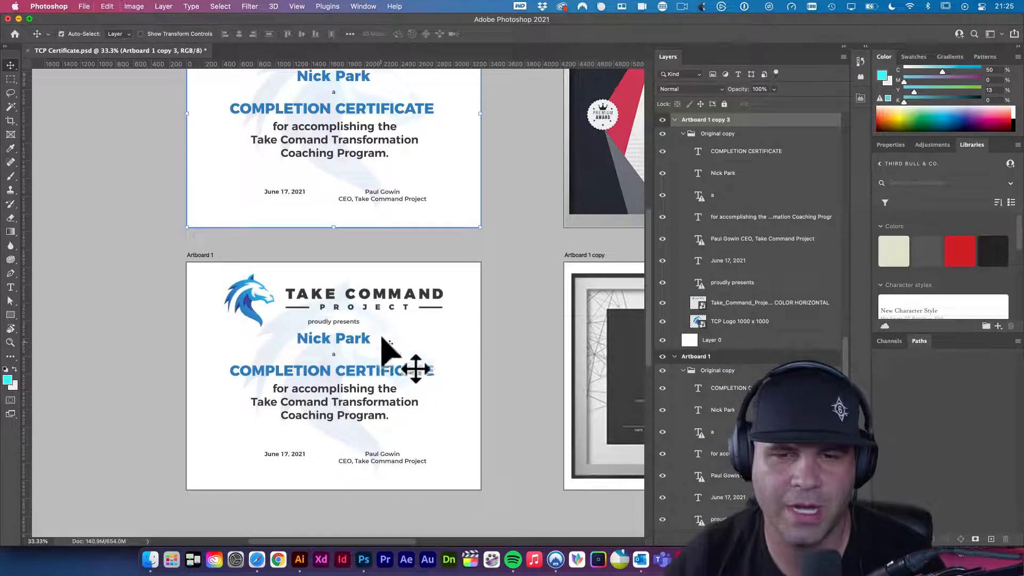
- Shrink the Take Command logo into the lower left and copy COMPLETION CERTIFICATE to the top
{"action": "left_click", "coordinate": [251, 308]}
{"action": "key", "text": "super+t"}
{"action": "left_click_drag", "start_coordinate": [444, 273], "coordinate": [337, 302]}
{"action": "key", "text": "Return"}
{"action": "left_click_drag", "start_coordinate": [233, 322], "coordinate": [261, 425]}
{"action": "left_click_drag", "start_coordinate": [320, 401], "coordinate": [137, 299]}
- Remove COMPLETION from the top heading and set CERTIFICATE to ExtraLight
{"action": "key", "text": "t"}
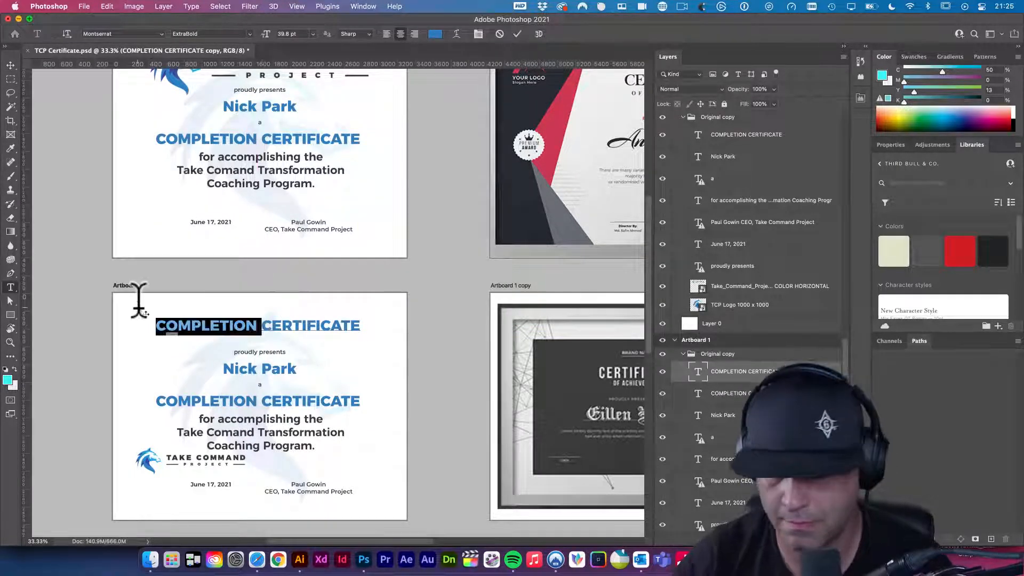
{"action": "key", "text": "BackSpace"}
{"action": "double_click", "coordinate": [294, 327]}
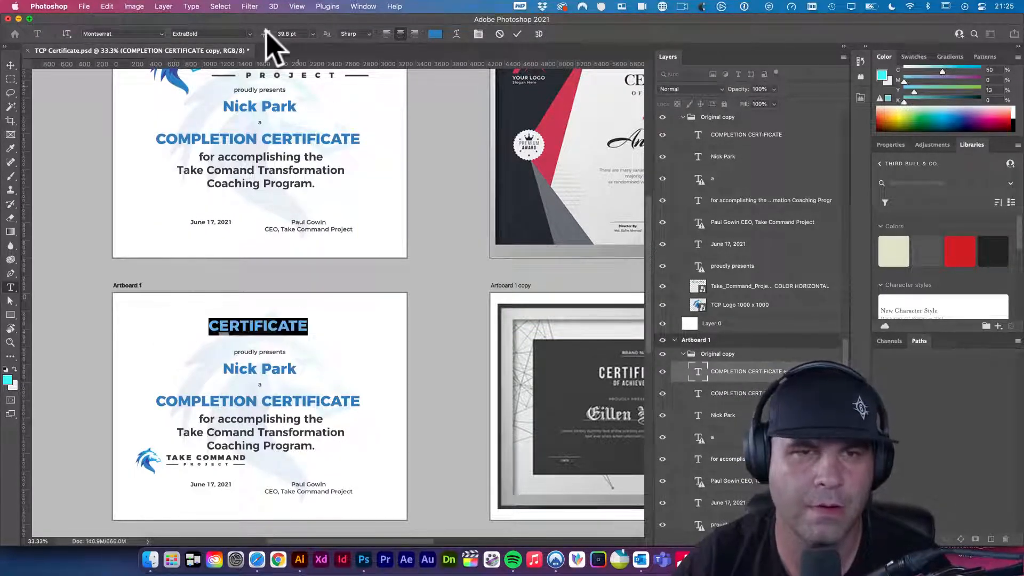
{"action": "left_click", "coordinate": [249, 32]}
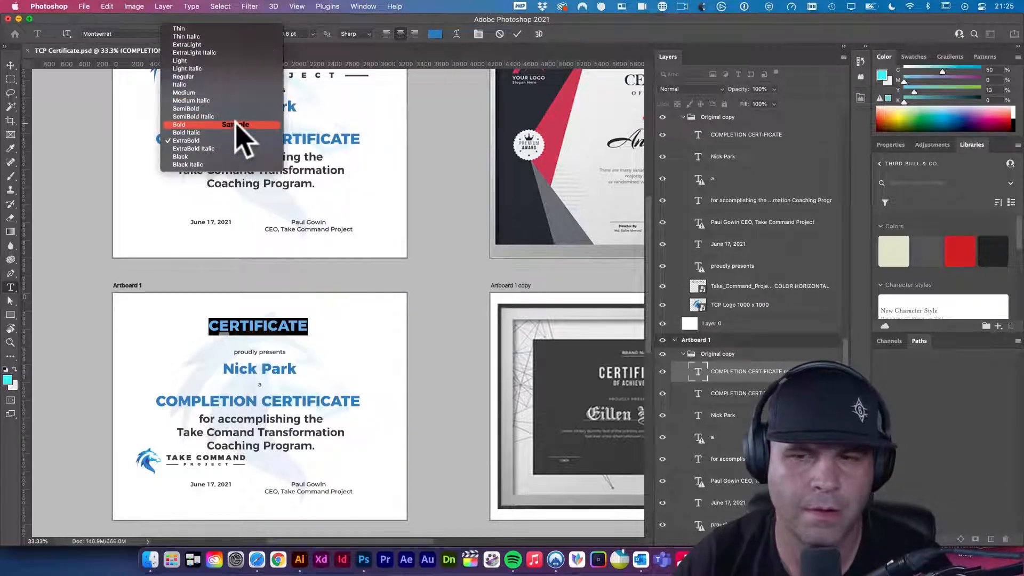
{"action": "left_click", "coordinate": [231, 43]}
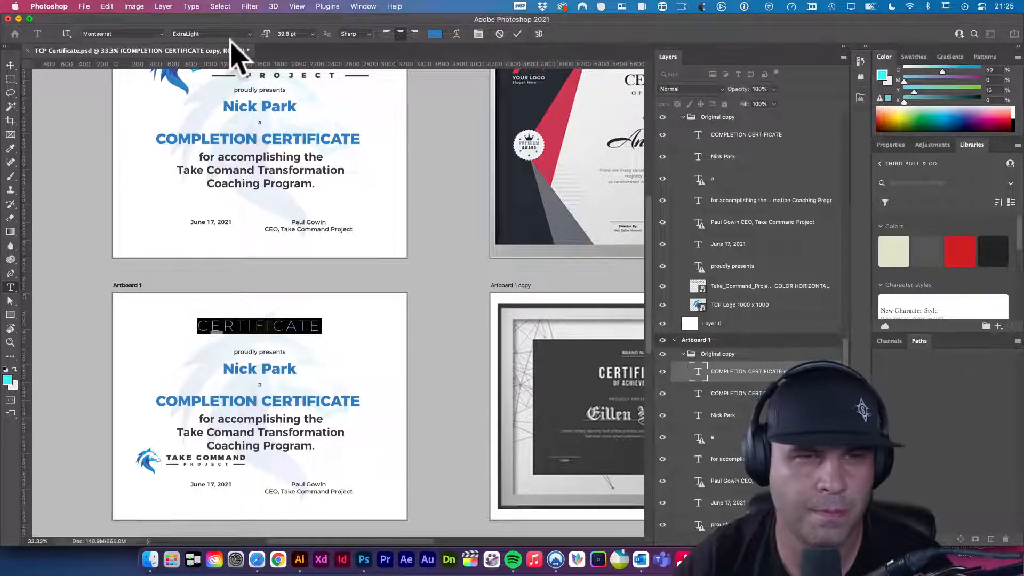
{"action": "left_click", "coordinate": [10, 65]}
- Change the CERTIFICATE heading to SemiBold and nudge it up slightly
{"action": "left_click_drag", "start_coordinate": [453, 320], "coordinate": [424, 280]}
{"action": "double_click", "coordinate": [274, 297]}
{"action": "left_click", "coordinate": [252, 33]}
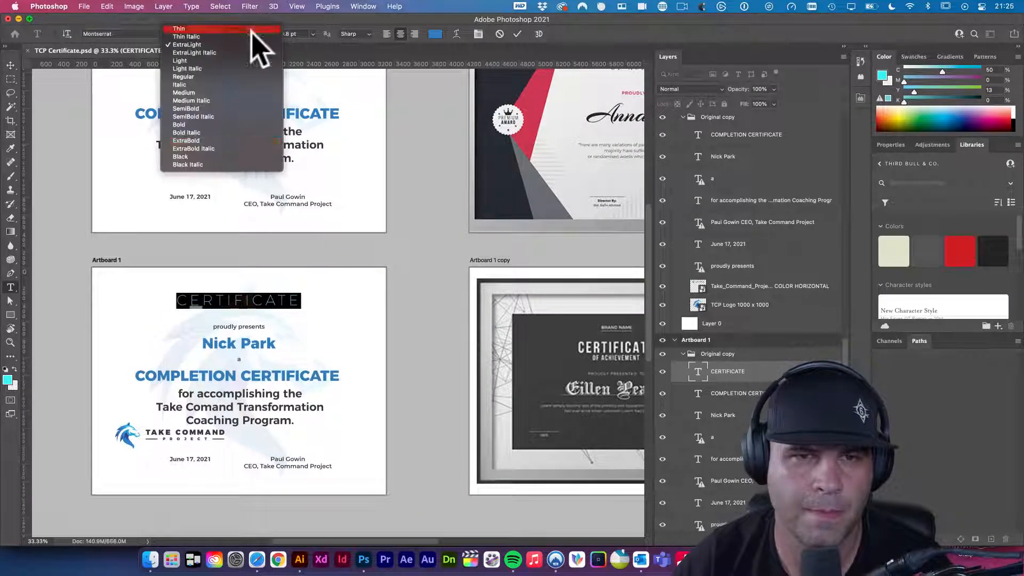
{"action": "left_click", "coordinate": [241, 108]}
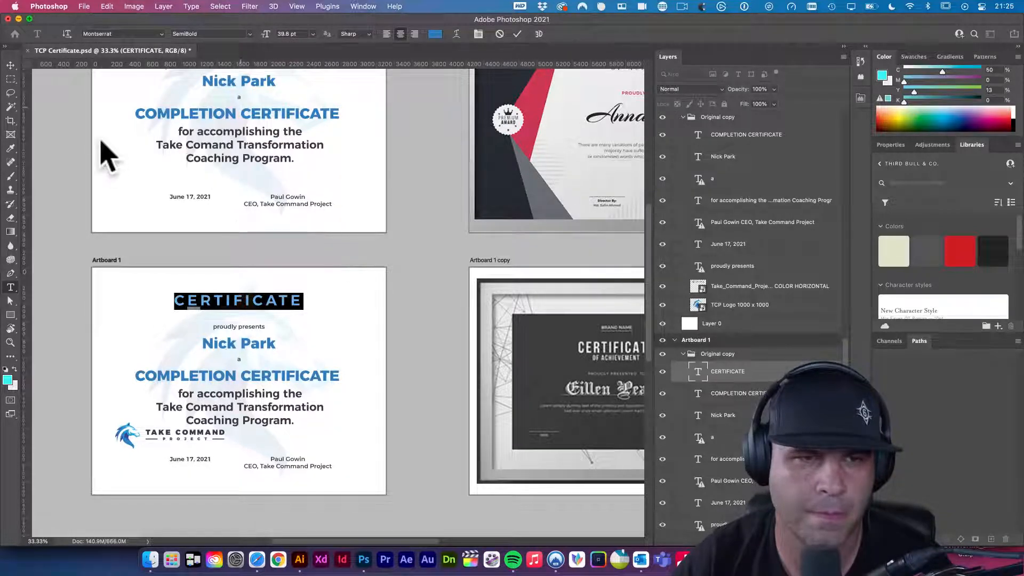
{"action": "left_click", "coordinate": [11, 64]}
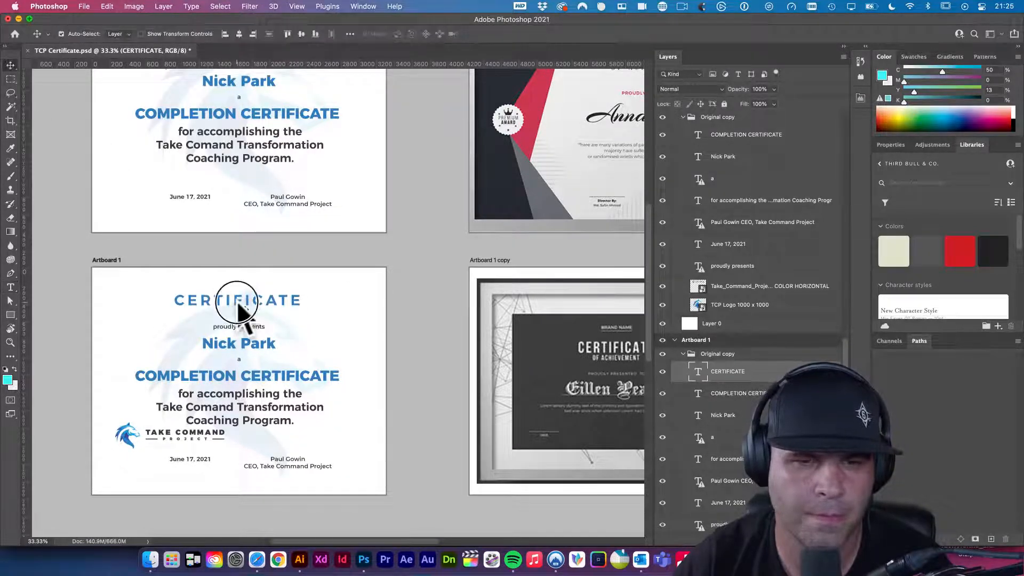
{"action": "left_click_drag", "start_coordinate": [238, 305], "coordinate": [238, 300]}
{"action": "key", "text": "t"}
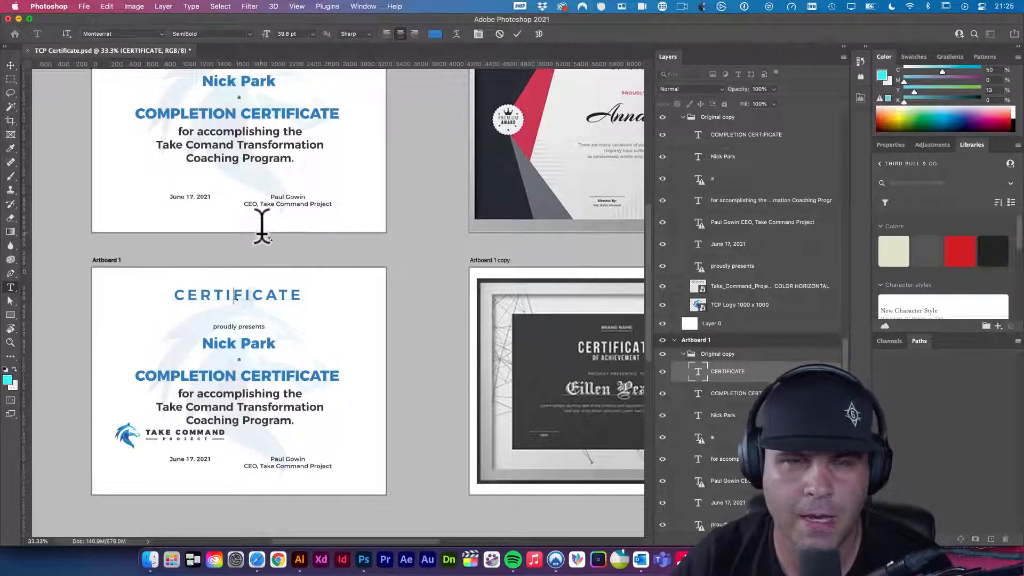
{"action": "left_click", "coordinate": [10, 65]}
- Duplicate CERTIFICATE below as 'of completion' with tighter letter spacing and smaller size
{"action": "left_click_drag", "start_coordinate": [246, 307], "coordinate": [253, 322]}
{"action": "key", "text": "t"}
{"action": "double_click", "coordinate": [272, 309]}
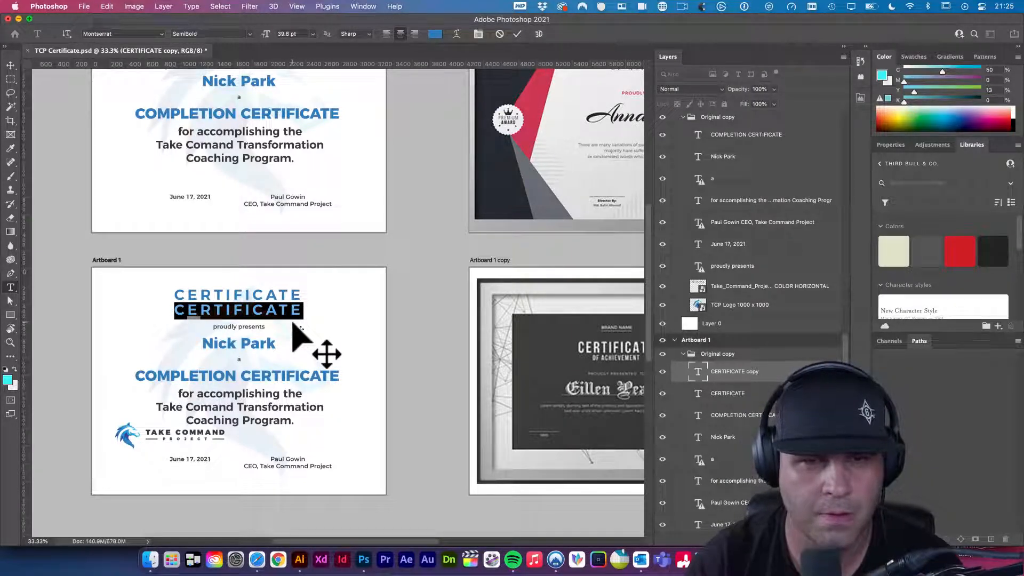
{"action": "type", "text": "o"}
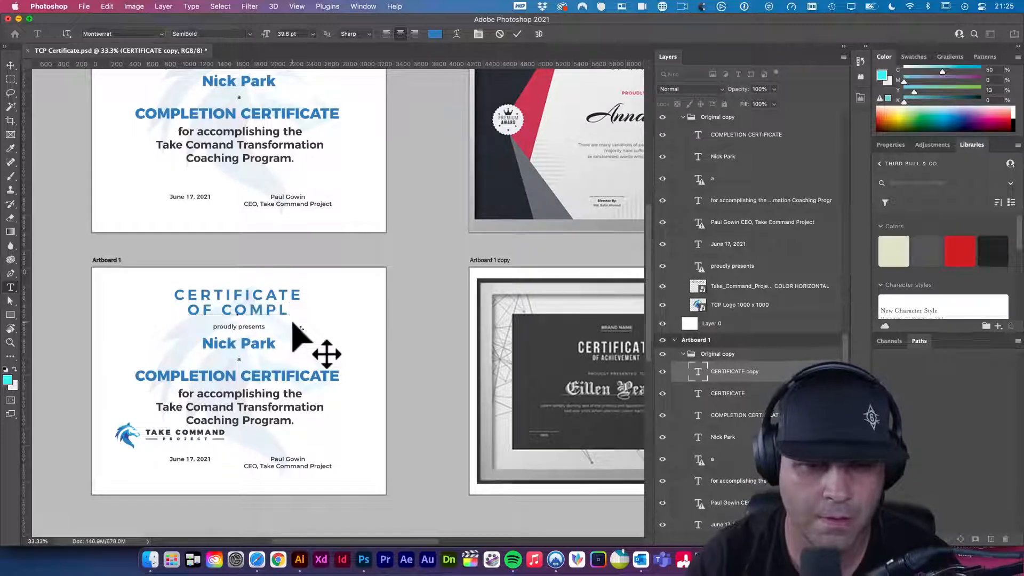
{"action": "type", "text": "f completion"}
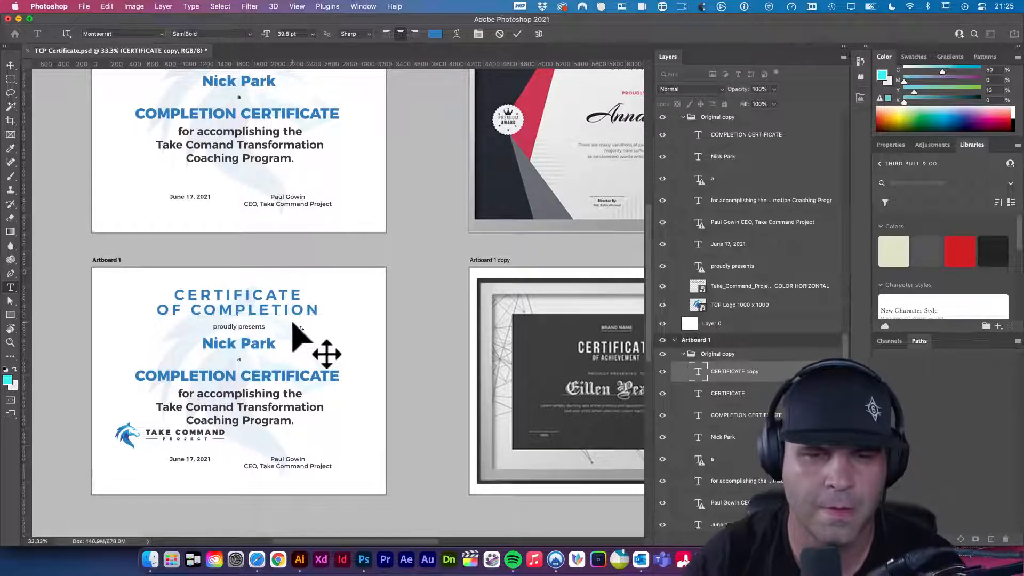
{"action": "triple_click", "coordinate": [227, 311]}
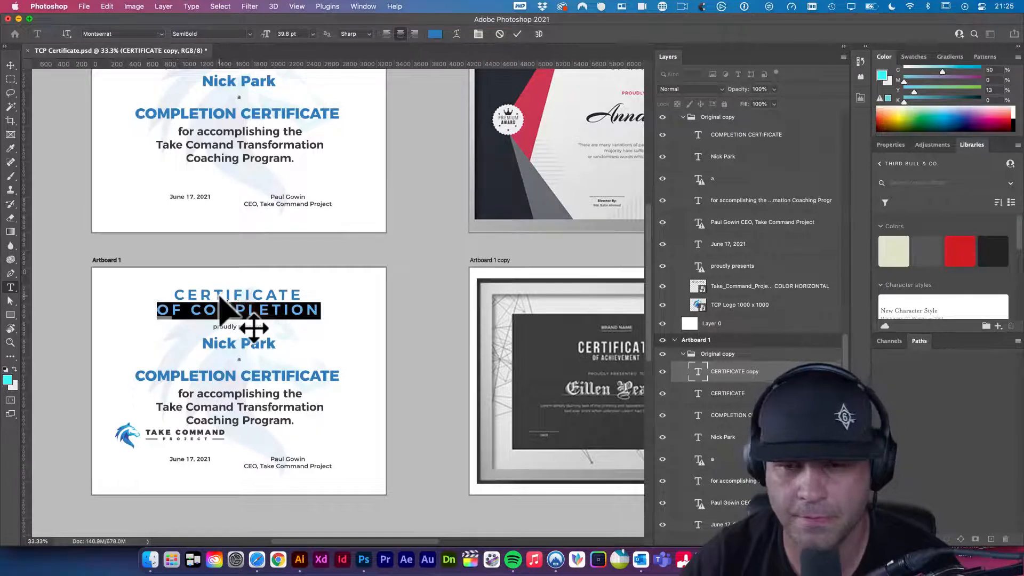
{"action": "key", "text": "alt+Left"}
{"action": "key", "text": "alt+Left"}
{"action": "key", "text": "alt+Left"}
{"action": "key", "text": "alt+Left"}
{"action": "key", "text": "alt+Left"}
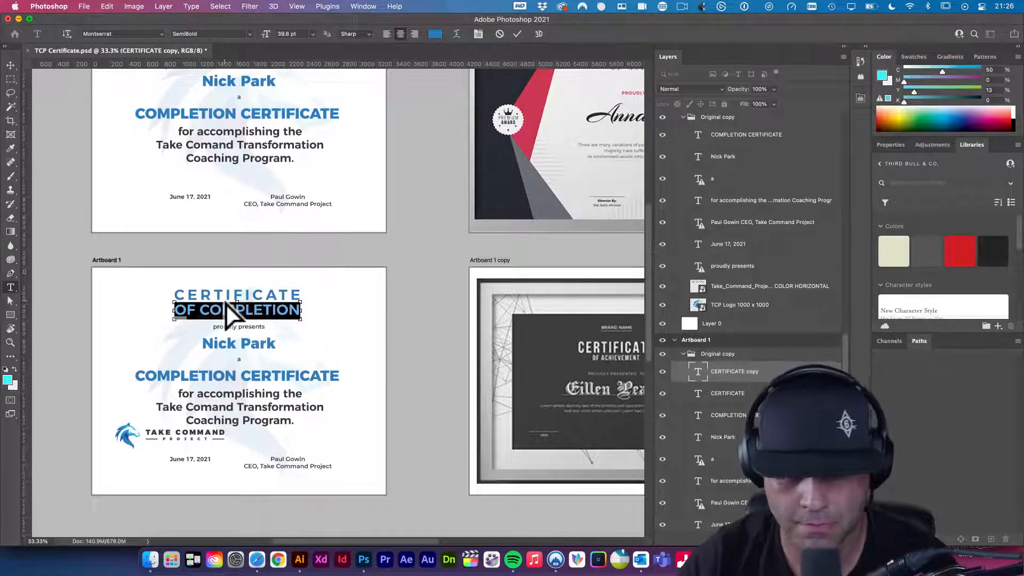
{"action": "key", "text": "super+shift+comma"}
{"action": "key", "text": "super+shift+comma"}
{"action": "key", "text": "super+shift+comma"}
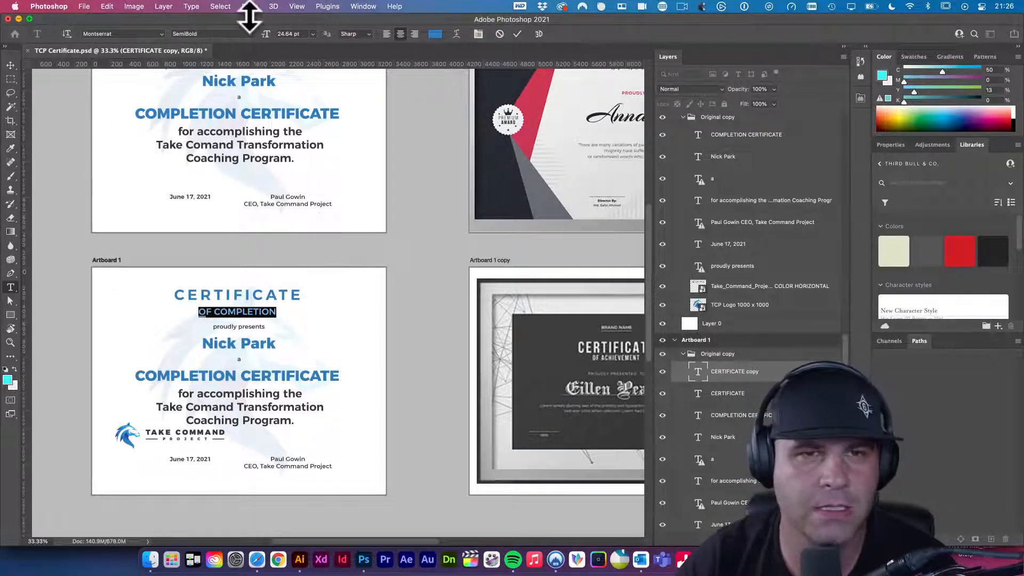
- Try Bold and Black weights for OF COMPLETION, then settle on Thin
{"action": "left_click", "coordinate": [253, 32]}
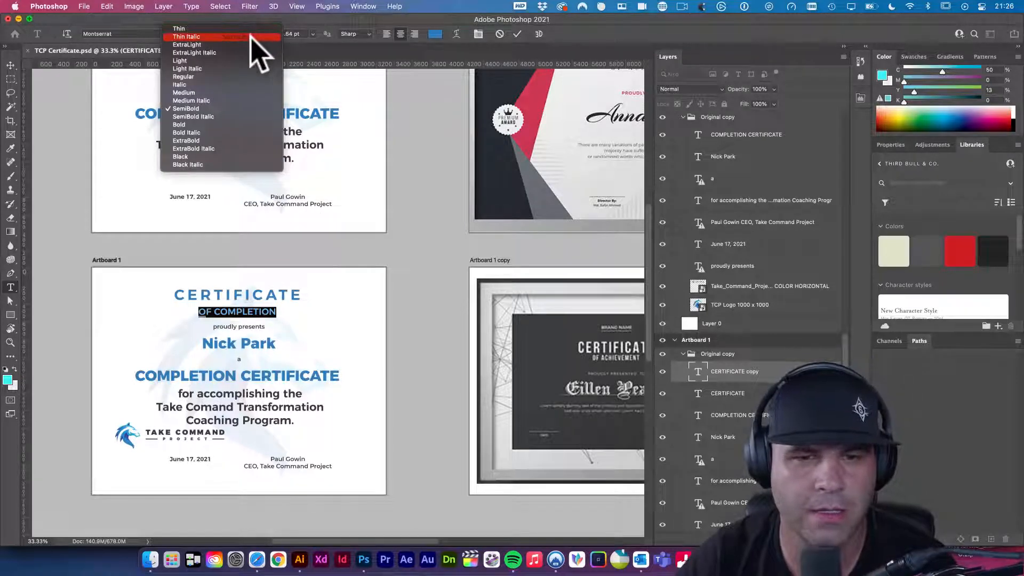
{"action": "left_click", "coordinate": [235, 125]}
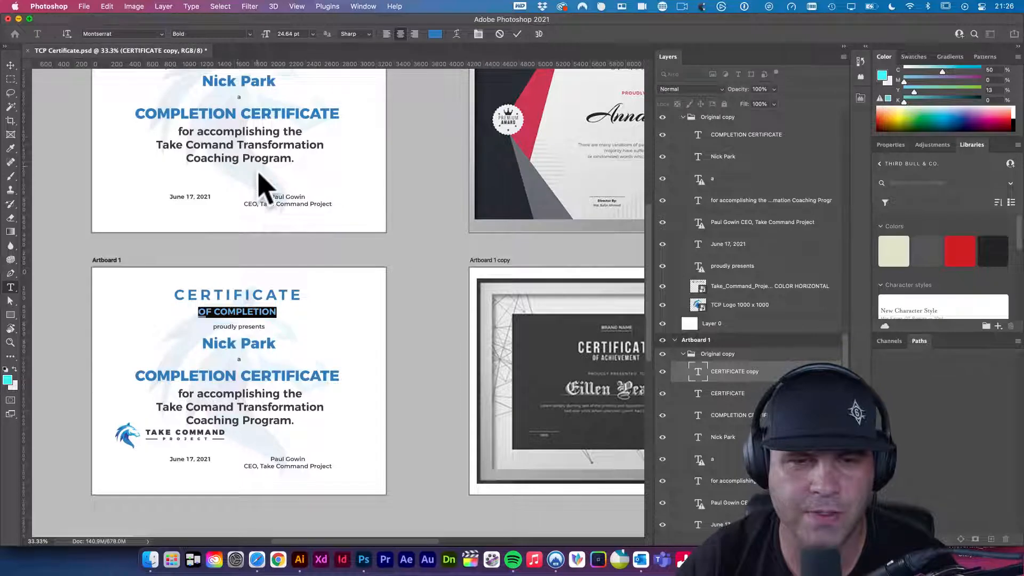
{"action": "left_click", "coordinate": [248, 34]}
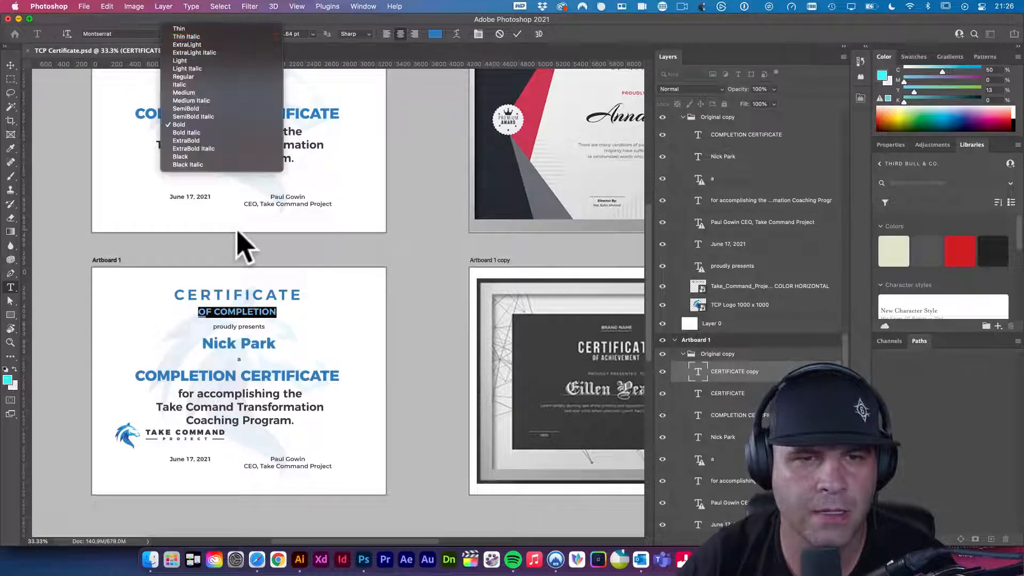
{"action": "left_click", "coordinate": [215, 157]}
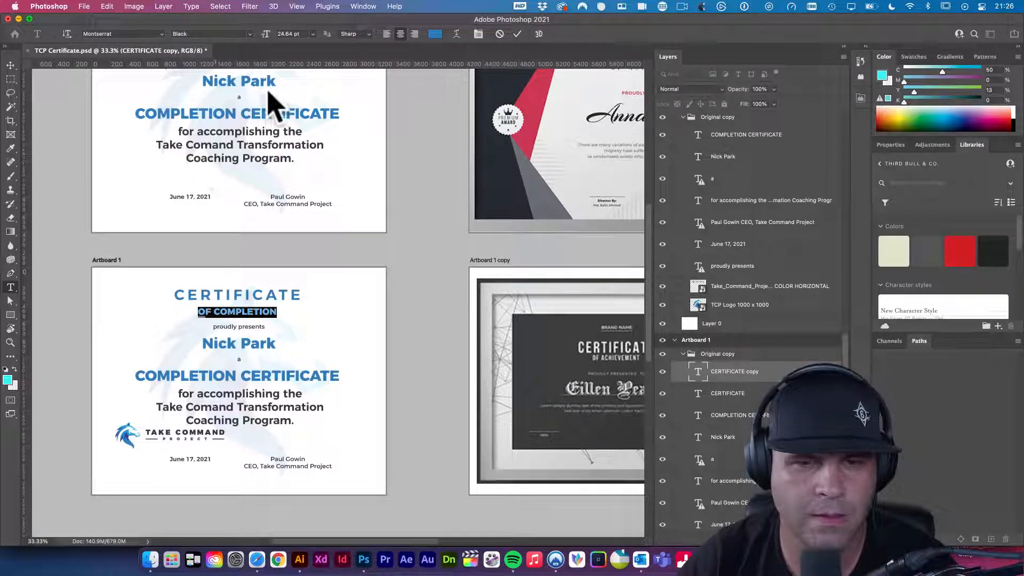
{"action": "left_click", "coordinate": [249, 34]}
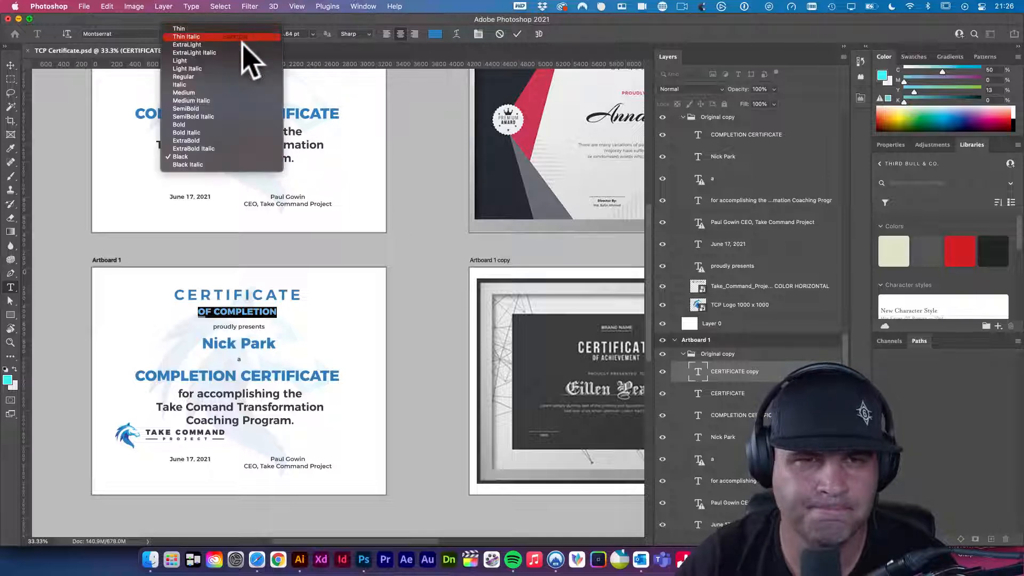
{"action": "left_click", "coordinate": [248, 30]}
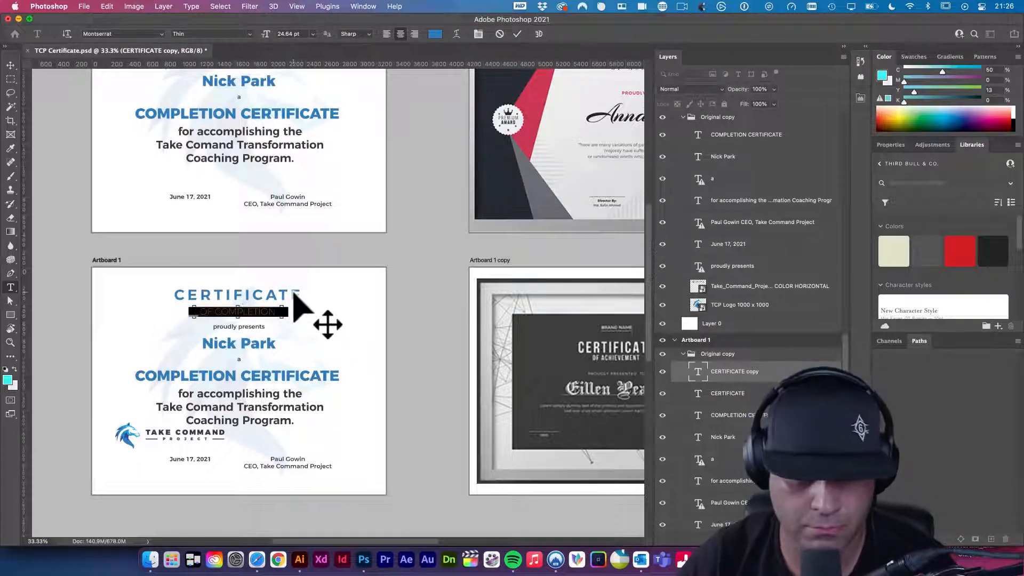
{"action": "left_click", "coordinate": [11, 65]}
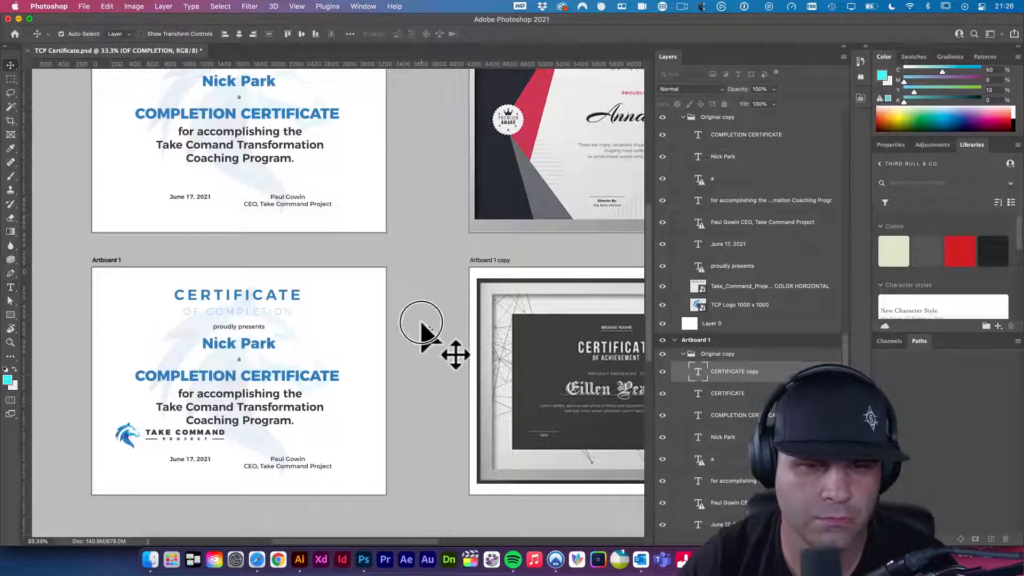
{"action": "scroll", "coordinate": [243, 310], "scroll_direction": "down", "scroll_amount": 2}
- Give the TCP Logo watermark layer 100% opacity and a black Color Overlay at reduced blending opacity
{"action": "left_click", "coordinate": [198, 350]}
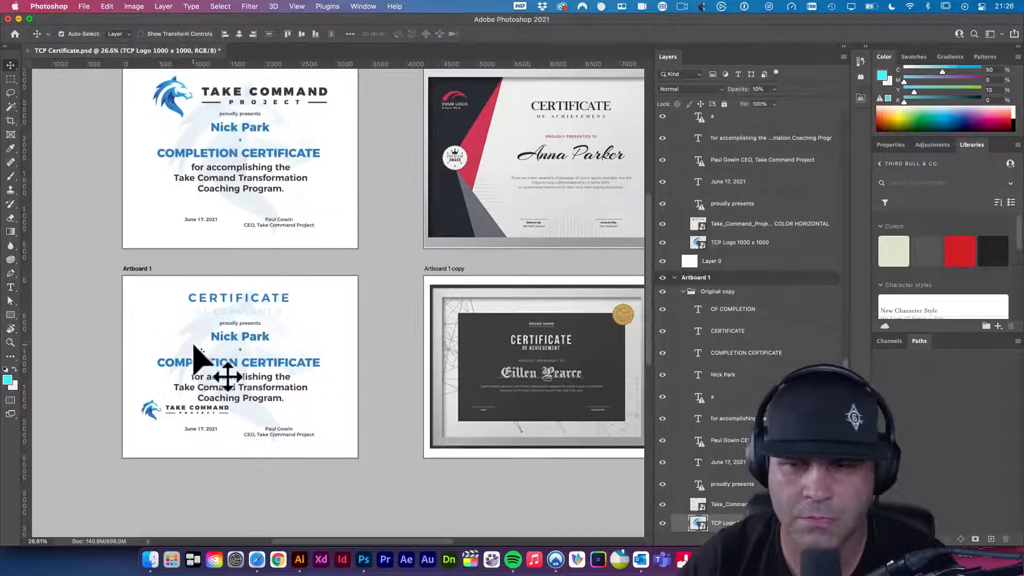
{"action": "scroll", "coordinate": [694, 457], "scroll_direction": "down", "scroll_amount": 1}
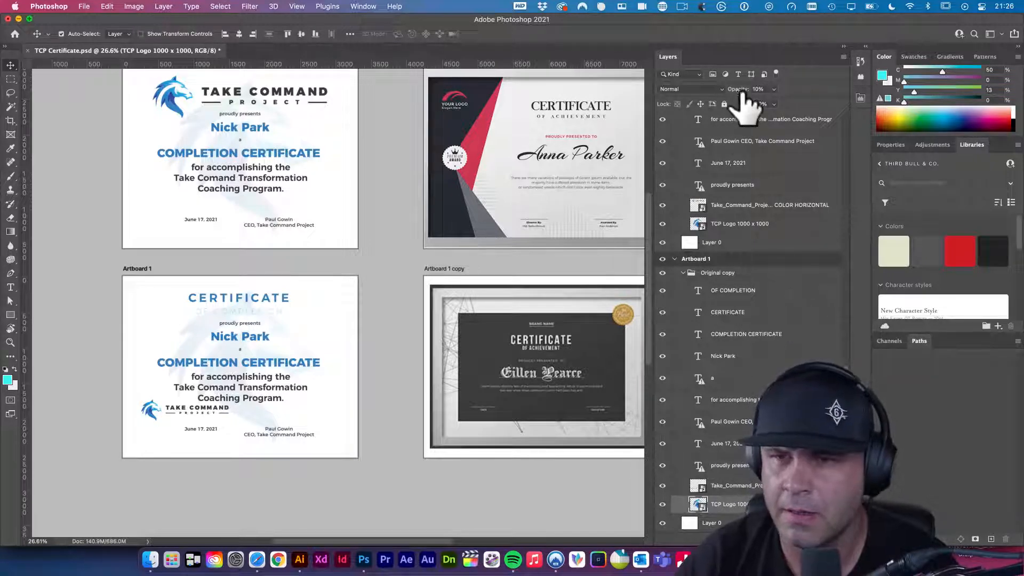
{"action": "key", "text": "0"}
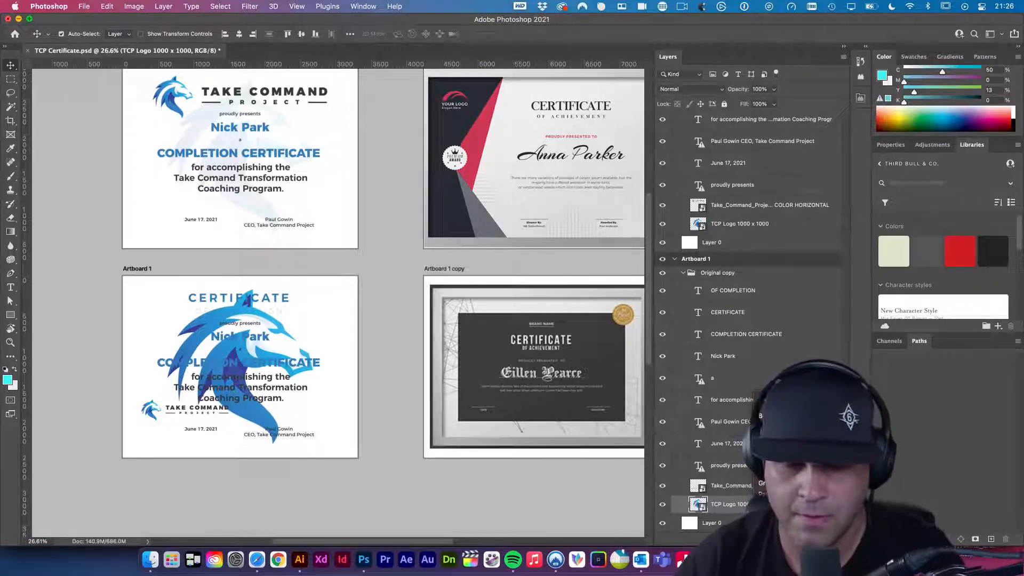
{"action": "left_click", "coordinate": [798, 471]}
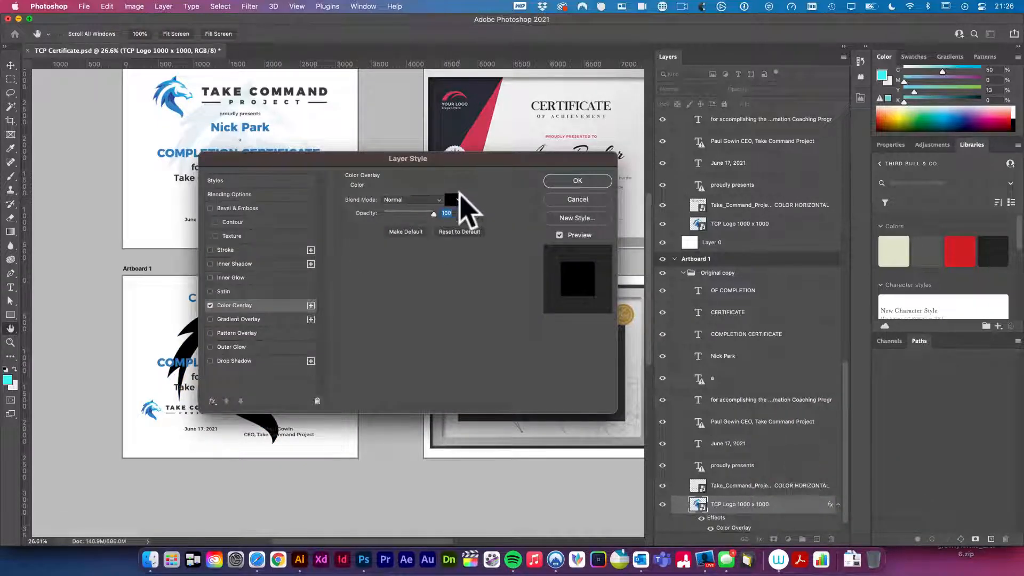
{"action": "left_click", "coordinate": [454, 200]}
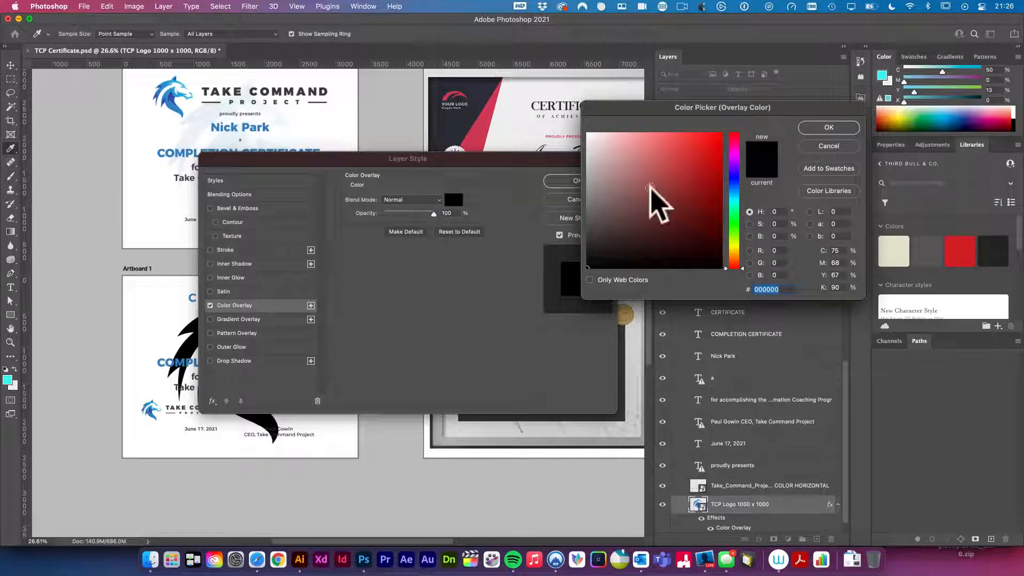
{"action": "left_click", "coordinate": [824, 128]}
{"action": "left_click", "coordinate": [300, 194]}
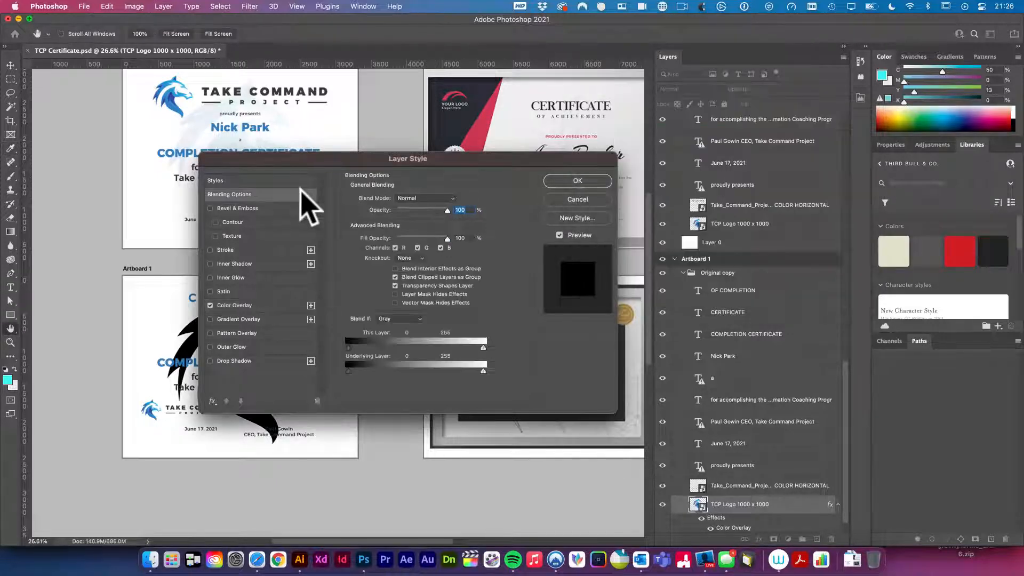
{"action": "left_click_drag", "start_coordinate": [447, 209], "coordinate": [403, 213]}
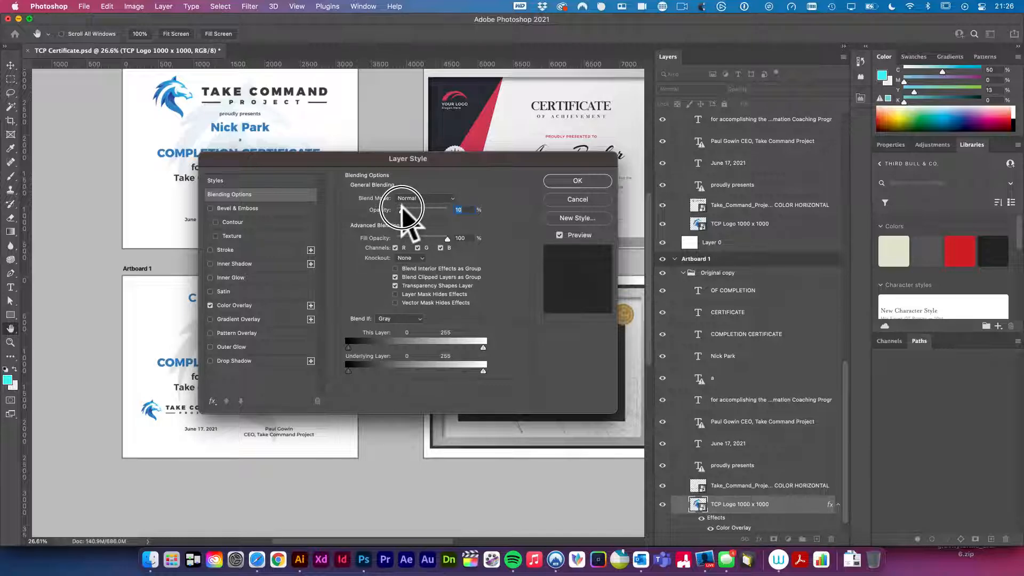
{"action": "left_click", "coordinate": [593, 181]}
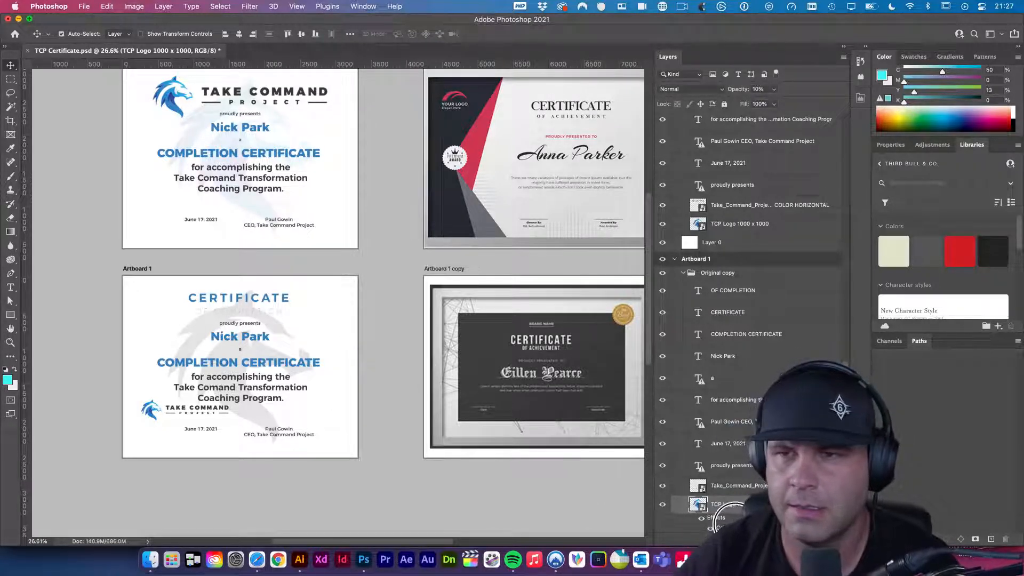
- Lower the watermark layer's opacity to 6%, then zoom into the lower certificate
{"action": "mouse_move", "coordinate": [742, 93]}
{"action": "left_mouse_down"}
{"action": "mouse_move", "coordinate": [727, 91]}
{"action": "mouse_move", "coordinate": [743, 142]}
{"action": "mouse_move", "coordinate": [766, 103]}
{"action": "mouse_move", "coordinate": [736, 96]}
{"action": "mouse_move", "coordinate": [634, 159]}
{"action": "mouse_move", "coordinate": [761, 91]}
{"action": "mouse_move", "coordinate": [731, 87]}
{"action": "mouse_move", "coordinate": [736, 96]}
{"action": "left_mouse_up"}
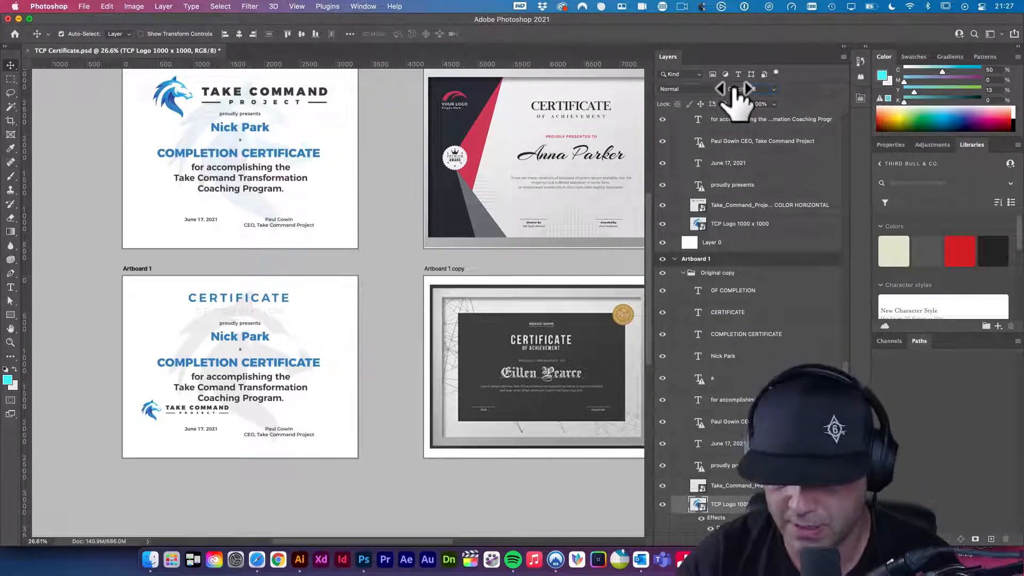
{"action": "left_click_drag", "start_coordinate": [736, 96], "coordinate": [670, 126]}
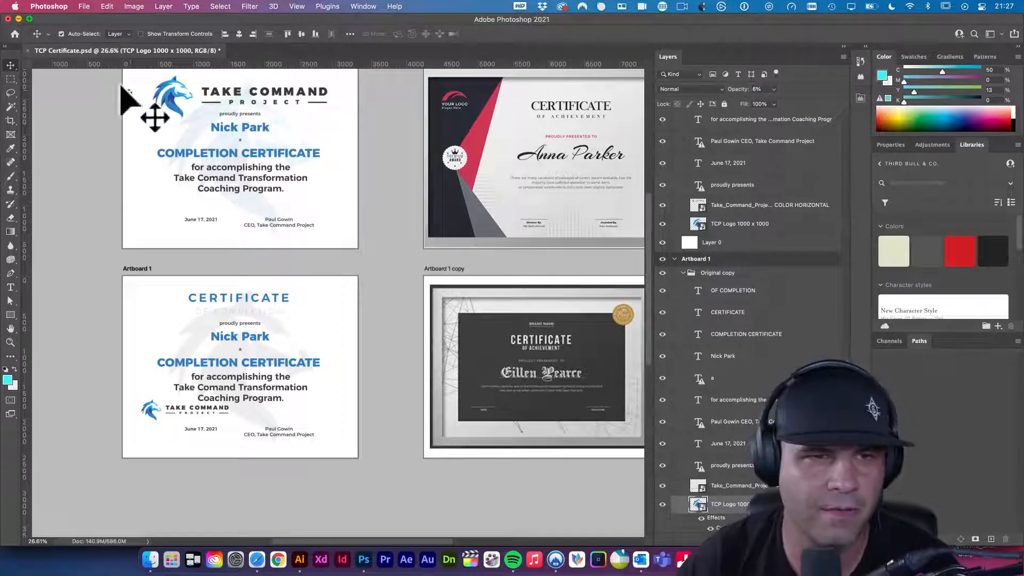
{"action": "left_click", "coordinate": [189, 261]}
{"action": "scroll", "coordinate": [288, 315], "scroll_direction": "left", "scroll_amount": 2}
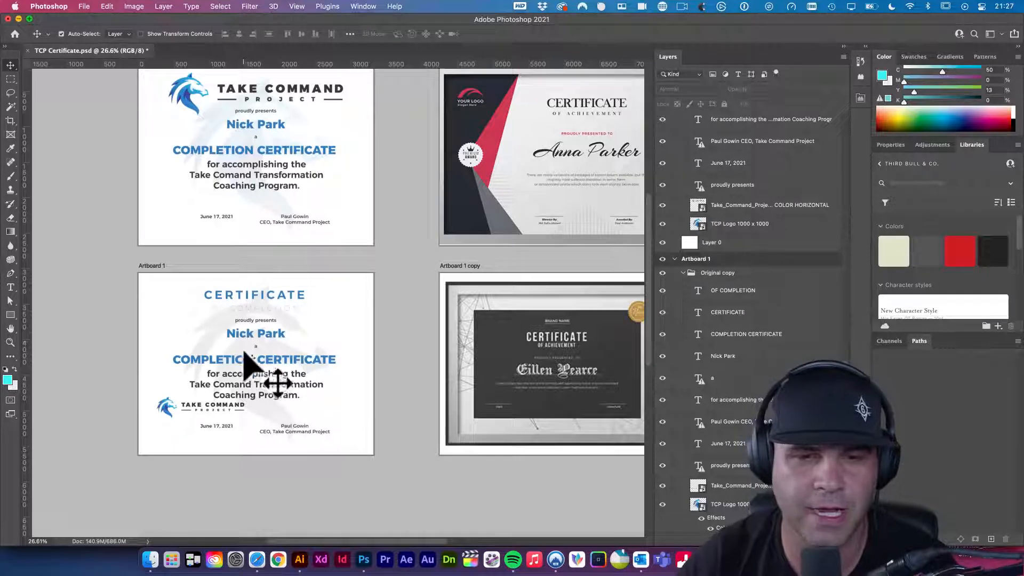
{"action": "scroll", "coordinate": [246, 343], "scroll_direction": "left", "scroll_amount": 2}
{"action": "left_click_drag", "start_coordinate": [273, 315], "coordinate": [297, 342]}
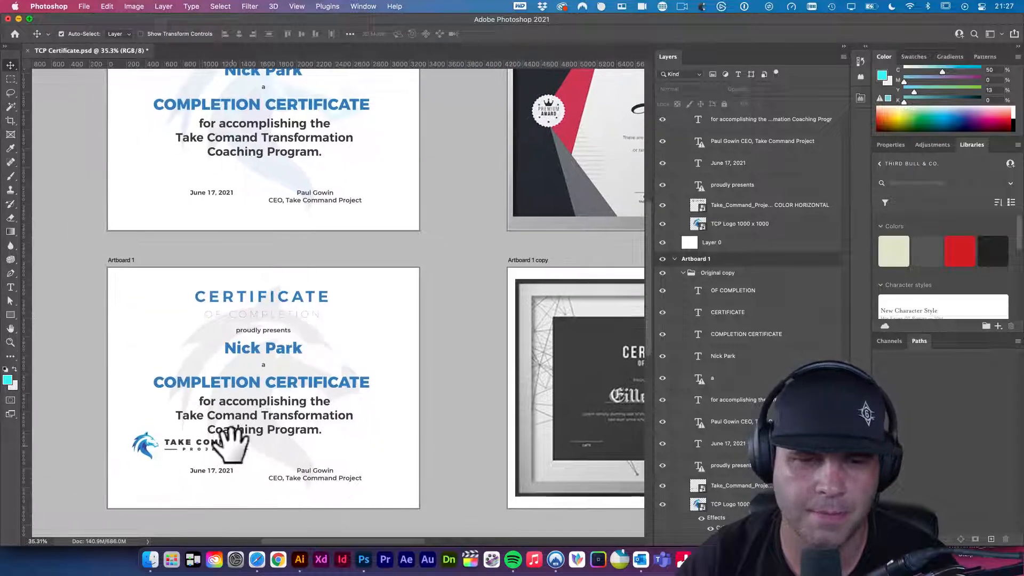
- Select the whole recipient name line and preview it in DIN 1451 Std
{"action": "left_click_drag", "start_coordinate": [274, 347], "coordinate": [230, 344]}
{"action": "double_click", "coordinate": [230, 344]}
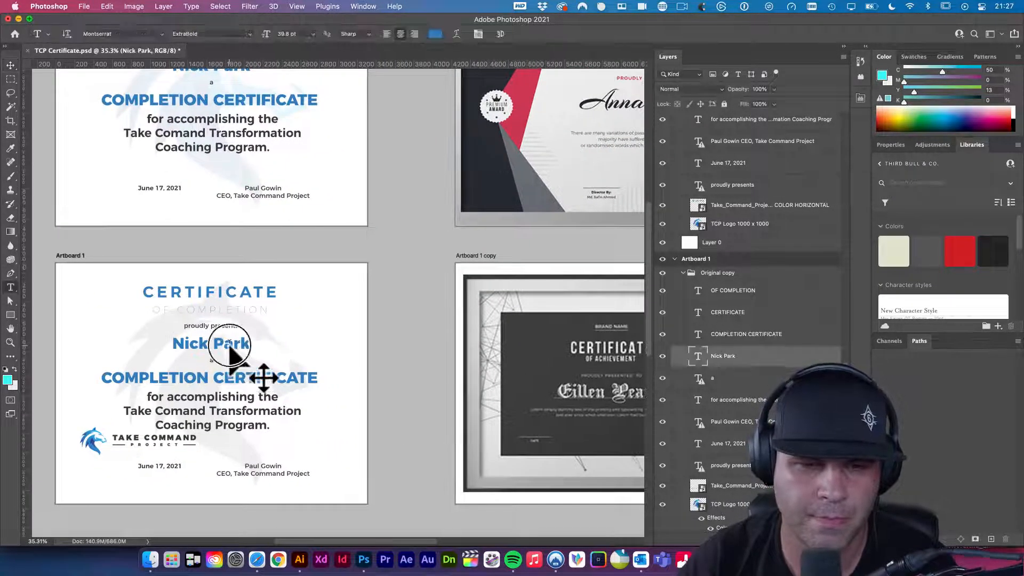
{"action": "key", "text": "super+a"}
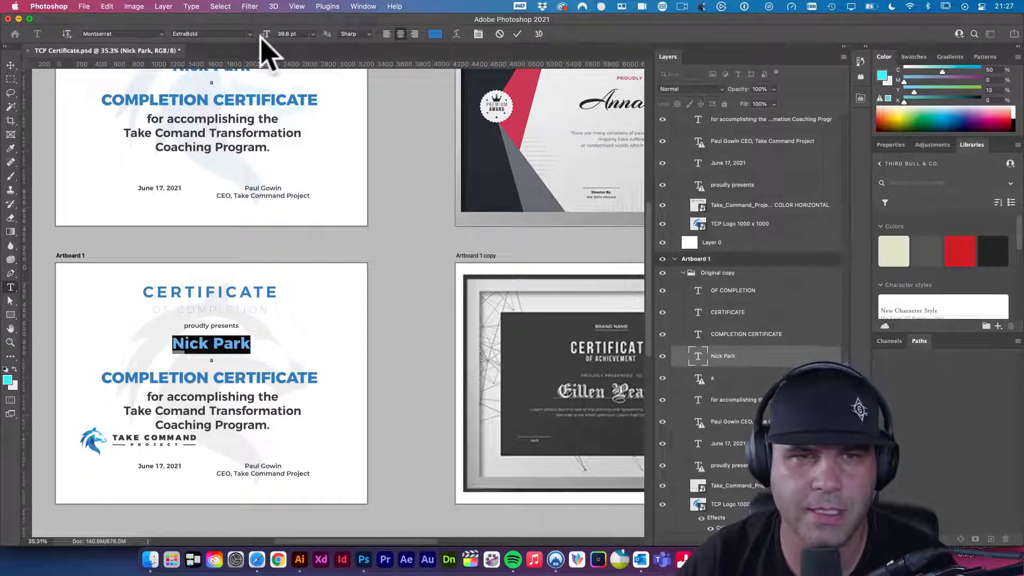
{"action": "left_click", "coordinate": [159, 34]}
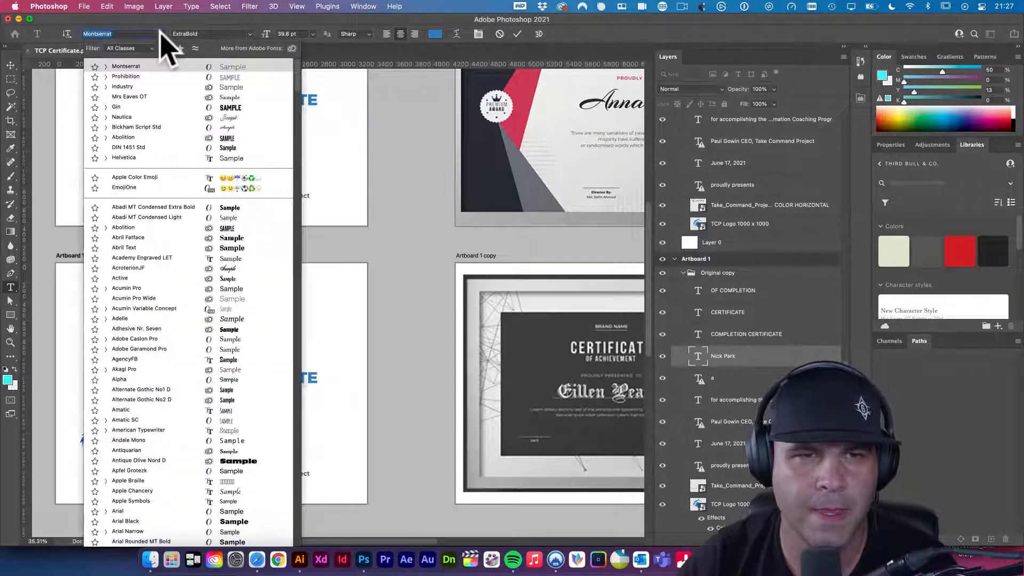
{"action": "left_click", "coordinate": [163, 148]}
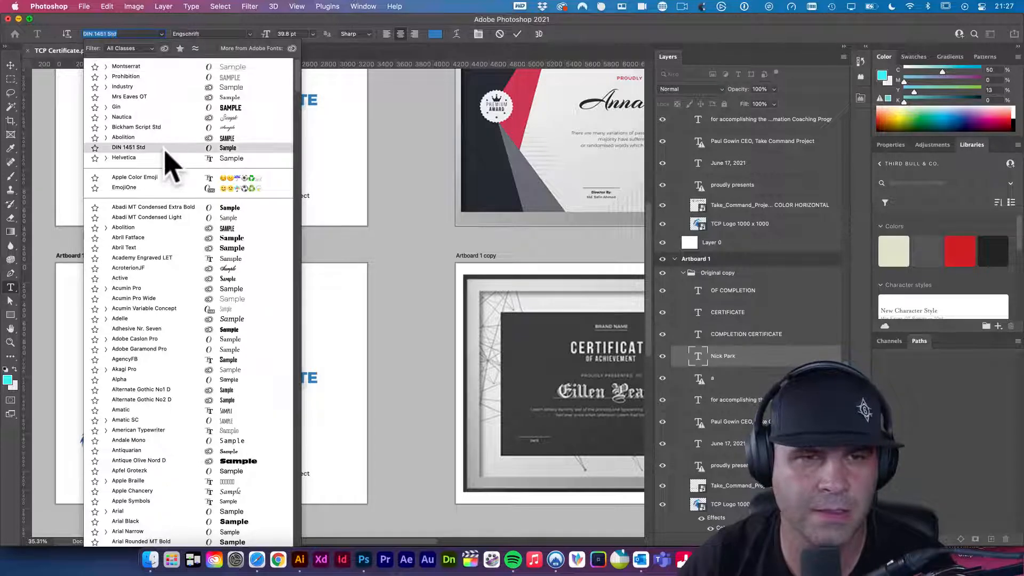
- Browse more fonts on the Adobe Fonts site and move its window left
{"action": "scroll", "coordinate": [266, 61], "scroll_direction": "up", "scroll_amount": 3}
{"action": "left_click", "coordinate": [292, 48]}
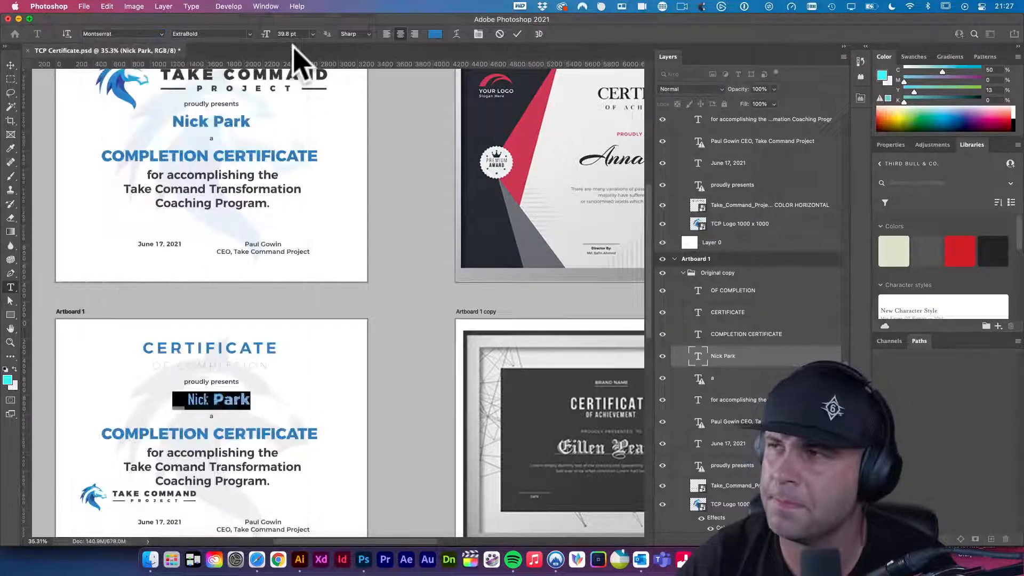
{"action": "left_click_drag", "start_coordinate": [400, 46], "coordinate": [366, 50]}
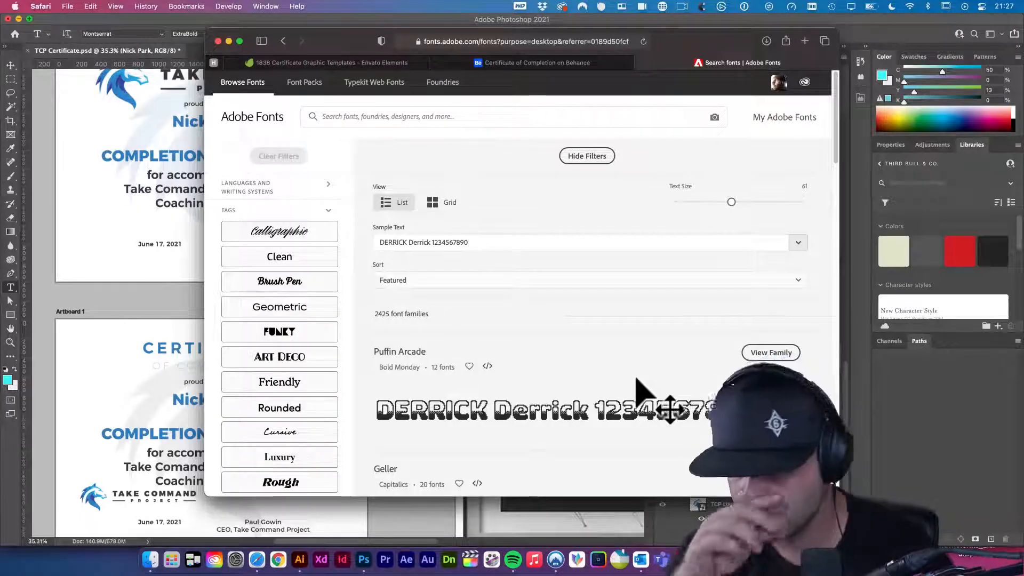
- Filter the script fonts by the Calligraphic tag and scan the first results page
{"action": "left_click", "coordinate": [302, 239]}
{"action": "scroll", "coordinate": [611, 286], "scroll_direction": "down", "scroll_amount": 4}
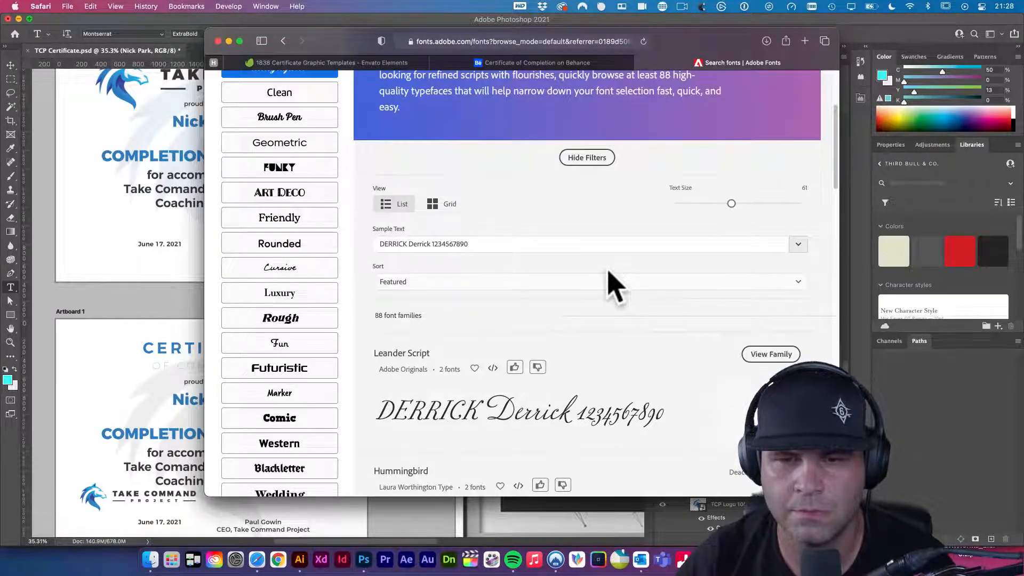
{"action": "scroll", "coordinate": [613, 285], "scroll_direction": "down", "scroll_amount": 10}
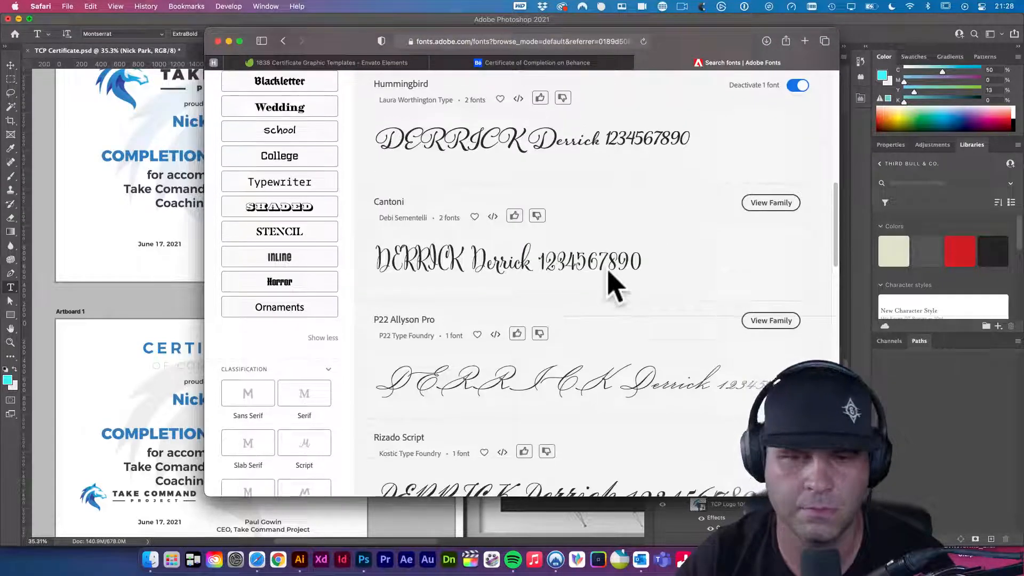
{"action": "scroll", "coordinate": [612, 286], "scroll_direction": "down", "scroll_amount": 15}
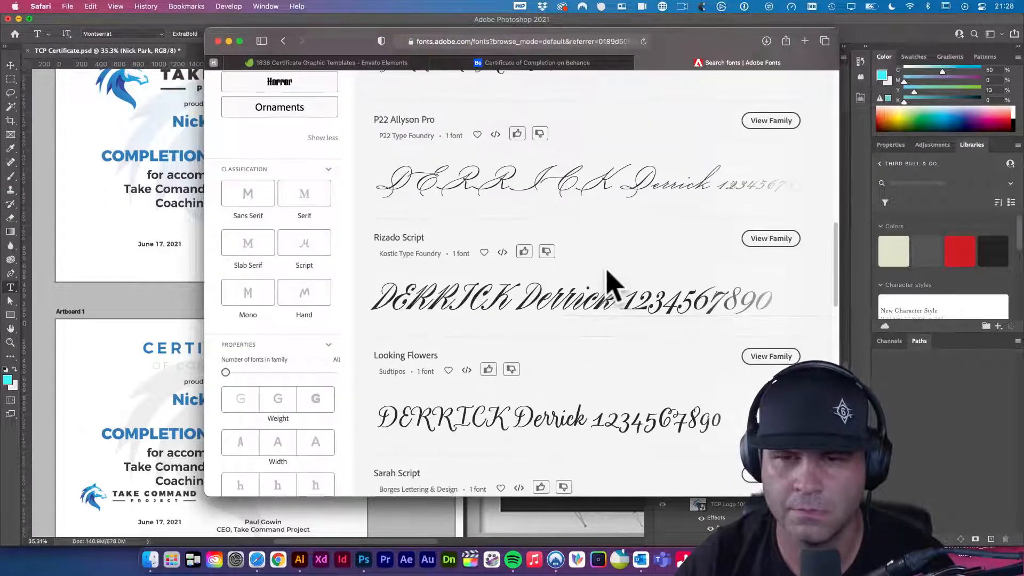
{"action": "scroll", "coordinate": [612, 286], "scroll_direction": "down", "scroll_amount": 10}
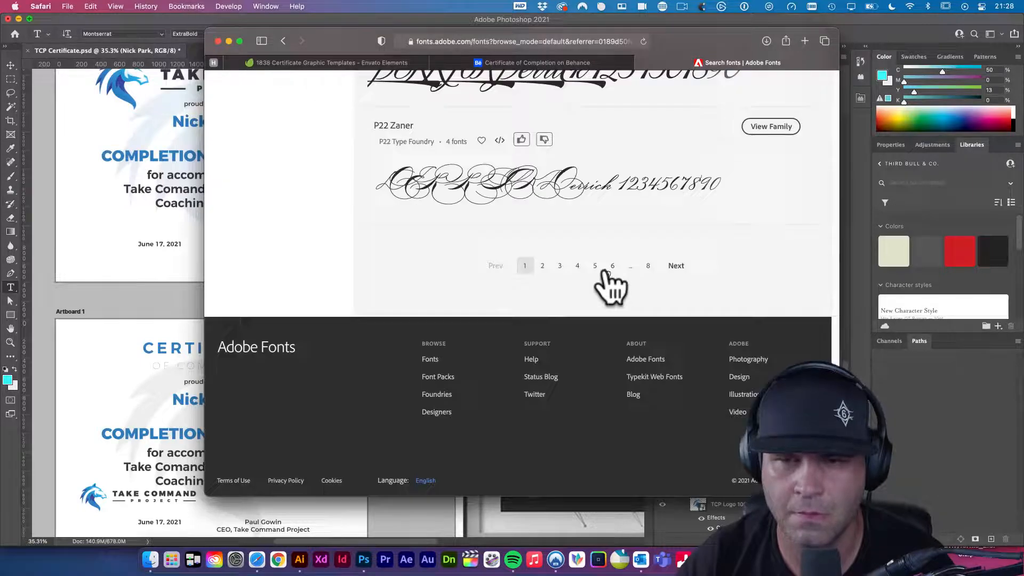
{"action": "left_click", "coordinate": [542, 289]}
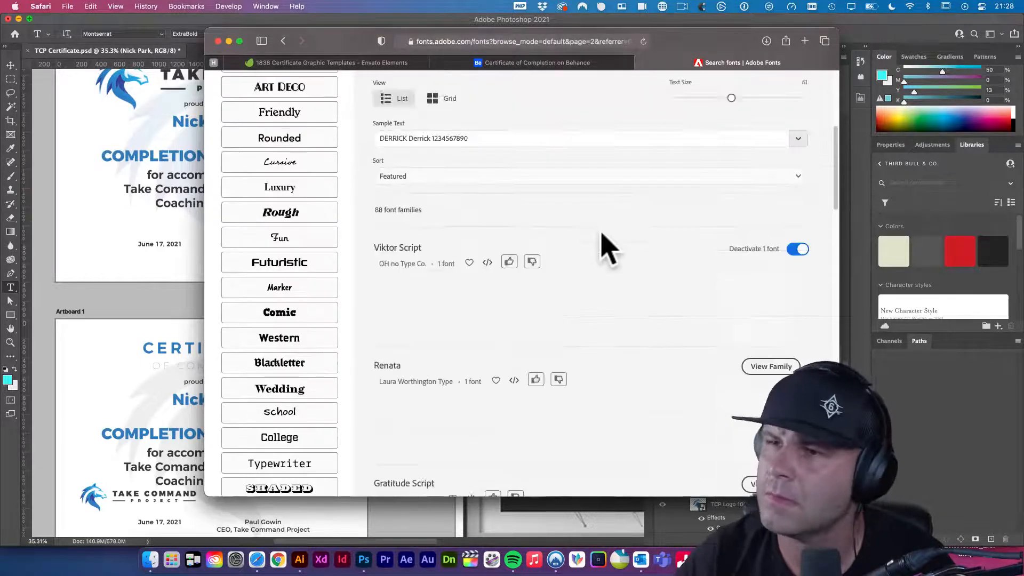
- Scan page 2 of the script font results, then move to page 3
{"action": "scroll", "coordinate": [602, 242], "scroll_direction": "down", "scroll_amount": 8}
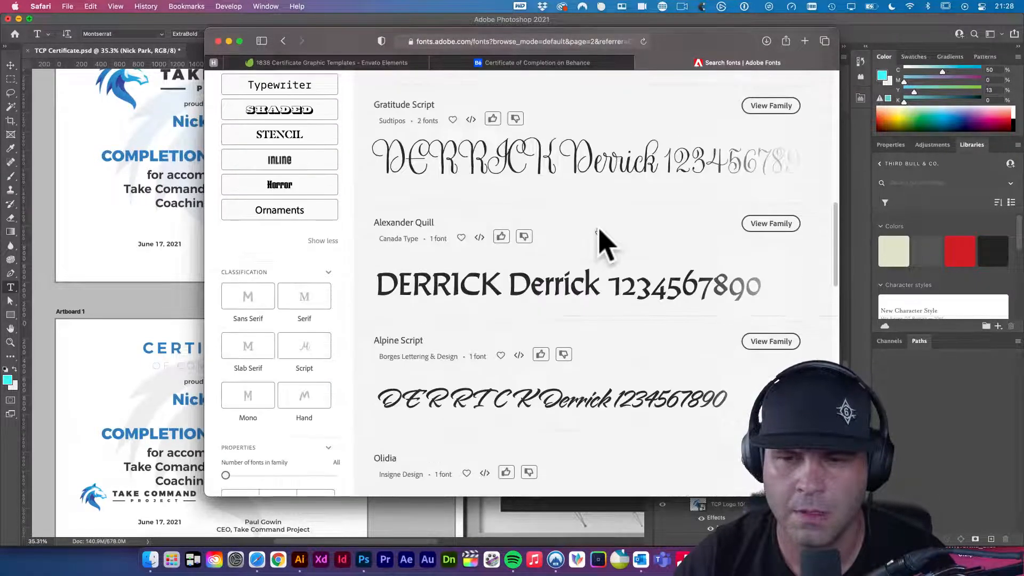
{"action": "scroll", "coordinate": [602, 240], "scroll_direction": "up", "scroll_amount": 7}
{"action": "scroll", "coordinate": [603, 242], "scroll_direction": "down", "scroll_amount": 2}
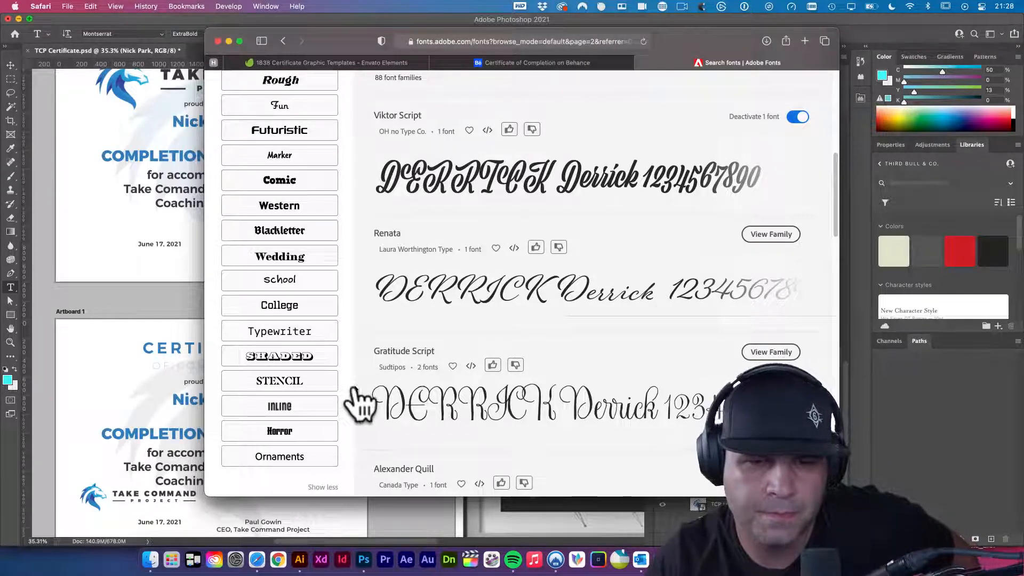
{"action": "scroll", "coordinate": [381, 374], "scroll_direction": "up", "scroll_amount": 5}
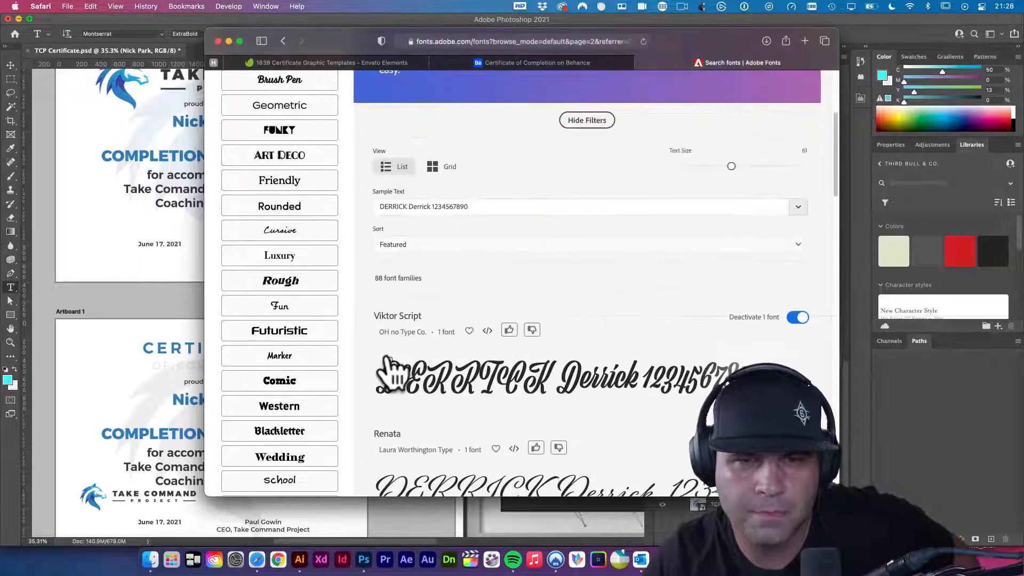
{"action": "scroll", "coordinate": [389, 373], "scroll_direction": "up", "scroll_amount": 2}
{"action": "scroll", "coordinate": [423, 359], "scroll_direction": "down", "scroll_amount": 10}
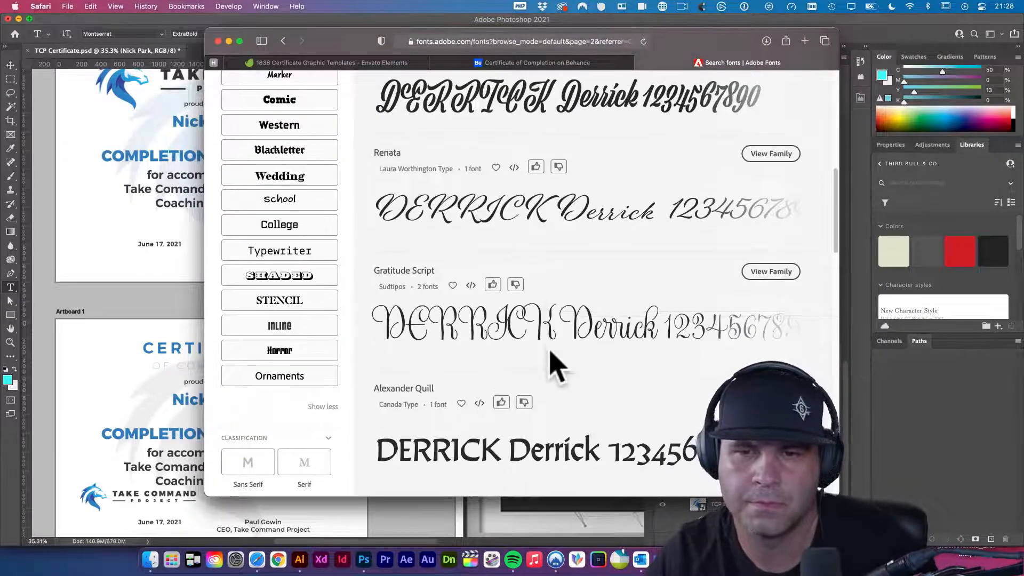
{"action": "scroll", "coordinate": [539, 373], "scroll_direction": "down", "scroll_amount": 10}
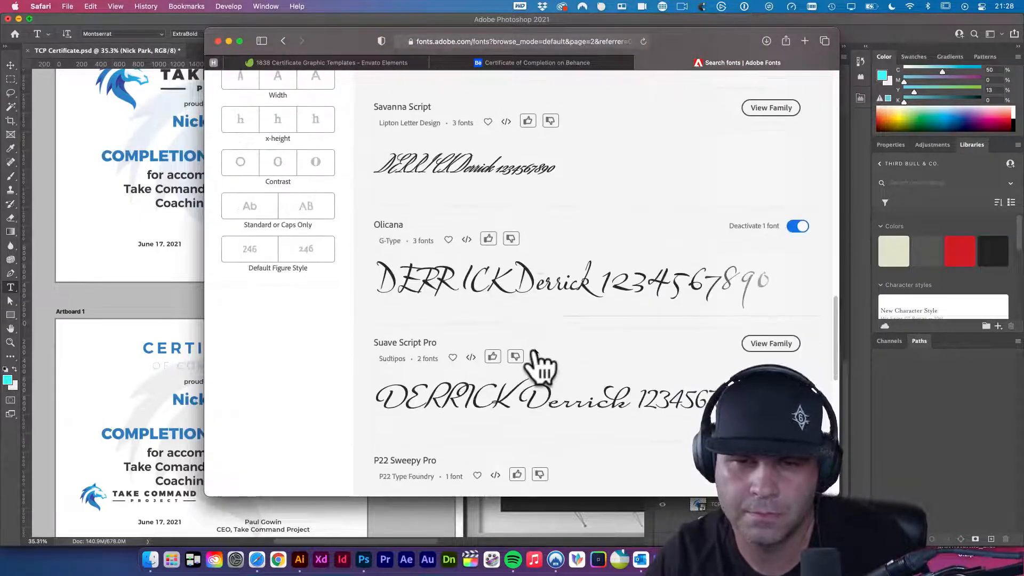
{"action": "scroll", "coordinate": [526, 320], "scroll_direction": "down", "scroll_amount": 7}
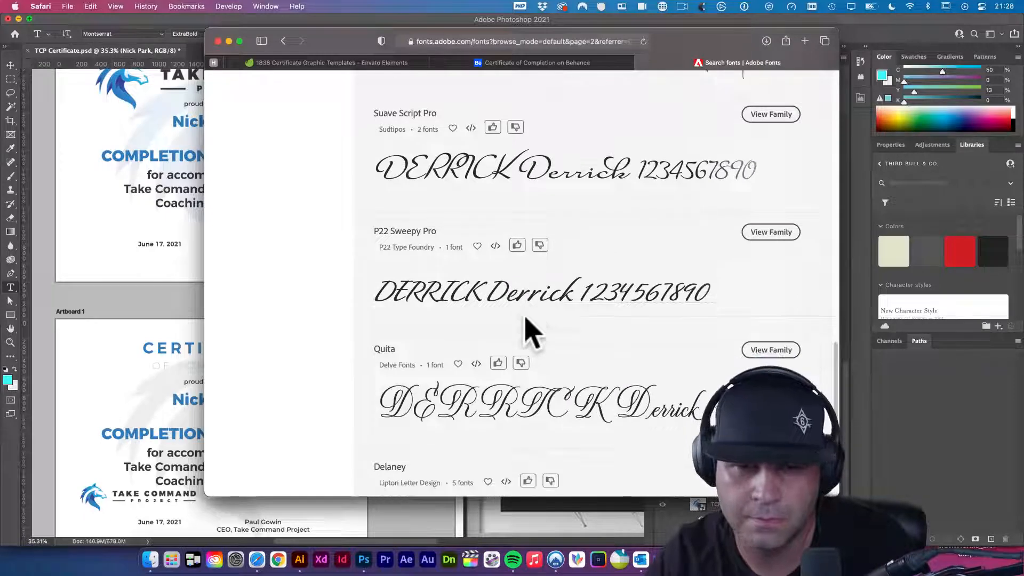
{"action": "scroll", "coordinate": [531, 330], "scroll_direction": "down", "scroll_amount": 1}
{"action": "left_click", "coordinate": [560, 406]}
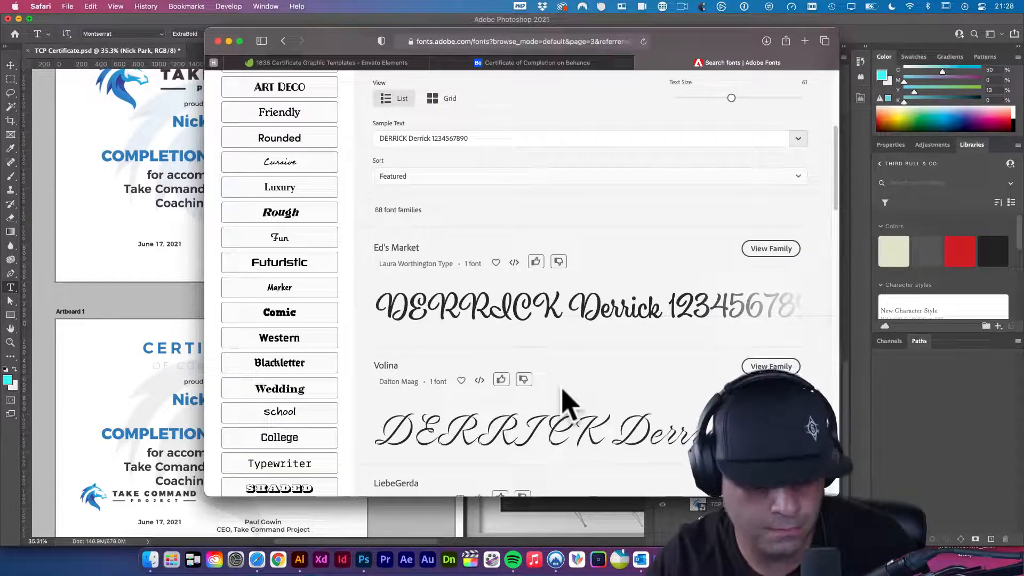
- Look through pages 3 and 4 of the results, continuing to page 5
{"action": "scroll", "coordinate": [568, 402], "scroll_direction": "down", "scroll_amount": 8}
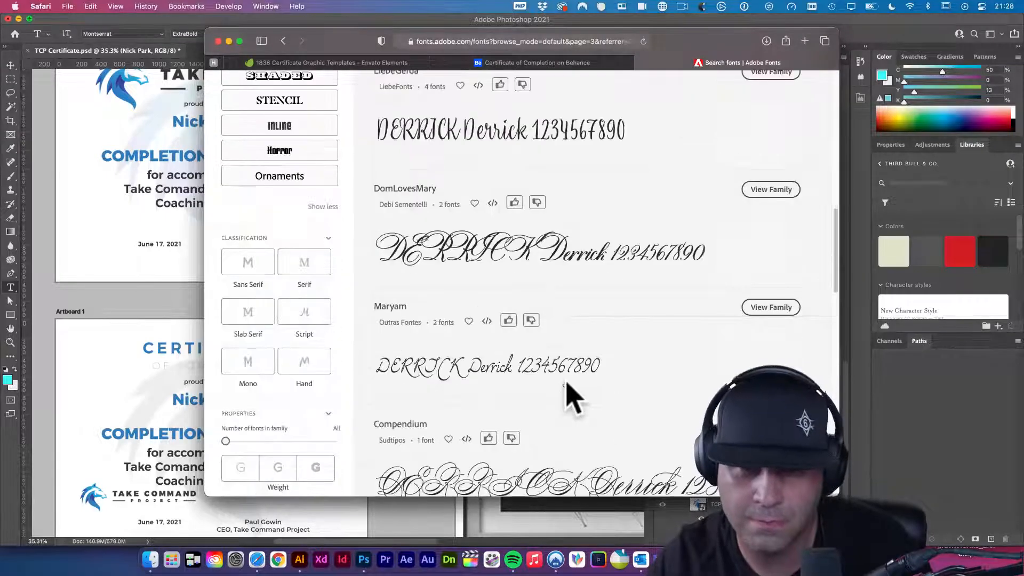
{"action": "scroll", "coordinate": [567, 400], "scroll_direction": "down", "scroll_amount": 7}
{"action": "scroll", "coordinate": [568, 400], "scroll_direction": "up", "scroll_amount": 2}
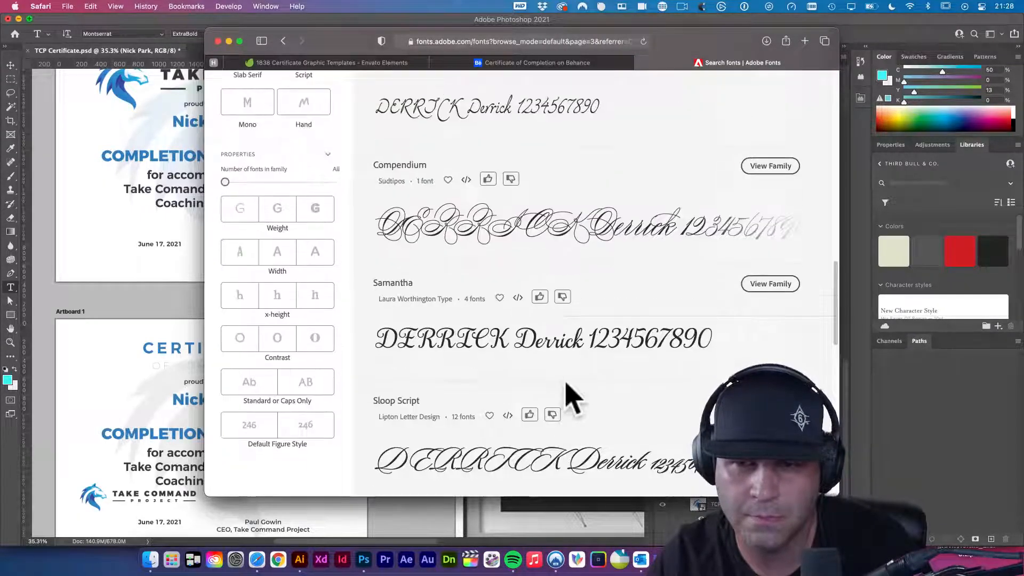
{"action": "scroll", "coordinate": [565, 320], "scroll_direction": "down", "scroll_amount": 10}
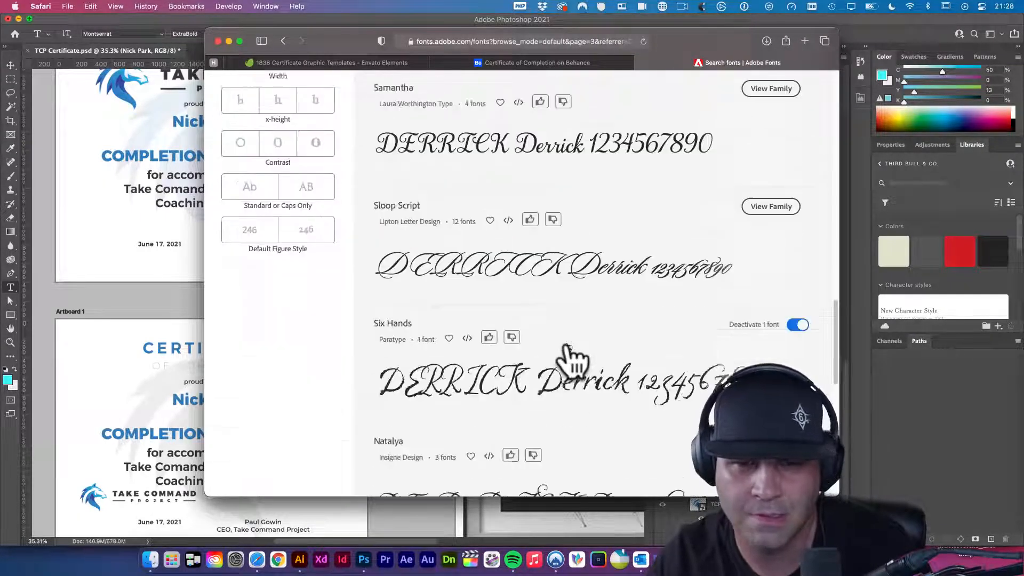
{"action": "scroll", "coordinate": [577, 363], "scroll_direction": "down", "scroll_amount": 3}
{"action": "left_click", "coordinate": [577, 367]}
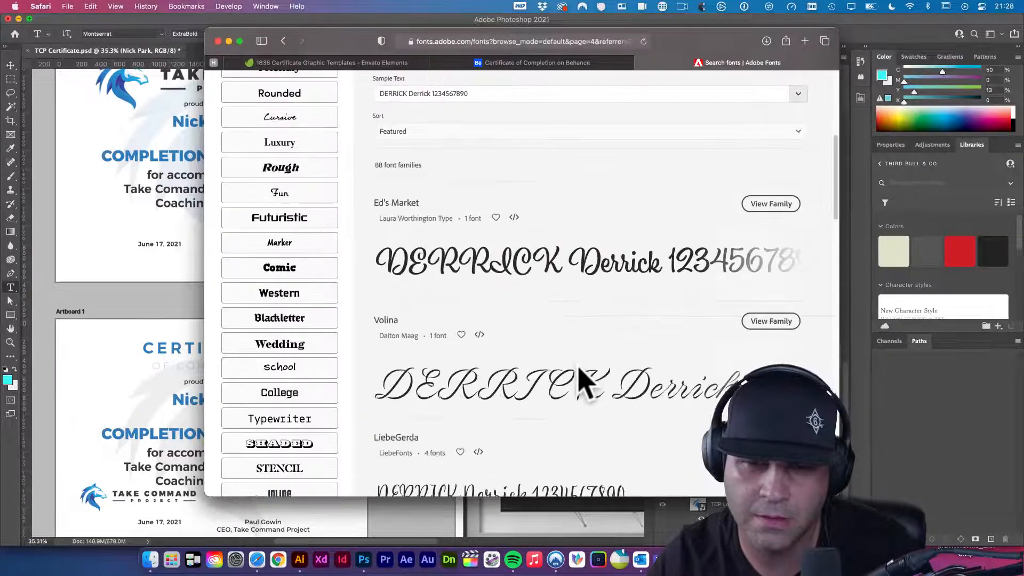
{"action": "scroll", "coordinate": [579, 368], "scroll_direction": "up", "scroll_amount": 1}
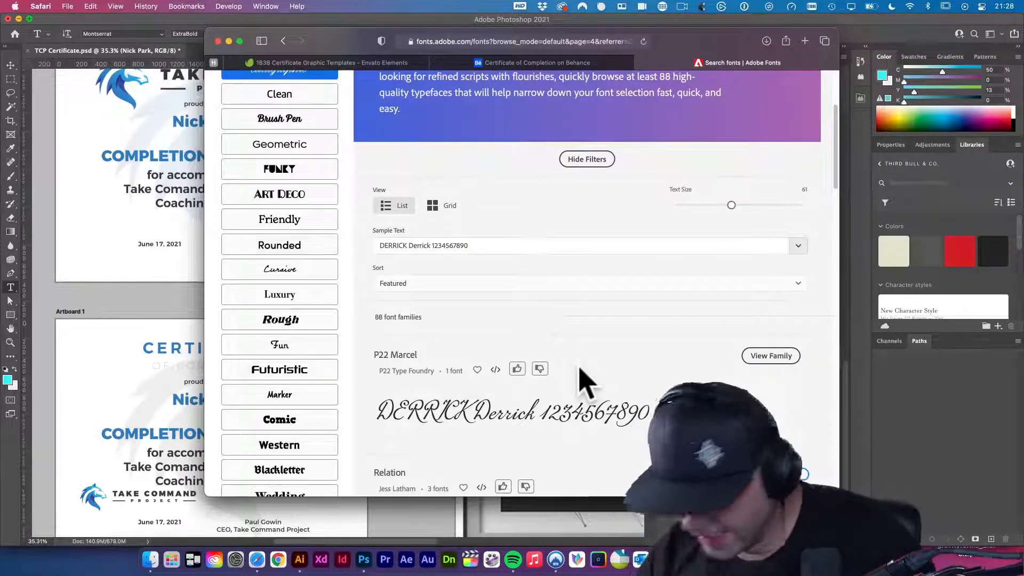
{"action": "scroll", "coordinate": [606, 376], "scroll_direction": "down", "scroll_amount": 5}
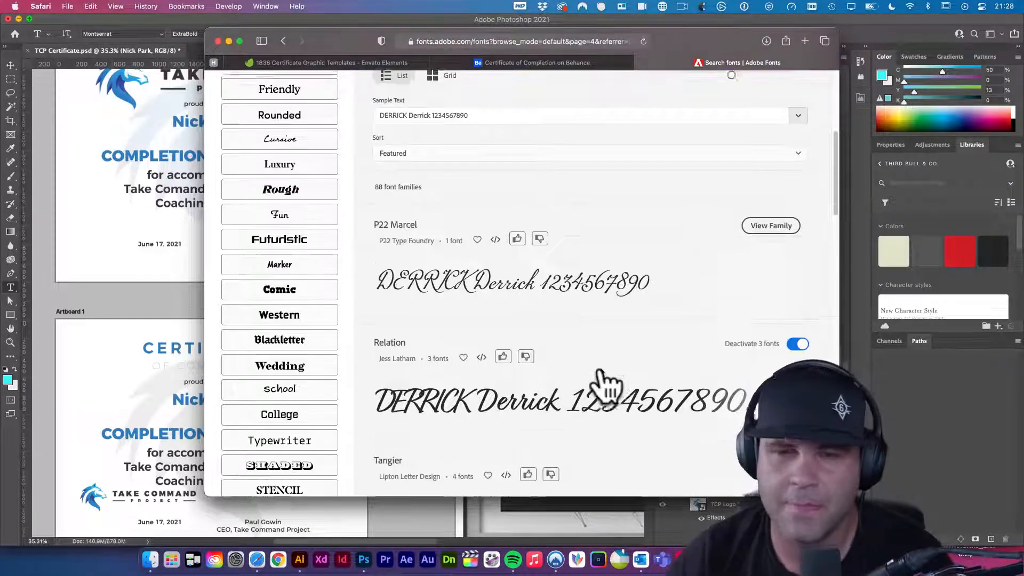
{"action": "scroll", "coordinate": [608, 373], "scroll_direction": "down", "scroll_amount": 15}
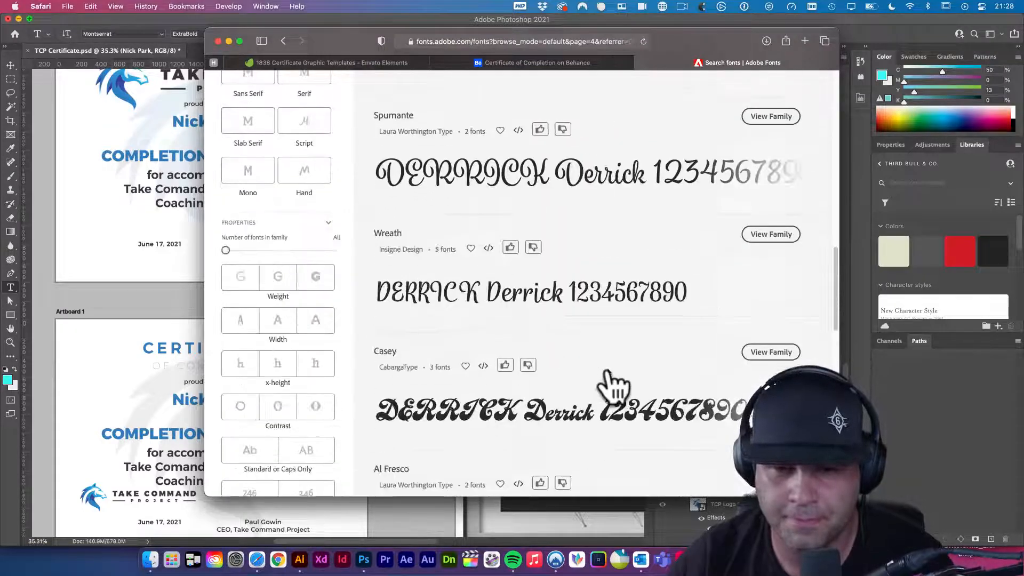
{"action": "scroll", "coordinate": [613, 387], "scroll_direction": "down", "scroll_amount": 15}
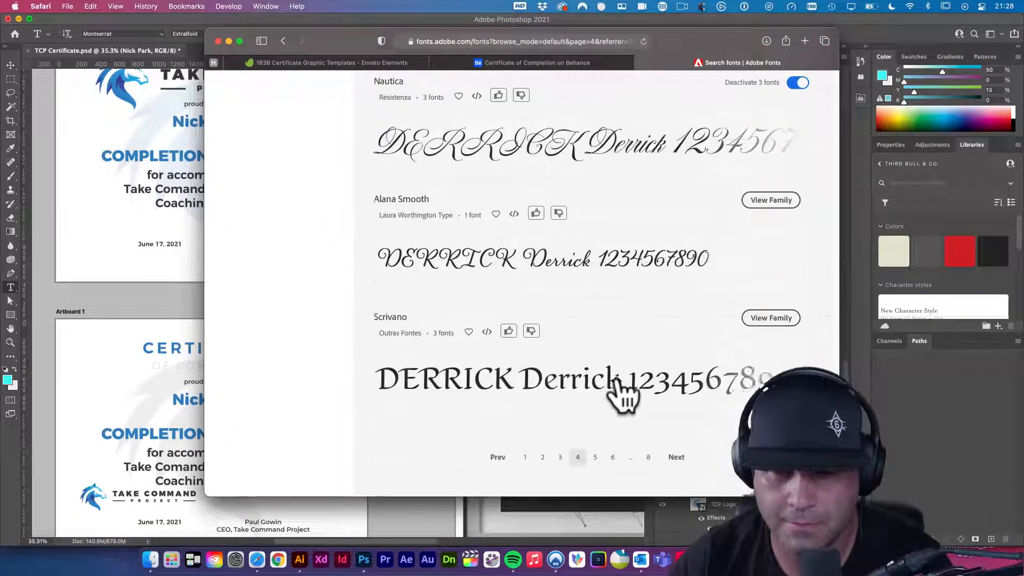
{"action": "left_click", "coordinate": [595, 266]}
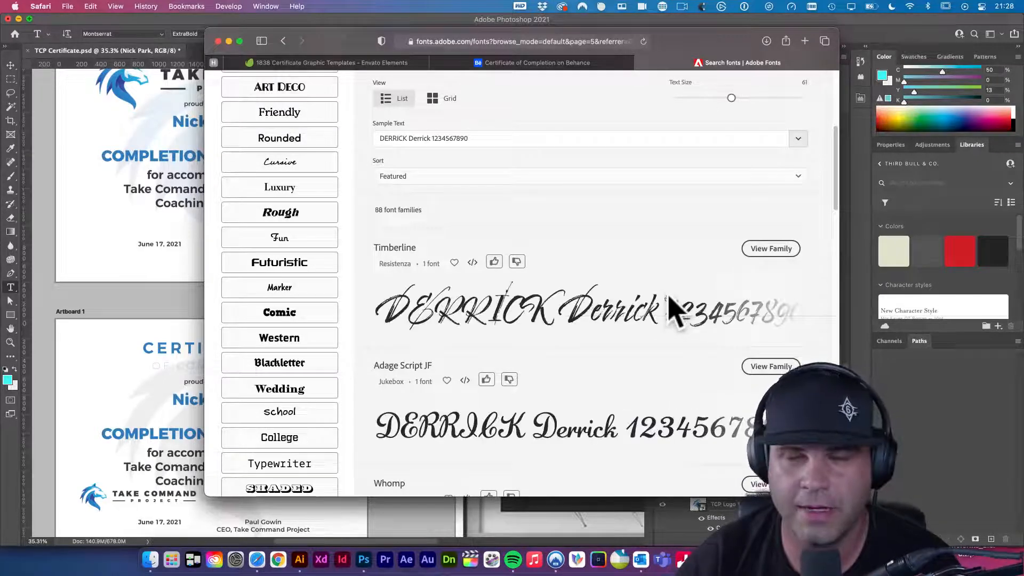
- Open the Timberline font family page and bring the certificate back to the front
{"action": "scroll", "coordinate": [670, 343], "scroll_direction": "down", "scroll_amount": 4}
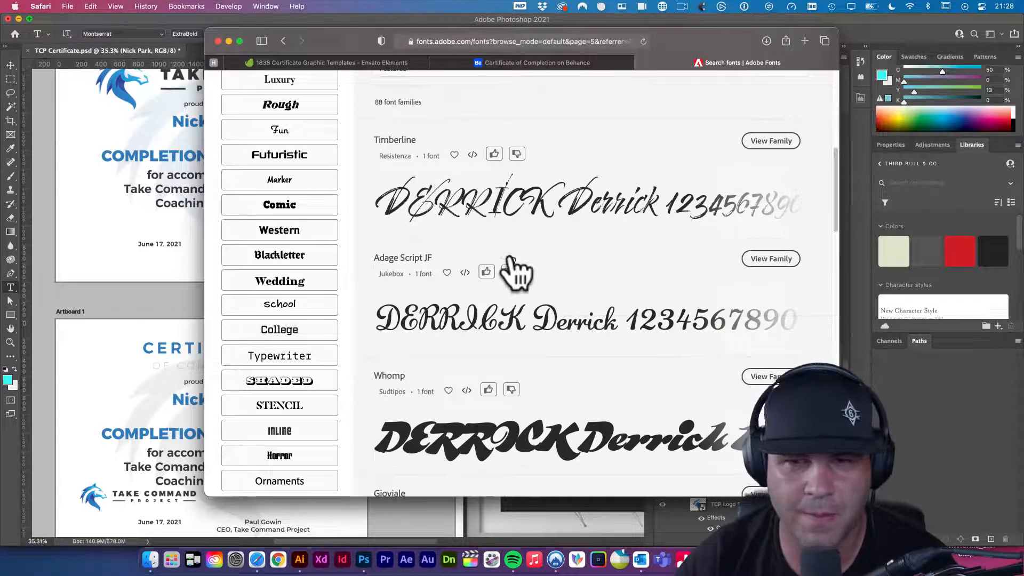
{"action": "left_click", "coordinate": [538, 207]}
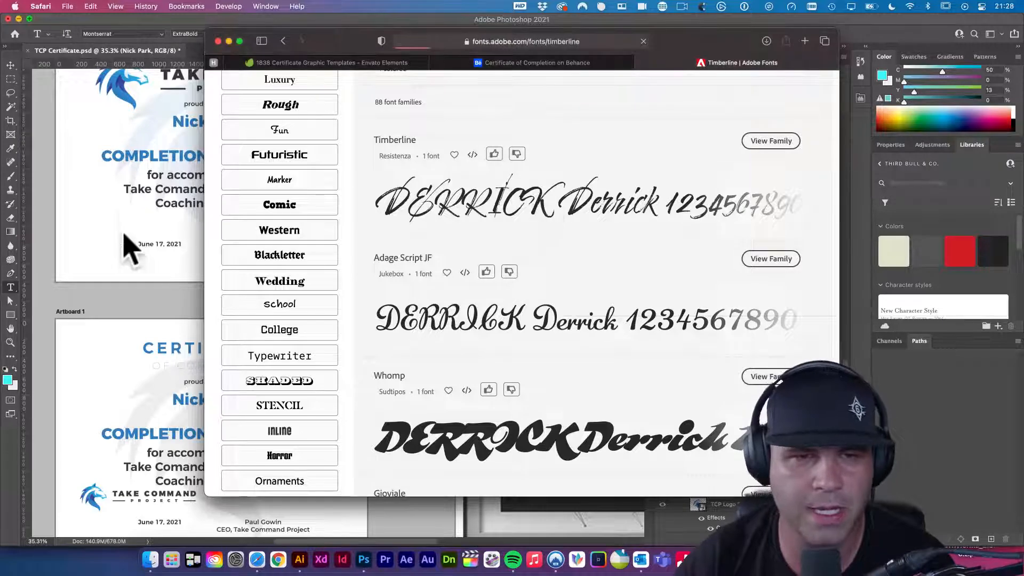
{"action": "left_click", "coordinate": [118, 219]}
- Copy the recipient name from the certificate and paste it as Timberline's sample text
{"action": "left_click", "coordinate": [228, 124]}
{"action": "double_click", "coordinate": [230, 123]}
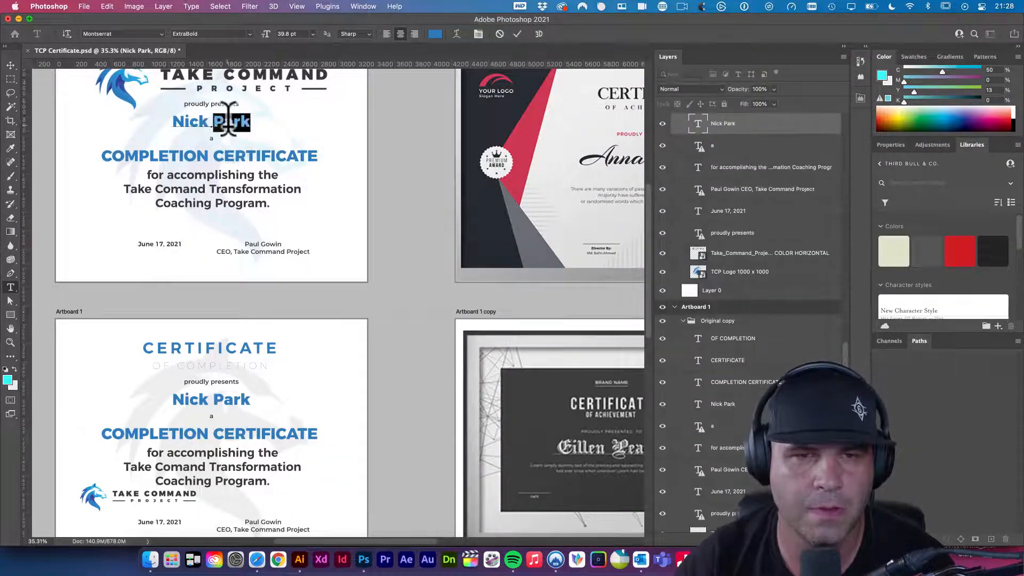
{"action": "triple_click", "coordinate": [195, 113]}
{"action": "key", "text": "super+c"}
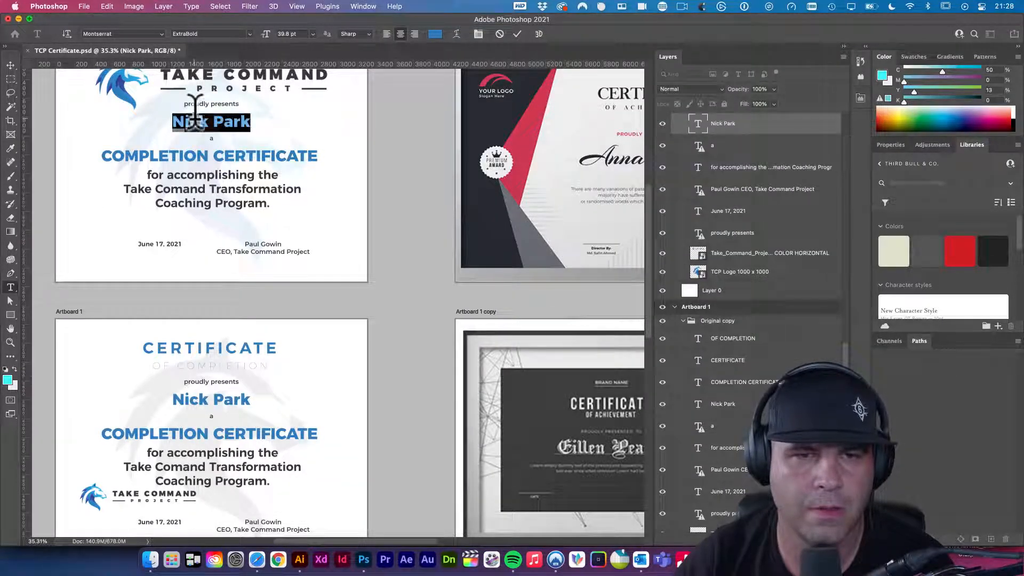
{"action": "left_click", "coordinate": [258, 560]}
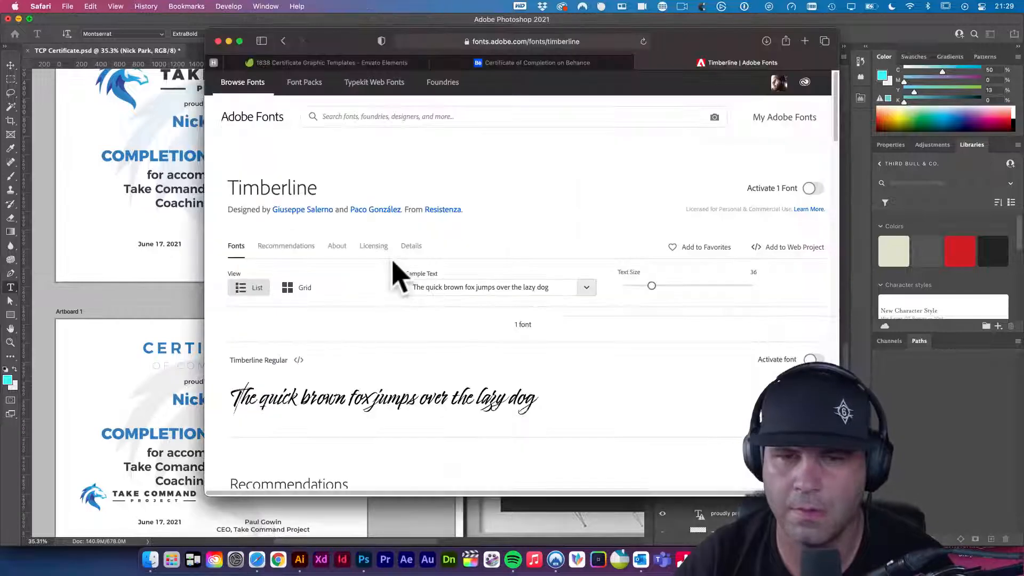
{"action": "triple_click", "coordinate": [455, 286]}
{"action": "key", "text": "super+v"}
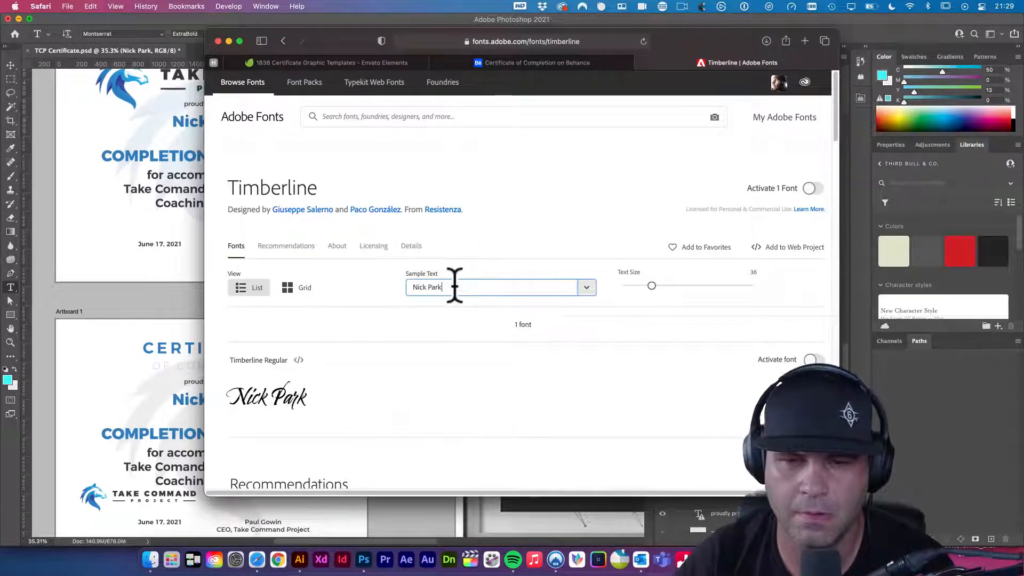
{"action": "scroll", "coordinate": [525, 320], "scroll_direction": "down", "scroll_amount": 1}
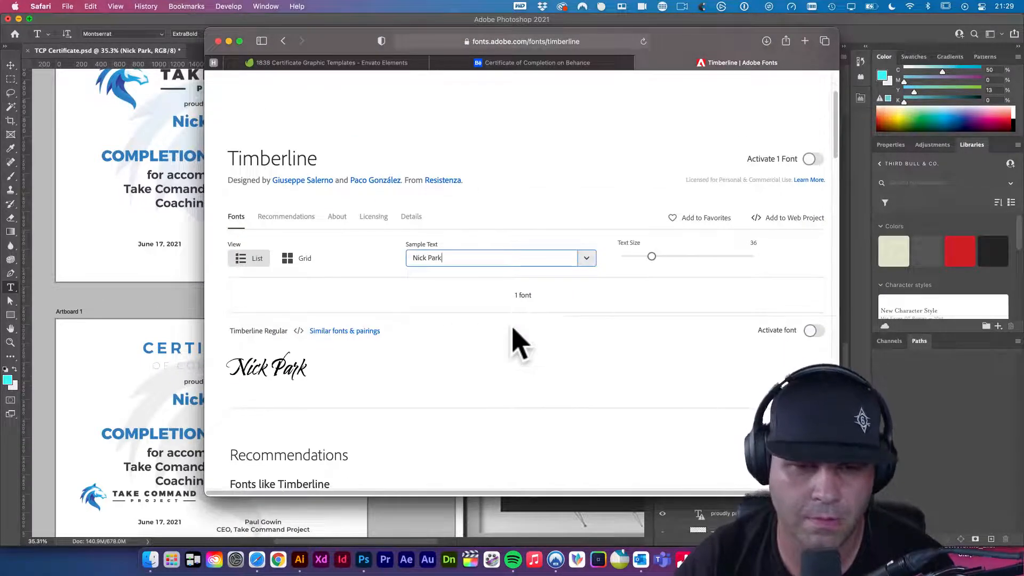
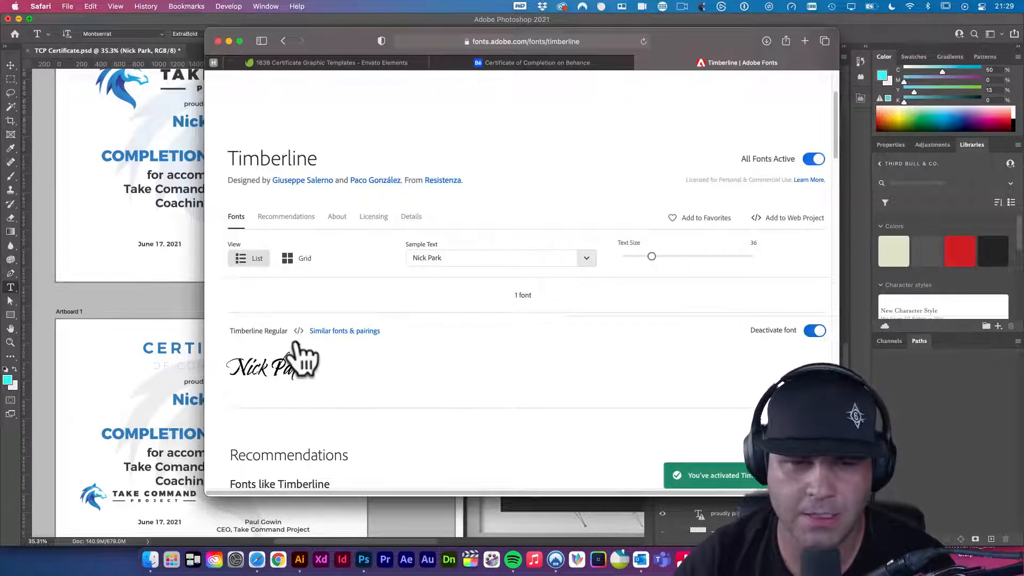
- Return to the Photoshop certificate document now that Timberline is activated
{"action": "left_click", "coordinate": [142, 261]}
{"action": "scroll", "coordinate": [223, 197], "scroll_direction": "up", "scroll_amount": 4}
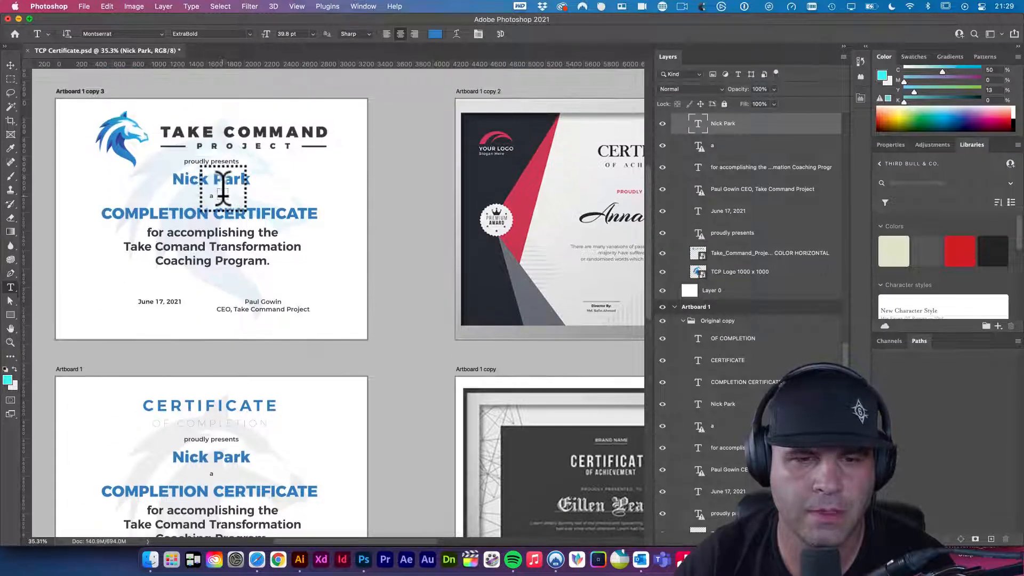
{"action": "scroll", "coordinate": [223, 197], "scroll_direction": "down", "scroll_amount": 10}
{"action": "double_click", "coordinate": [225, 199]}
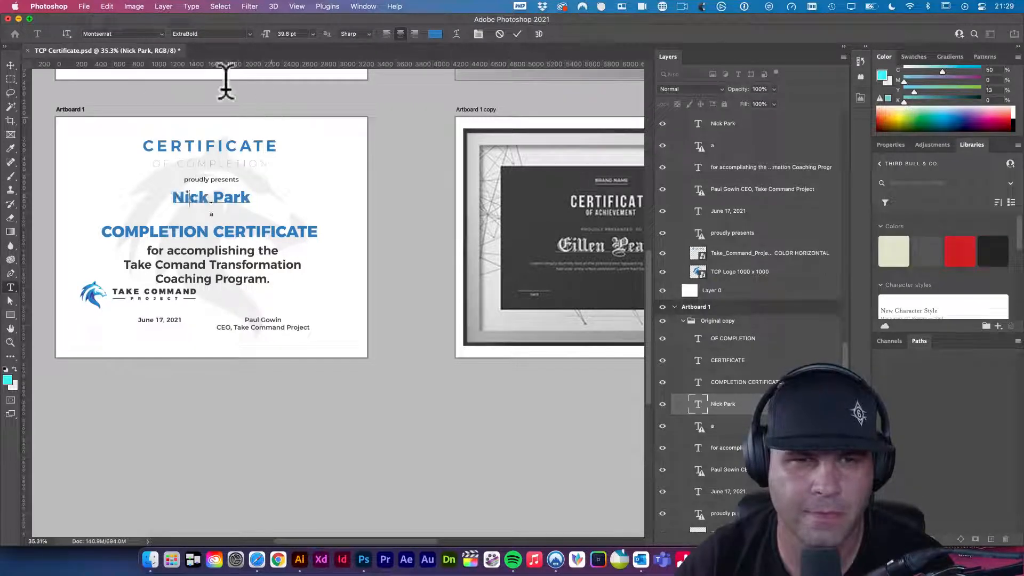
{"action": "left_click", "coordinate": [141, 34]}
{"action": "type", "text": "TIMBERLINE"}
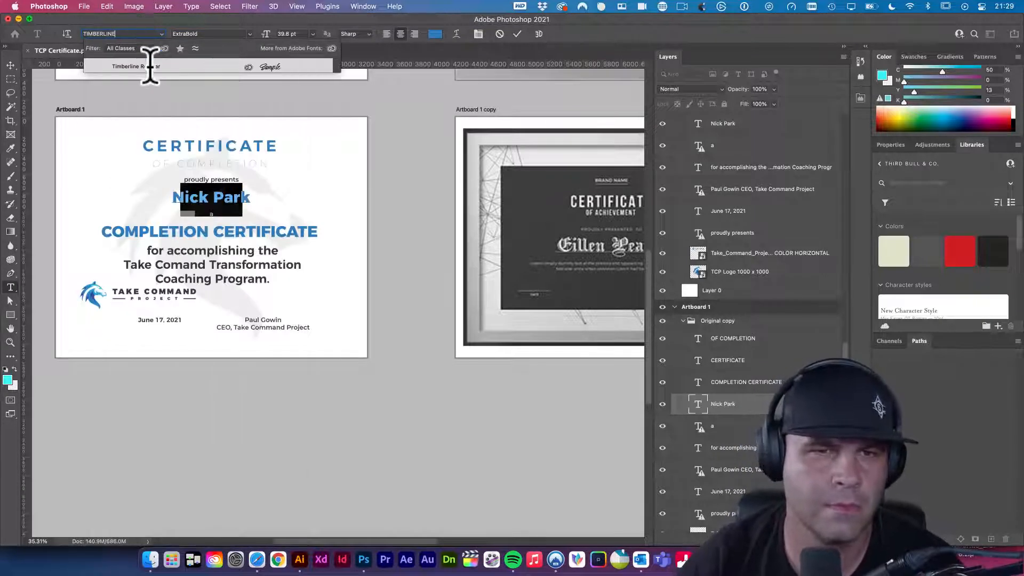
{"action": "key", "text": "Return"}
{"action": "left_click", "coordinate": [10, 65]}
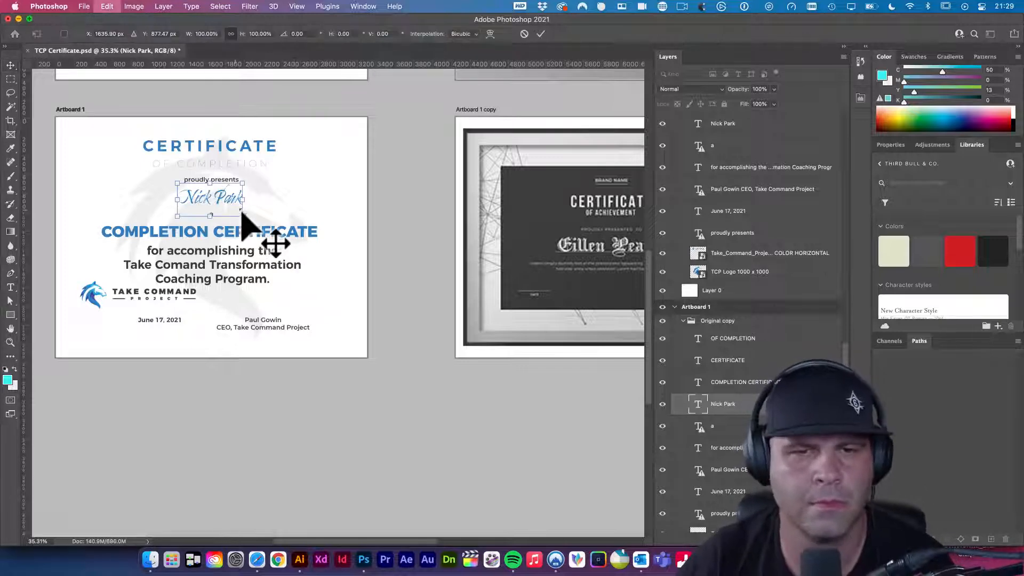
{"action": "key", "text": "super+t"}
{"action": "left_click_drag", "start_coordinate": [244, 205], "coordinate": [270, 239]}
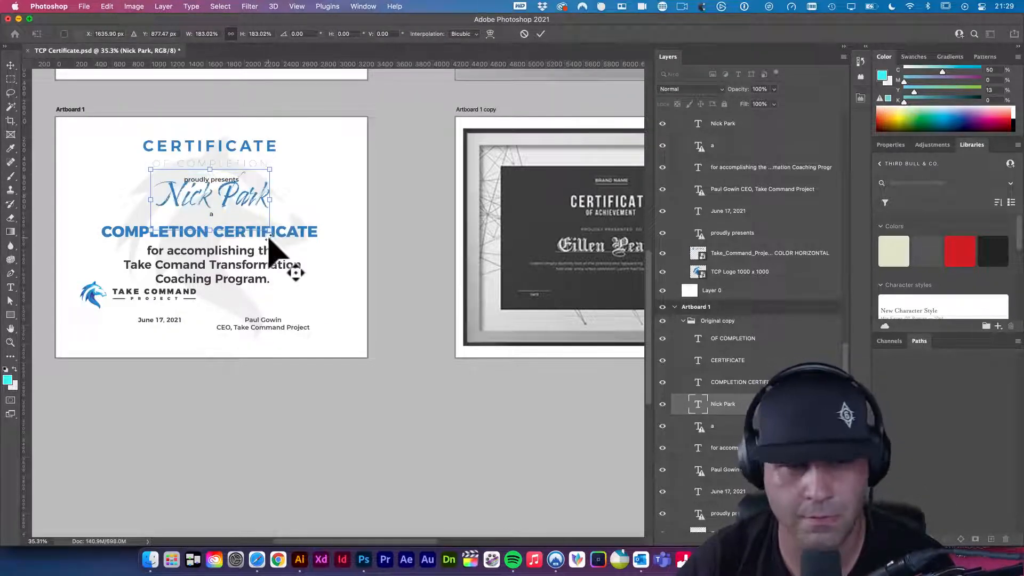
{"action": "key", "text": "Return"}
{"action": "scroll", "coordinate": [288, 272], "scroll_direction": "up", "scroll_amount": 5}
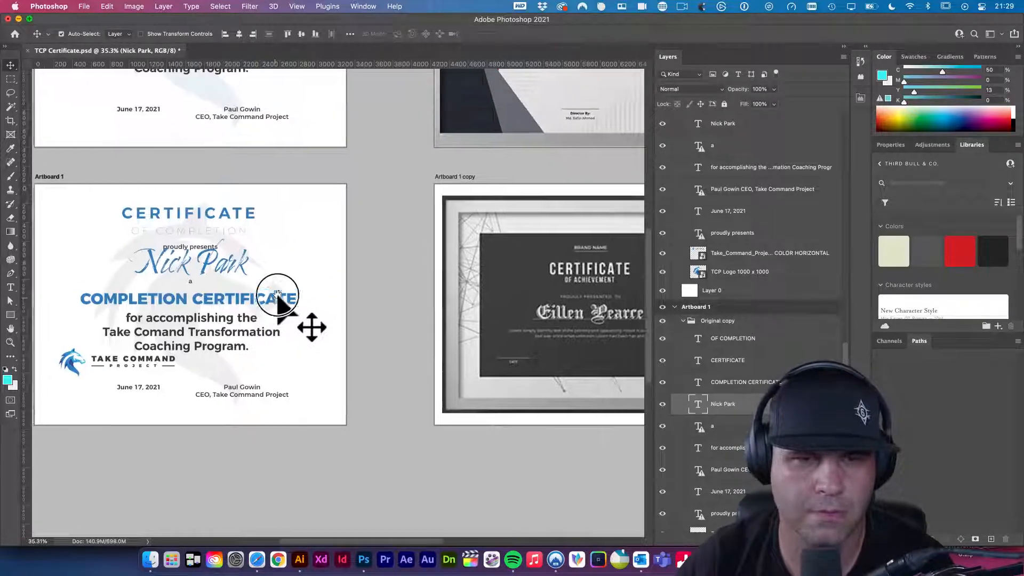
{"action": "left_click_drag", "start_coordinate": [233, 230], "coordinate": [284, 260]}
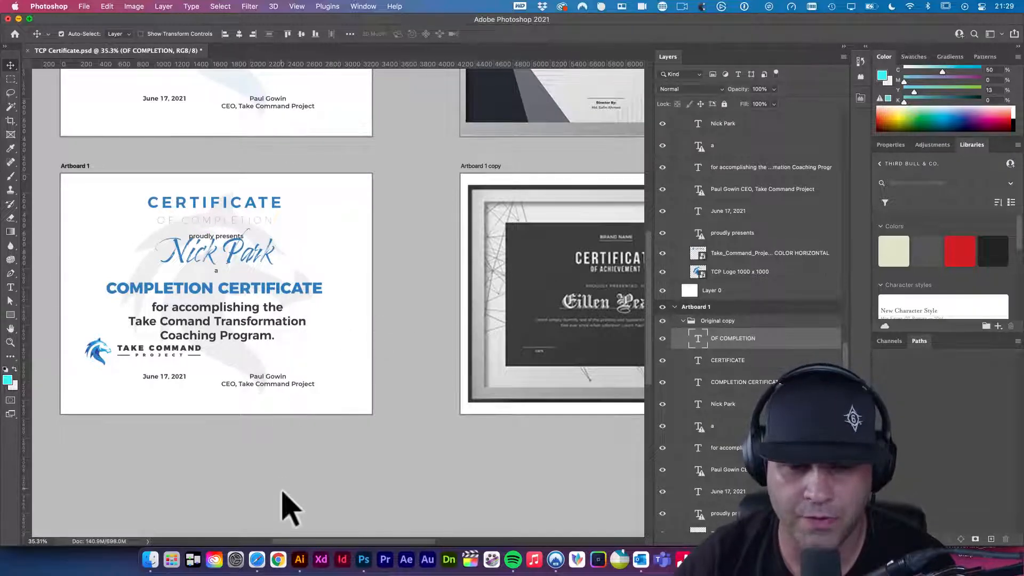
{"action": "left_click", "coordinate": [299, 559]}
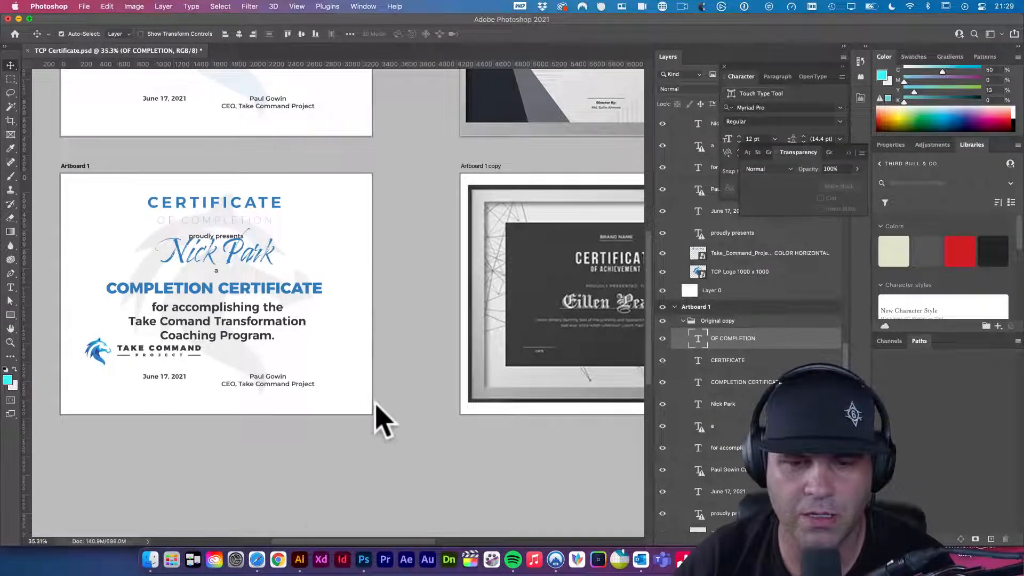
{"action": "left_click", "coordinate": [301, 559]}
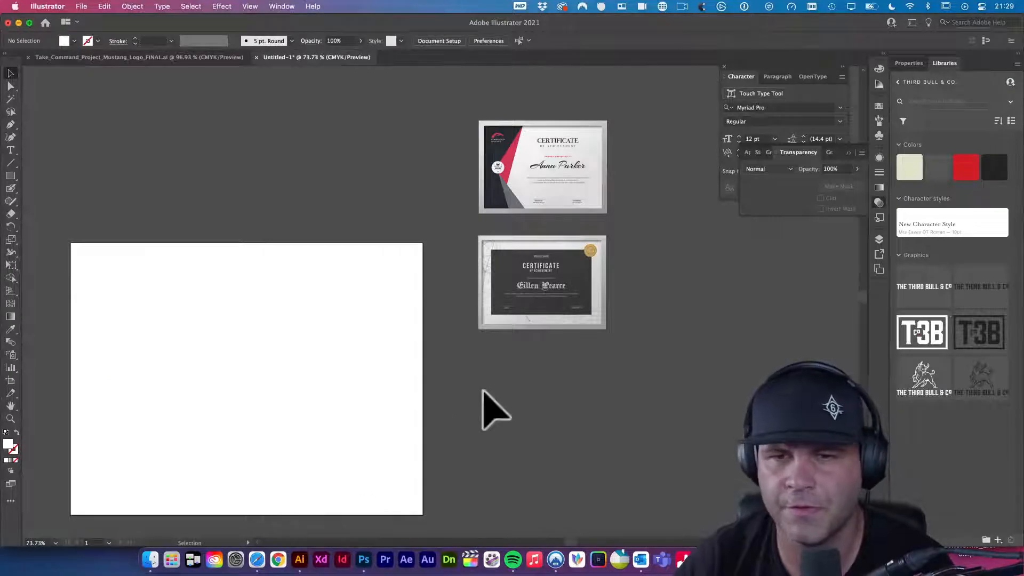
- Zoom into the Mustang logo guide's Brand Details and screenshot the colour swatch column
{"action": "left_click", "coordinate": [197, 58]}
{"action": "left_click_drag", "start_coordinate": [470, 242], "coordinate": [522, 287]}
{"action": "scroll", "coordinate": [518, 312], "scroll_direction": "up", "scroll_amount": 2}
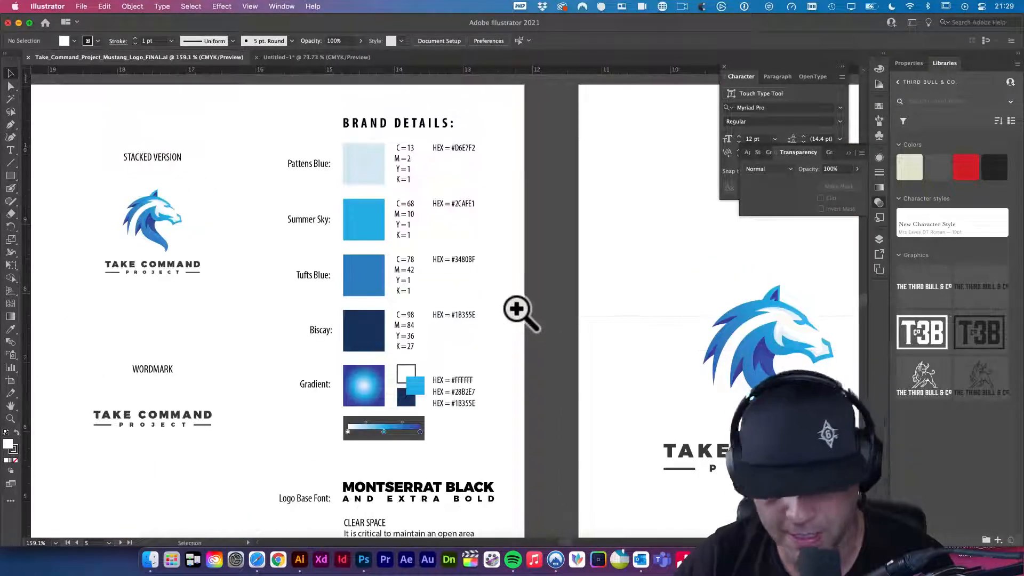
{"action": "key", "text": "shift+super+4"}
{"action": "left_click_drag", "start_coordinate": [312, 150], "coordinate": [424, 250]}
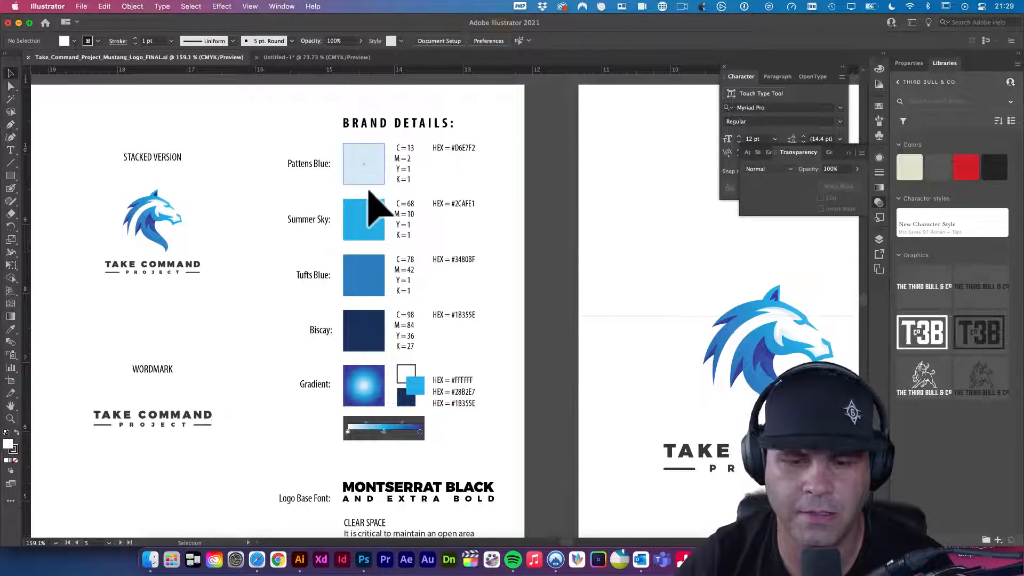
{"action": "key", "text": "shift+super+4"}
{"action": "left_click_drag", "start_coordinate": [338, 140], "coordinate": [393, 357]}
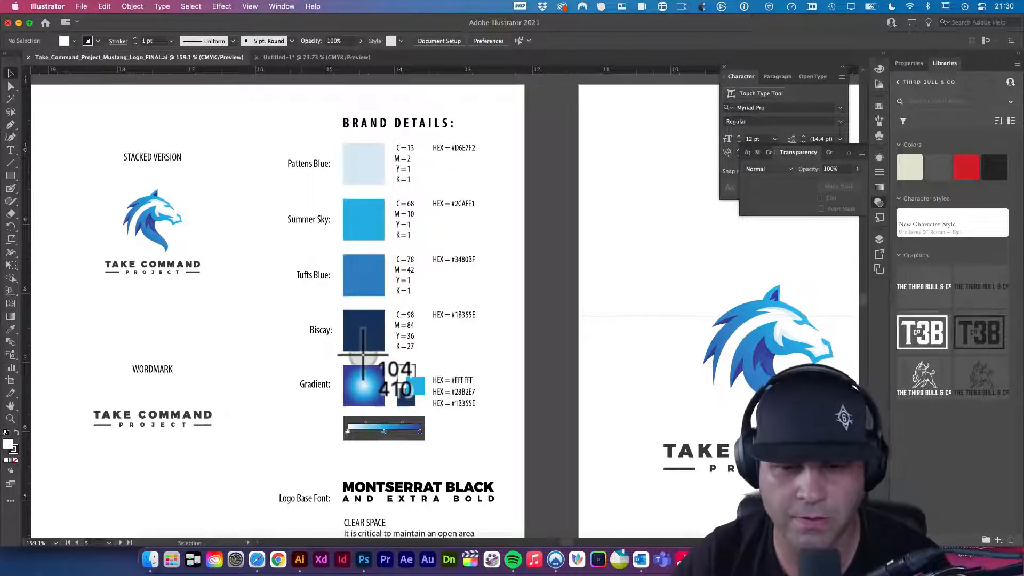
- Force quit After Effects and switch back to Photoshop
{"action": "left_click", "coordinate": [363, 534]}
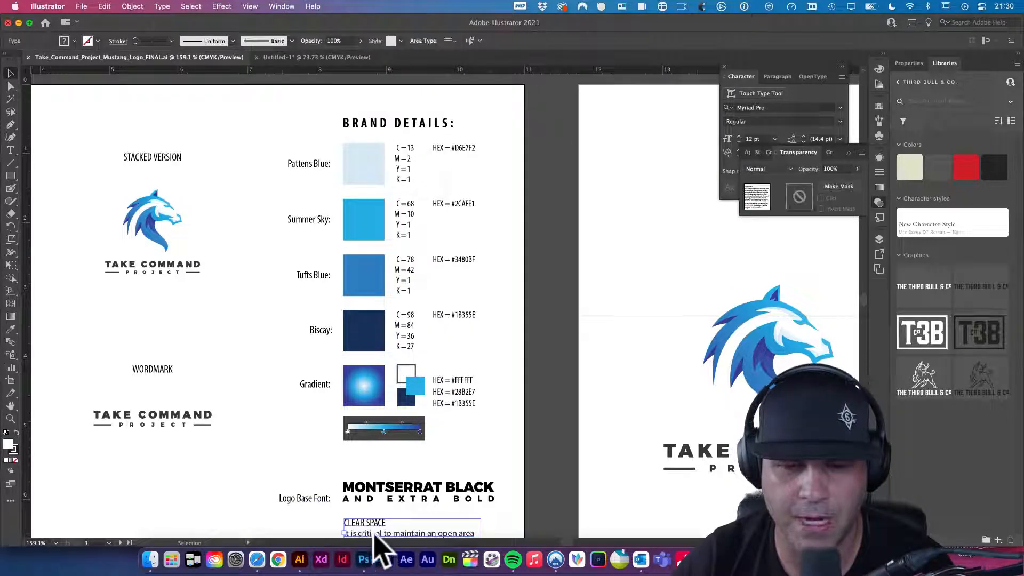
{"action": "right_click", "coordinate": [403, 562]}
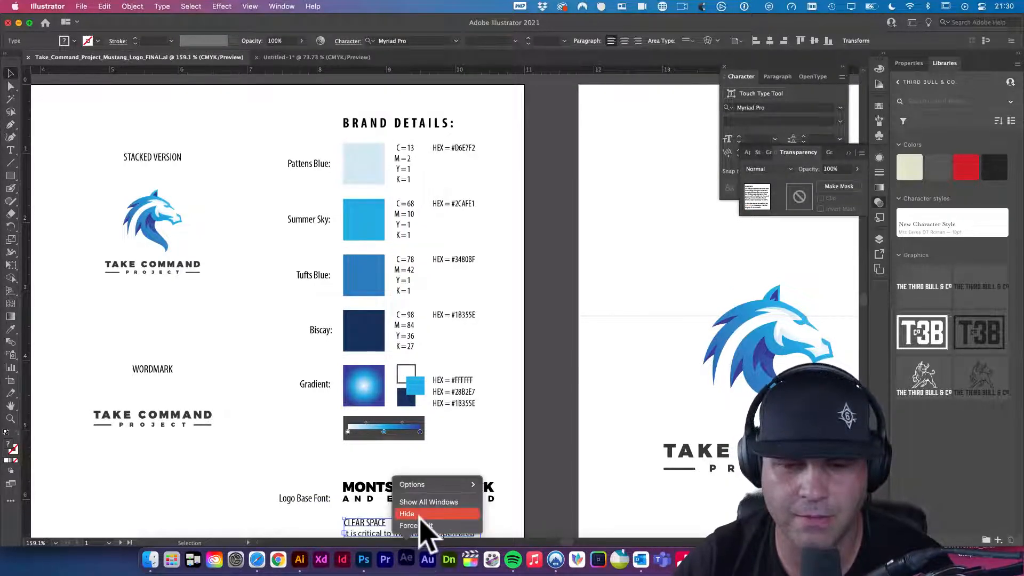
{"action": "left_click", "coordinate": [416, 525]}
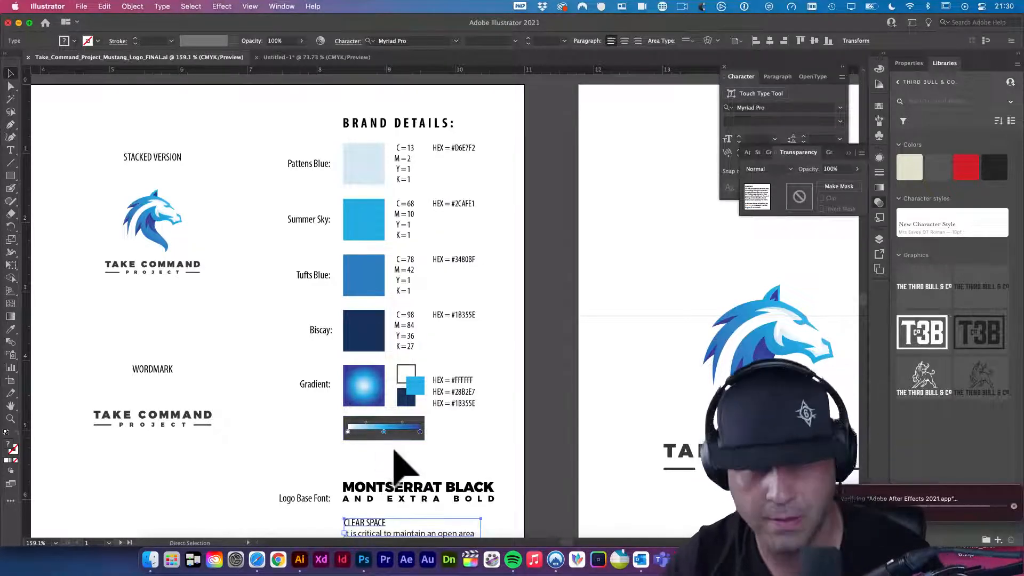
{"action": "key", "text": "super+Tab"}
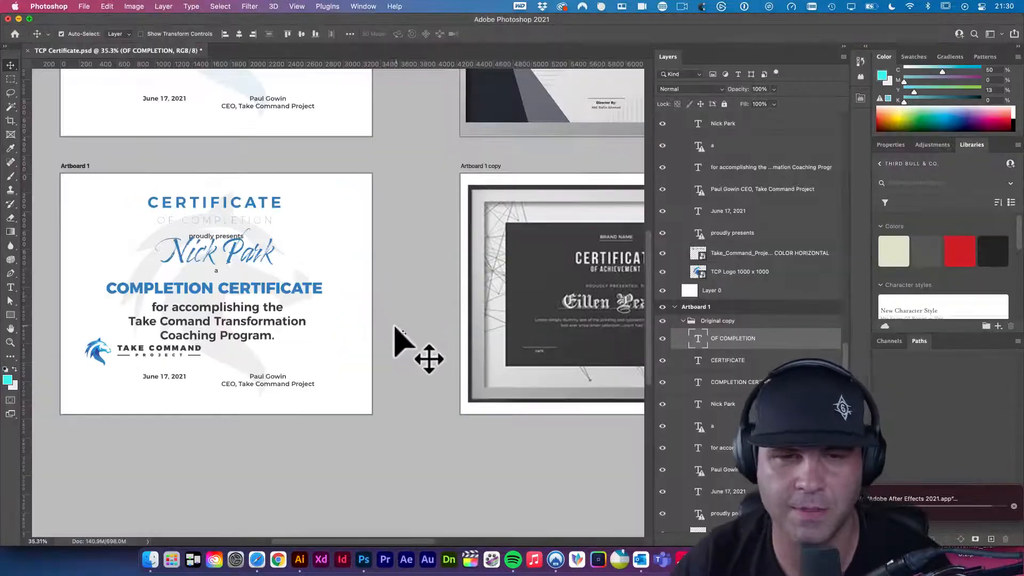
- Paste the swatch screenshot, bring its layer to the top, and move it to the upper left
{"action": "left_click", "coordinate": [111, 245]}
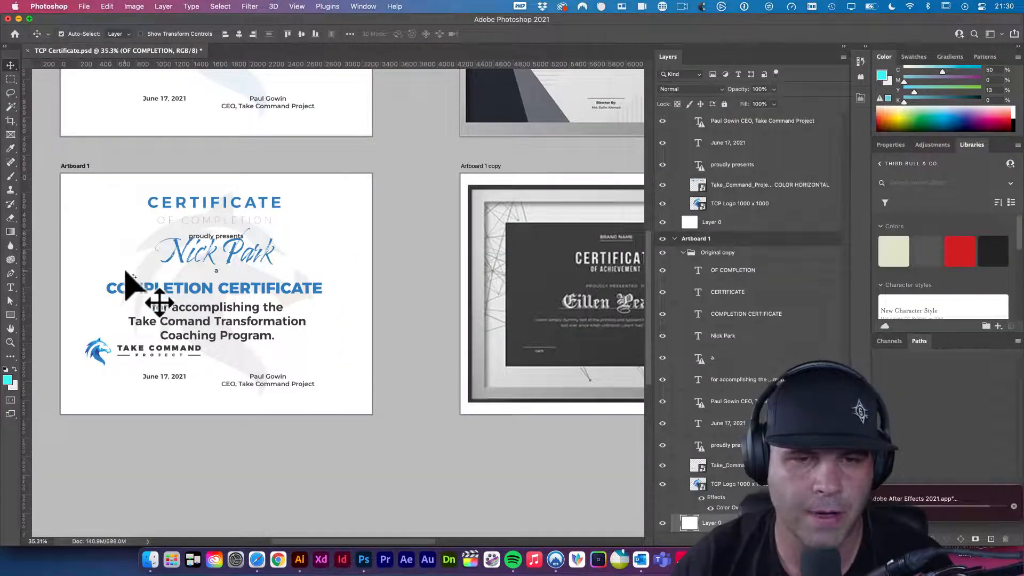
{"action": "key", "text": "super+v"}
{"action": "left_click", "coordinate": [183, 260]}
{"action": "left_click_drag", "start_coordinate": [183, 260], "coordinate": [309, 276]}
{"action": "key", "text": "shift+super+]"}
{"action": "key", "text": "shift+super+]"}
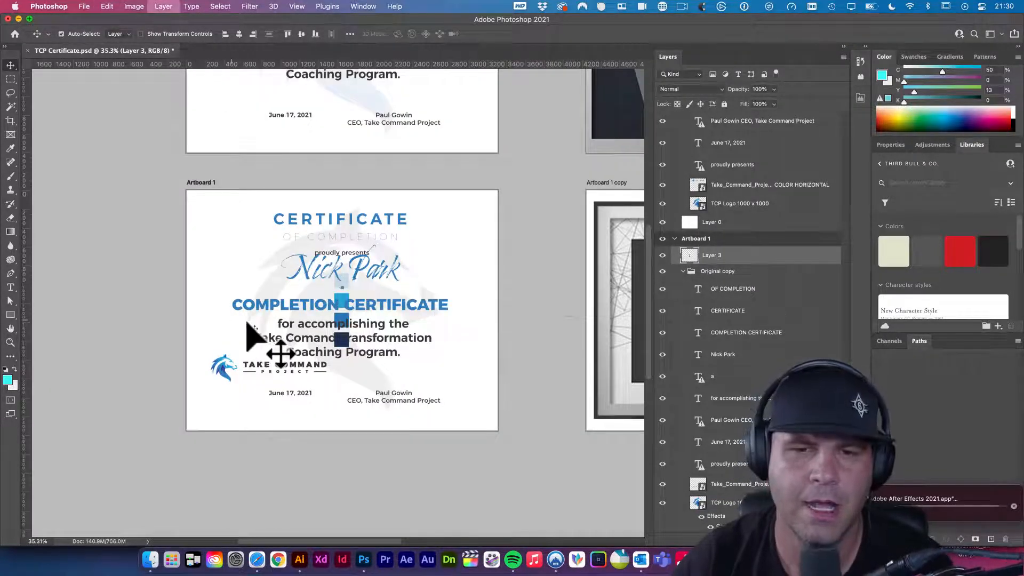
{"action": "left_click_drag", "start_coordinate": [344, 288], "coordinate": [214, 218]}
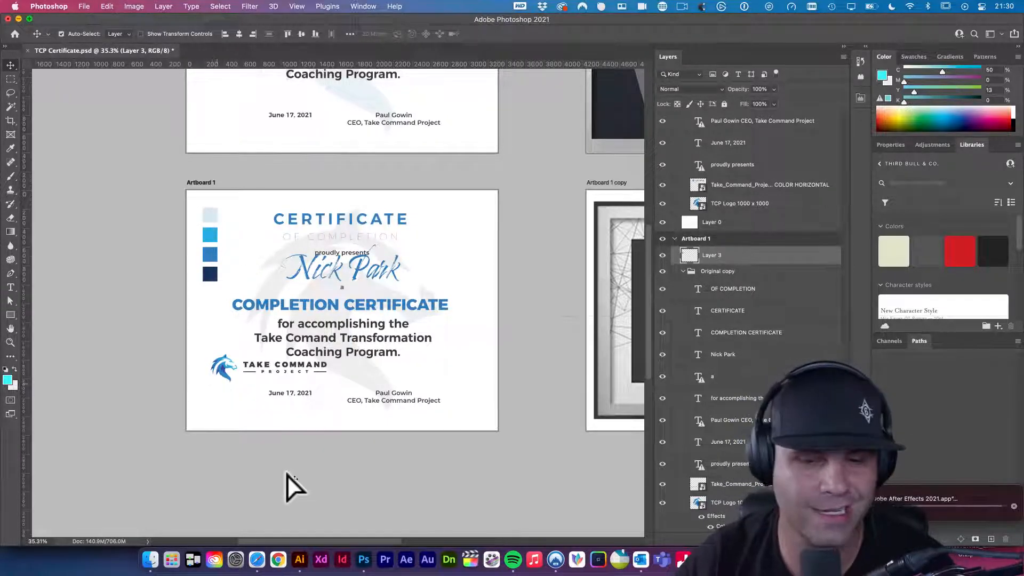
- Copy the Pattens Blue, Summer Sky and Tufts Blue swatches from Illustrator and paste them as a Smart Object
{"action": "left_click", "coordinate": [304, 562]}
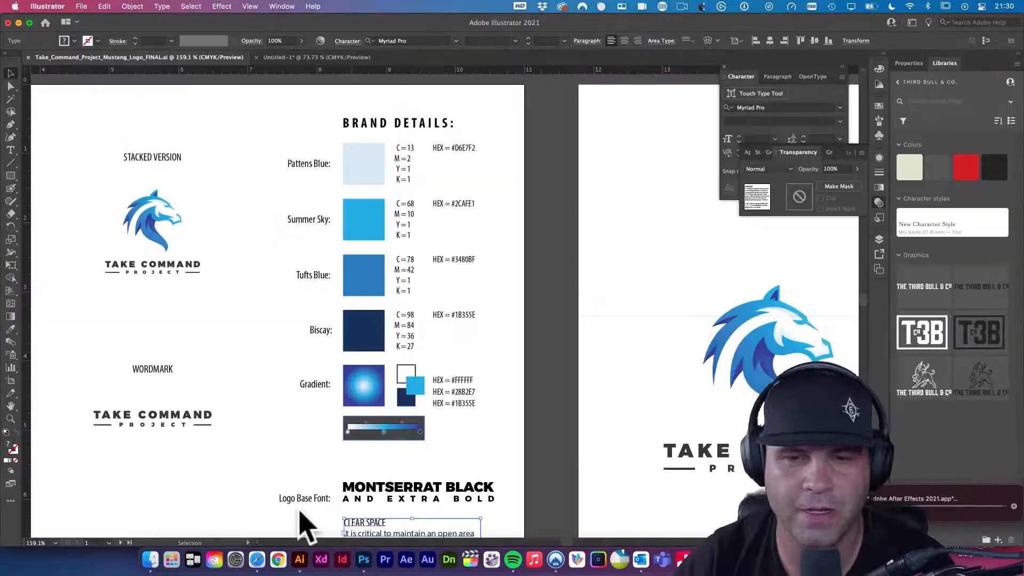
{"action": "left_click", "coordinate": [374, 170]}
{"action": "left_click", "coordinate": [379, 219], "text": "shift"}
{"action": "left_click", "coordinate": [373, 275], "text": "shift"}
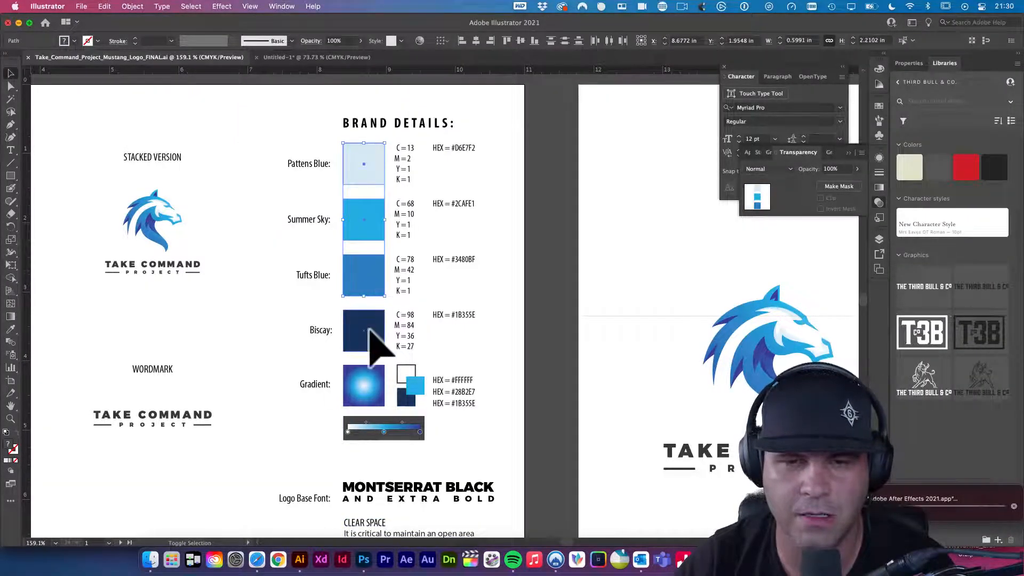
{"action": "key", "text": "super+c"}
{"action": "left_click", "coordinate": [365, 564]}
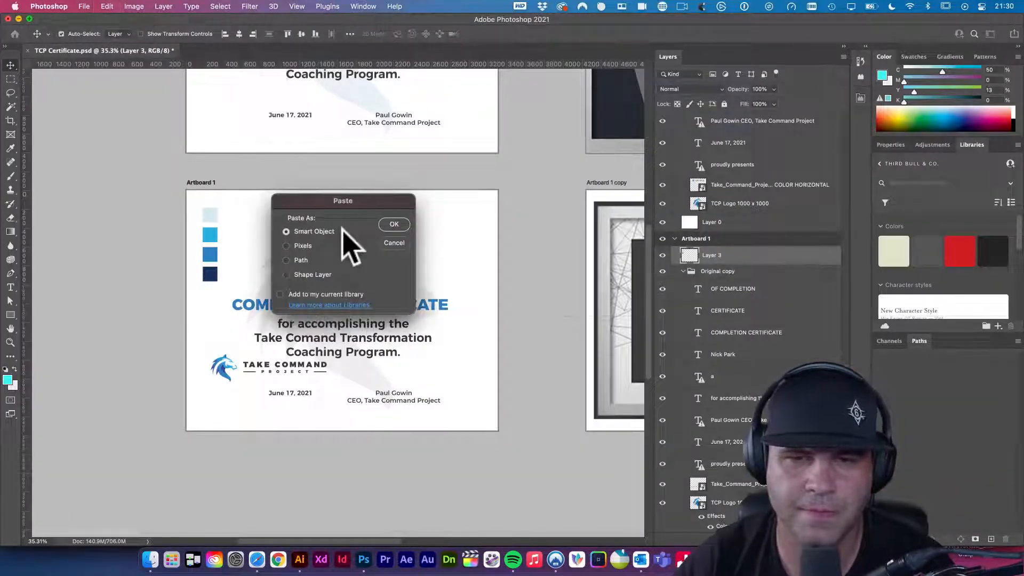
{"action": "left_click", "coordinate": [394, 224]}
{"action": "left_click_drag", "start_coordinate": [346, 291], "coordinate": [231, 219]}
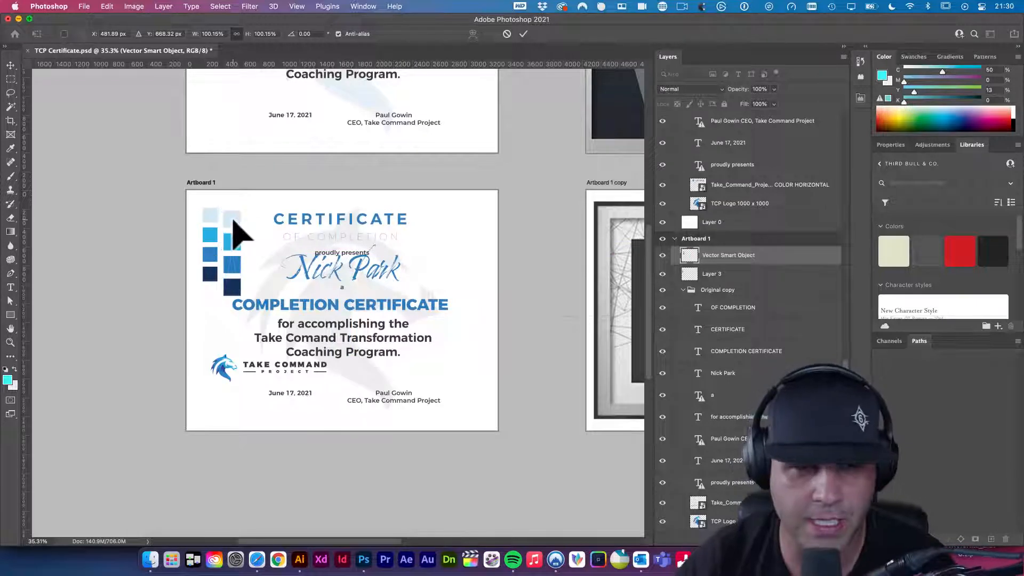
{"action": "key", "text": "Return"}
- Delete the screenshot layer, move the vector swatches to the upper-left edge, and save
{"action": "left_click", "coordinate": [206, 216]}
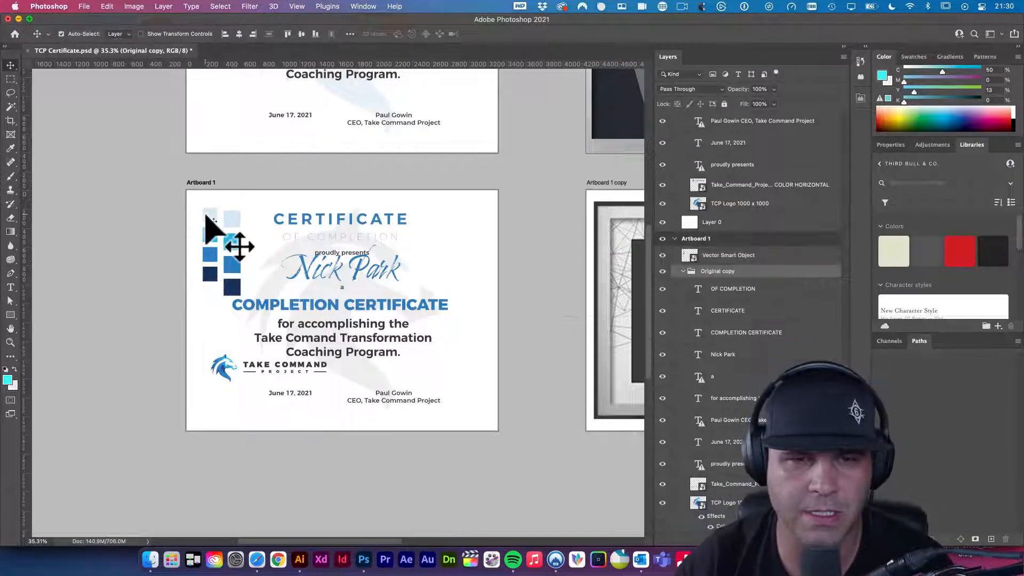
{"action": "key", "text": "Delete"}
{"action": "left_click_drag", "start_coordinate": [199, 216], "coordinate": [168, 201]}
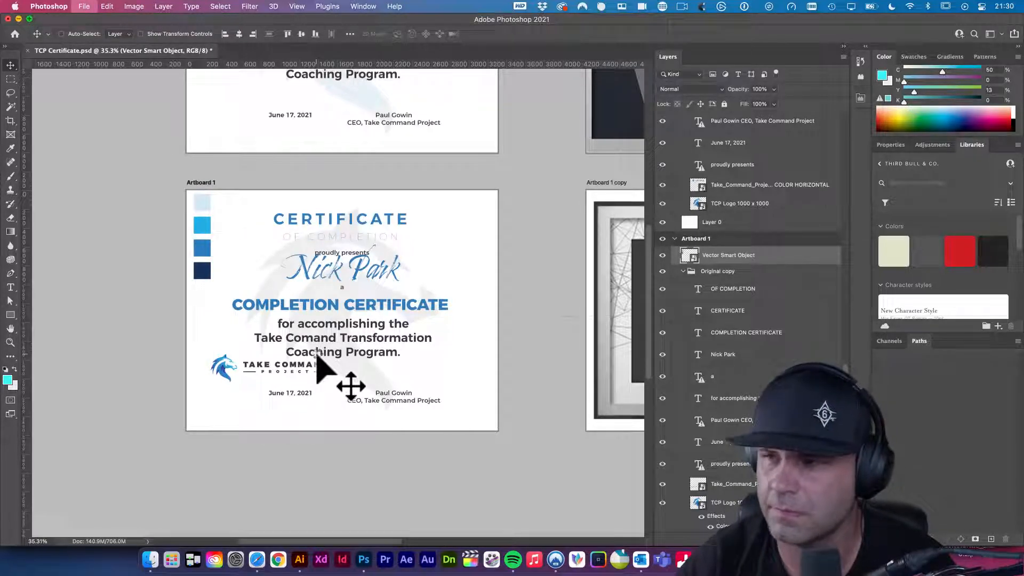
{"action": "key", "text": "super+s"}
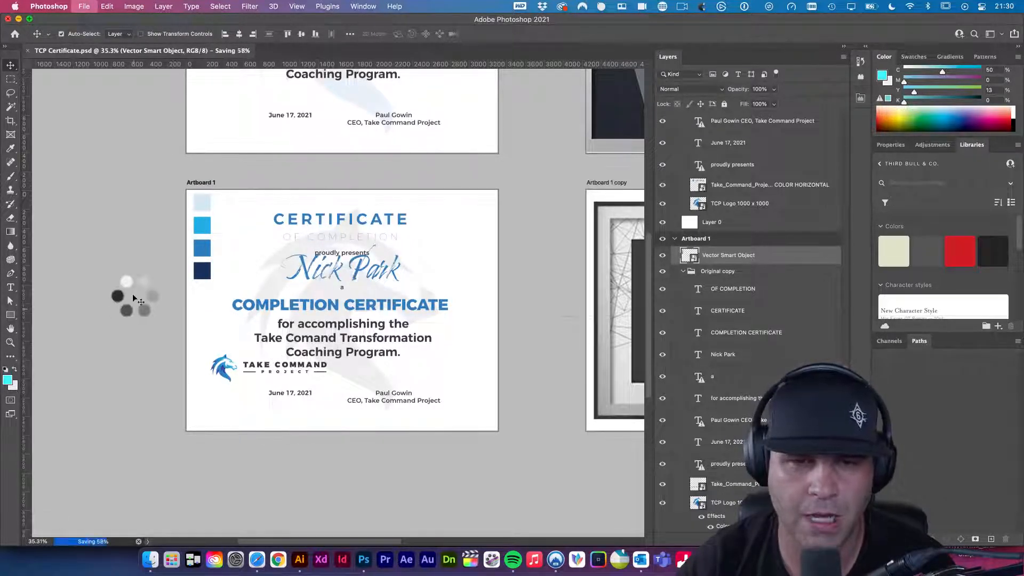
{"action": "left_click", "coordinate": [336, 235]}
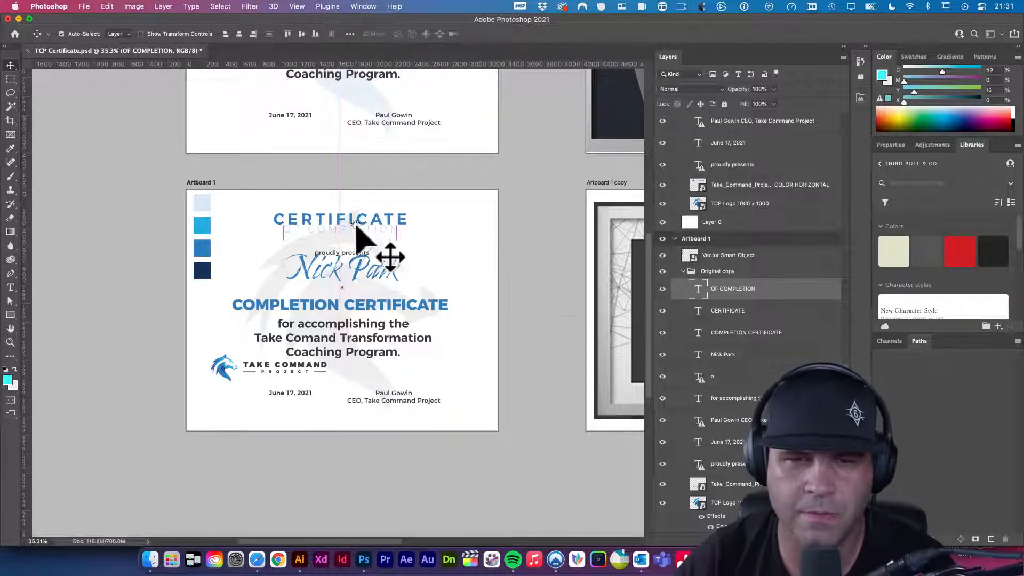
{"action": "left_click_drag", "start_coordinate": [368, 263], "coordinate": [369, 264]}
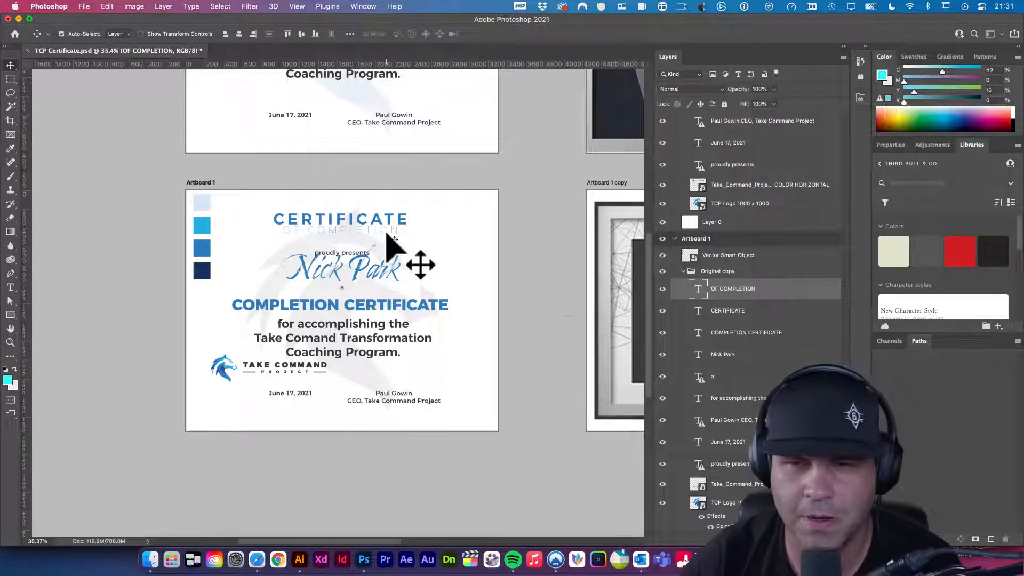
{"action": "left_click", "coordinate": [349, 290]}
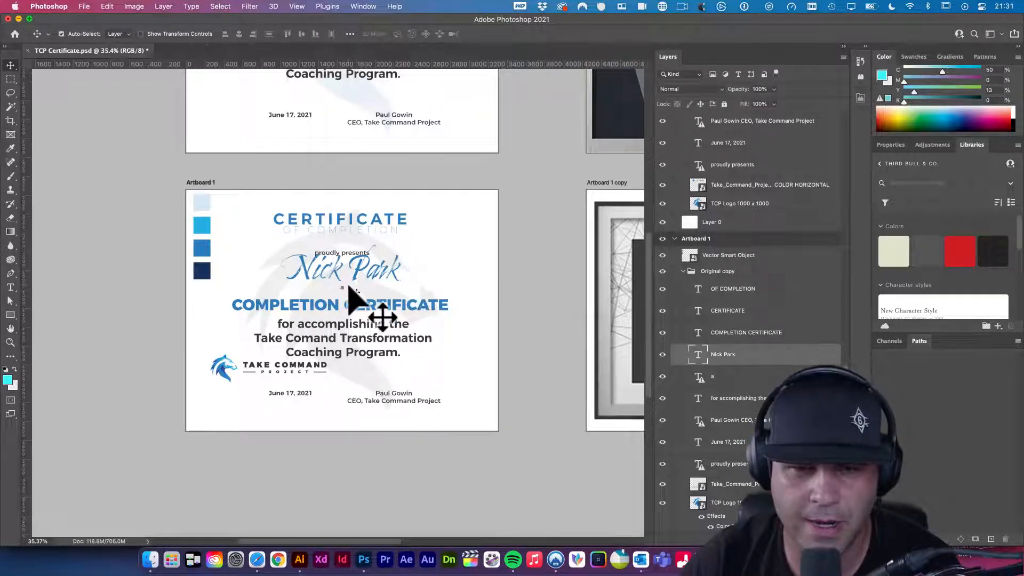
{"action": "left_click_drag", "start_coordinate": [471, 314], "coordinate": [507, 324]}
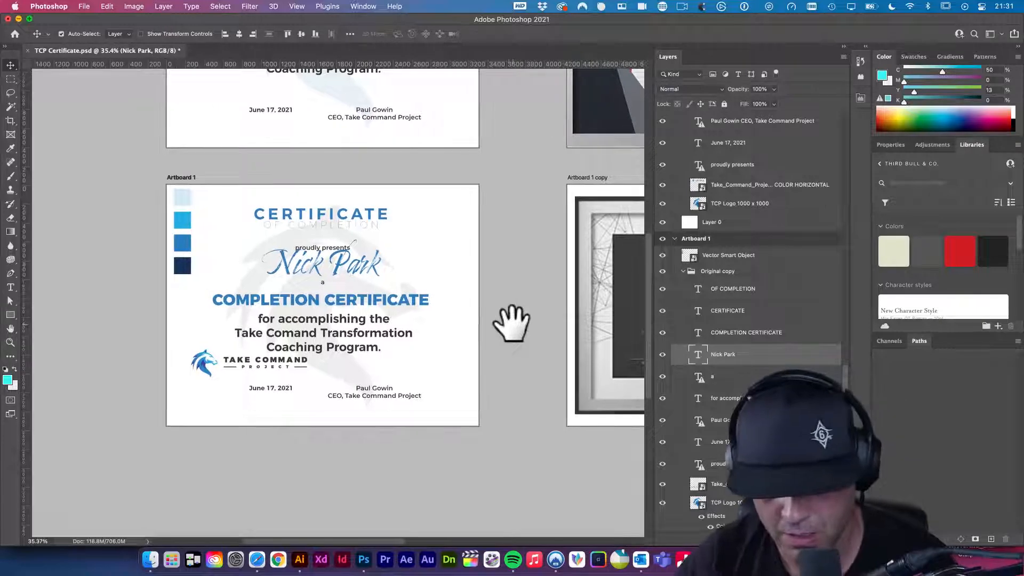
- Draw a large rectangle, fill it with the reference's dark grey, and send it behind the text
{"action": "key", "text": "u"}
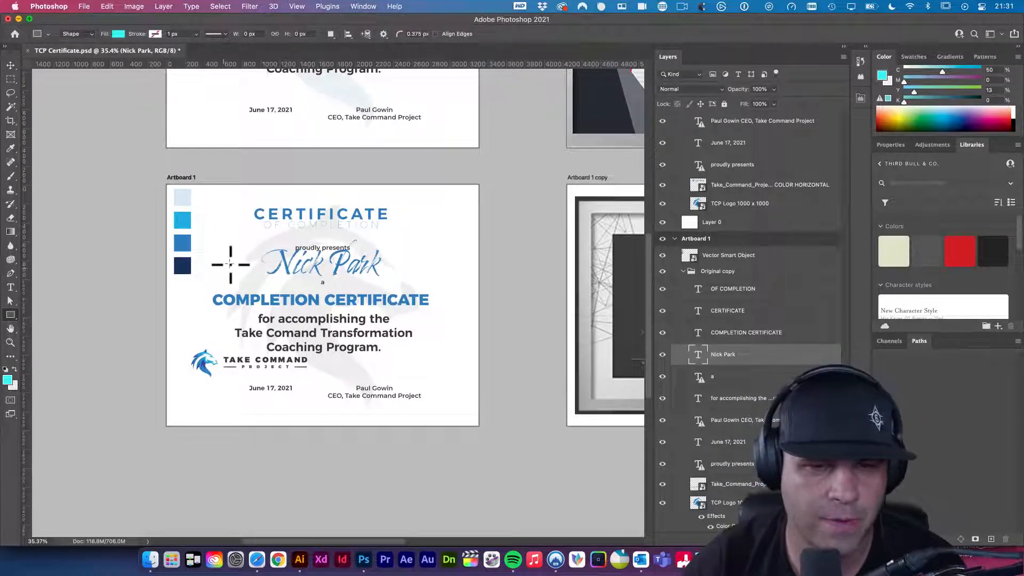
{"action": "left_click_drag", "start_coordinate": [202, 224], "coordinate": [447, 381]}
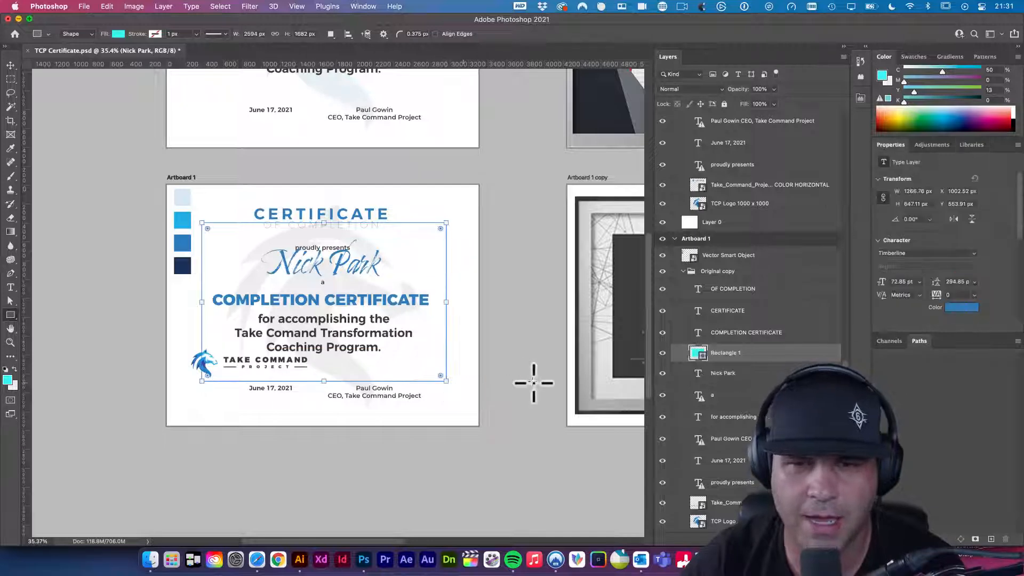
{"action": "key", "text": "i"}
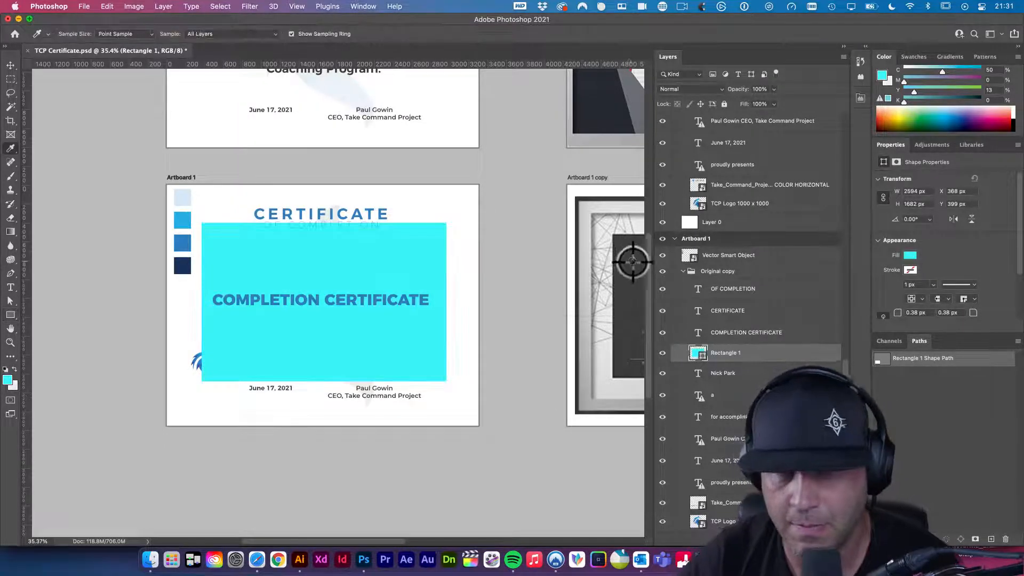
{"action": "left_click", "coordinate": [629, 256]}
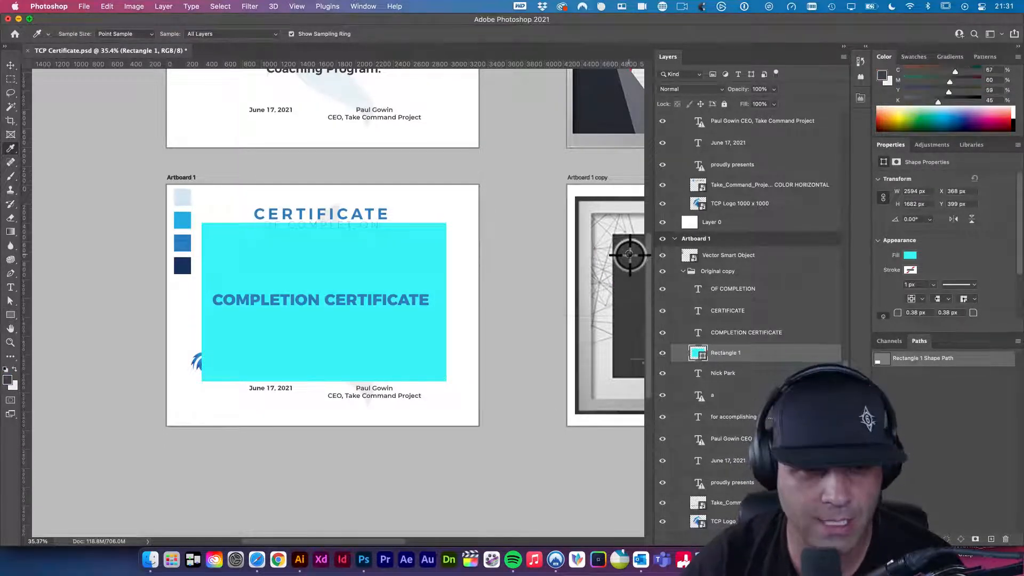
{"action": "key", "text": "alt+BackSpace"}
{"action": "key", "text": "v"}
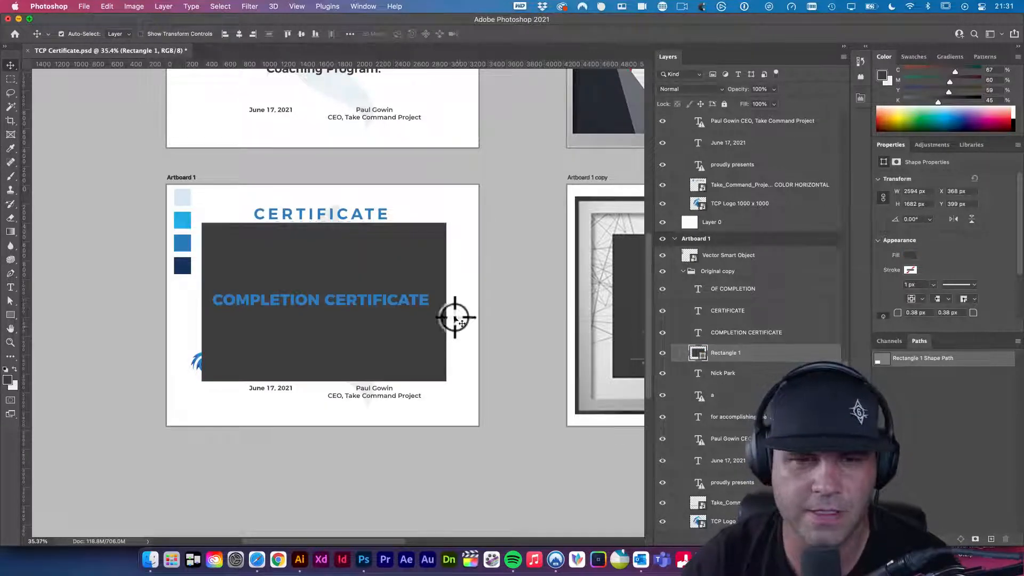
{"action": "key", "text": "super+shift+bracketleft"}
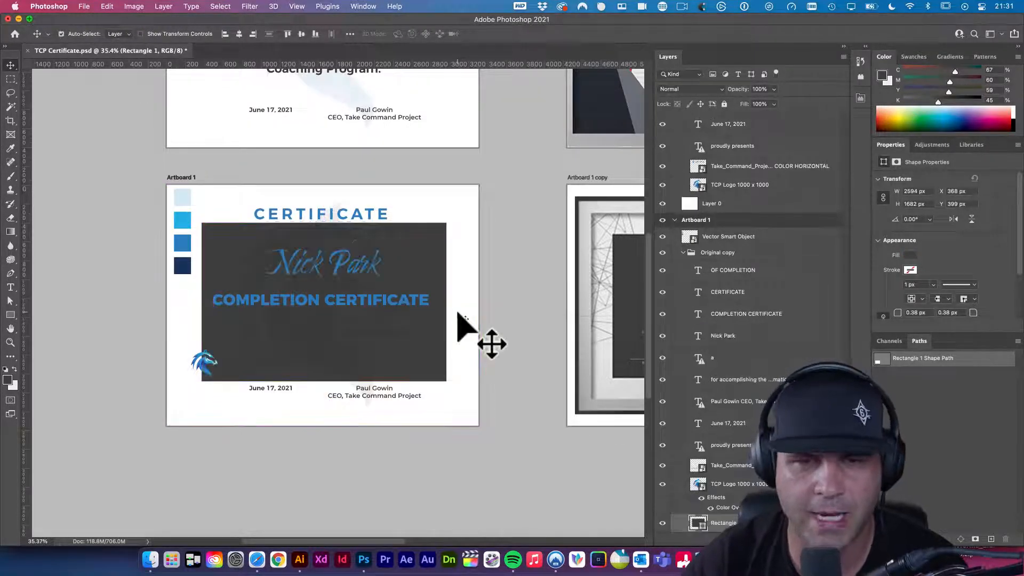
- Stretch the dark rectangle taller by extending its top and bottom edges
{"action": "left_click_drag", "start_coordinate": [475, 327], "coordinate": [448, 327]}
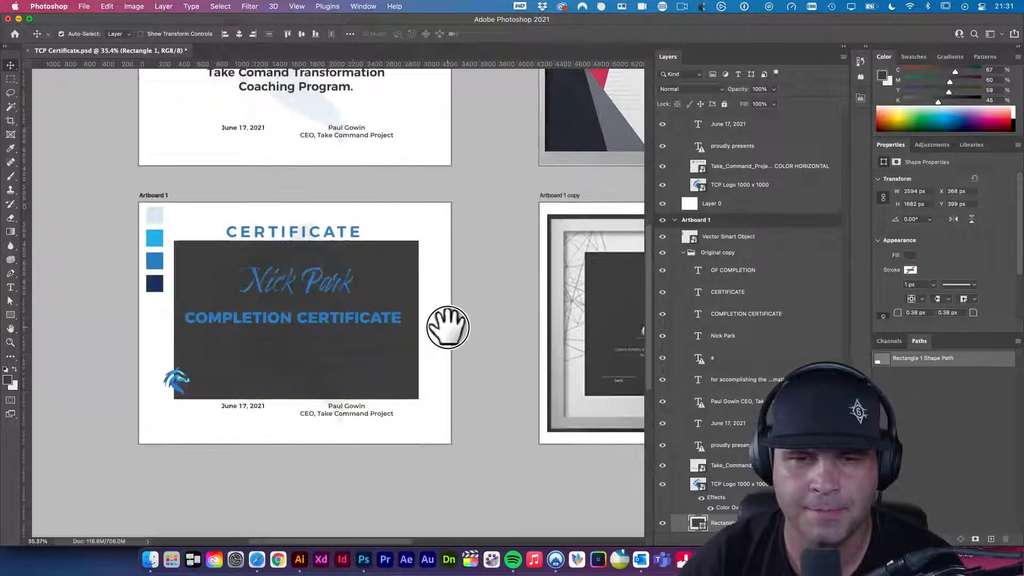
{"action": "right_click", "coordinate": [462, 327]}
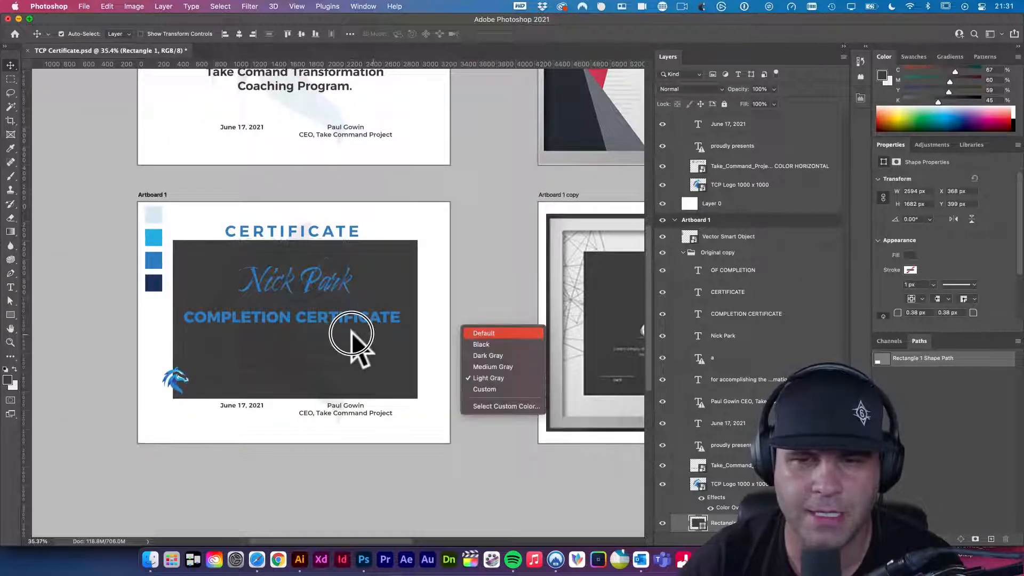
{"action": "left_click", "coordinate": [368, 266]}
{"action": "left_click_drag", "start_coordinate": [438, 264], "coordinate": [376, 291]}
{"action": "left_click_drag", "start_coordinate": [443, 335], "coordinate": [480, 326]}
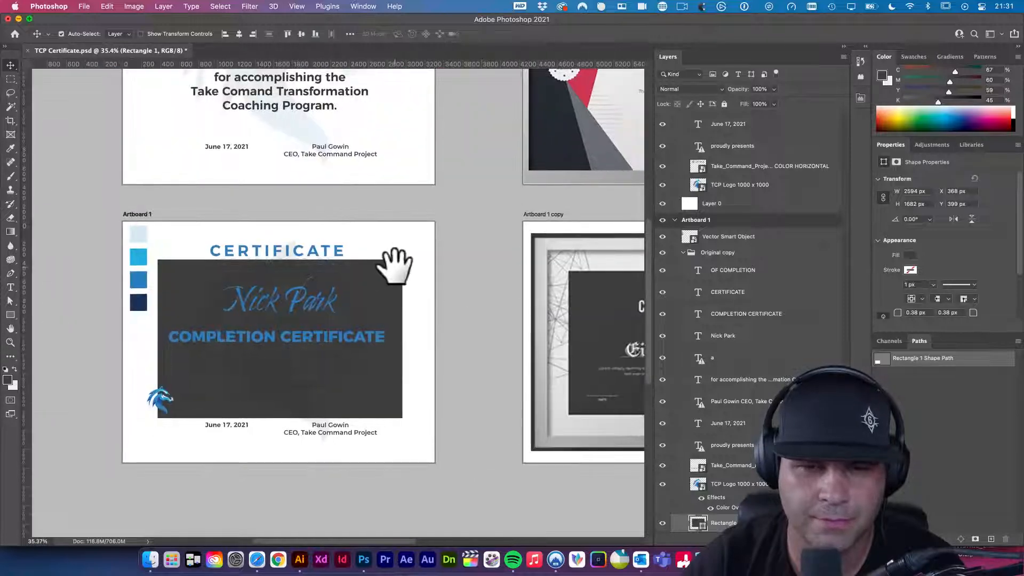
{"action": "key", "text": "super+t"}
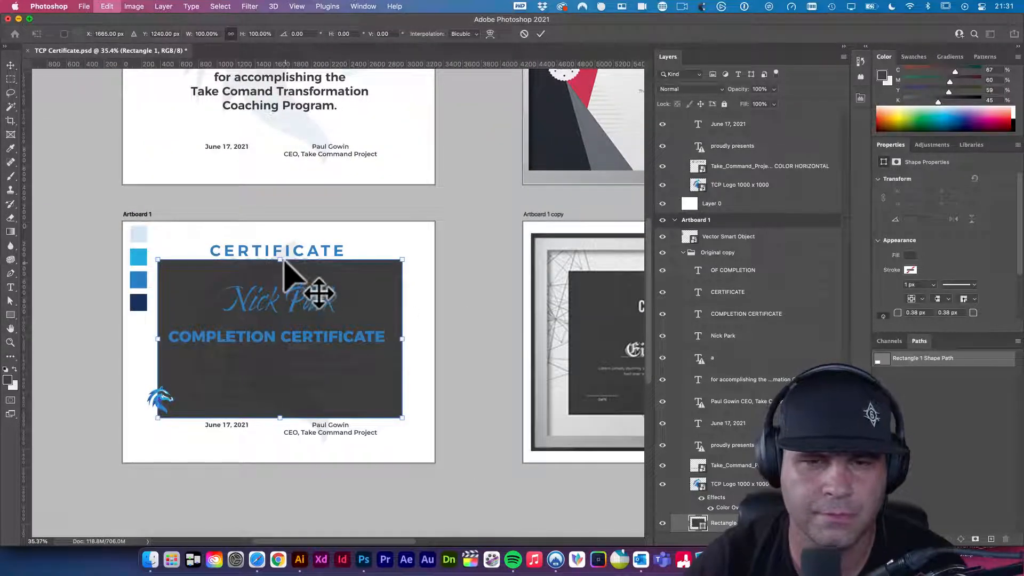
{"action": "left_click_drag", "start_coordinate": [280, 260], "coordinate": [281, 252]}
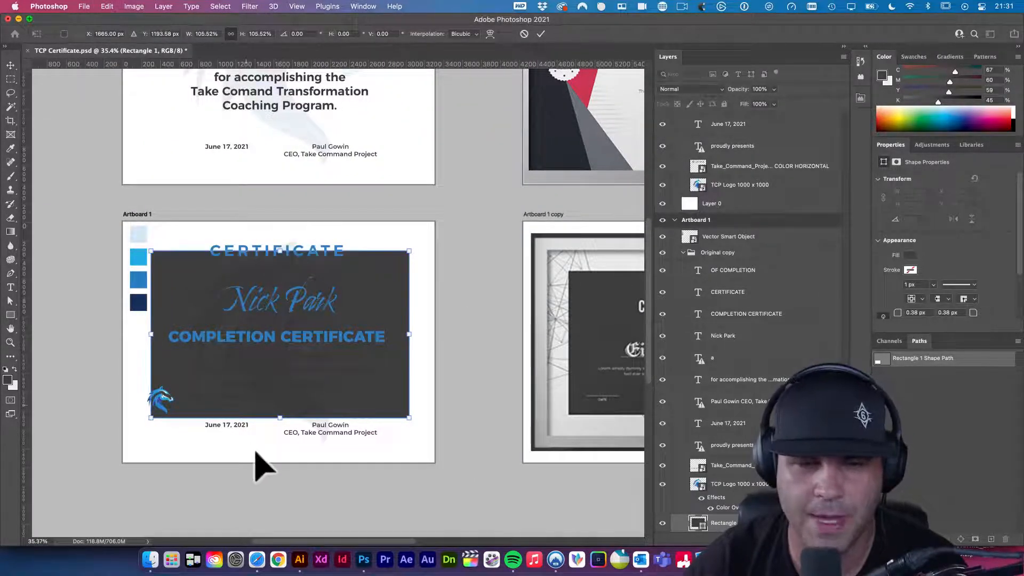
{"action": "left_click_drag", "start_coordinate": [280, 419], "coordinate": [277, 435]}
{"action": "key", "text": "Return"}
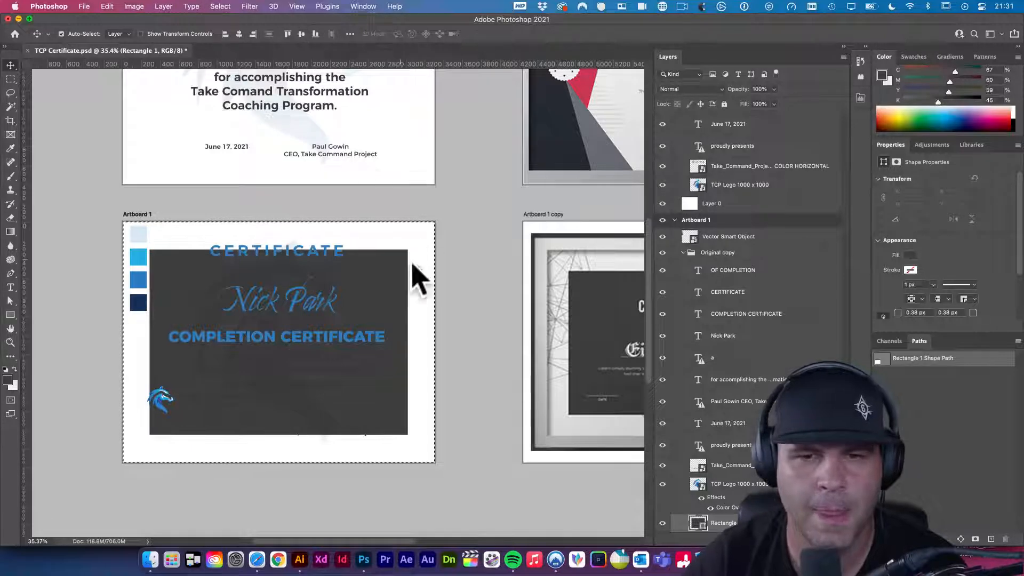
- Deselect the rectangle and select the CERTIFICATE and OF COMPLETION headings
{"action": "key", "text": "super+d"}
{"action": "left_click", "coordinate": [463, 319]}
{"action": "left_click_drag", "start_coordinate": [407, 309], "coordinate": [297, 256]}
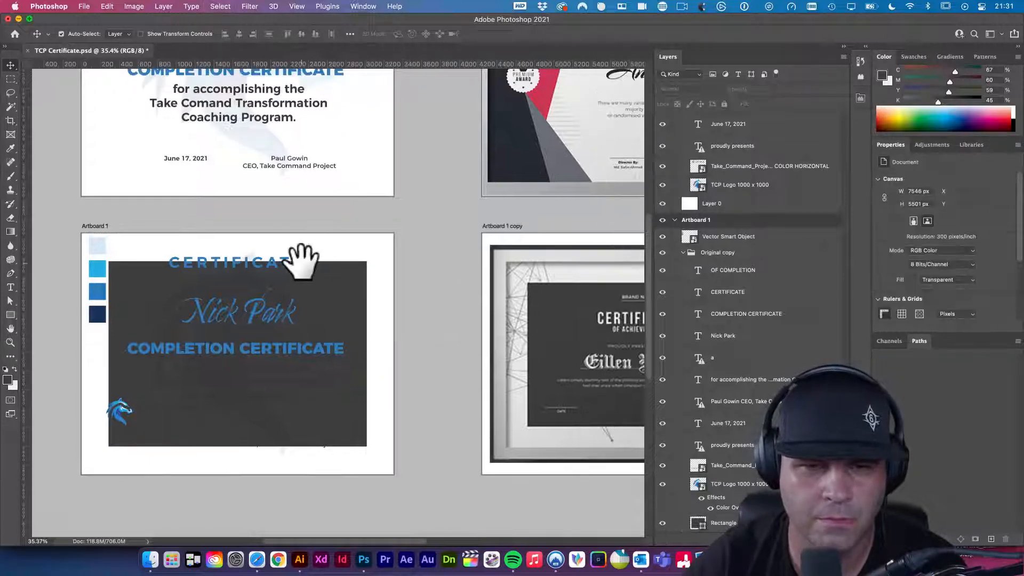
{"action": "left_click", "coordinate": [292, 268]}
{"action": "left_click", "coordinate": [289, 278], "text": "shift"}
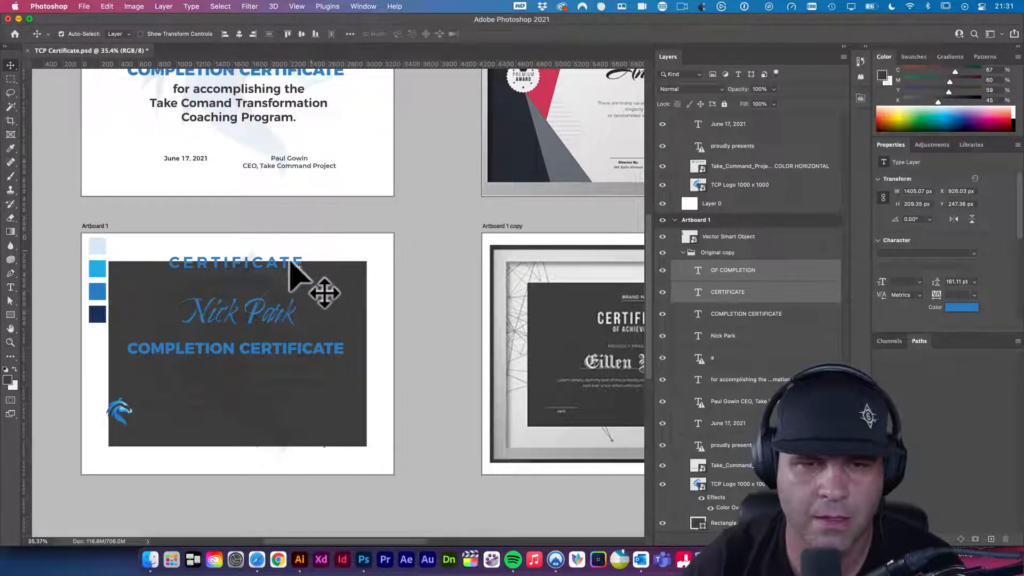
{"action": "left_click", "coordinate": [284, 261]}
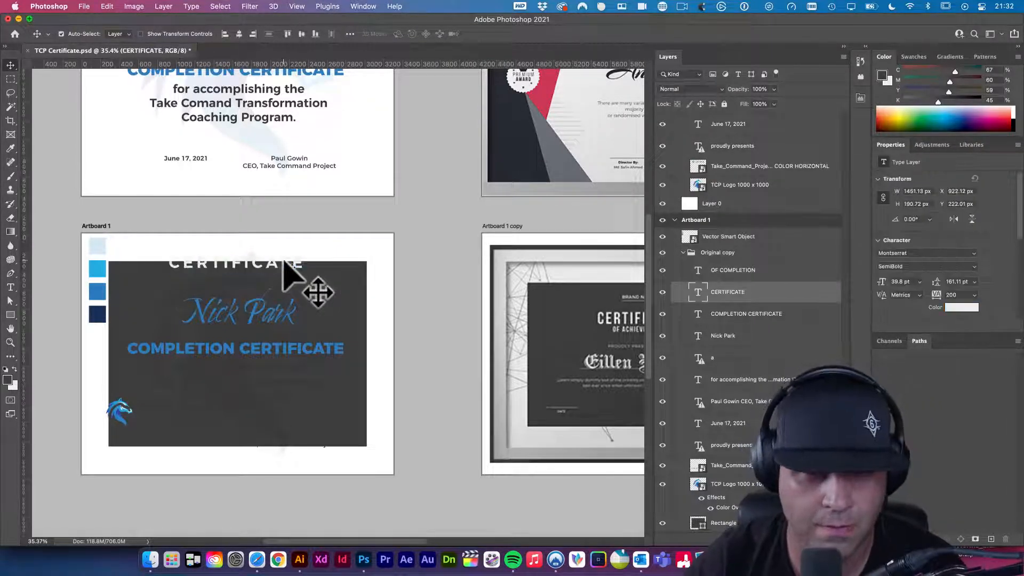
{"action": "left_click", "coordinate": [275, 275]}
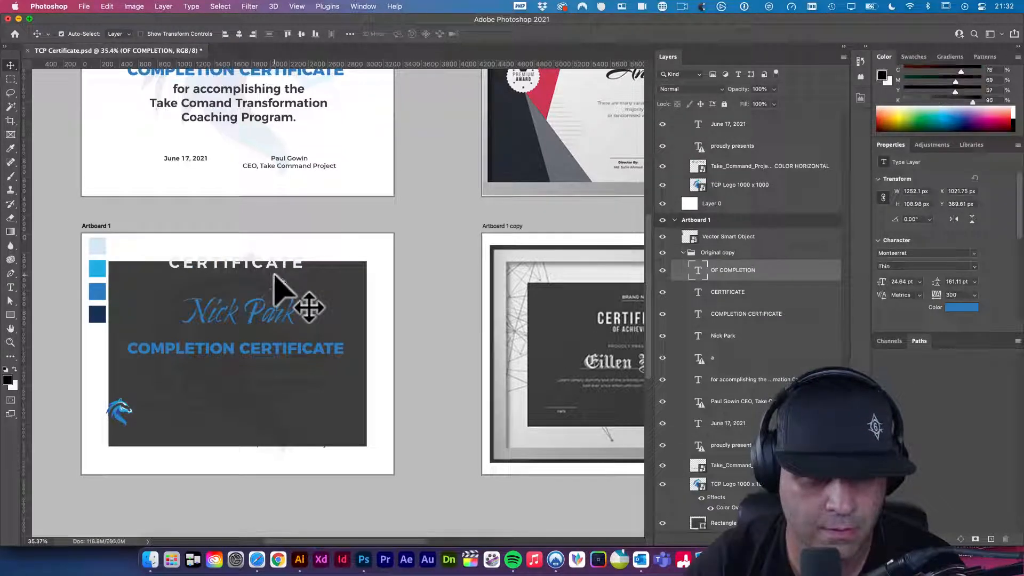
{"action": "key", "text": "x"}
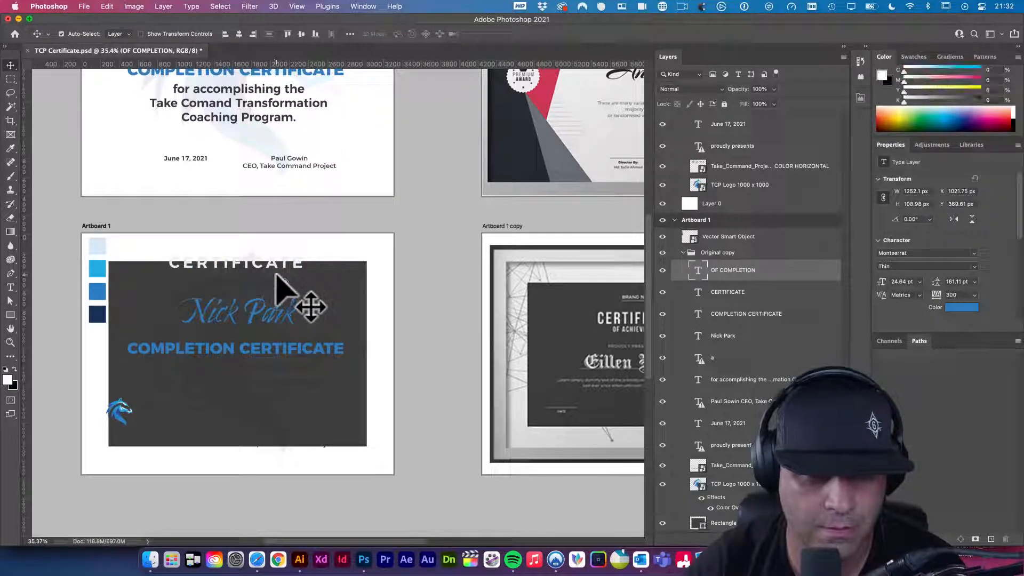
{"action": "key", "text": "alt+BackSpace"}
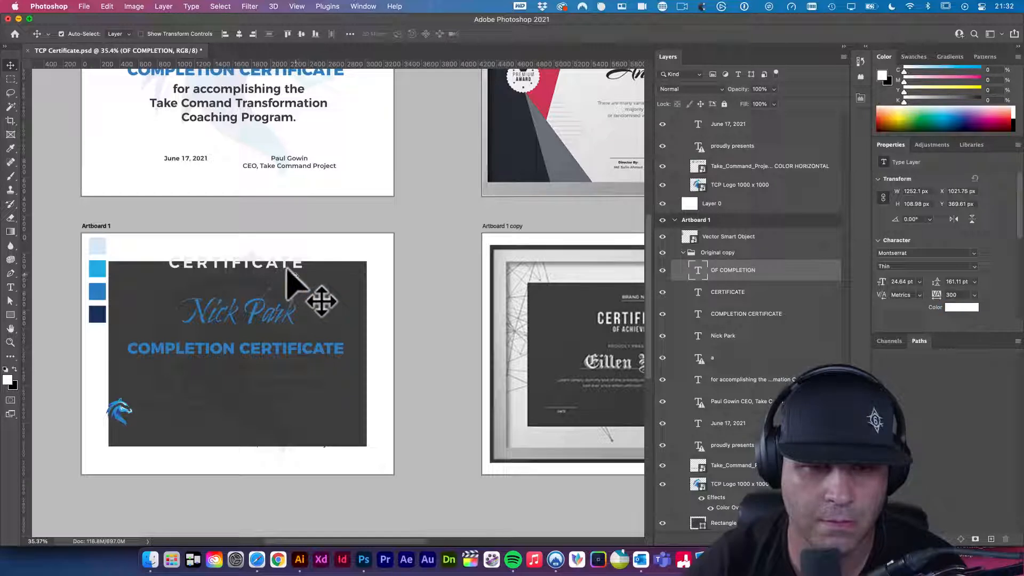
{"action": "left_click", "coordinate": [286, 269]}
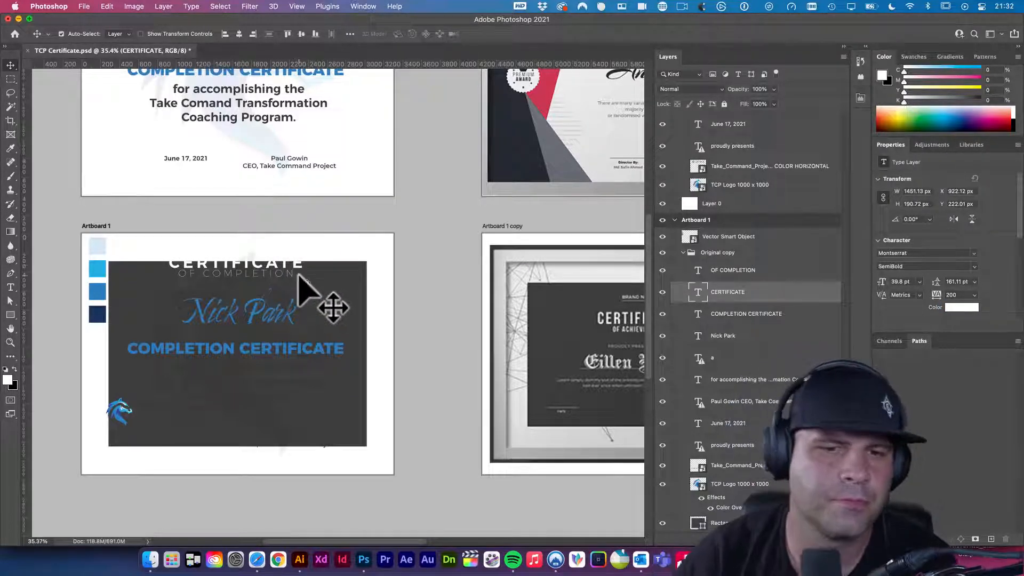
{"action": "left_click", "coordinate": [273, 318]}
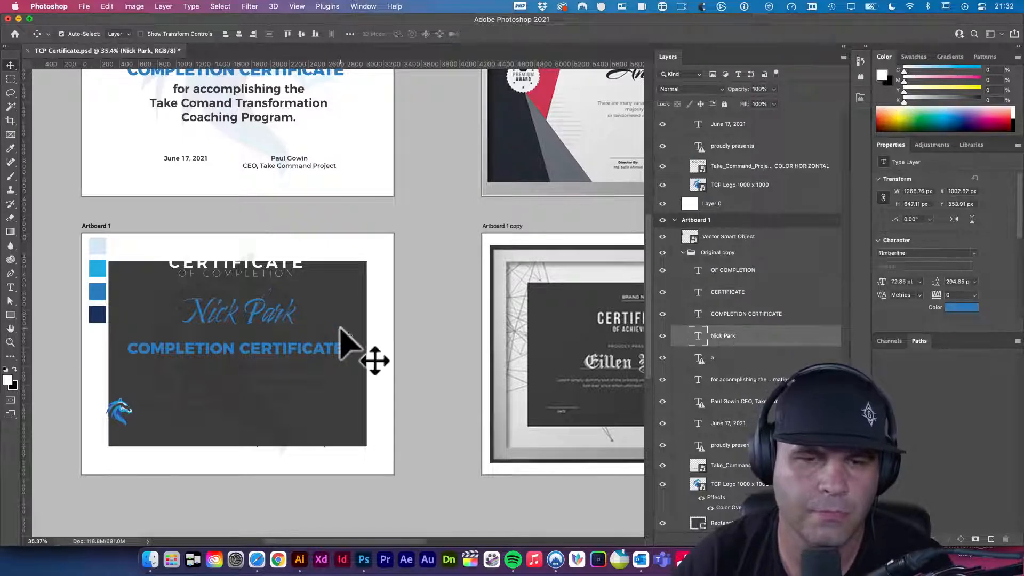
{"action": "left_click", "coordinate": [317, 349]}
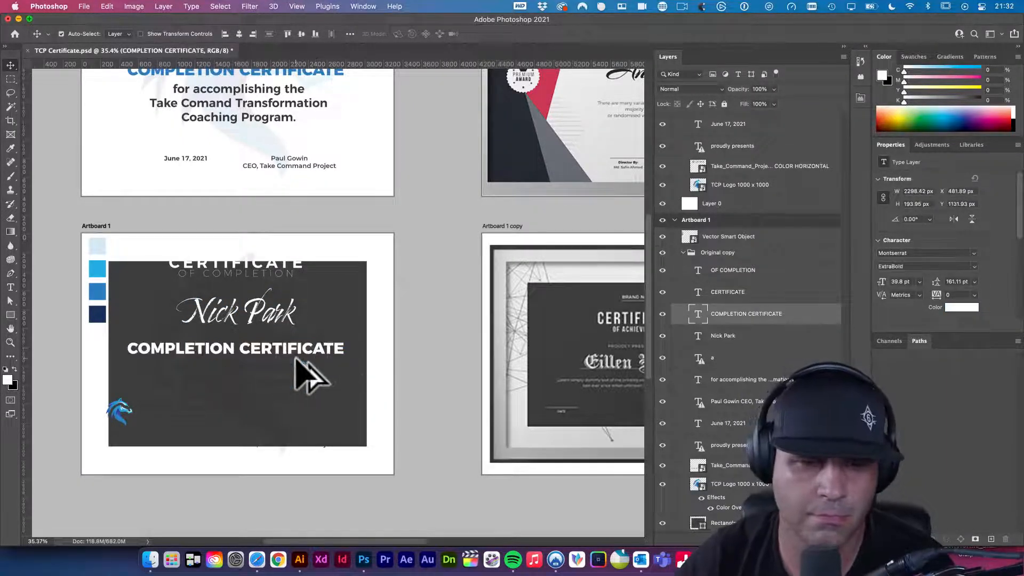
{"action": "left_click", "coordinate": [285, 372]}
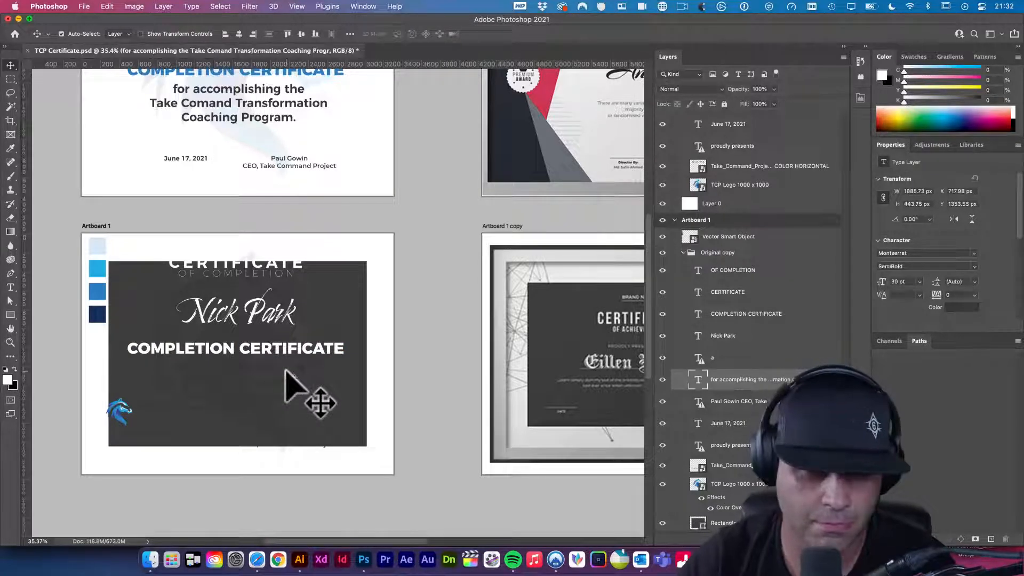
{"action": "key", "text": "alt+BackSpace"}
- Join 'Take Comand Transformation Coaching Program.' onto one line in Medium weight at 16 pt
{"action": "double_click", "coordinate": [266, 380]}
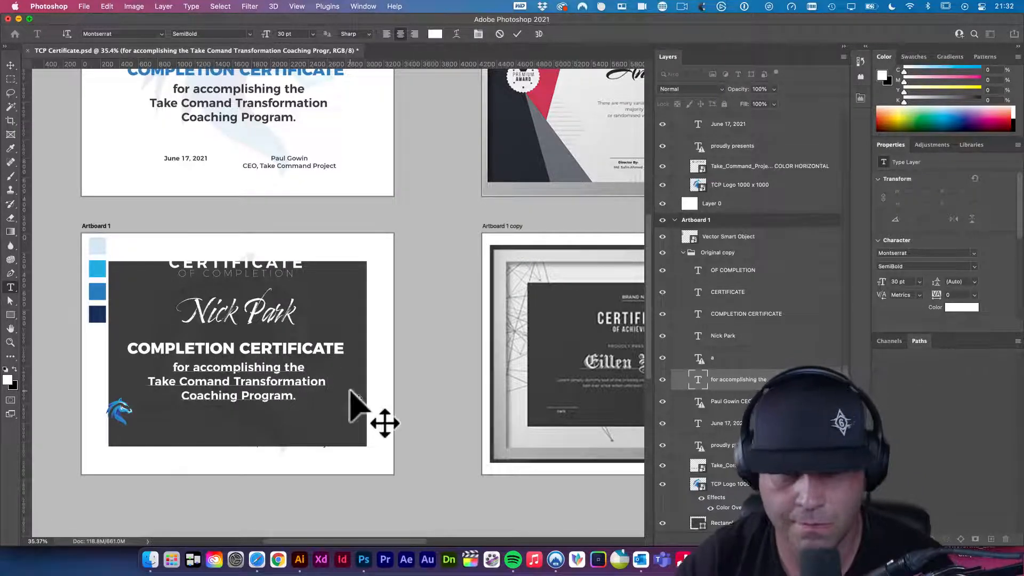
{"action": "key", "text": "Delete"}
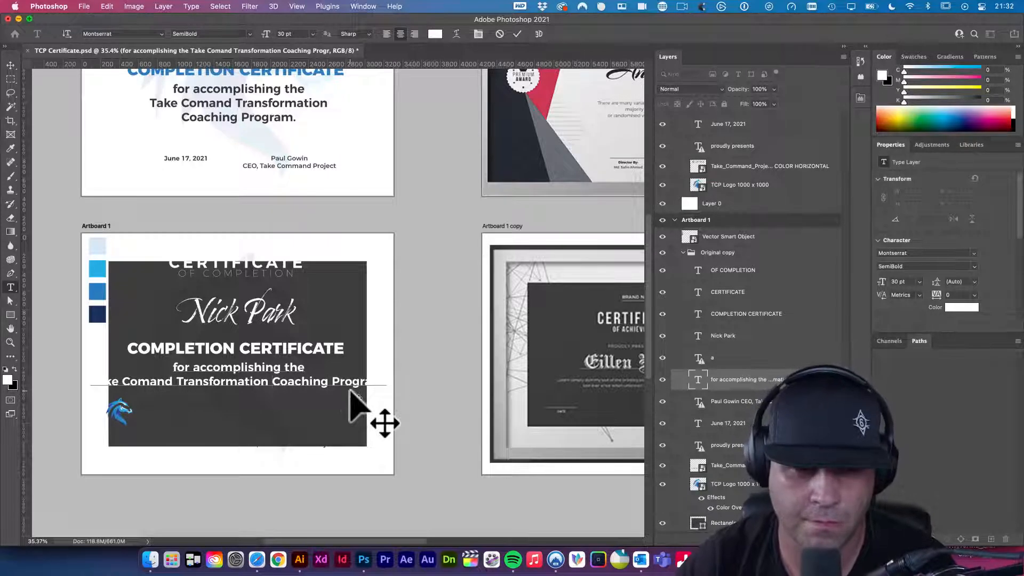
{"action": "left_click", "coordinate": [294, 376]}
{"action": "triple_click", "coordinate": [295, 380]}
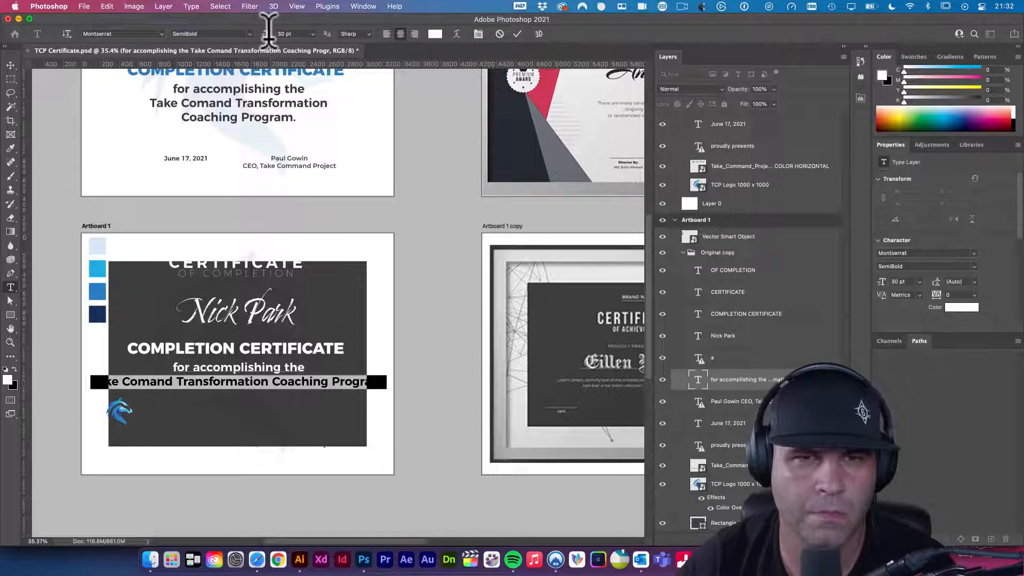
{"action": "left_click", "coordinate": [251, 33]}
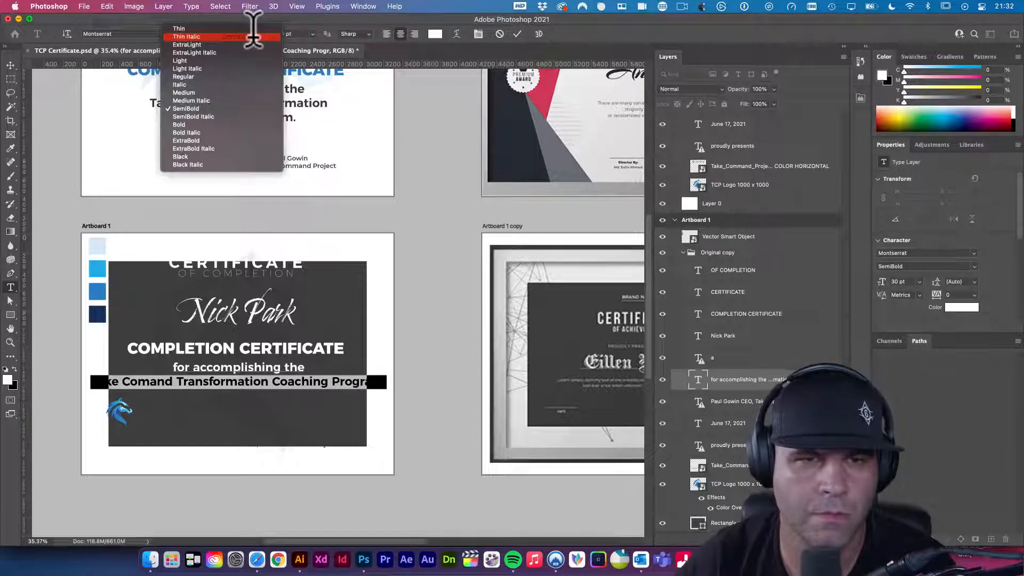
{"action": "left_click", "coordinate": [226, 94]}
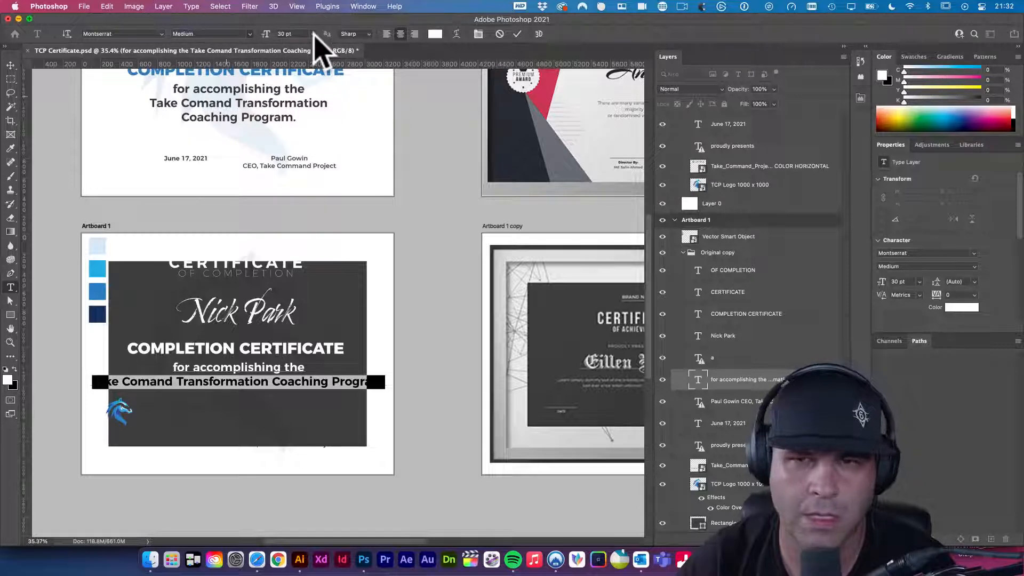
{"action": "left_click", "coordinate": [314, 34]}
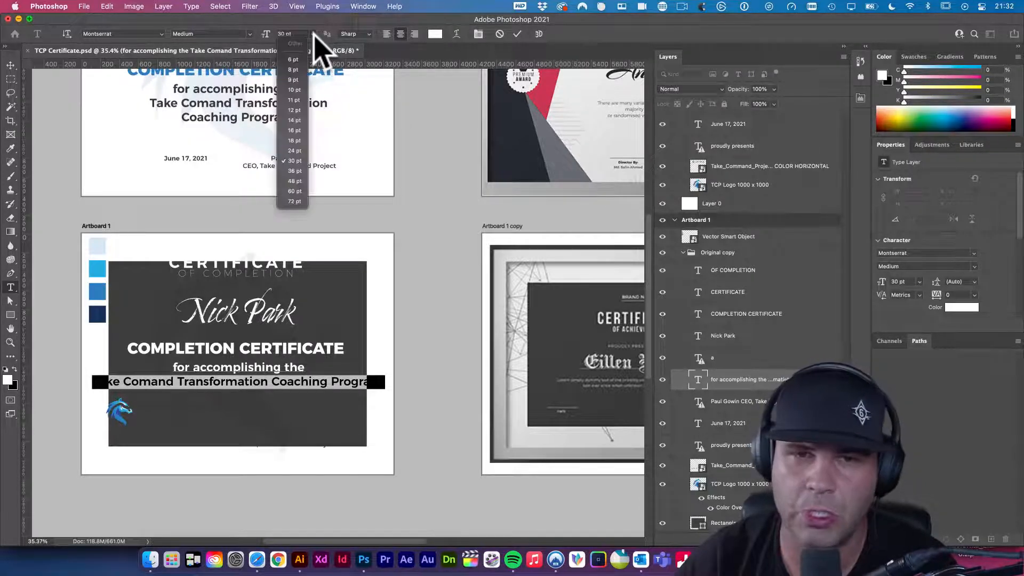
{"action": "left_click", "coordinate": [302, 130]}
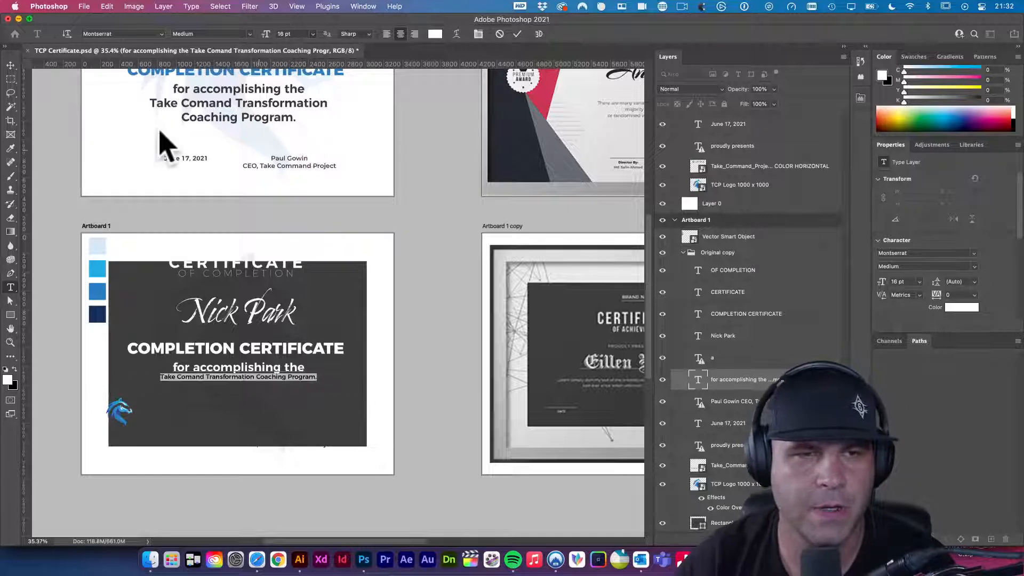
{"action": "left_click", "coordinate": [11, 66]}
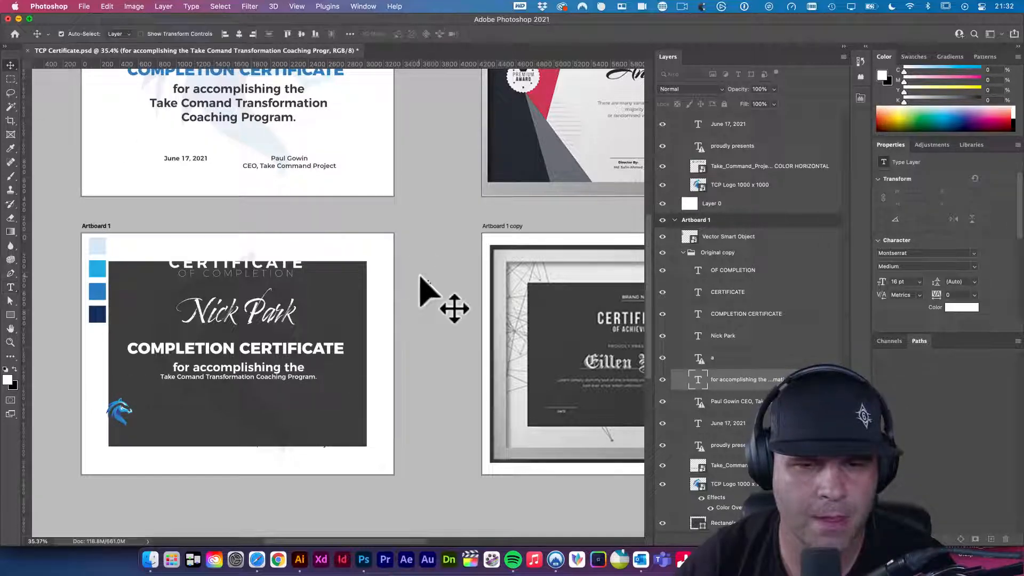
{"action": "left_click", "coordinate": [275, 380]}
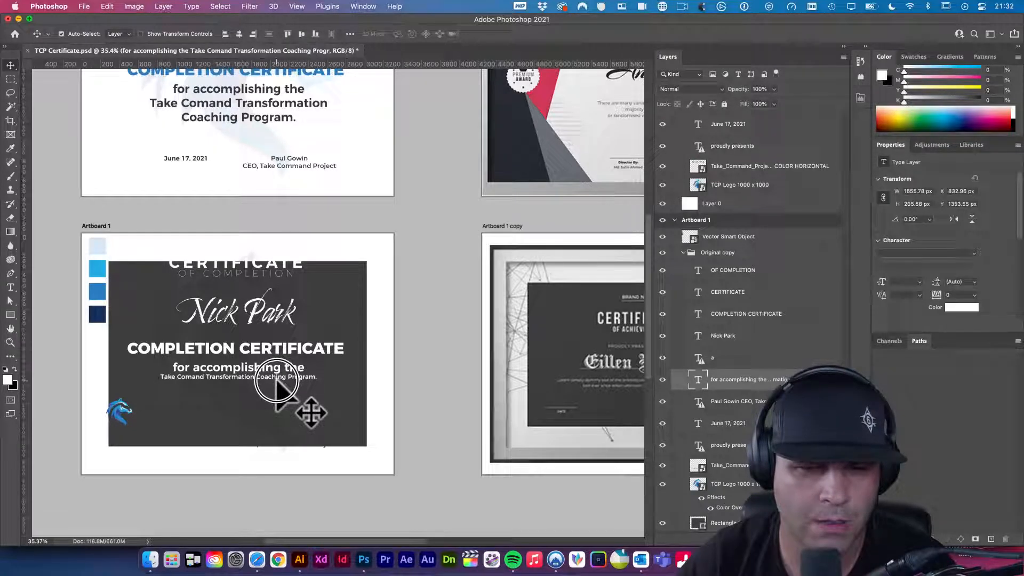
- Move the TCP bird logo into the lower-left corner of the dark panel
{"action": "scroll", "coordinate": [131, 421], "scroll_direction": "left", "scroll_amount": 1}
{"action": "left_click", "coordinate": [125, 415]}
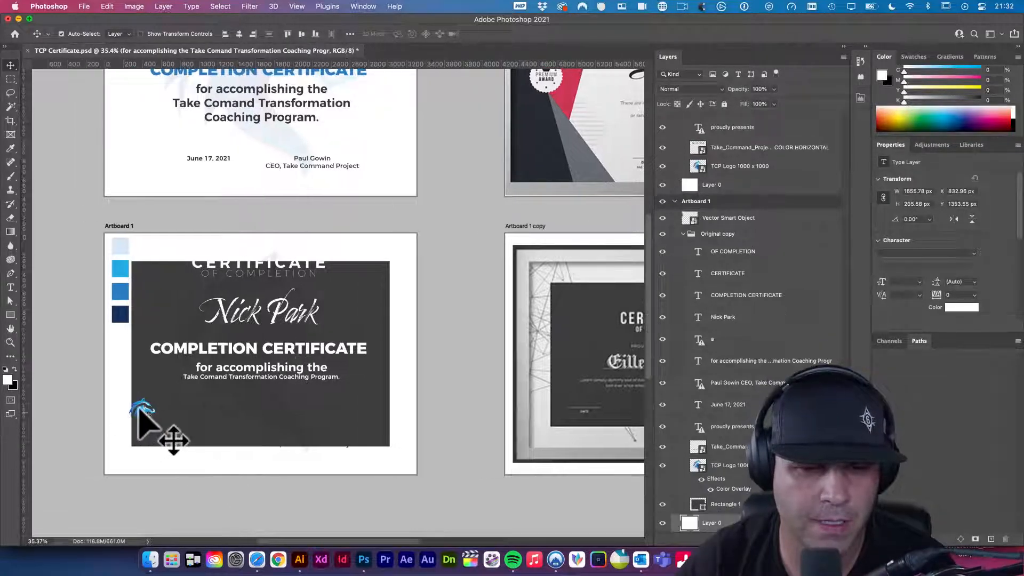
{"action": "left_click", "coordinate": [139, 413]}
{"action": "left_click_drag", "start_coordinate": [139, 413], "coordinate": [240, 444]}
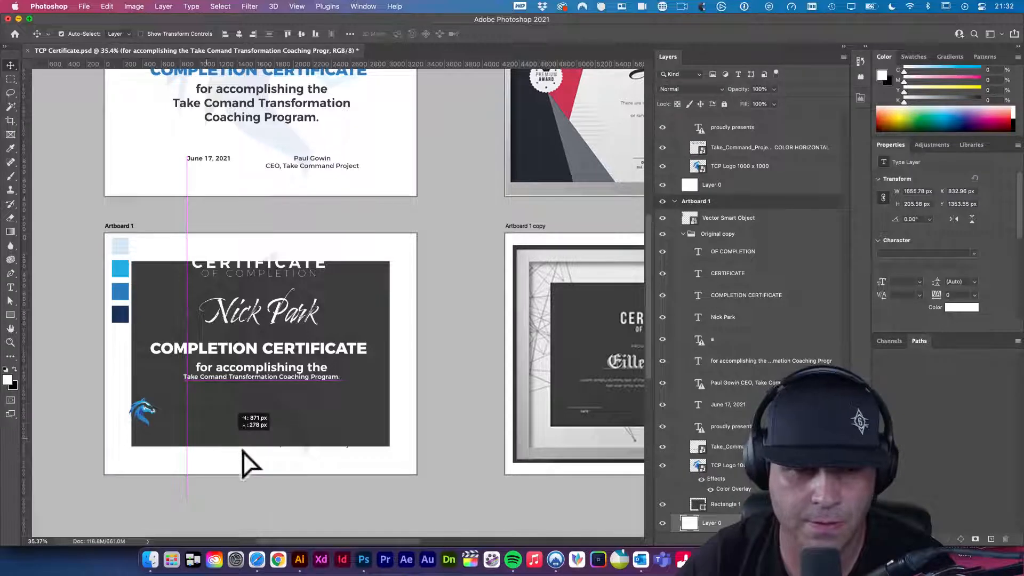
{"action": "key", "text": "super+z"}
{"action": "left_click_drag", "start_coordinate": [153, 410], "coordinate": [158, 415]}
- Undo the stray artboard move and extra artboard, deselect, and save the certificate
{"action": "key", "text": "v"}
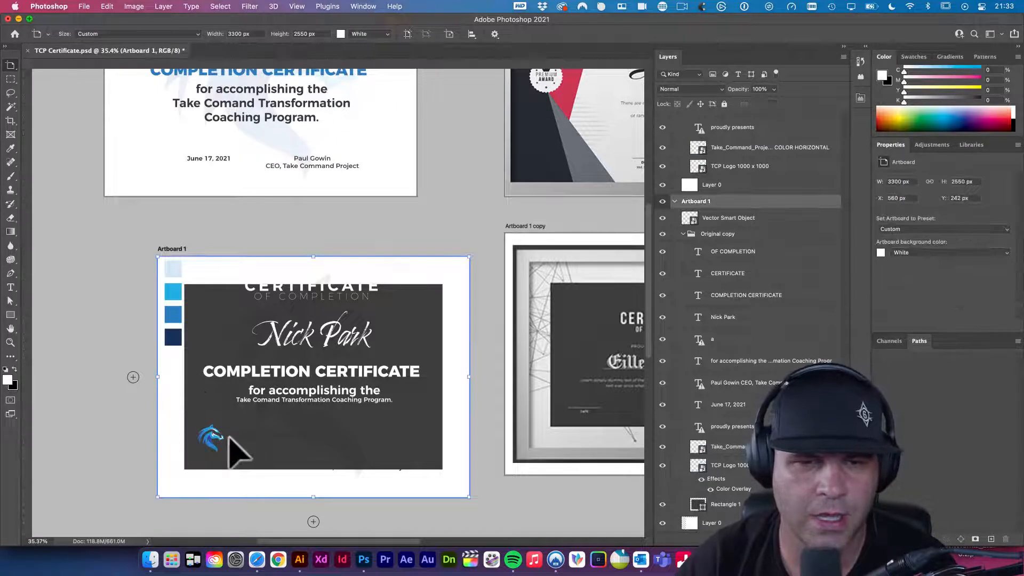
{"action": "left_click_drag", "start_coordinate": [293, 416], "coordinate": [320, 406]}
{"action": "key", "text": "super+z"}
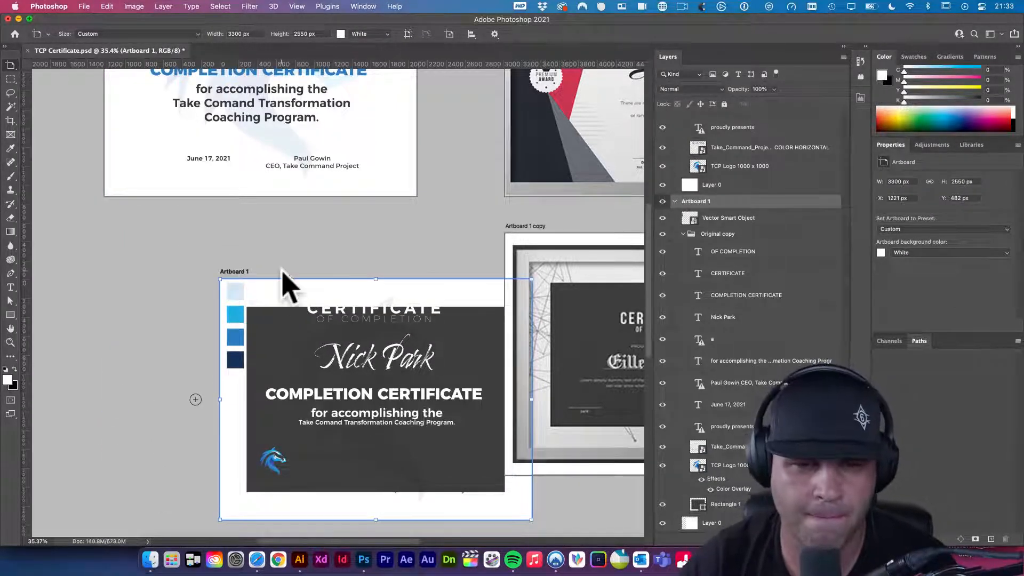
{"action": "left_click_drag", "start_coordinate": [229, 438], "coordinate": [297, 251]}
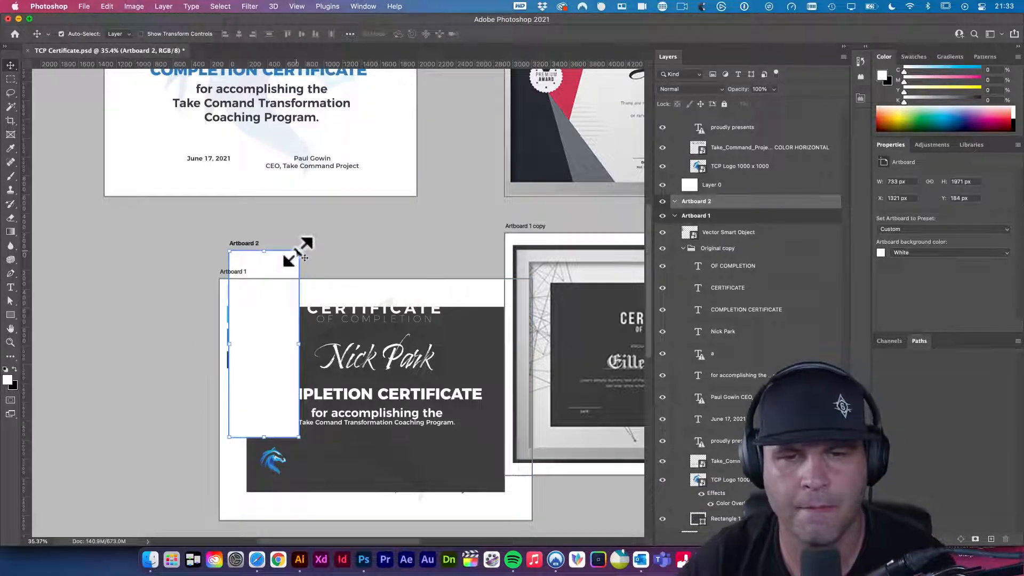
{"action": "key", "text": "super+z"}
{"action": "key", "text": "super+z"}
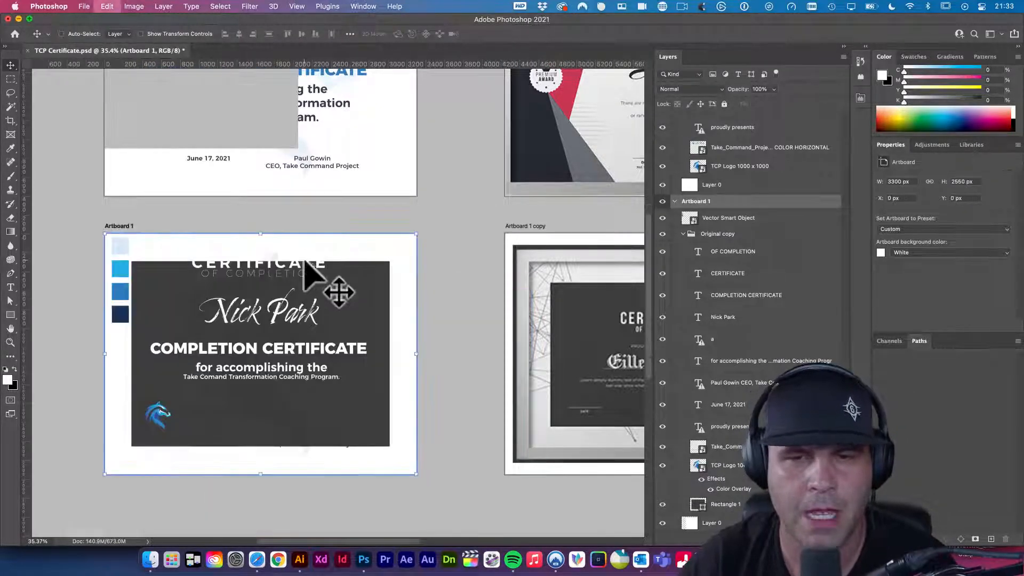
{"action": "left_click", "coordinate": [440, 266]}
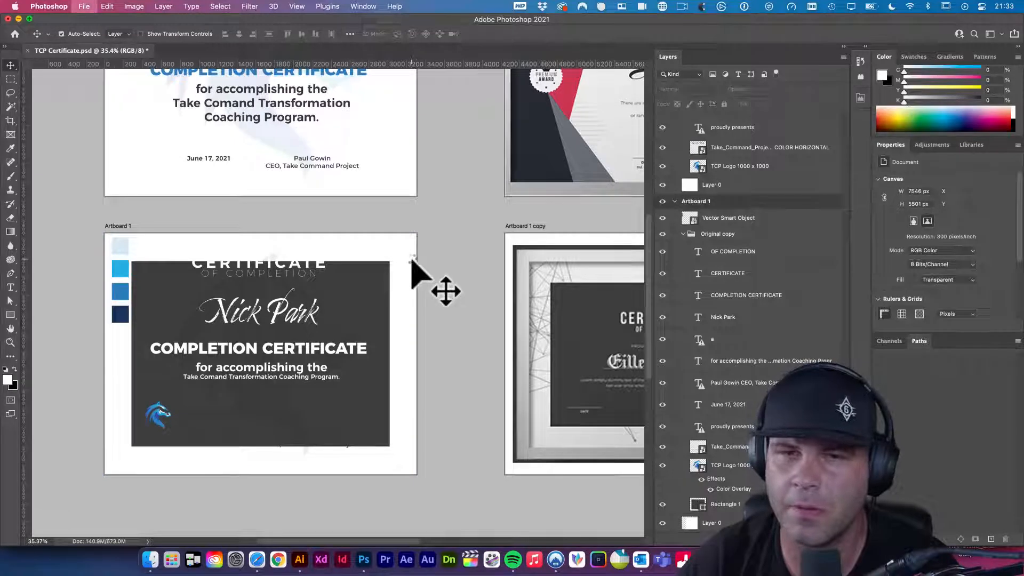
{"action": "key", "text": "super+s"}
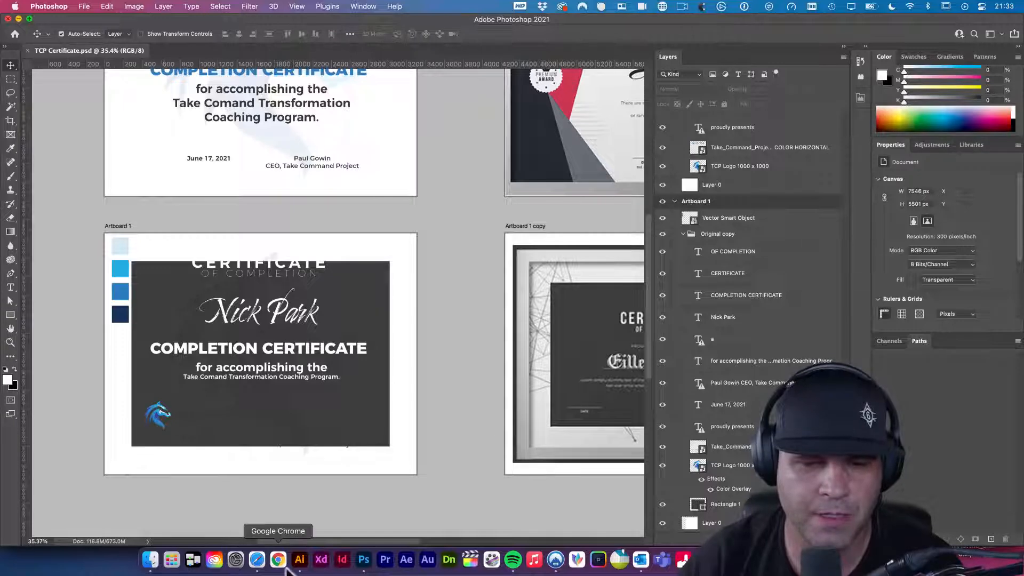
- In Illustrator, select the blue gradient background on the Comparisons artboard, then return to Photoshop
{"action": "left_click", "coordinate": [307, 566]}
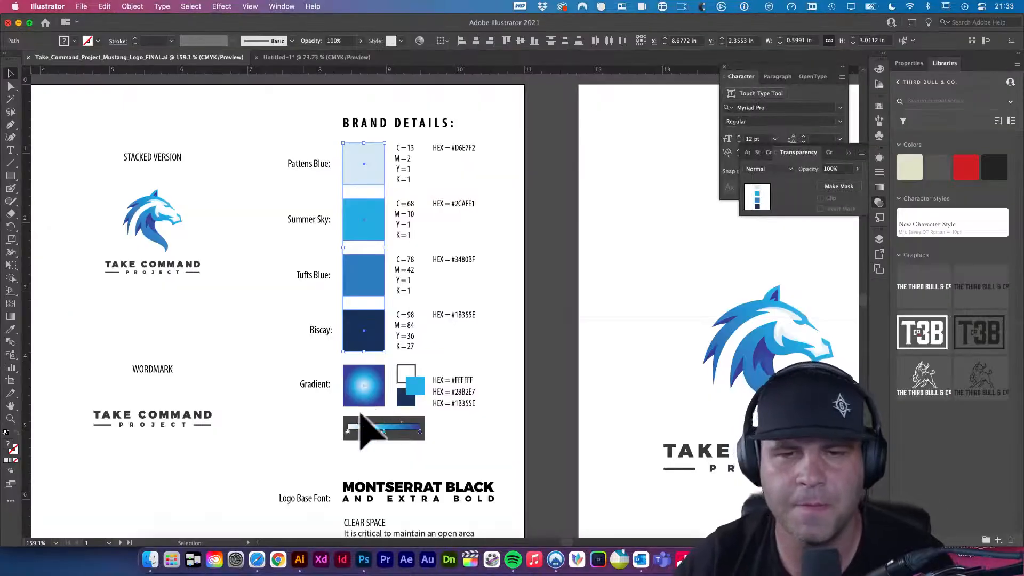
{"action": "left_click", "coordinate": [271, 279]}
{"action": "left_click_drag", "start_coordinate": [590, 357], "coordinate": [483, 325]}
{"action": "scroll", "coordinate": [617, 343], "scroll_direction": "right", "scroll_amount": 10}
{"action": "scroll", "coordinate": [617, 343], "scroll_direction": "down", "scroll_amount": 2}
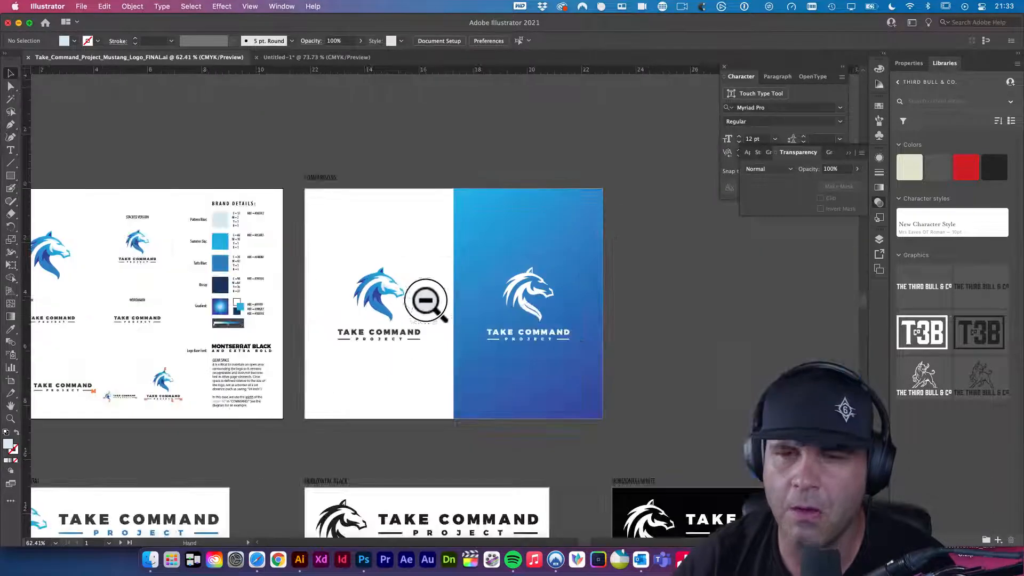
{"action": "left_click", "coordinate": [536, 231]}
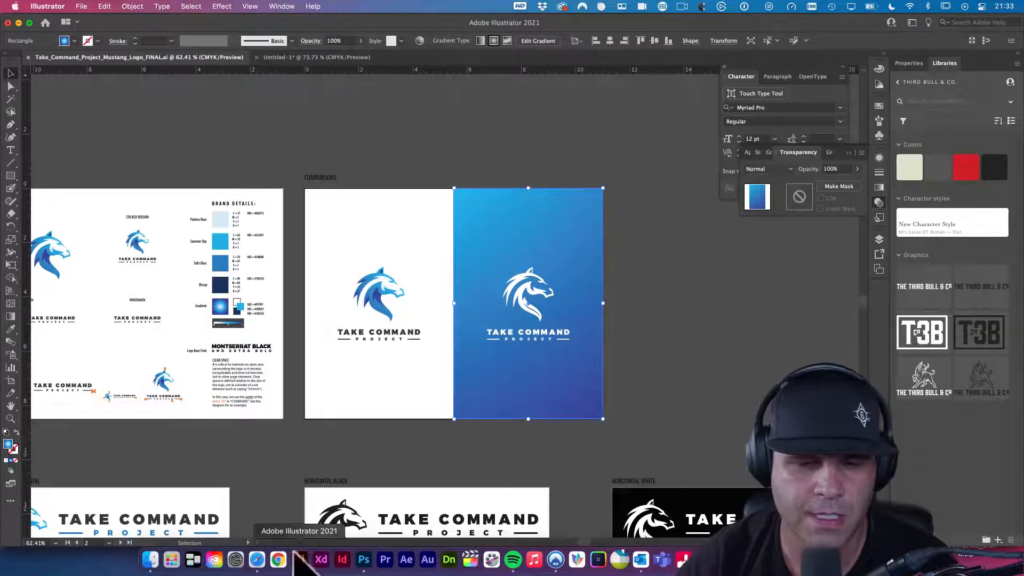
{"action": "left_click", "coordinate": [364, 559]}
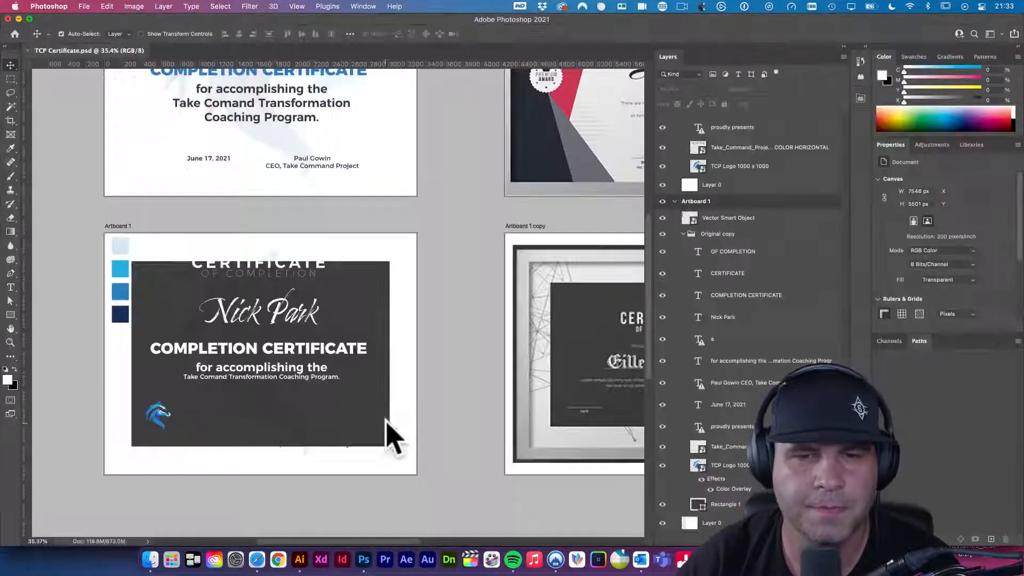
- Option-drag Artboard 1 downward to create Artboard 1 copy 4 directly below it
{"action": "left_click", "coordinate": [448, 429]}
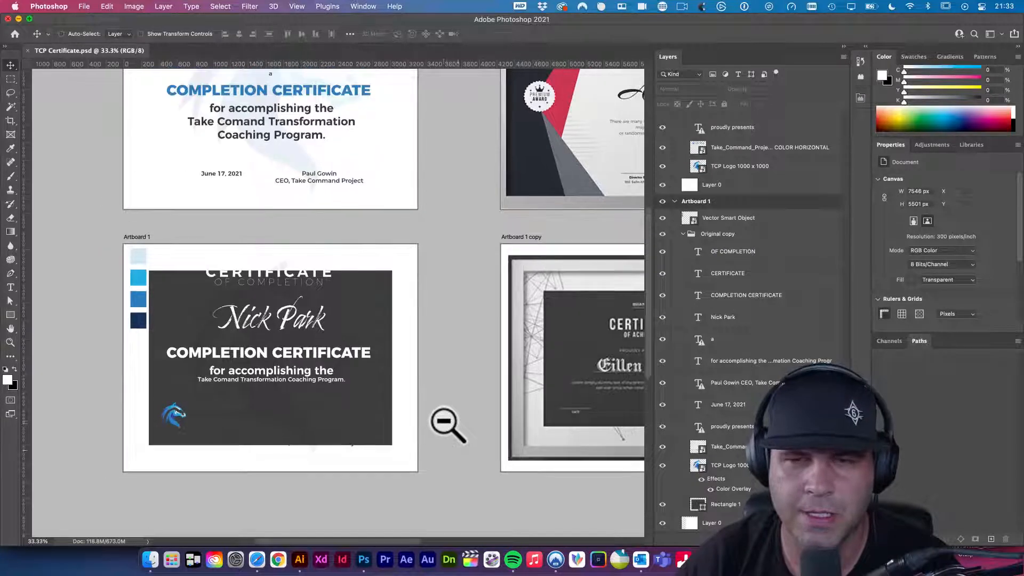
{"action": "scroll", "coordinate": [437, 326], "scroll_direction": "right", "scroll_amount": 10}
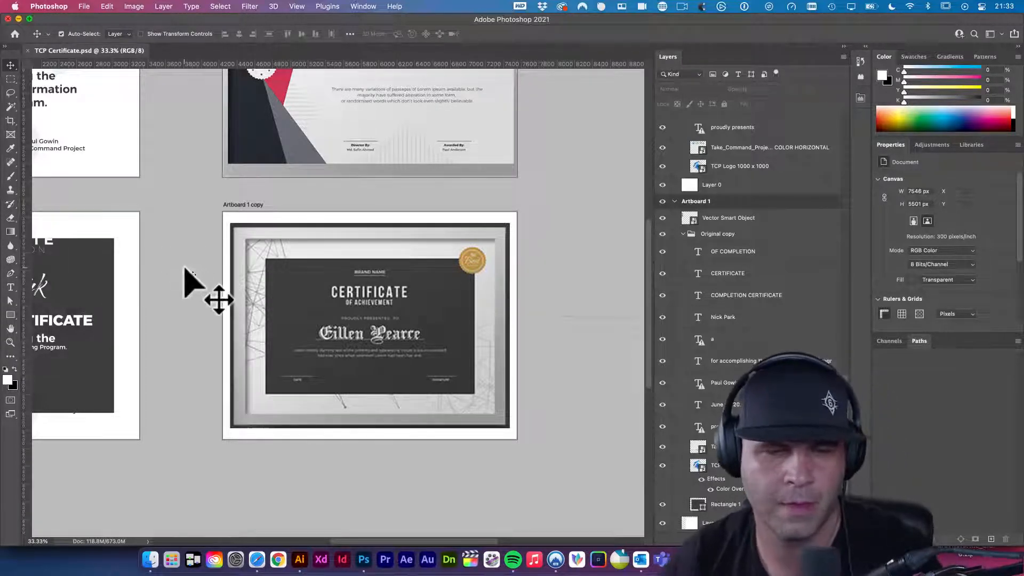
{"action": "left_click", "coordinate": [10, 329]}
{"action": "left_click_drag", "start_coordinate": [112, 273], "coordinate": [228, 267]}
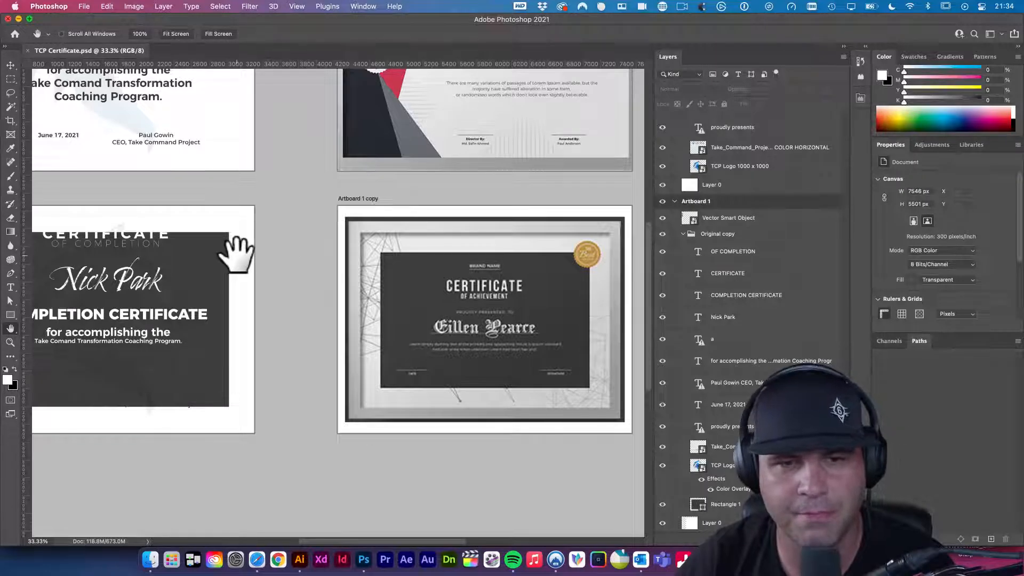
{"action": "left_click_drag", "start_coordinate": [150, 267], "coordinate": [192, 264]}
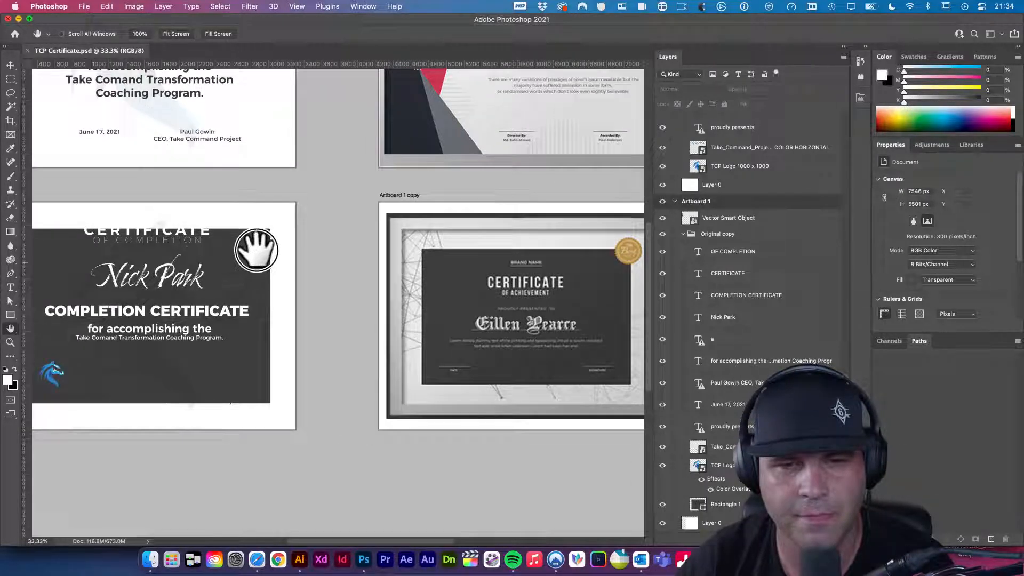
{"action": "scroll", "coordinate": [201, 297], "scroll_direction": "down", "scroll_amount": 3}
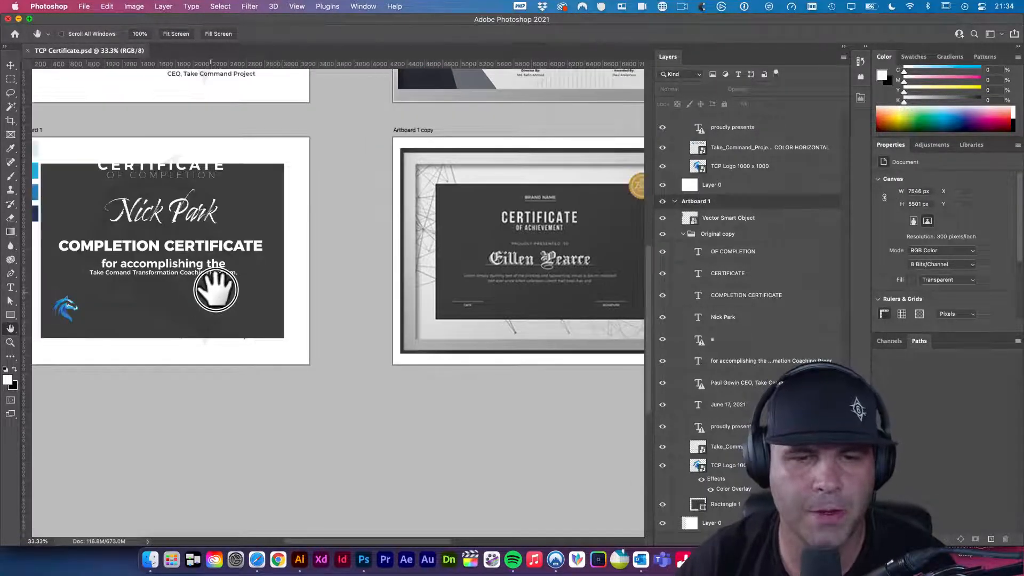
{"action": "left_click", "coordinate": [10, 65]}
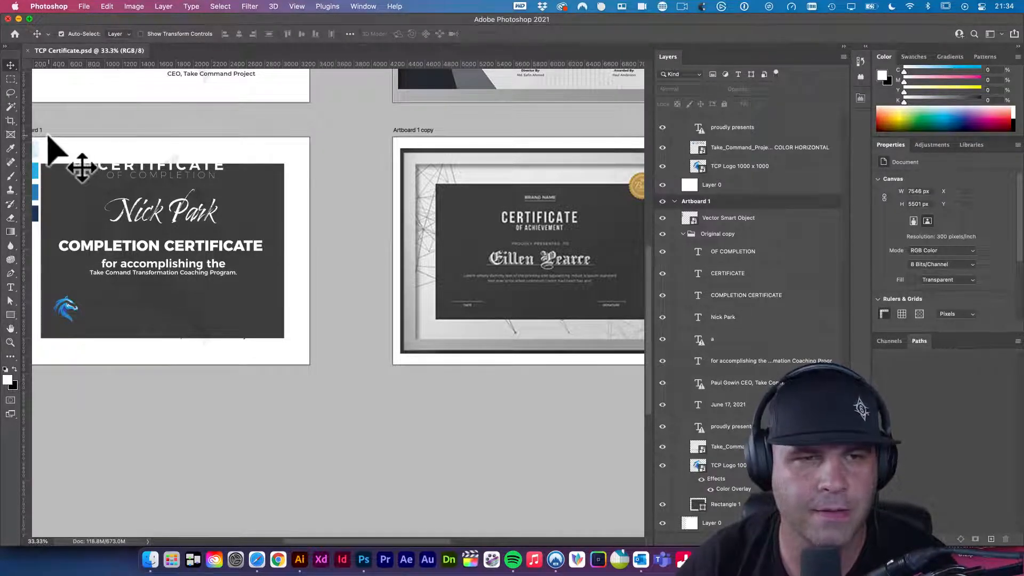
{"action": "left_click_drag", "start_coordinate": [42, 131], "coordinate": [68, 404]}
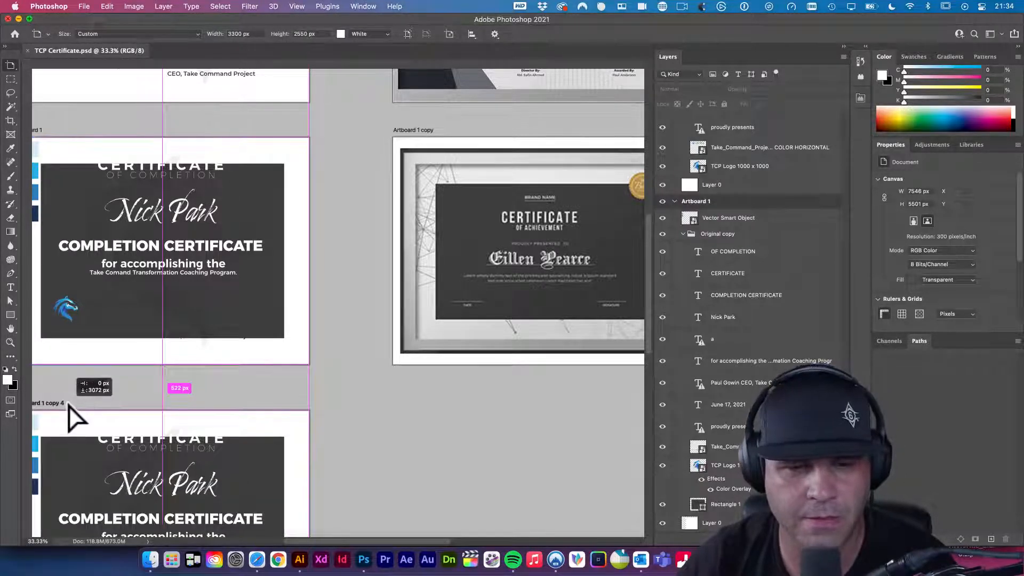
- Paste the blue gradient onto the duplicate certificate as a Smart Object, rotated -90°
{"action": "left_click_drag", "start_coordinate": [200, 391], "coordinate": [200, 391]}
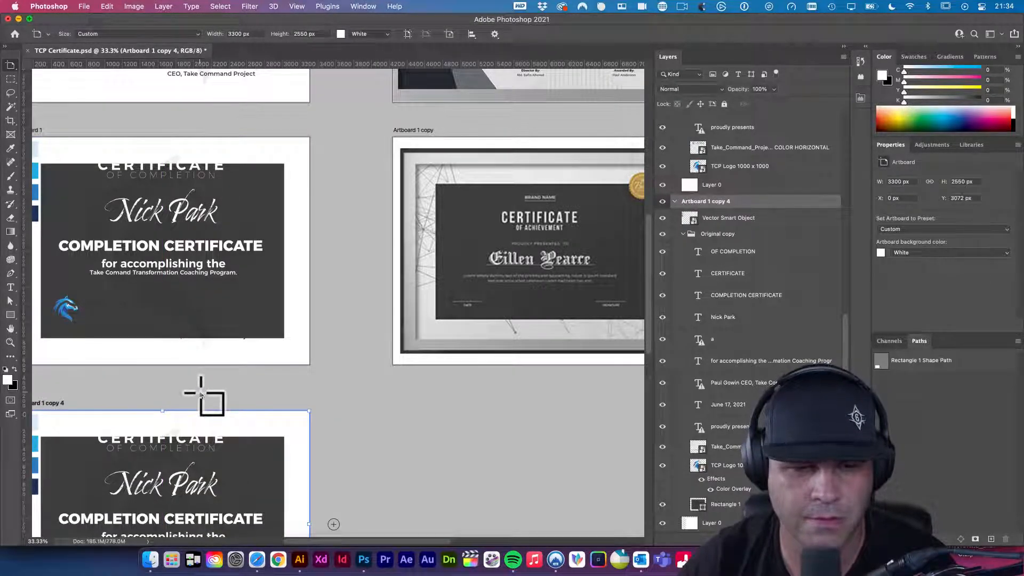
{"action": "scroll", "coordinate": [201, 394], "scroll_direction": "down", "scroll_amount": 5}
{"action": "key", "text": "v"}
{"action": "left_click", "coordinate": [264, 313]}
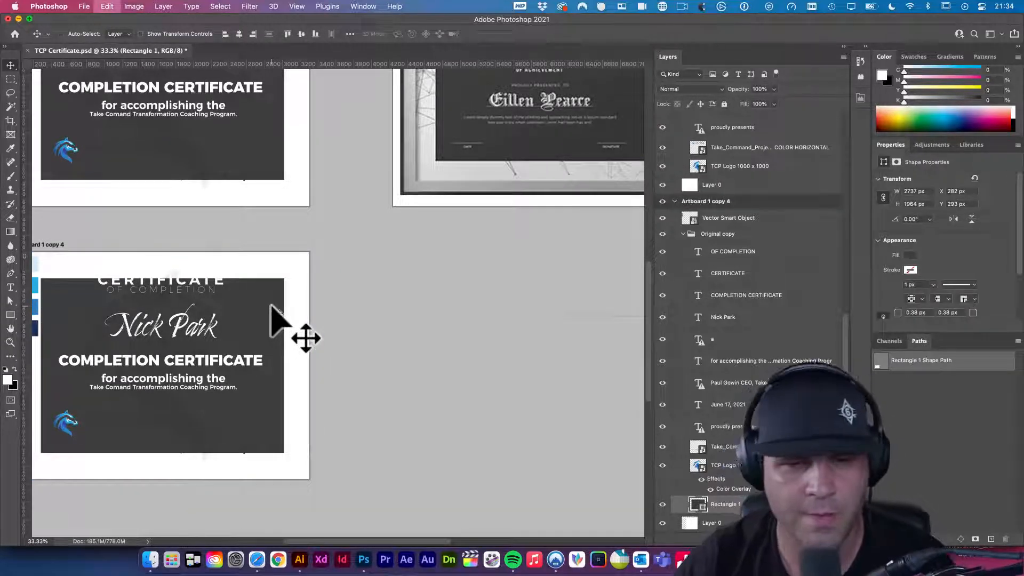
{"action": "key", "text": "super+v"}
{"action": "left_click", "coordinate": [394, 224]}
{"action": "left_click_drag", "start_coordinate": [274, 247], "coordinate": [84, 269]}
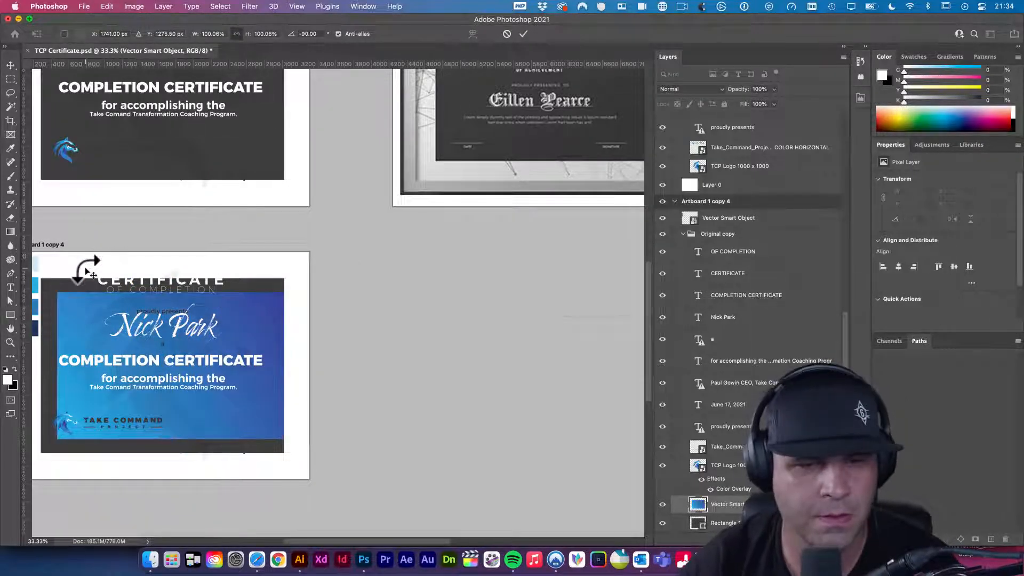
{"action": "key", "text": "Return"}
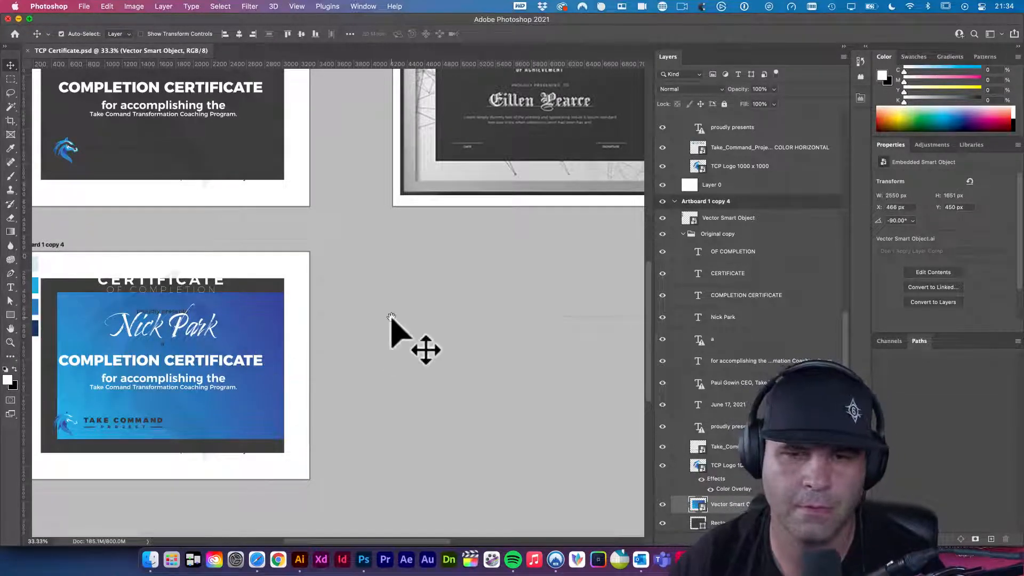
- Delete the dark rectangle frame behind the gradient, revealing the date and signature
{"action": "key", "text": "super+minus"}
{"action": "key", "text": "super+minus"}
{"action": "left_click_drag", "start_coordinate": [400, 290], "coordinate": [368, 365]}
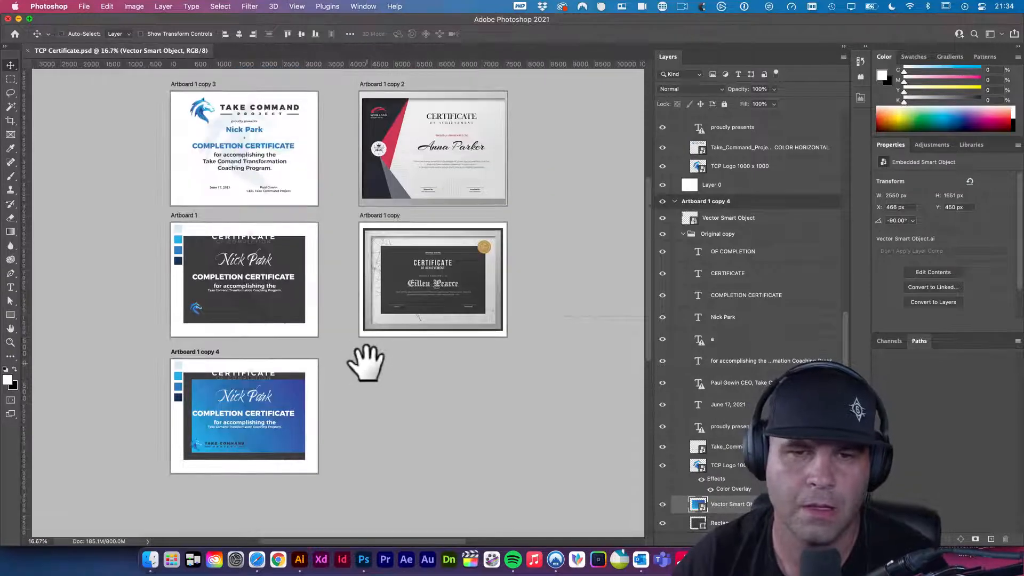
{"action": "left_click", "coordinate": [344, 367]}
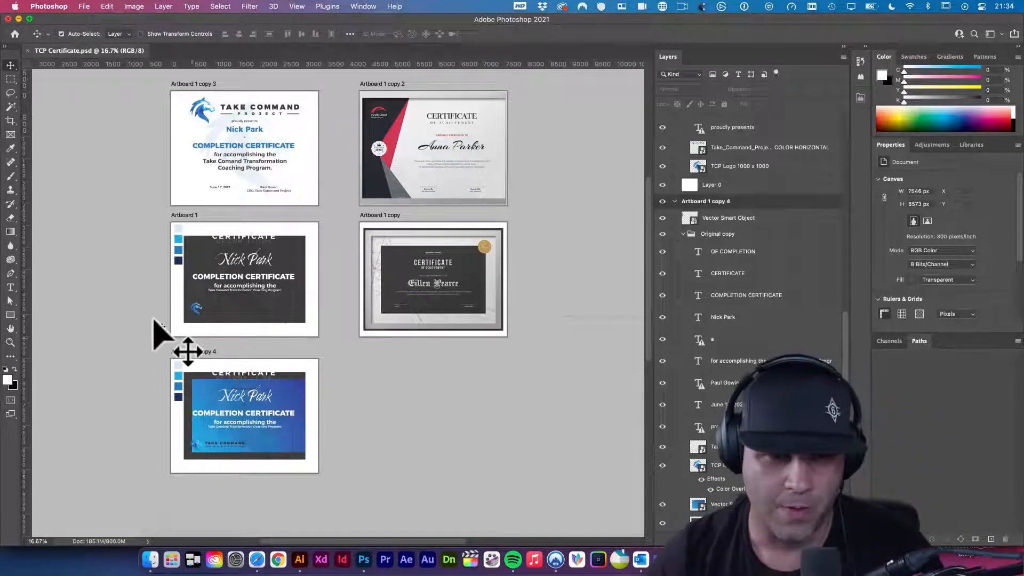
{"action": "left_click", "coordinate": [245, 399], "text": "super"}
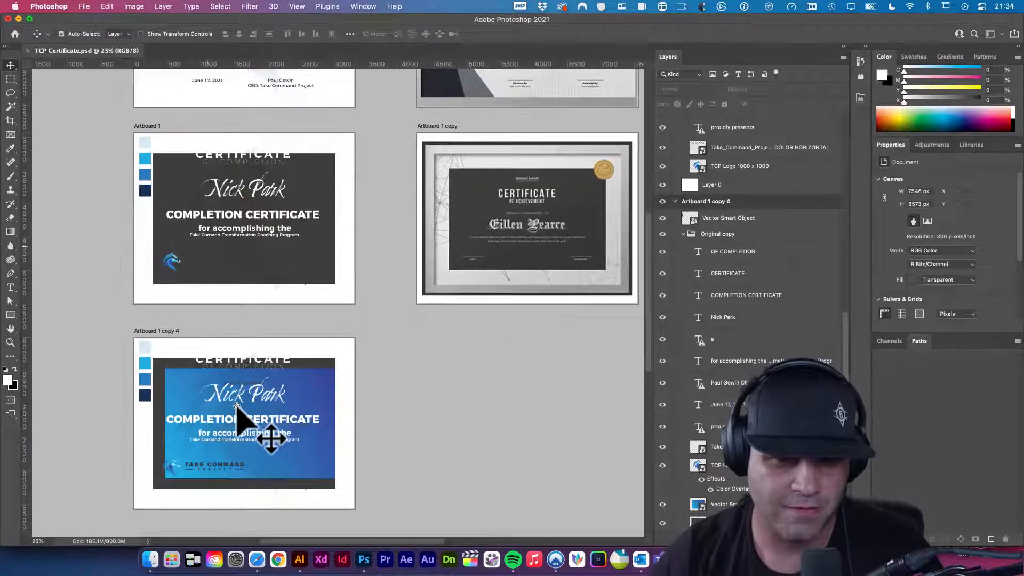
{"action": "left_click", "coordinate": [233, 416], "text": "super"}
{"action": "left_click", "coordinate": [233, 415], "text": "super"}
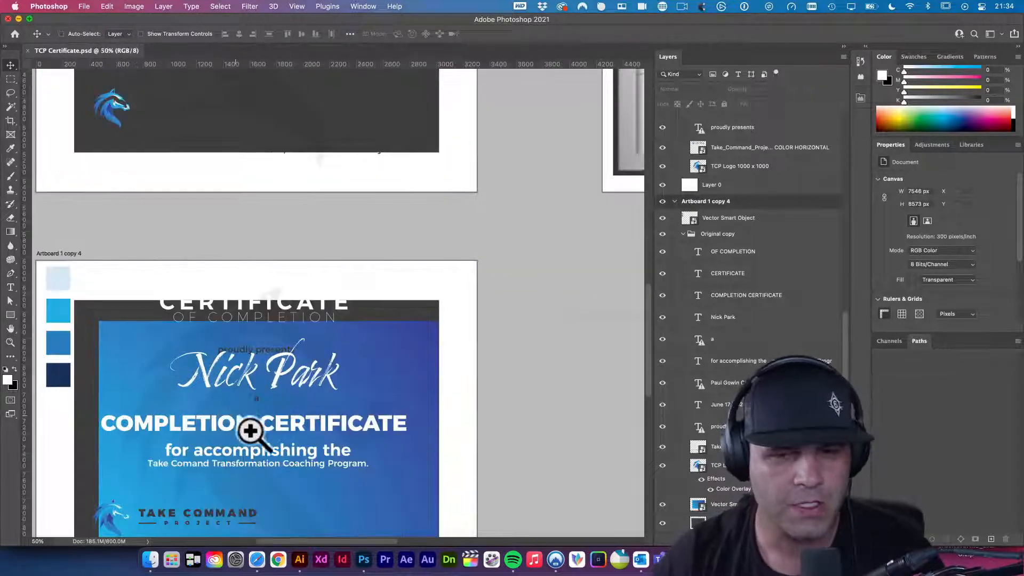
{"action": "left_click", "coordinate": [240, 418], "text": "super"}
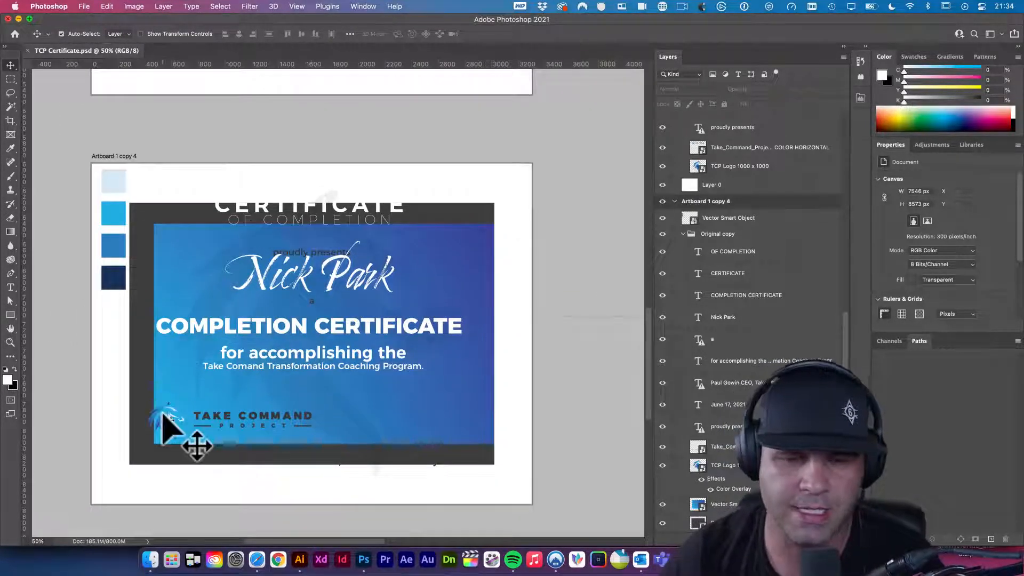
{"action": "left_click", "coordinate": [365, 455]}
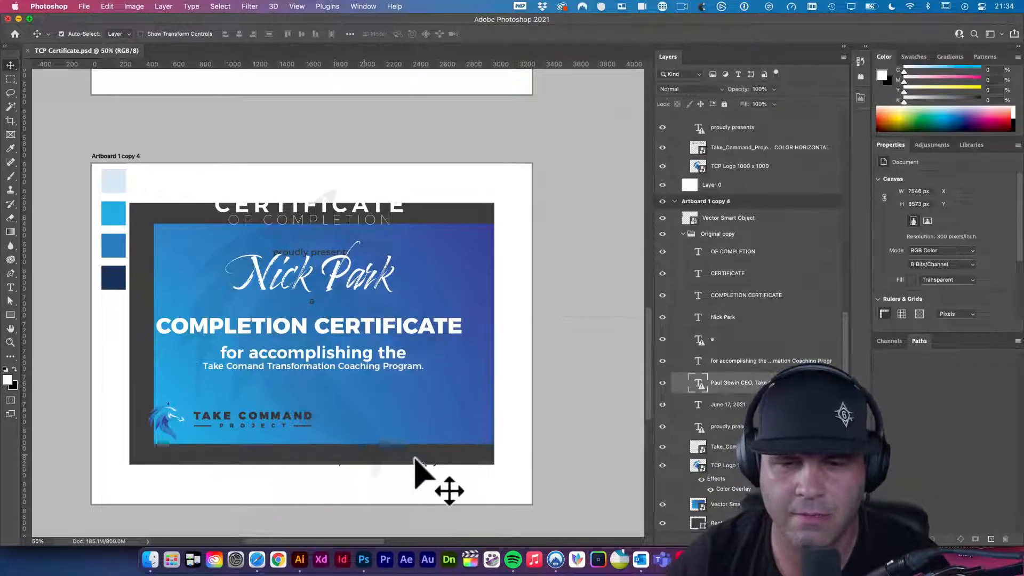
{"action": "left_click", "coordinate": [475, 457]}
{"action": "key", "text": "Delete"}
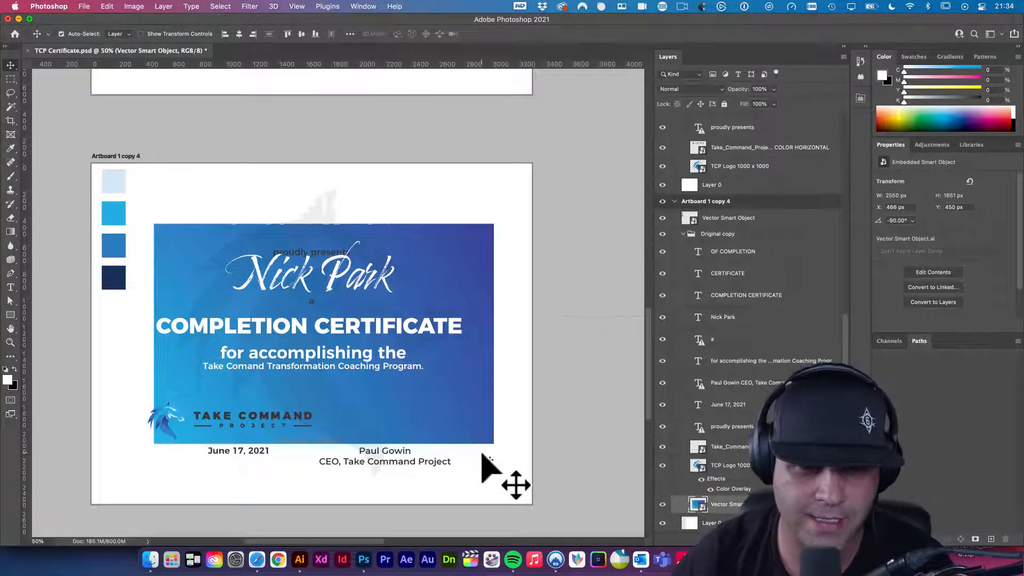
- In Illustrator's logo file, select the full-colour horizontal Take Command logo group
{"action": "left_click", "coordinate": [300, 564]}
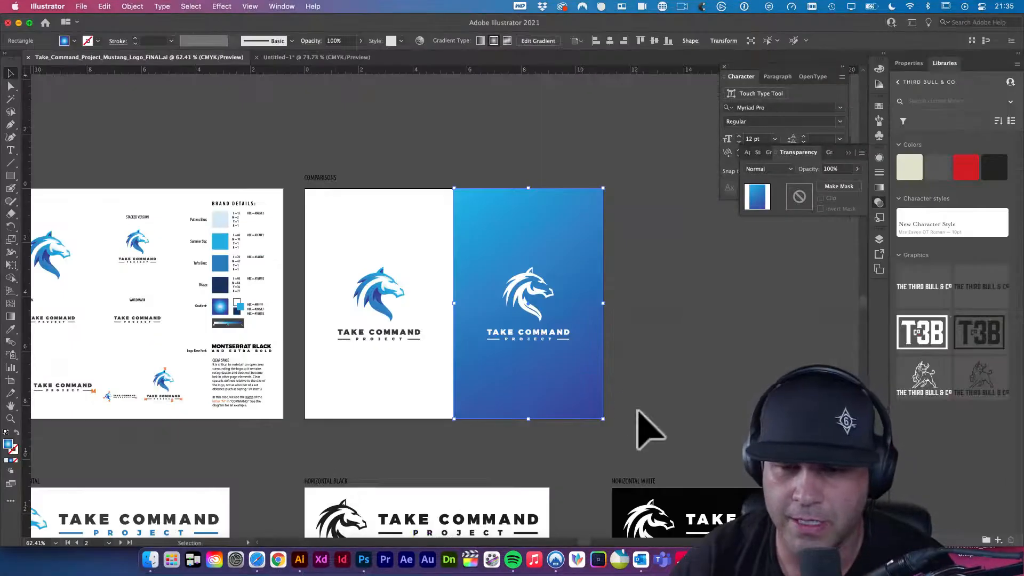
{"action": "left_click", "coordinate": [637, 411]}
{"action": "scroll", "coordinate": [587, 395], "scroll_direction": "down", "scroll_amount": 5}
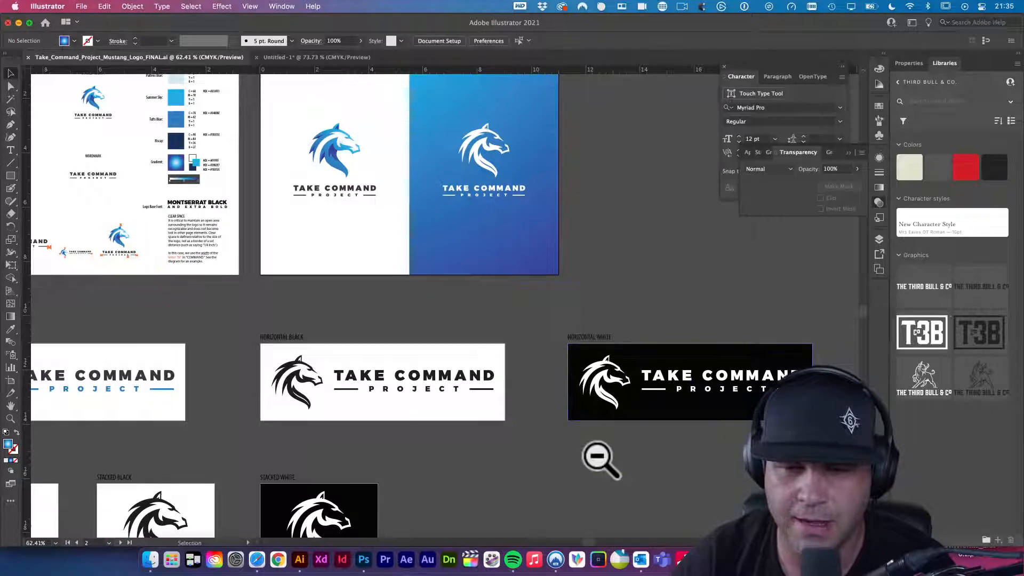
{"action": "left_click_drag", "start_coordinate": [483, 443], "coordinate": [651, 359]}
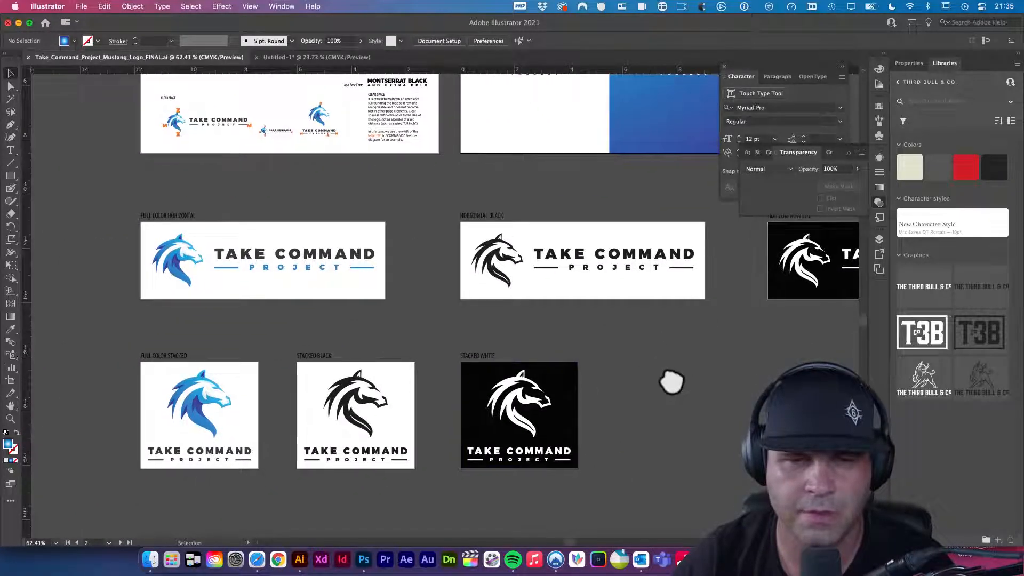
{"action": "left_click", "coordinate": [182, 275]}
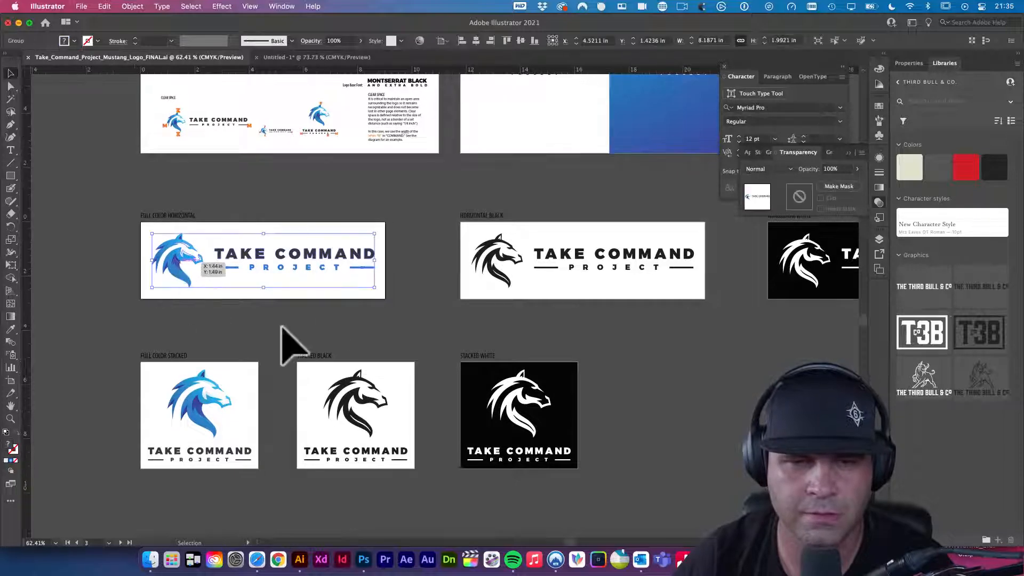
{"action": "key", "text": "a"}
{"action": "left_click", "coordinate": [363, 560]}
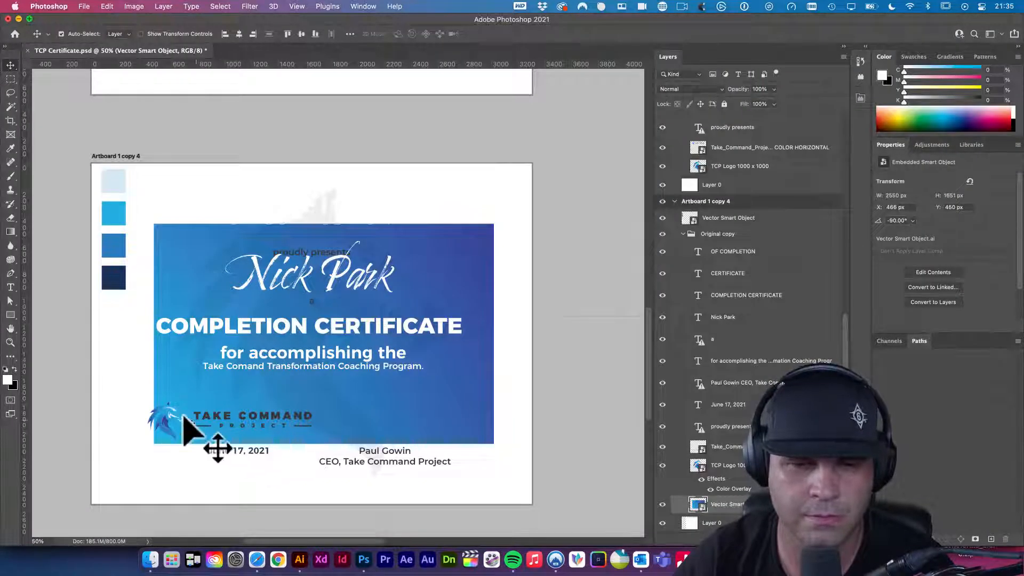
- Replace the bottom-left logo with the Illustrator logo pasted as a hidden Smart Object on top
{"action": "left_click", "coordinate": [164, 423]}
{"action": "key", "text": "Delete"}
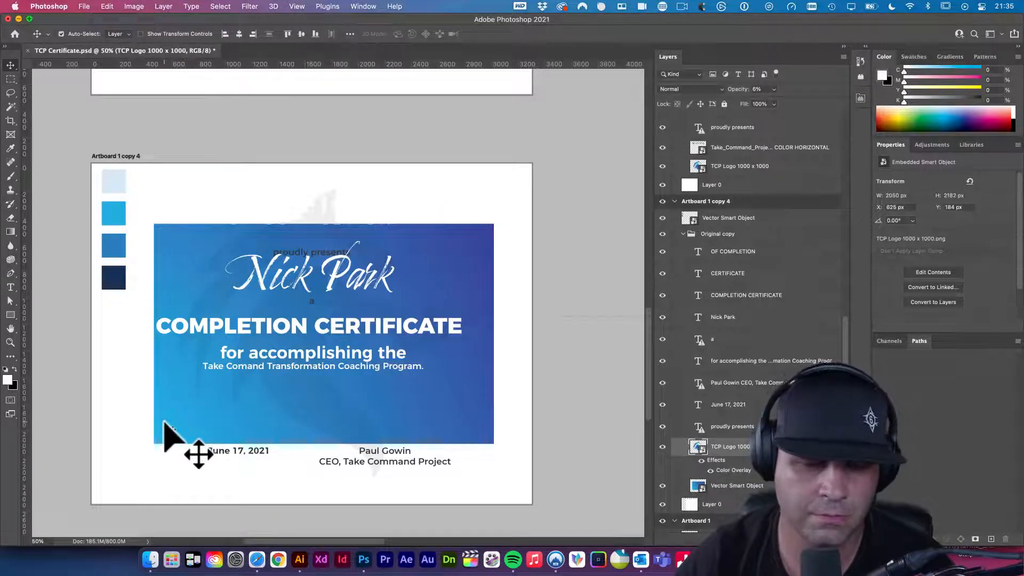
{"action": "key", "text": "super+v"}
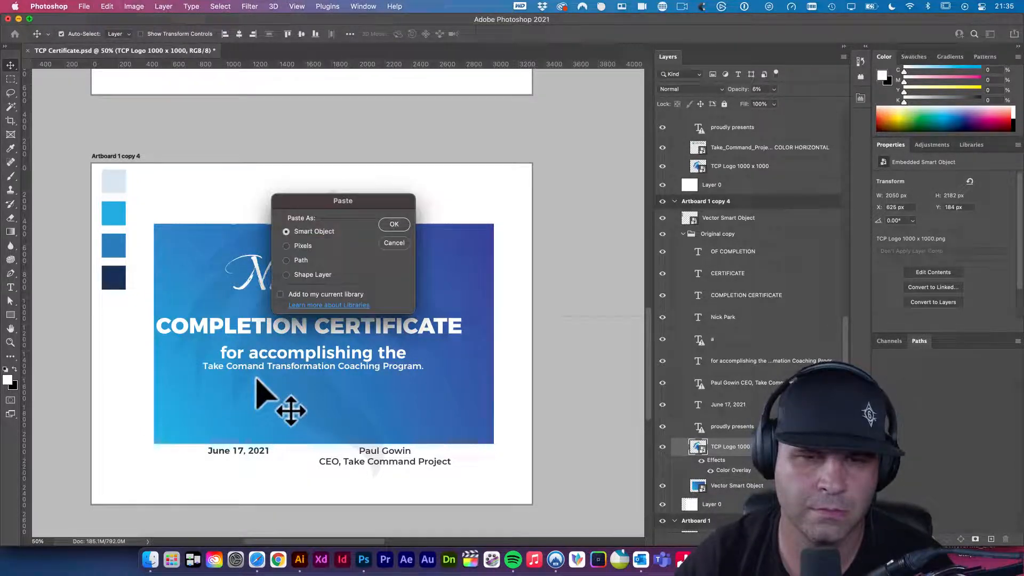
{"action": "left_click", "coordinate": [392, 223]}
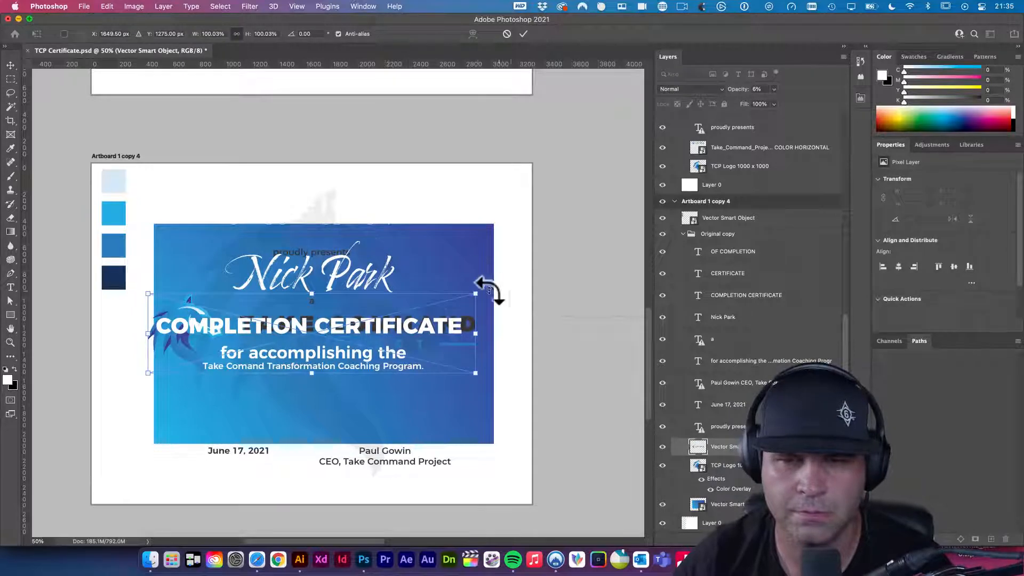
{"action": "left_click_drag", "start_coordinate": [451, 302], "coordinate": [451, 189]}
{"action": "key", "text": "Return"}
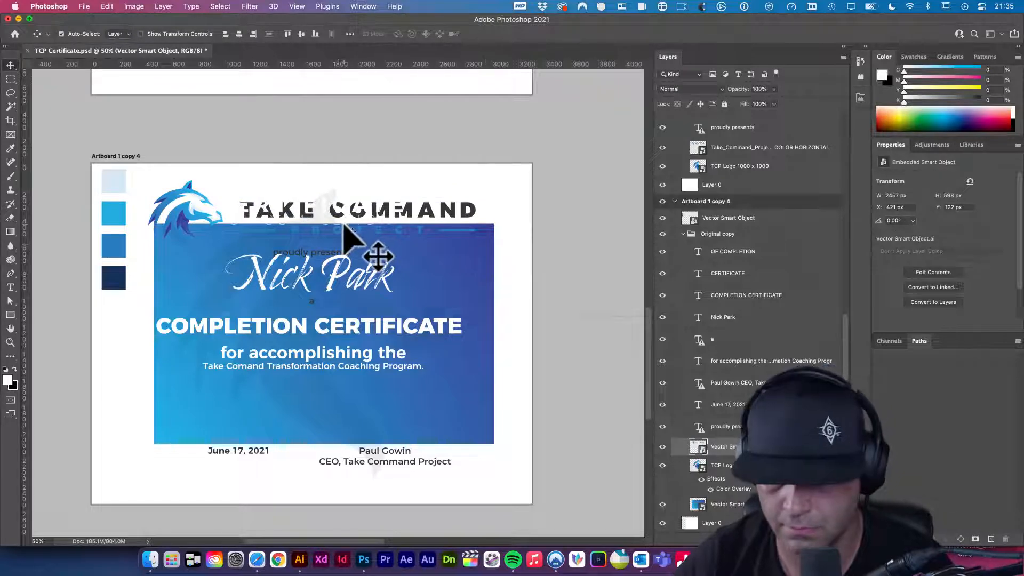
{"action": "key", "text": "super+shift+bracketright"}
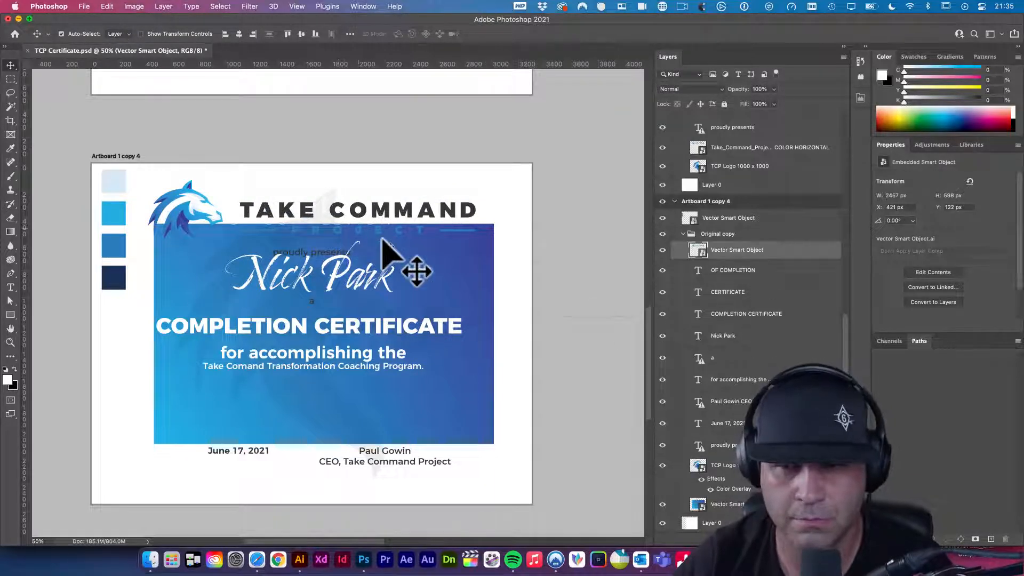
{"action": "left_click", "coordinate": [662, 250]}
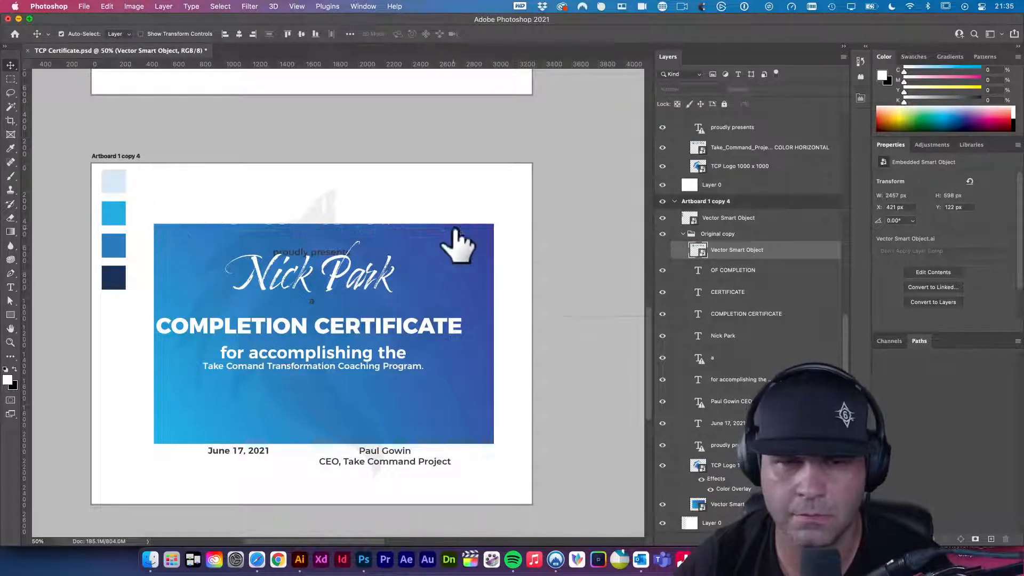
- Stretch the blue background panel's top edge upward so the heading sits inside it
{"action": "left_click", "coordinate": [467, 259]}
{"action": "key", "text": "super+t"}
{"action": "left_click_drag", "start_coordinate": [326, 226], "coordinate": [331, 190]}
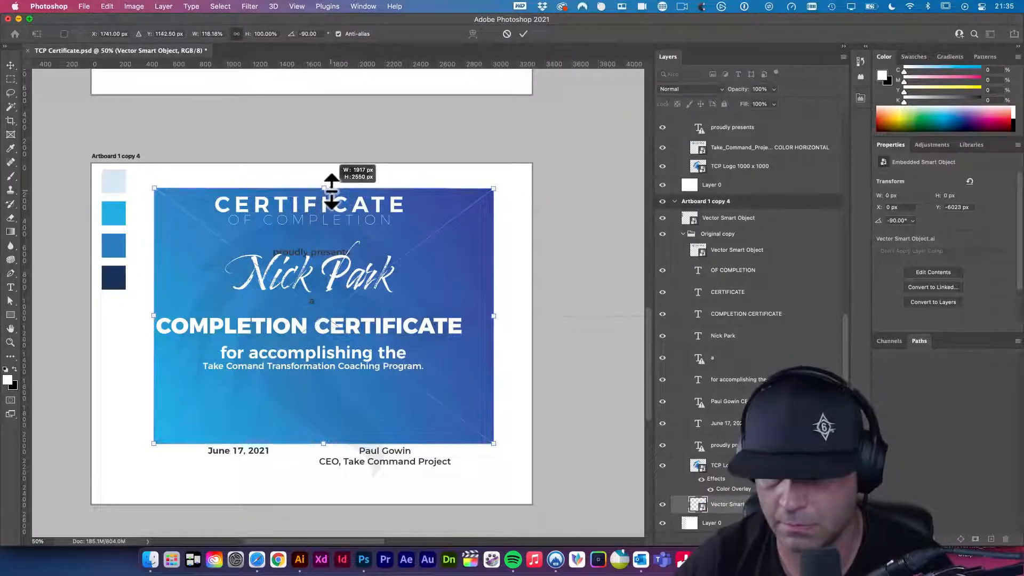
{"action": "key", "text": "Return"}
- Move the CERTIFICATE heading and description block lower, and delete the COMPLETION CERTIFICATE line
{"action": "left_click", "coordinate": [325, 223]}
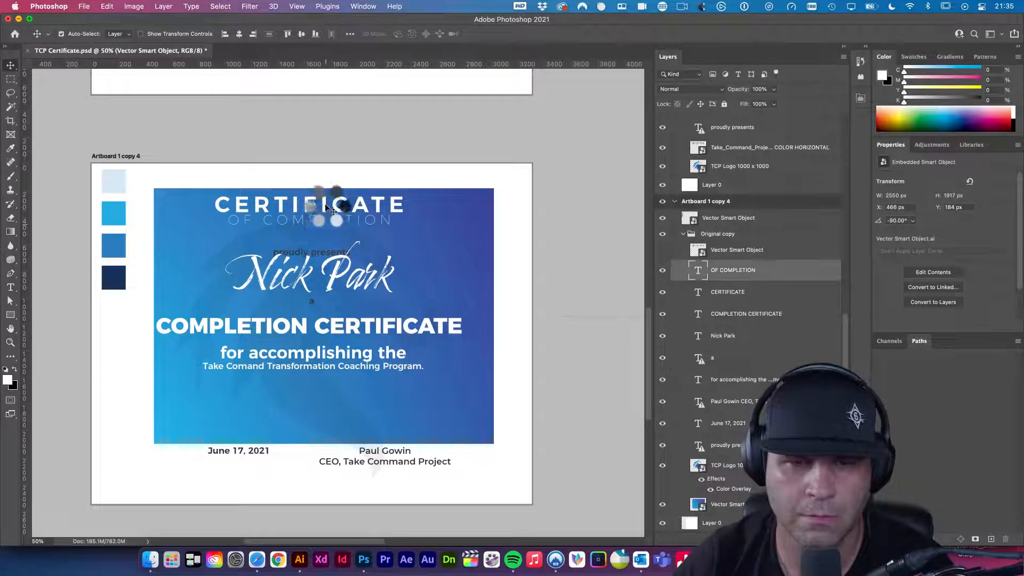
{"action": "left_click_drag", "start_coordinate": [325, 204], "coordinate": [326, 228]}
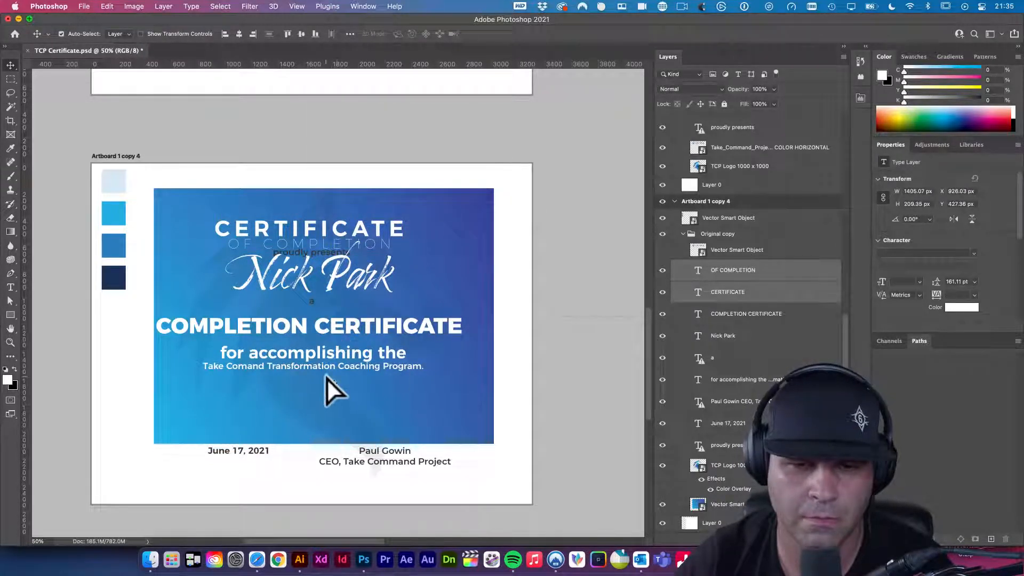
{"action": "left_click_drag", "start_coordinate": [329, 369], "coordinate": [328, 422]}
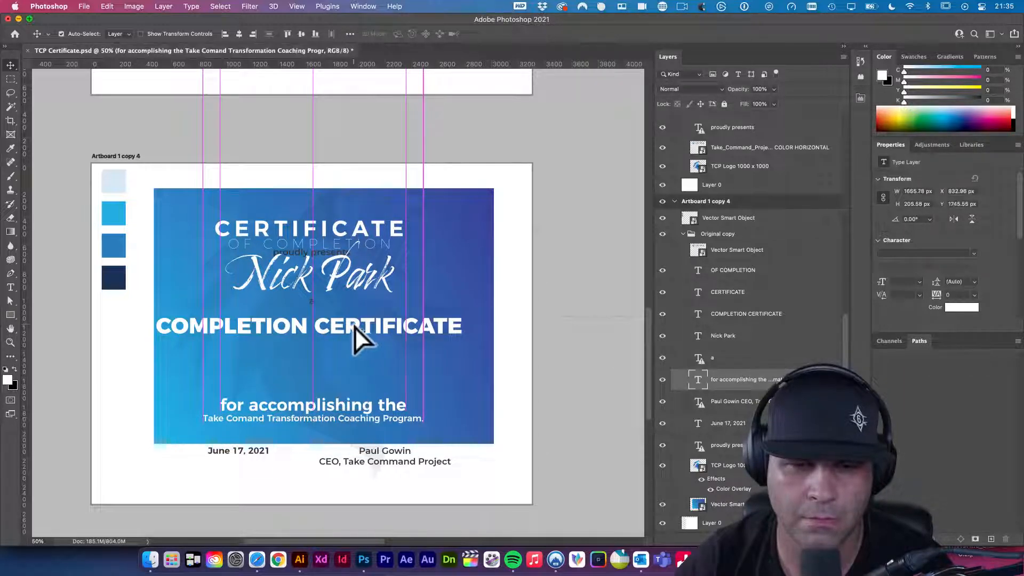
{"action": "left_click", "coordinate": [354, 328]}
{"action": "left_click_drag", "start_coordinate": [354, 328], "coordinate": [354, 334]}
{"action": "key", "text": "Delete"}
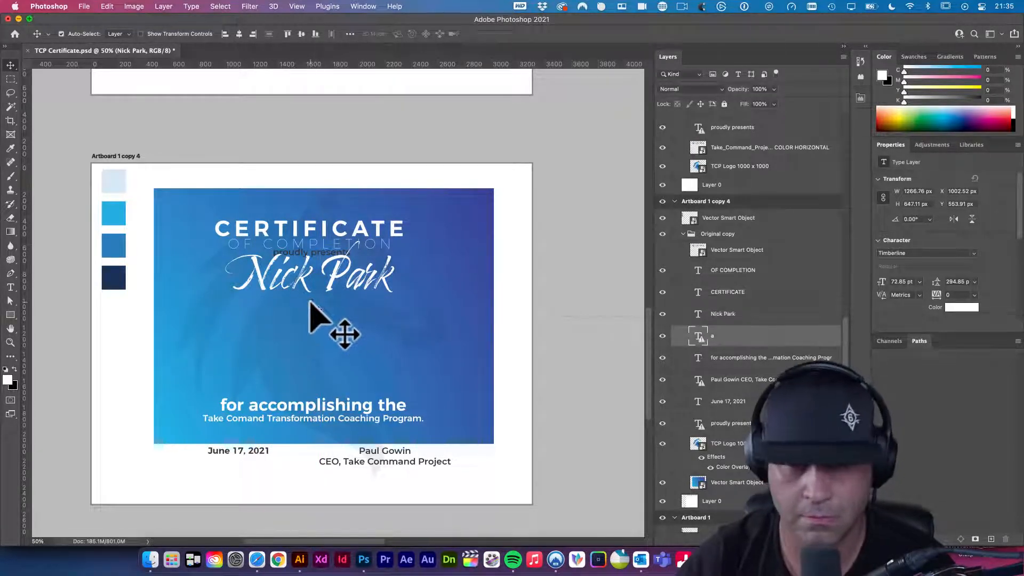
- Move the script recipient name lower, clear of the proudly presents line
{"action": "left_click_drag", "start_coordinate": [330, 285], "coordinate": [328, 315]}
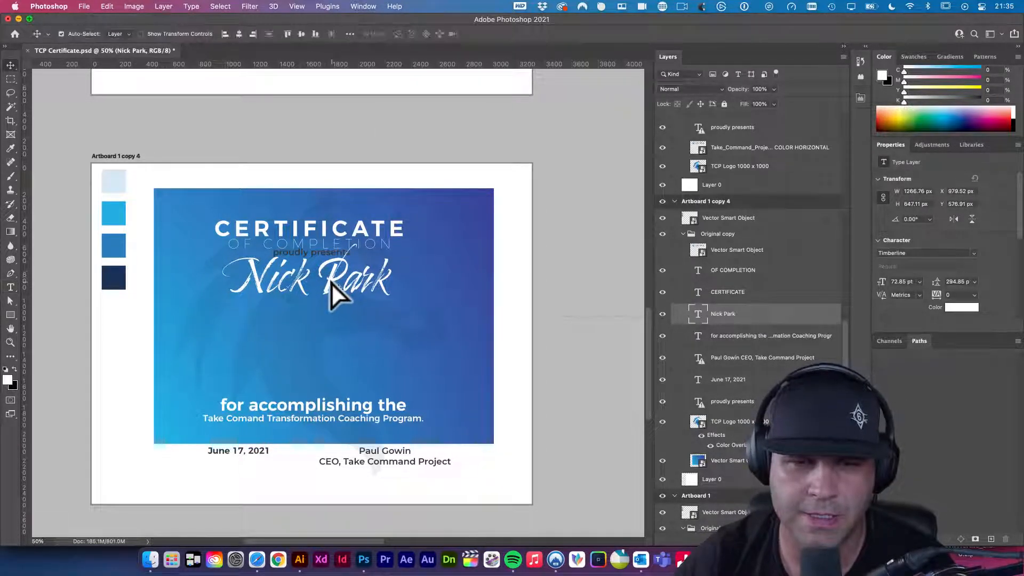
{"action": "left_click", "coordinate": [326, 321]}
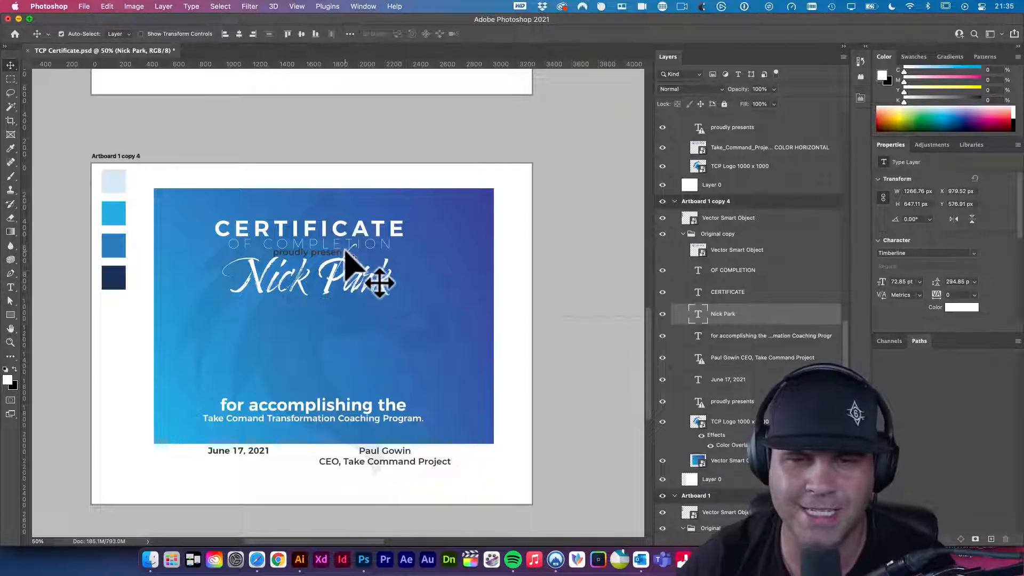
{"action": "key", "text": "t"}
{"action": "key", "text": "v"}
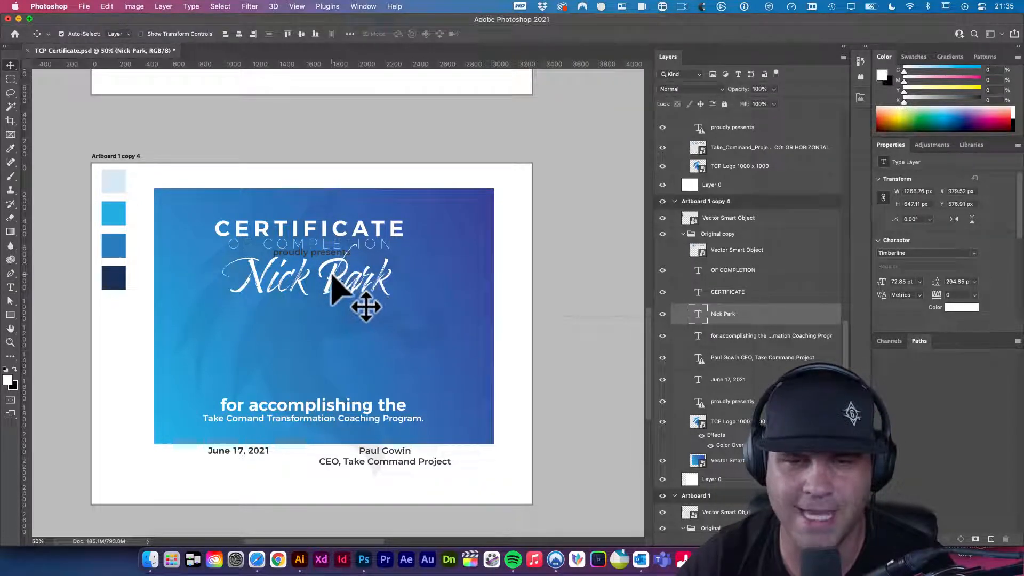
{"action": "left_click", "coordinate": [328, 303]}
{"action": "left_click_drag", "start_coordinate": [328, 303], "coordinate": [350, 251]}
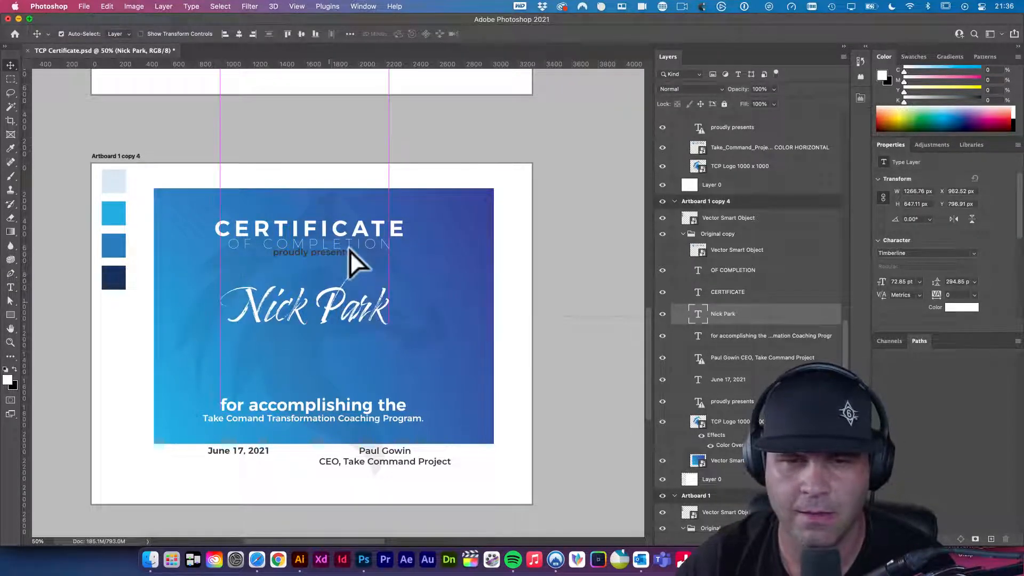
- Change the small line to read 'proudly presented to' and nudge it down
{"action": "key", "text": "t"}
{"action": "left_click", "coordinate": [347, 255]}
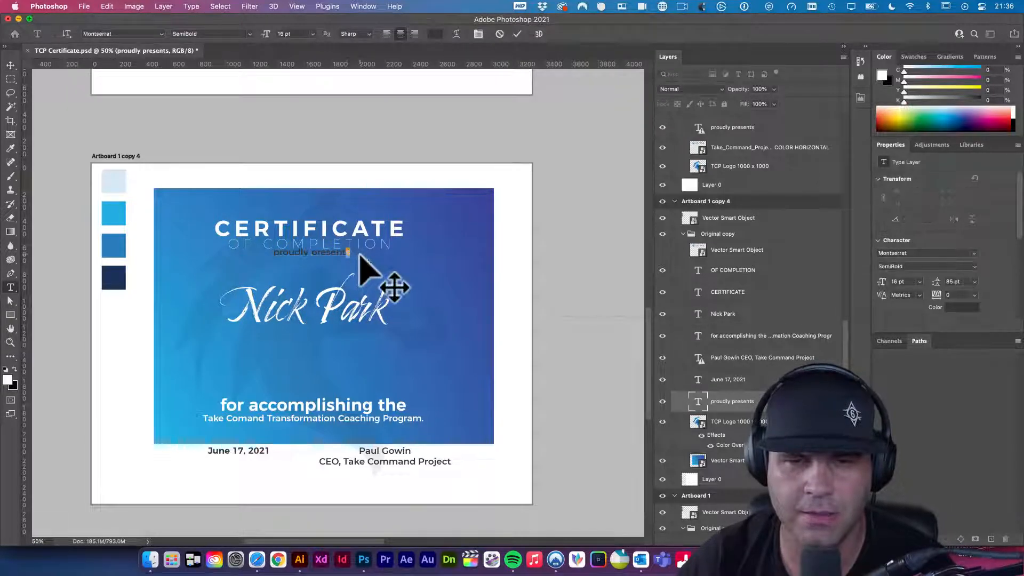
{"action": "key", "text": "BackSpace"}
{"action": "type", "text": "ED"}
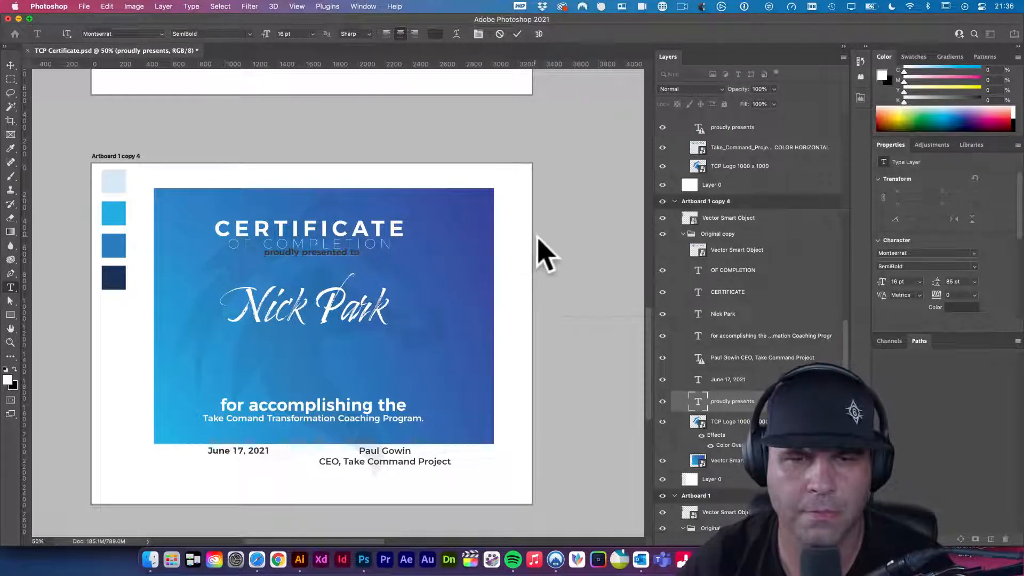
{"action": "key", "text": "shift+Down"}
{"action": "key", "text": "shift+Down"}
{"action": "key", "text": "shift+Down"}
{"action": "key", "text": "shift+Down"}
{"action": "key", "text": "shift+Down"}
{"action": "key", "text": "shift+Down"}
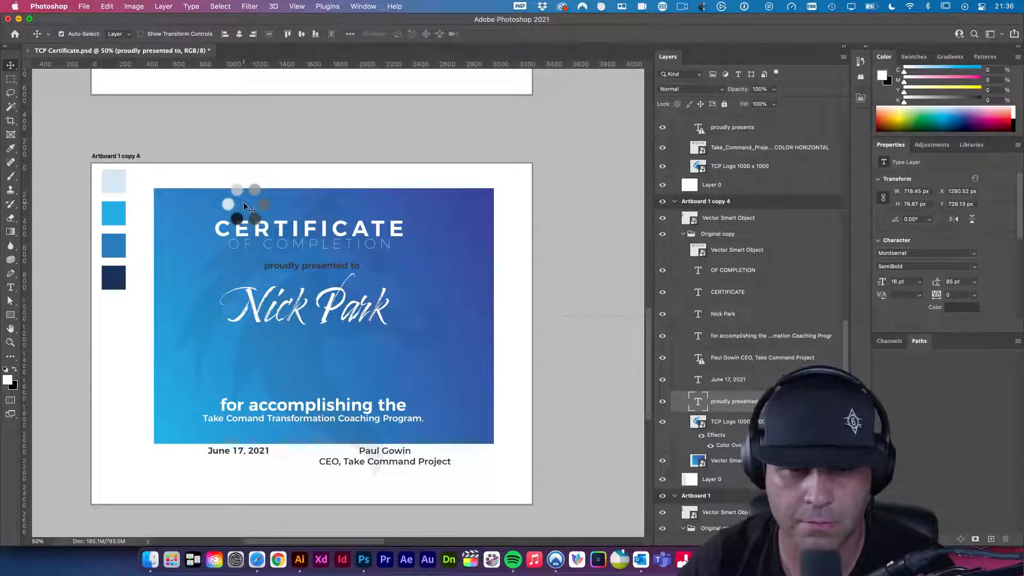
- Lift the description block up under the name and save the certificate
{"action": "left_click", "coordinate": [358, 415]}
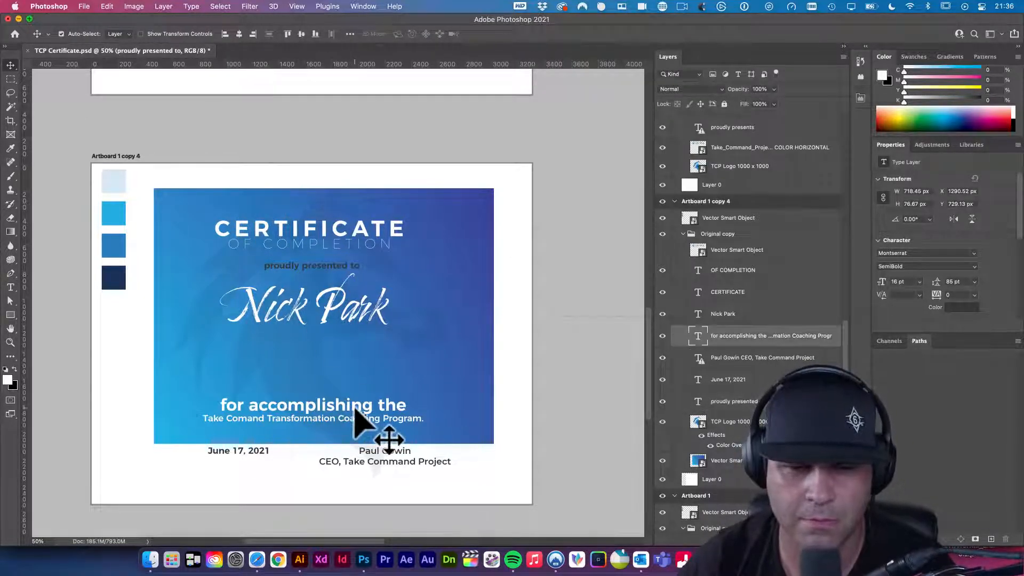
{"action": "left_click_drag", "start_coordinate": [360, 382], "coordinate": [363, 373]}
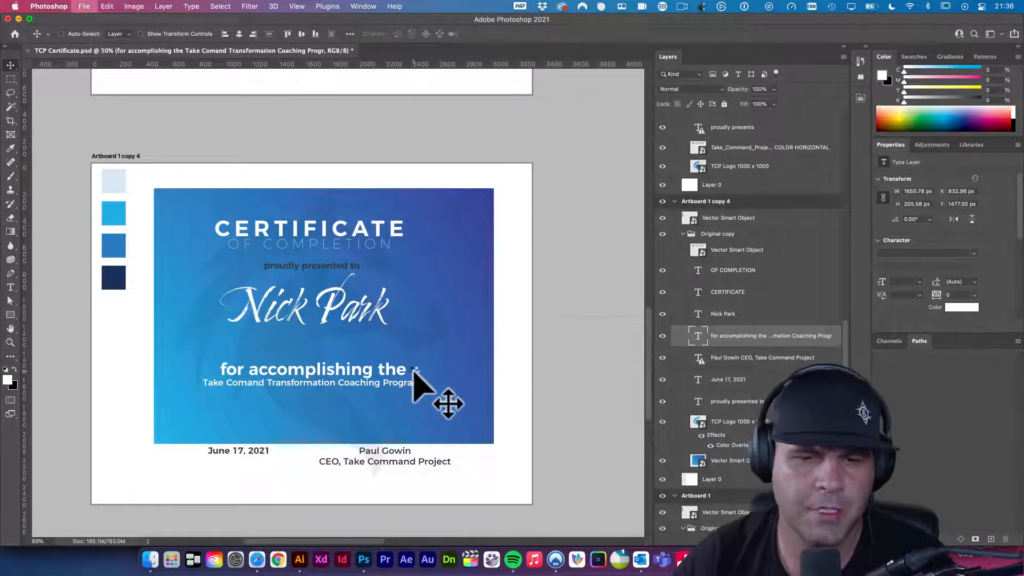
{"action": "key", "text": "super+s"}
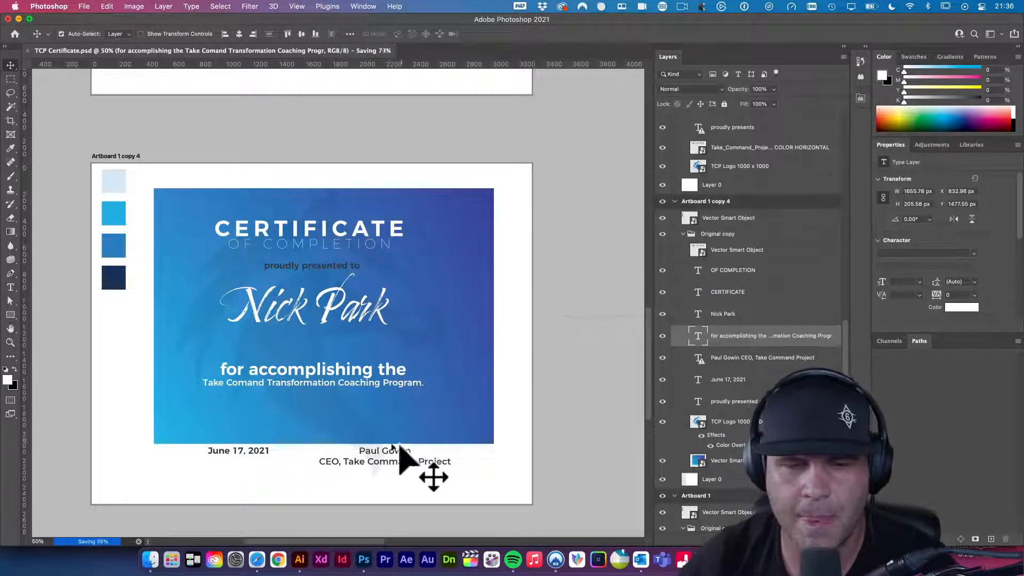
{"action": "left_click", "coordinate": [154, 561]}
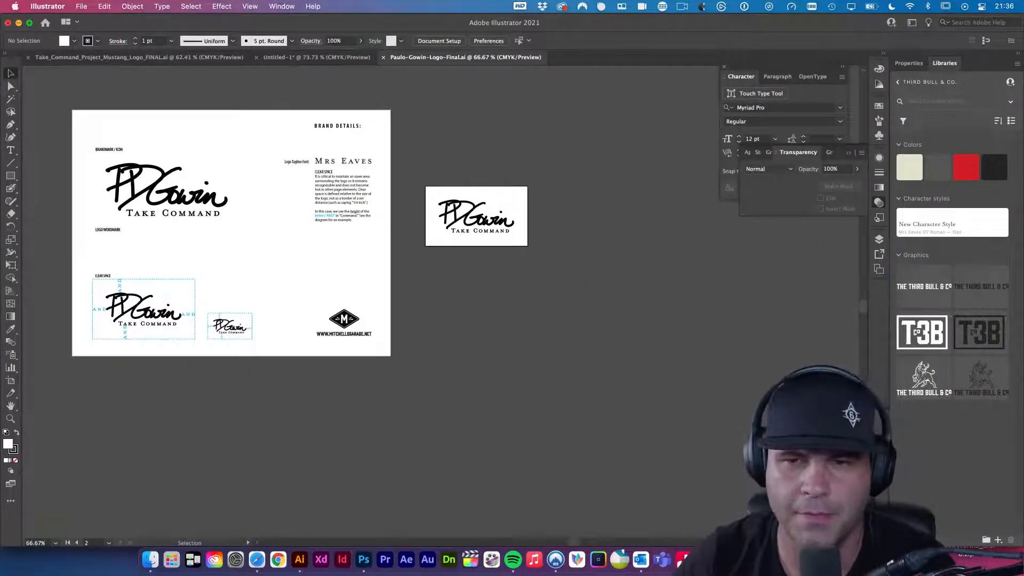
- Zoom in on the logo file and lasso-select the handwritten signature above TAKE COMMAND
{"action": "key", "text": "super+a"}
{"action": "key", "text": "super+space"}
{"action": "left_click_drag", "start_coordinate": [239, 205], "coordinate": [401, 232]}
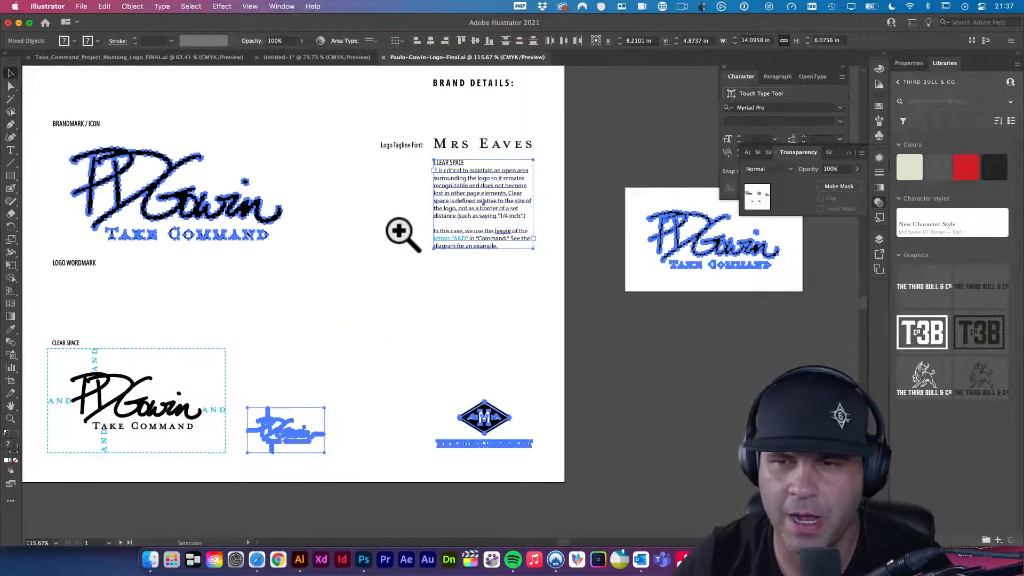
{"action": "left_click", "coordinate": [627, 306]}
{"action": "left_click_drag", "start_coordinate": [627, 307], "coordinate": [555, 322]}
{"action": "left_click_drag", "start_coordinate": [713, 275], "coordinate": [658, 315]}
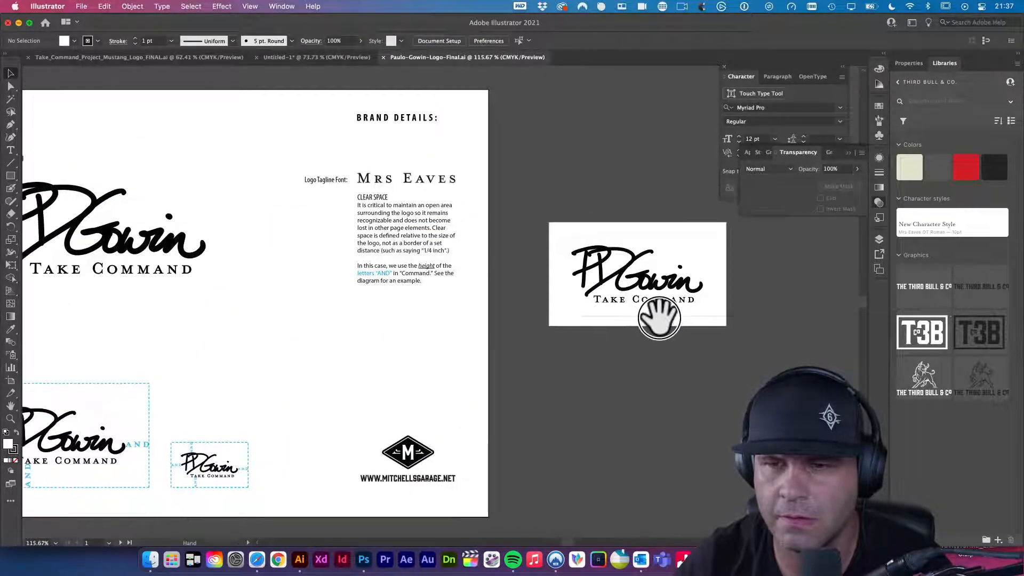
{"action": "left_click_drag", "start_coordinate": [670, 281], "coordinate": [734, 331]}
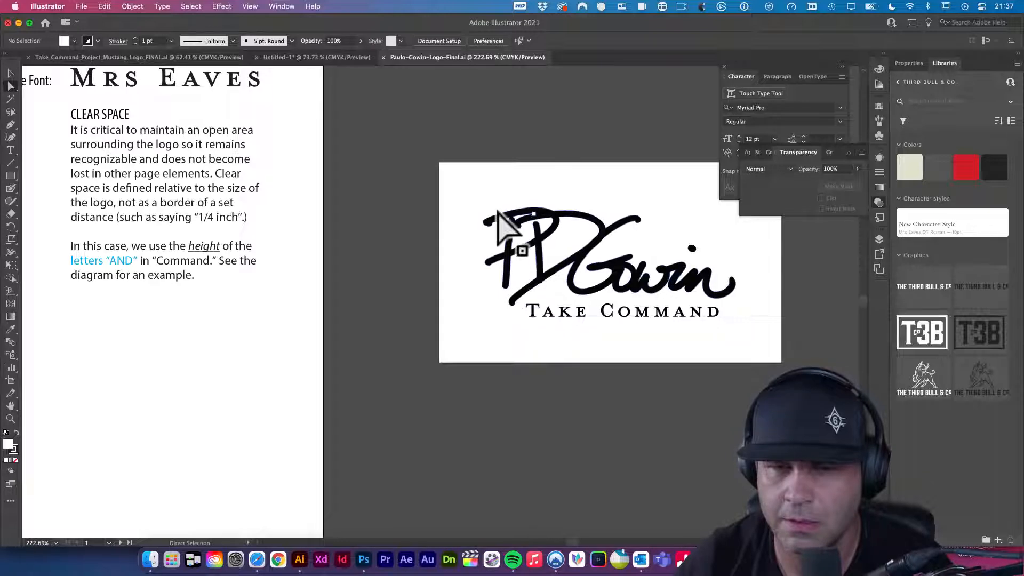
{"action": "left_click", "coordinate": [11, 112]}
{"action": "mouse_move", "coordinate": [494, 201]}
{"action": "left_mouse_down"}
{"action": "mouse_move", "coordinate": [469, 224]}
{"action": "mouse_move", "coordinate": [478, 276]}
{"action": "mouse_move", "coordinate": [505, 313]}
{"action": "mouse_move", "coordinate": [546, 299]}
{"action": "mouse_move", "coordinate": [730, 307]}
{"action": "mouse_move", "coordinate": [752, 295]}
{"action": "mouse_move", "coordinate": [731, 250]}
{"action": "mouse_move", "coordinate": [675, 205]}
{"action": "mouse_move", "coordinate": [638, 191]}
{"action": "mouse_move", "coordinate": [520, 190]}
{"action": "mouse_move", "coordinate": [536, 205]}
{"action": "left_mouse_up"}
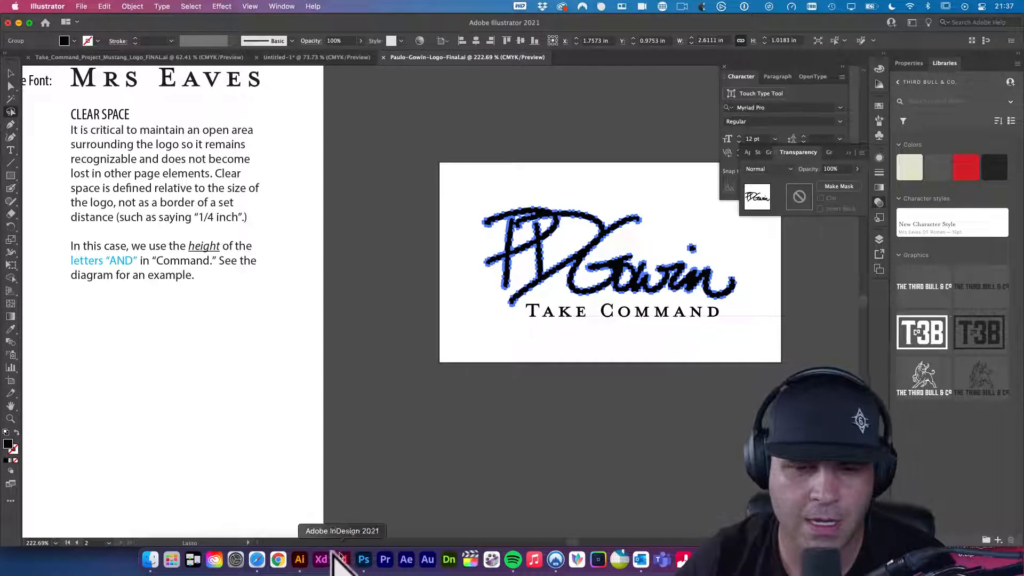
{"action": "left_click", "coordinate": [364, 560]}
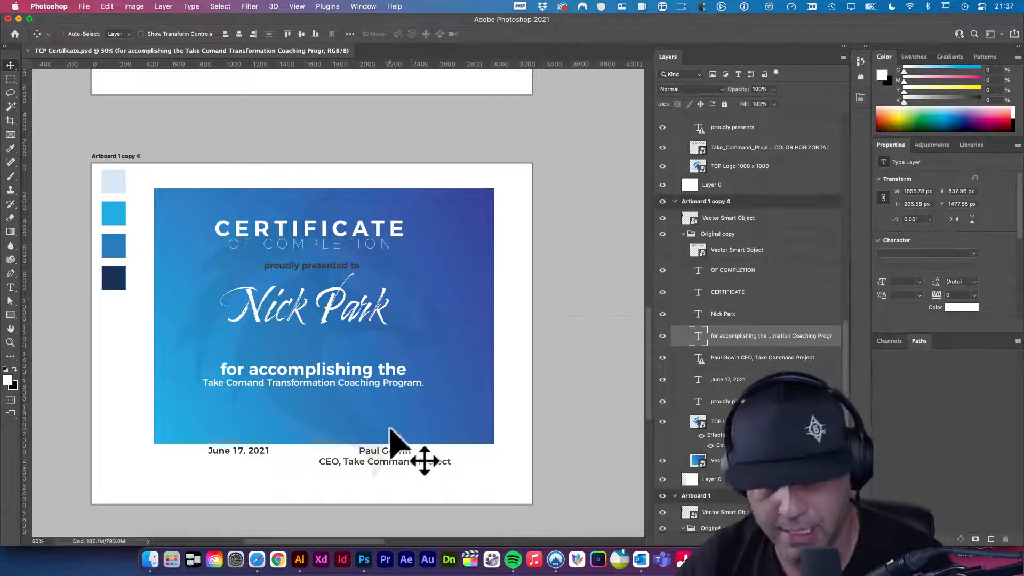
- Paste the signature as a Smart Object just above the signer's name and title
{"action": "key", "text": "super+v"}
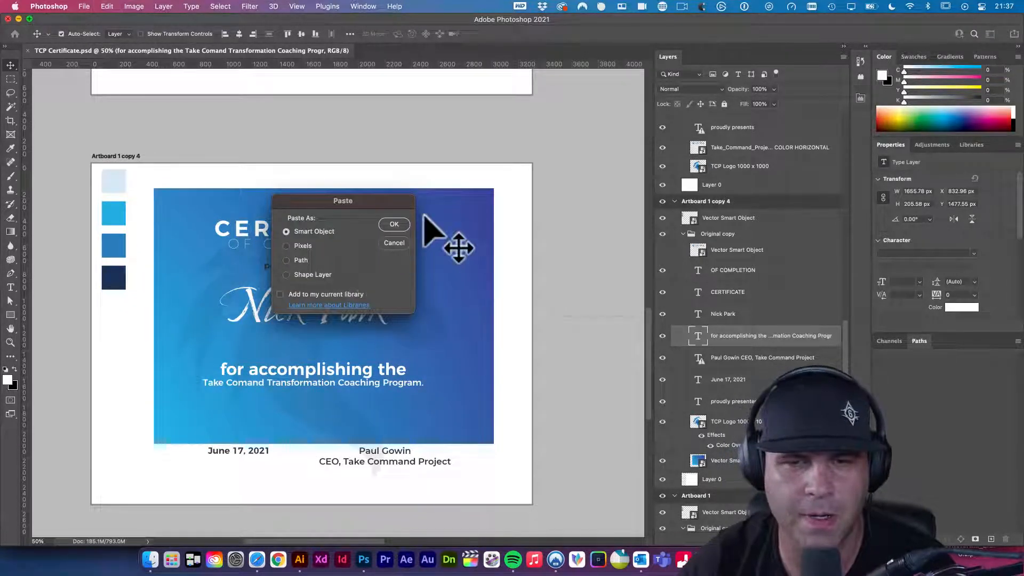
{"action": "left_click", "coordinate": [395, 224]}
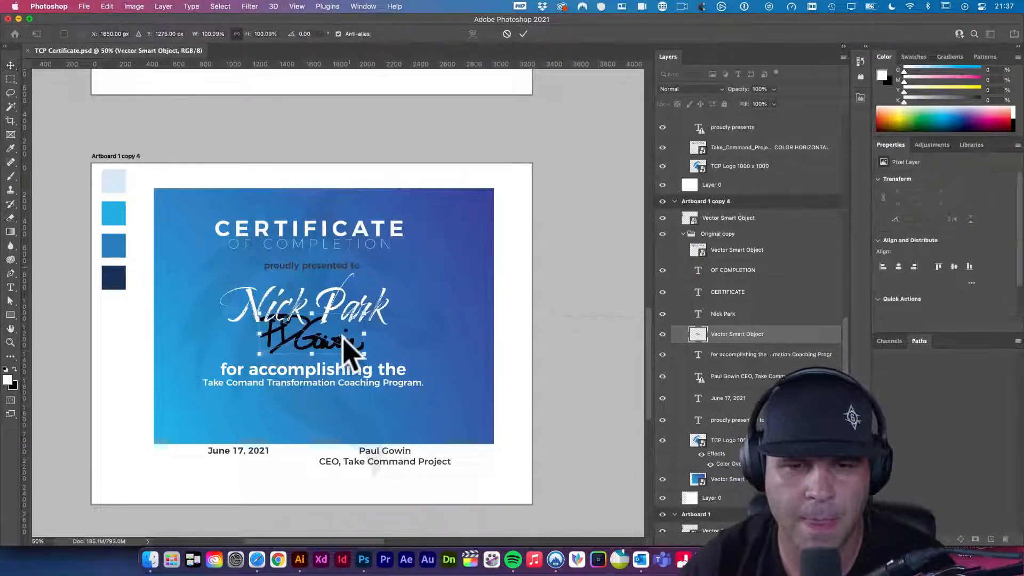
{"action": "mouse_move", "coordinate": [341, 354]}
{"action": "left_mouse_down"}
{"action": "mouse_move", "coordinate": [377, 366]}
{"action": "mouse_move", "coordinate": [412, 443]}
{"action": "mouse_move", "coordinate": [421, 426]}
{"action": "left_mouse_up"}
{"action": "key", "text": "Return"}
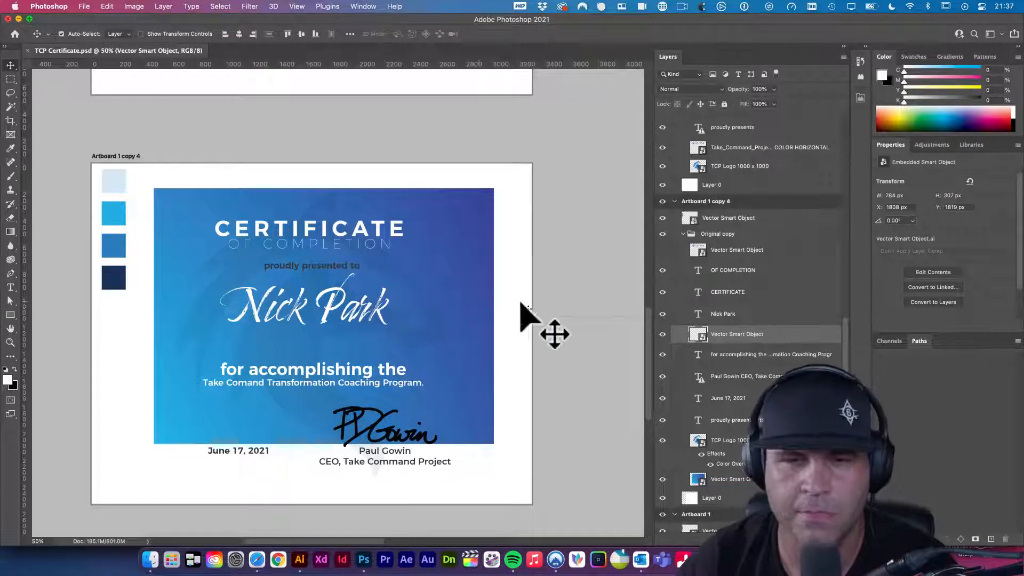
{"action": "left_click", "coordinate": [495, 312]}
{"action": "scroll", "coordinate": [496, 312], "scroll_direction": "right", "scroll_amount": 3}
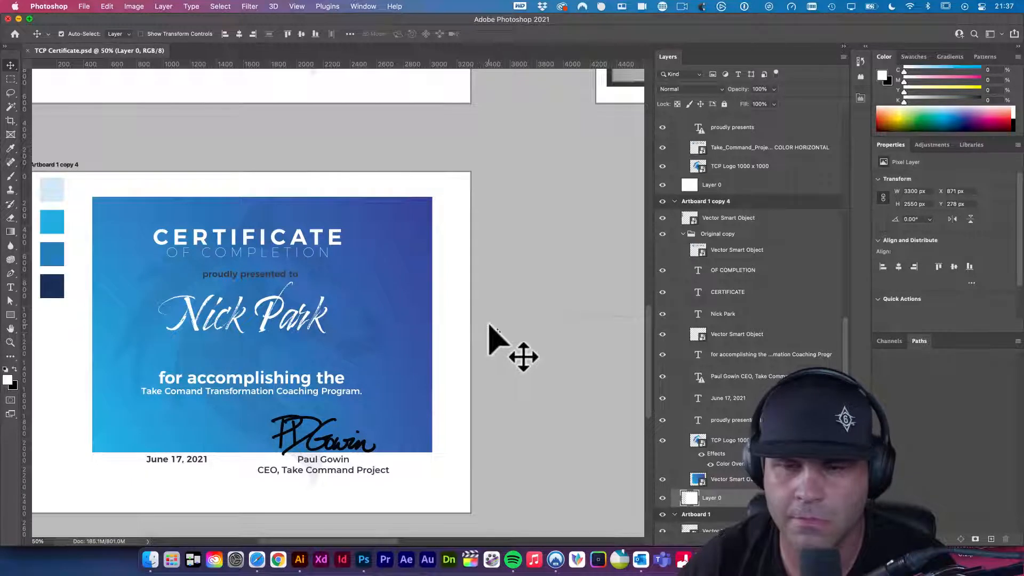
- Zoom out and pan across the artboards to bring Artboard 1 copy 4 into view
{"action": "scroll", "coordinate": [492, 323], "scroll_direction": "down", "scroll_amount": 1}
{"action": "left_click", "coordinate": [494, 322], "text": "alt"}
{"action": "left_click_drag", "start_coordinate": [500, 318], "coordinate": [473, 420]}
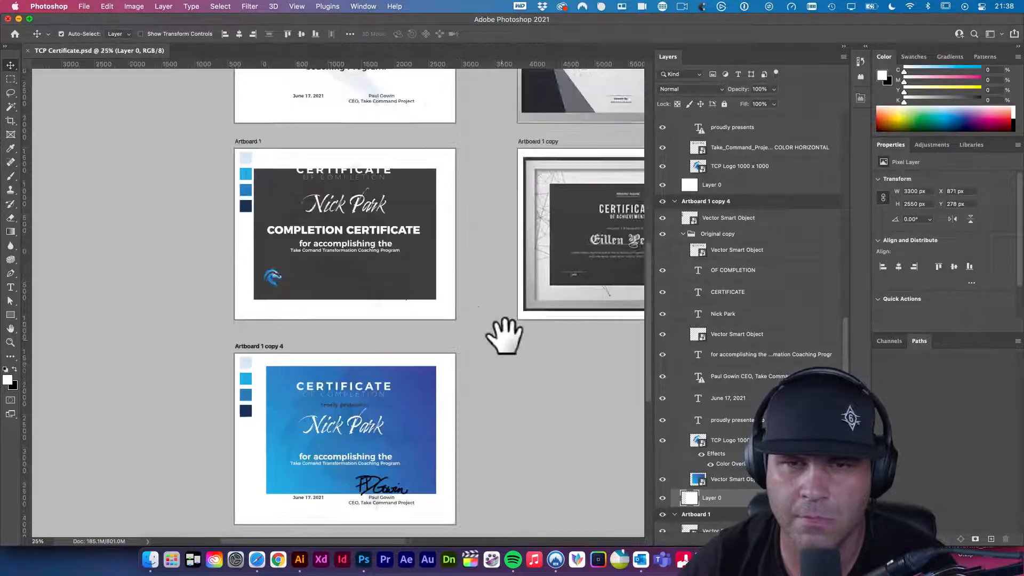
{"action": "left_click_drag", "start_coordinate": [510, 310], "coordinate": [445, 400]}
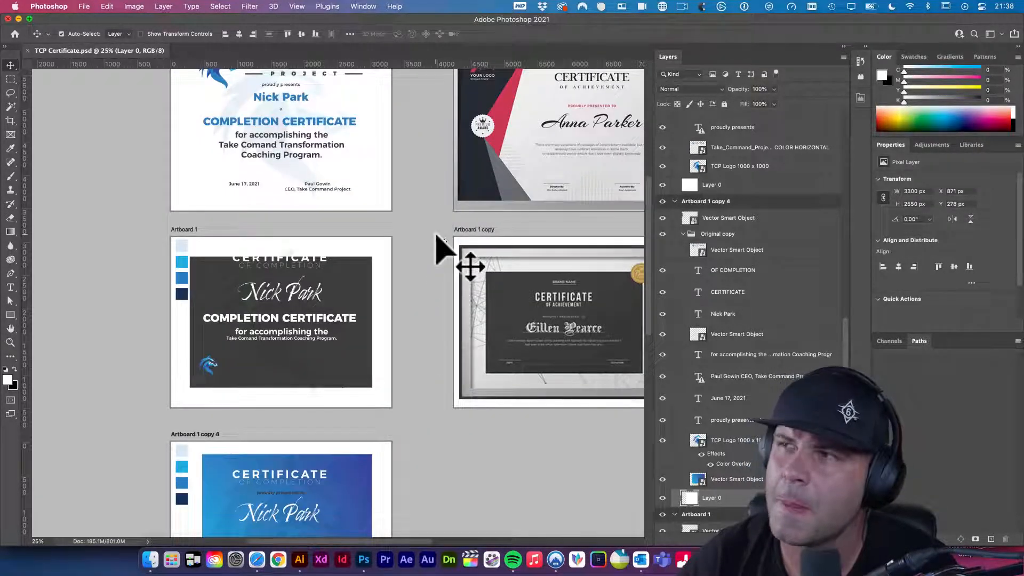
{"action": "left_click_drag", "start_coordinate": [414, 201], "coordinate": [423, 308]}
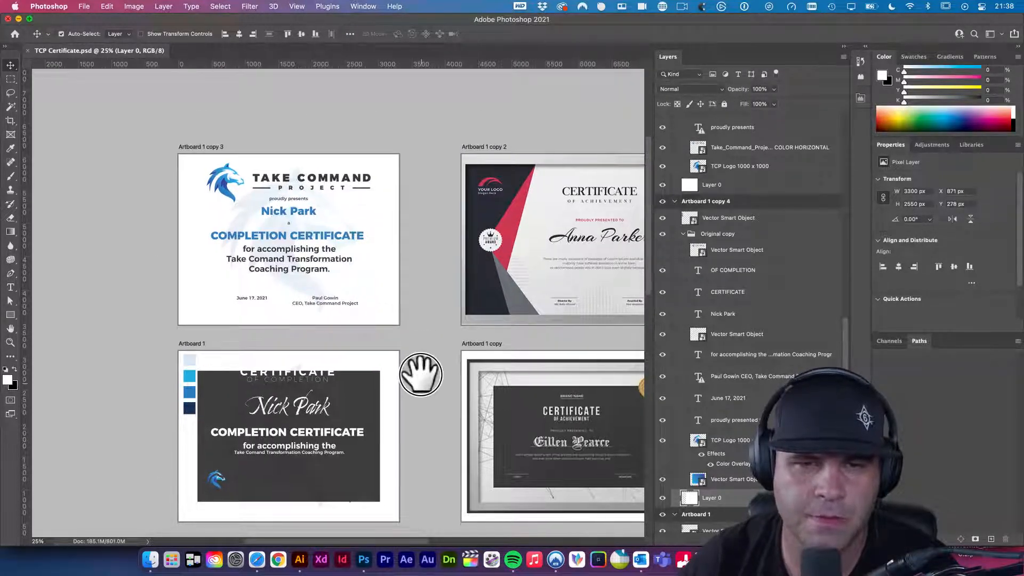
{"action": "left_click_drag", "start_coordinate": [420, 372], "coordinate": [415, 214]}
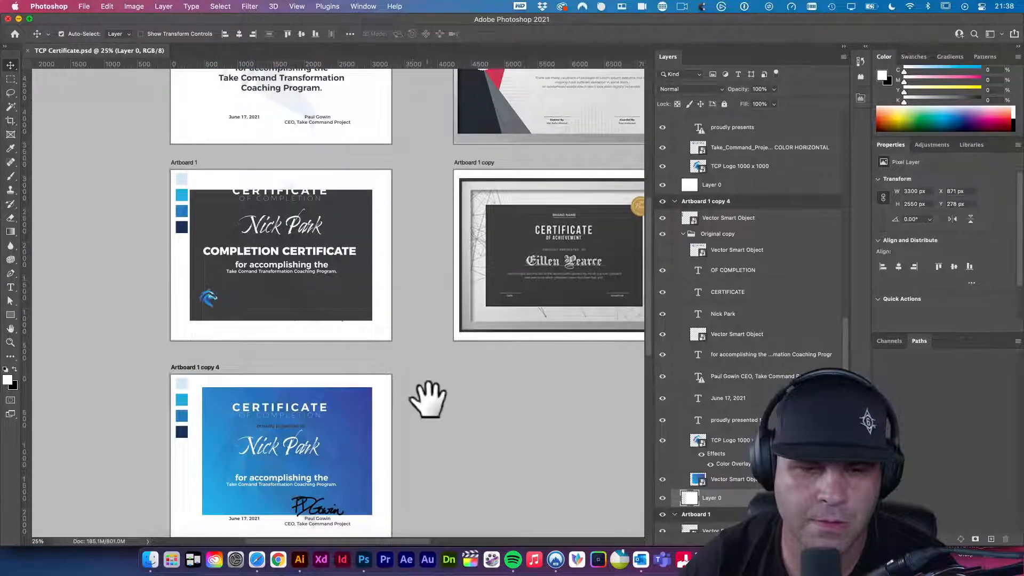
{"action": "left_click_drag", "start_coordinate": [425, 393], "coordinate": [427, 346]}
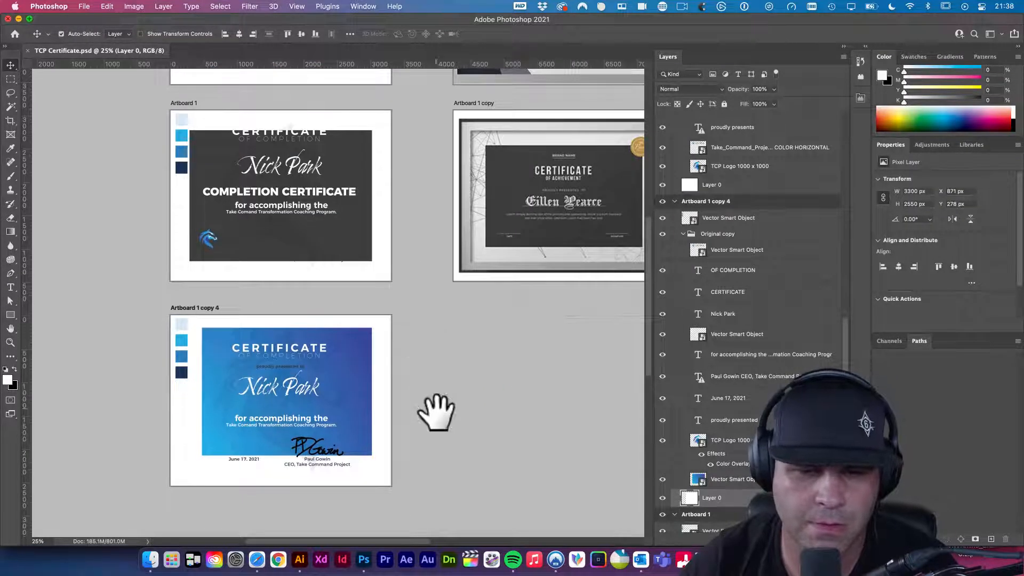
{"action": "left_click_drag", "start_coordinate": [453, 418], "coordinate": [457, 395]}
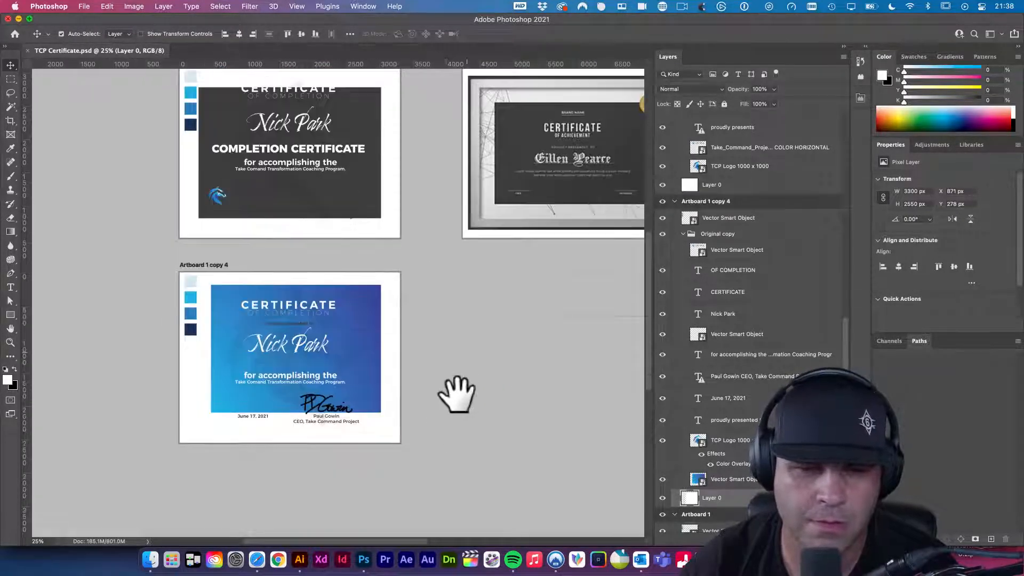
{"action": "left_click", "coordinate": [251, 422]}
{"action": "left_click_drag", "start_coordinate": [252, 422], "coordinate": [303, 447]}
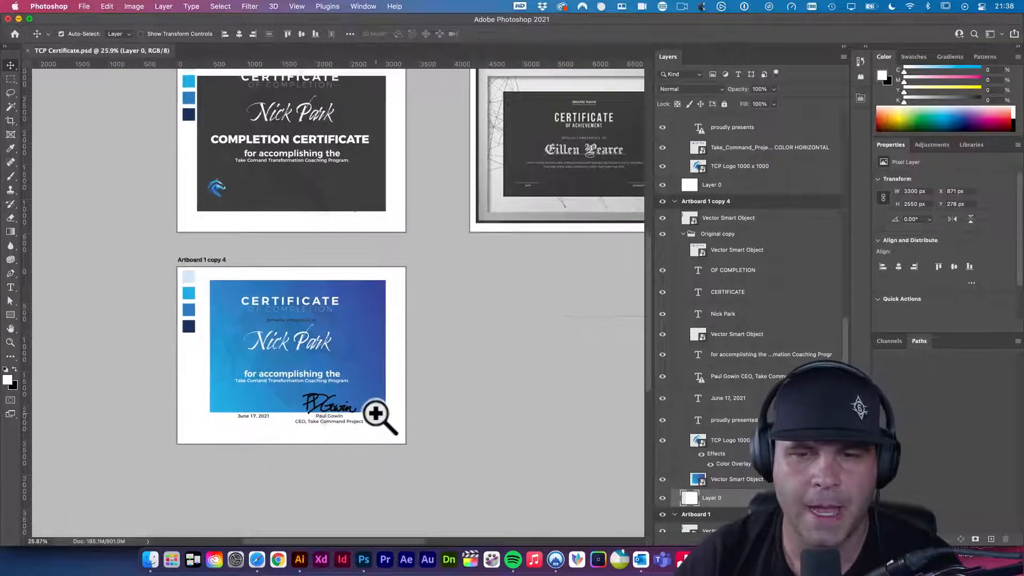
{"action": "left_click_drag", "start_coordinate": [389, 349], "coordinate": [352, 317]}
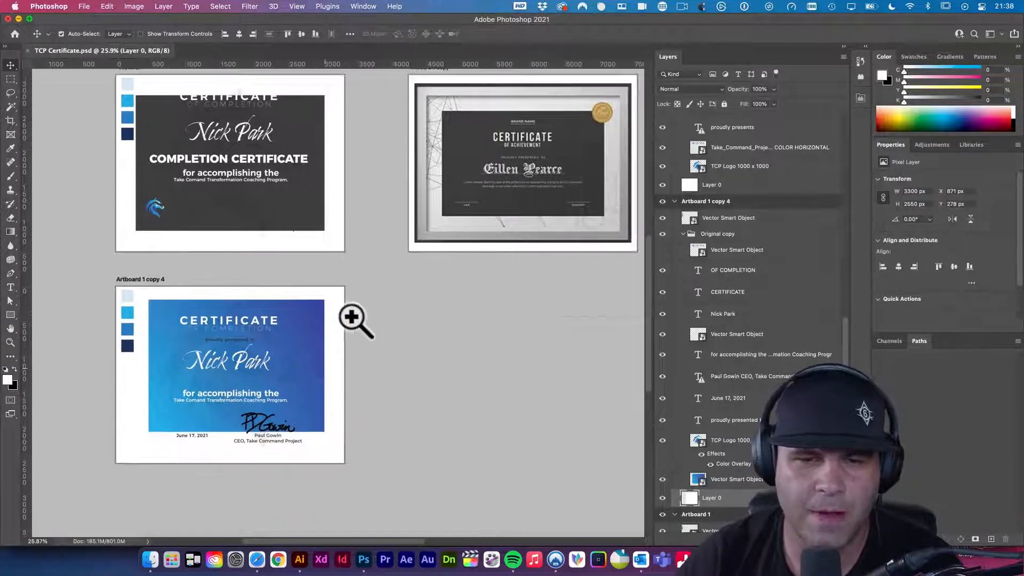
- Zoom in on the blue certificate's signature area and dismiss the no-layer-selected warning
{"action": "left_click", "coordinate": [306, 338]}
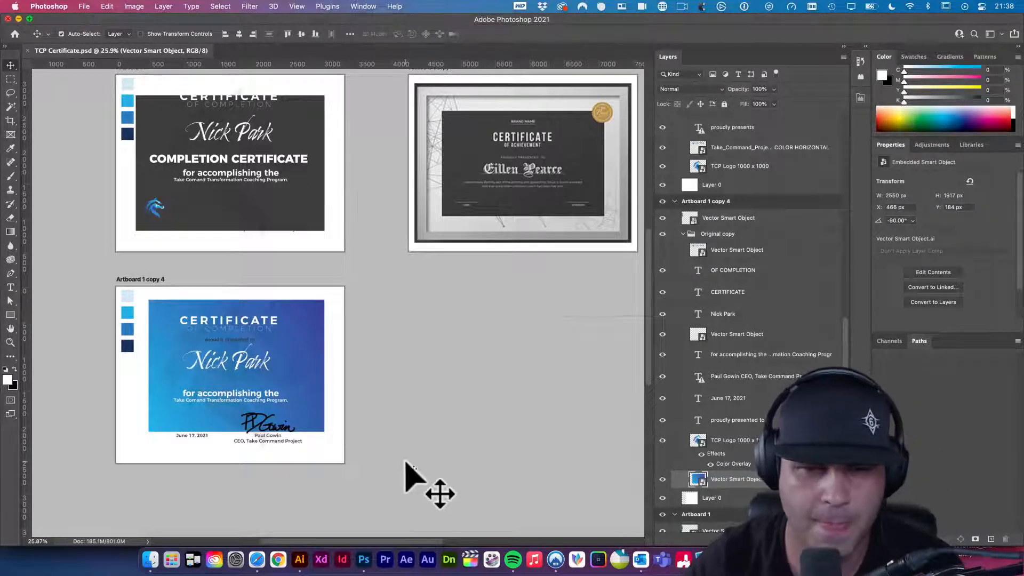
{"action": "left_click", "coordinate": [210, 406]}
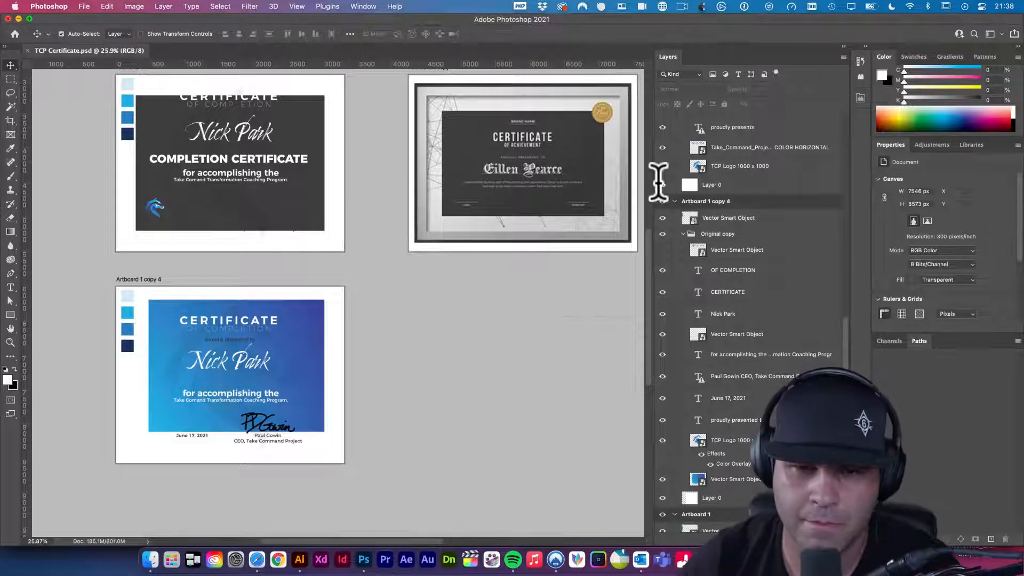
{"action": "left_click_drag", "start_coordinate": [400, 323], "coordinate": [480, 316]}
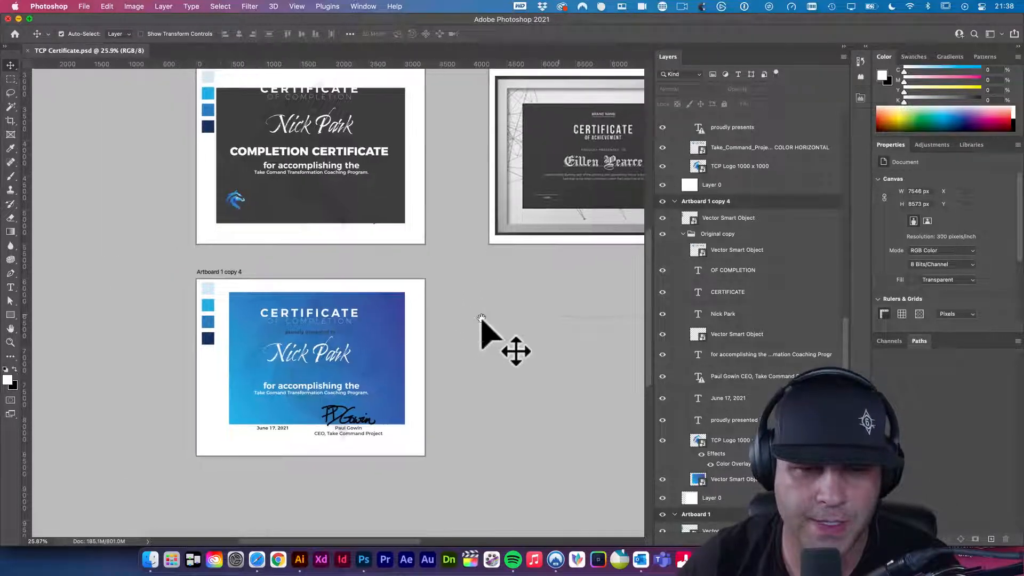
{"action": "left_click", "coordinate": [327, 411], "text": "super"}
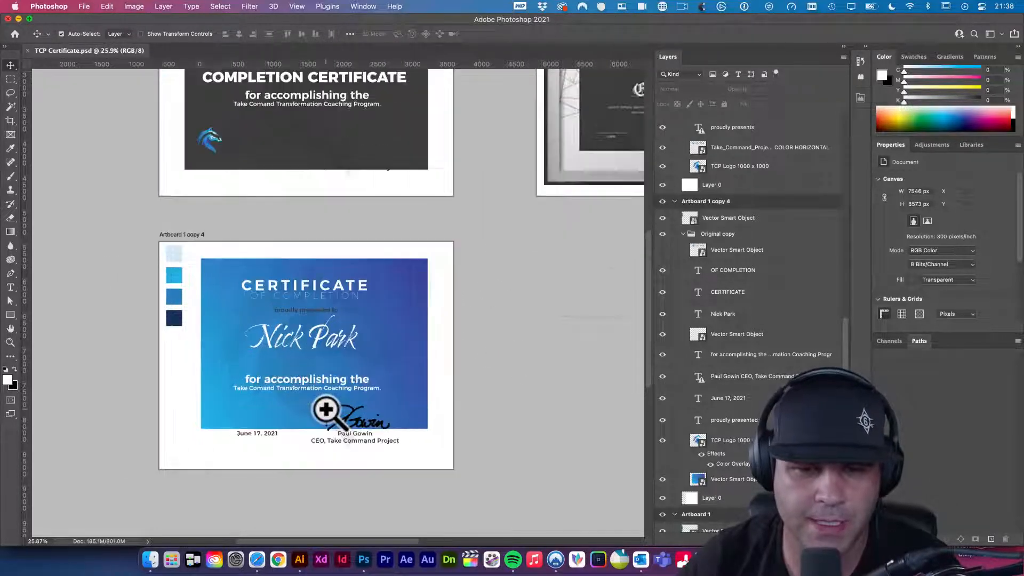
{"action": "left_click", "coordinate": [326, 409], "text": "super"}
{"action": "left_click", "coordinate": [326, 409], "text": "super"}
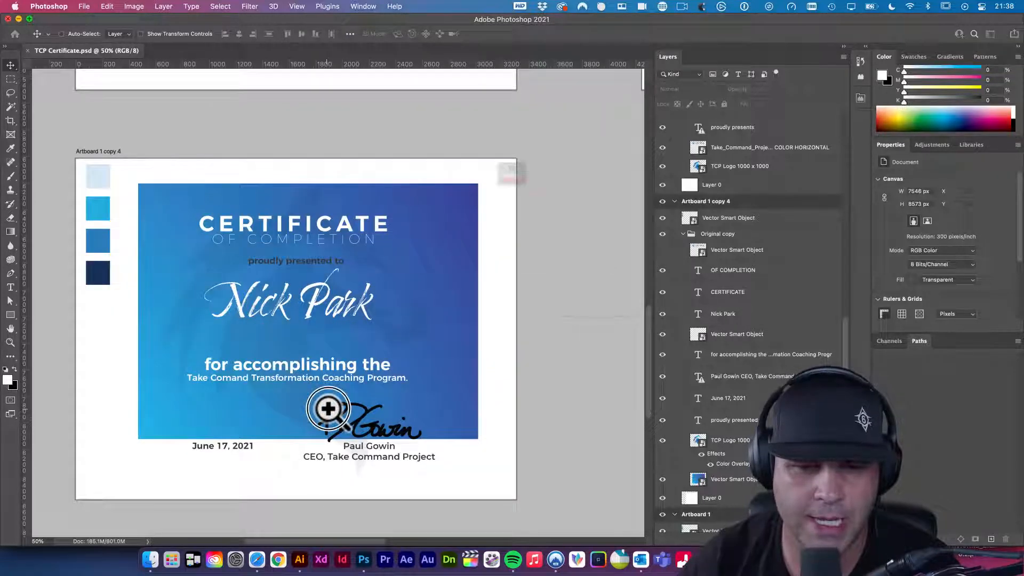
{"action": "left_click", "coordinate": [528, 209]}
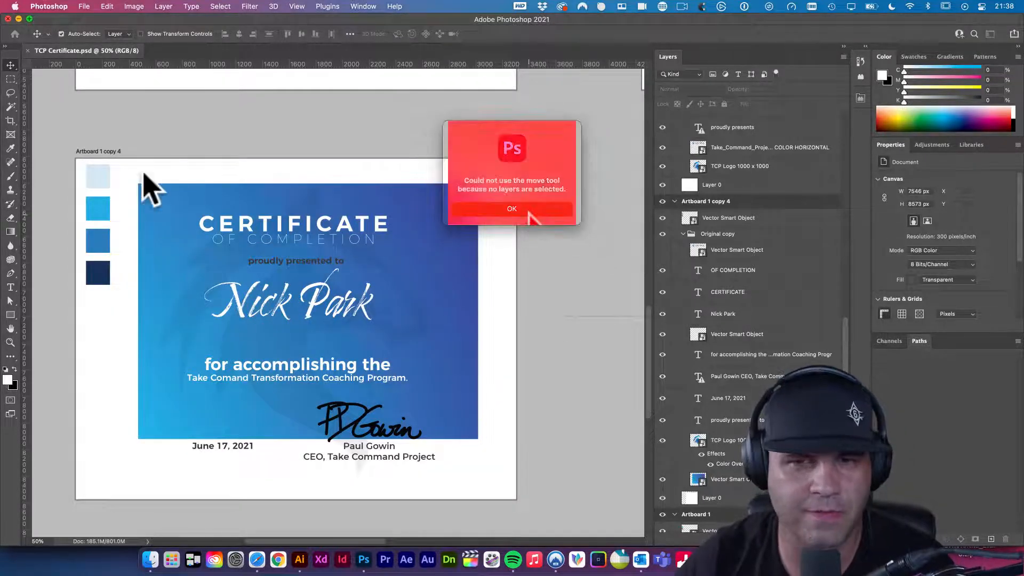
- Shrink the signature graphic slightly with Free Transform
{"action": "left_click", "coordinate": [335, 420]}
{"action": "key", "text": "super+t"}
{"action": "left_click_drag", "start_coordinate": [317, 401], "coordinate": [330, 408]}
{"action": "key", "text": "Return"}
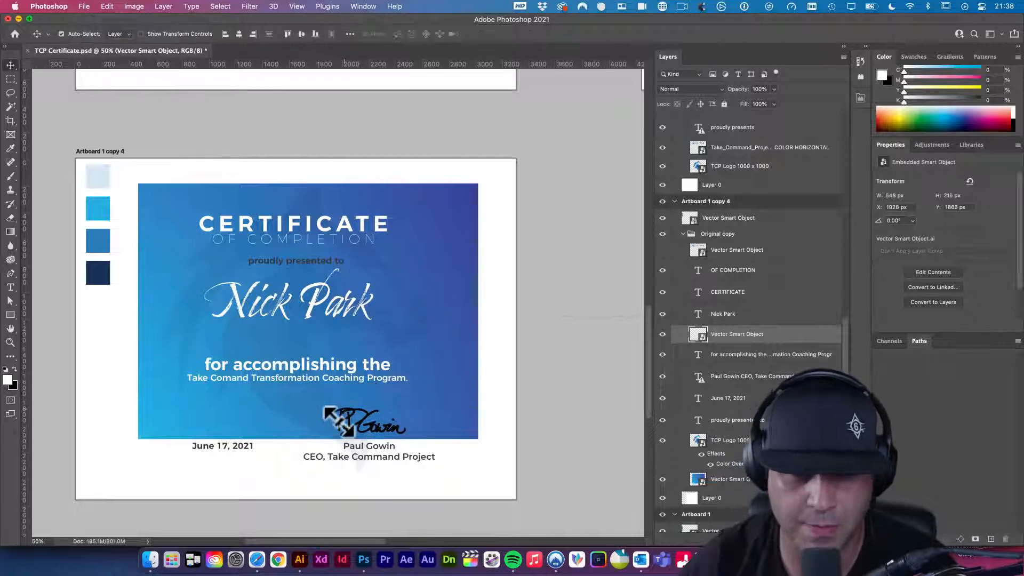
- Set the CEO, Take Command Project line to 12 pt Montserrat Regular
{"action": "double_click", "coordinate": [356, 459]}
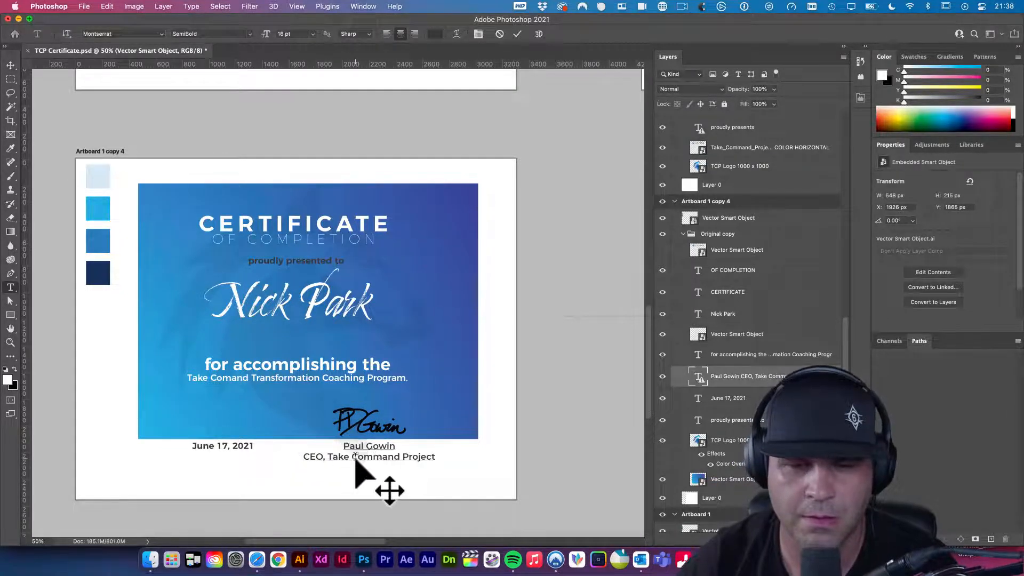
{"action": "double_click", "coordinate": [357, 457]}
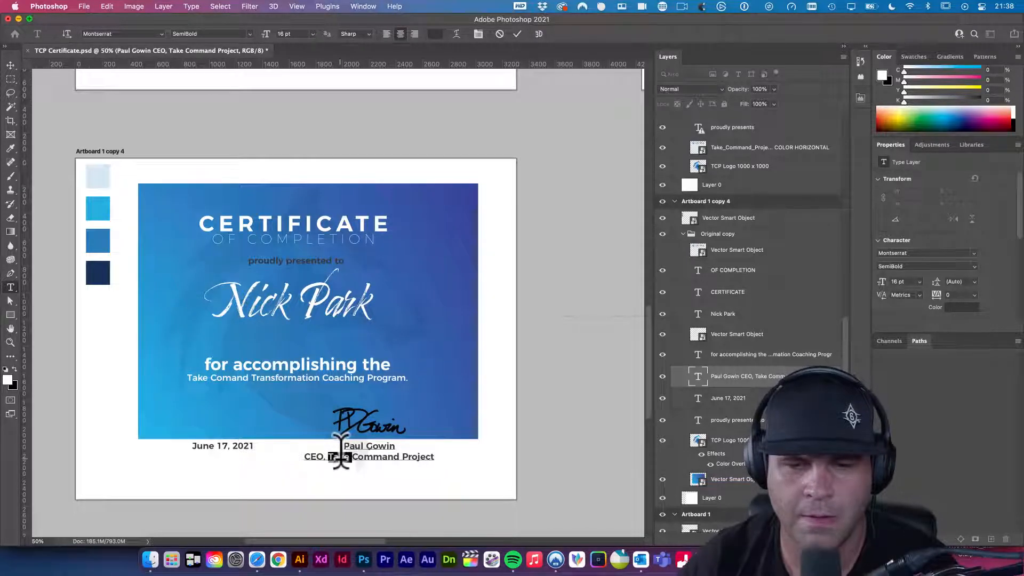
{"action": "triple_click", "coordinate": [341, 456]}
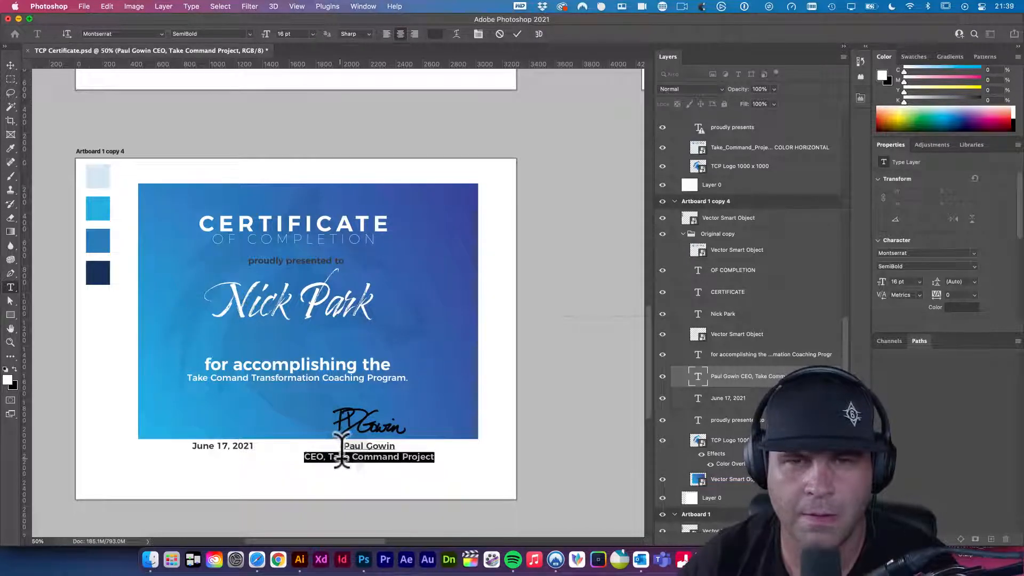
{"action": "left_click", "coordinate": [314, 33]}
{"action": "left_click", "coordinate": [302, 110]}
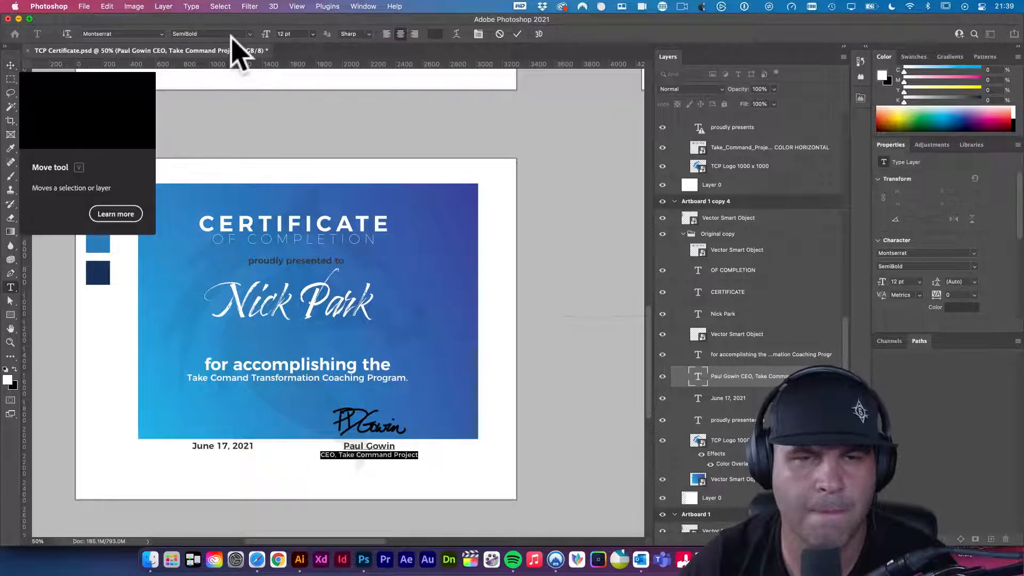
{"action": "left_click", "coordinate": [247, 33]}
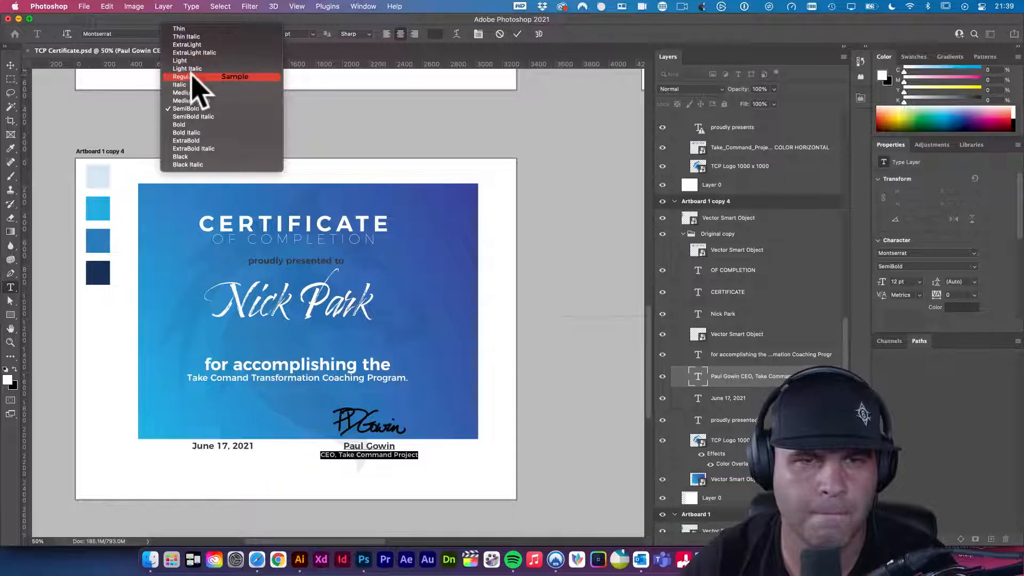
{"action": "key", "text": "Escape"}
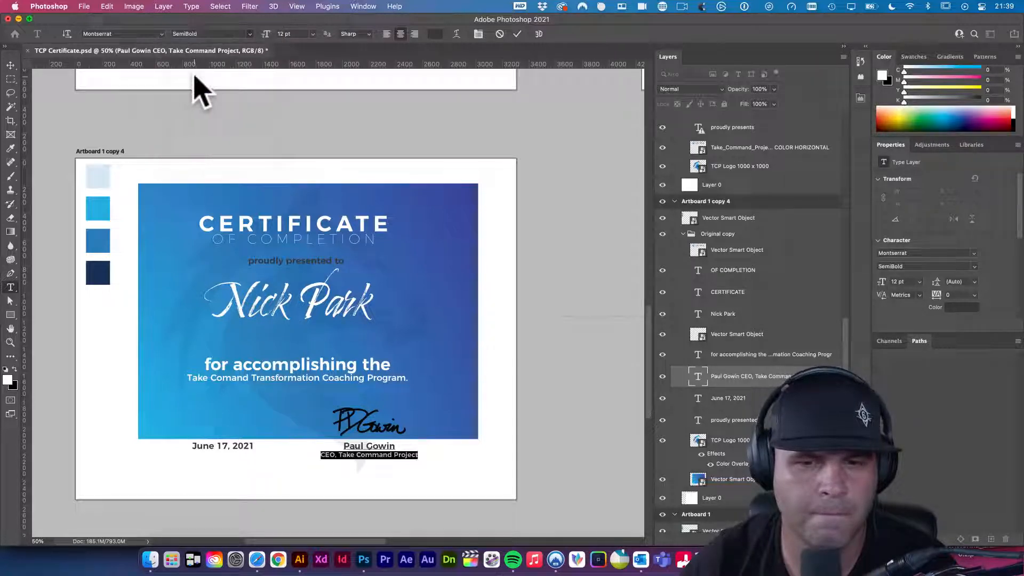
{"action": "left_click", "coordinate": [11, 63]}
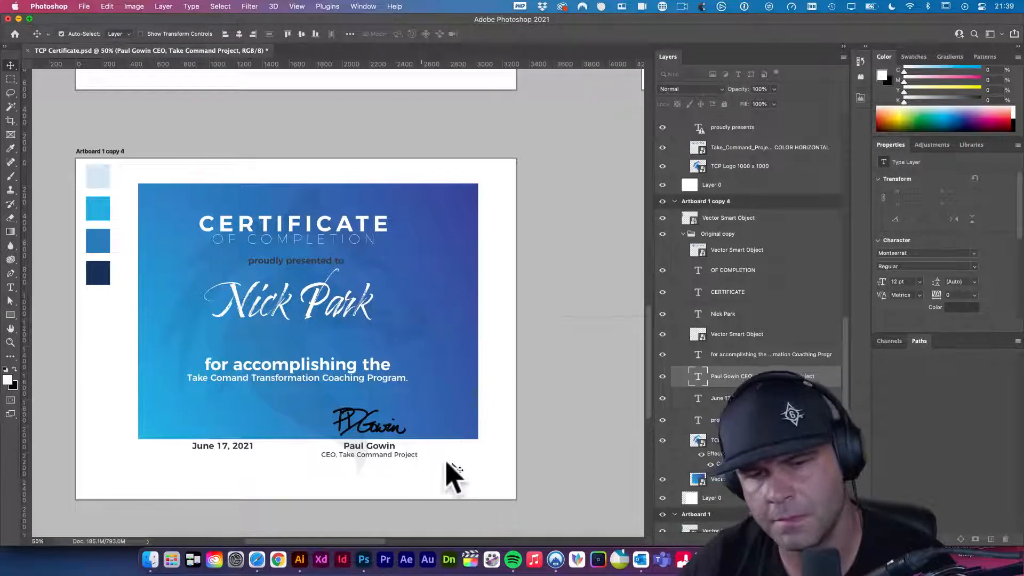
- Recolour the description, recipient name, CERTIFICATE and OF COMPLETION text black
{"action": "left_click", "coordinate": [552, 455]}
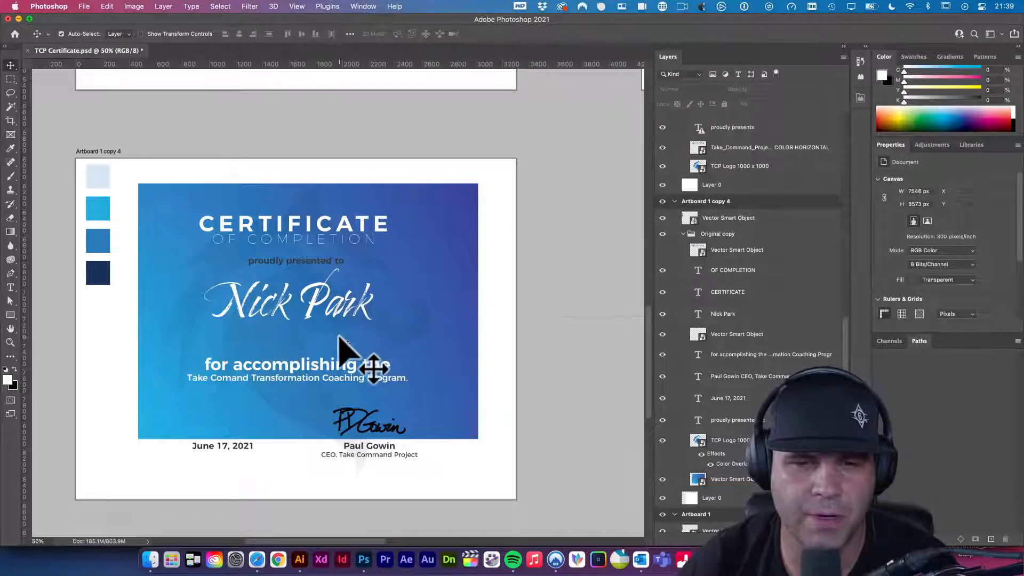
{"action": "left_click", "coordinate": [332, 380]}
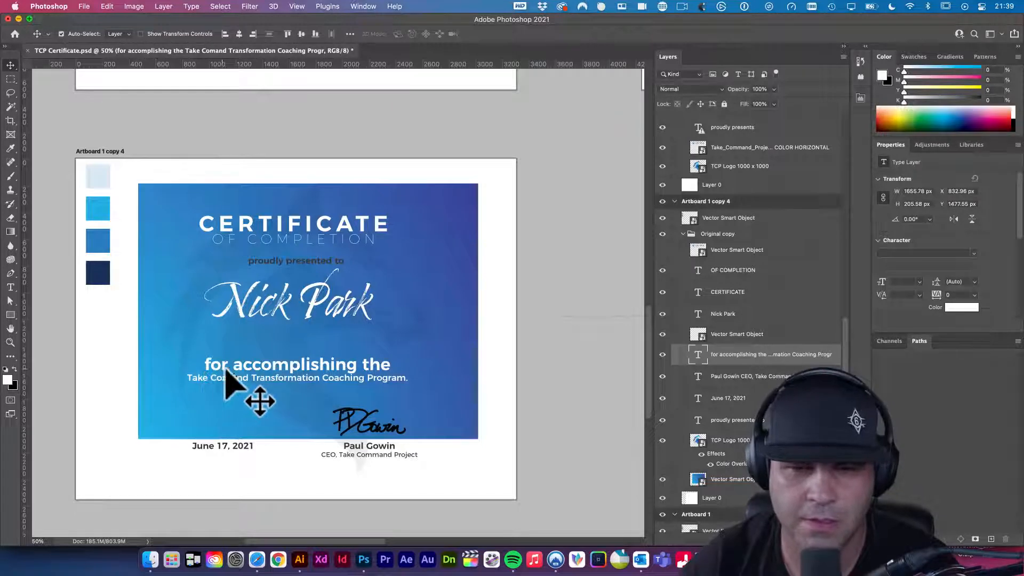
{"action": "left_click", "coordinate": [315, 308]}
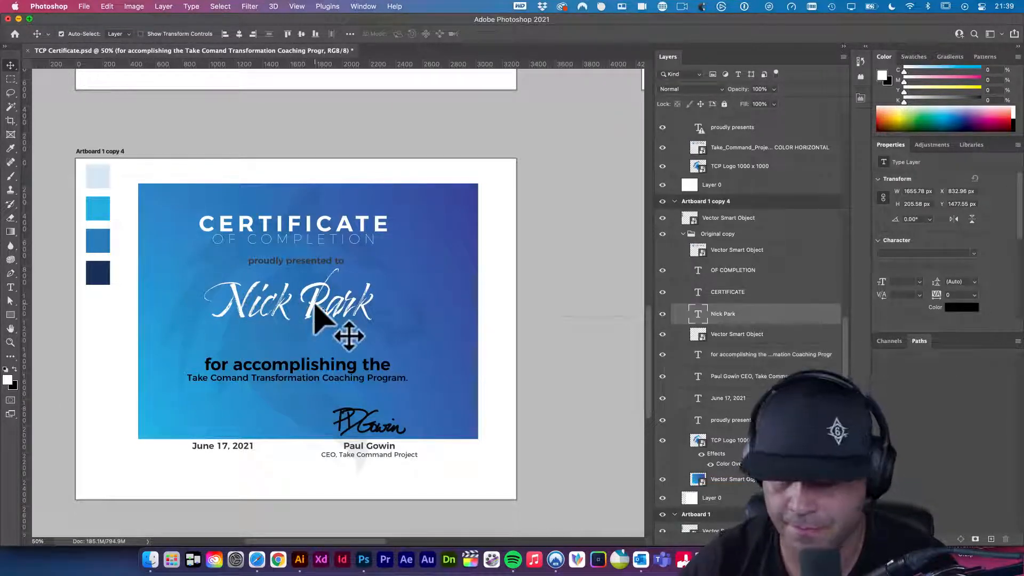
{"action": "left_click", "coordinate": [311, 228]}
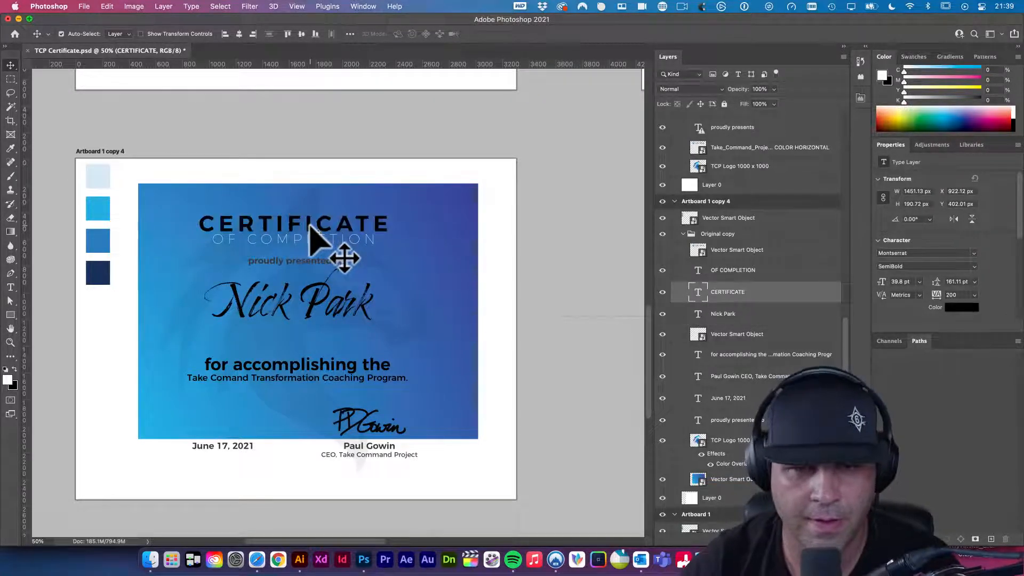
{"action": "left_click", "coordinate": [320, 241]}
{"action": "key", "text": "super+BackSpace"}
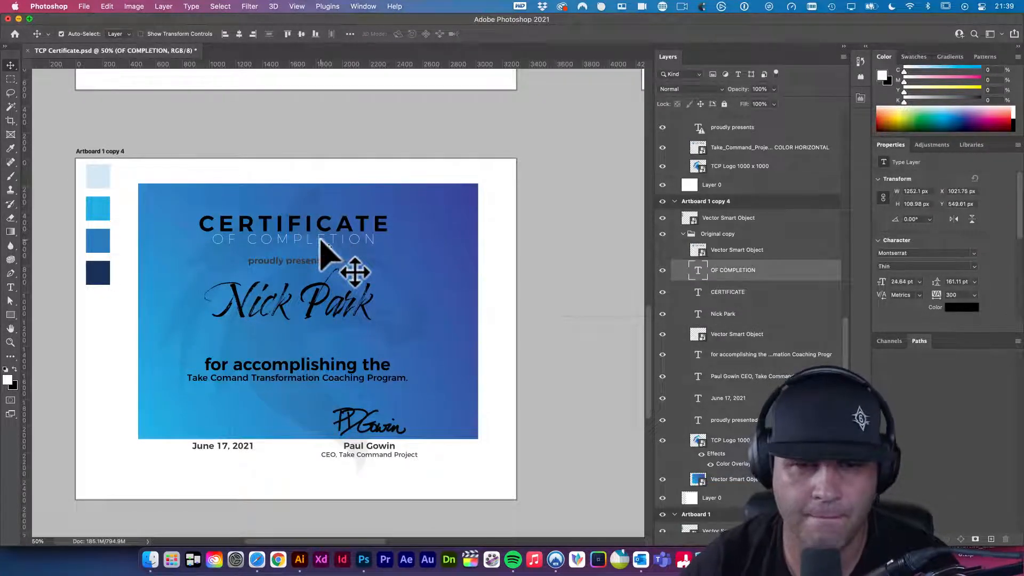
{"action": "scroll", "coordinate": [433, 224], "scroll_direction": "up", "scroll_amount": 4}
- Option-drag Artboard 1 copy 4 to its right to create Artboard 1 copy 5, redoing a misplaced first copy
{"action": "scroll", "coordinate": [434, 224], "scroll_direction": "down", "scroll_amount": 5}
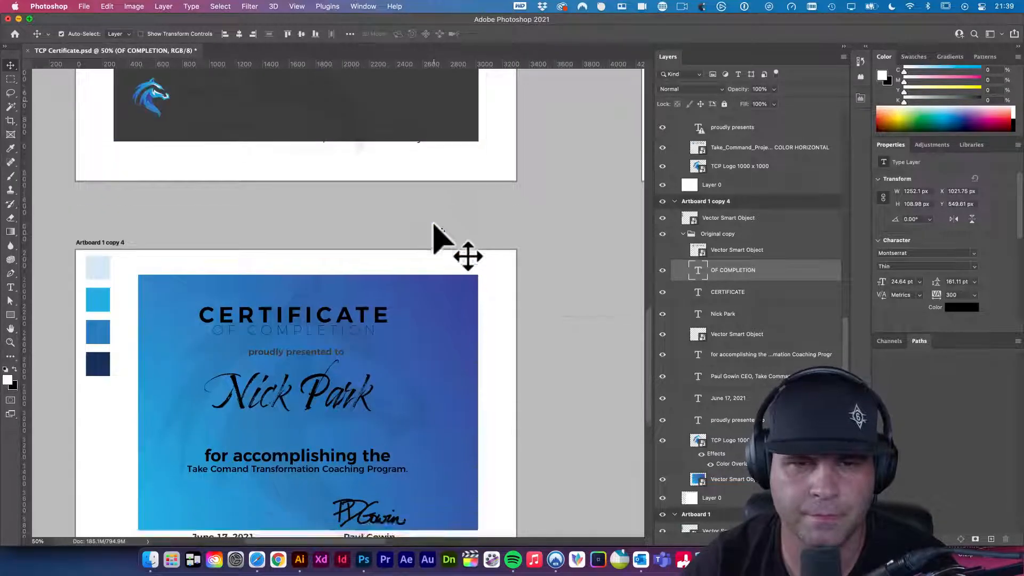
{"action": "scroll", "coordinate": [377, 223], "scroll_direction": "down", "scroll_amount": 2}
{"action": "left_click_drag", "start_coordinate": [439, 224], "coordinate": [389, 322]}
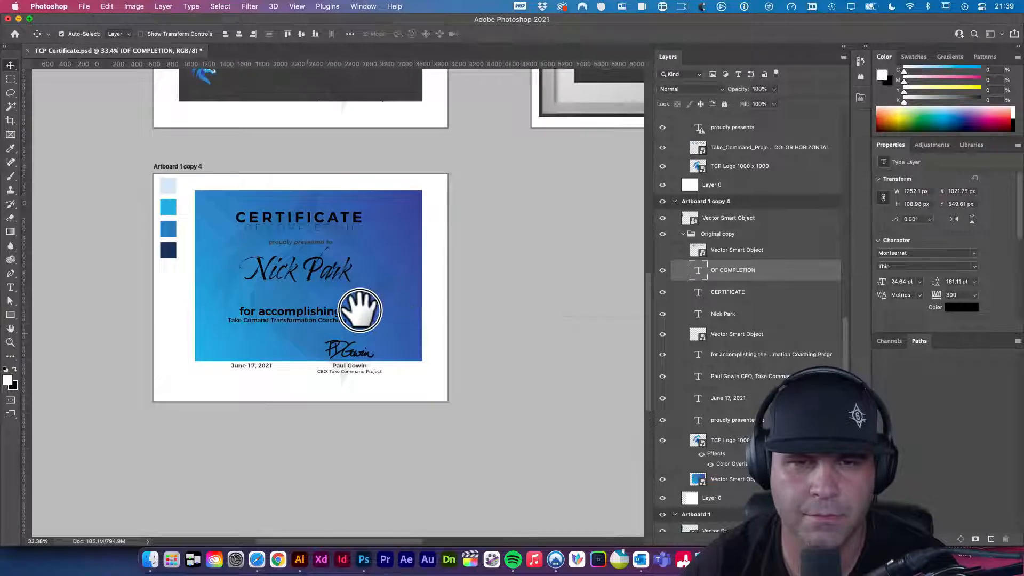
{"action": "scroll", "coordinate": [336, 311], "scroll_direction": "right", "scroll_amount": 5}
{"action": "scroll", "coordinate": [336, 311], "scroll_direction": "up", "scroll_amount": 2}
{"action": "left_click_drag", "start_coordinate": [114, 206], "coordinate": [464, 222]}
{"action": "key", "text": "Escape"}
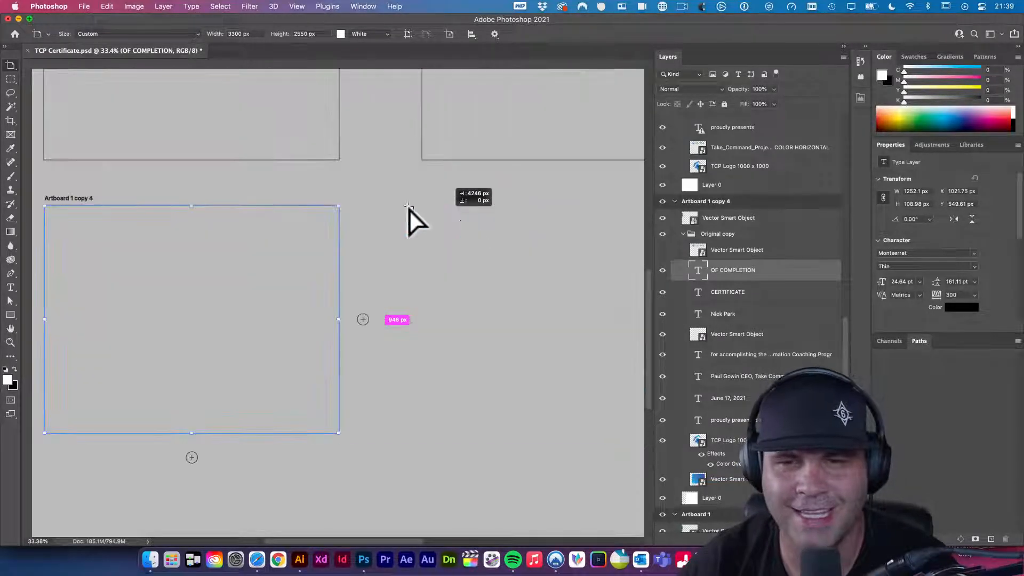
{"action": "left_click_drag", "start_coordinate": [396, 234], "coordinate": [388, 233]}
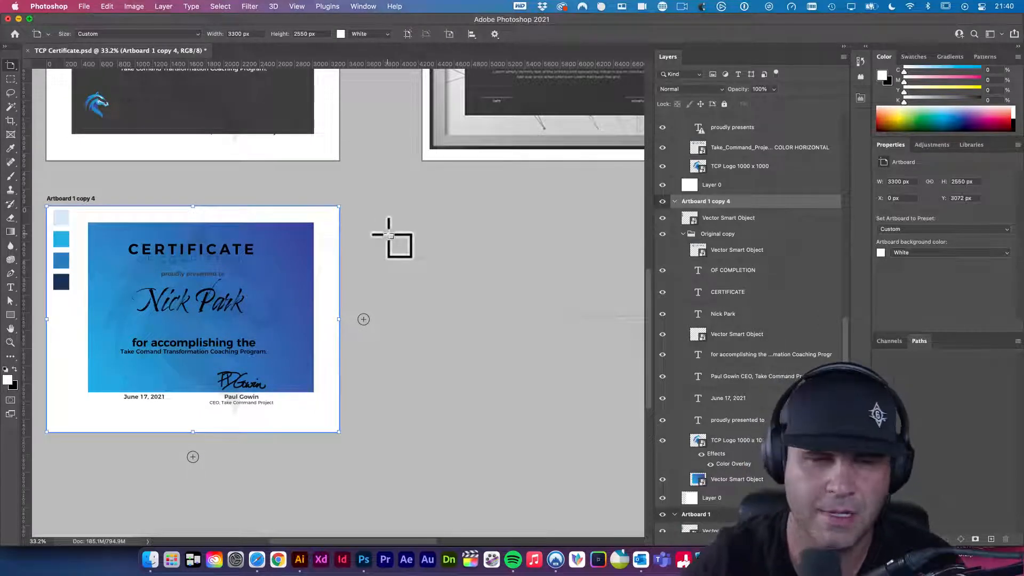
{"action": "left_click_drag", "start_coordinate": [62, 200], "coordinate": [264, 153]}
- Delete the blue gradient background from the new copy and move the colour swatches lower
{"action": "key", "text": "v"}
{"action": "left_click", "coordinate": [458, 190]}
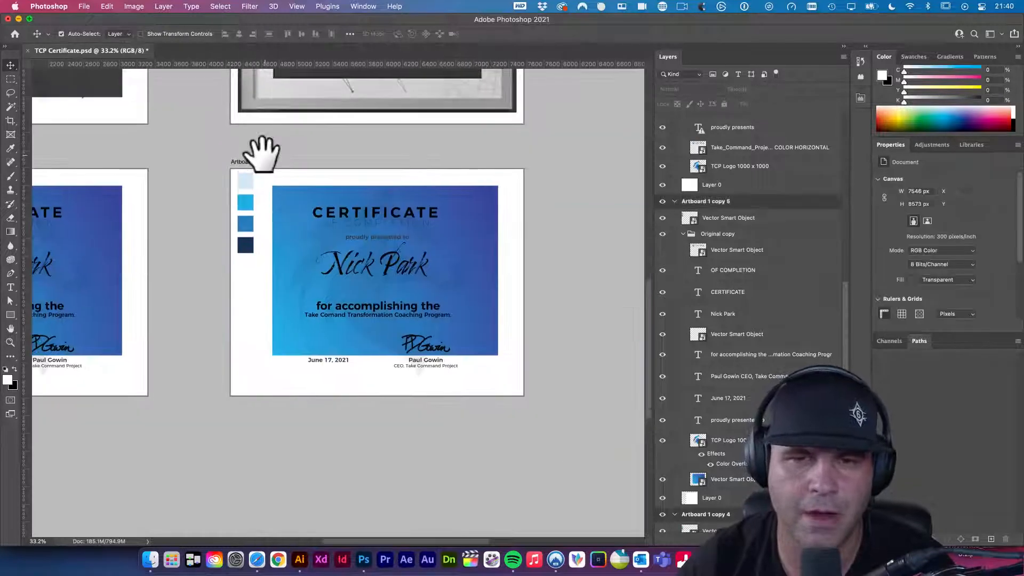
{"action": "left_click", "coordinate": [278, 197]}
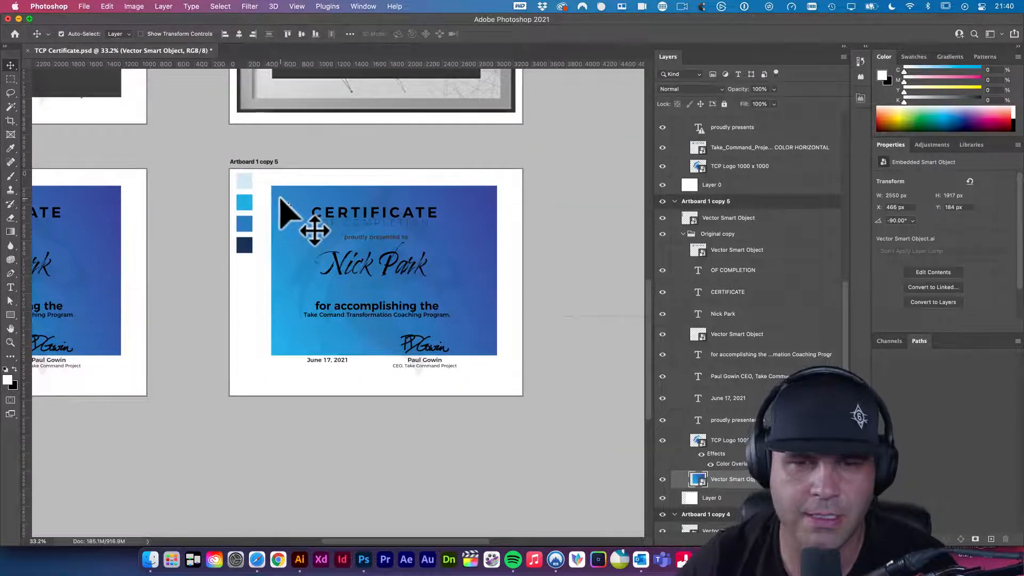
{"action": "key", "text": "Delete"}
{"action": "left_click", "coordinate": [245, 184]}
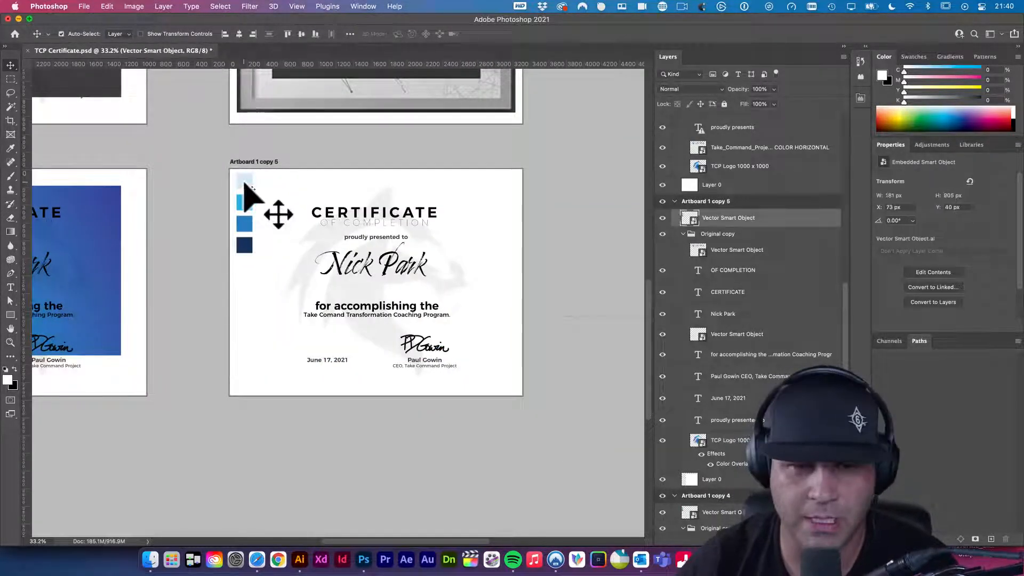
{"action": "left_click_drag", "start_coordinate": [246, 184], "coordinate": [262, 236]}
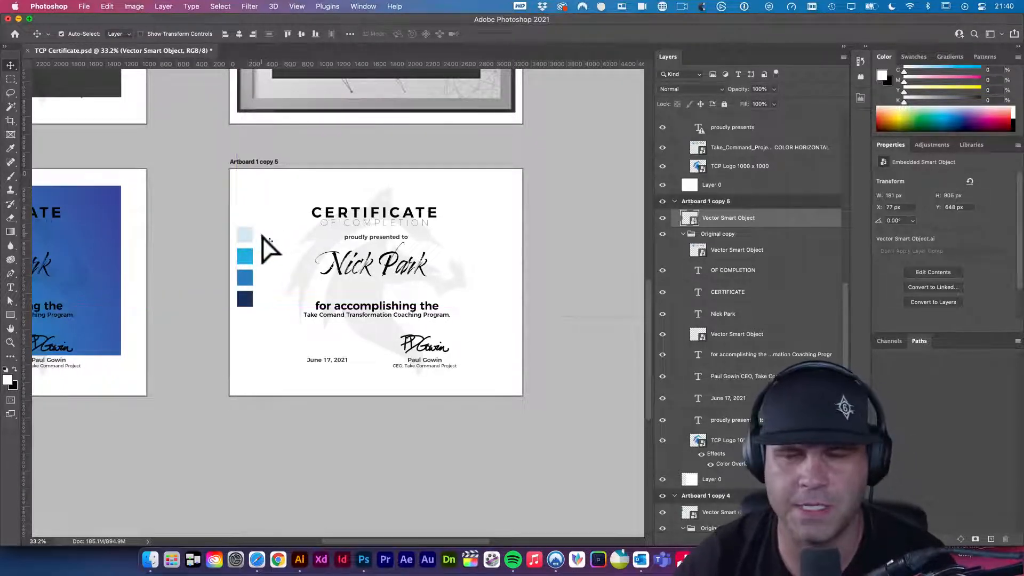
- Set the faint TCP logo watermark's opacity to 4%
{"action": "left_click", "coordinate": [299, 285]}
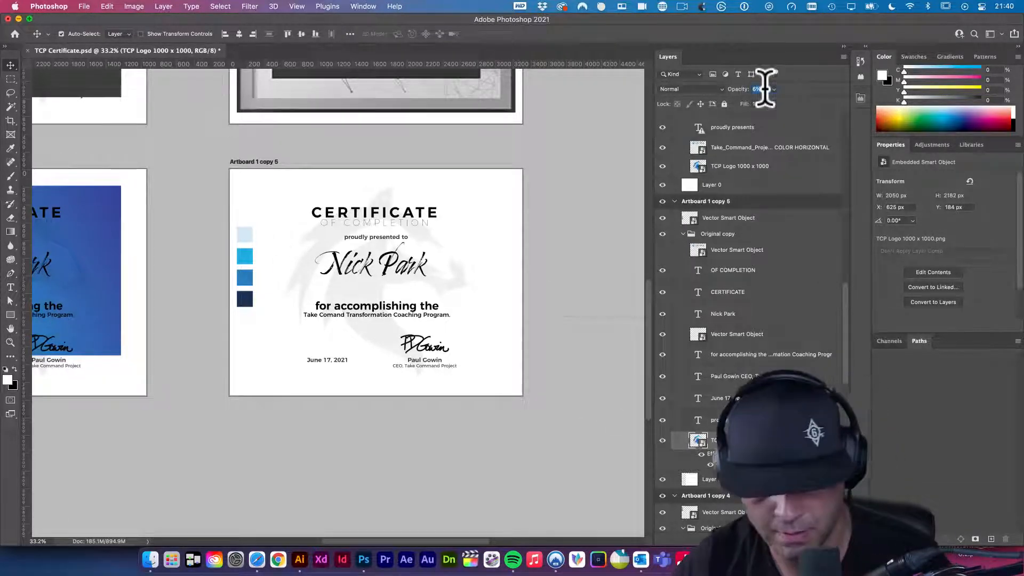
{"action": "key", "text": "Tab"}
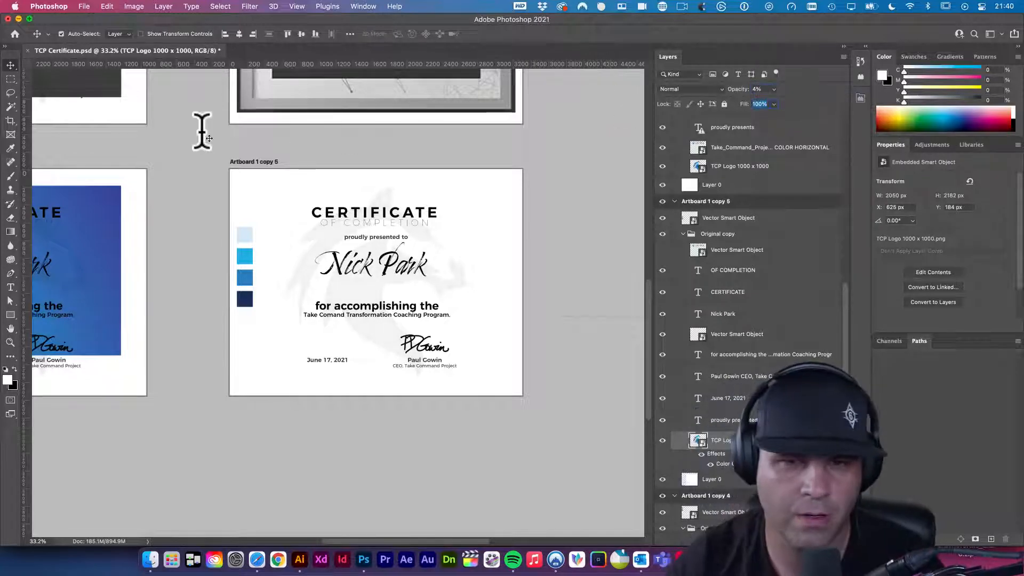
{"action": "left_click", "coordinate": [157, 148]}
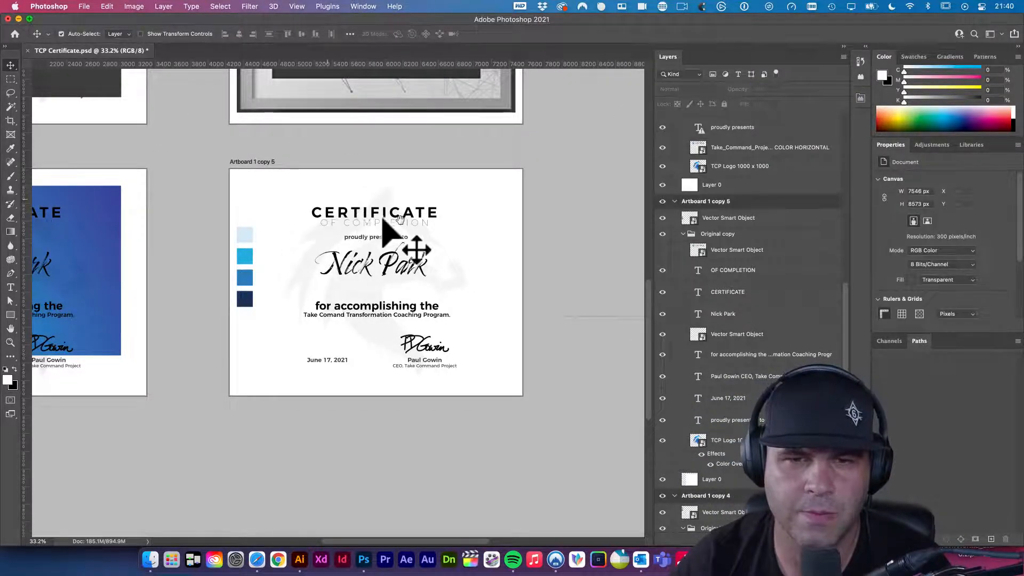
{"action": "left_click", "coordinate": [411, 184], "text": "alt"}
{"action": "left_click_drag", "start_coordinate": [416, 171], "coordinate": [409, 228]}
- Sample the dark grey from the dark certificate as the foreground colour with the Eyedropper
{"action": "left_click", "coordinate": [389, 269]}
{"action": "key", "text": "i"}
{"action": "left_click", "coordinate": [330, 120]}
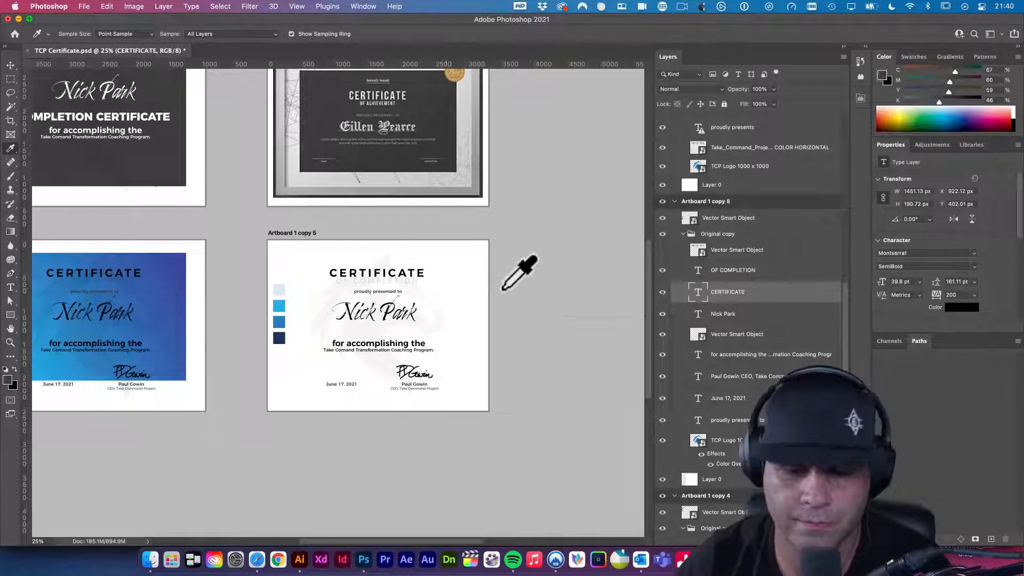
{"action": "key", "text": "v"}
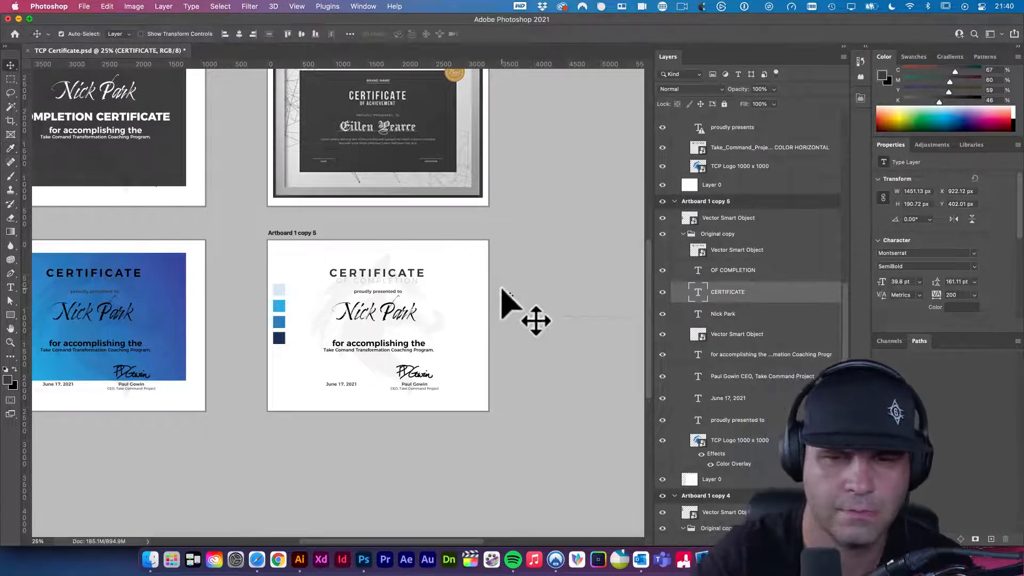
{"action": "left_click_drag", "start_coordinate": [404, 295], "coordinate": [499, 341]}
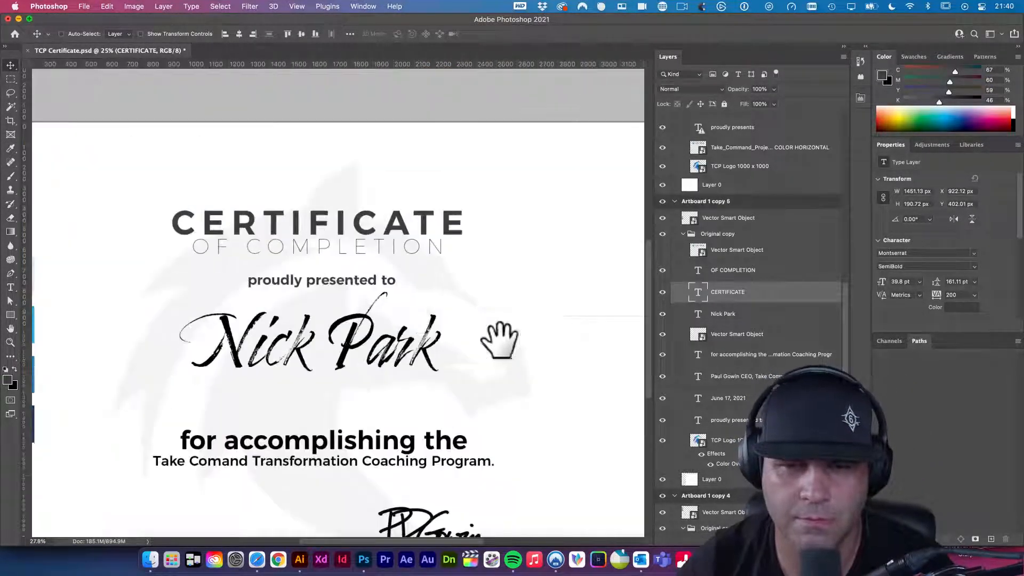
{"action": "left_click", "coordinate": [365, 256], "text": "super"}
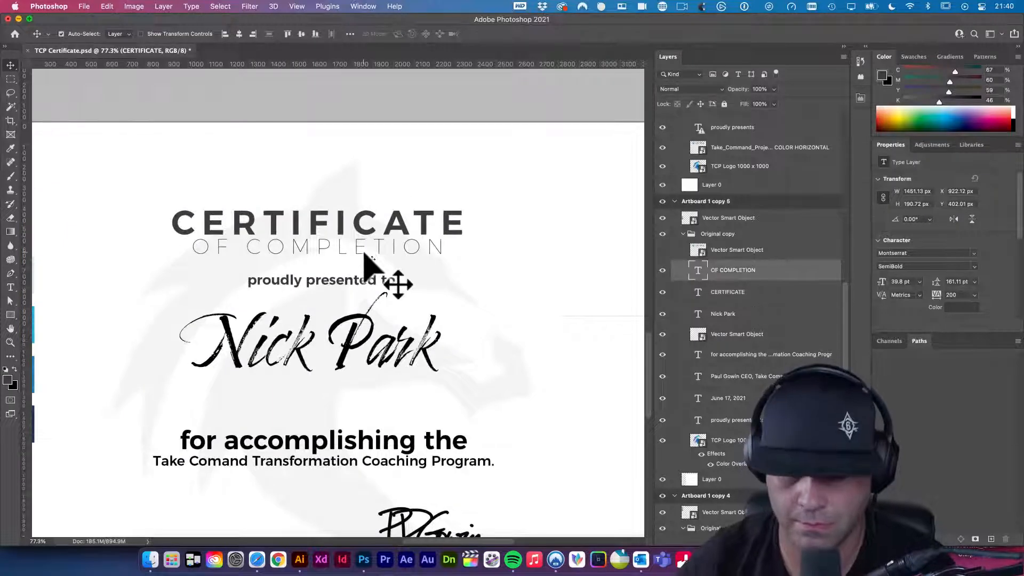
{"action": "left_click", "coordinate": [354, 283]}
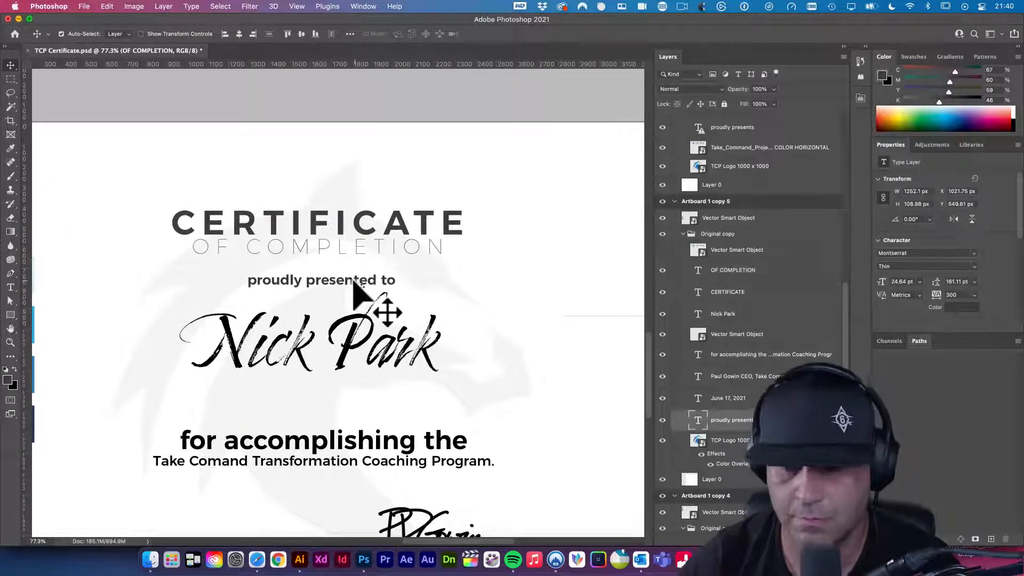
{"action": "left_click", "coordinate": [347, 346]}
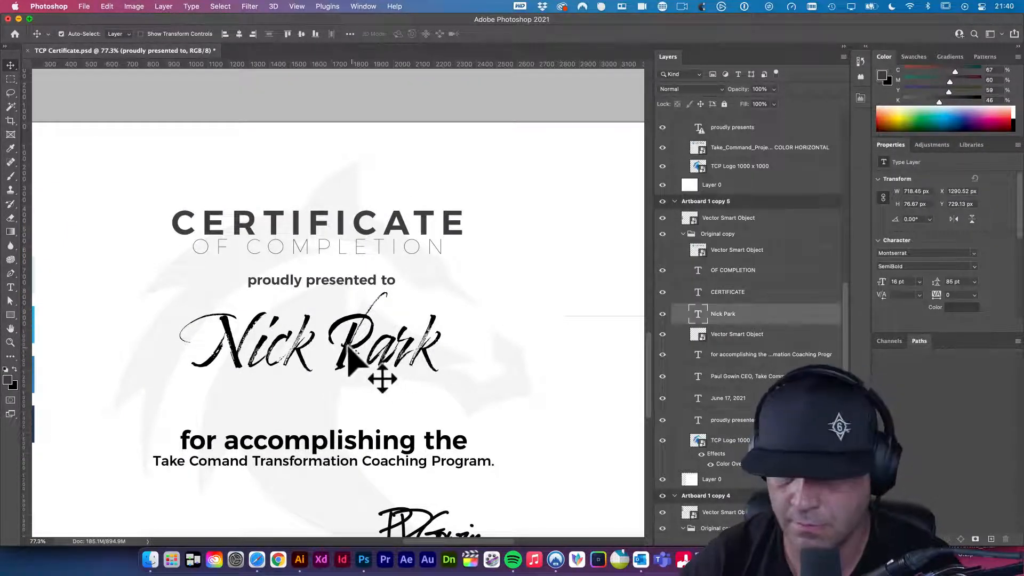
{"action": "key", "text": "alt+BackSpace"}
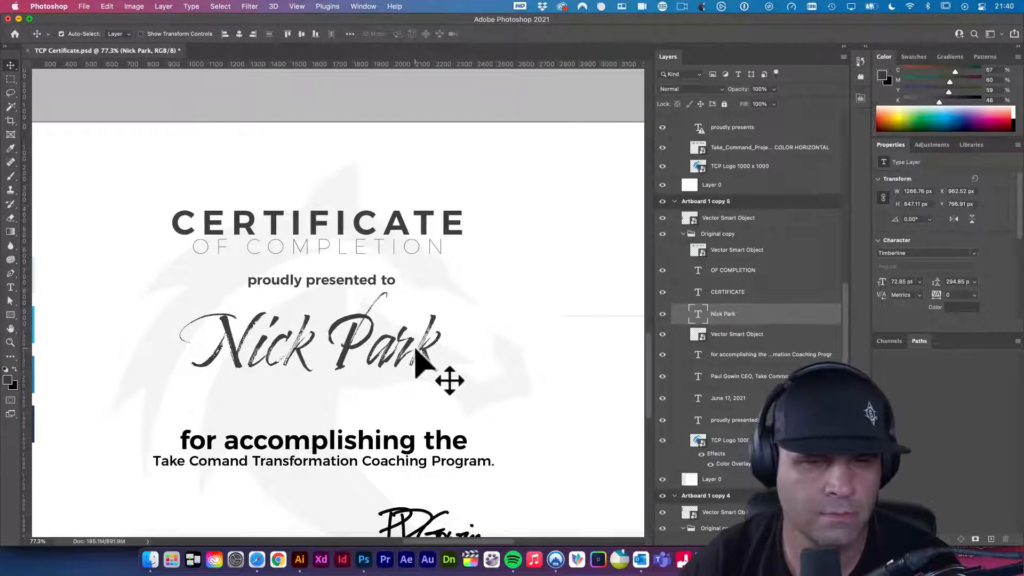
{"action": "left_click", "coordinate": [367, 447]}
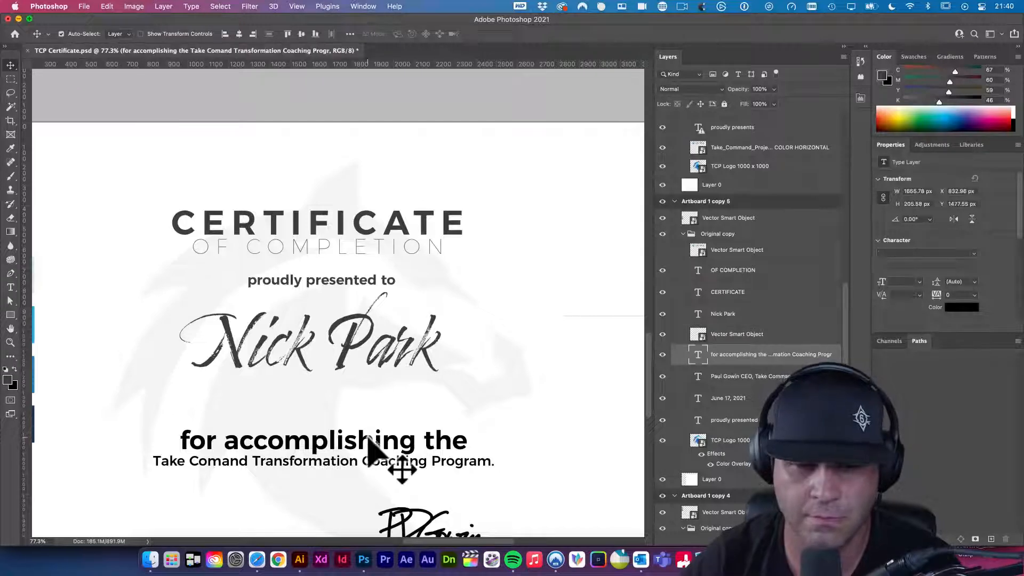
{"action": "key", "text": "alt+BackSpace"}
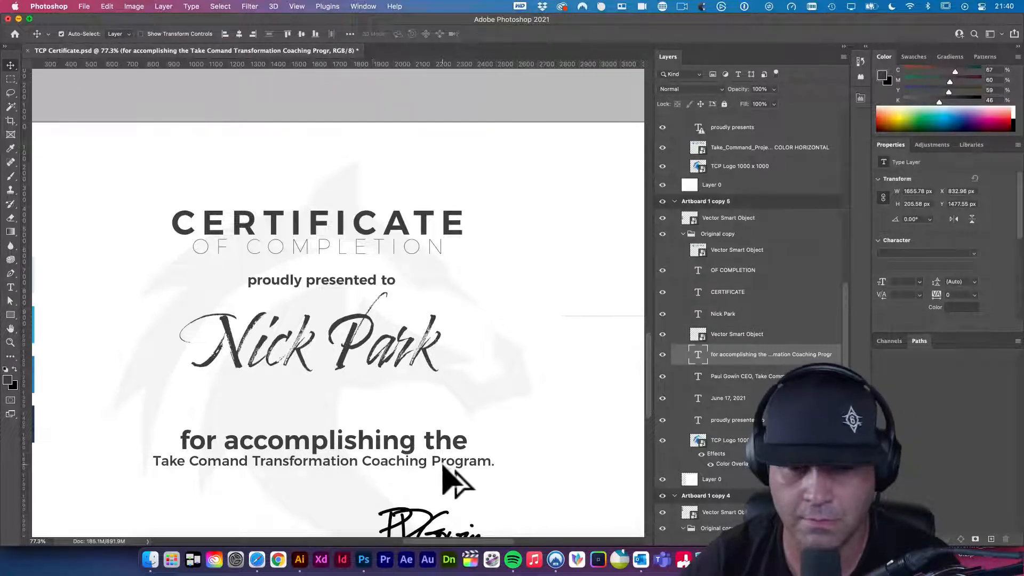
{"action": "scroll", "coordinate": [452, 477], "scroll_direction": "down", "scroll_amount": 5}
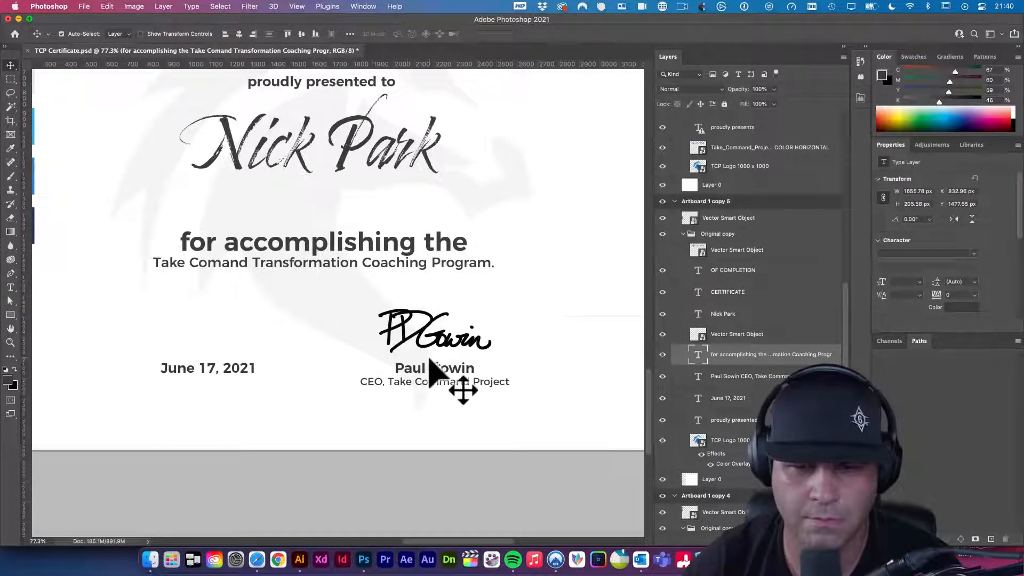
{"action": "left_click", "coordinate": [427, 380]}
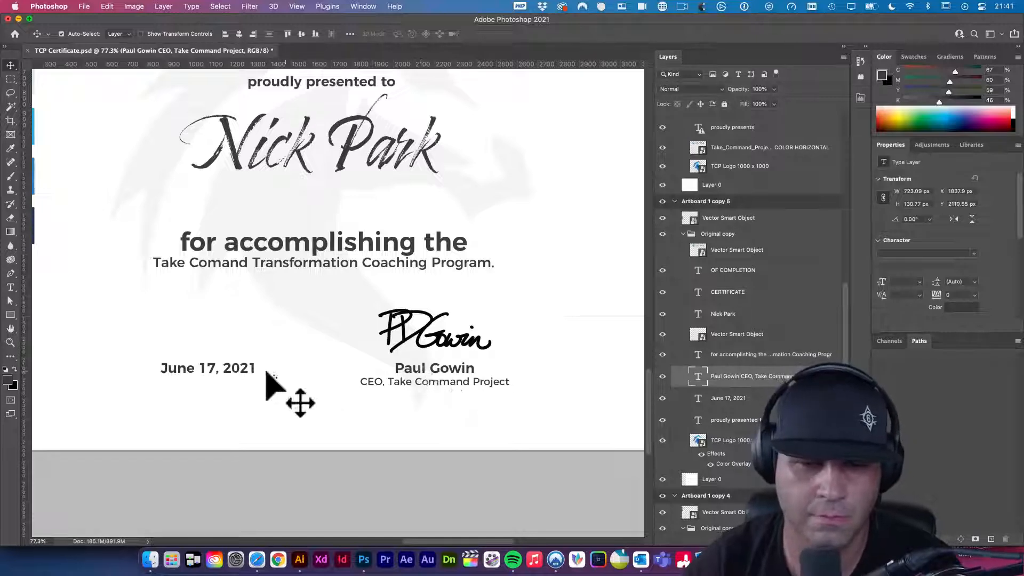
{"action": "left_click", "coordinate": [241, 373]}
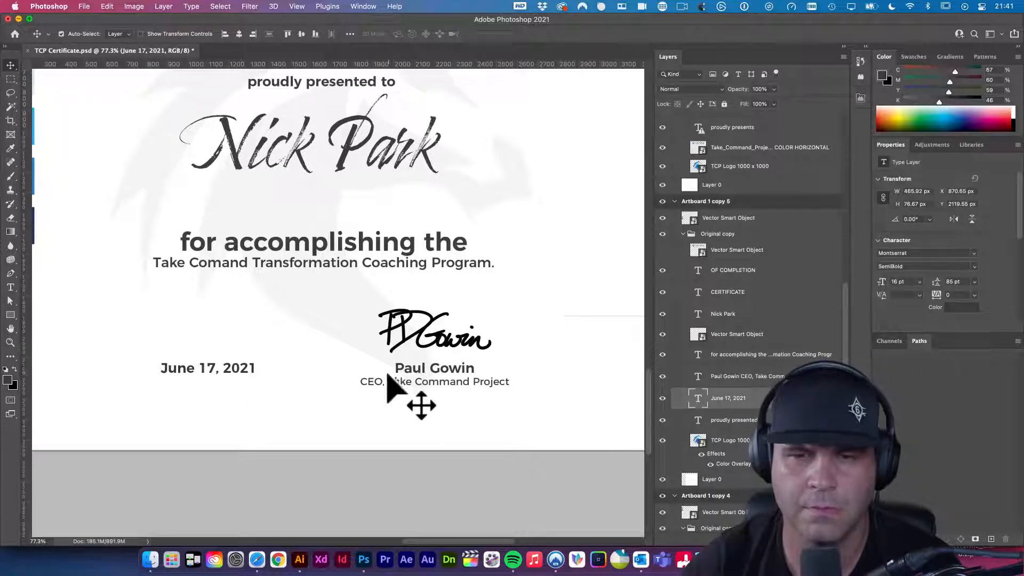
{"action": "left_click_drag", "start_coordinate": [453, 369], "coordinate": [373, 347]}
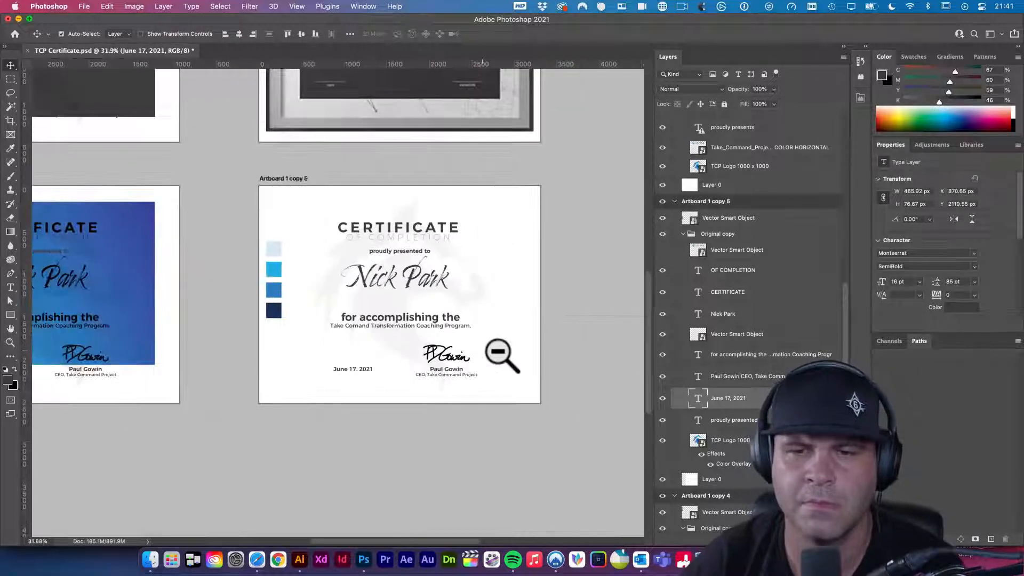
- Move the colour swatches off the certificate to its left and save the document
{"action": "left_click", "coordinate": [273, 272]}
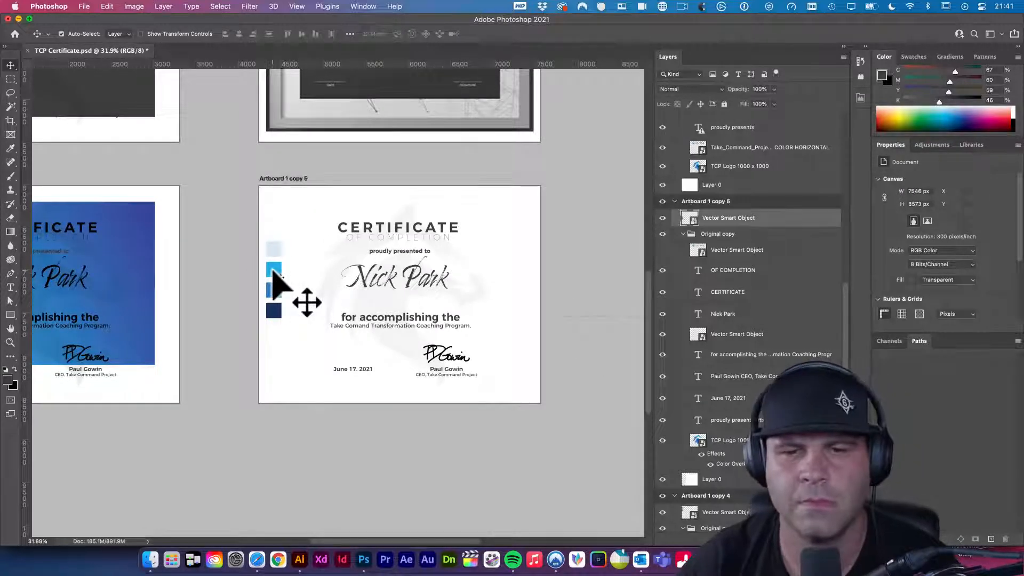
{"action": "left_click_drag", "start_coordinate": [274, 272], "coordinate": [221, 269]}
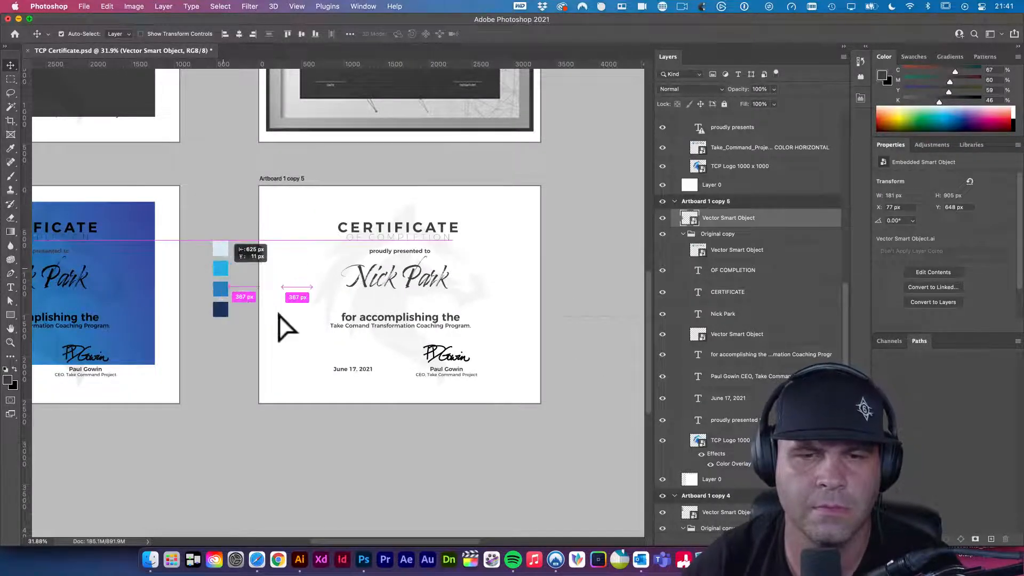
{"action": "scroll", "coordinate": [563, 368], "scroll_direction": "up", "scroll_amount": 3}
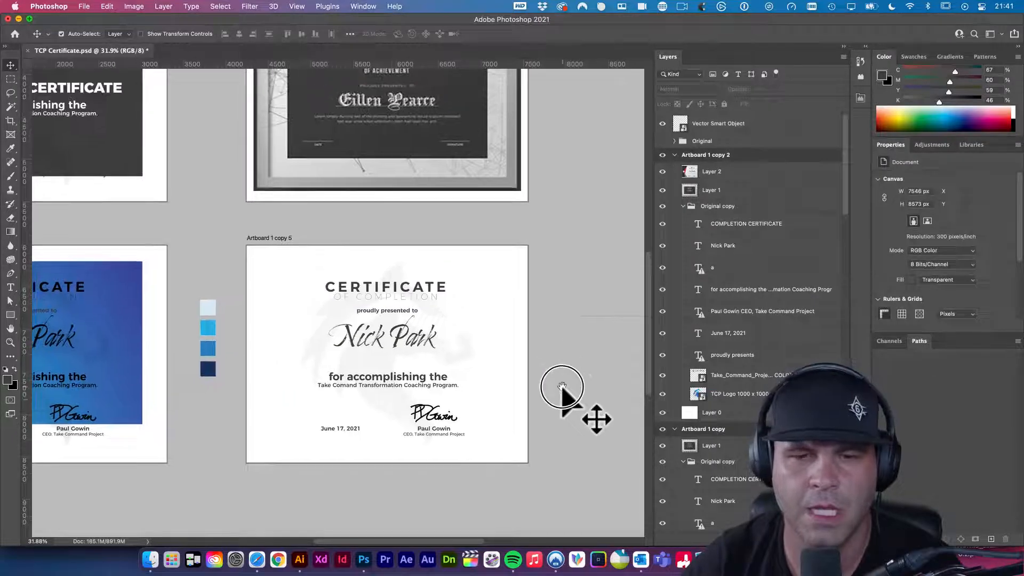
{"action": "mouse_move", "coordinate": [208, 308]}
{"action": "left_mouse_down"}
{"action": "mouse_move", "coordinate": [280, 318]}
{"action": "mouse_move", "coordinate": [274, 302]}
{"action": "mouse_move", "coordinate": [216, 315]}
{"action": "left_mouse_up"}
{"action": "left_click", "coordinate": [222, 294]}
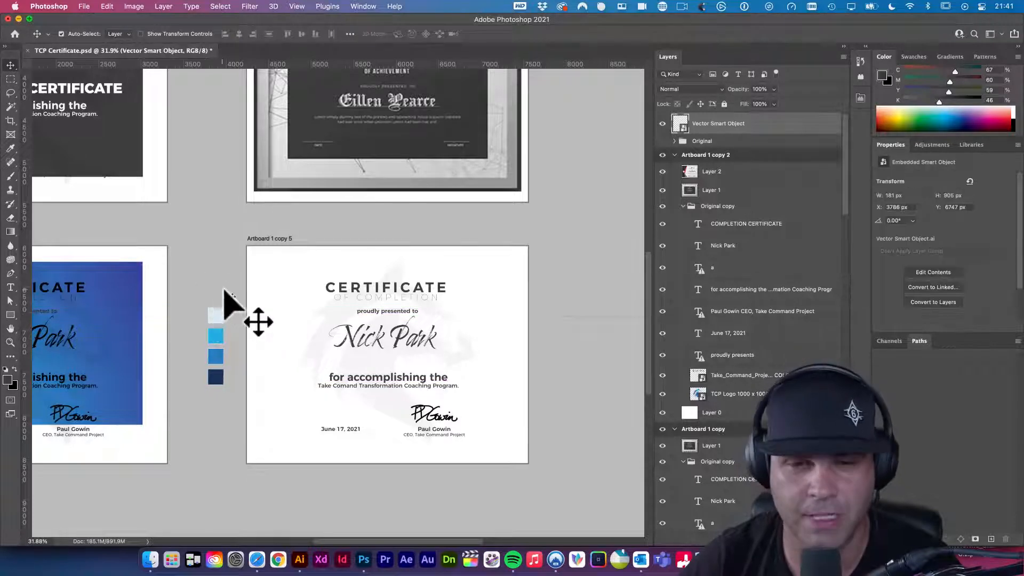
{"action": "key", "text": "super+s"}
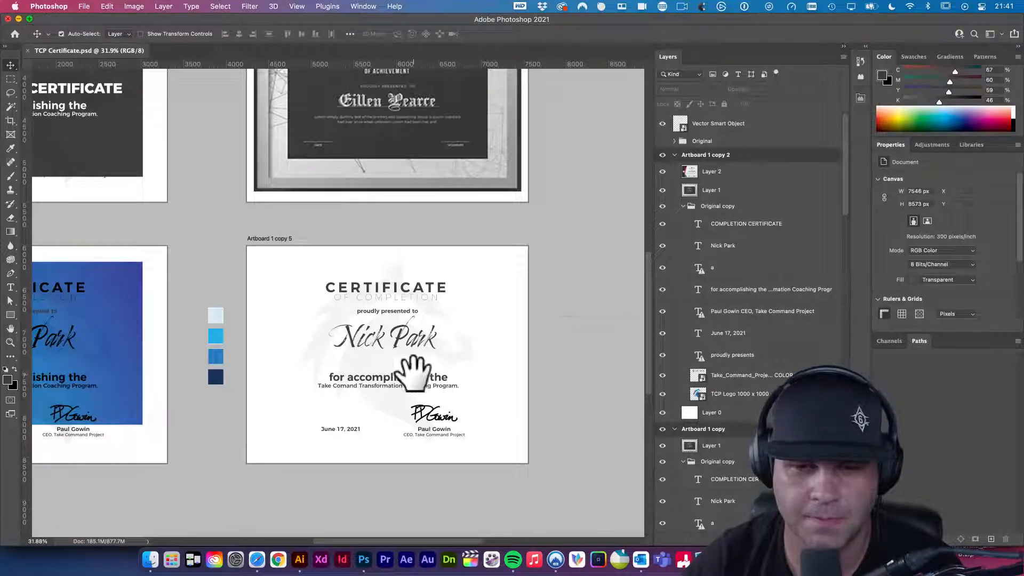
- Shift the faint logo watermark left so it sits centred behind the script name
{"action": "left_click", "coordinate": [315, 360]}
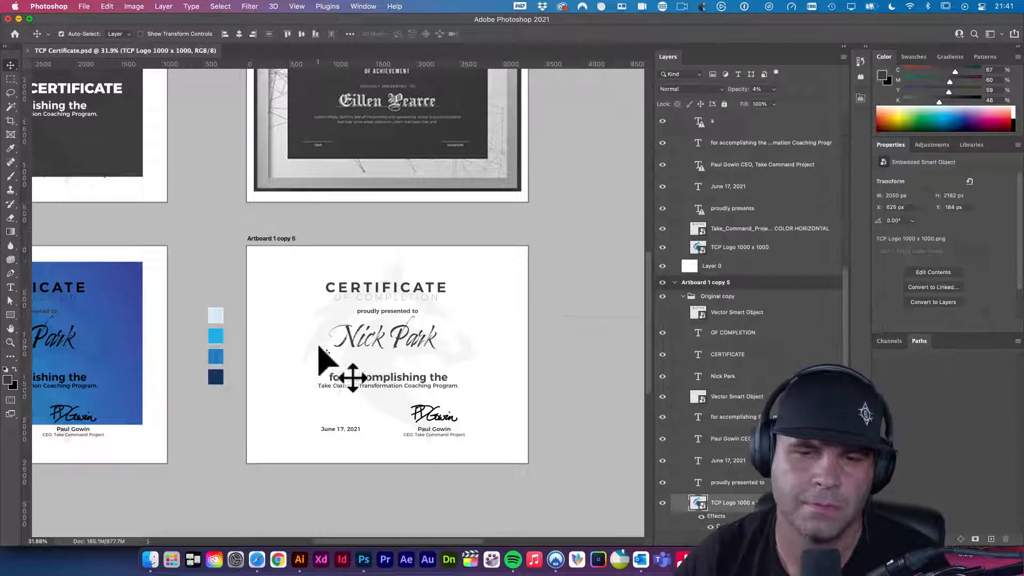
{"action": "left_click_drag", "start_coordinate": [271, 383], "coordinate": [377, 347]}
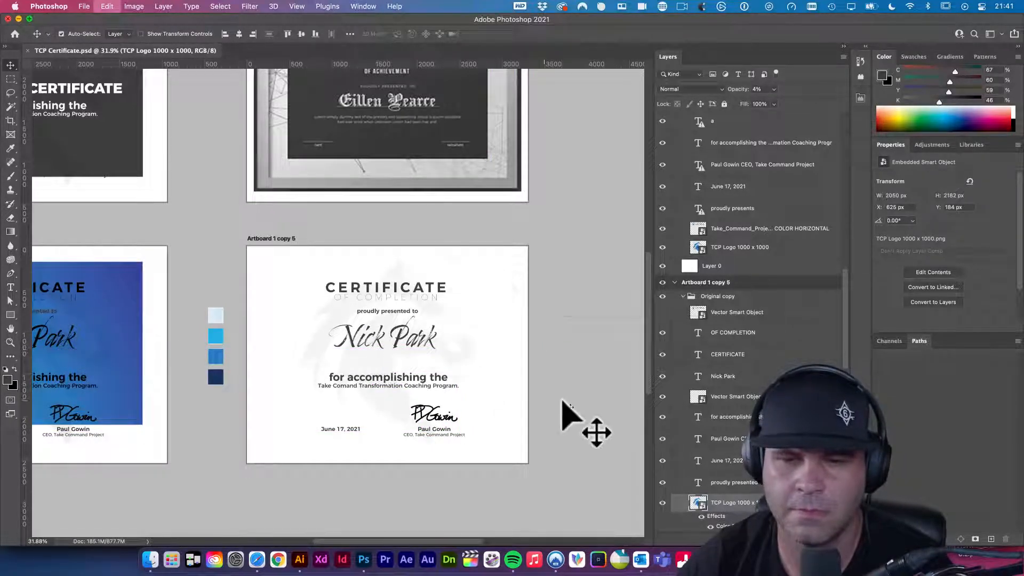
{"action": "left_click", "coordinate": [585, 411]}
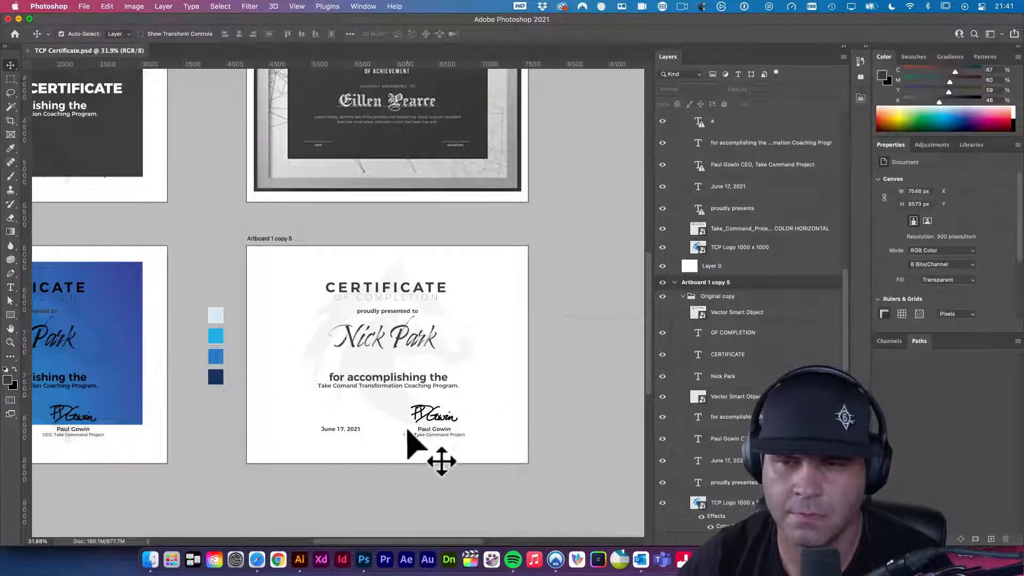
{"action": "scroll", "coordinate": [461, 395], "scroll_direction": "down", "scroll_amount": 1}
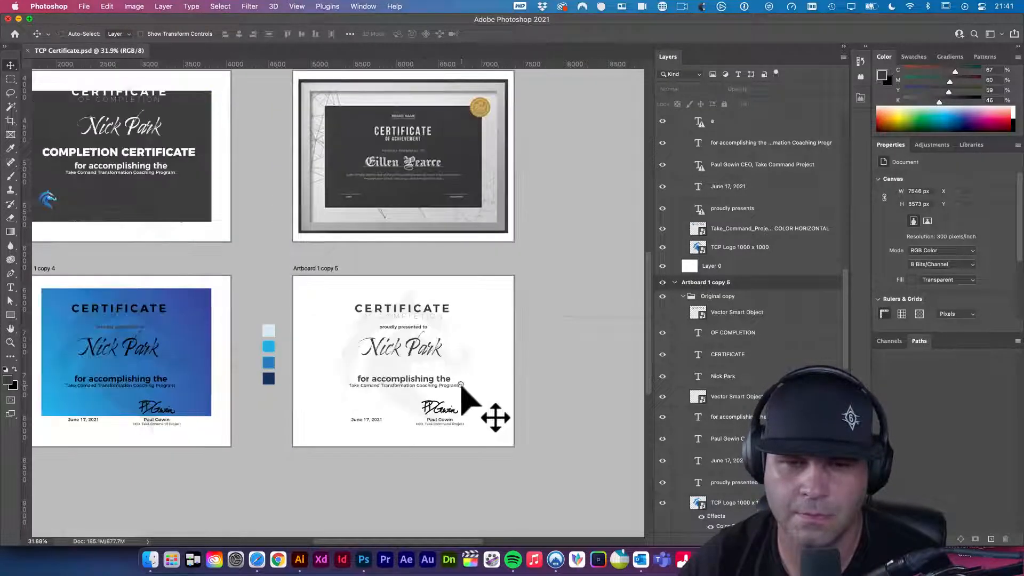
{"action": "left_click", "coordinate": [440, 384]}
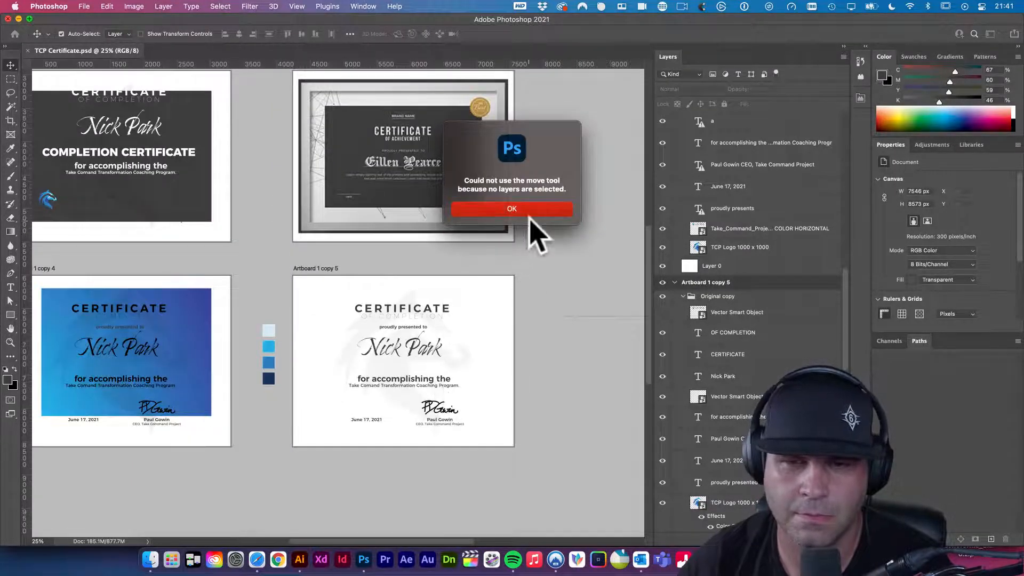
- View the Take_Command_Project_Mustang_Logo_FINAL.ai logo sheet in Illustrator, then return to Photoshop
{"action": "left_click", "coordinate": [299, 559]}
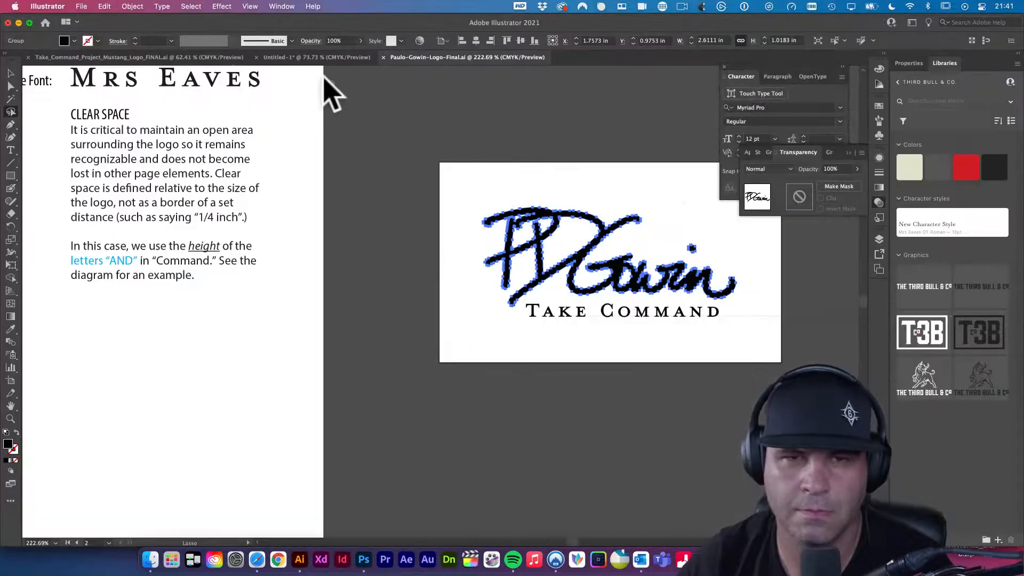
{"action": "left_click", "coordinate": [196, 57]}
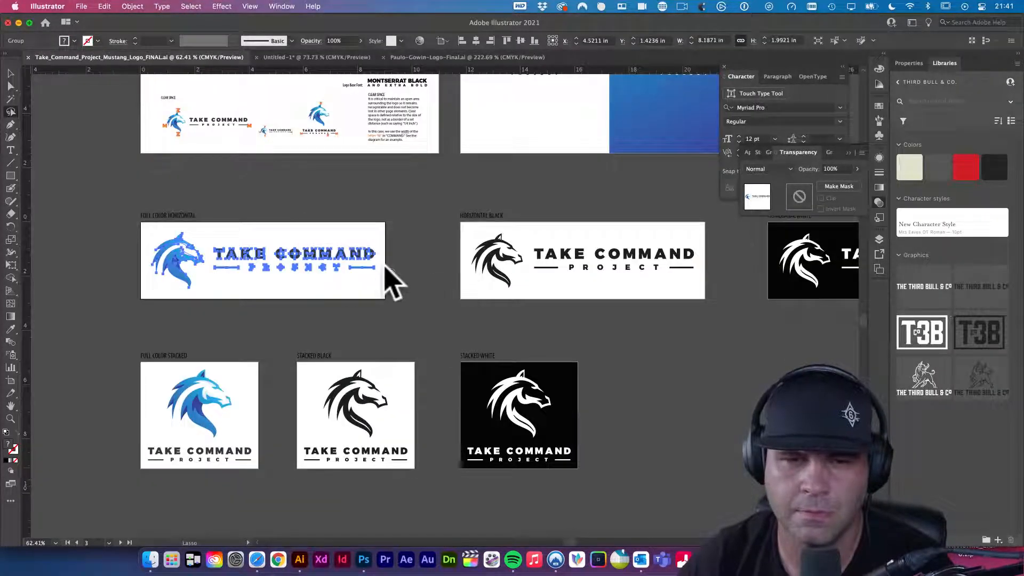
{"action": "left_click", "coordinate": [364, 559]}
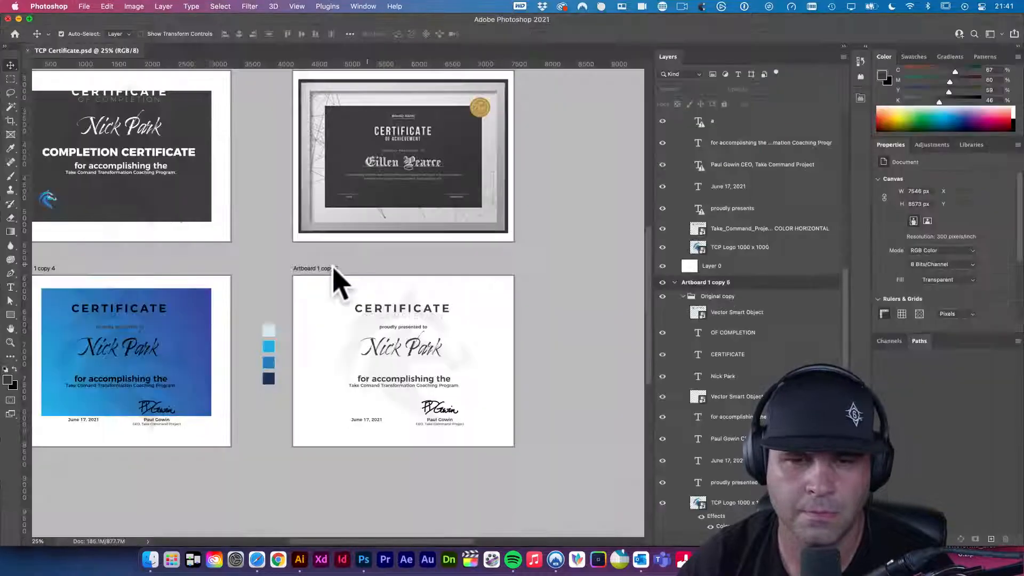
- Paste the copied logo as a smart object onto the white certificate at about half size
{"action": "key", "text": "cmd+v"}
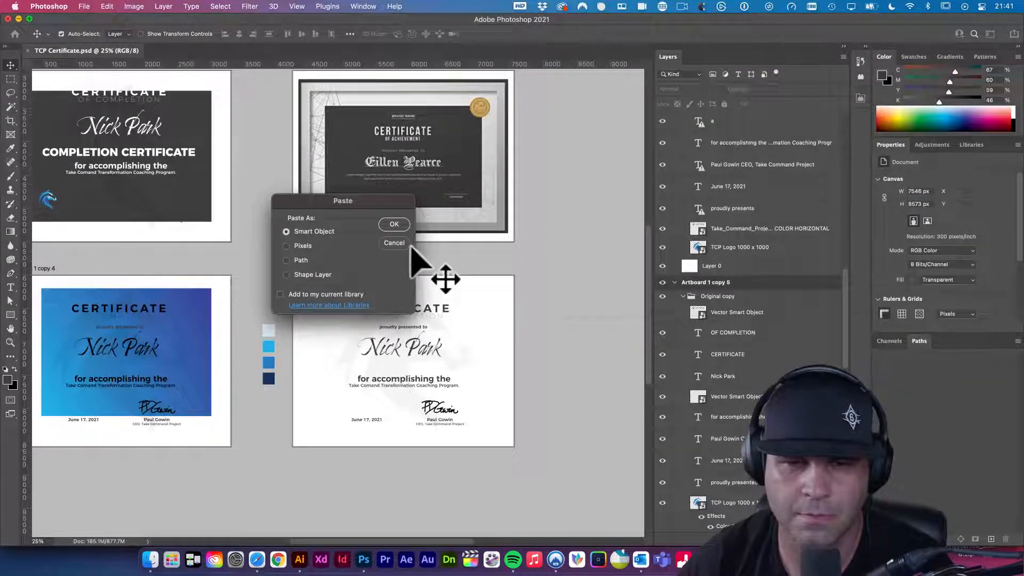
{"action": "left_click", "coordinate": [398, 226]}
{"action": "left_click_drag", "start_coordinate": [315, 257], "coordinate": [439, 407]}
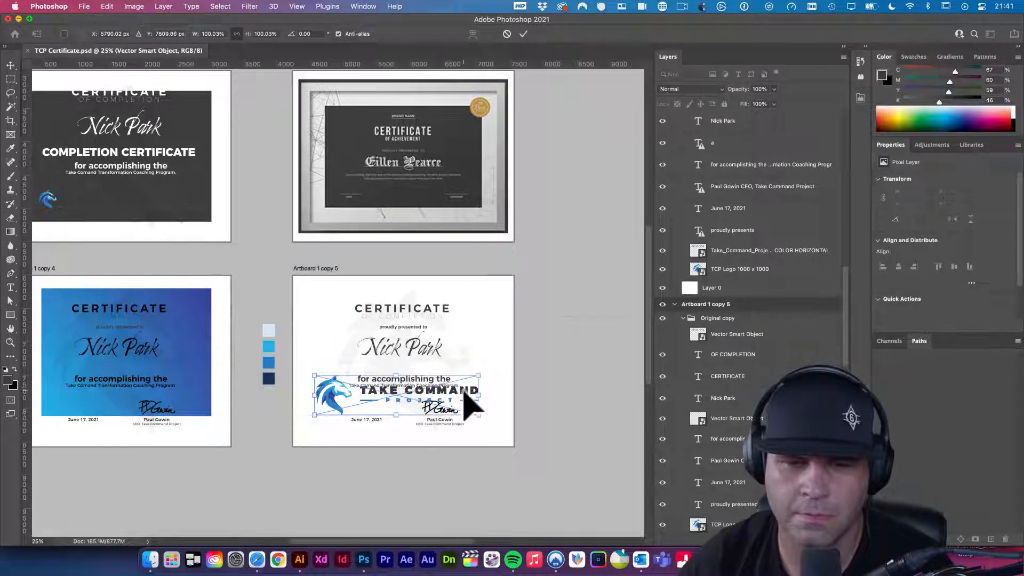
{"action": "left_click_drag", "start_coordinate": [478, 378], "coordinate": [439, 385]}
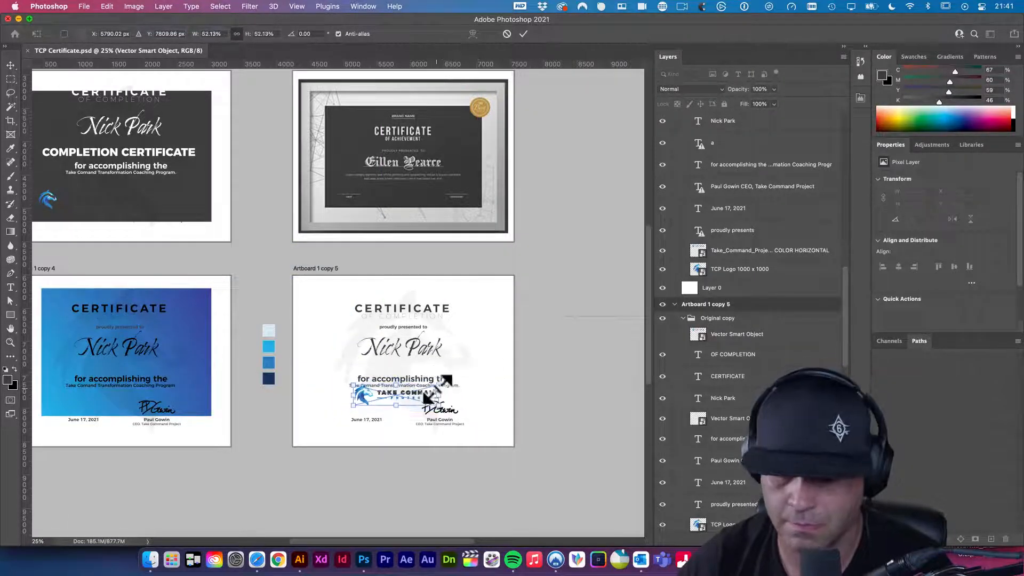
{"action": "key", "text": "Return"}
- Undo the logo placement and move the June 17, 2021 date to the lower-right corner
{"action": "left_click", "coordinate": [426, 377], "text": "super"}
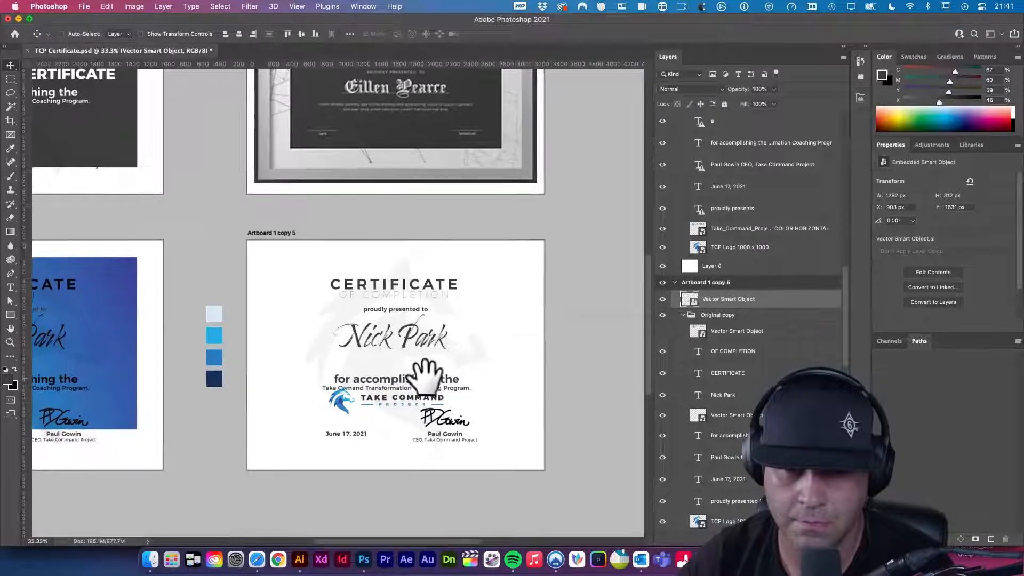
{"action": "left_click", "coordinate": [426, 377], "text": "super"}
{"action": "left_click_drag", "start_coordinate": [390, 419], "coordinate": [388, 430]}
{"action": "key", "text": "super+z"}
{"action": "key", "text": "super+z"}
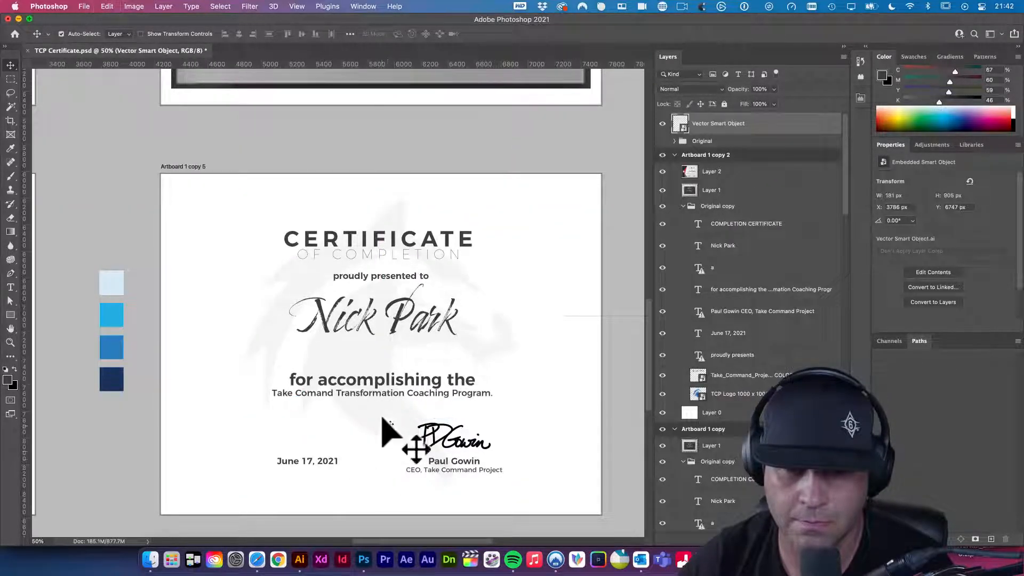
{"action": "left_click", "coordinate": [320, 461]}
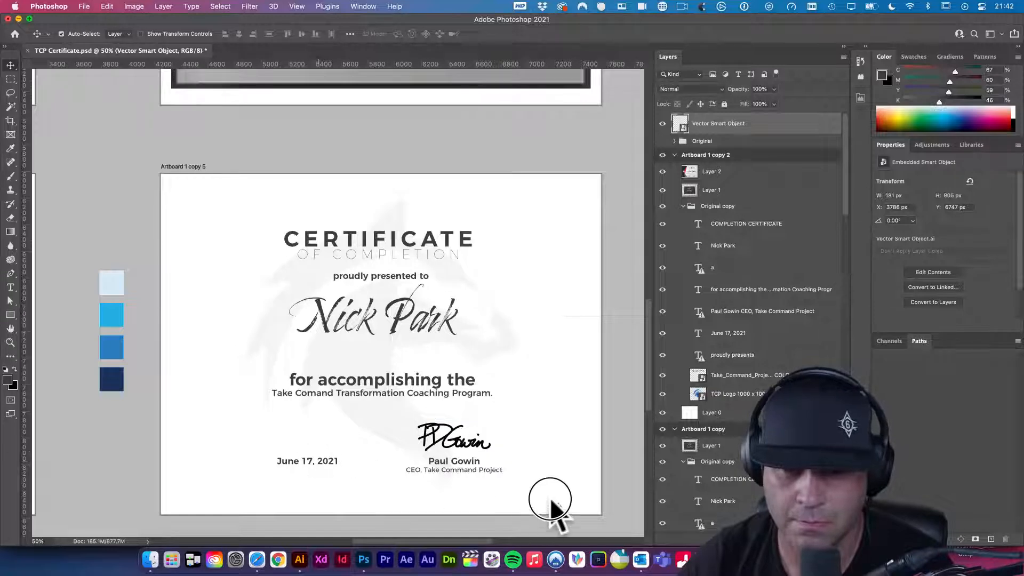
{"action": "left_click_drag", "start_coordinate": [472, 499], "coordinate": [473, 499]}
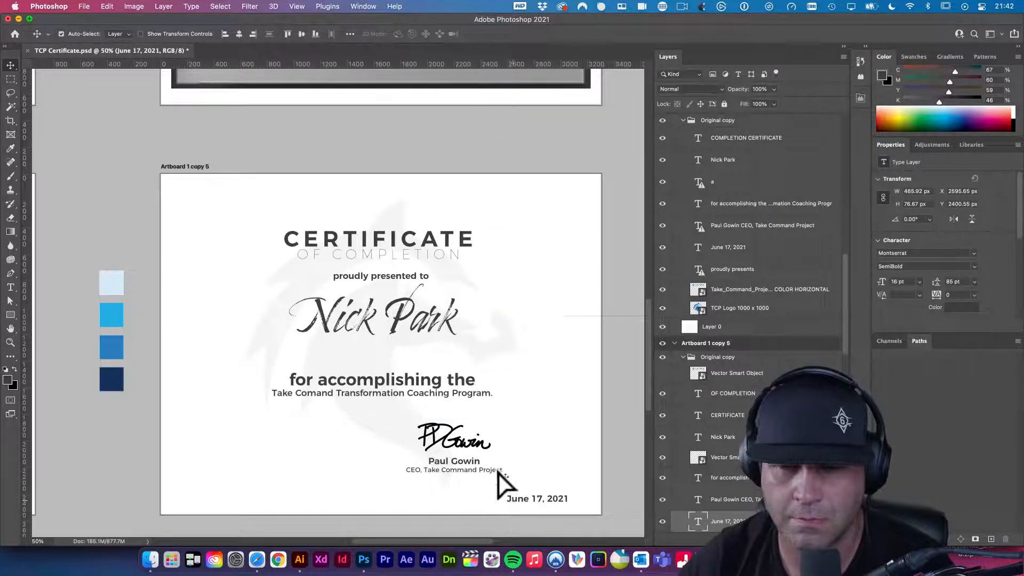
- Paste the horizontal TAKE COMMAND logo as a smart object, shrink it, and place it bottom-left
{"action": "key", "text": "super+v"}
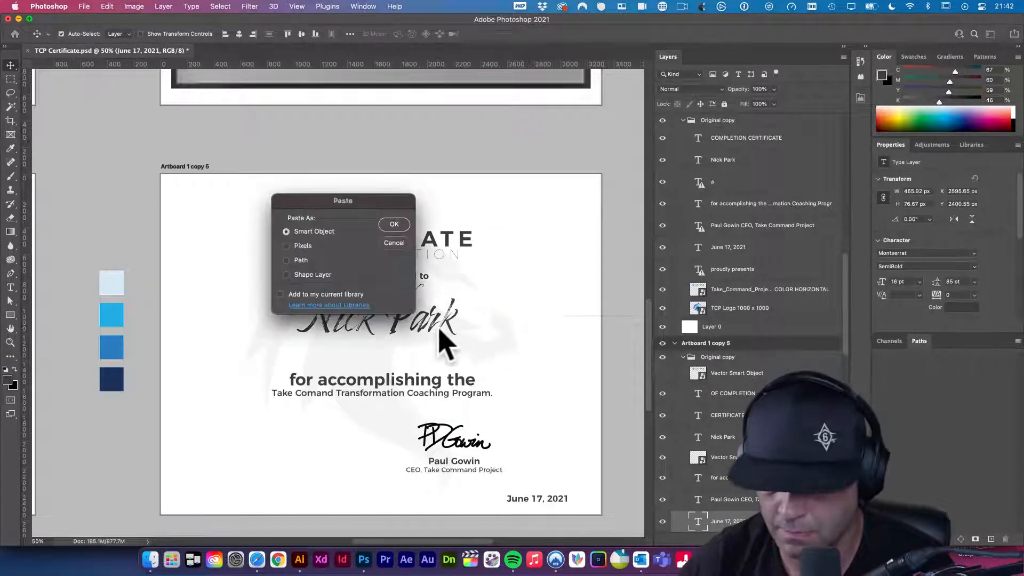
{"action": "key", "text": "Return"}
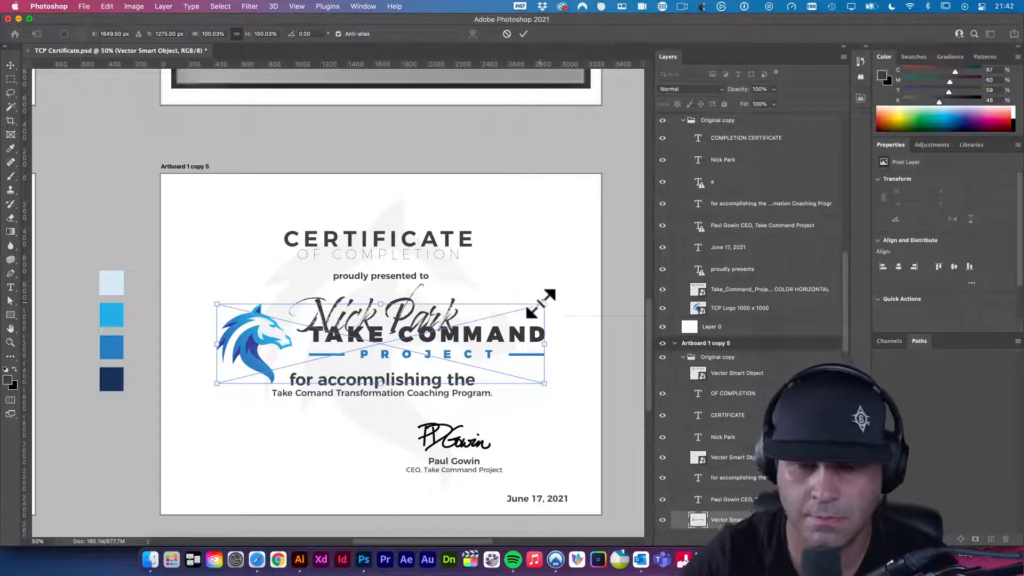
{"action": "left_click_drag", "start_coordinate": [543, 304], "coordinate": [496, 318]}
{"action": "left_click", "coordinate": [473, 396]}
{"action": "left_click_drag", "start_coordinate": [473, 395], "coordinate": [412, 468]}
{"action": "key", "text": "ctrl+t"}
{"action": "left_click_drag", "start_coordinate": [166, 408], "coordinate": [229, 451]}
{"action": "key", "text": "Return"}
{"action": "mouse_move", "coordinate": [513, 500]}
{"action": "left_mouse_down"}
{"action": "mouse_move", "coordinate": [383, 489]}
{"action": "mouse_move", "coordinate": [361, 414]}
{"action": "left_mouse_up"}
- Move the signature and signer's title to the lower right and group them
{"action": "left_click", "coordinate": [443, 471]}
{"action": "left_click", "coordinate": [435, 442], "text": "shift"}
{"action": "left_click_drag", "start_coordinate": [341, 447], "coordinate": [406, 471]}
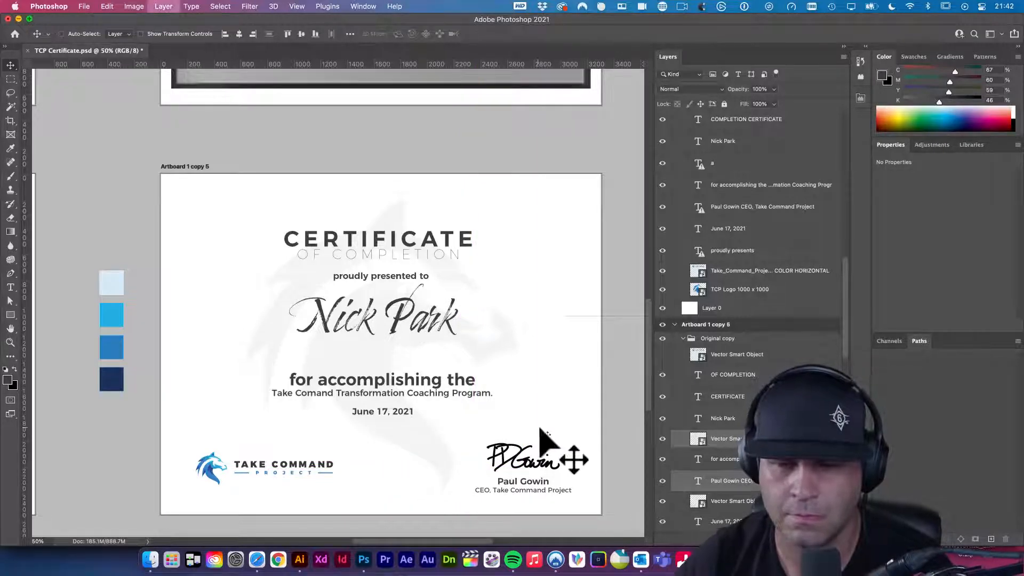
{"action": "key", "text": "super+g"}
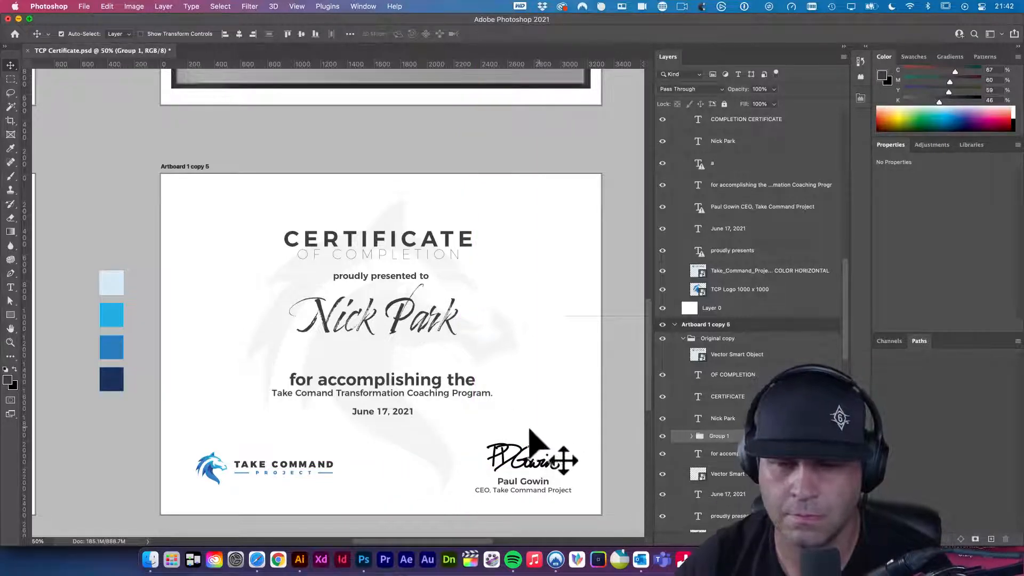
{"action": "left_click", "coordinate": [211, 471], "text": "shift"}
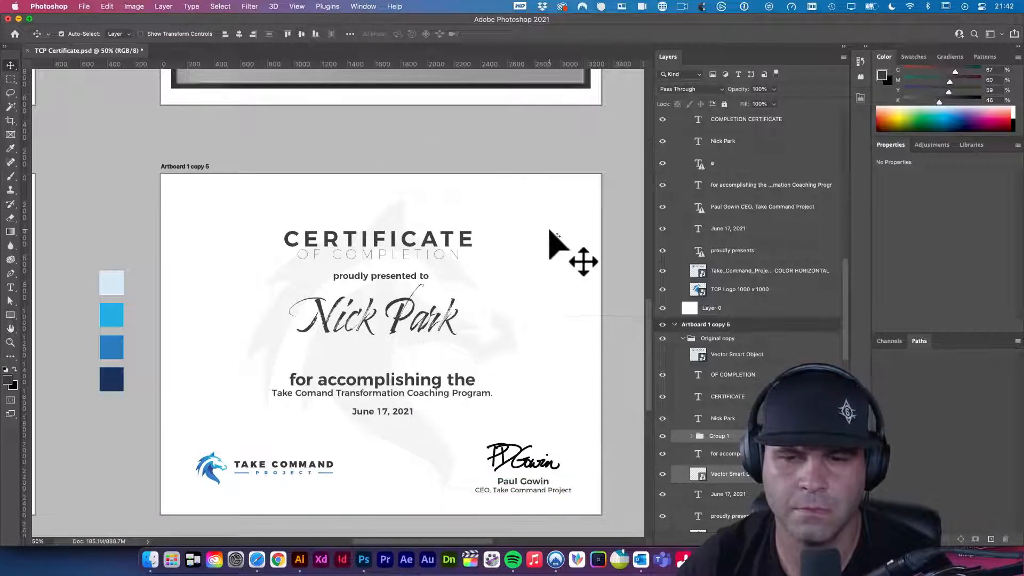
{"action": "left_click", "coordinate": [554, 302]}
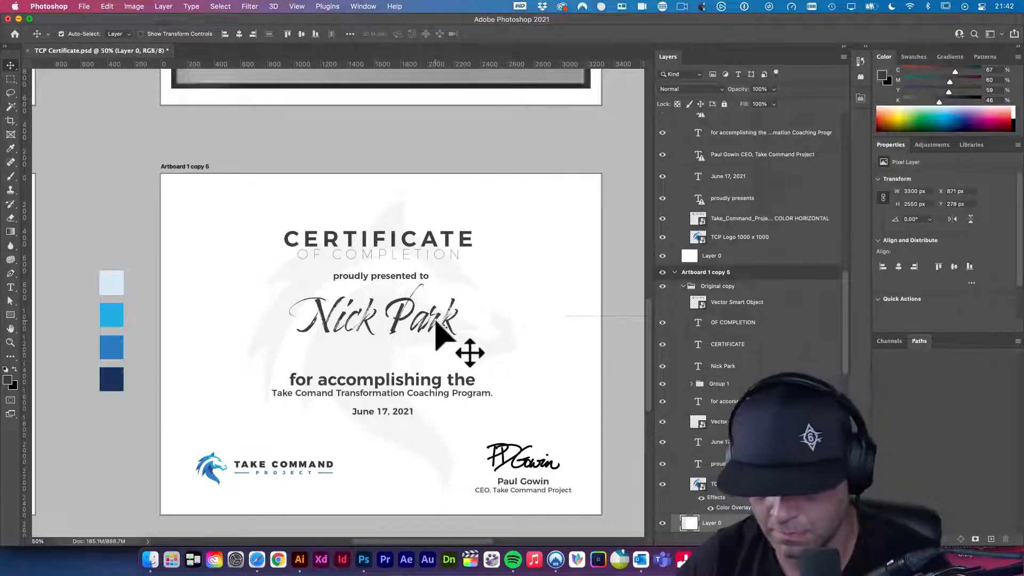
{"action": "key", "text": "u"}
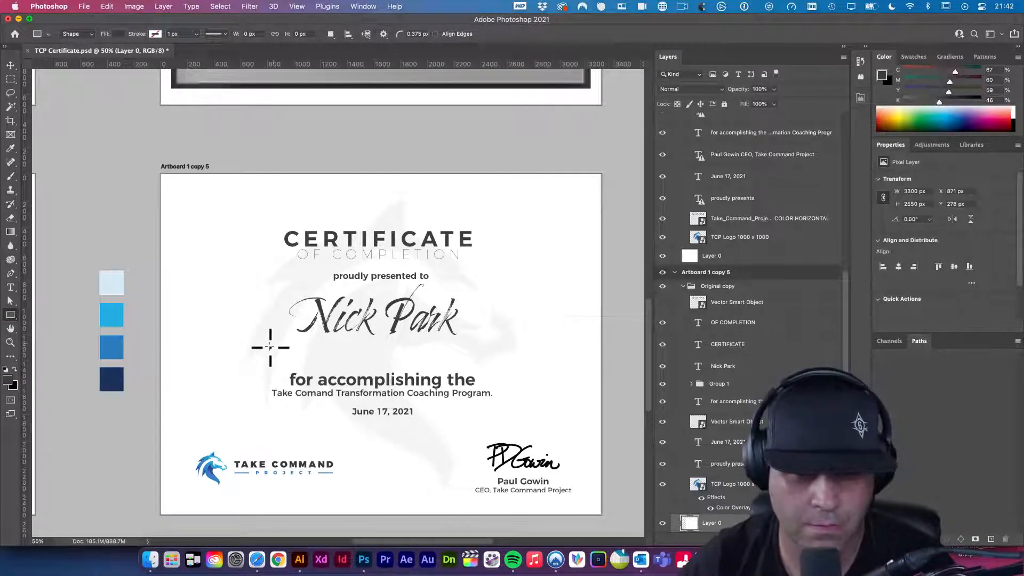
{"action": "left_click_drag", "start_coordinate": [475, 340], "coordinate": [527, 341]}
{"action": "key", "text": "v"}
{"action": "left_click", "coordinate": [301, 34]}
{"action": "key", "text": "super+d"}
{"action": "left_click_drag", "start_coordinate": [441, 360], "coordinate": [501, 388]}
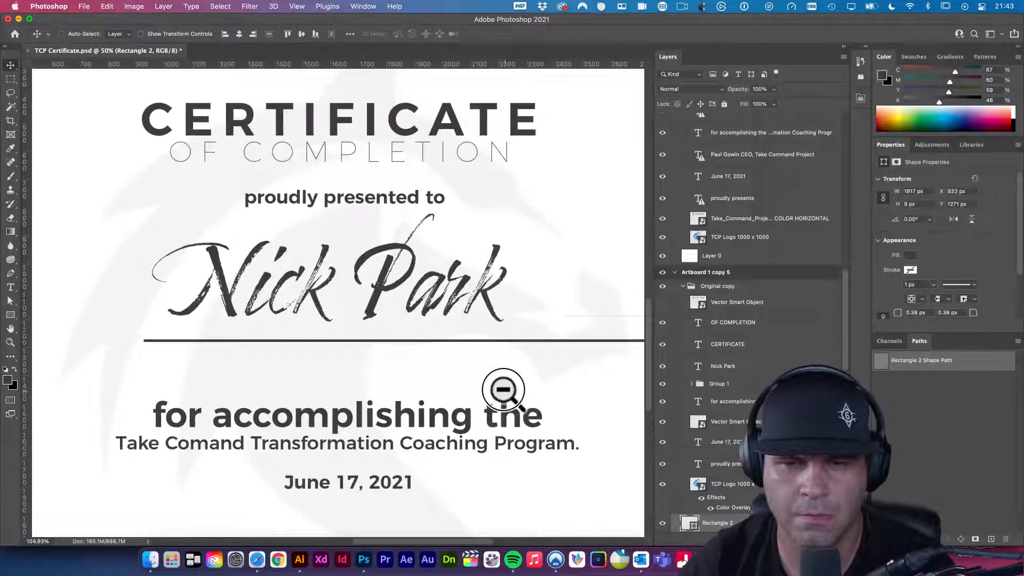
{"action": "key", "text": "super+a"}
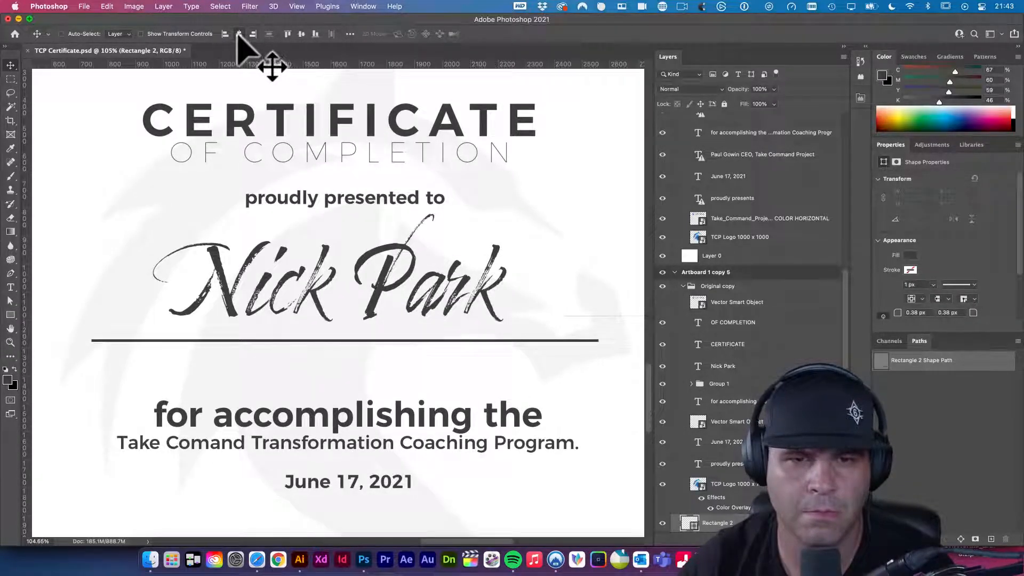
- Reduce the bar's height to a thin line and review it against the certificates
{"action": "key", "text": "super+t"}
{"action": "left_click_drag", "start_coordinate": [338, 338], "coordinate": [418, 382]}
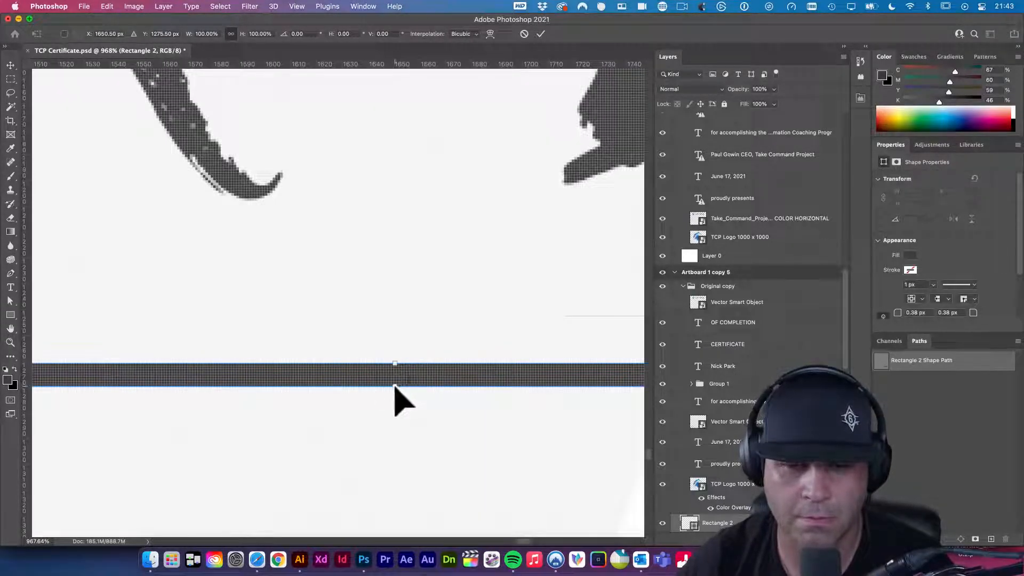
{"action": "left_click_drag", "start_coordinate": [395, 386], "coordinate": [368, 354]}
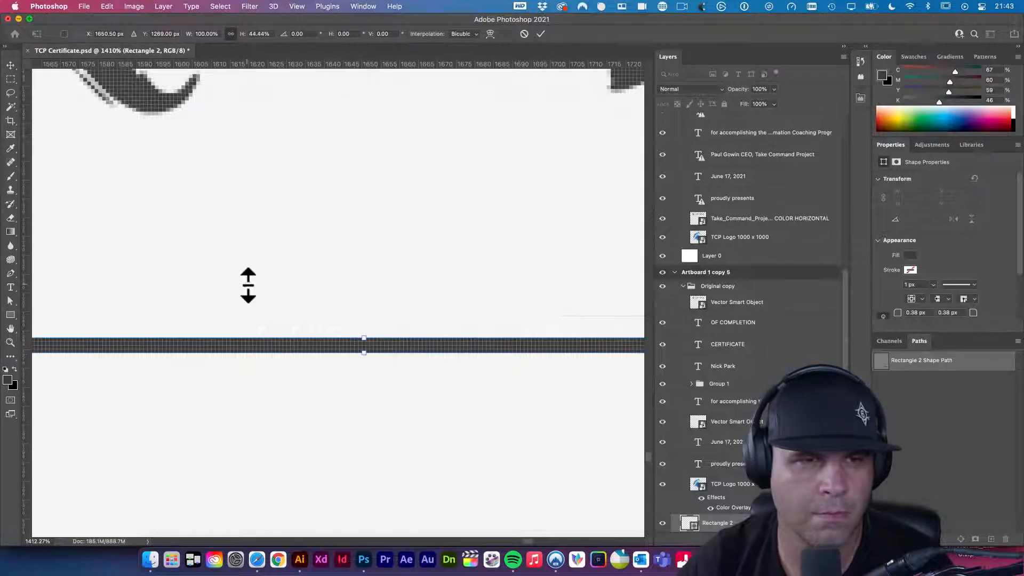
{"action": "left_click", "coordinate": [9, 64]}
{"action": "left_click_drag", "start_coordinate": [447, 353], "coordinate": [300, 330]}
{"action": "left_click_drag", "start_coordinate": [557, 393], "coordinate": [468, 392]}
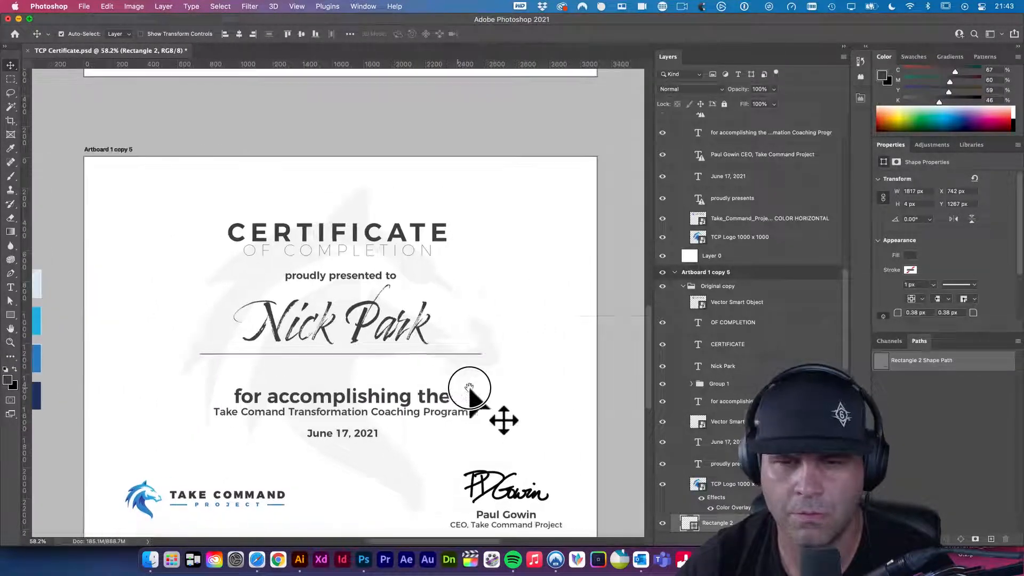
{"action": "left_click_drag", "start_coordinate": [376, 336], "coordinate": [375, 374]}
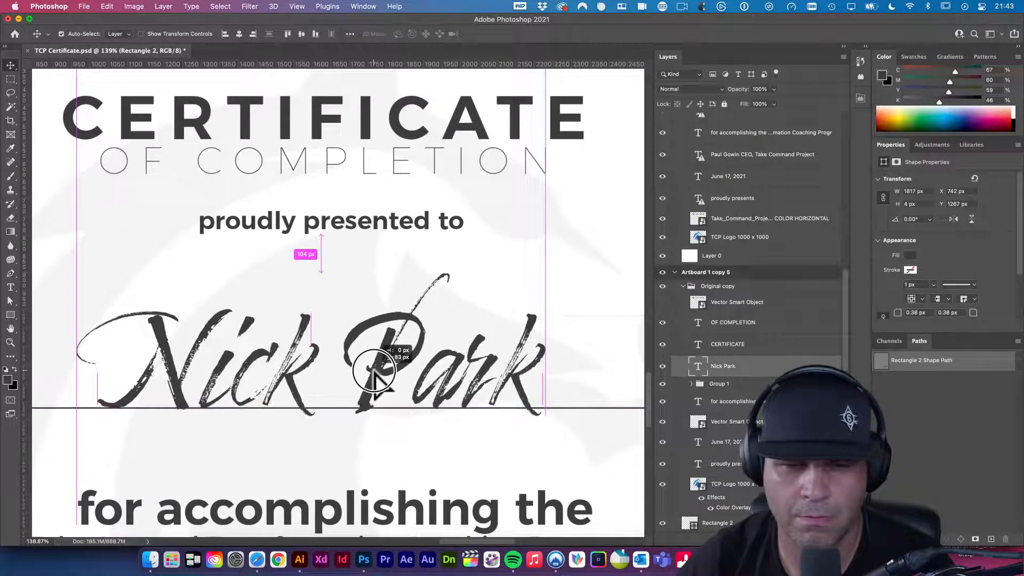
{"action": "left_click_drag", "start_coordinate": [535, 397], "coordinate": [480, 377]}
{"action": "left_click_drag", "start_coordinate": [451, 343], "coordinate": [496, 318]}
{"action": "left_click_drag", "start_coordinate": [521, 239], "coordinate": [595, 412]}
- Select all of the proudly presented to line and set its font weight to Regular
{"action": "key", "text": "t"}
{"action": "left_click", "coordinate": [518, 372]}
{"action": "key", "text": "super+a"}
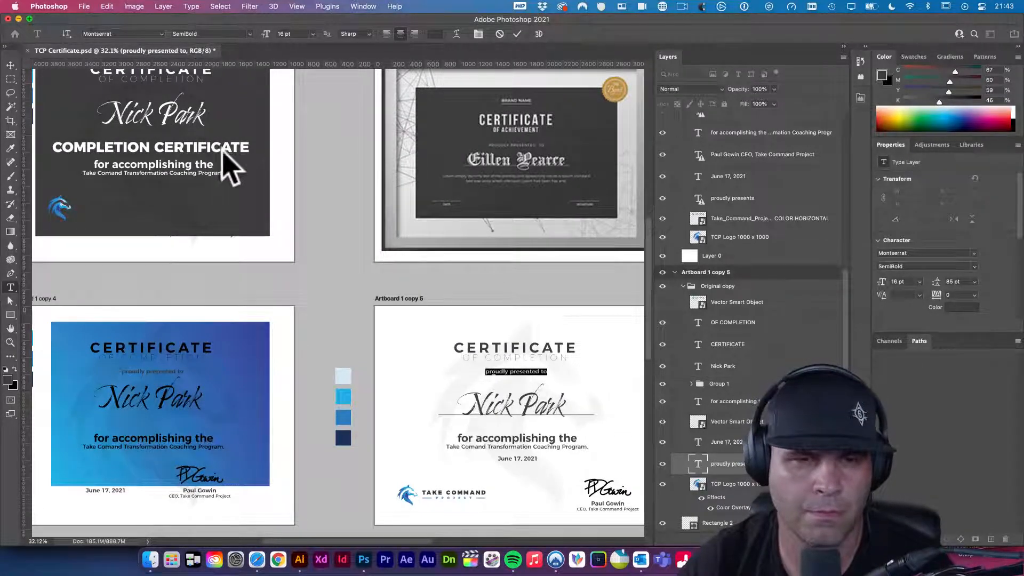
{"action": "left_click", "coordinate": [191, 6]}
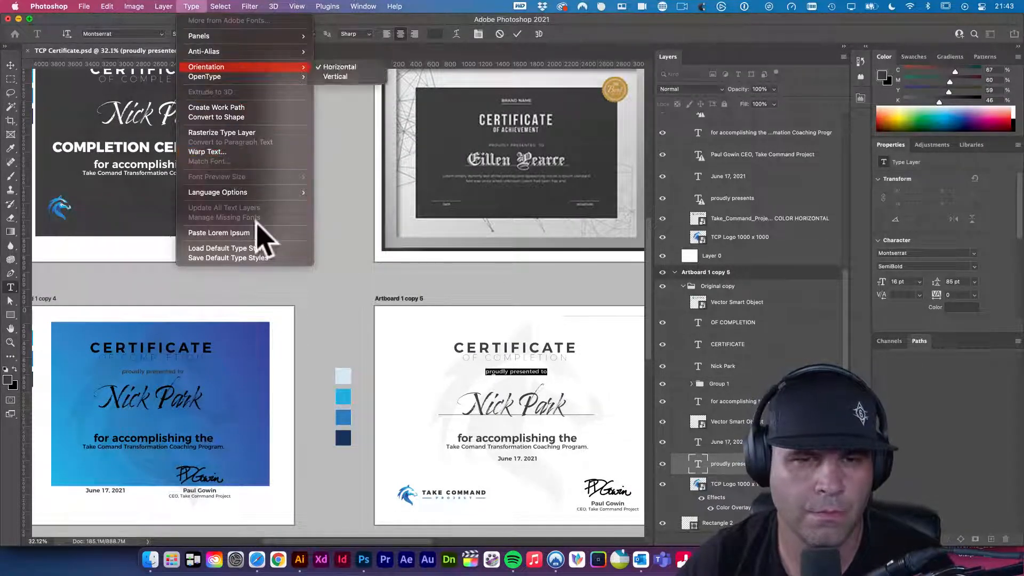
{"action": "mouse_move", "coordinate": [223, 35]}
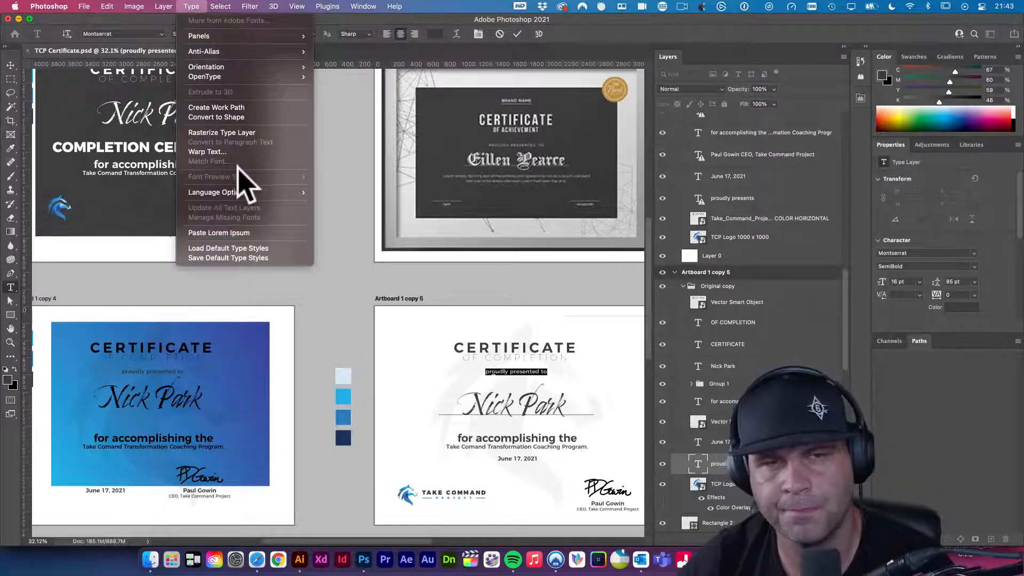
{"action": "left_click", "coordinate": [522, 388]}
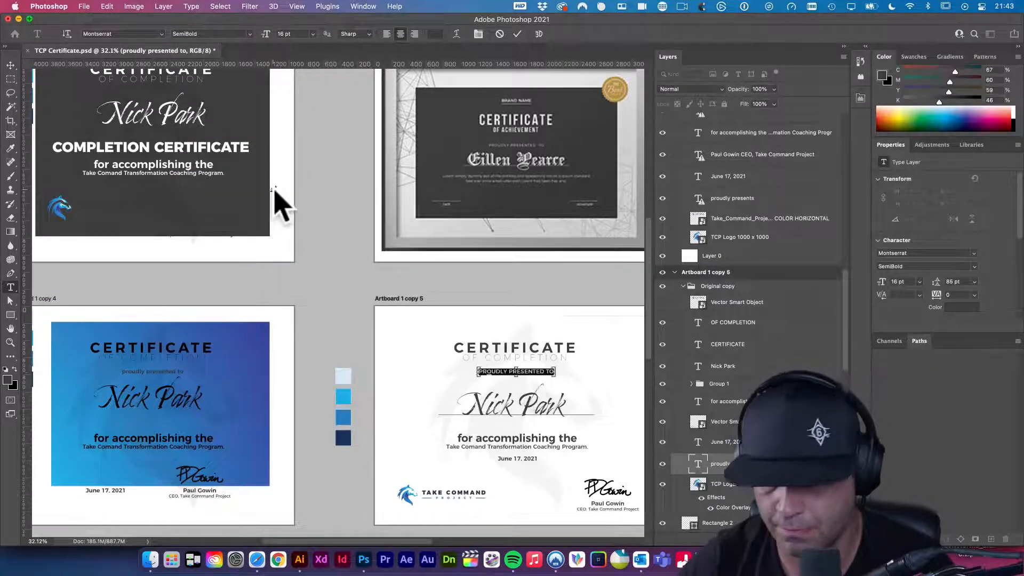
{"action": "left_click", "coordinate": [251, 34]}
{"action": "left_click", "coordinate": [221, 78]}
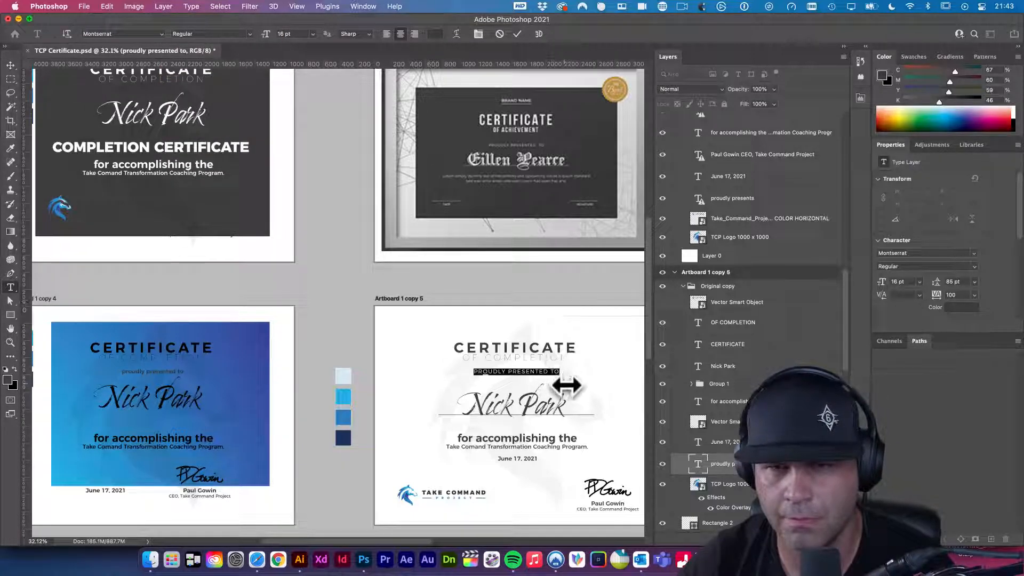
{"action": "left_click", "coordinate": [11, 65]}
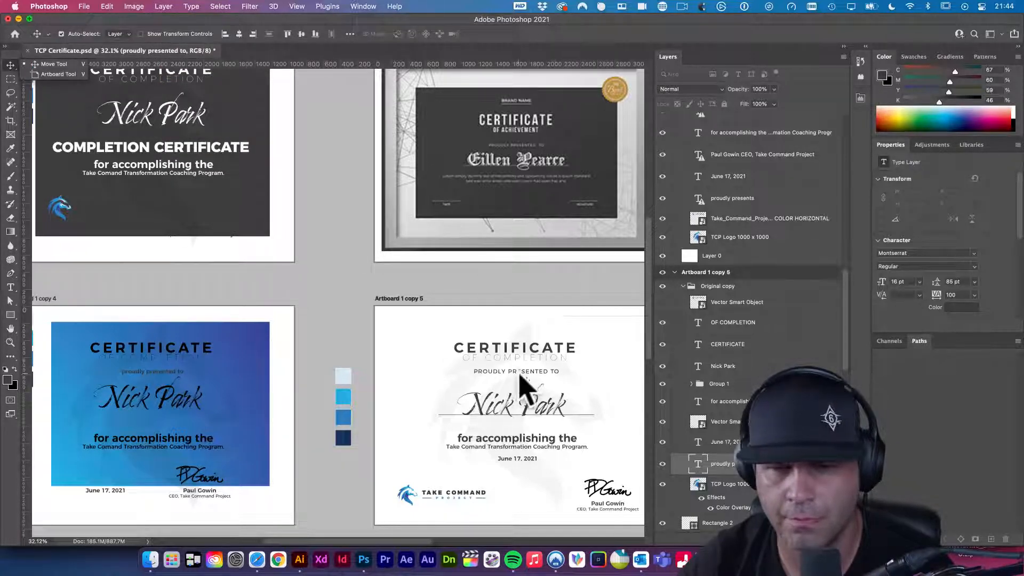
- Re-edit PROUDLY PRESENTED TO and switch it to the lighter Montserrat ExtraLight weight
{"action": "scroll", "coordinate": [487, 375], "scroll_direction": "right", "scroll_amount": 3}
{"action": "double_click", "coordinate": [477, 366]}
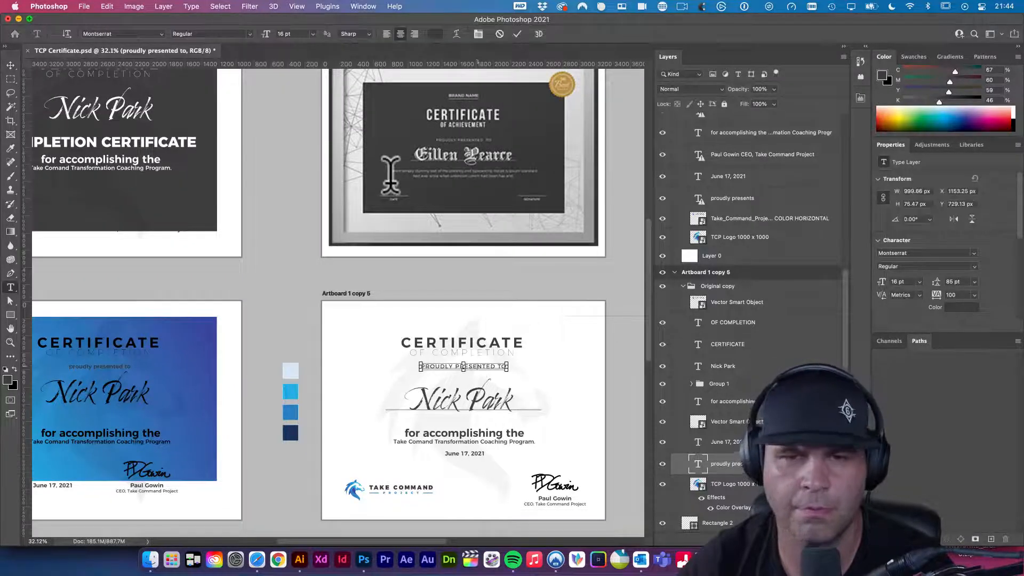
{"action": "key", "text": "ctrl+a"}
{"action": "left_click", "coordinate": [250, 34]}
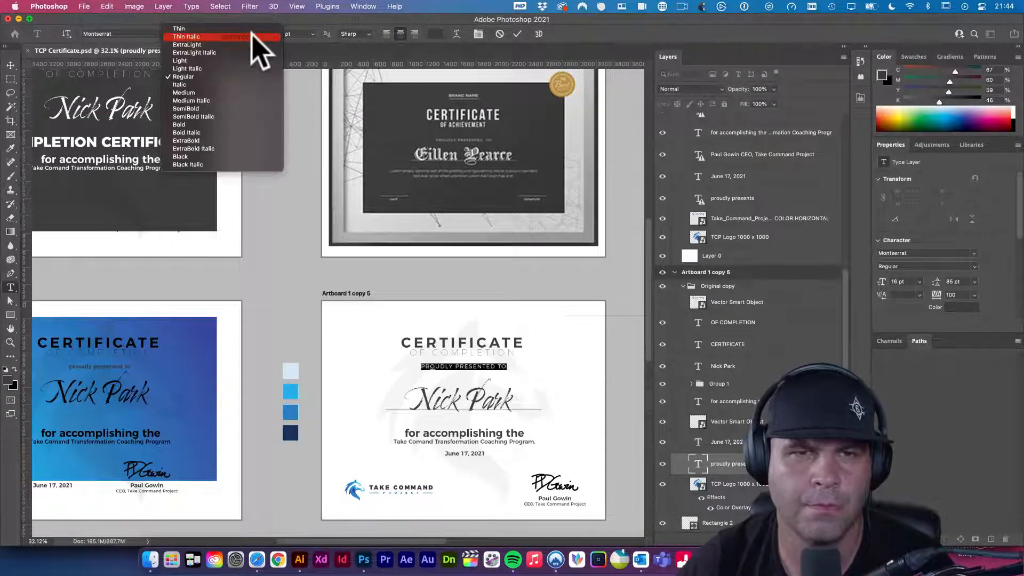
{"action": "key", "text": "Escape"}
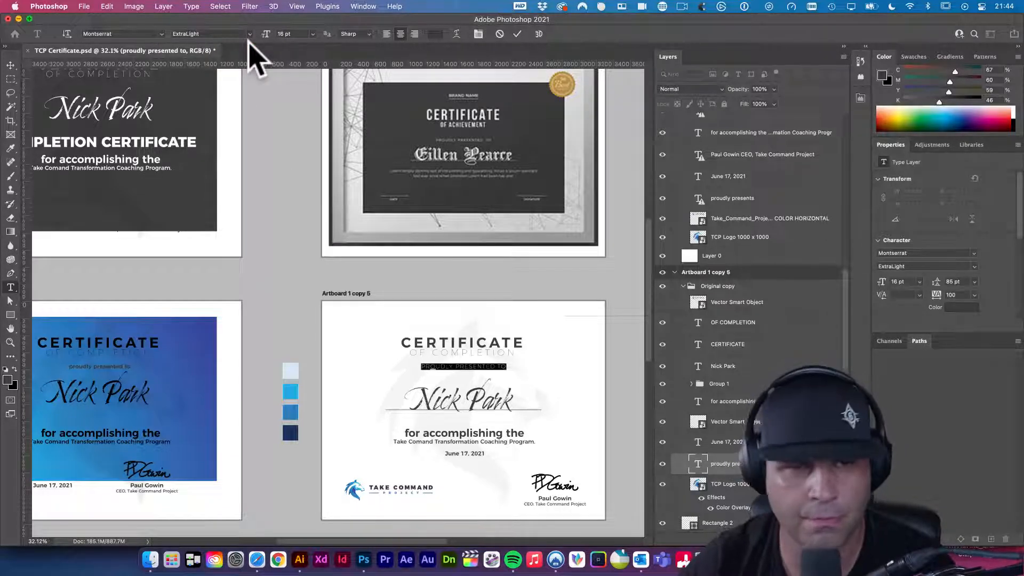
{"action": "left_click", "coordinate": [517, 34]}
{"action": "left_click", "coordinate": [584, 352]}
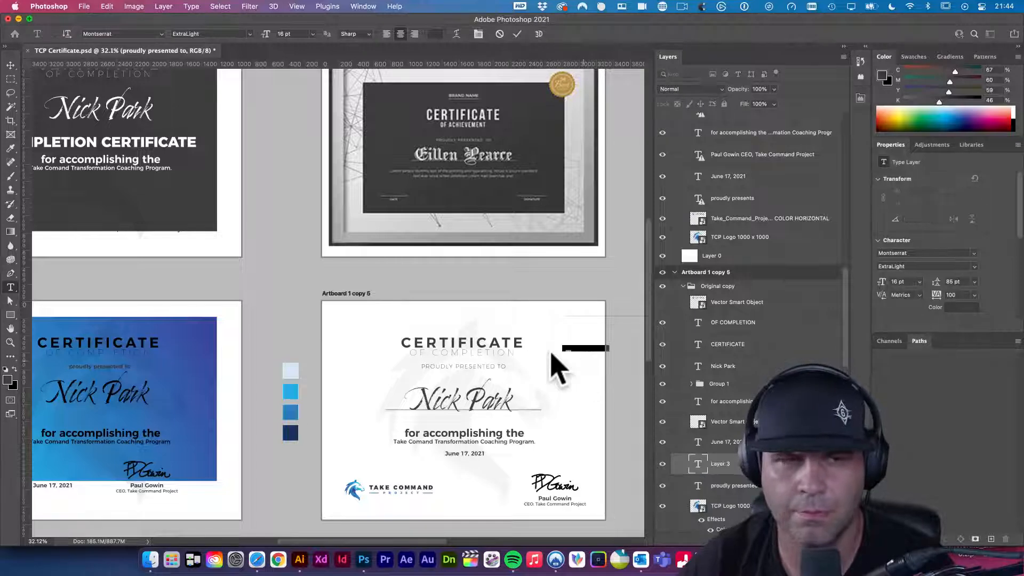
{"action": "left_click", "coordinate": [16, 67]}
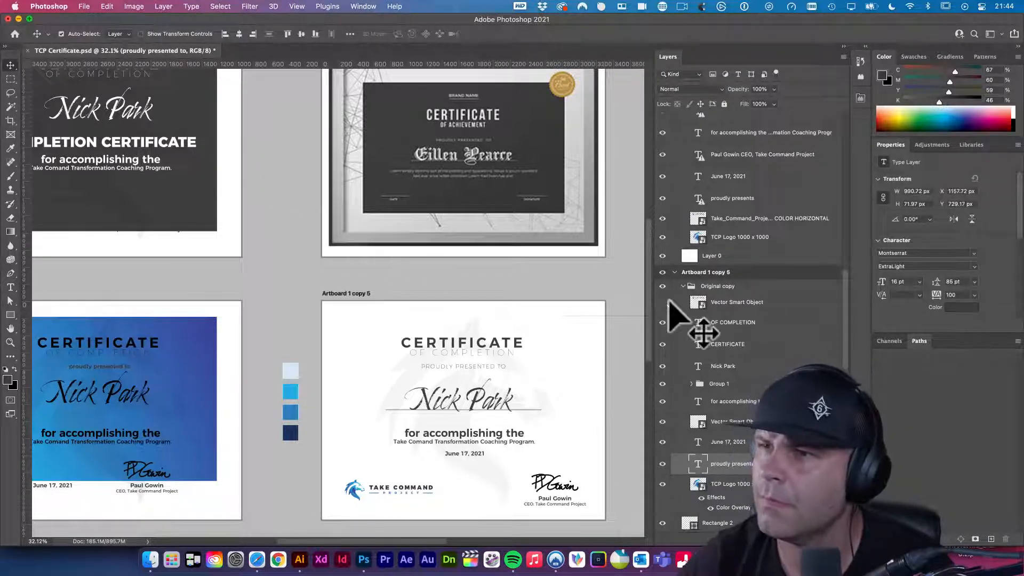
- Nudge the CERTIFICATE and OF COMPLETION heading up with Shift+Up, then recentre the view
{"action": "left_click_drag", "start_coordinate": [529, 375], "coordinate": [518, 318]}
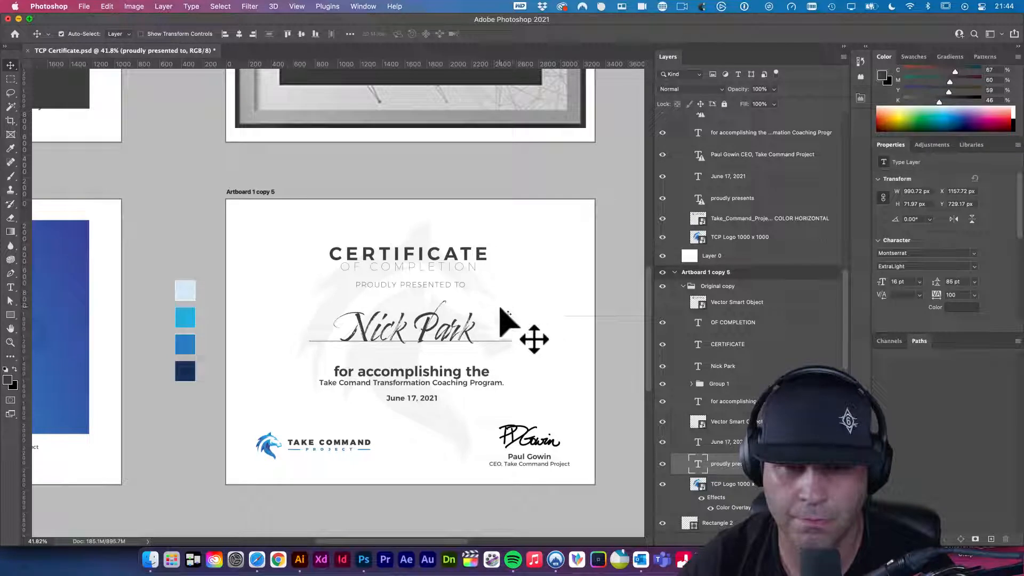
{"action": "left_click_drag", "start_coordinate": [431, 288], "coordinate": [434, 246]}
{"action": "left_click", "coordinate": [434, 270]}
{"action": "left_click_drag", "start_coordinate": [433, 241], "coordinate": [433, 241]}
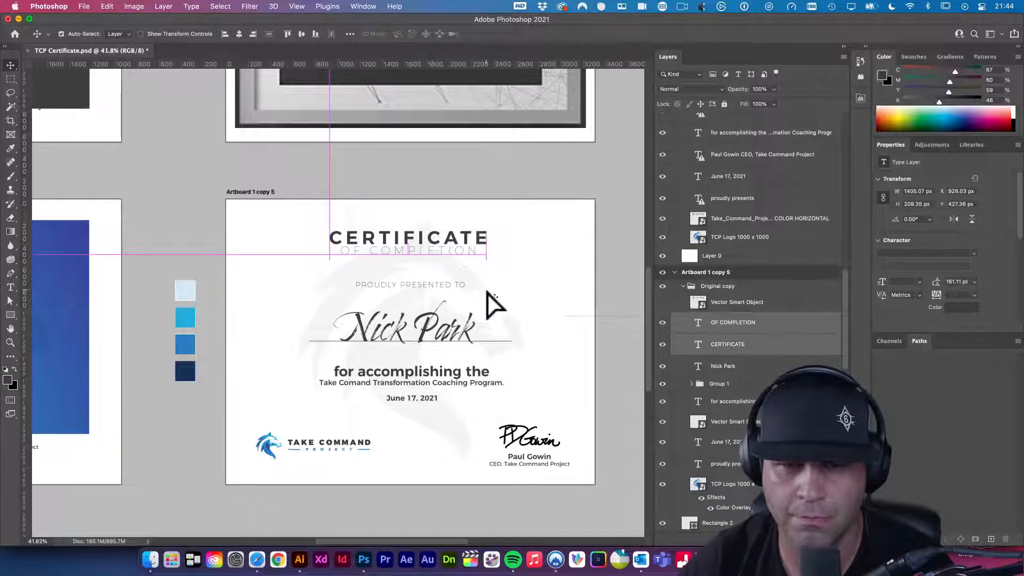
{"action": "key", "text": "super+z"}
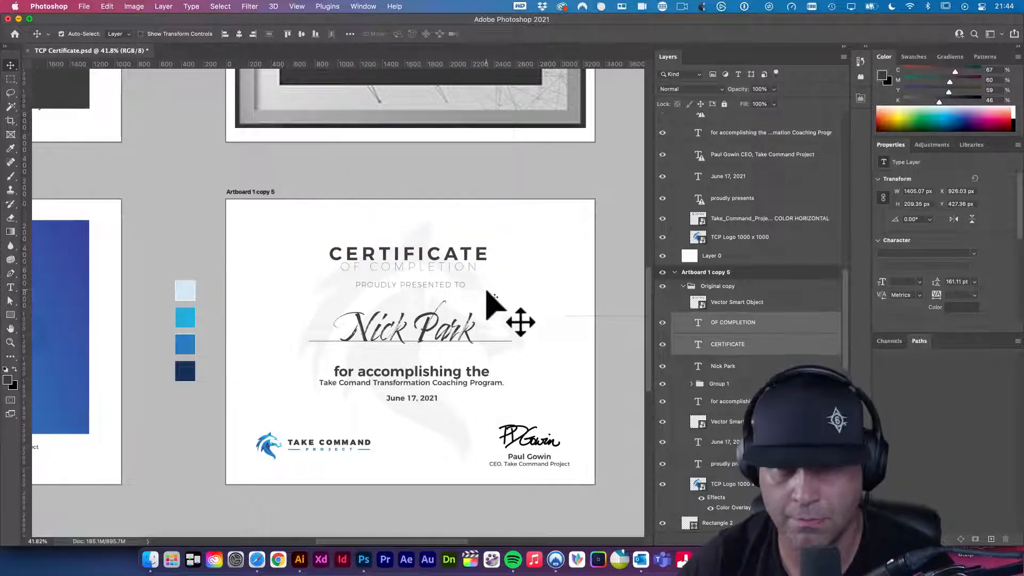
{"action": "key", "text": "shift+Up"}
{"action": "key", "text": "shift+Up"}
{"action": "key", "text": "shift+Up"}
{"action": "key", "text": "shift+Up"}
{"action": "key", "text": "shift+Up"}
{"action": "key", "text": "shift+Up"}
{"action": "key", "text": "shift+Up"}
{"action": "key", "text": "shift+Up"}
{"action": "key", "text": "shift+Up"}
{"action": "key", "text": "shift+Up"}
{"action": "key", "text": "shift+Up"}
{"action": "key", "text": "shift+Up"}
{"action": "key", "text": "shift+Up"}
{"action": "key", "text": "shift+Up"}
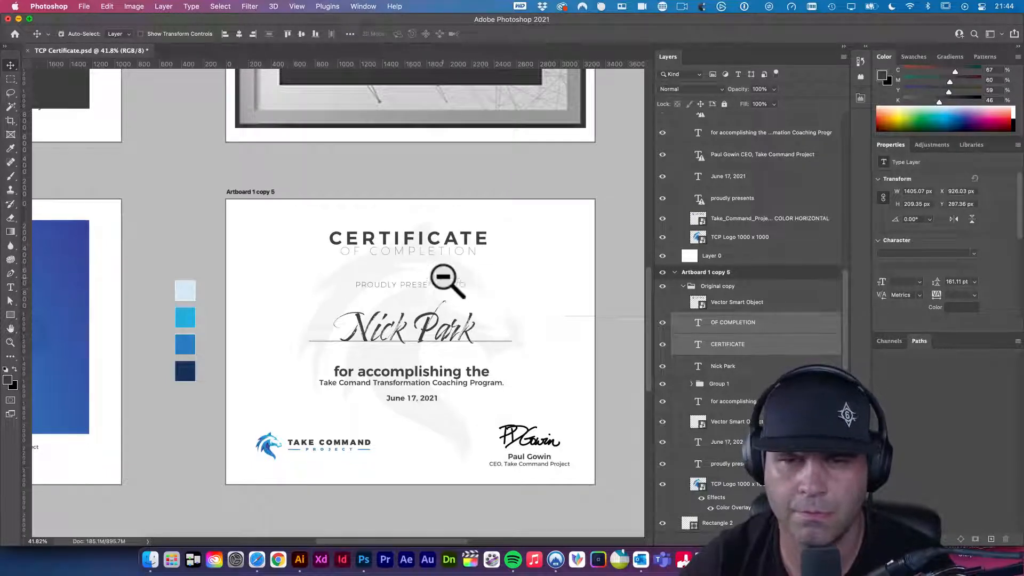
{"action": "left_click_drag", "start_coordinate": [452, 235], "coordinate": [420, 276]}
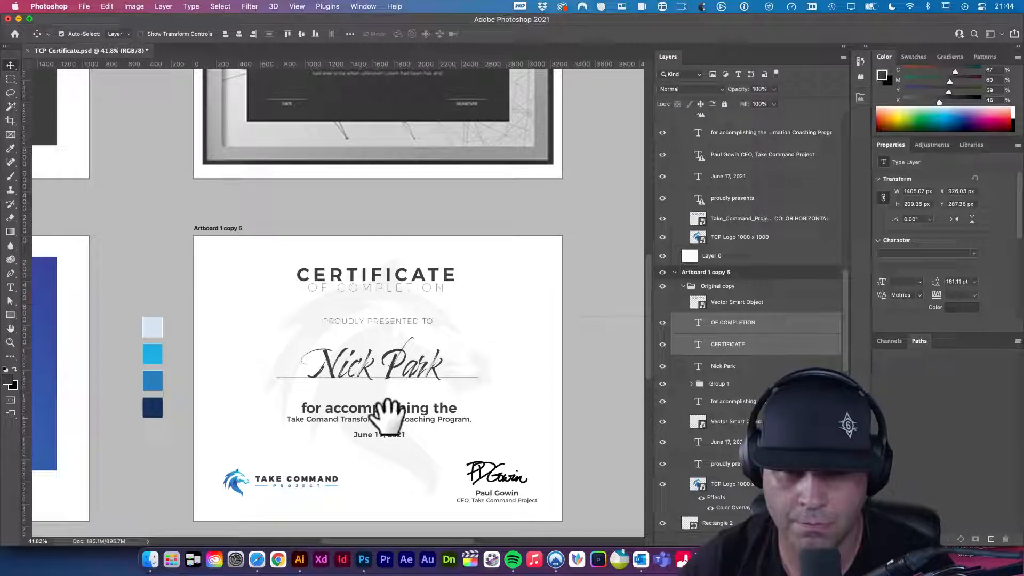
{"action": "left_click_drag", "start_coordinate": [396, 400], "coordinate": [374, 418]}
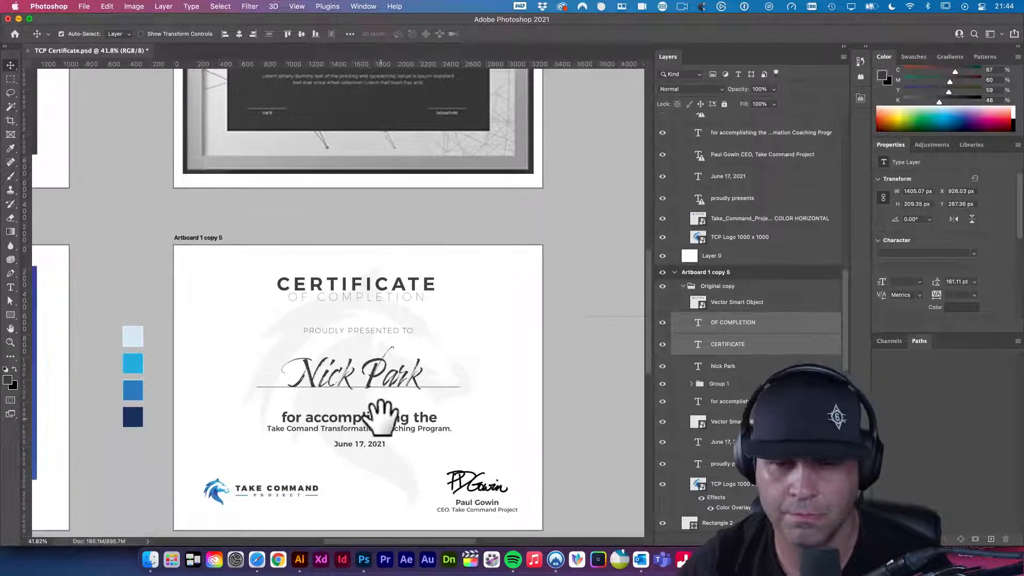
- Set the description text to Montserrat Regular 16 pt and nudge it upward
{"action": "key", "text": "t"}
{"action": "left_click", "coordinate": [373, 422]}
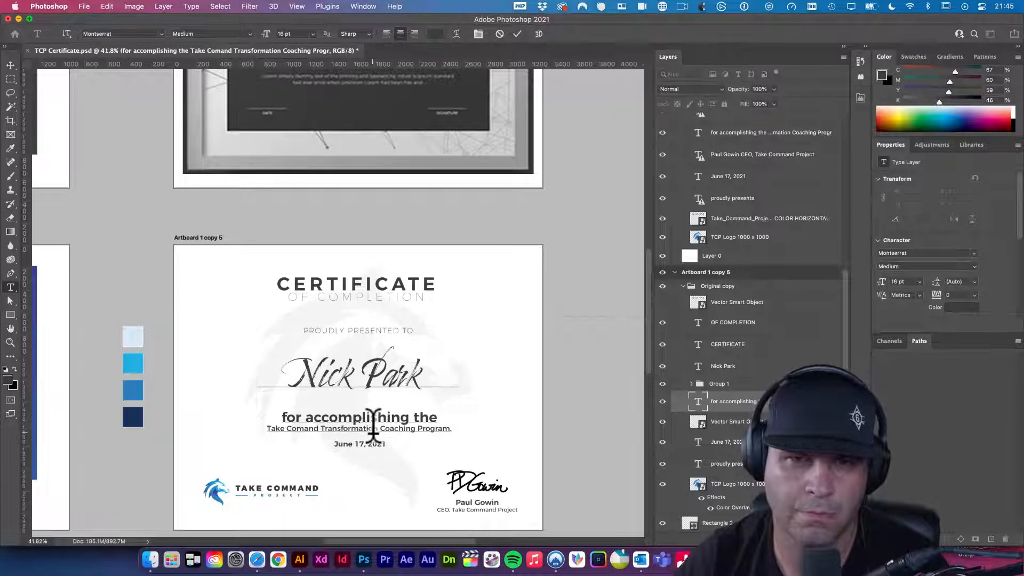
{"action": "key", "text": "super+a"}
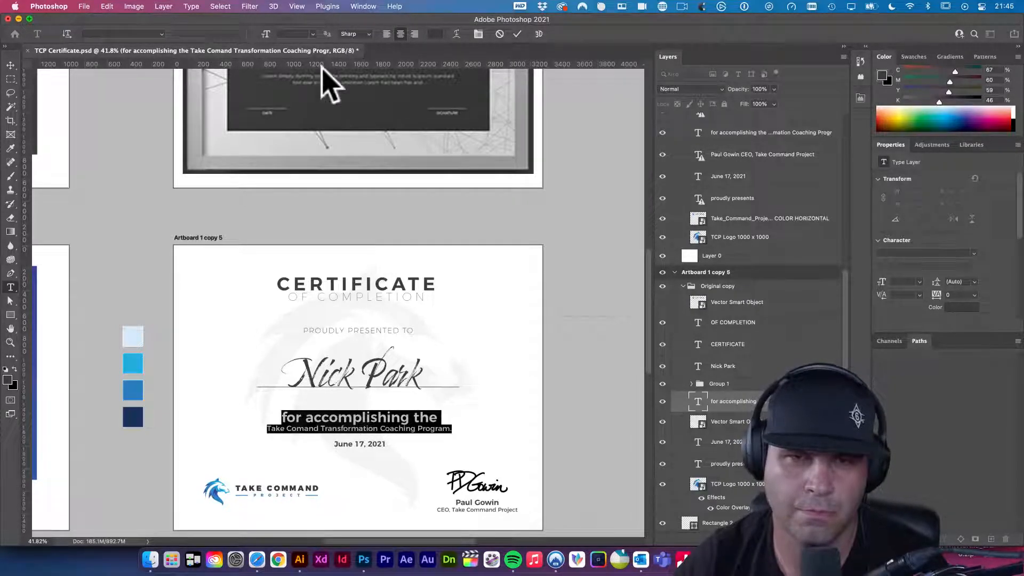
{"action": "left_click", "coordinate": [313, 35]}
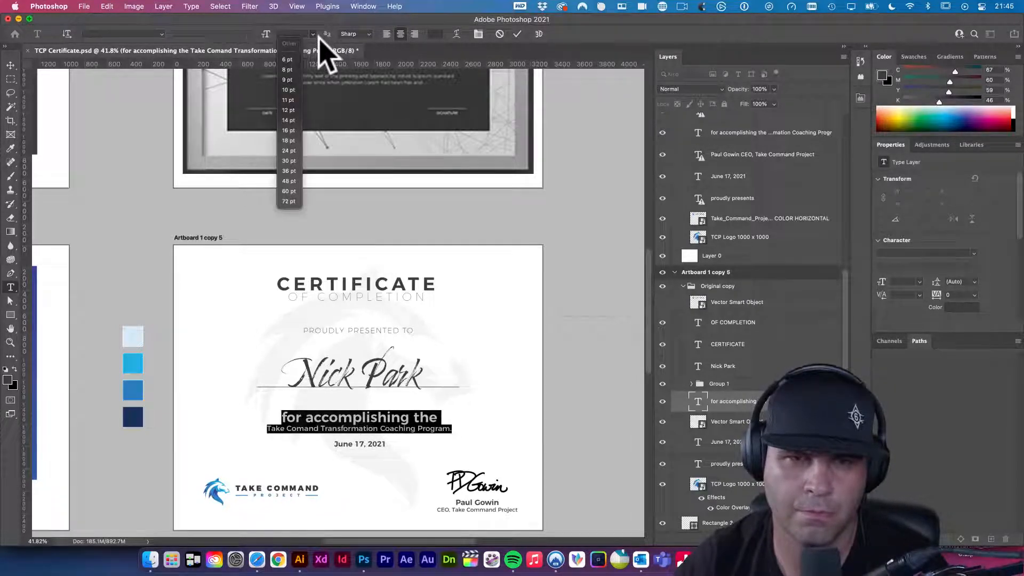
{"action": "left_click", "coordinate": [290, 131]}
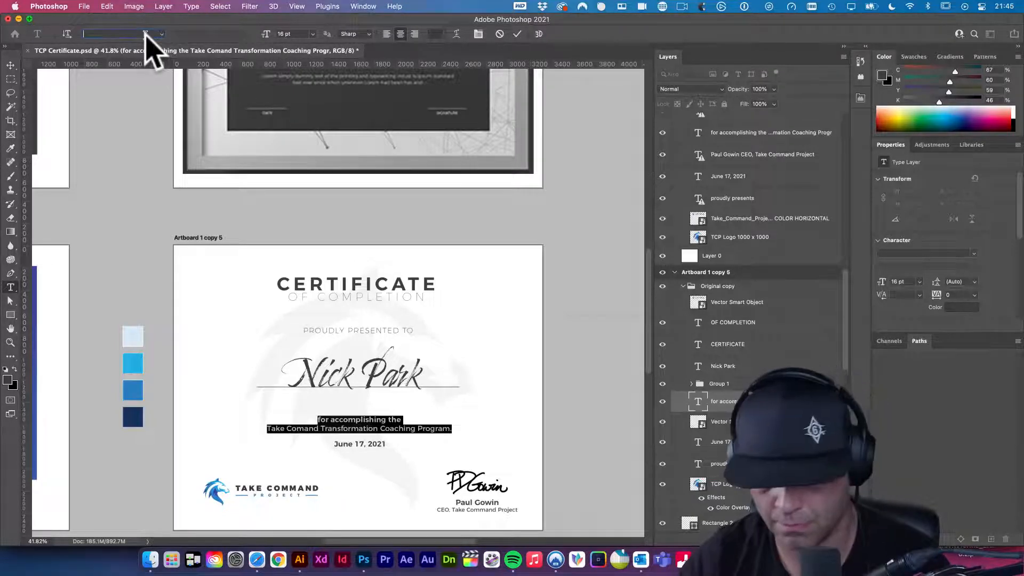
{"action": "type", "text": "monts"}
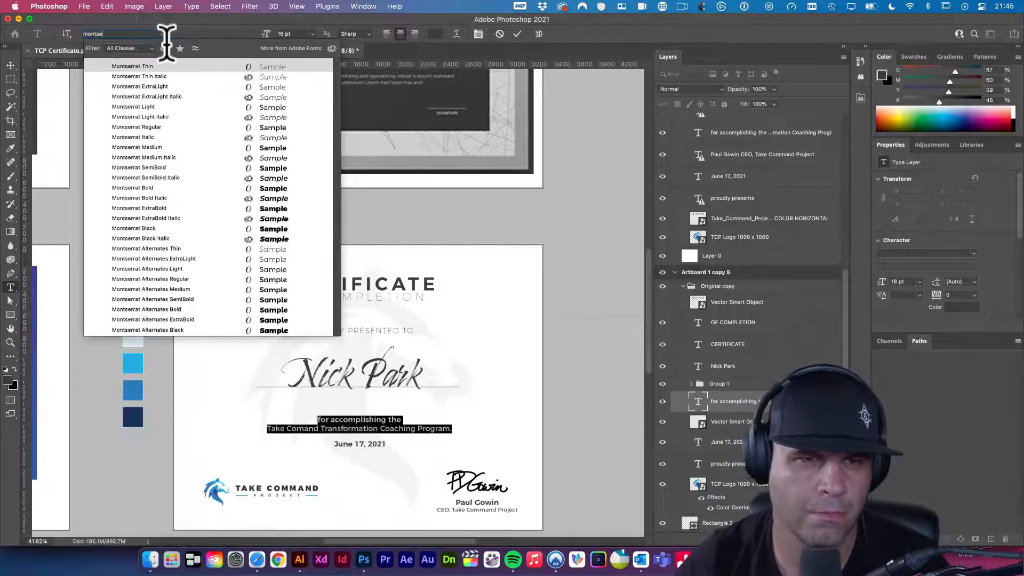
{"action": "type", "text": "e"}
{"action": "left_click", "coordinate": [156, 128]}
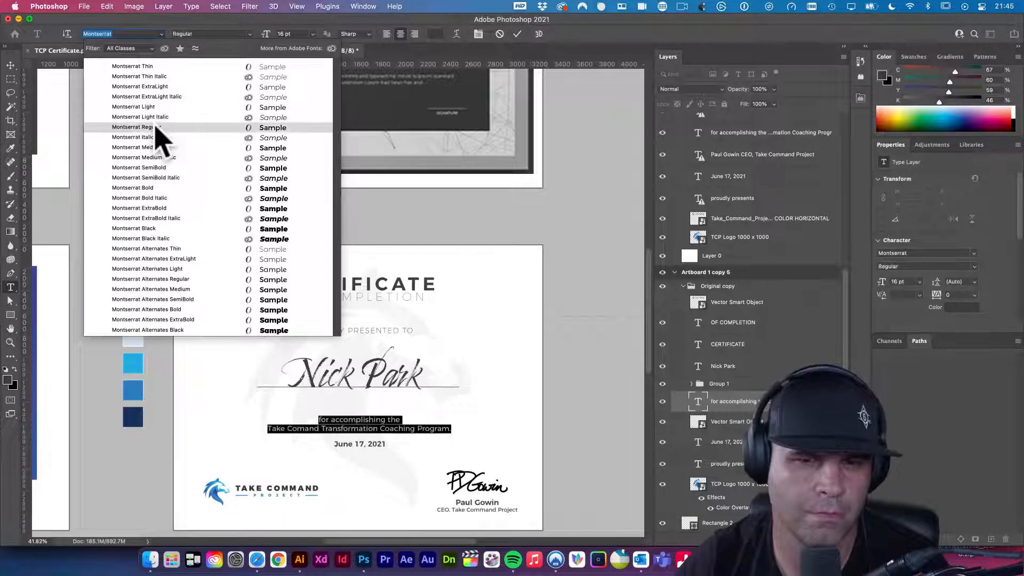
{"action": "left_click", "coordinate": [10, 65]}
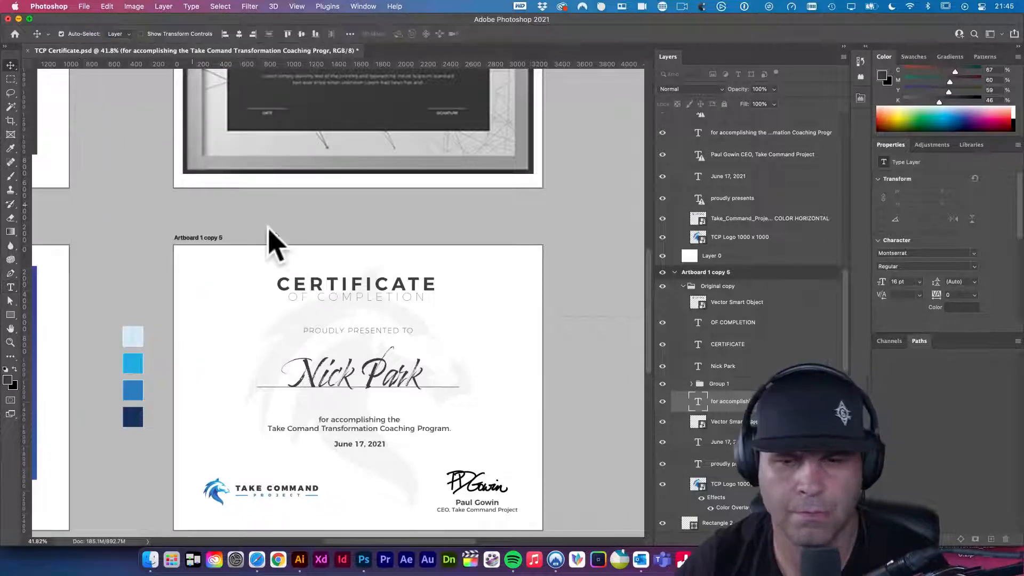
{"action": "key", "text": "shift+Up"}
{"action": "key", "text": "shift+Up"}
{"action": "key", "text": "shift+Up"}
{"action": "key", "text": "shift+Up"}
{"action": "key", "text": "shift+Up"}
{"action": "key", "text": "shift+Up"}
{"action": "key", "text": "shift+Up"}
{"action": "key", "text": "shift+Up"}
{"action": "key", "text": "shift+Up"}
{"action": "key", "text": "shift+Up"}
{"action": "key", "text": "shift+Up"}
{"action": "key", "text": "shift+Up"}
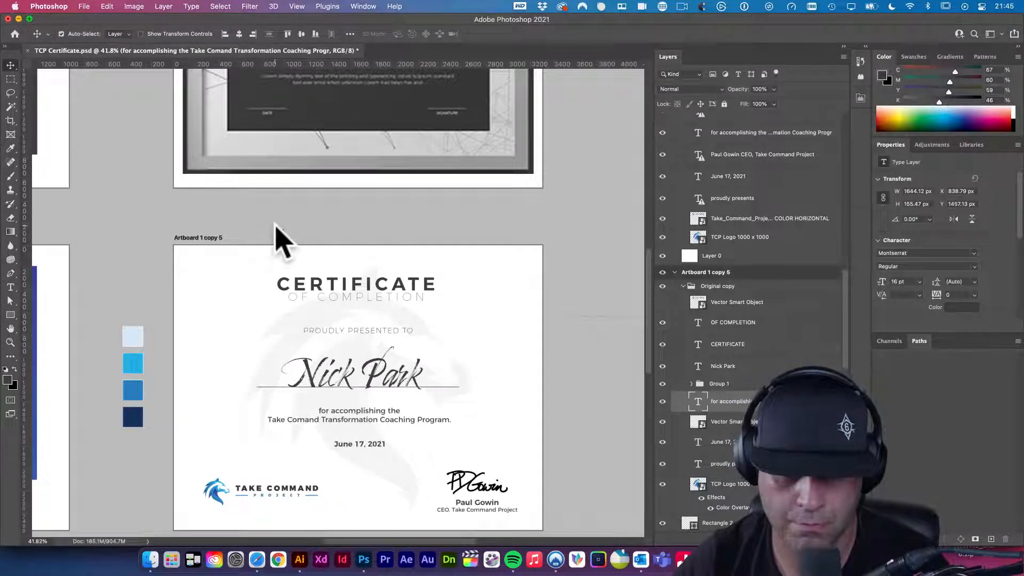
{"action": "key", "text": "shift+Up"}
{"action": "key", "text": "shift+Up"}
{"action": "key", "text": "shift+Up"}
{"action": "key", "text": "shift+Up"}
{"action": "key", "text": "shift+Up"}
{"action": "key", "text": "shift+Up"}
{"action": "key", "text": "shift+Up"}
{"action": "key", "text": "shift+Up"}
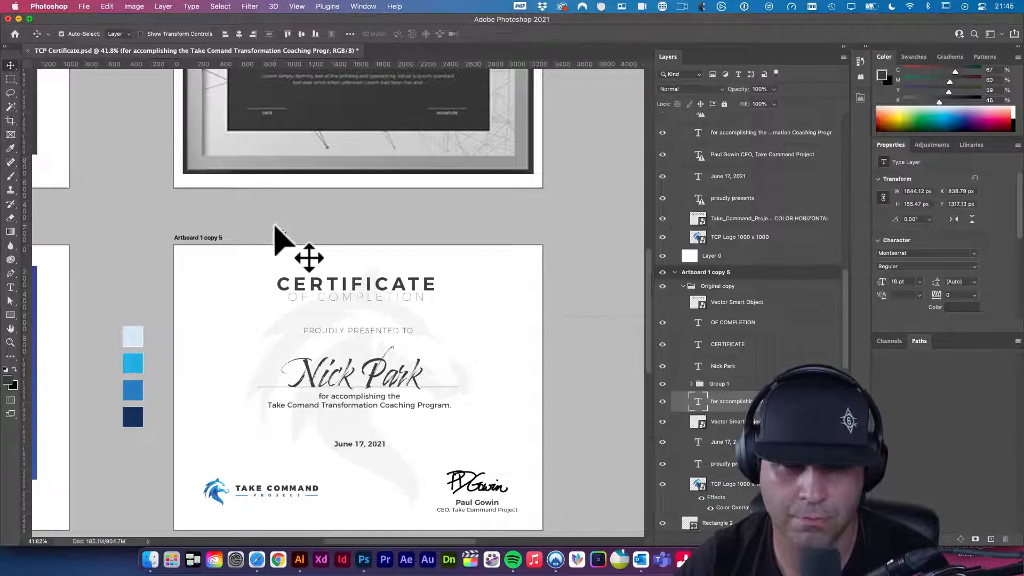
- Join the description into a single line and reduce it to 14 pt
{"action": "scroll", "coordinate": [315, 314], "scroll_direction": "up", "scroll_amount": 5}
{"action": "scroll", "coordinate": [315, 312], "scroll_direction": "down", "scroll_amount": 5}
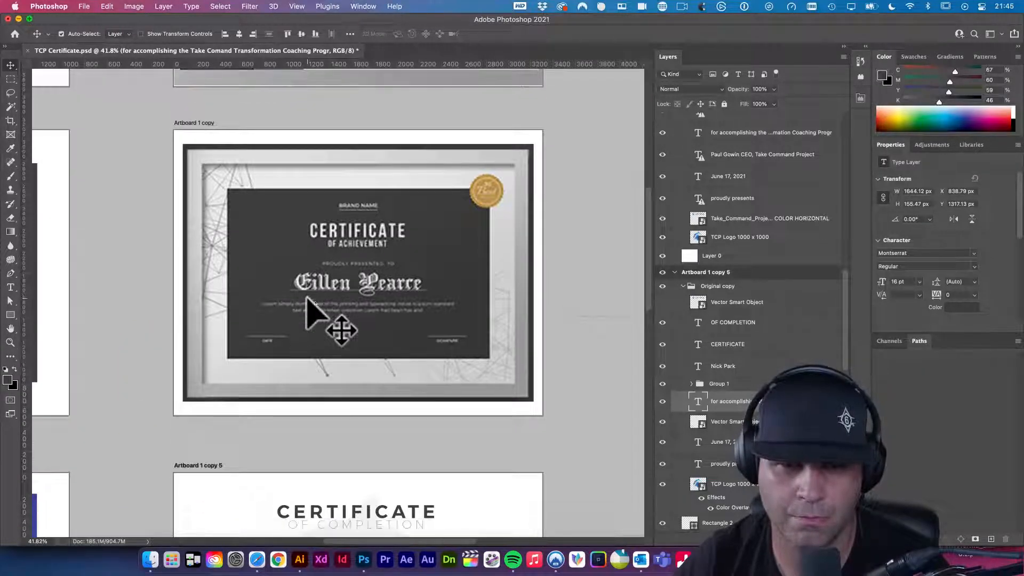
{"action": "key", "text": "t"}
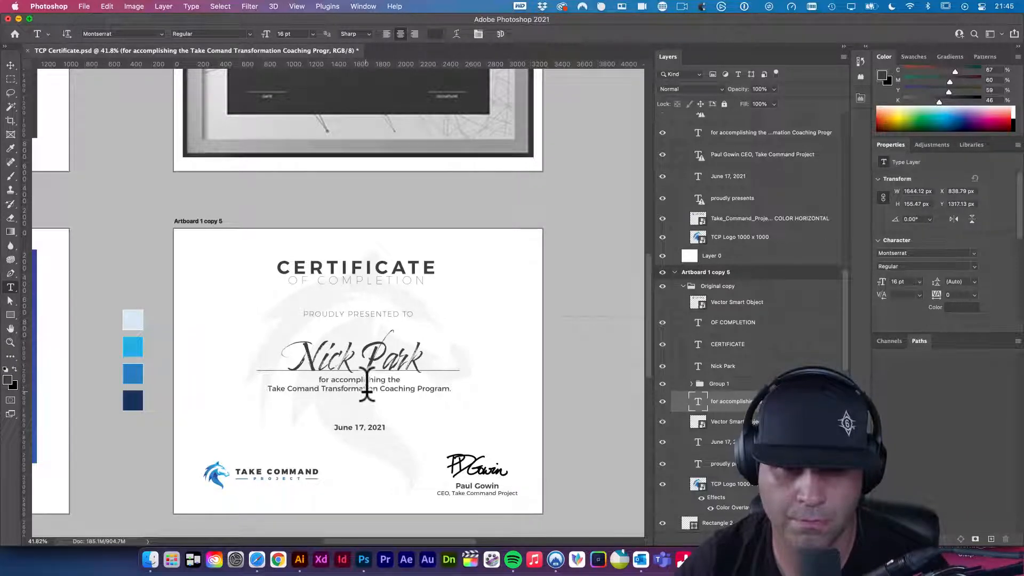
{"action": "left_click", "coordinate": [413, 380]}
{"action": "key", "text": "BackSpace"}
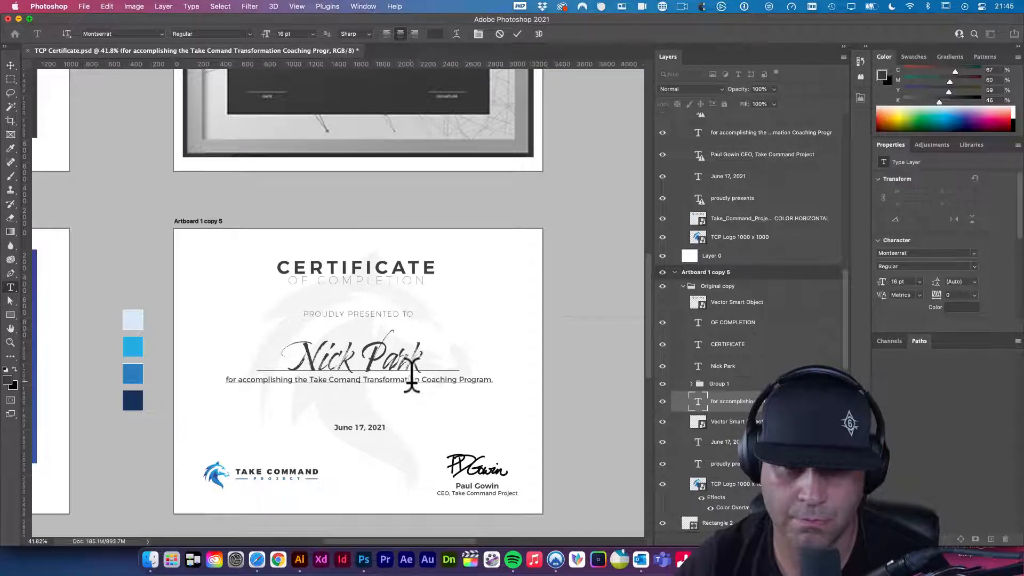
{"action": "key", "text": "super+a"}
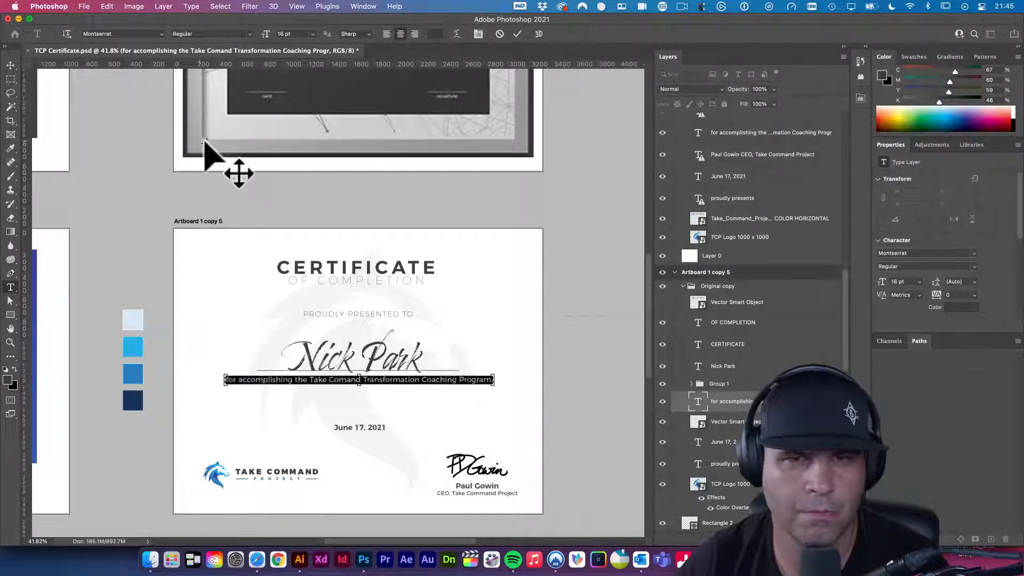
{"action": "left_click", "coordinate": [312, 34]}
{"action": "left_click", "coordinate": [295, 117]}
{"action": "left_click", "coordinate": [11, 65]}
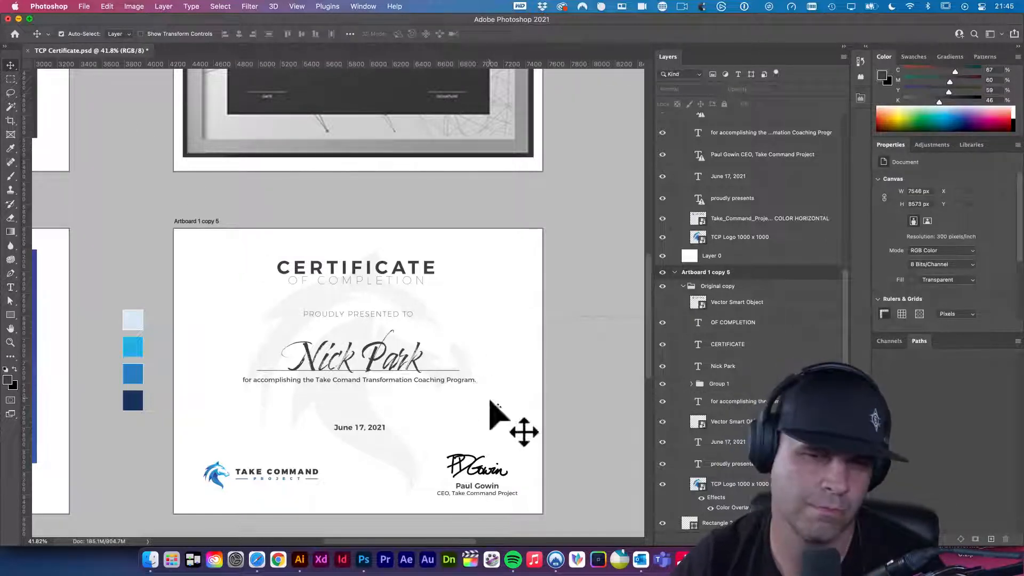
- Shrink the description line to a smaller font size
{"action": "key", "text": "t"}
{"action": "left_click", "coordinate": [452, 377]}
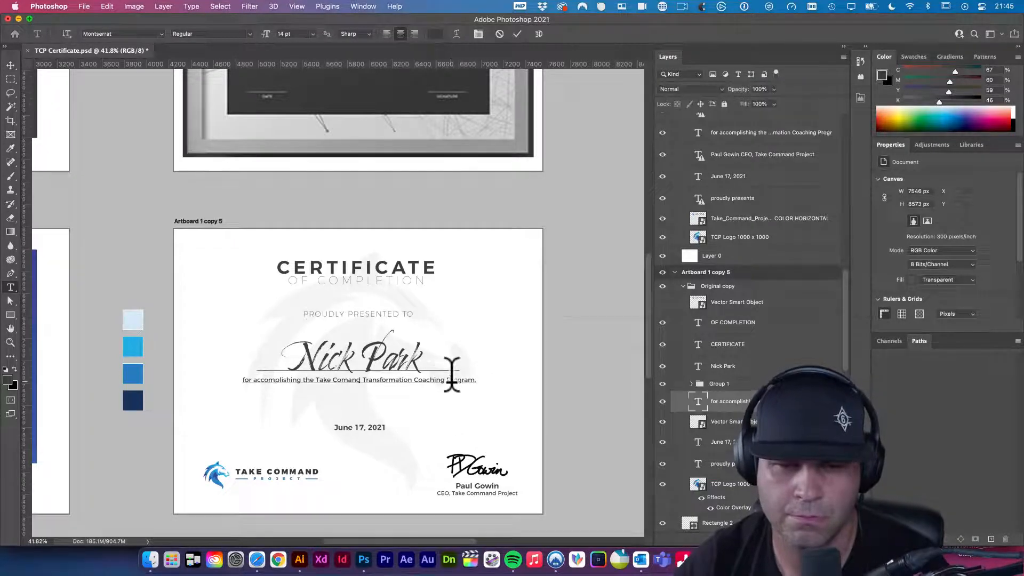
{"action": "key", "text": "super+a"}
{"action": "left_click", "coordinate": [313, 34]}
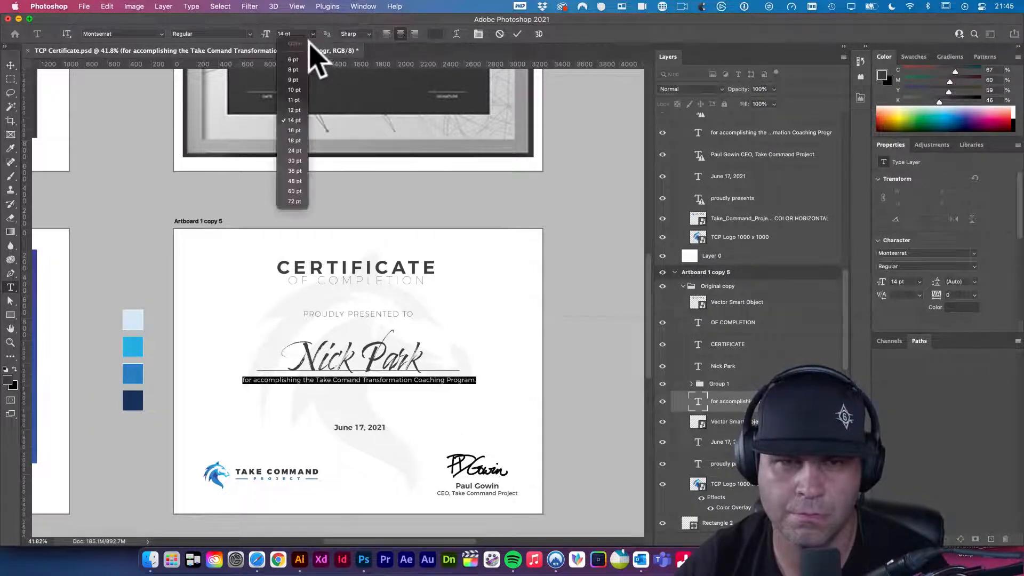
{"action": "left_click", "coordinate": [296, 105]}
{"action": "left_click", "coordinate": [11, 65]}
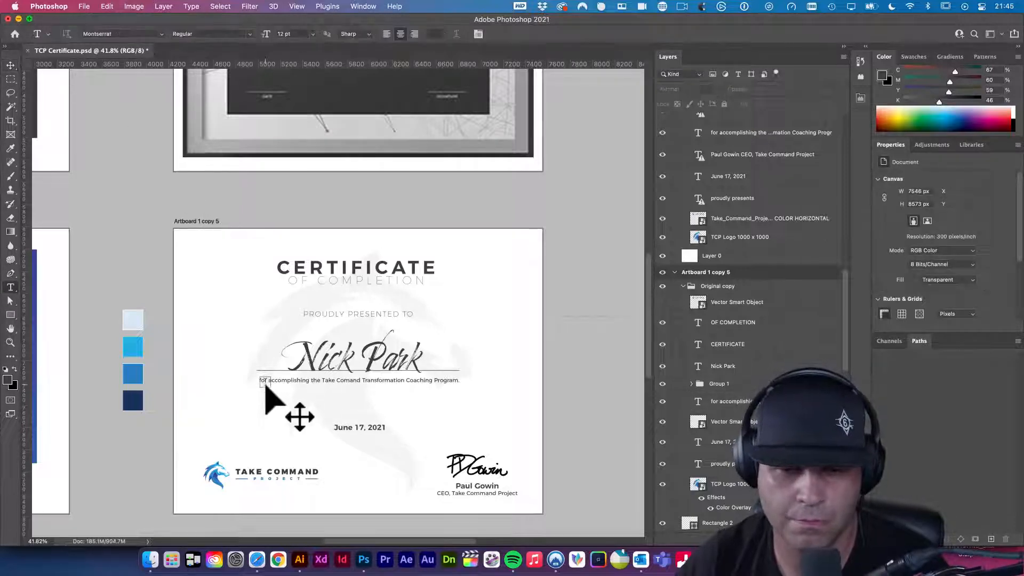
- Add a capital 'F' at the description's start, trying all caps but undoing it
{"action": "key", "text": "t"}
{"action": "left_click", "coordinate": [249, 376]}
{"action": "type", "text": "F"}
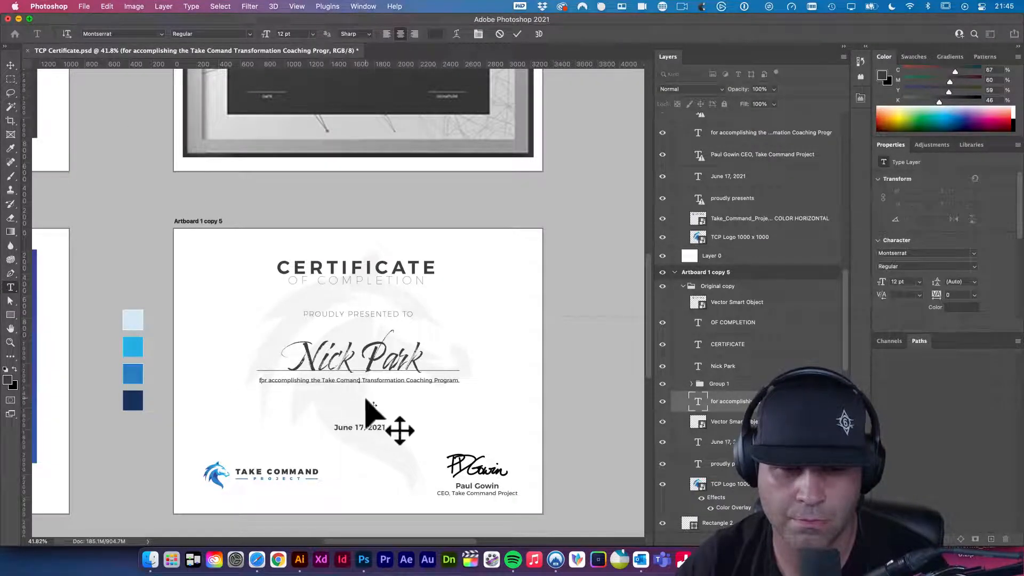
{"action": "left_click", "coordinate": [402, 383]}
{"action": "triple_click", "coordinate": [402, 383]}
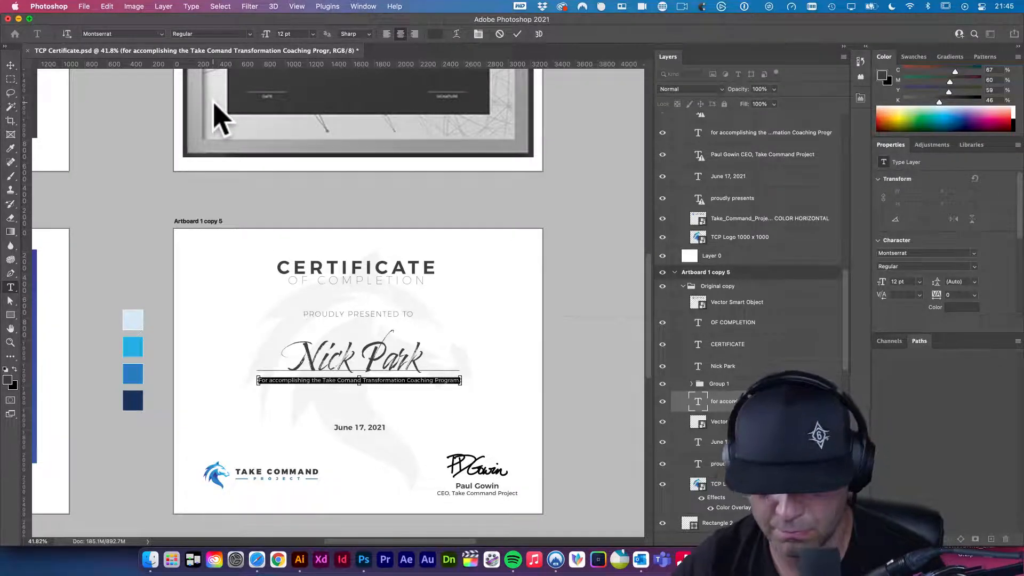
{"action": "key", "text": "super+shift+k"}
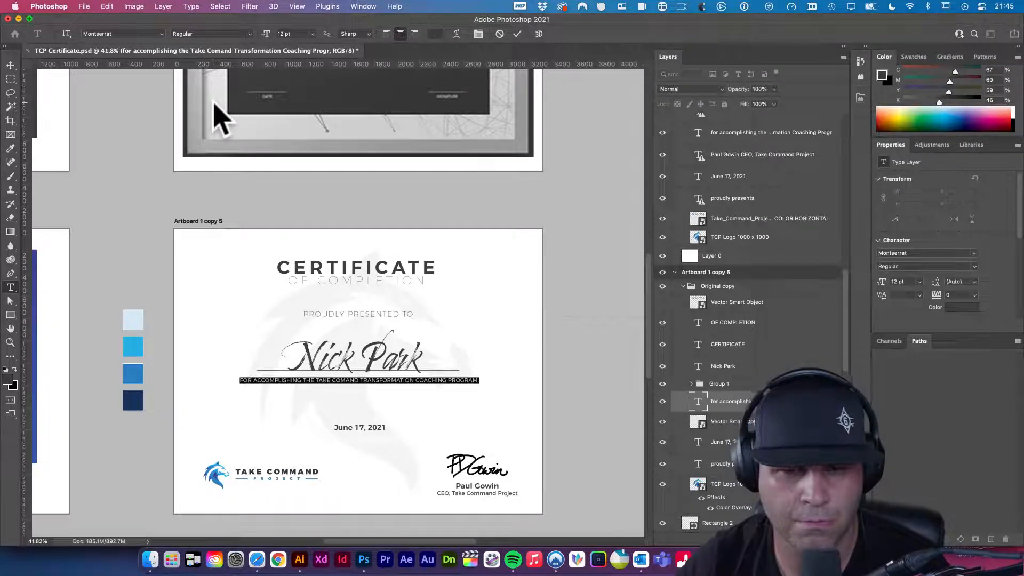
{"action": "left_click", "coordinate": [11, 65]}
{"action": "left_click", "coordinate": [232, 256]}
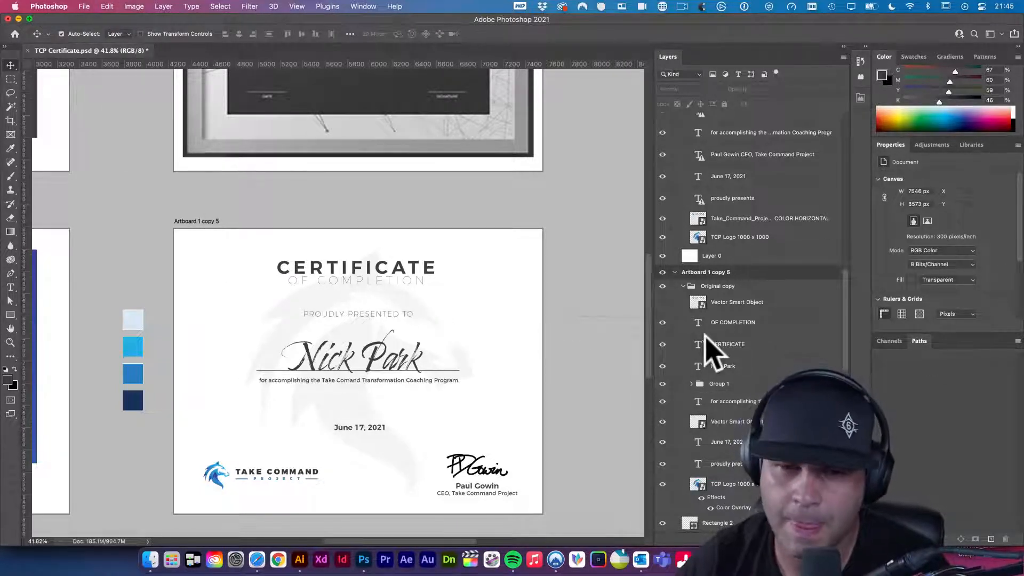
{"action": "key", "text": "super+z"}
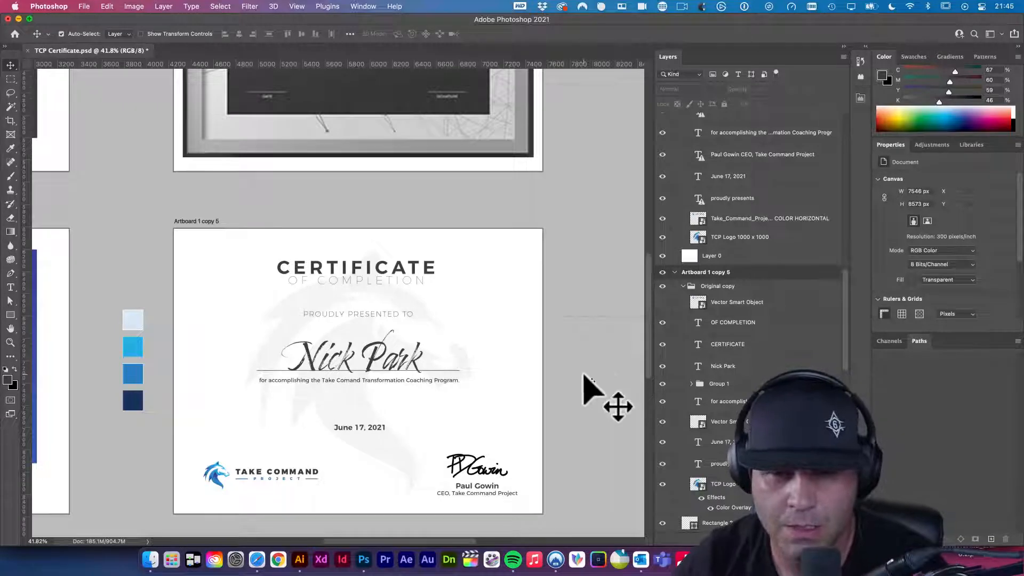
- Switch to the Move tool and zoom in on the certificate around the date
{"action": "left_click", "coordinate": [536, 369]}
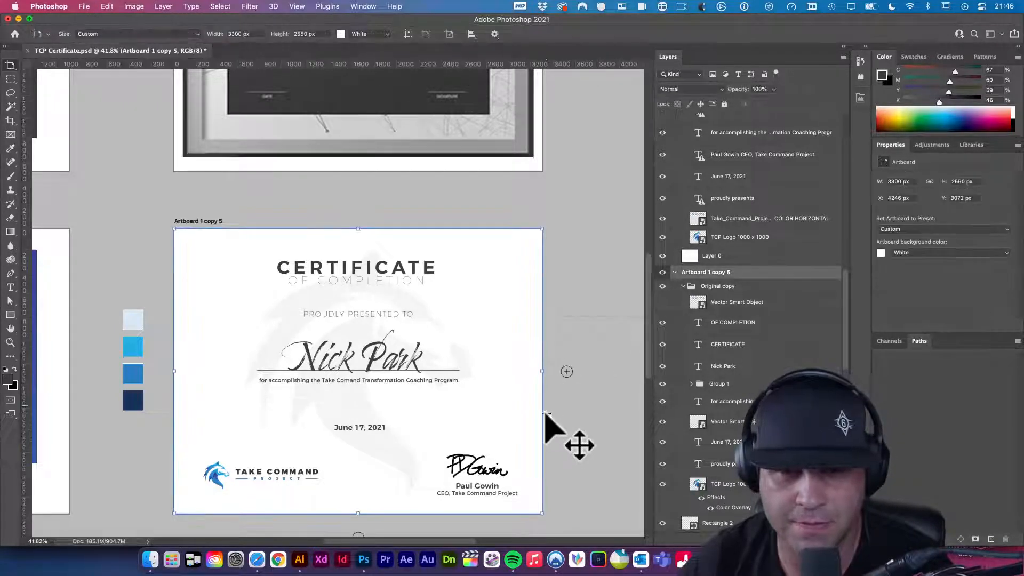
{"action": "left_click", "coordinate": [8, 62]}
{"action": "left_click", "coordinate": [46, 63]}
{"action": "left_click", "coordinate": [99, 166]}
{"action": "scroll", "coordinate": [186, 298], "scroll_direction": "down", "scroll_amount": 2}
{"action": "scroll", "coordinate": [187, 299], "scroll_direction": "left", "scroll_amount": 1}
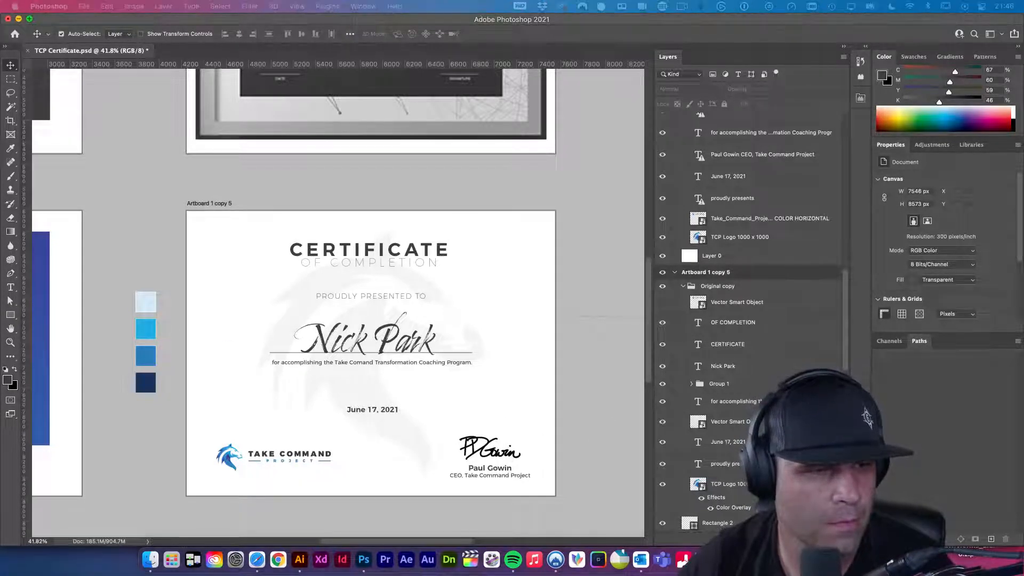
{"action": "left_click", "coordinate": [589, 427]}
{"action": "left_click_drag", "start_coordinate": [369, 410], "coordinate": [394, 407]}
- Shrink the June 17, 2021 date to about 85% and centre it horizontally on the artboard
{"action": "key", "text": "t"}
{"action": "left_click", "coordinate": [393, 409]}
{"action": "left_click", "coordinate": [11, 64]}
{"action": "left_click", "coordinate": [238, 34]}
{"action": "key", "text": "super+d"}
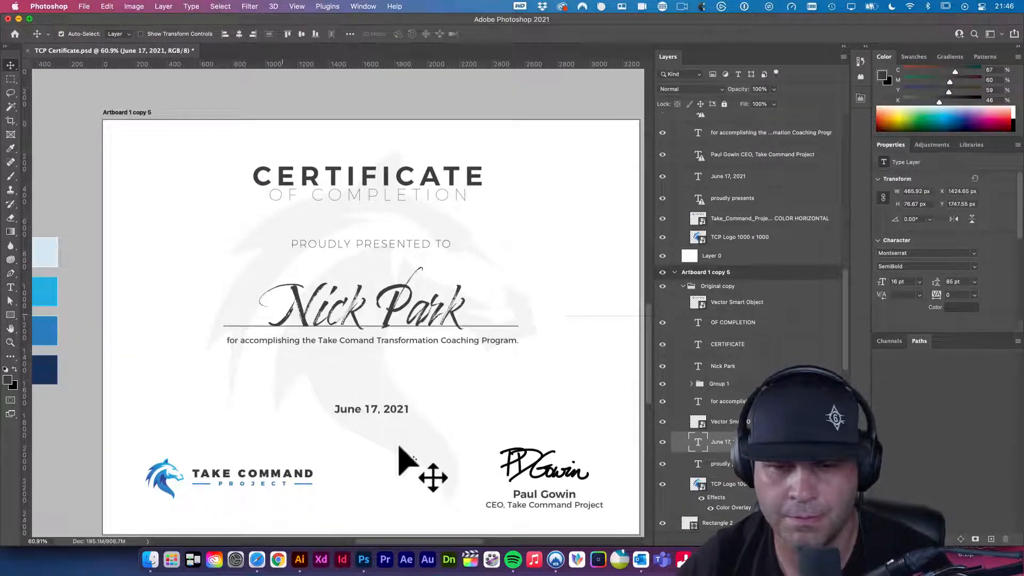
{"action": "key", "text": "super+t"}
{"action": "left_click_drag", "start_coordinate": [412, 404], "coordinate": [399, 409]}
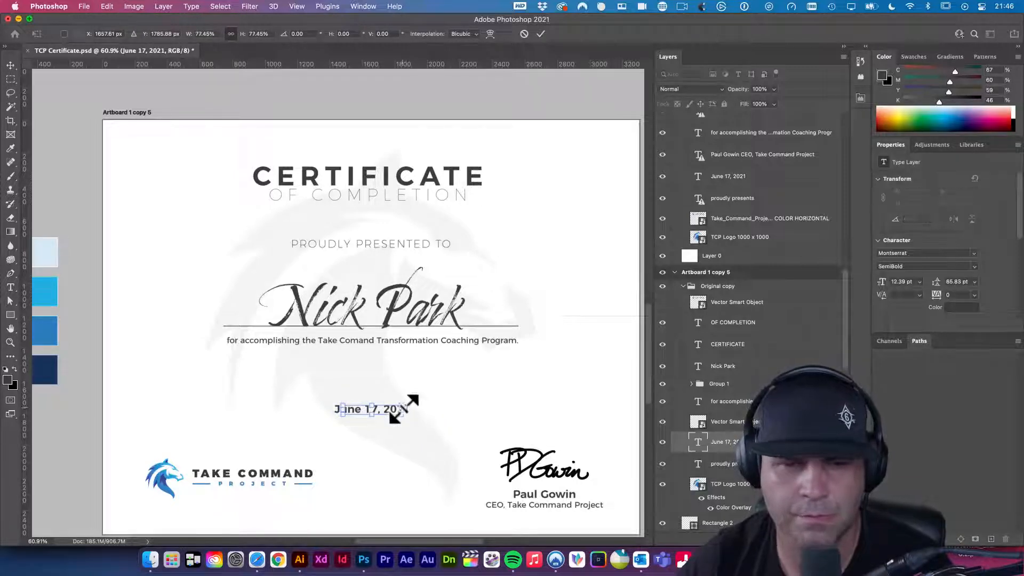
{"action": "key", "text": "Return"}
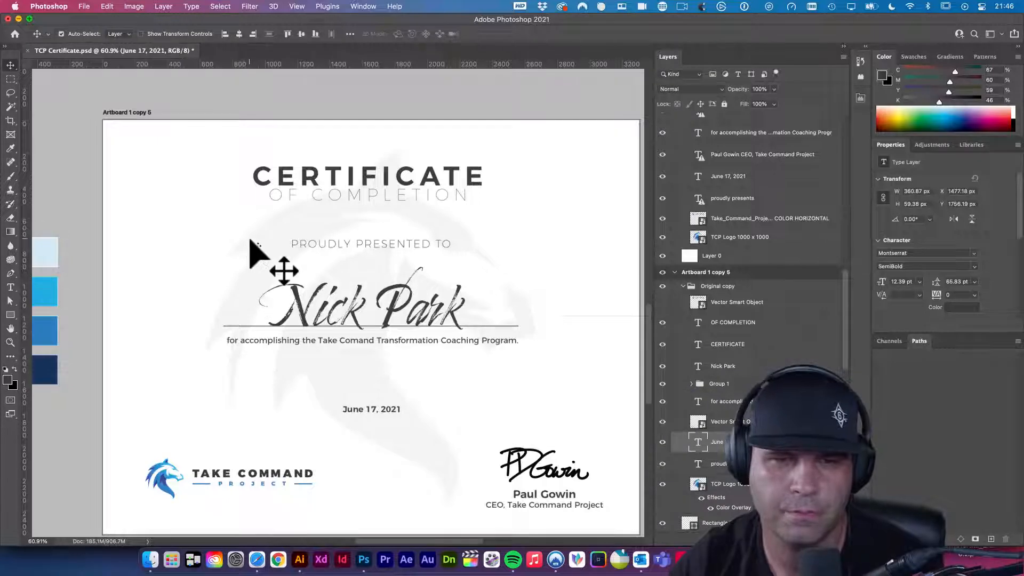
{"action": "key", "text": "super+a"}
{"action": "left_click", "coordinate": [238, 33]}
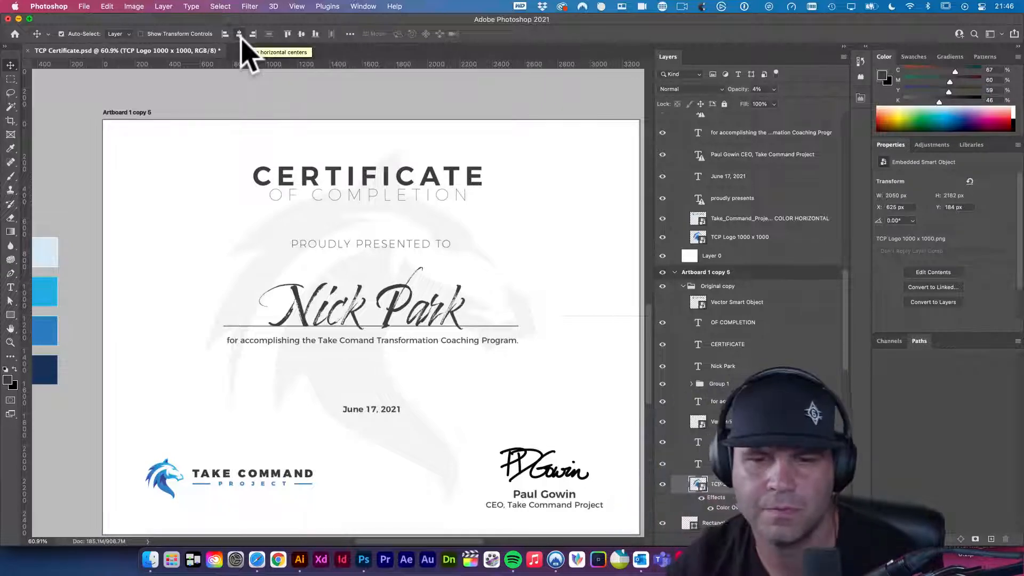
- Enlarge the TCP Logo watermark slightly, to about 2200 × 2342 px
{"action": "scroll", "coordinate": [377, 222], "scroll_direction": "down", "scroll_amount": 3}
{"action": "scroll", "coordinate": [377, 222], "scroll_direction": "right", "scroll_amount": 2}
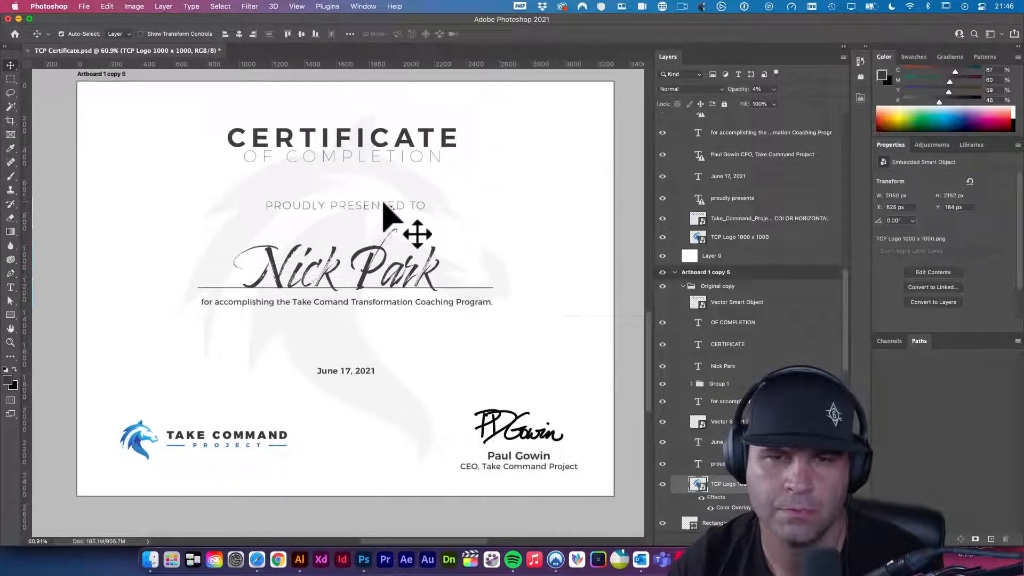
{"action": "key", "text": "super+t"}
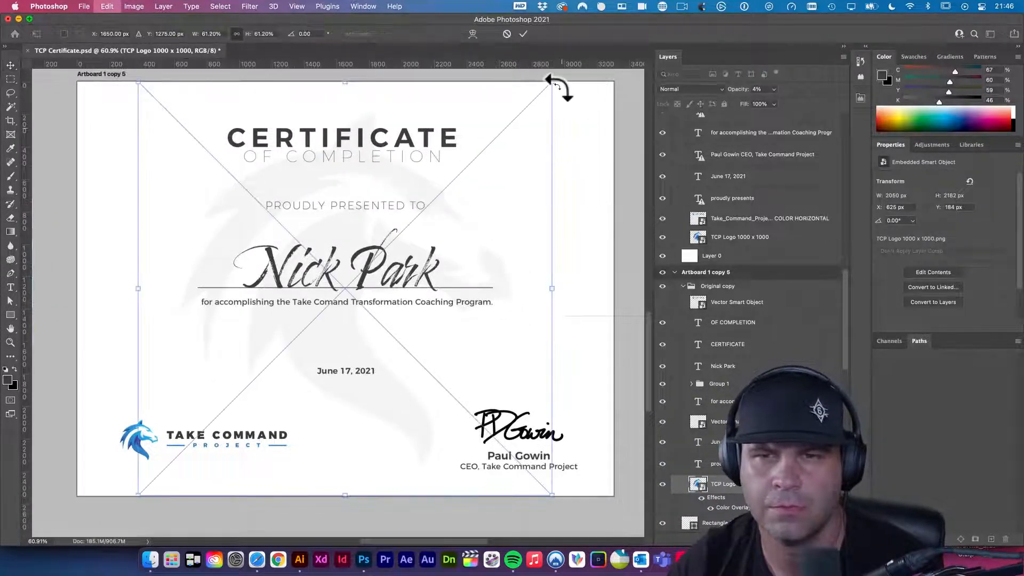
{"action": "mouse_move", "coordinate": [552, 82]}
{"action": "left_mouse_down"}
{"action": "mouse_move", "coordinate": [580, 70]}
{"action": "mouse_move", "coordinate": [569, 73]}
{"action": "left_mouse_up"}
{"action": "key", "text": "Return"}
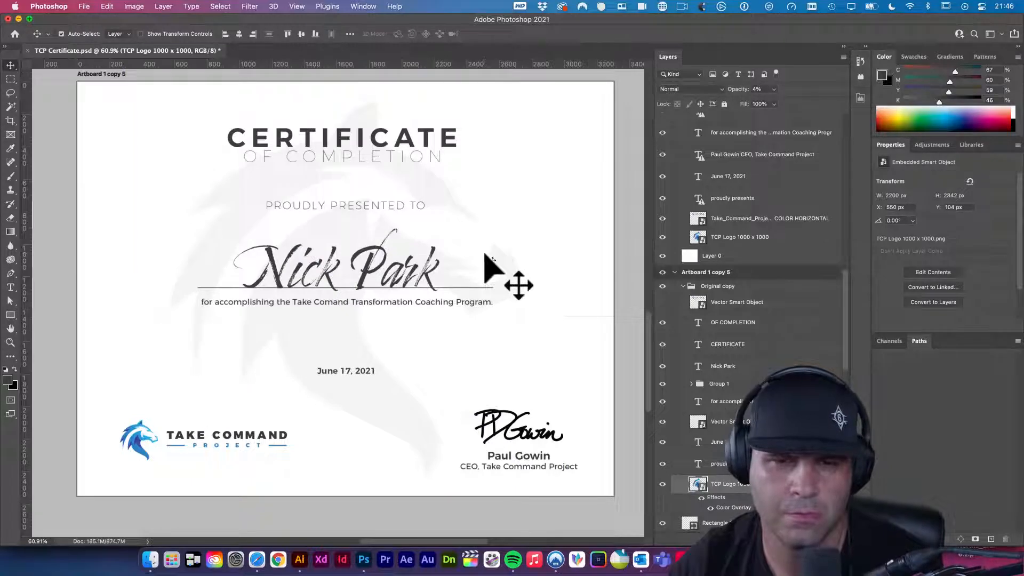
- Fill the recipient's name with the dark blue sampled from the logo
{"action": "left_click", "coordinate": [370, 278]}
{"action": "key", "text": "i"}
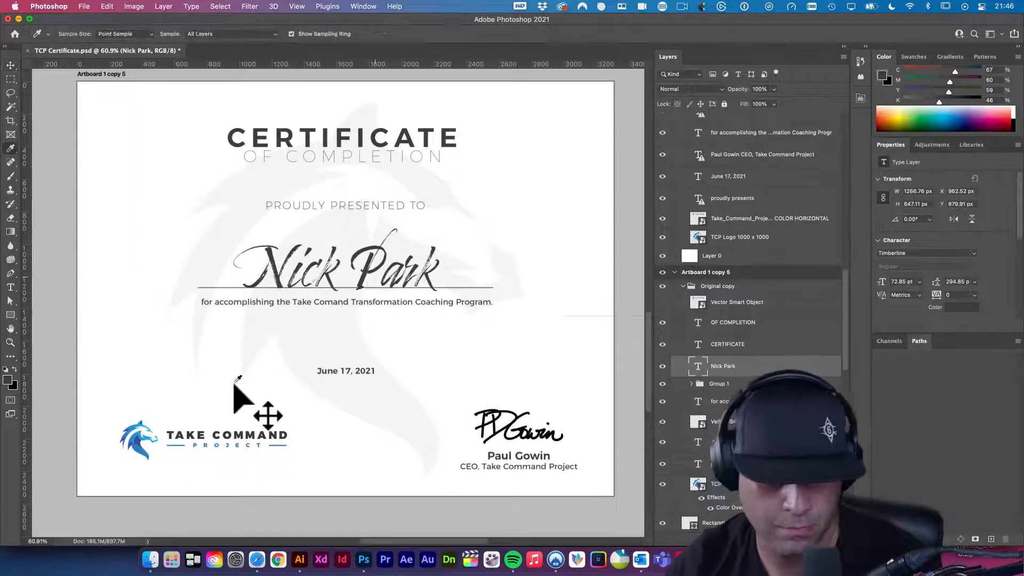
{"action": "left_click", "coordinate": [140, 433]}
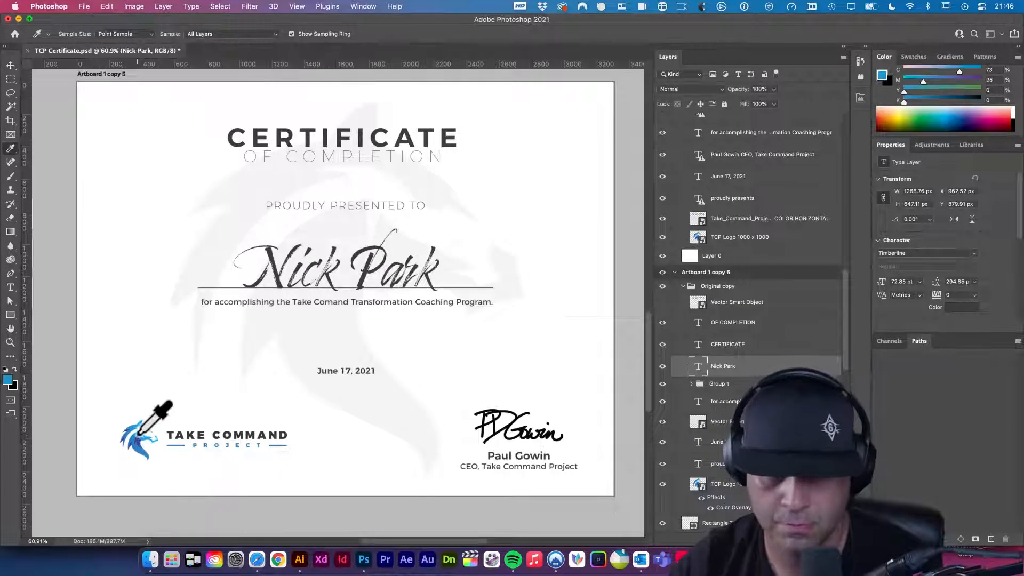
{"action": "key", "text": "v"}
{"action": "key", "text": "alt+BackSpace"}
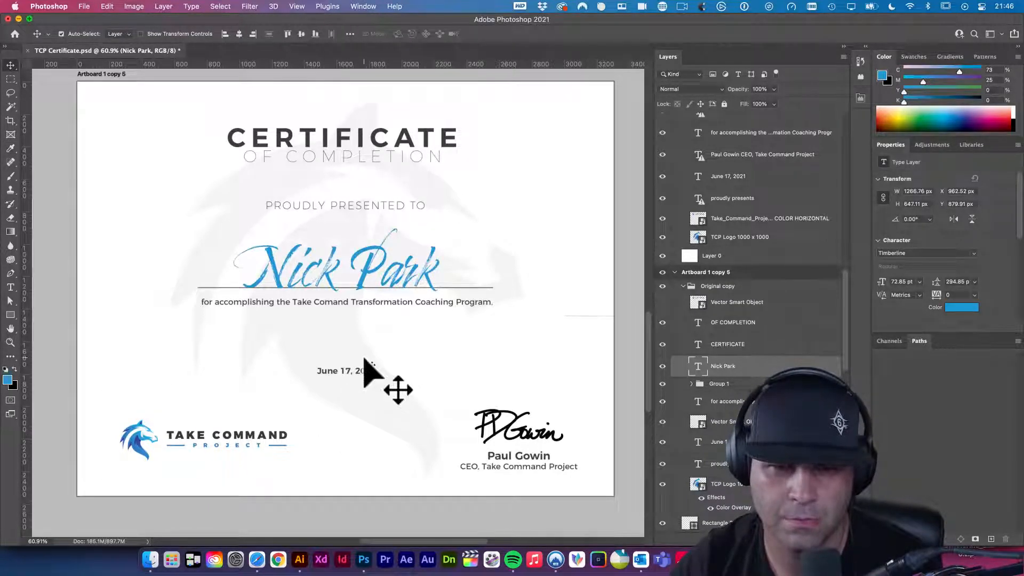
{"action": "key", "text": "u"}
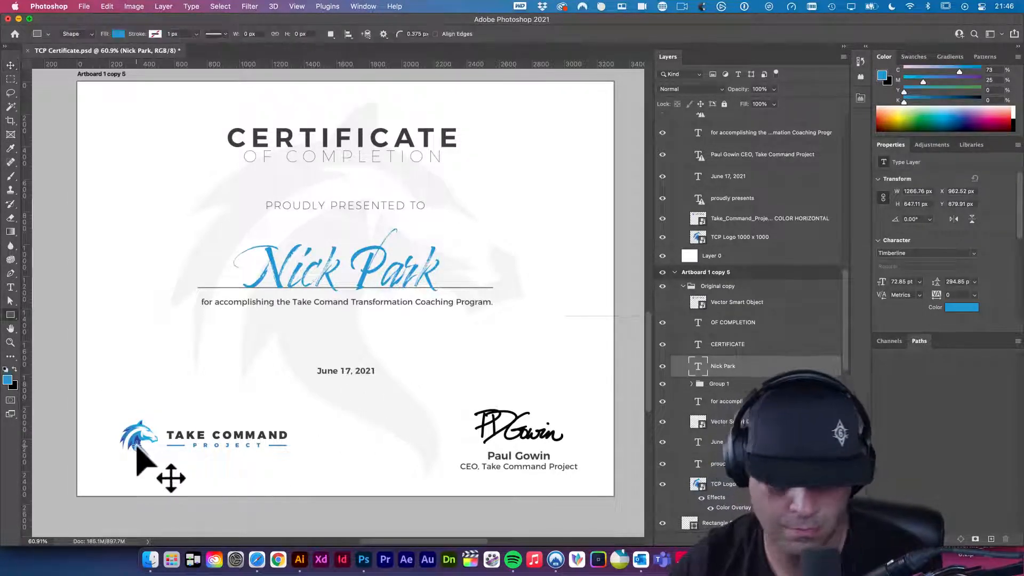
{"action": "key", "text": "i"}
{"action": "left_click", "coordinate": [138, 442]}
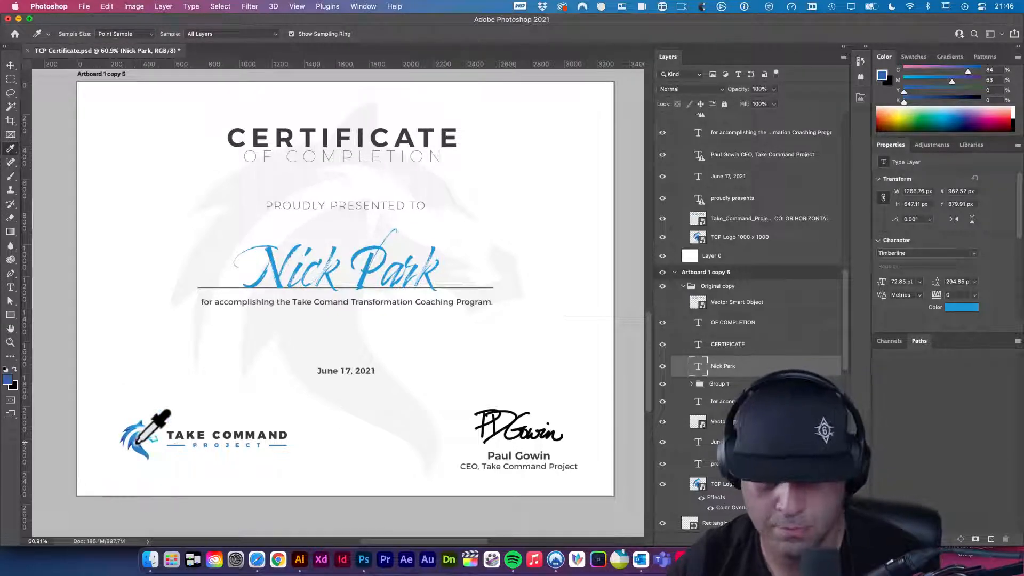
{"action": "key", "text": "v"}
{"action": "key", "text": "alt+BackSpace"}
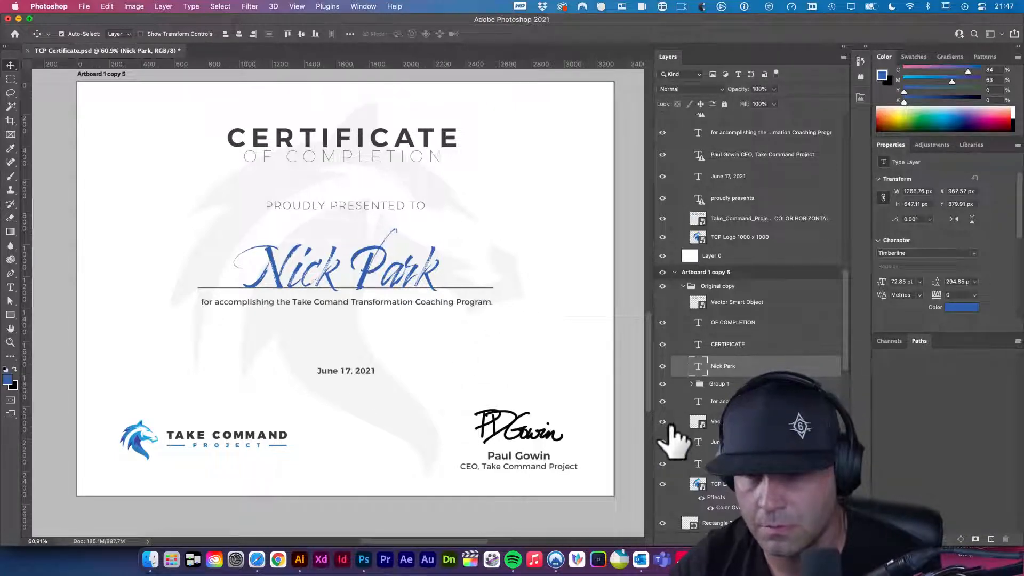
- Fade the line under the name to 30% opacity and save TCP Certificate.psd
{"action": "left_click", "coordinate": [714, 522]}
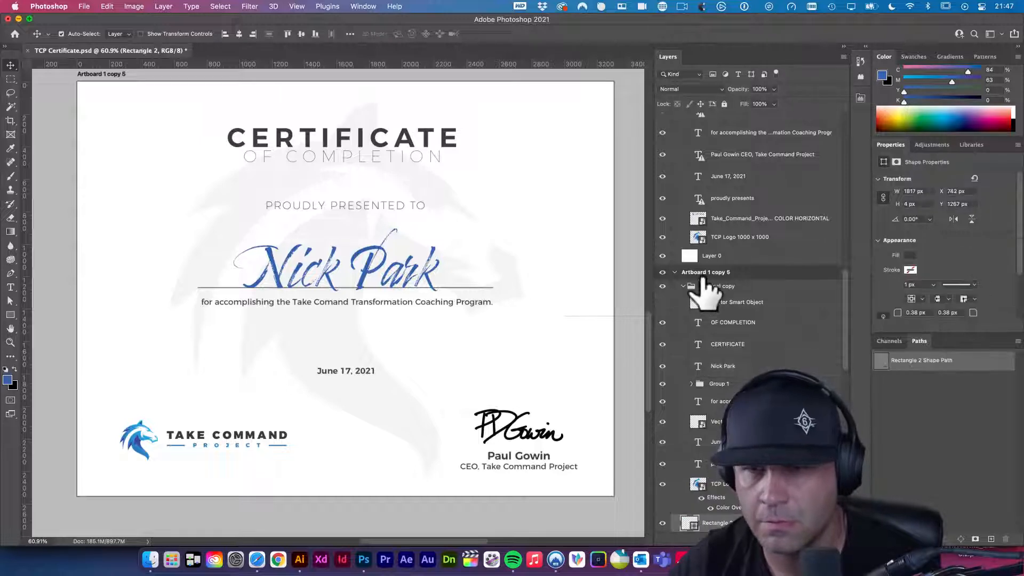
{"action": "mouse_move", "coordinate": [741, 90]}
{"action": "left_mouse_down"}
{"action": "mouse_move", "coordinate": [729, 90]}
{"action": "mouse_move", "coordinate": [740, 95]}
{"action": "left_mouse_up"}
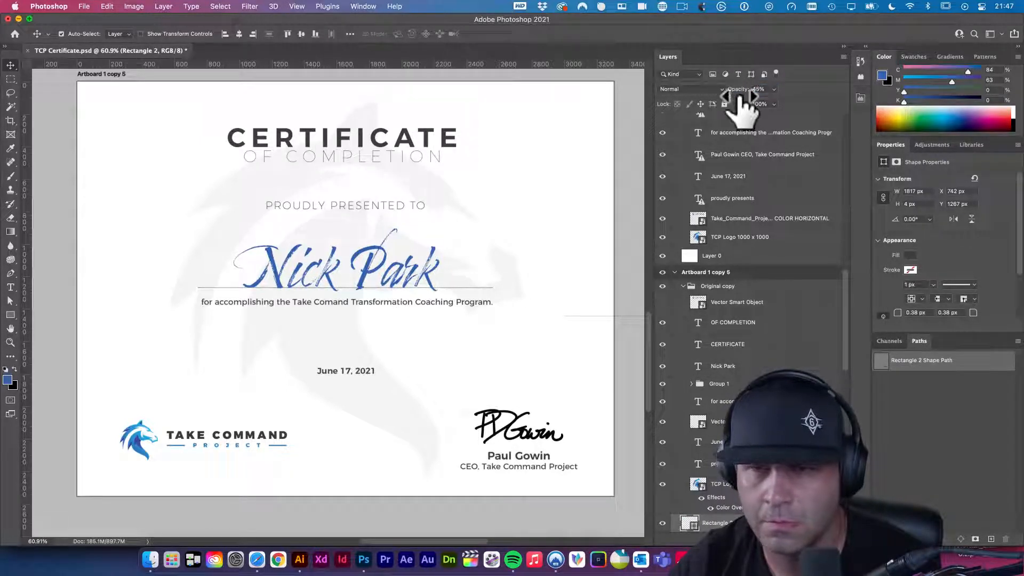
{"action": "left_click", "coordinate": [768, 90]}
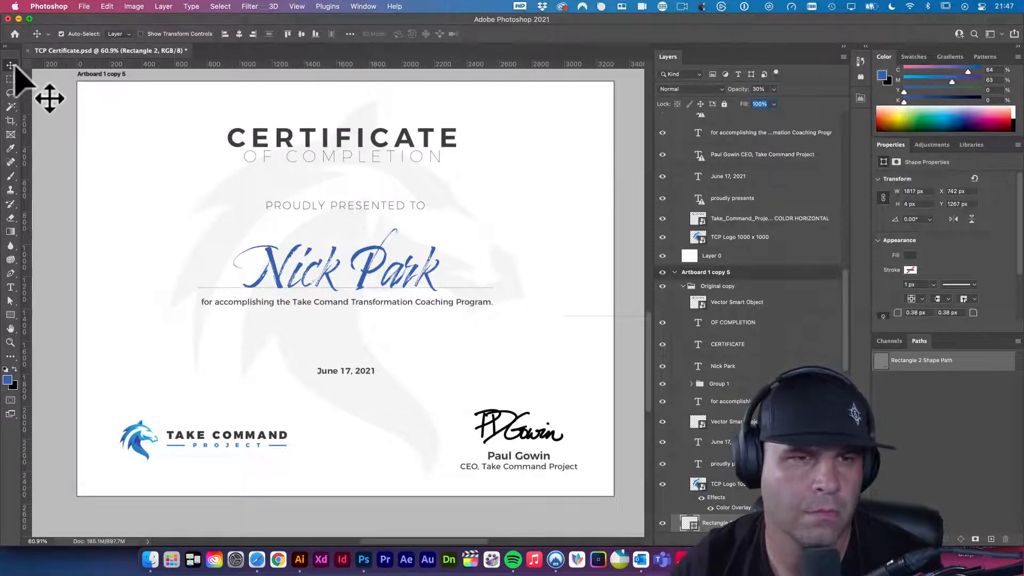
{"action": "left_click", "coordinate": [50, 126]}
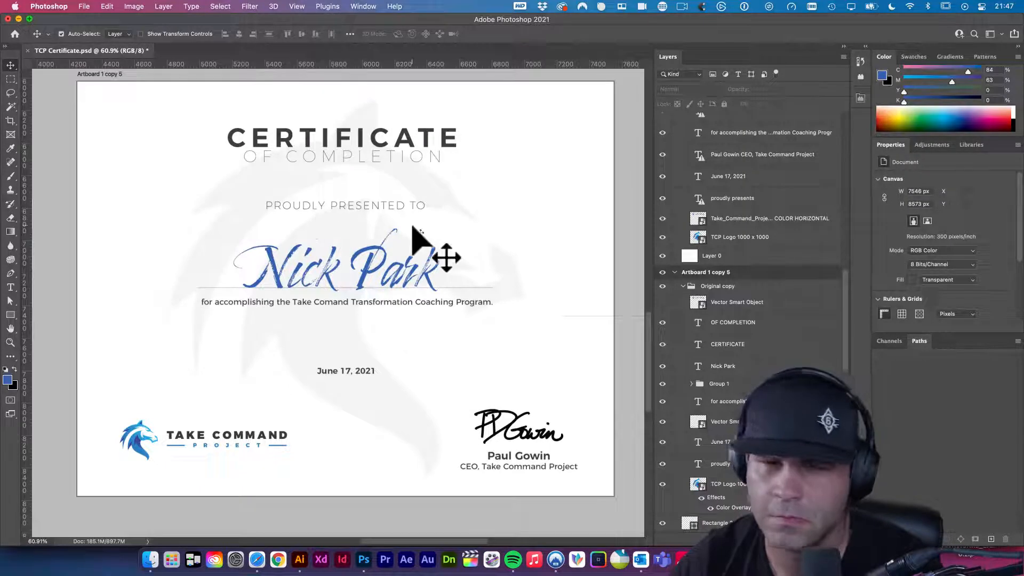
{"action": "key", "text": "super+s"}
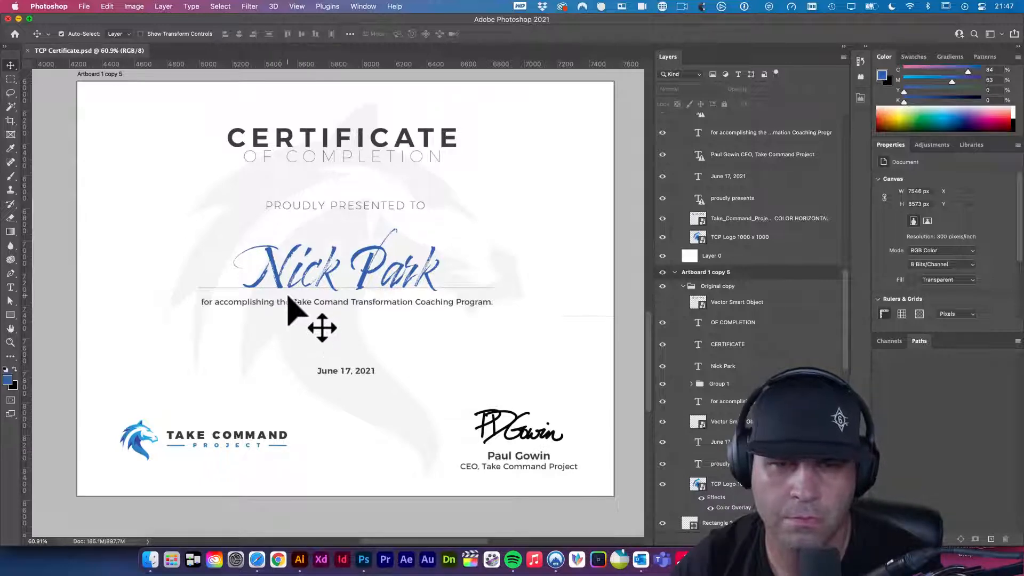
{"action": "left_click", "coordinate": [370, 211]}
{"action": "key", "text": "super+t"}
{"action": "left_click_drag", "start_coordinate": [421, 203], "coordinate": [334, 243]}
{"action": "left_click_drag", "start_coordinate": [377, 273], "coordinate": [378, 274]}
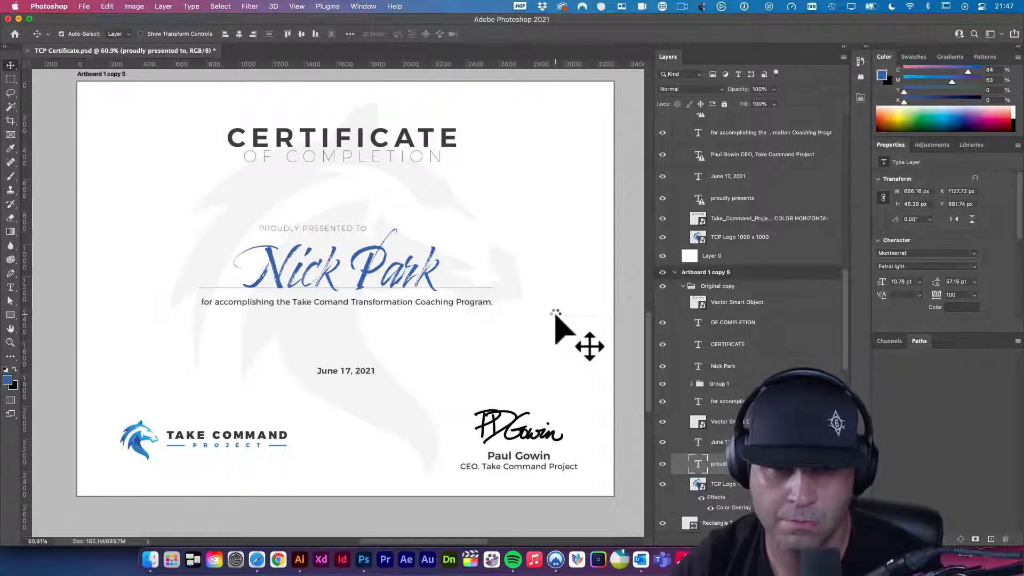
{"action": "key", "text": "shift+Left"}
{"action": "key", "text": "shift+Left"}
{"action": "key", "text": "shift+Left"}
{"action": "key", "text": "shift+Left"}
{"action": "key", "text": "shift+Left"}
{"action": "key", "text": "shift+Left"}
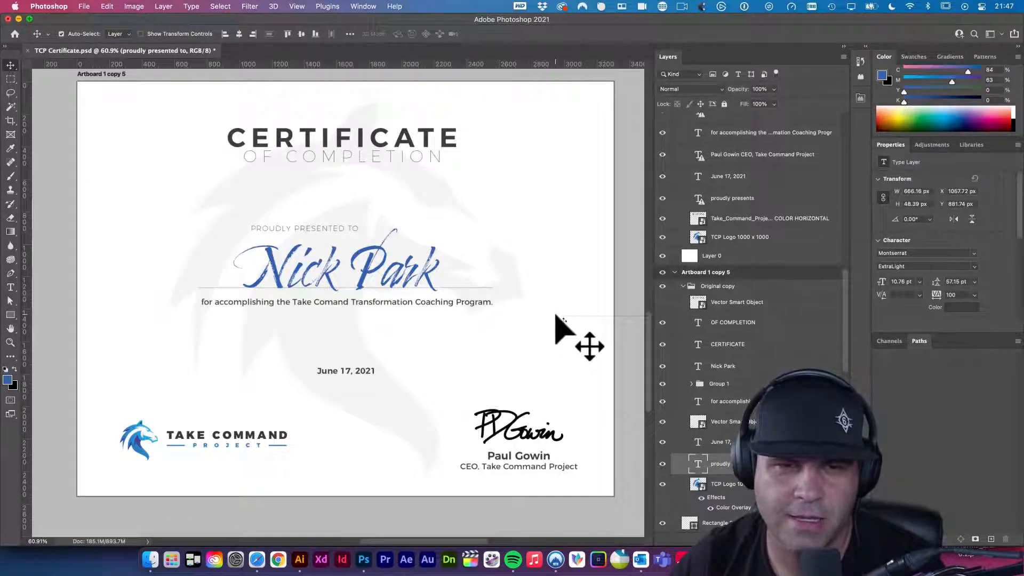
{"action": "key", "text": "shift+Down"}
{"action": "key", "text": "shift+Down"}
{"action": "key", "text": "shift+Left"}
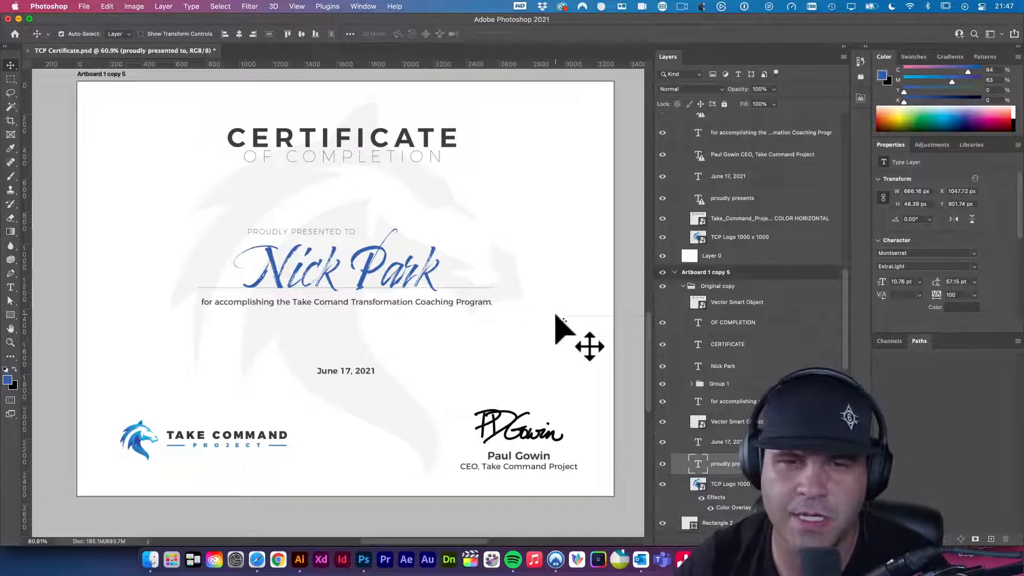
{"action": "key", "text": "super+z"}
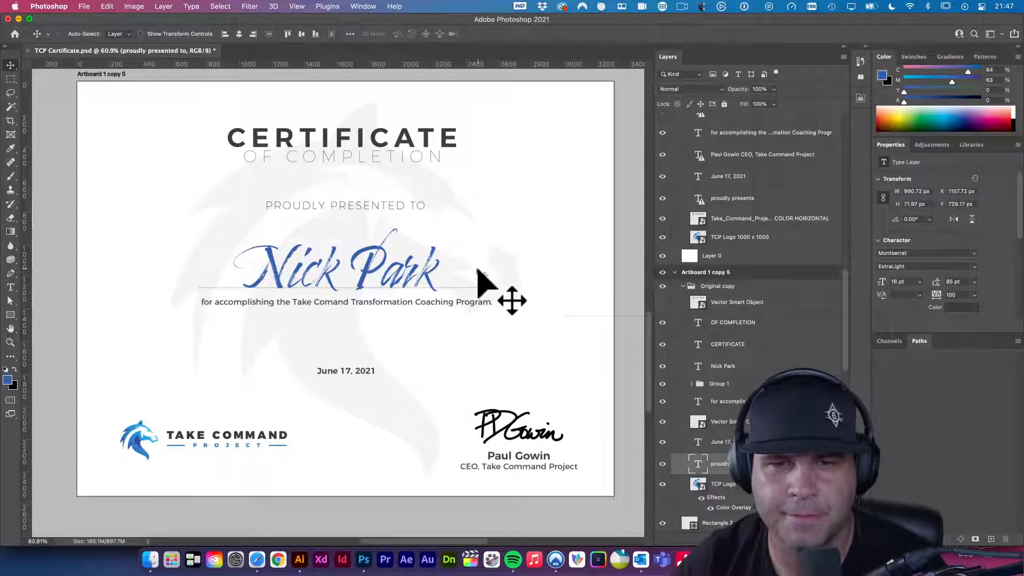
{"action": "key", "text": "super+s"}
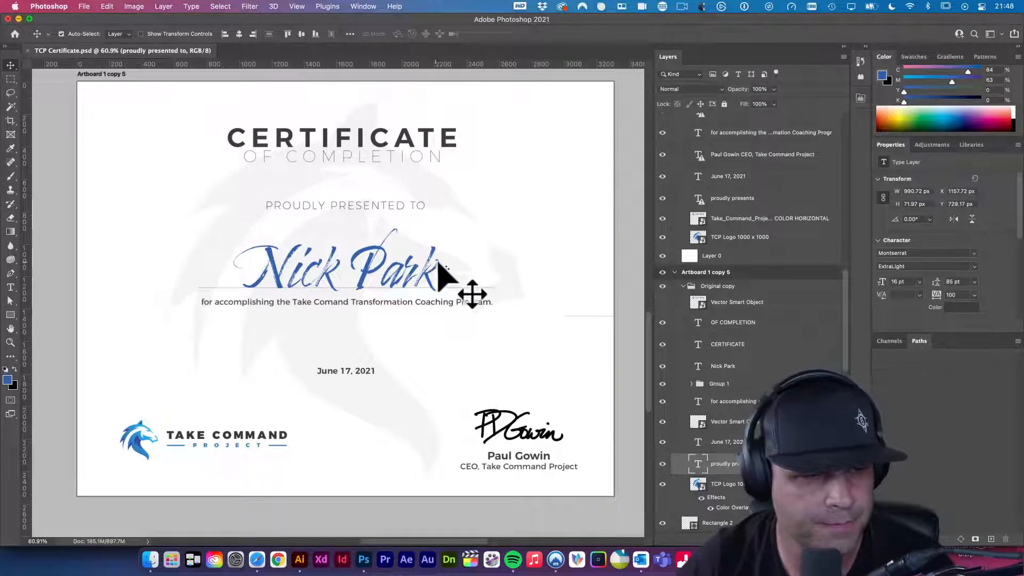
{"action": "mouse_move", "coordinate": [487, 234]}
{"action": "left_mouse_down"}
{"action": "mouse_move", "coordinate": [483, 260]}
{"action": "mouse_move", "coordinate": [485, 233]}
{"action": "left_mouse_up"}
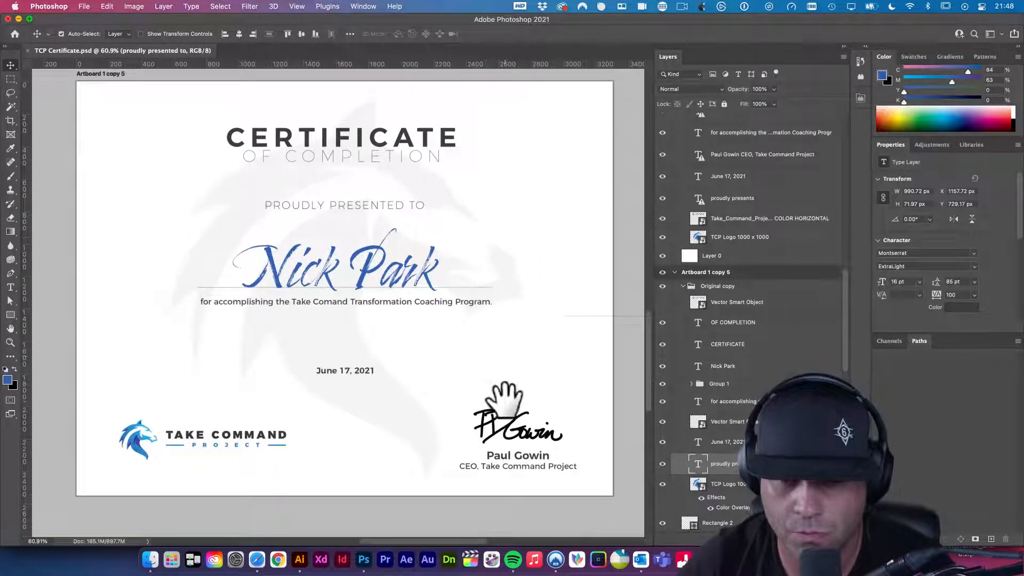
- Select the signature graphic and nudge it down slightly
{"action": "left_click", "coordinate": [506, 434]}
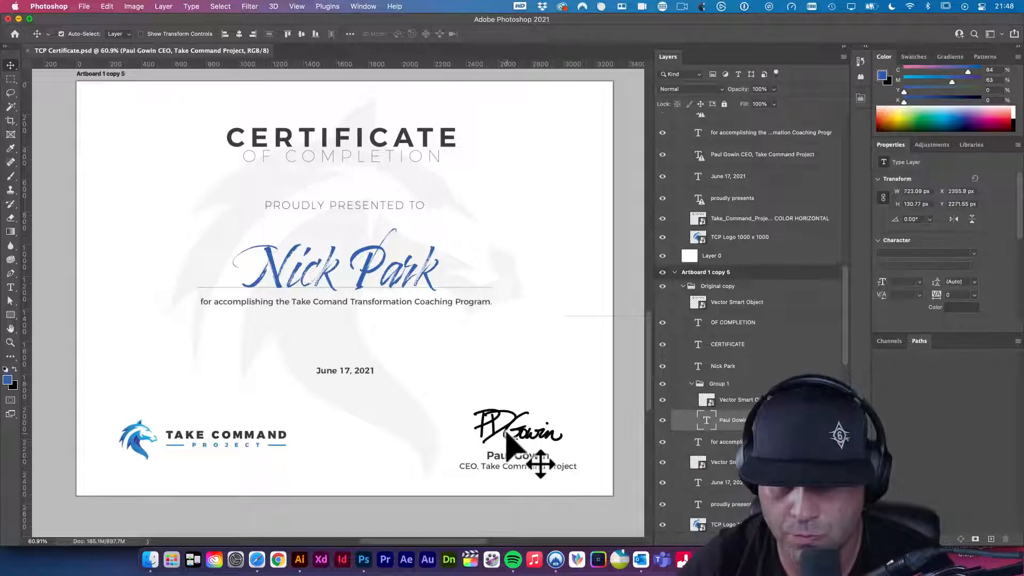
{"action": "left_click", "coordinate": [506, 434]}
{"action": "key", "text": "shift+Down"}
{"action": "key", "text": "shift+Down"}
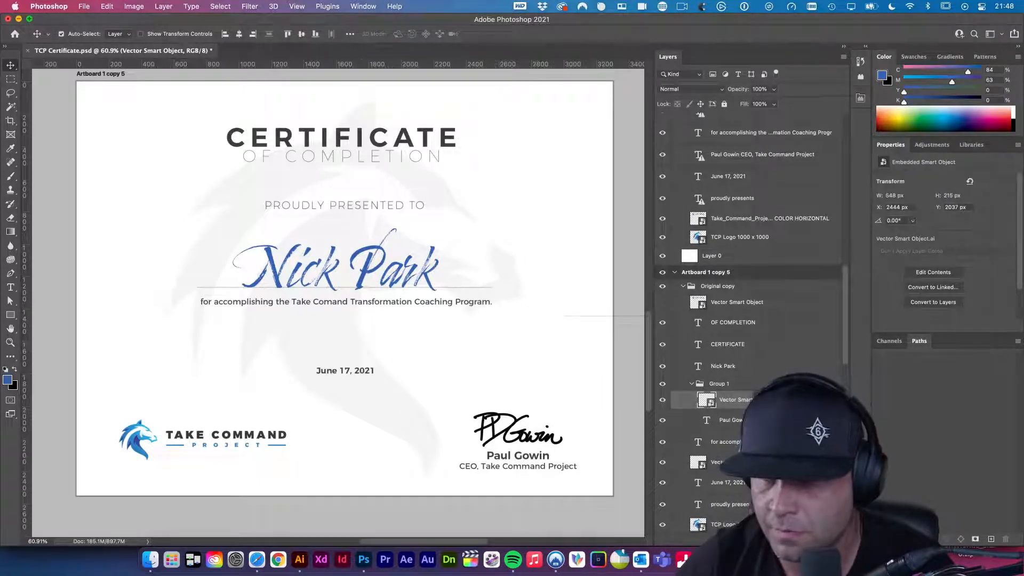
- Give the signature a #2e93d0 blue Color Overlay sampled from the logo, then save
{"action": "left_click", "coordinate": [784, 486]}
{"action": "left_click", "coordinate": [454, 199]}
{"action": "left_click", "coordinate": [136, 440]}
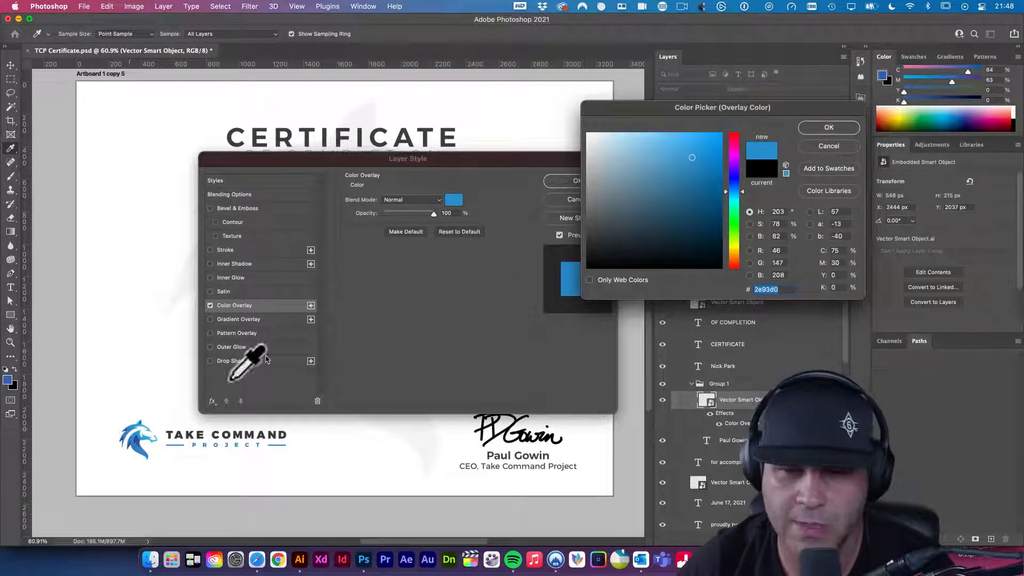
{"action": "left_click", "coordinate": [827, 128]}
{"action": "left_click", "coordinate": [578, 181]}
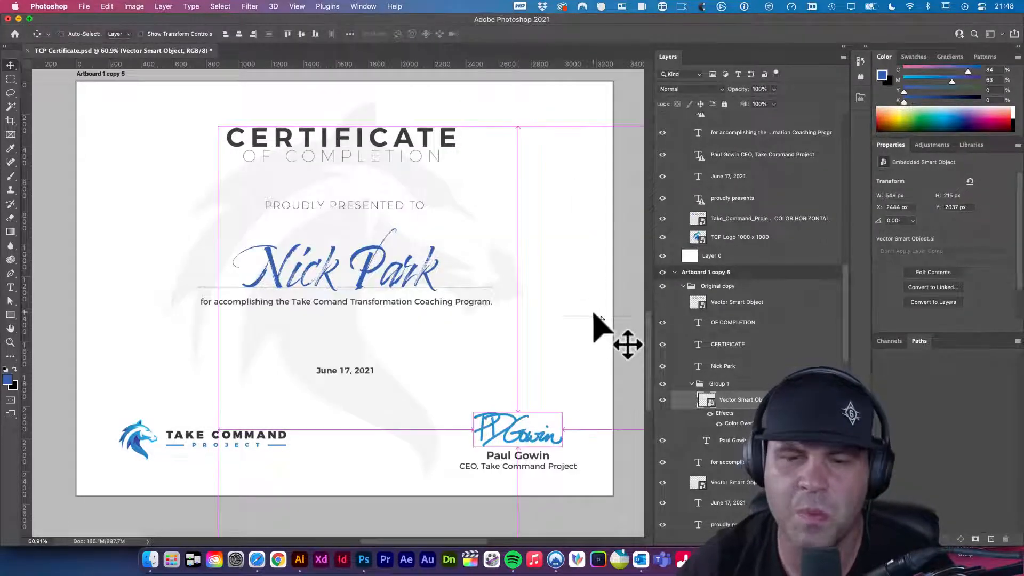
{"action": "key", "text": "super+s"}
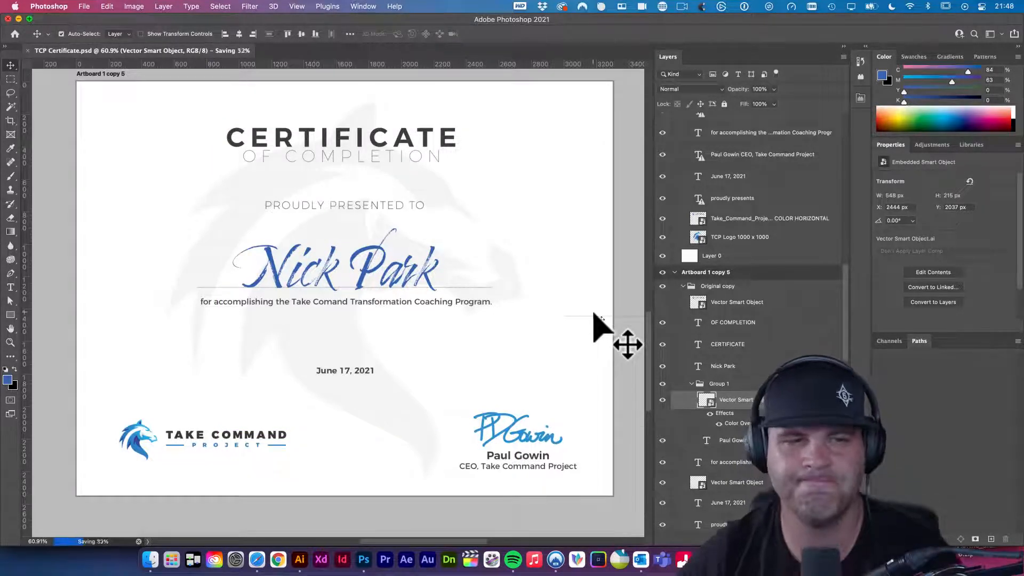
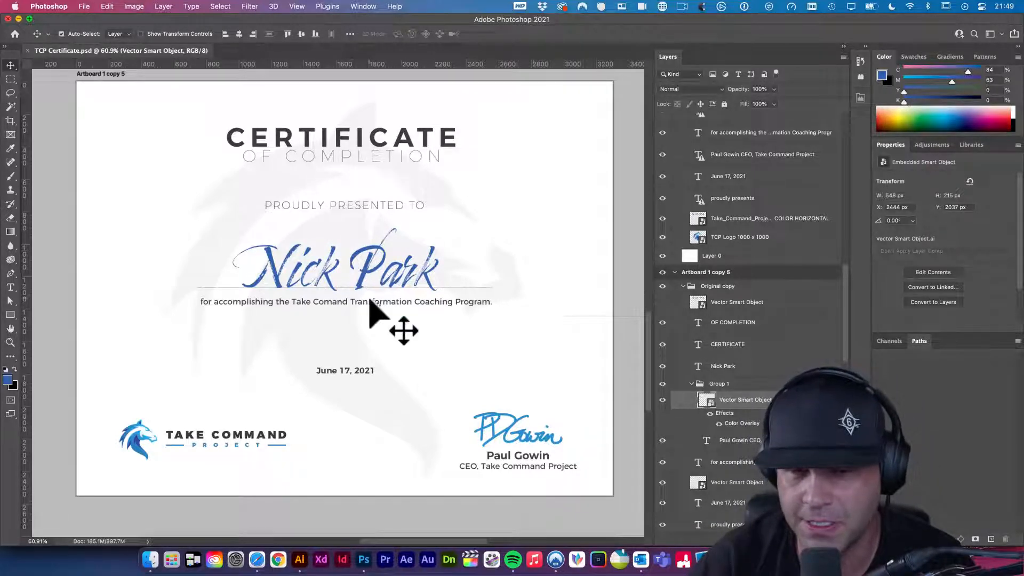
- Change the signature's Color Overlay from blue to a dark near-black #414141
{"action": "left_click", "coordinate": [713, 413]}
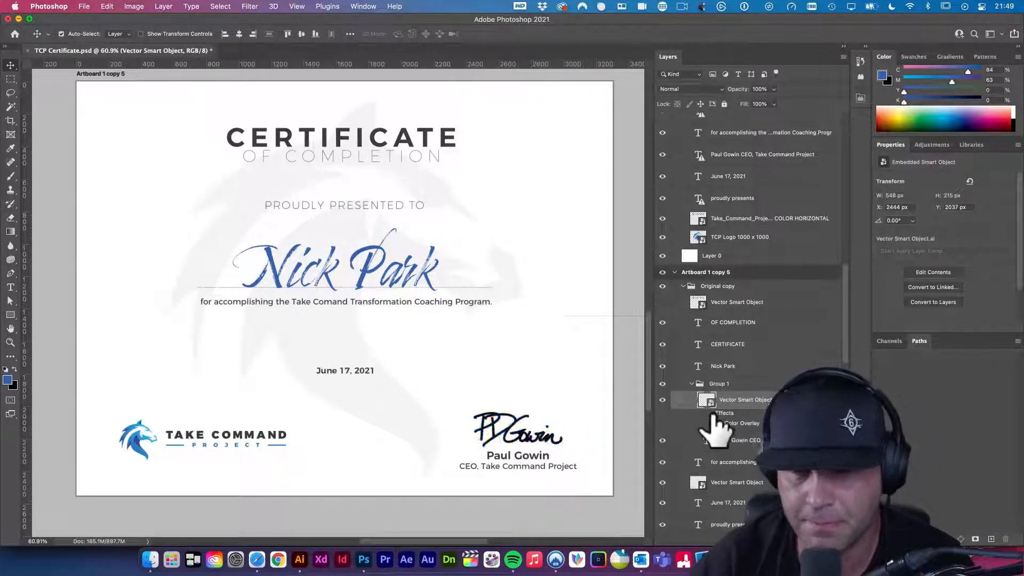
{"action": "left_click", "coordinate": [712, 413]}
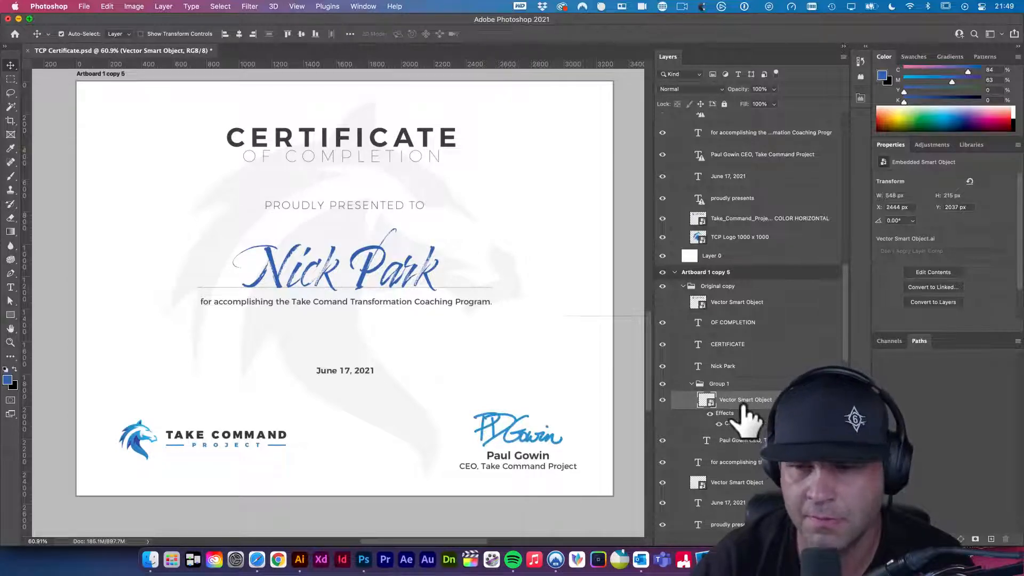
{"action": "double_click", "coordinate": [741, 422]}
{"action": "left_click", "coordinate": [454, 199]}
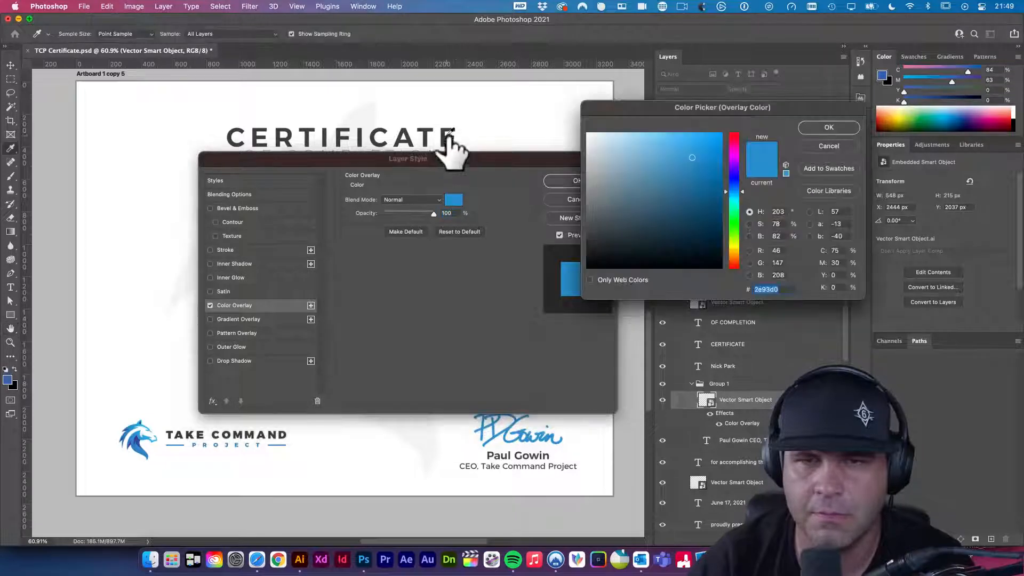
{"action": "type", "text": "000000"}
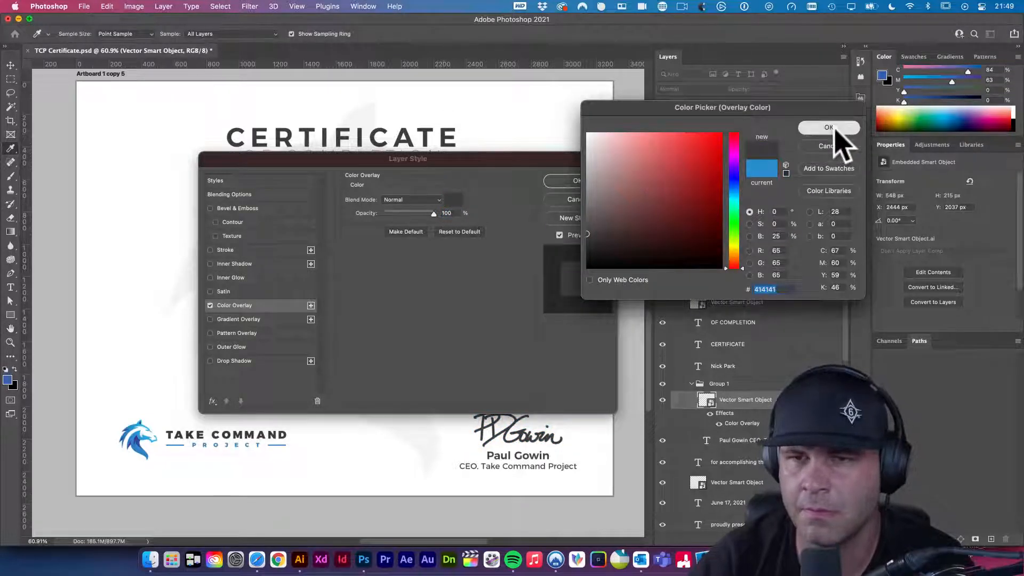
{"action": "left_click", "coordinate": [834, 130]}
{"action": "left_click", "coordinate": [585, 180]}
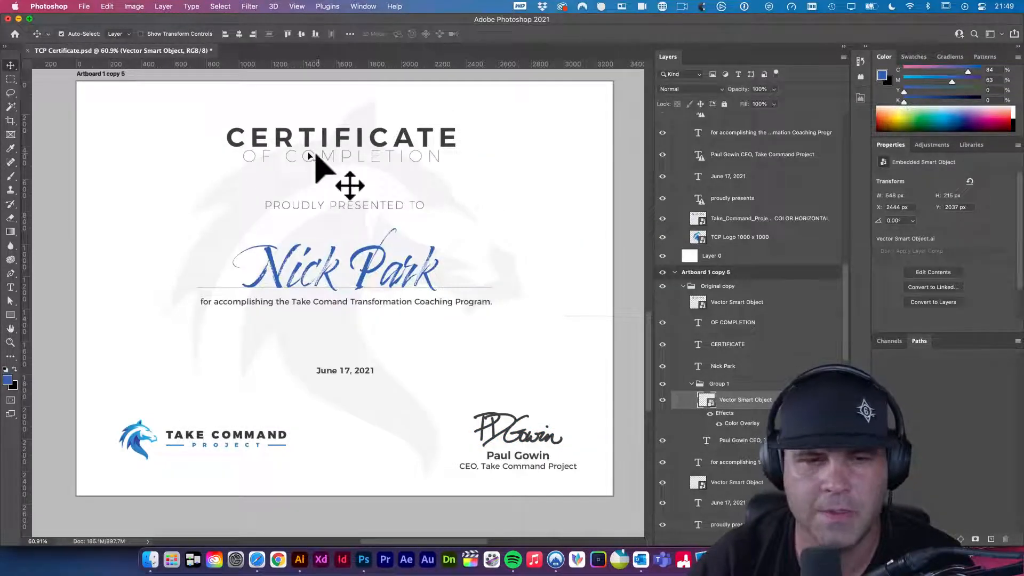
{"action": "left_click", "coordinate": [69, 135]}
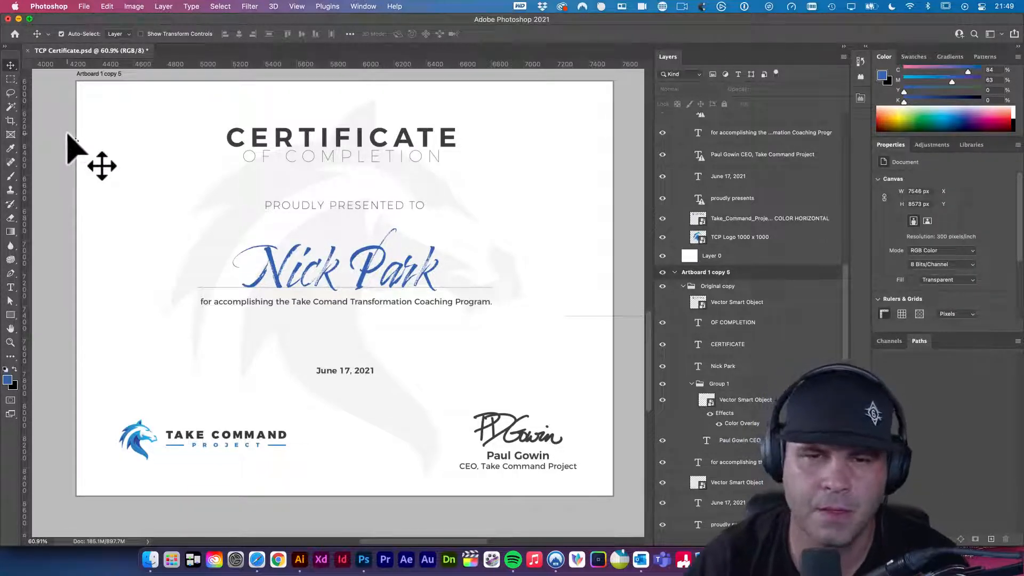
- Resize the June 17, 2021 date text from 12.39 to 12 pt and save the certificate
{"action": "key", "text": "super+s"}
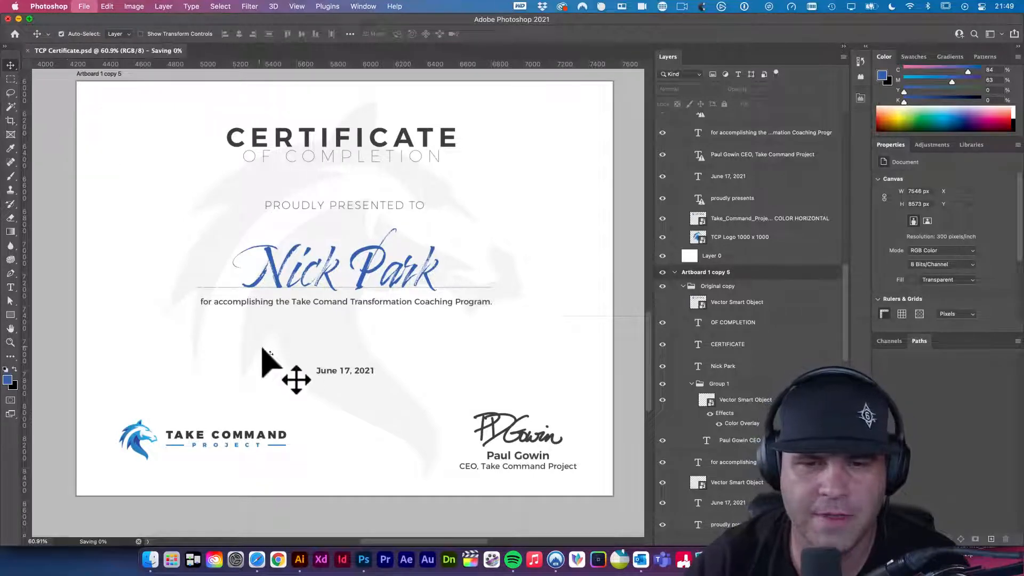
{"action": "key", "text": "t"}
{"action": "left_click", "coordinate": [325, 371]}
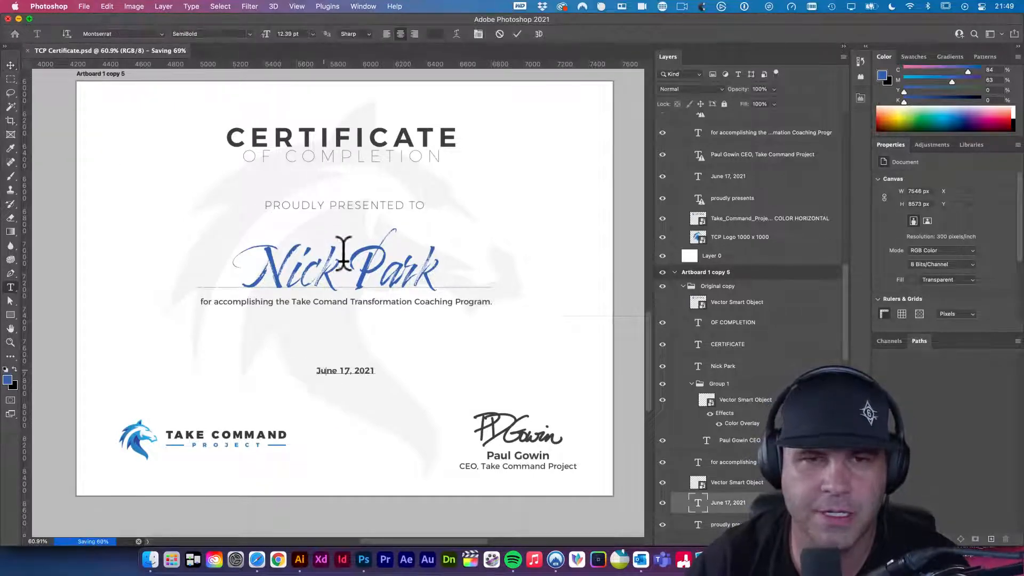
{"action": "key", "text": "super+a"}
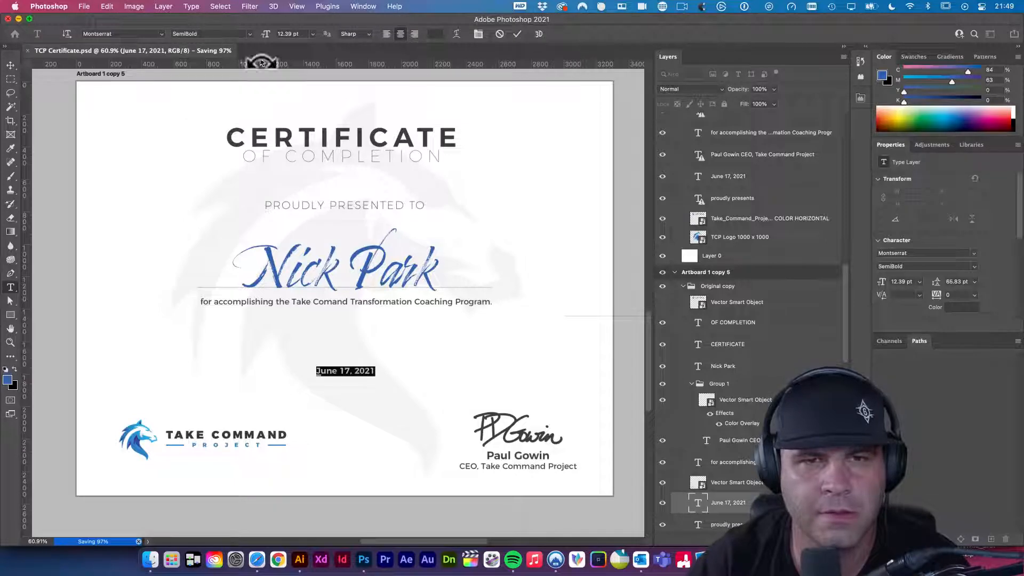
{"action": "left_click", "coordinate": [299, 34]}
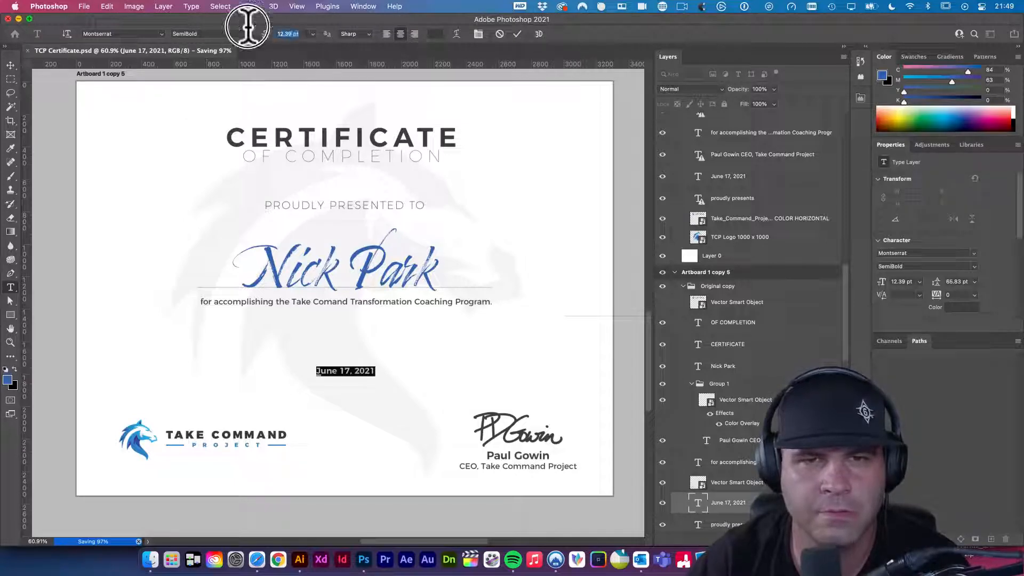
{"action": "type", "text": "12"}
{"action": "key", "text": "Return"}
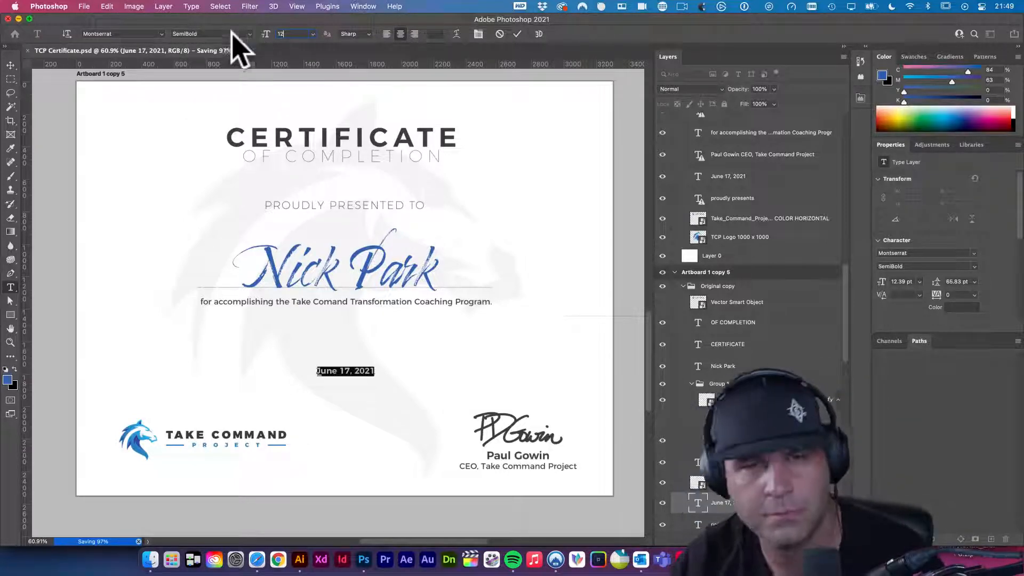
{"action": "left_click", "coordinate": [10, 64]}
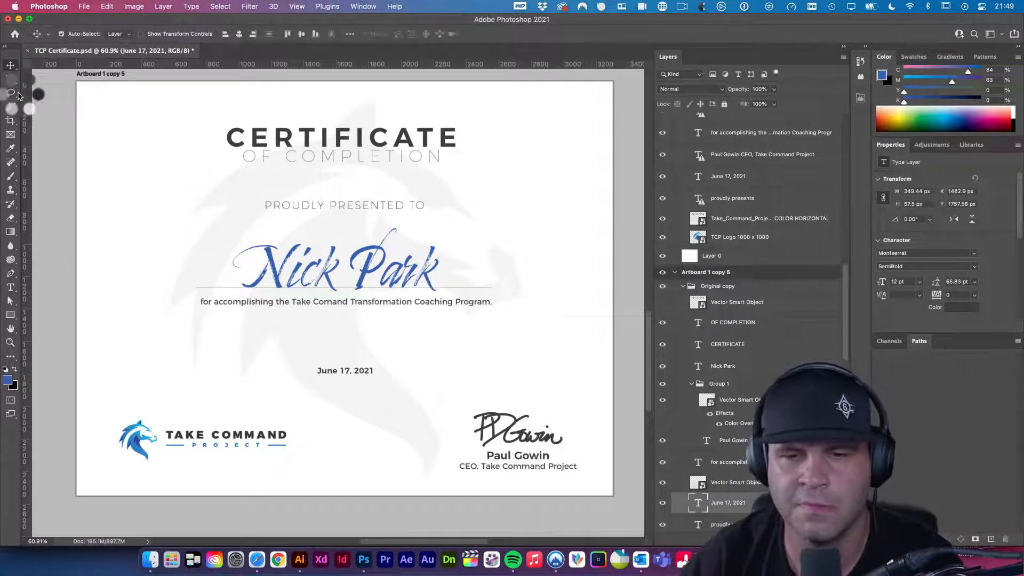
{"action": "key", "text": "super+s"}
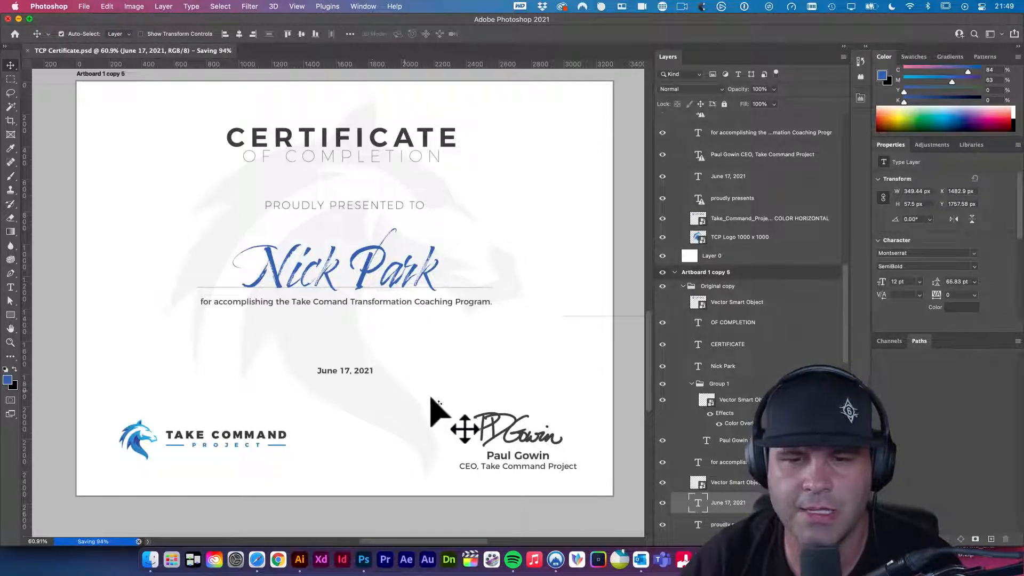
{"action": "scroll", "coordinate": [464, 389], "scroll_direction": "down", "scroll_amount": 3}
{"action": "scroll", "coordinate": [464, 388], "scroll_direction": "down", "scroll_amount": 5}
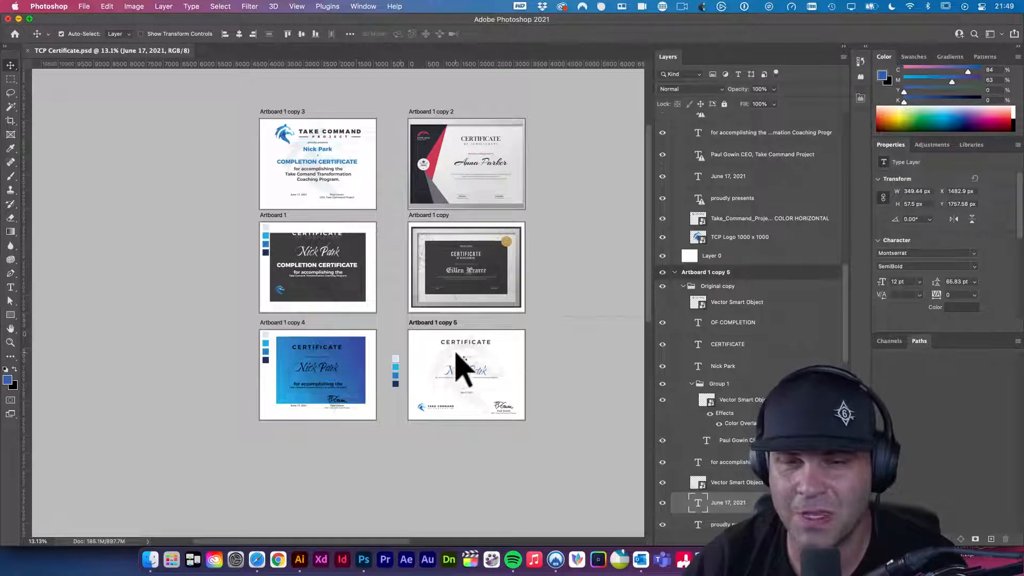
{"action": "scroll", "coordinate": [489, 373], "scroll_direction": "up", "scroll_amount": 5}
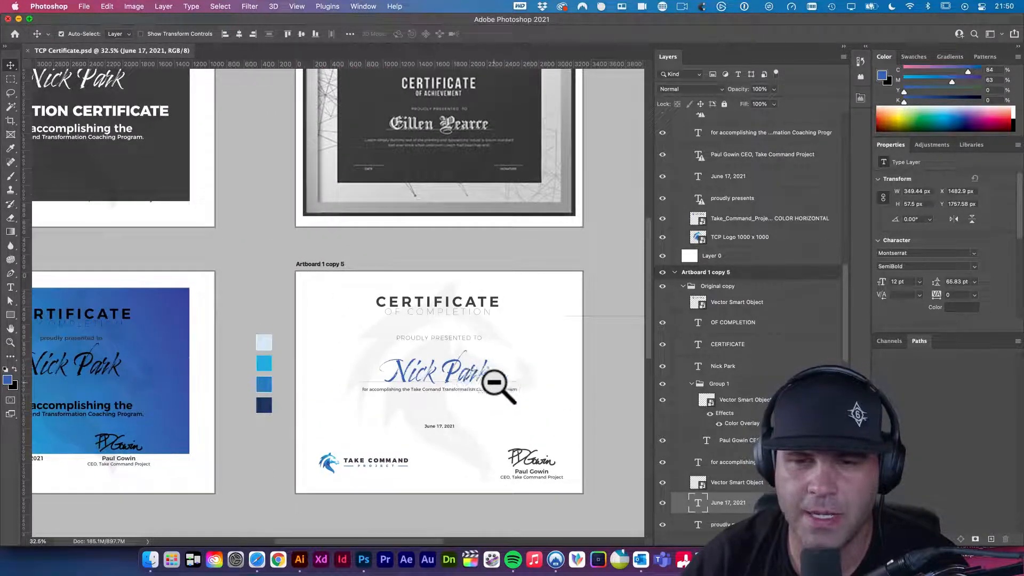
{"action": "left_click_drag", "start_coordinate": [498, 384], "coordinate": [474, 373]}
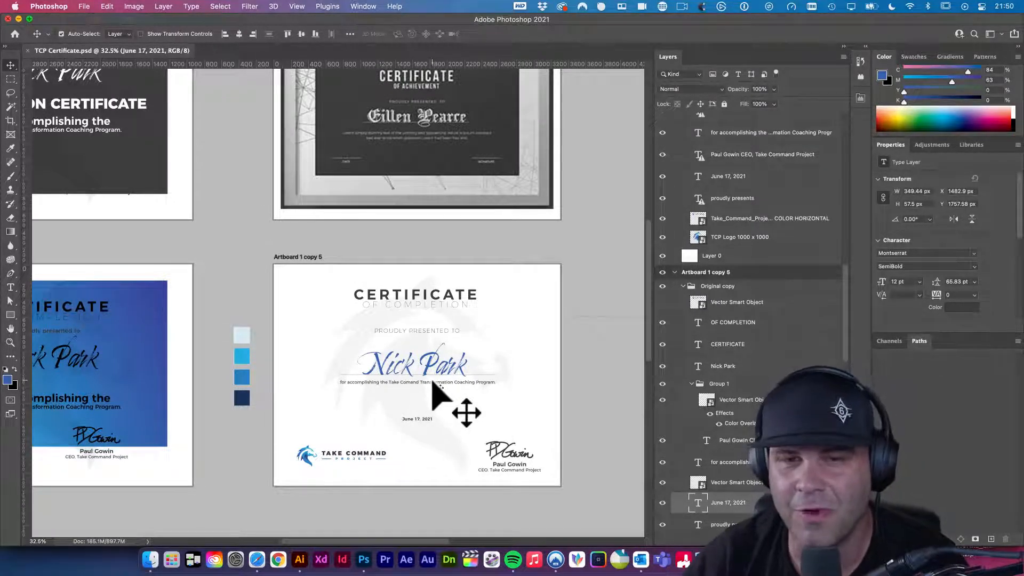
{"action": "scroll", "coordinate": [448, 389], "scroll_direction": "up", "scroll_amount": 3}
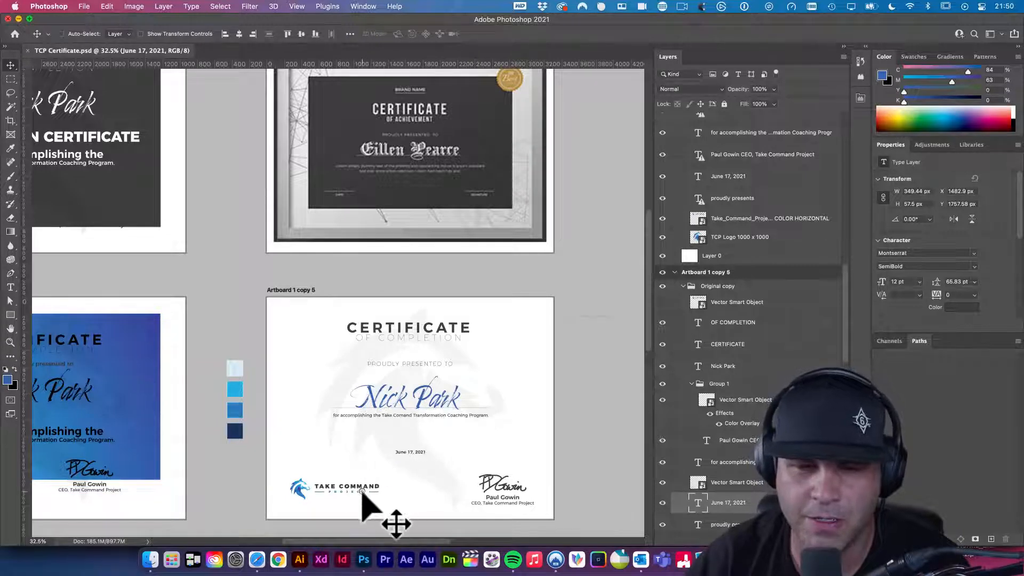
- Enlarge the Take Command logo slightly with Free Transform
{"action": "left_click", "coordinate": [362, 491], "text": "super"}
{"action": "left_click", "coordinate": [362, 491], "text": "super"}
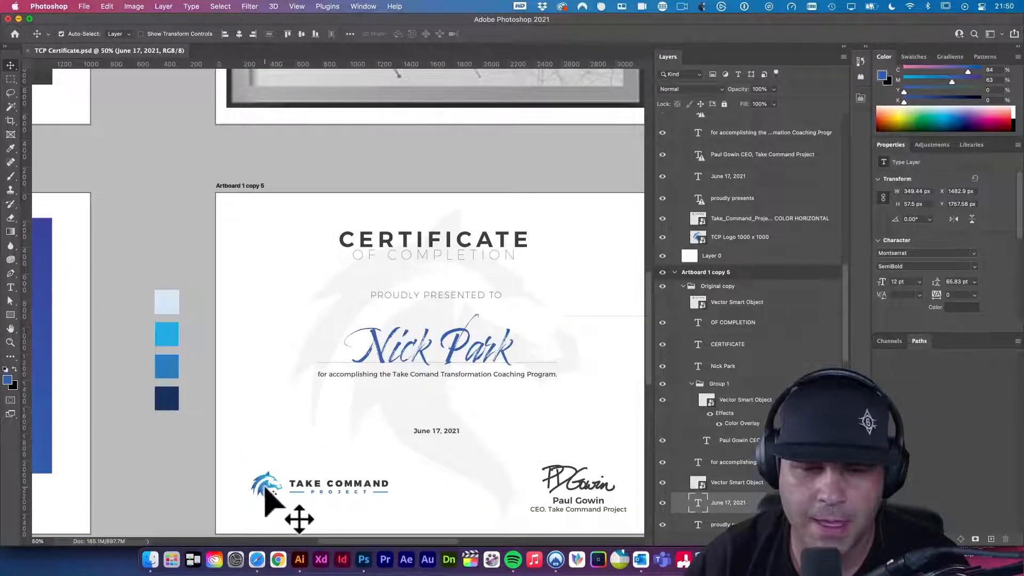
{"action": "left_click", "coordinate": [270, 498], "text": "super"}
{"action": "key", "text": "super+t"}
{"action": "left_click_drag", "start_coordinate": [391, 471], "coordinate": [406, 507]}
{"action": "key", "text": "super+z"}
{"action": "key", "text": "Return"}
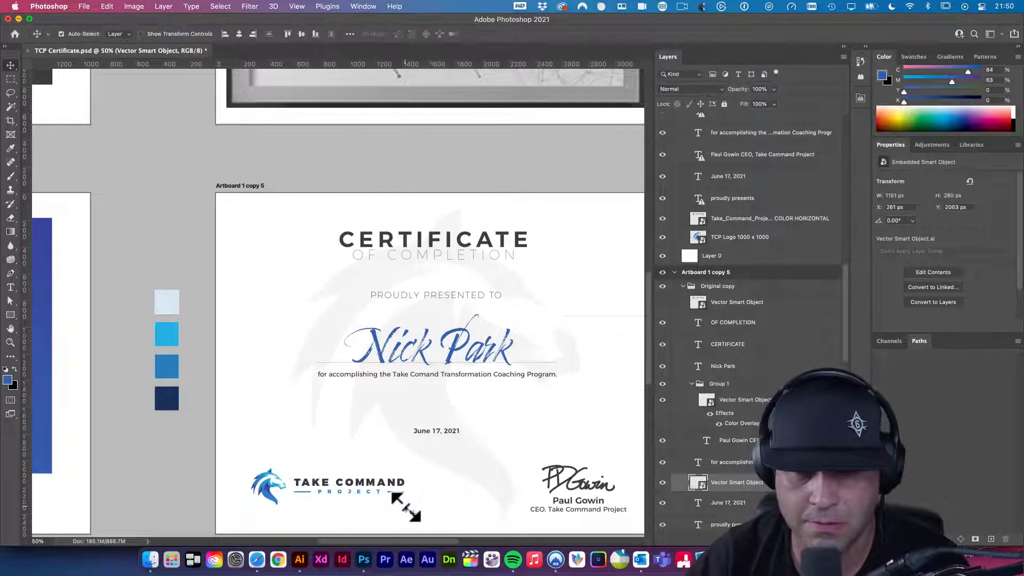
- Vertically centre the logo with the signature group and save the certificate
{"action": "left_click", "coordinate": [582, 505]}
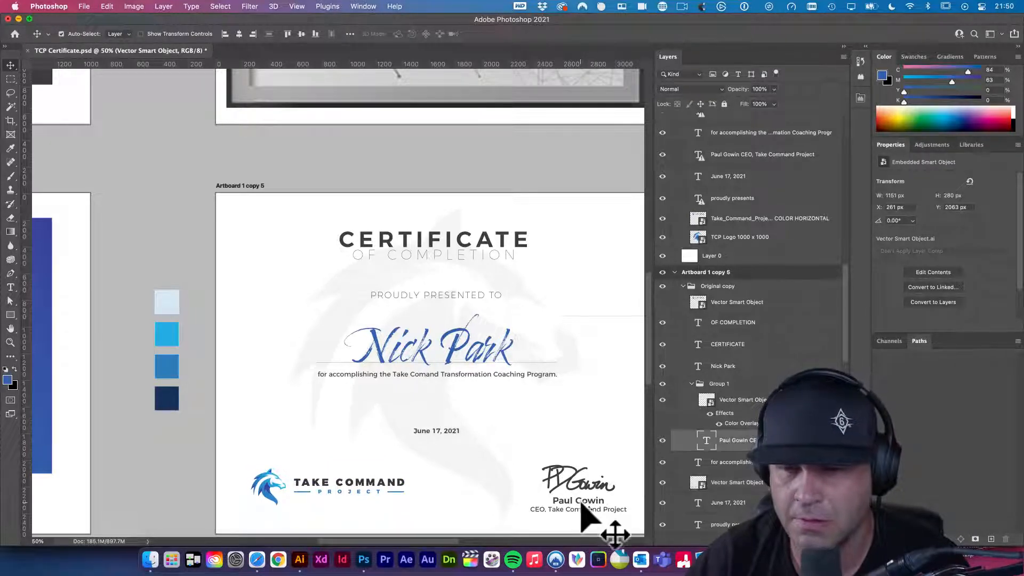
{"action": "left_click", "coordinate": [724, 397]}
{"action": "left_click", "coordinate": [707, 383]}
{"action": "left_click", "coordinate": [692, 384]}
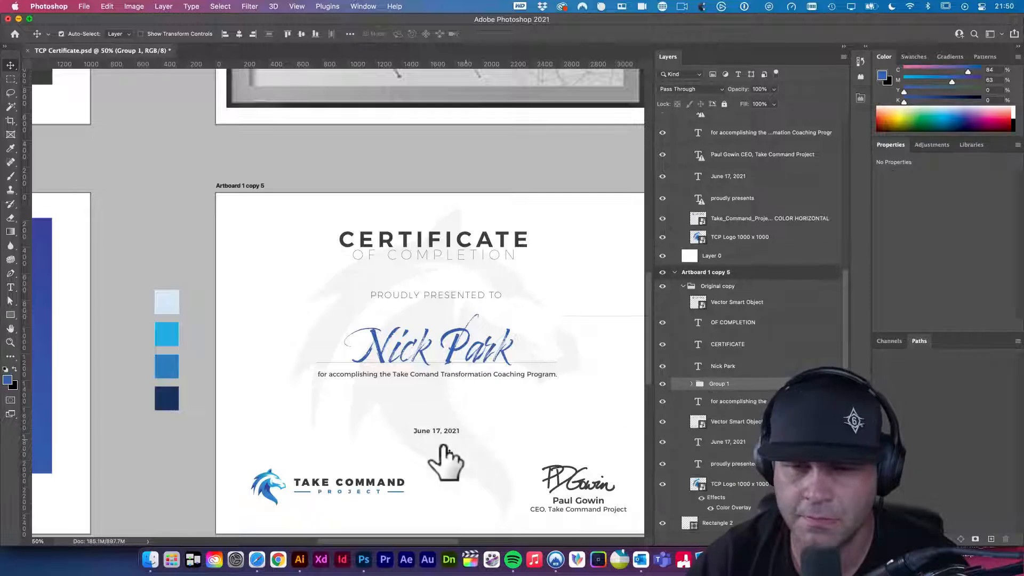
{"action": "left_click", "coordinate": [265, 489], "text": "shift"}
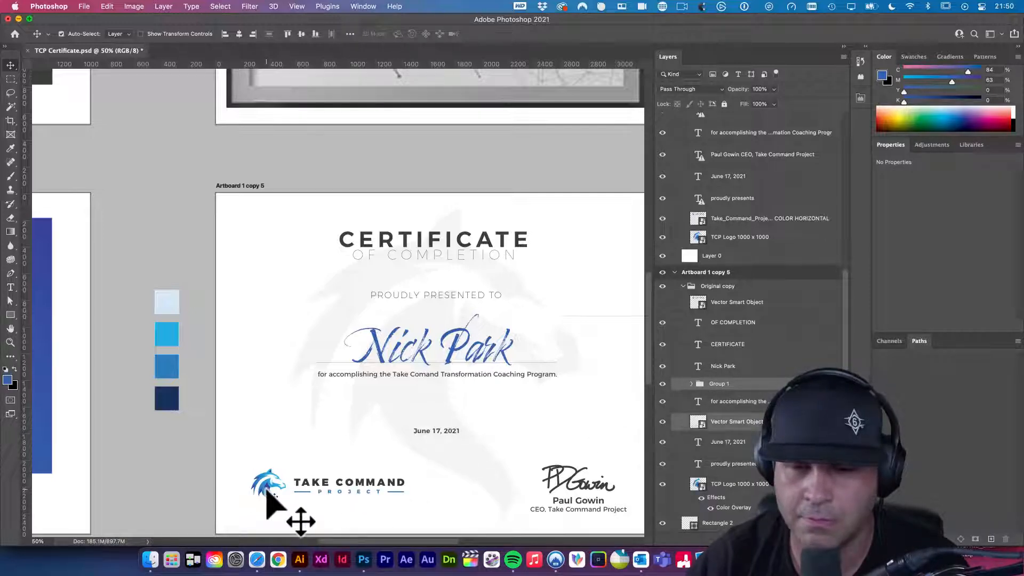
{"action": "left_click", "coordinate": [301, 34]}
{"action": "left_click", "coordinate": [178, 226]}
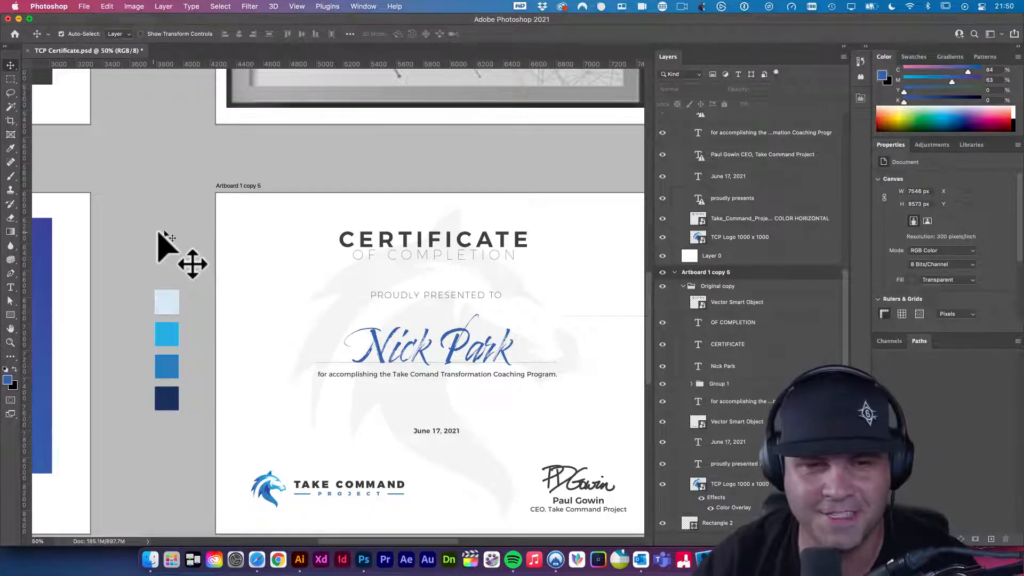
{"action": "left_click_drag", "start_coordinate": [372, 258], "coordinate": [285, 216]}
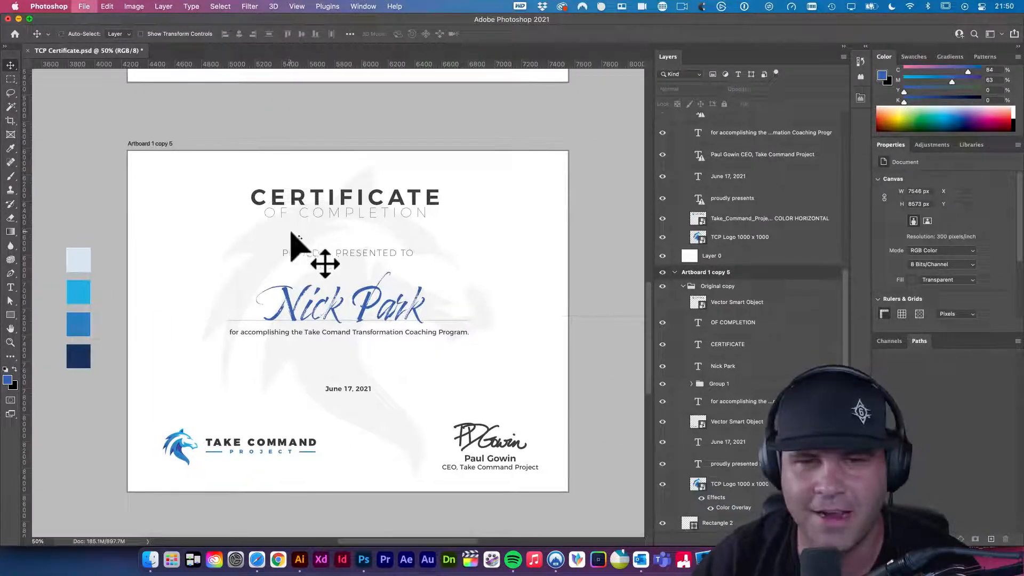
{"action": "key", "text": "super+s"}
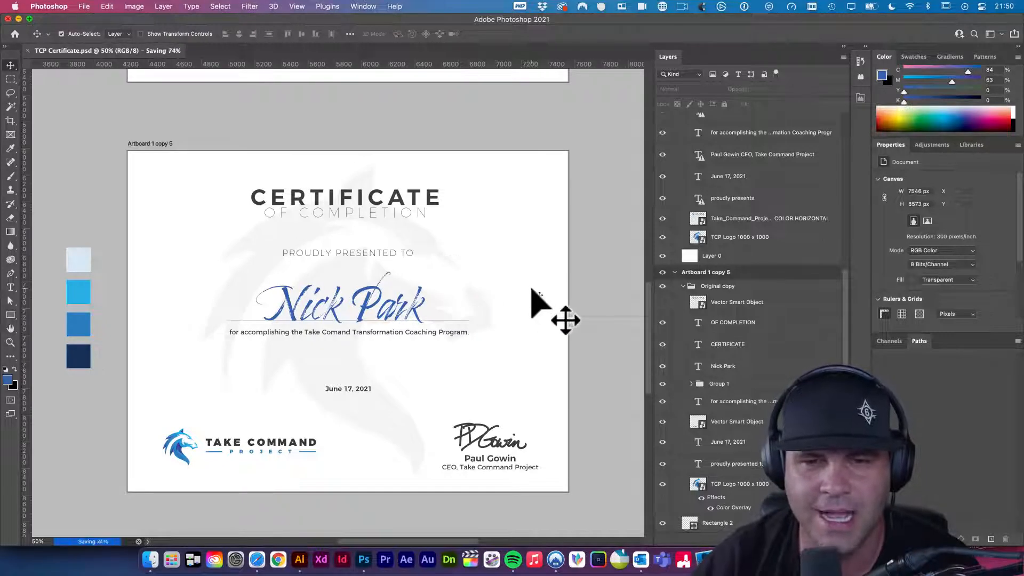
- Reposition the June 17, 2021 date line so it sits at Y 1797.58 px
{"action": "left_click_drag", "start_coordinate": [361, 391], "coordinate": [423, 433]}
{"action": "key", "text": "shift+Up"}
{"action": "key", "text": "shift+Up"}
{"action": "key", "text": "shift+Up"}
{"action": "key", "text": "shift+Up"}
{"action": "key", "text": "shift+Up"}
{"action": "key", "text": "shift+Up"}
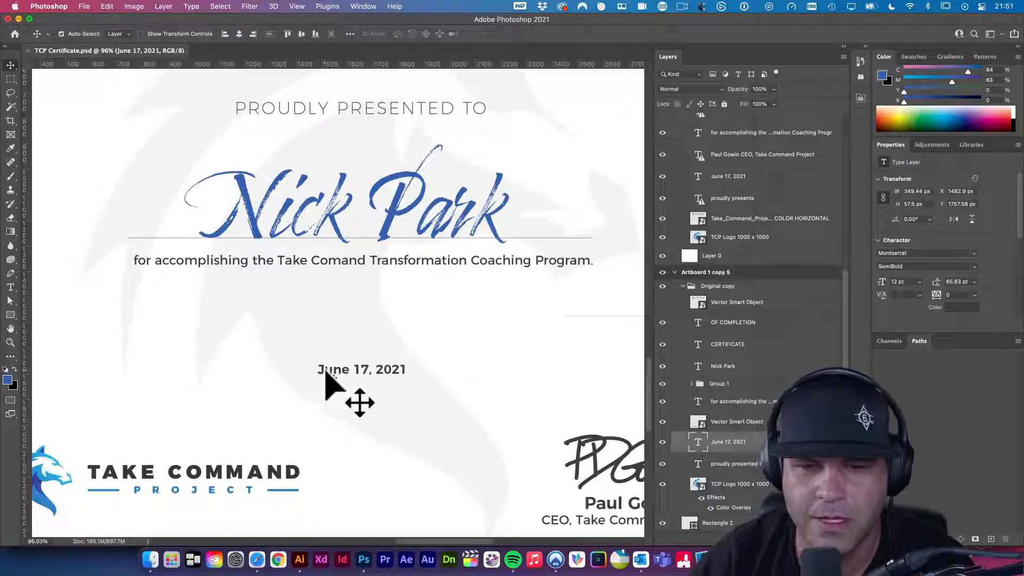
{"action": "left_click_drag", "start_coordinate": [325, 374], "coordinate": [327, 384]}
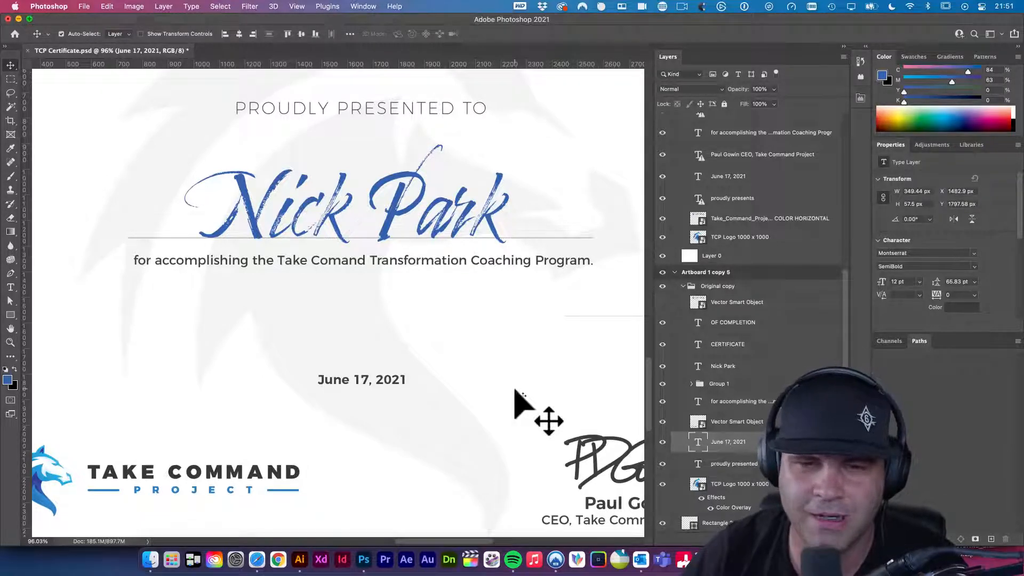
- Try an ExtraLight weight on the date text and save the certificate
{"action": "left_click", "coordinate": [393, 384], "text": "alt+super"}
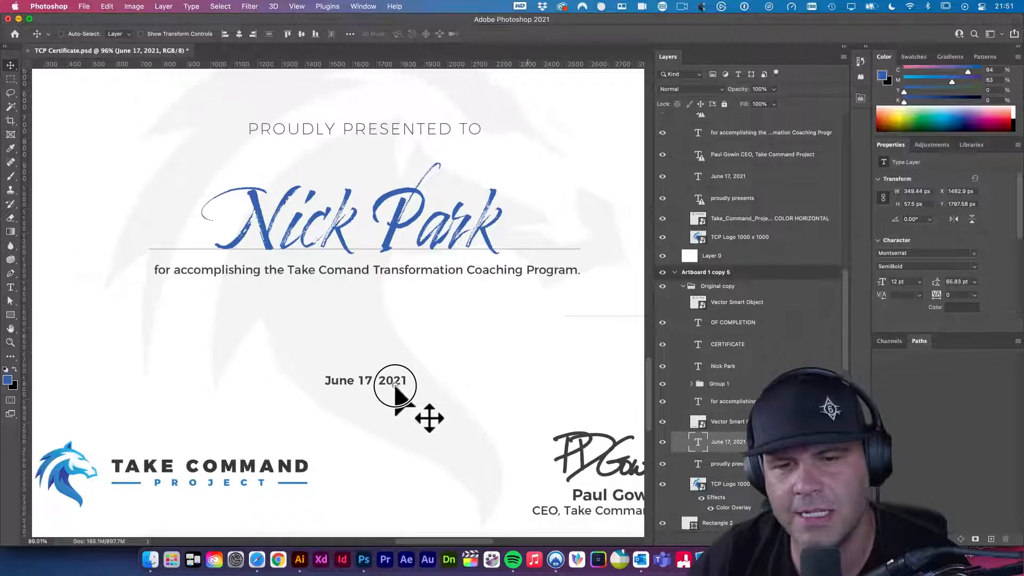
{"action": "key", "text": "t"}
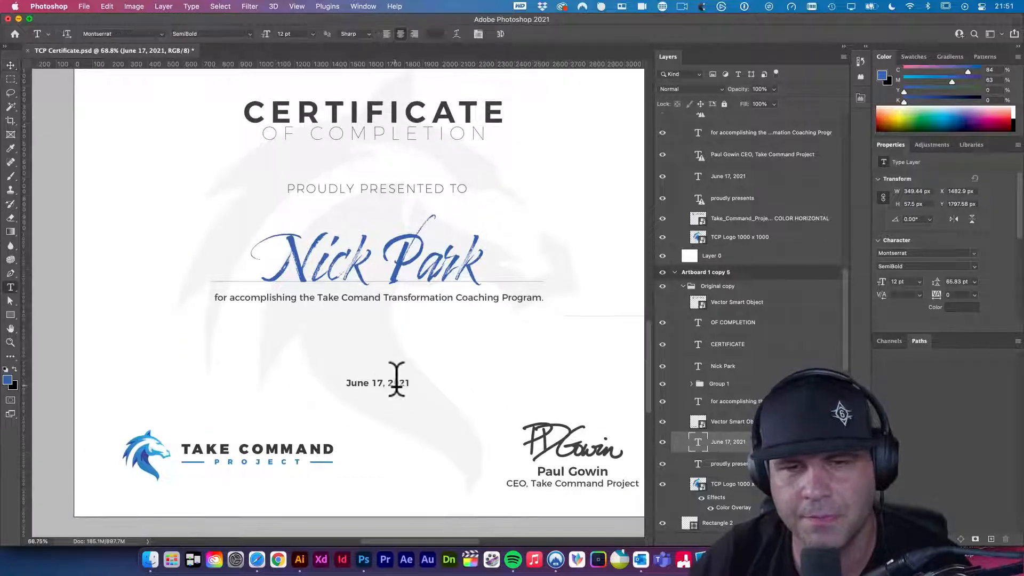
{"action": "left_click", "coordinate": [406, 188]}
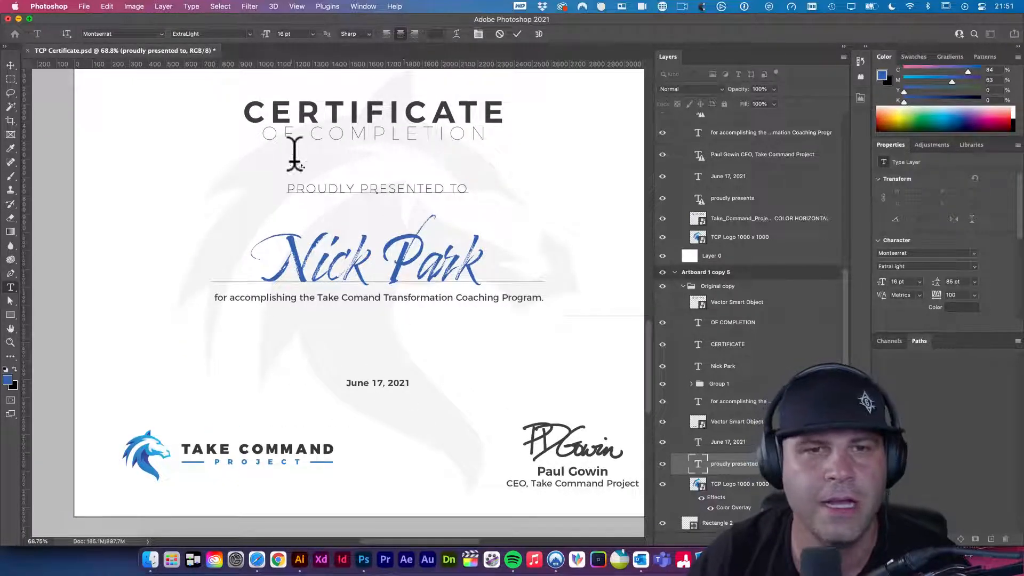
{"action": "left_click", "coordinate": [10, 65]}
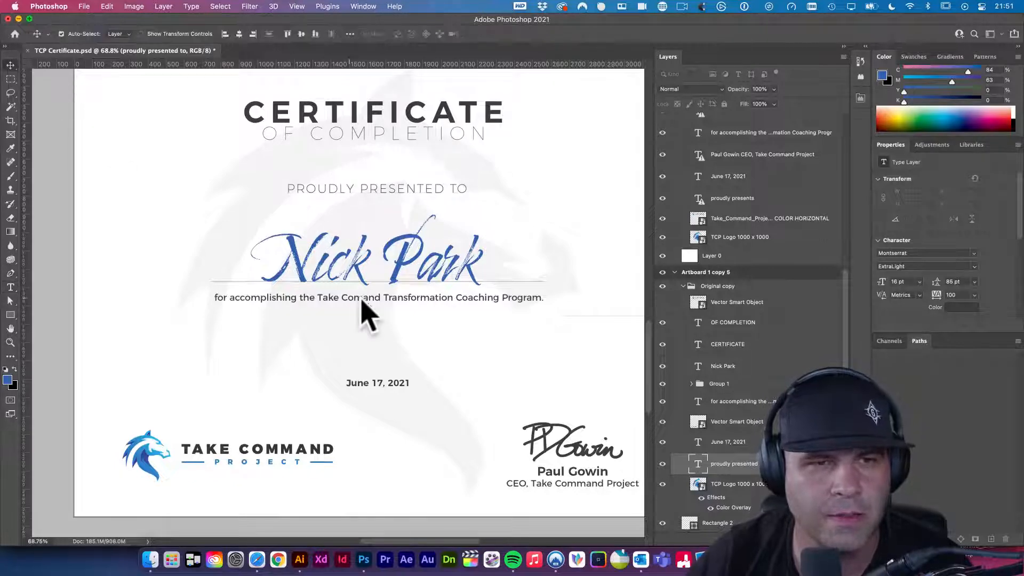
{"action": "key", "text": "t"}
{"action": "left_click", "coordinate": [377, 383]}
{"action": "key", "text": "ctrl+a"}
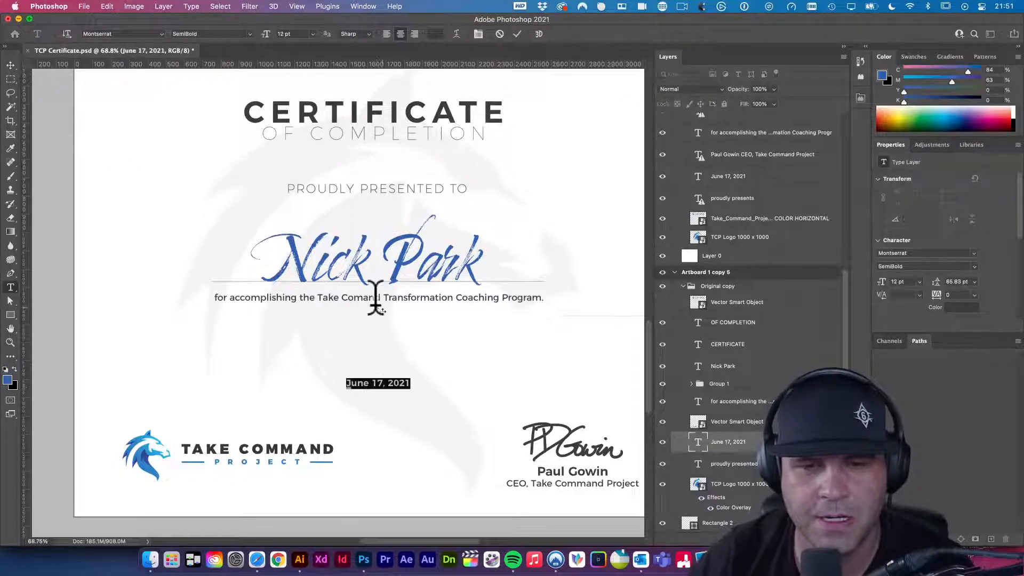
{"action": "left_click", "coordinate": [248, 34]}
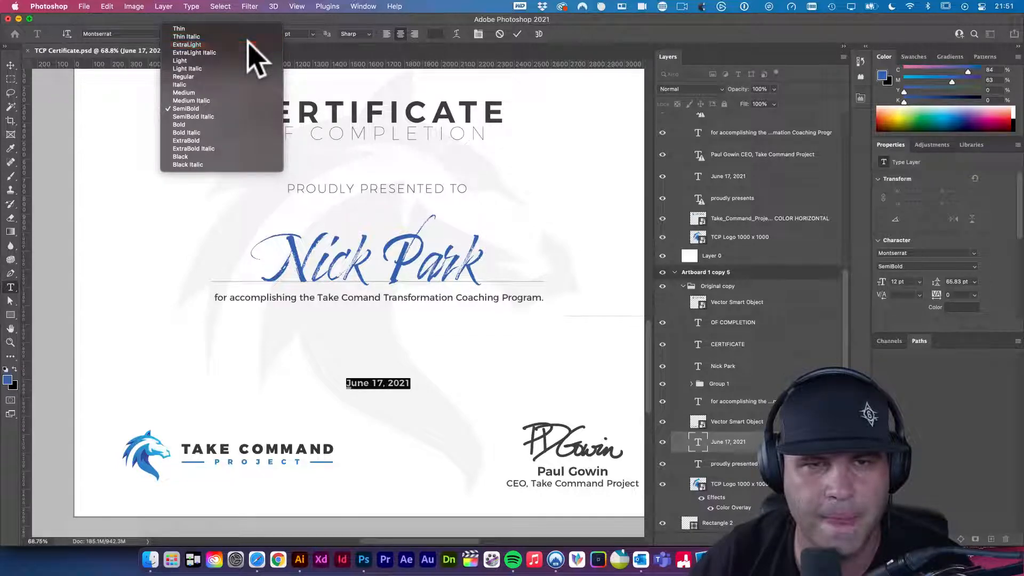
{"action": "left_click", "coordinate": [247, 43]}
{"action": "key", "text": "ctrl+h"}
{"action": "key", "text": "v"}
{"action": "left_click", "coordinate": [44, 104]}
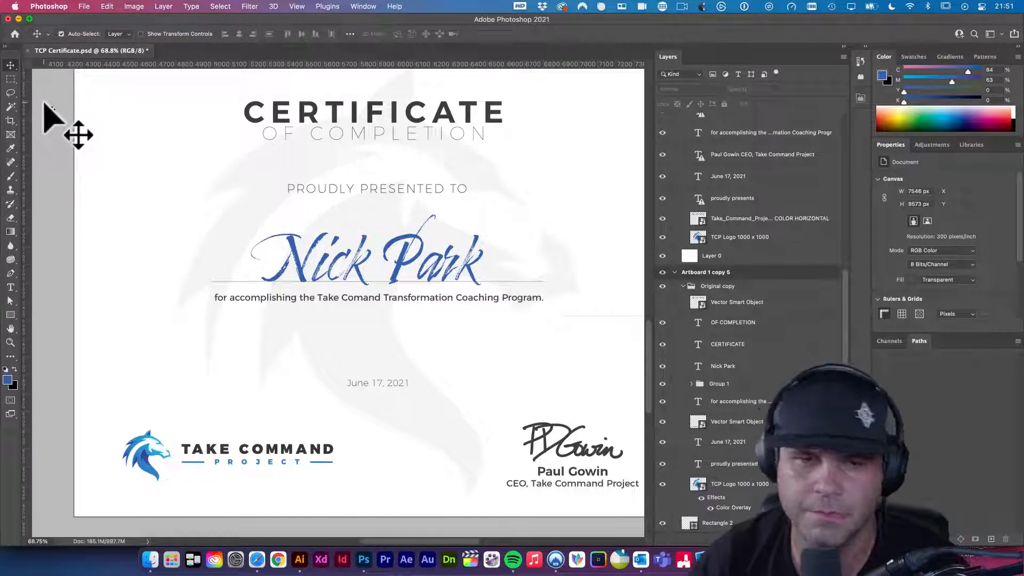
{"action": "key", "text": "ctrl+s"}
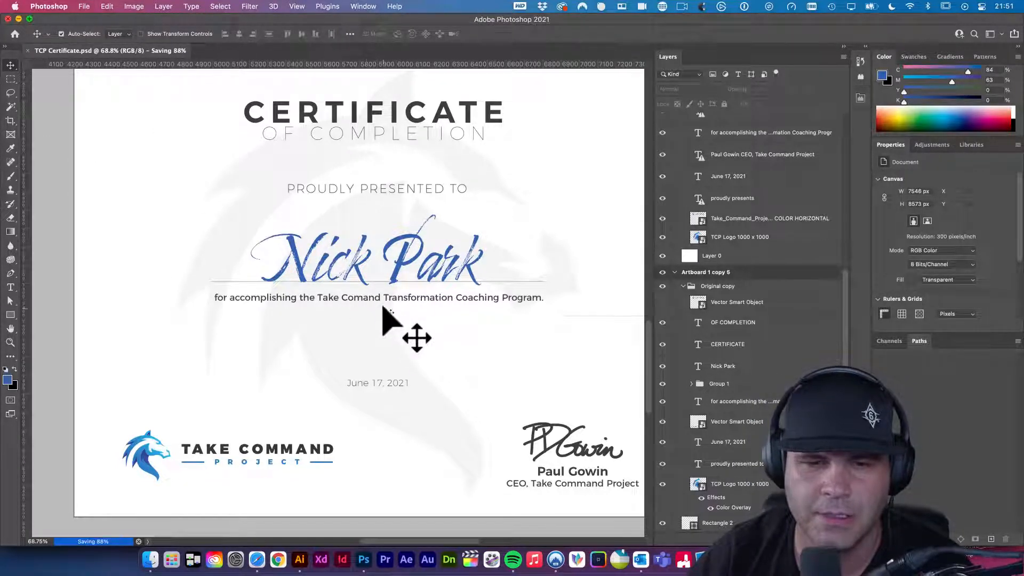
- Undo the ExtraLight change, set the date to Montserrat Regular, and save
{"action": "key", "text": "super+z"}
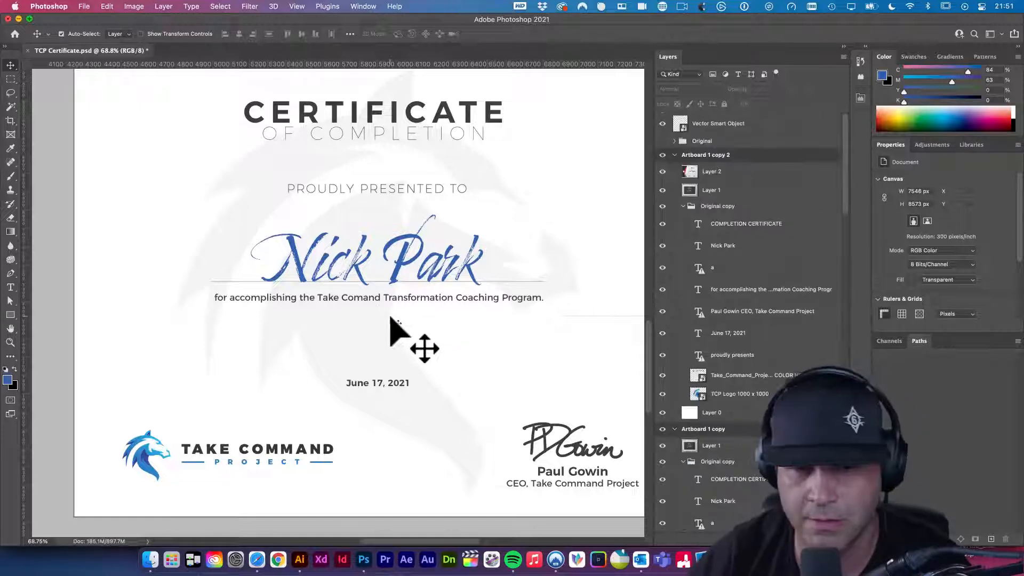
{"action": "double_click", "coordinate": [378, 299]}
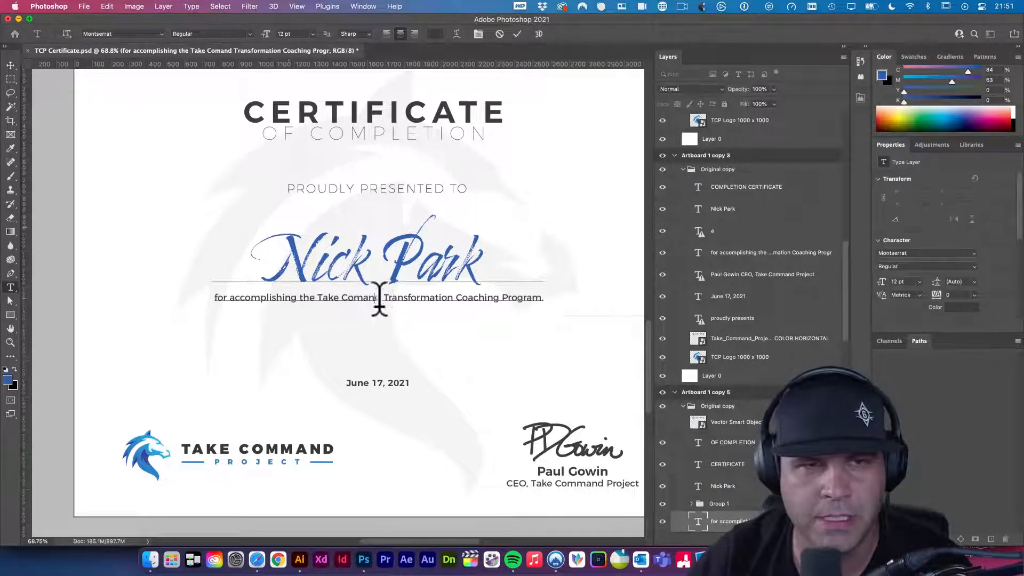
{"action": "left_click", "coordinate": [10, 64]}
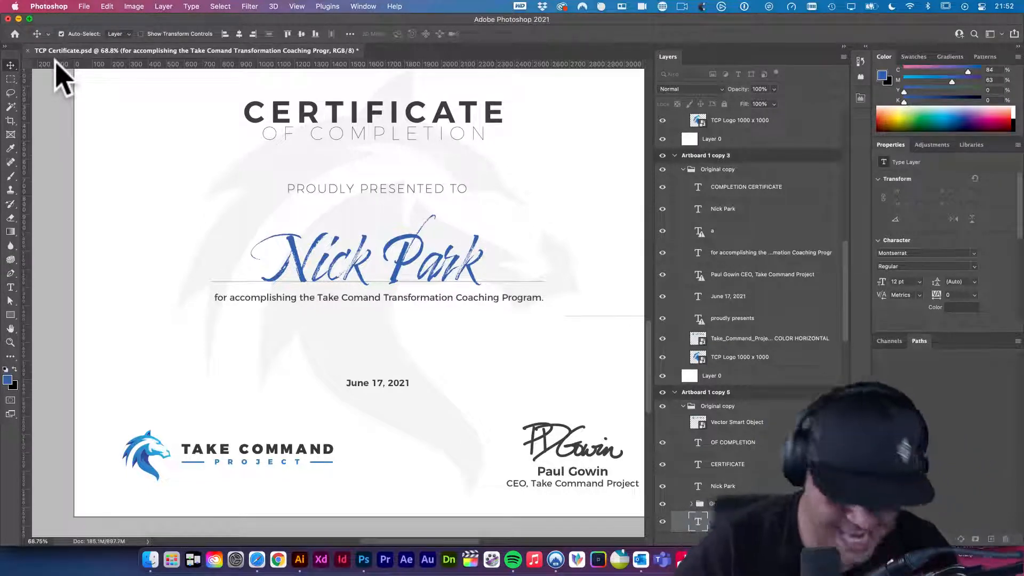
{"action": "double_click", "coordinate": [391, 384]}
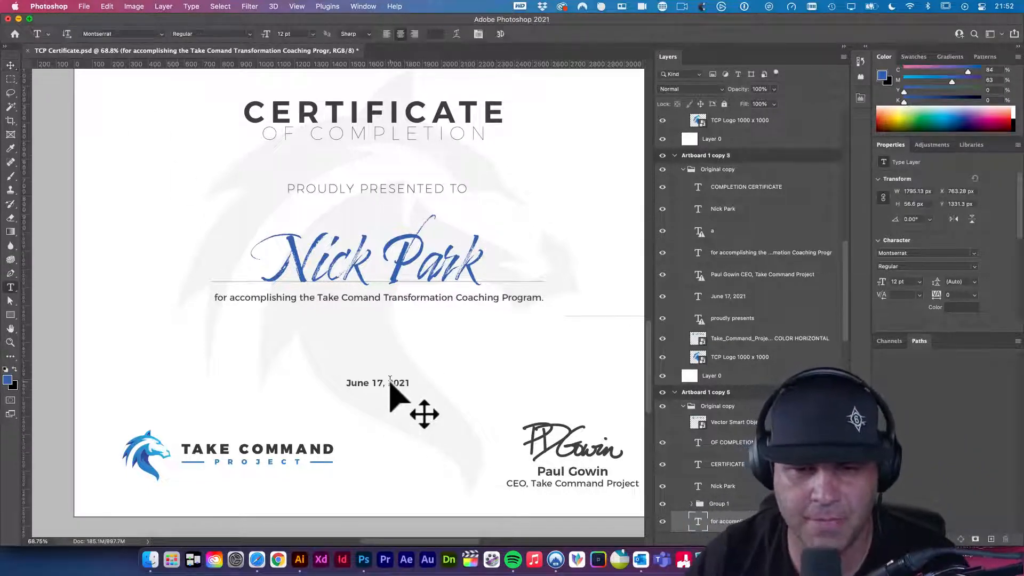
{"action": "key", "text": "super+a"}
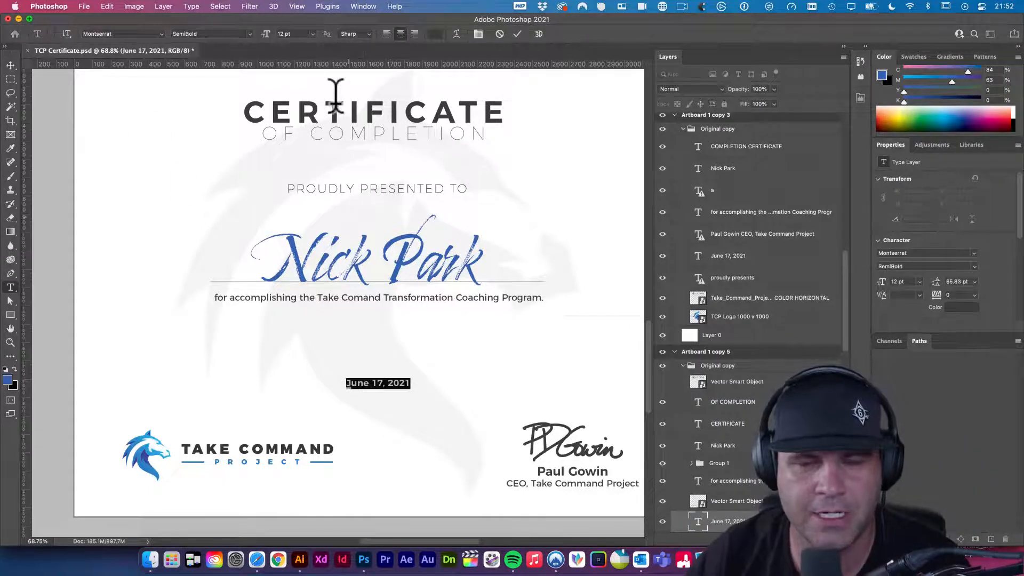
{"action": "left_click", "coordinate": [249, 34]}
{"action": "left_click", "coordinate": [247, 77]}
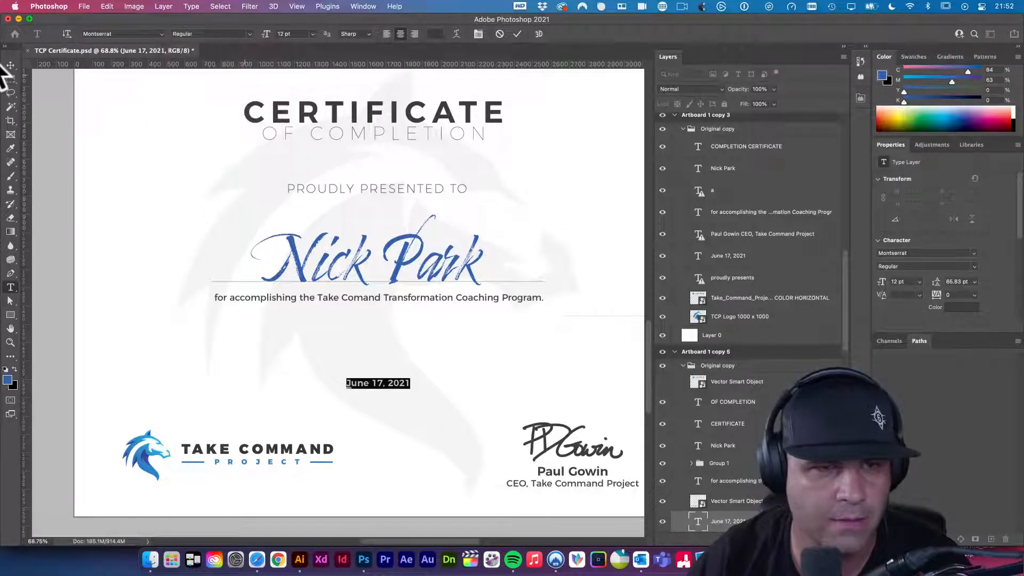
{"action": "left_click", "coordinate": [11, 64]}
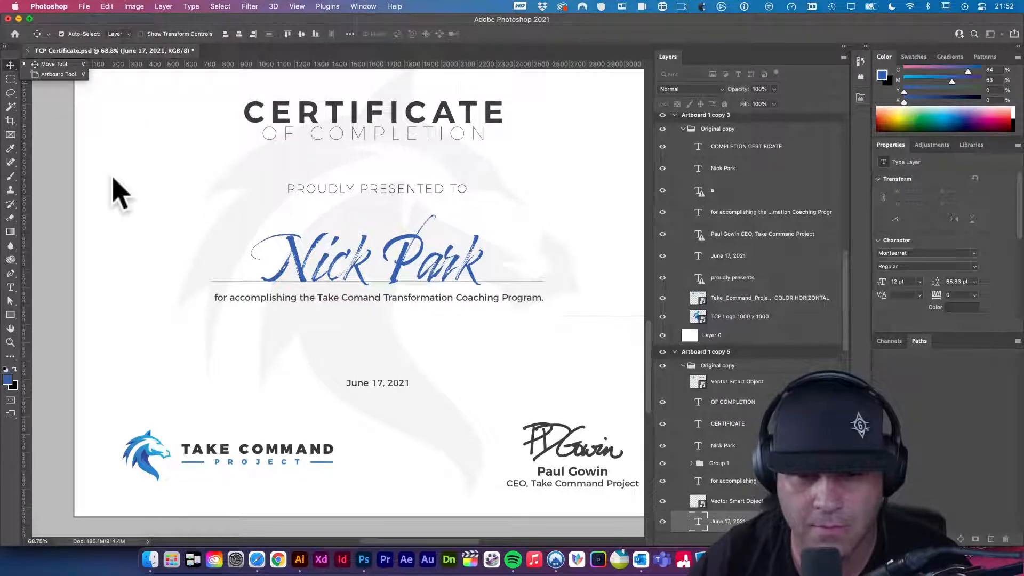
{"action": "left_click", "coordinate": [286, 314]}
{"action": "key", "text": "super+s"}
- Lower the date layer's opacity to 75%
{"action": "left_click", "coordinate": [374, 384]}
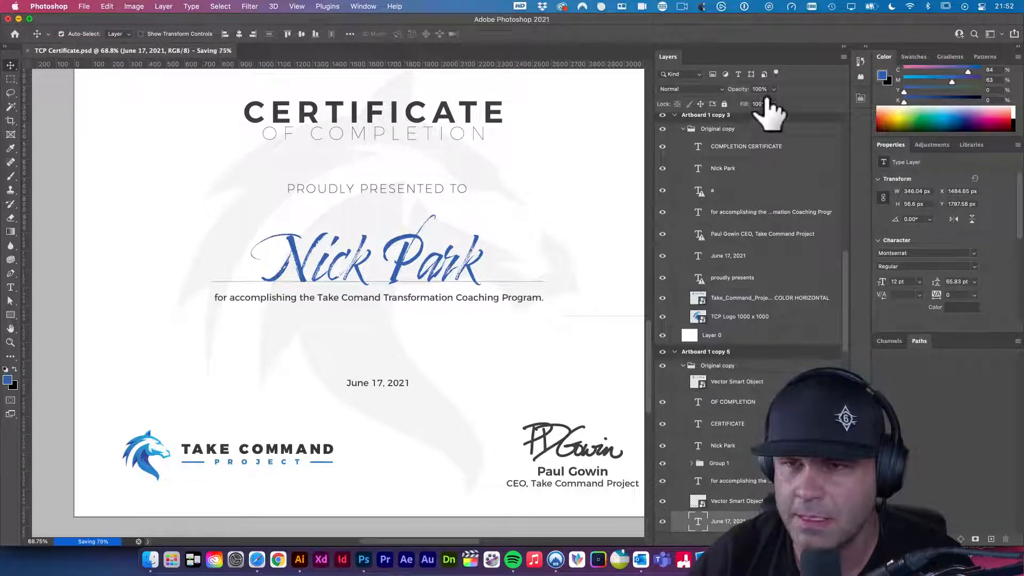
{"action": "double_click", "coordinate": [762, 90]}
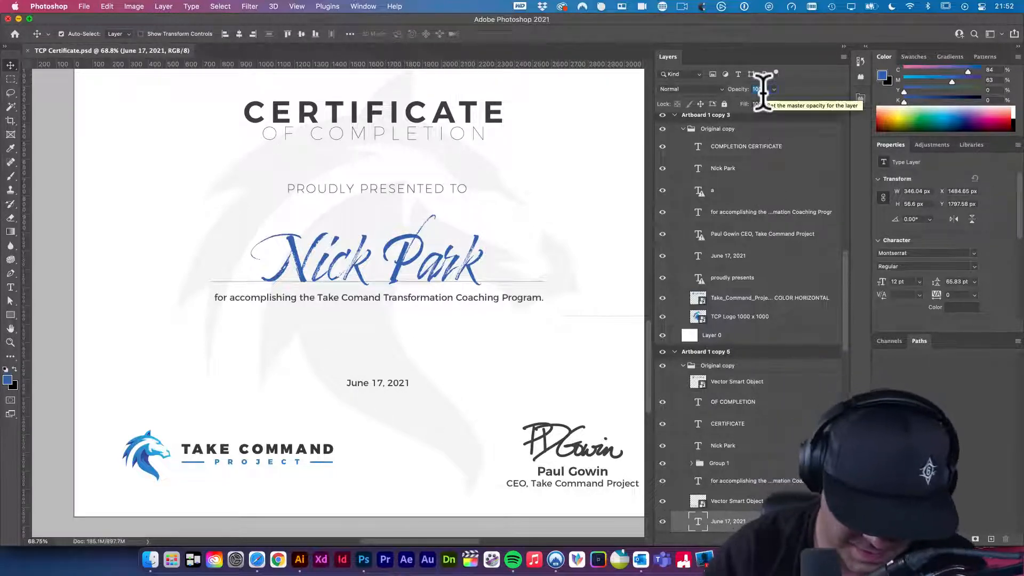
{"action": "type", "text": "75"}
{"action": "key", "text": "Tab"}
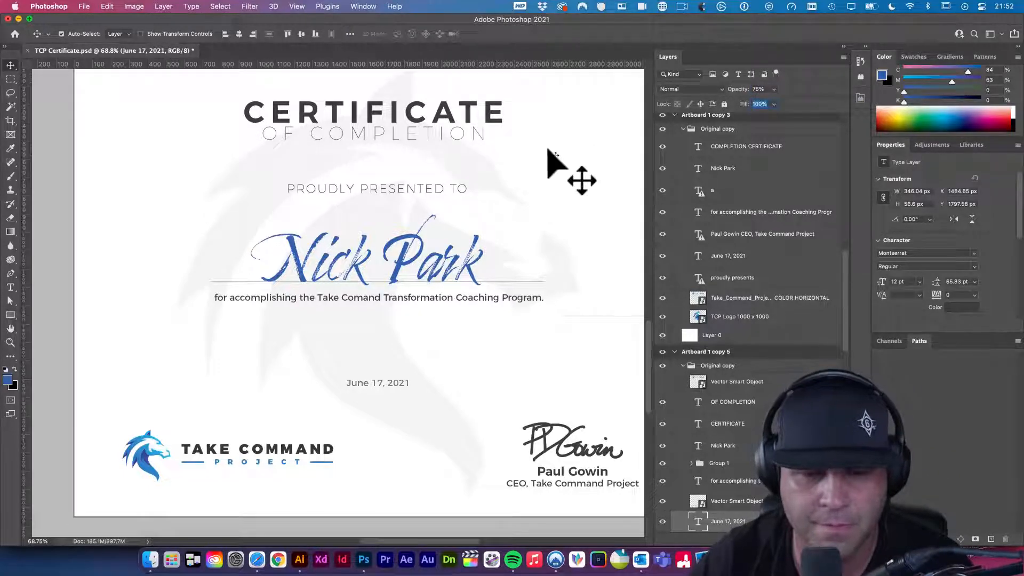
- Set PROUDLY PRESENTED TO tracking to 0 and reduce its font size
{"action": "left_click", "coordinate": [57, 105]}
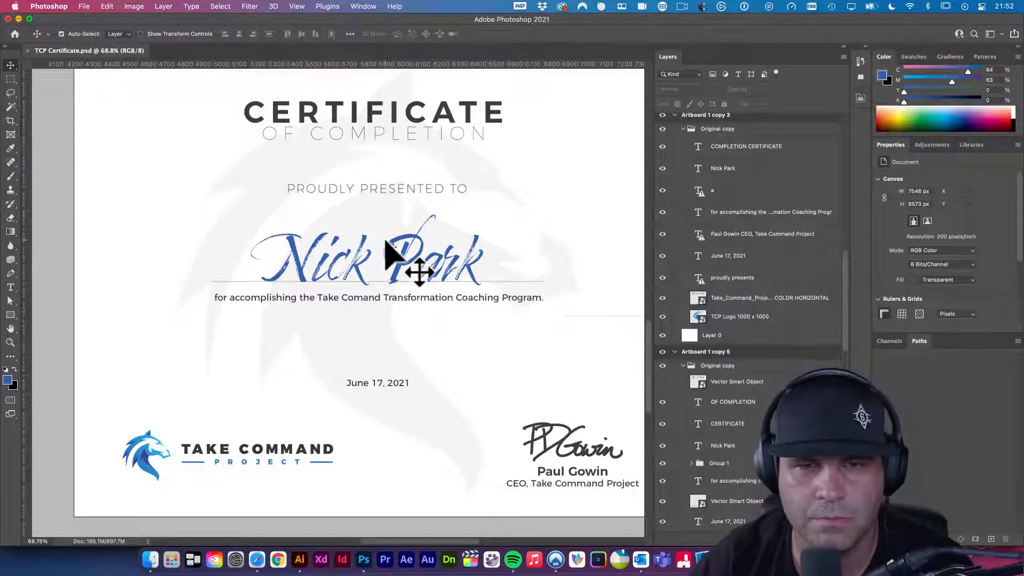
{"action": "key", "text": "t"}
{"action": "triple_click", "coordinate": [397, 186]}
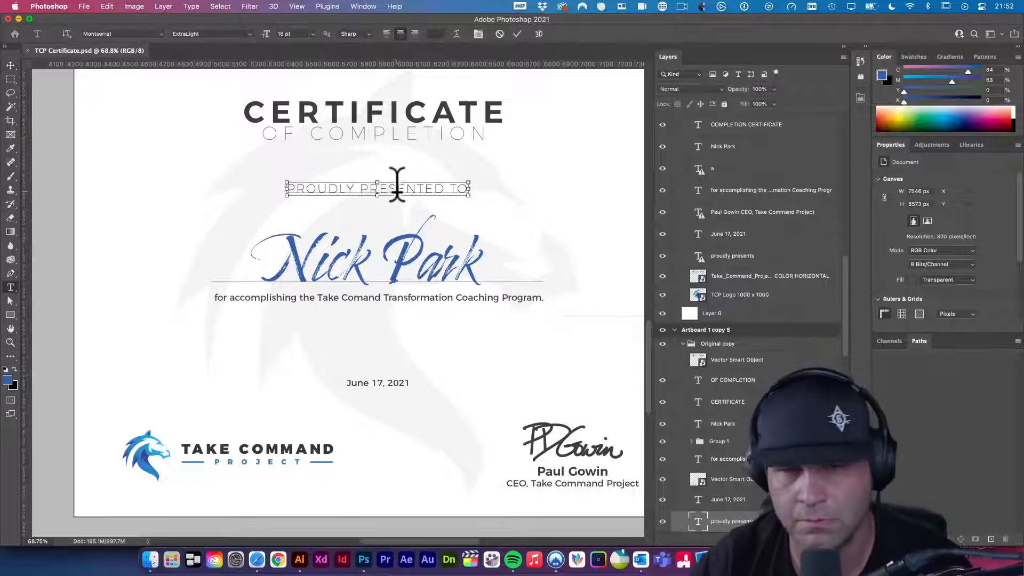
{"action": "key", "text": "alt+super+Left"}
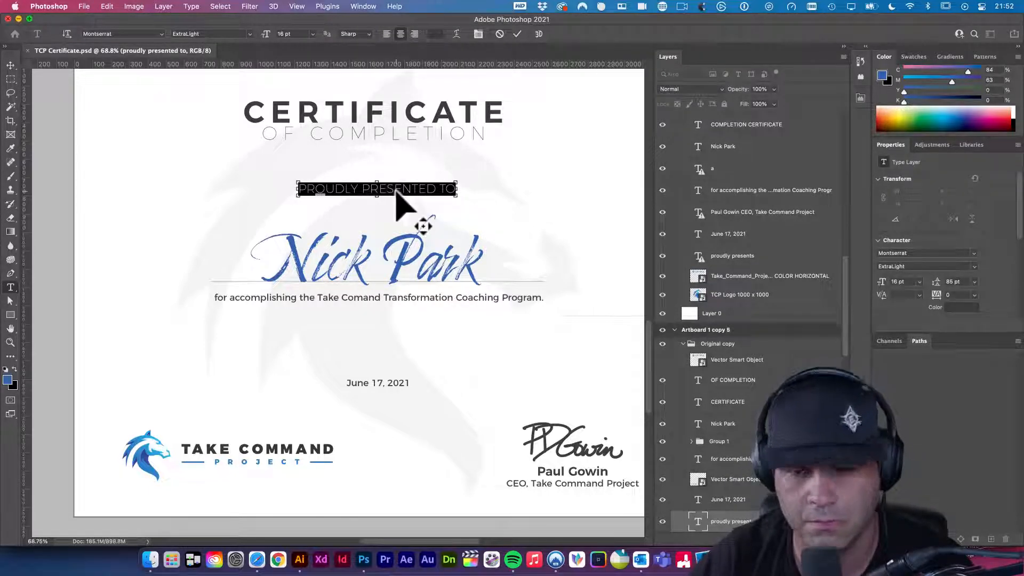
{"action": "key", "text": "shift+super+comma"}
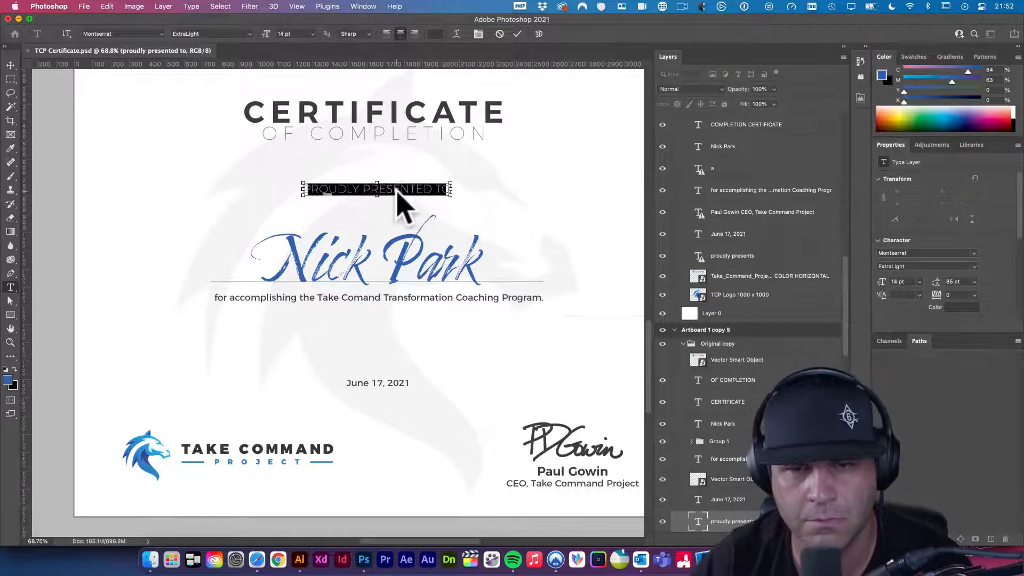
{"action": "key", "text": "super+Return"}
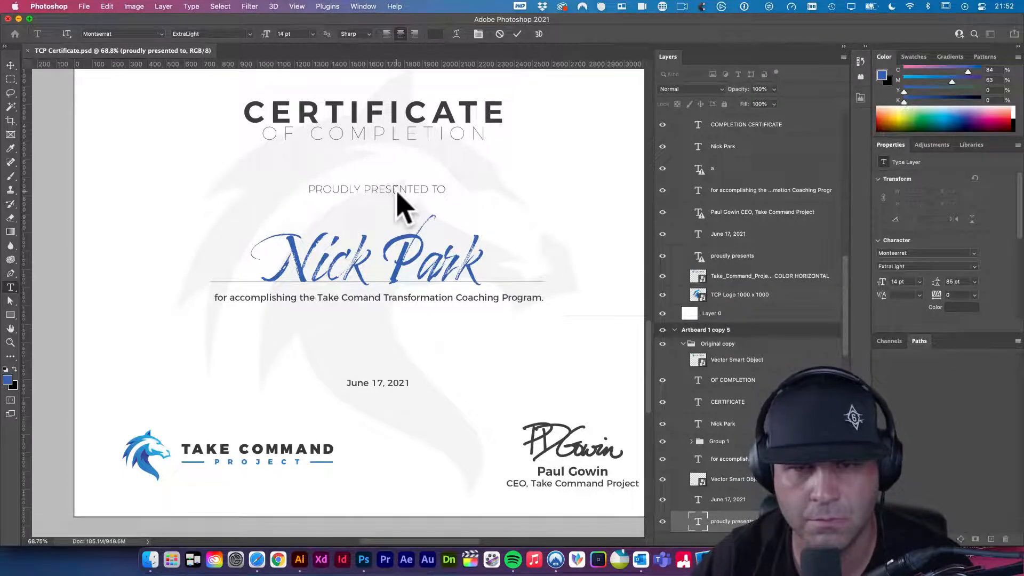
- Nudge the line to Y 726.24 px and save TCP Certificate.psd
{"action": "key", "text": "v"}
{"action": "key", "text": "shift+Up"}
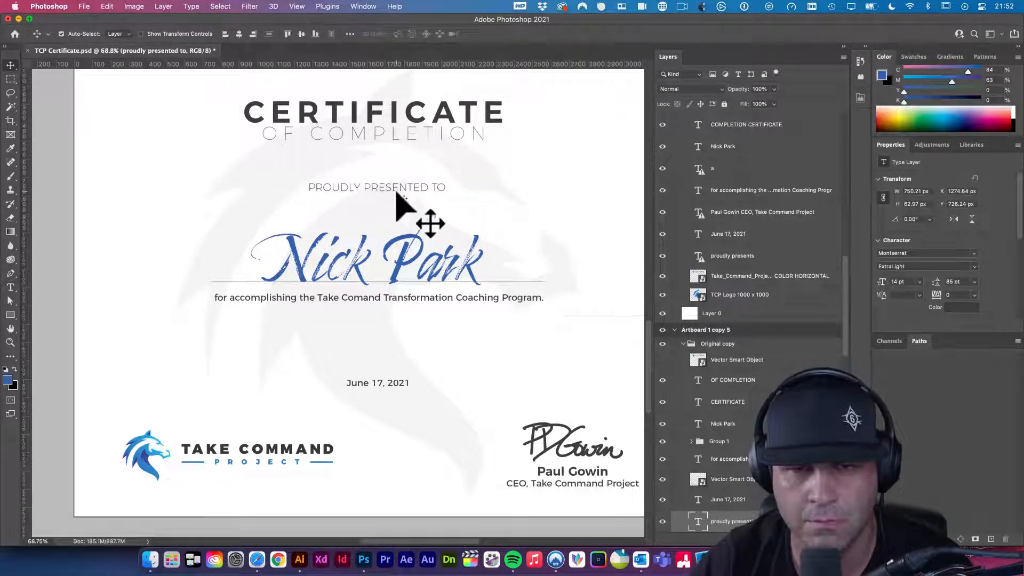
{"action": "key", "text": "shift+Up"}
{"action": "key", "text": "shift+Up"}
{"action": "key", "text": "shift+Up"}
{"action": "key", "text": "shift+Up"}
{"action": "key", "text": "shift+Up"}
{"action": "key", "text": "shift+Up"}
{"action": "key", "text": "shift+Up"}
{"action": "key", "text": "shift+Up"}
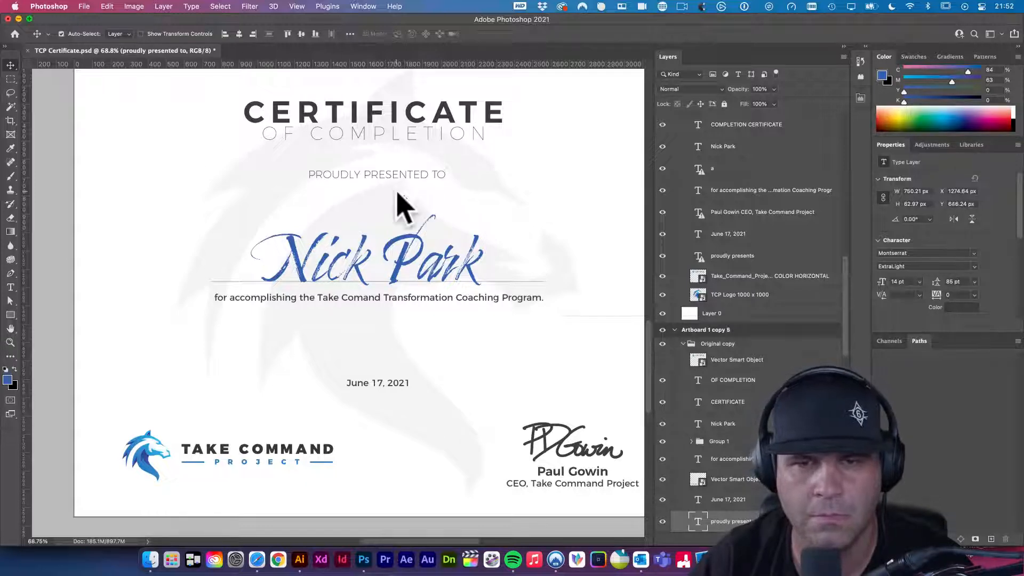
{"action": "key", "text": "shift+Down"}
{"action": "key", "text": "shift+Down"}
{"action": "key", "text": "shift+Down"}
{"action": "key", "text": "shift+Down"}
{"action": "key", "text": "shift+Down"}
{"action": "key", "text": "shift+Down"}
{"action": "key", "text": "shift+Down"}
{"action": "key", "text": "shift+Down"}
{"action": "key", "text": "shift+Down"}
{"action": "key", "text": "shift+Down"}
{"action": "key", "text": "shift+Down"}
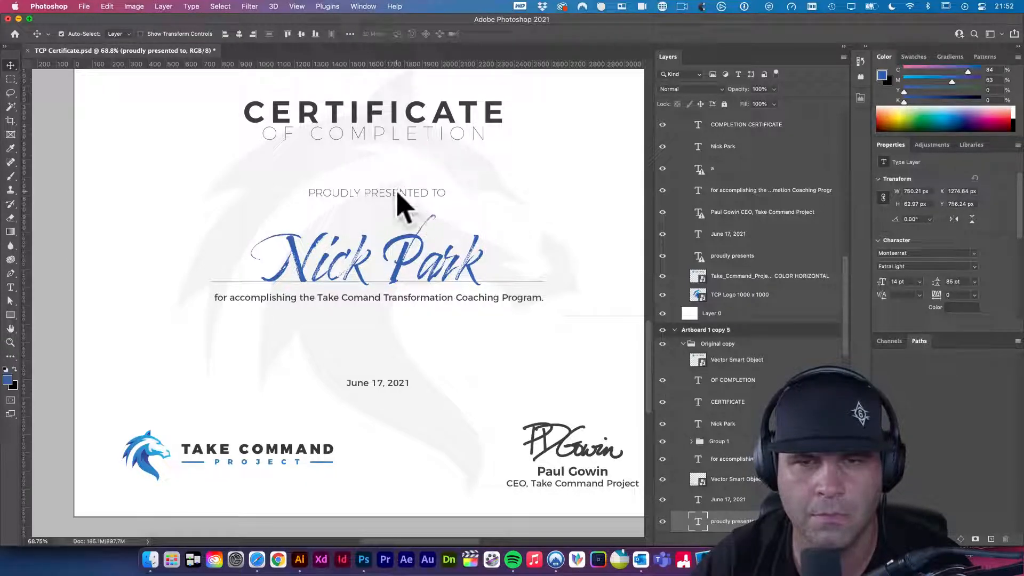
{"action": "key", "text": "shift+Down"}
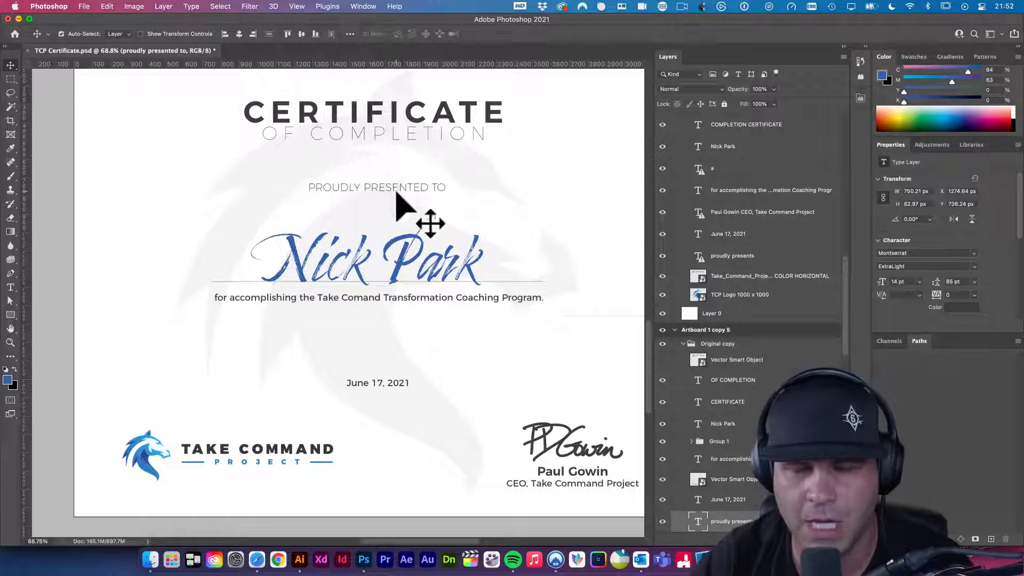
{"action": "key", "text": "super+s"}
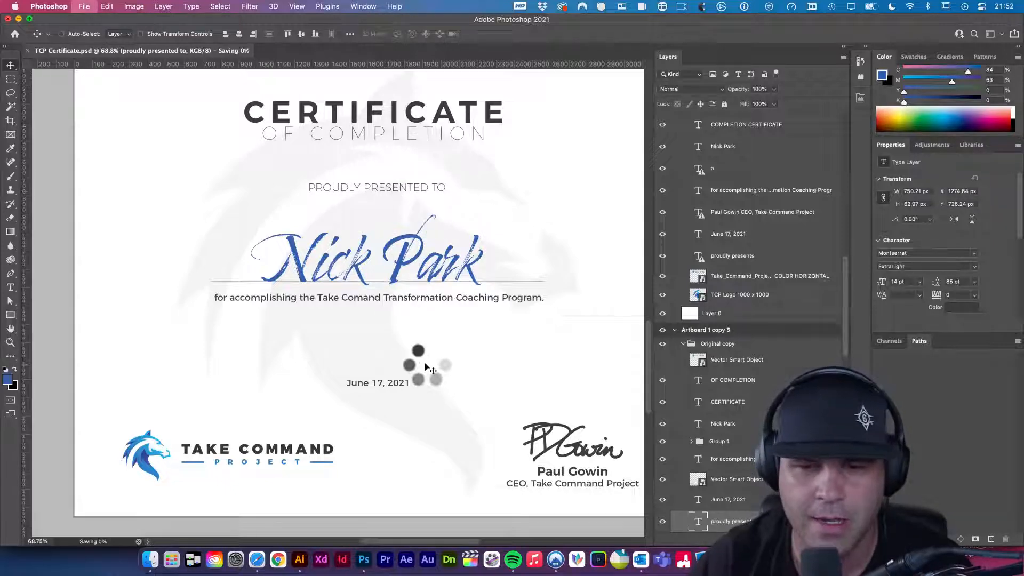
- Try a larger size for the Take Command logo, then revert it with undo
{"action": "left_click_drag", "start_coordinate": [499, 413], "coordinate": [401, 388]}
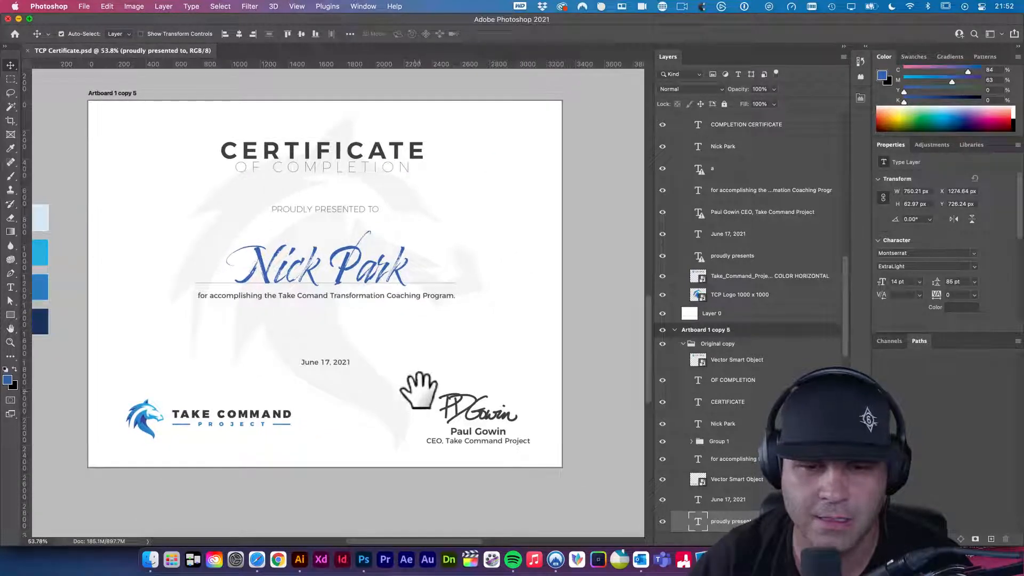
{"action": "left_click", "coordinate": [291, 421]}
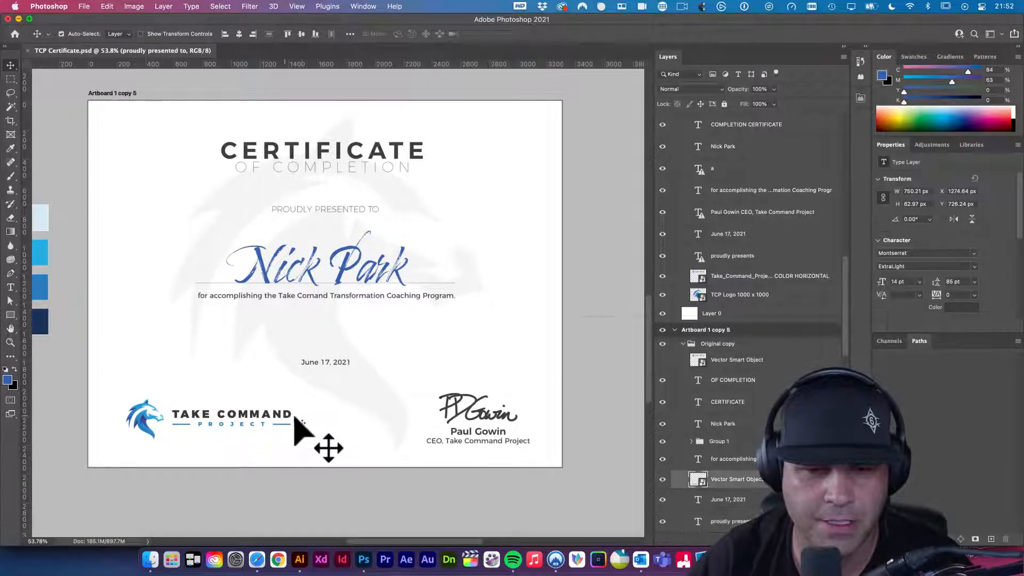
{"action": "key", "text": "super+t"}
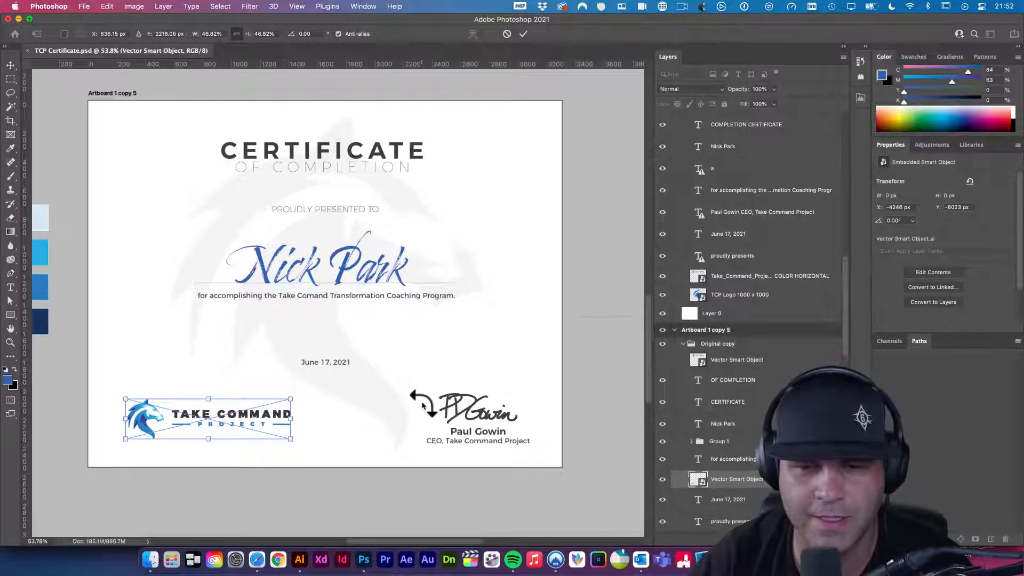
{"action": "left_click_drag", "start_coordinate": [292, 444], "coordinate": [322, 454]}
{"action": "key", "text": "Return"}
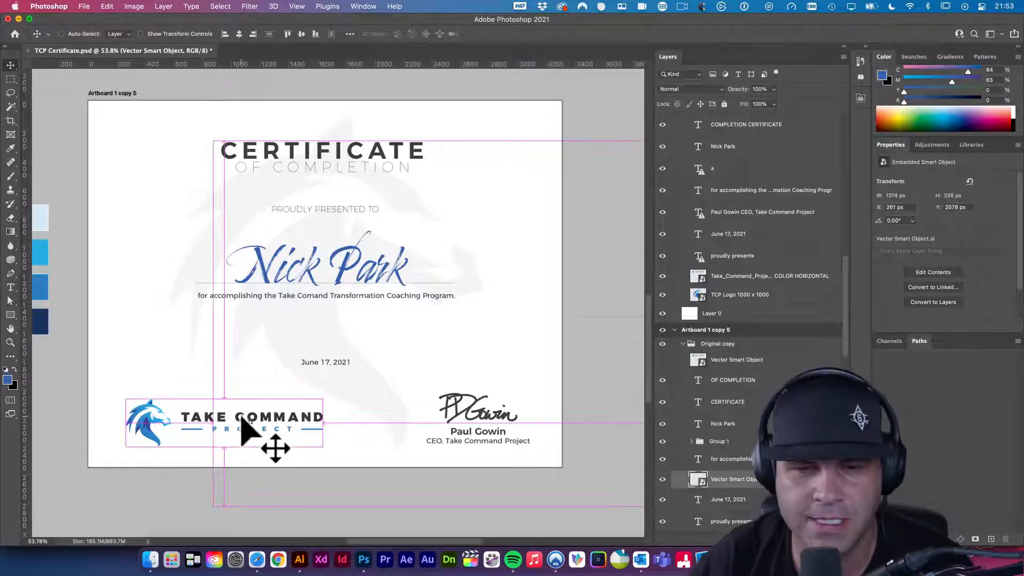
{"action": "key", "text": "super+z"}
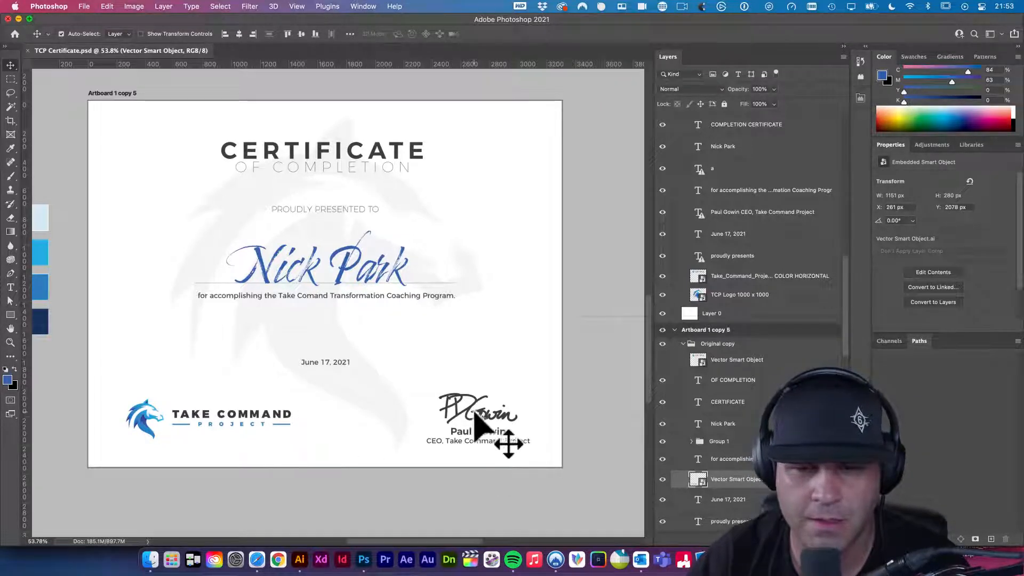
- Group Group 1 with the signature, centre the group horizontally on the artboard, and save
{"action": "left_click", "coordinate": [714, 442]}
{"action": "key", "text": "super+g"}
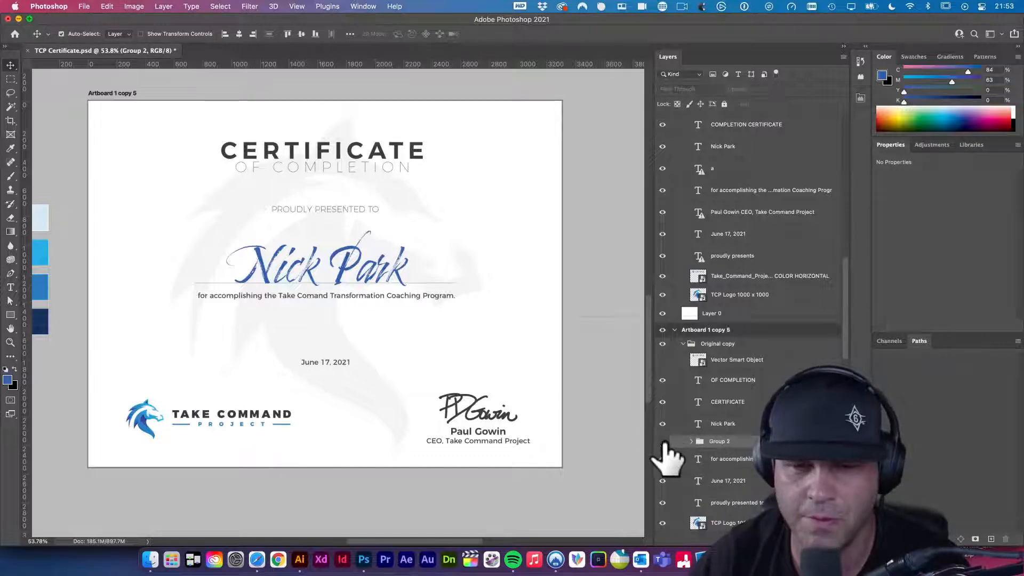
{"action": "left_click", "coordinate": [663, 442]}
{"action": "left_click", "coordinate": [663, 442]}
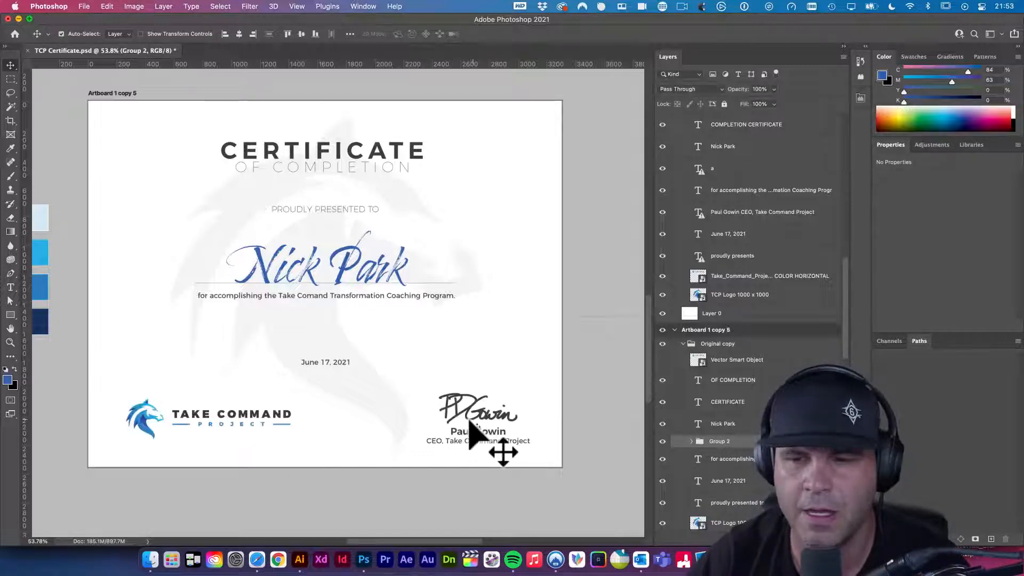
{"action": "key", "text": "super+a"}
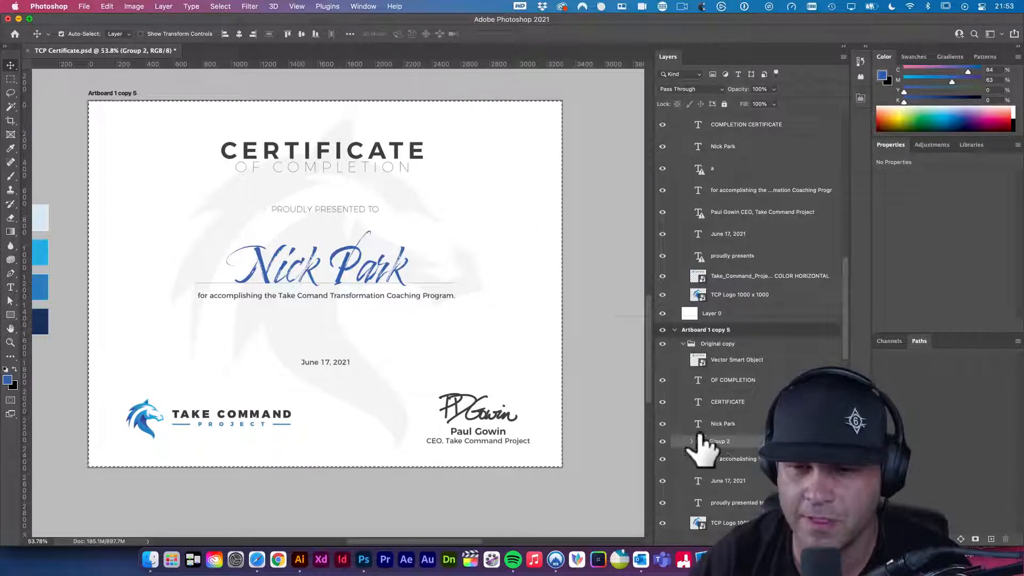
{"action": "left_click", "coordinate": [239, 34]}
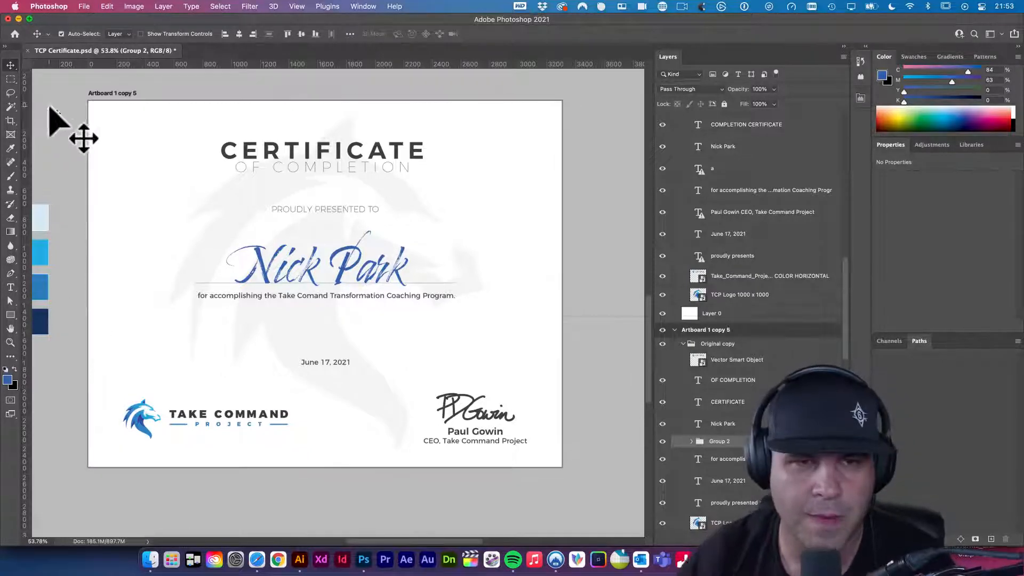
{"action": "key", "text": "super+s"}
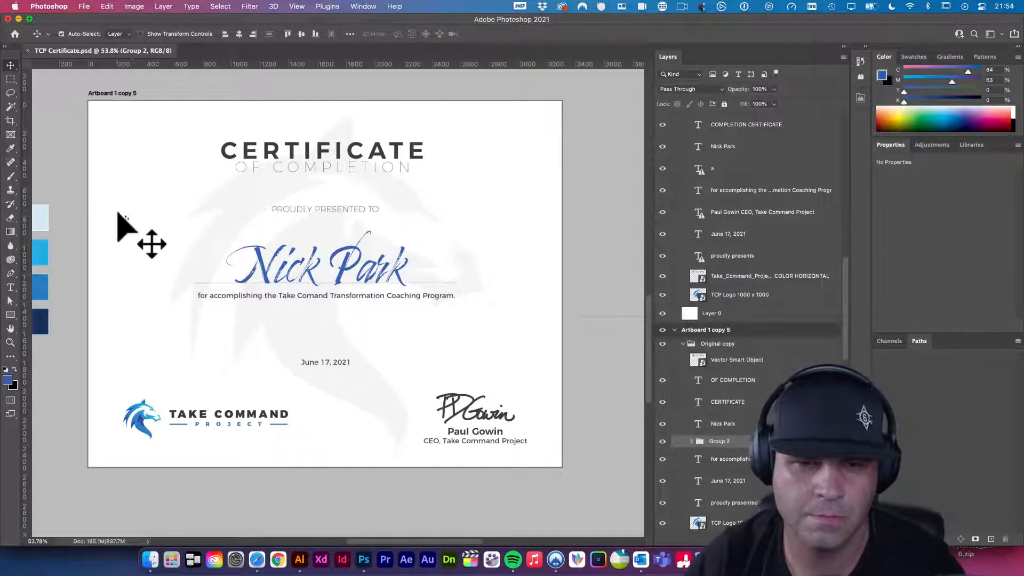
- Group the subtitle, Rectangle 2 rule and recipient name layers as 'name elements'
{"action": "left_click", "coordinate": [238, 297]}
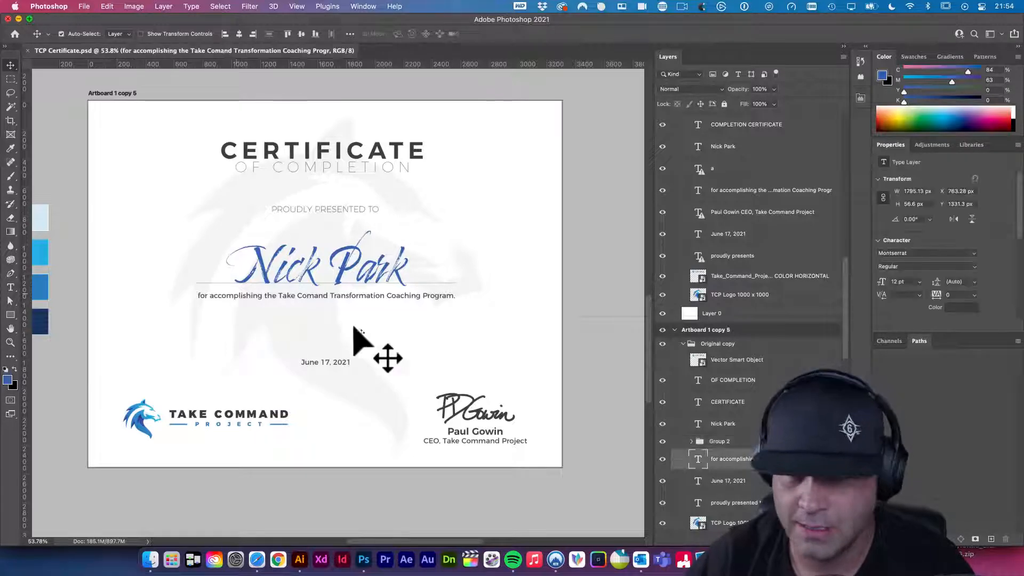
{"action": "scroll", "coordinate": [756, 504], "scroll_direction": "down", "scroll_amount": 5}
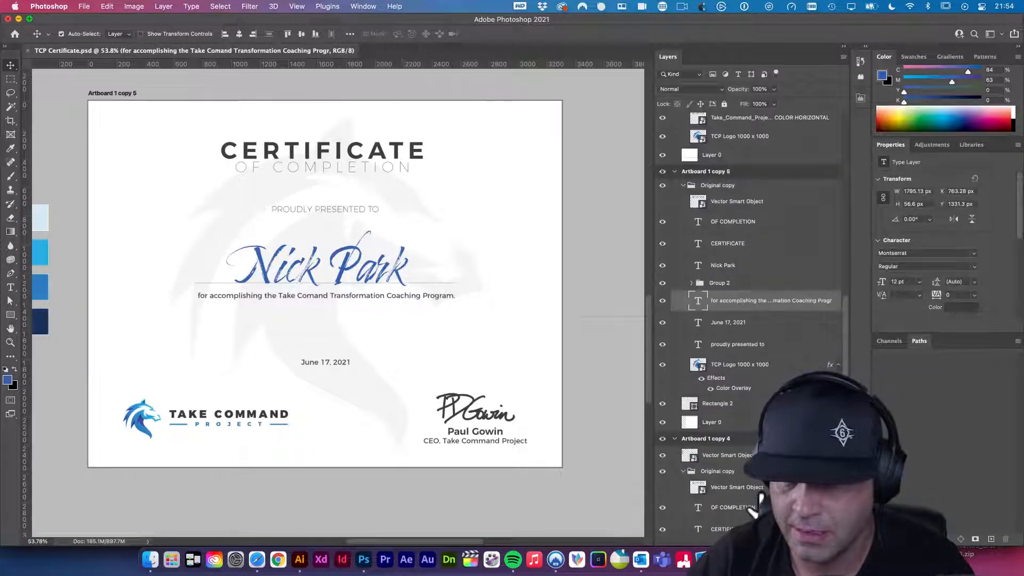
{"action": "left_click", "coordinate": [722, 404]}
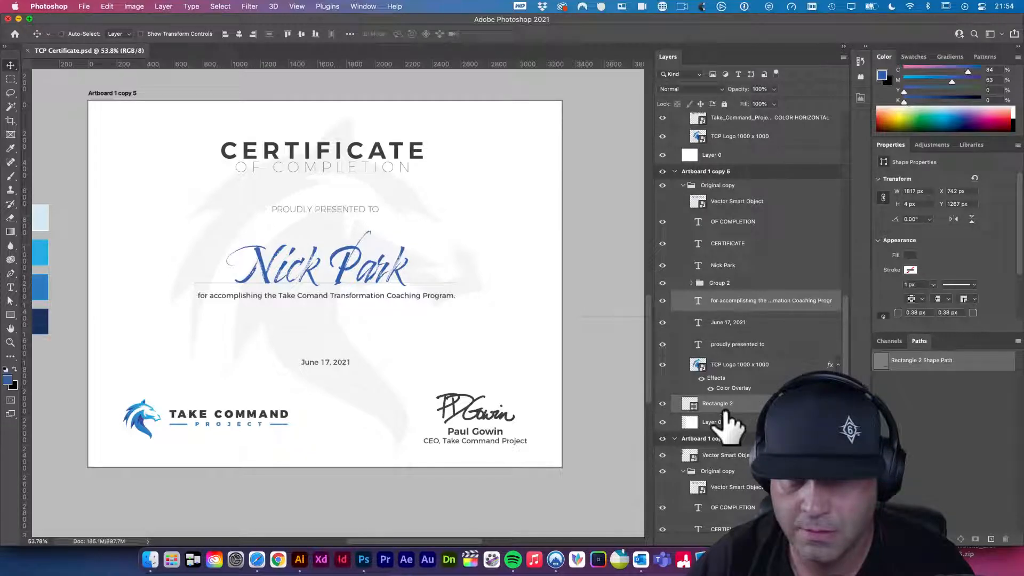
{"action": "left_click", "coordinate": [344, 271], "text": "shift+super"}
{"action": "key", "text": "super+g"}
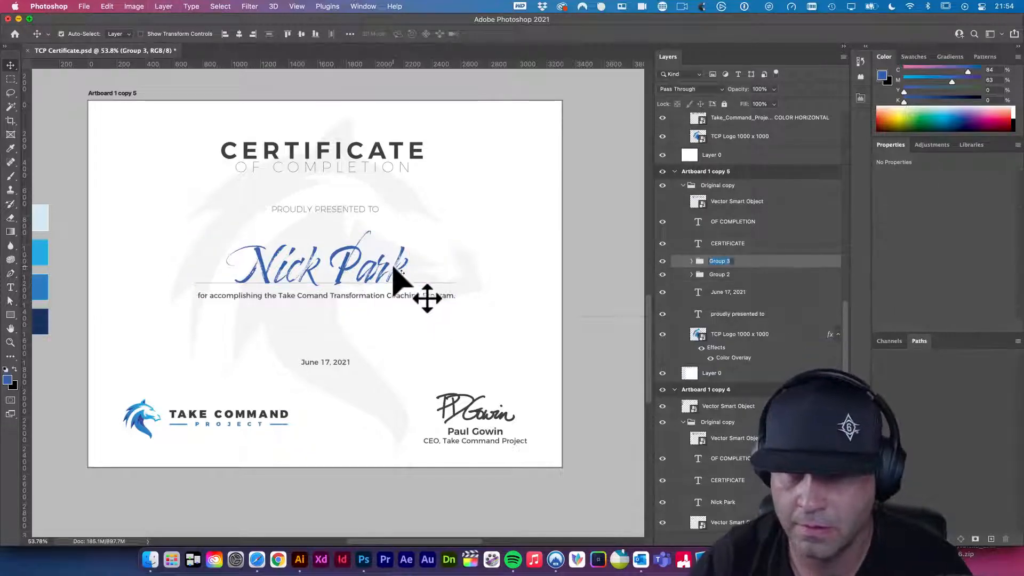
{"action": "type", "text": "name elements"}
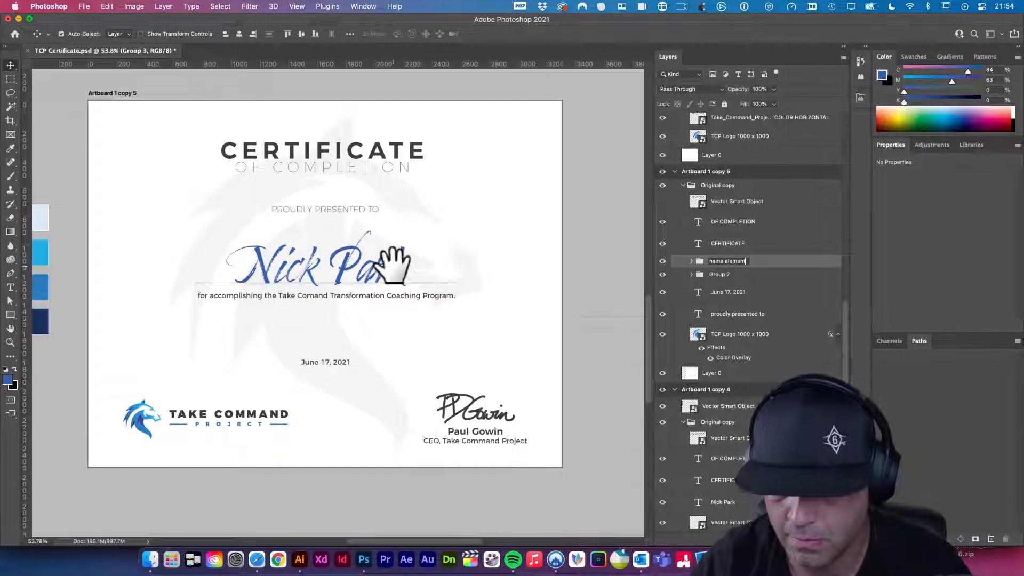
{"action": "key", "text": "Return"}
- Nudge the name elements group lower, just above the date, and save
{"action": "key", "text": "shift+Down"}
{"action": "key", "text": "shift+Down"}
{"action": "key", "text": "shift+Down"}
{"action": "key", "text": "shift+Down"}
{"action": "key", "text": "shift+Down"}
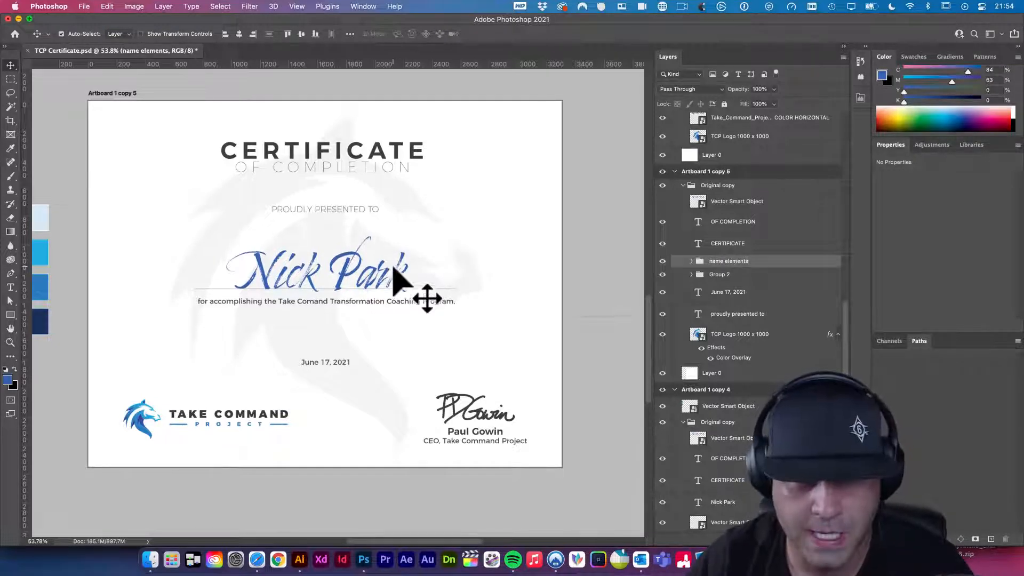
{"action": "key", "text": "shift+Down"}
{"action": "key", "text": "shift+Down"}
{"action": "key", "text": "shift+Down"}
{"action": "key", "text": "shift+Down"}
{"action": "key", "text": "shift+Down"}
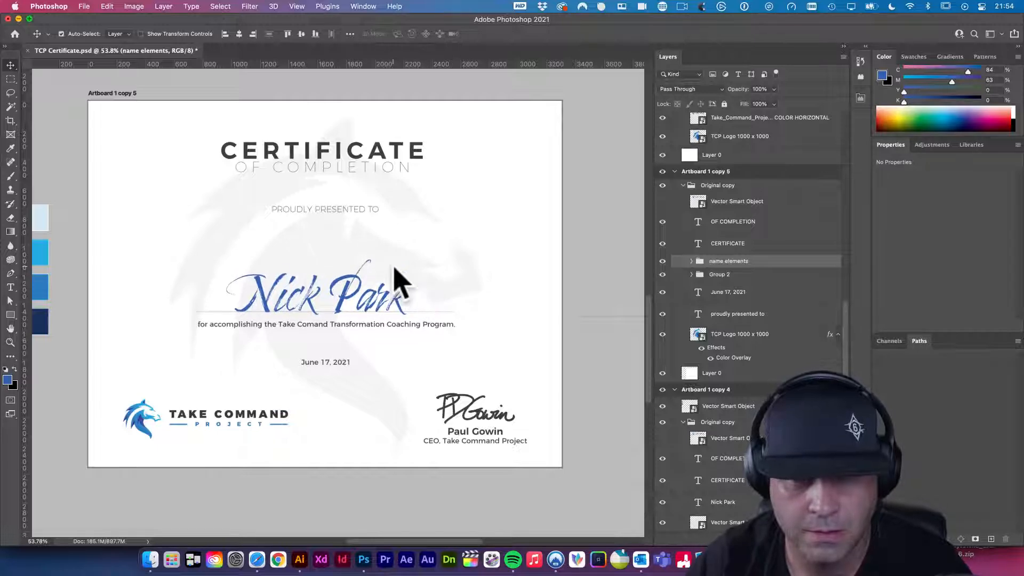
{"action": "key", "text": "shift+Down"}
{"action": "key", "text": "shift+Down"}
{"action": "key", "text": "shift+Down"}
{"action": "key", "text": "shift+Down"}
{"action": "key", "text": "shift+Down"}
{"action": "key", "text": "shift+Down"}
{"action": "key", "text": "shift+Down"}
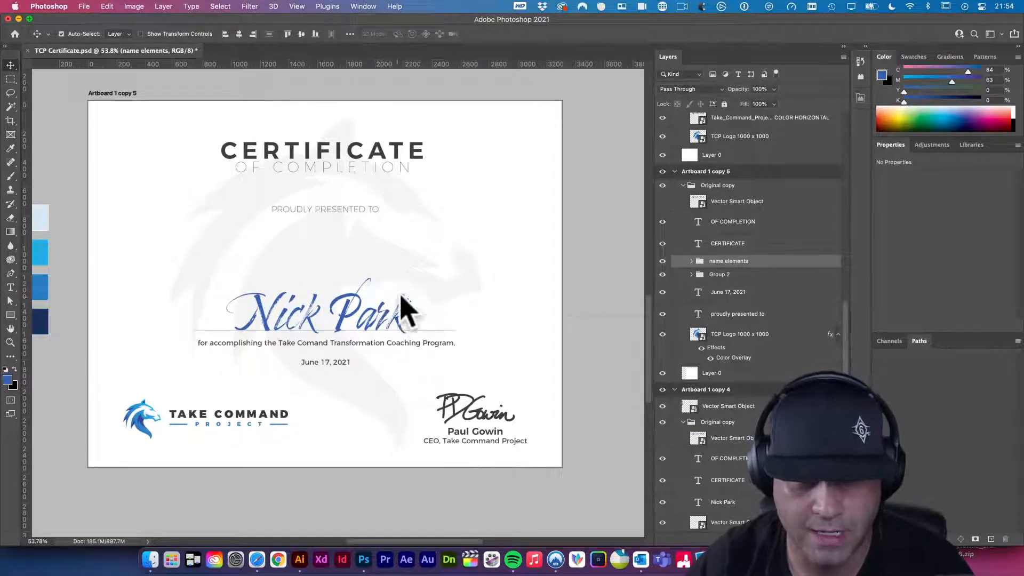
{"action": "key", "text": "shift+Up"}
{"action": "key", "text": "shift+Up"}
{"action": "key", "text": "shift+Up"}
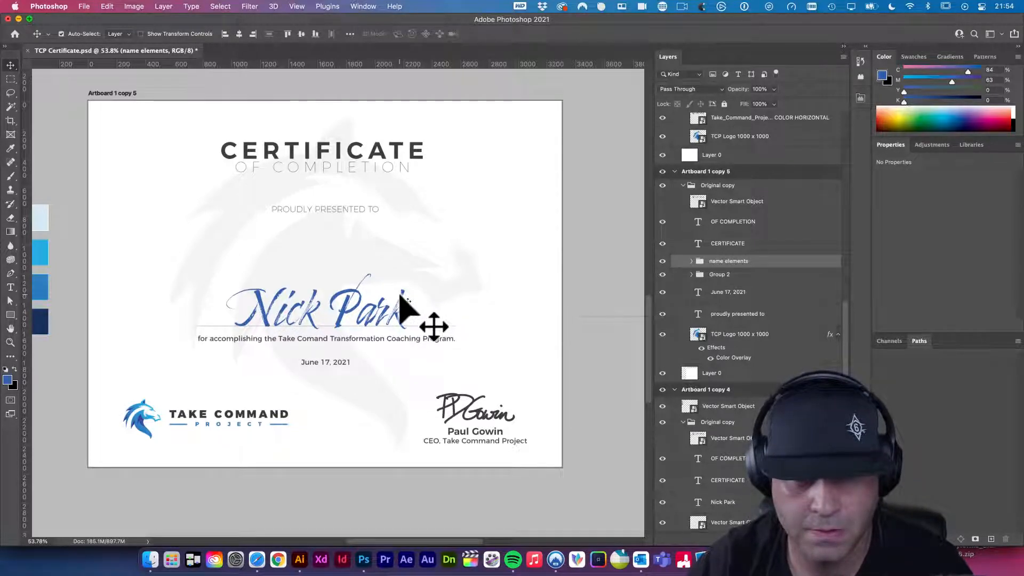
{"action": "key", "text": "shift+Down"}
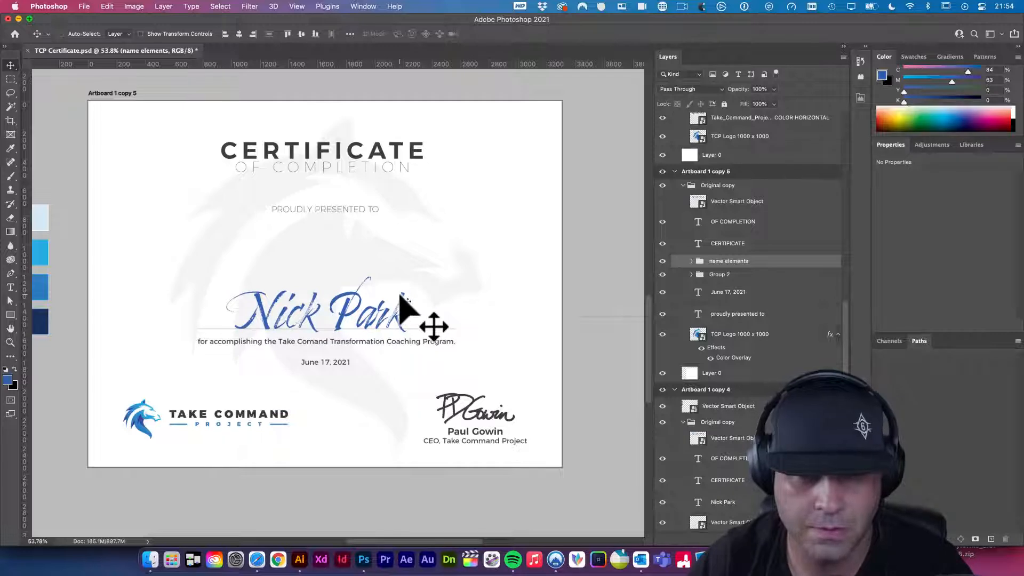
{"action": "key", "text": "super+s"}
- Bring the date layer to the top of its group with Cmd+Shift+]
{"action": "key", "text": "t"}
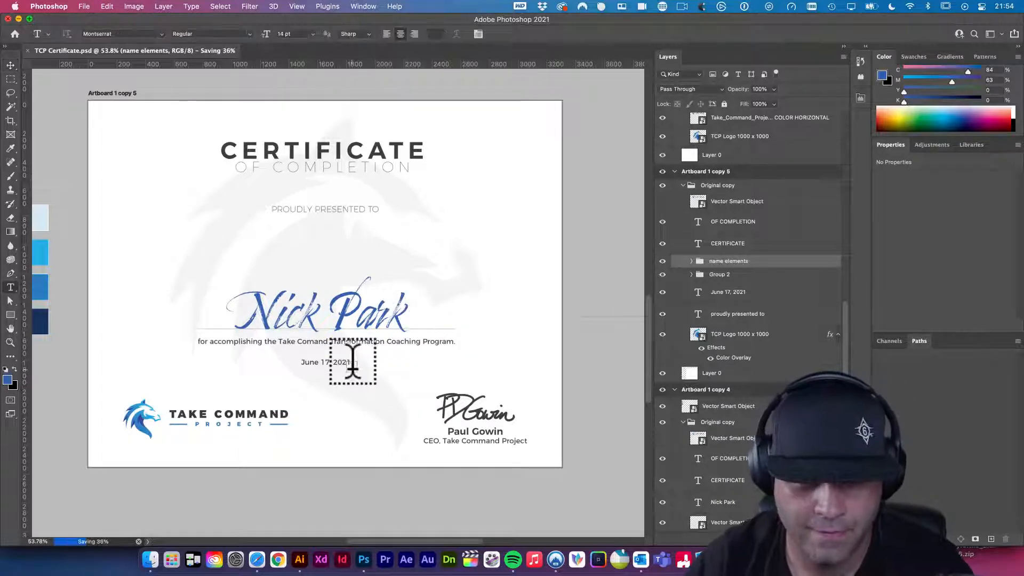
{"action": "left_click", "coordinate": [357, 358]}
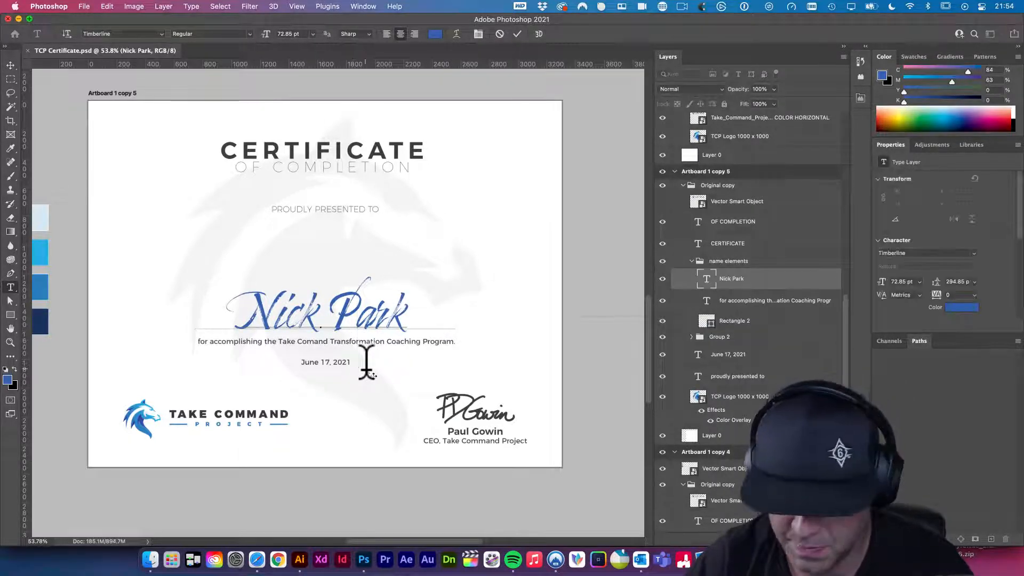
{"action": "key", "text": "super+Return"}
{"action": "key", "text": "v"}
{"action": "left_click_drag", "start_coordinate": [341, 360], "coordinate": [442, 406]}
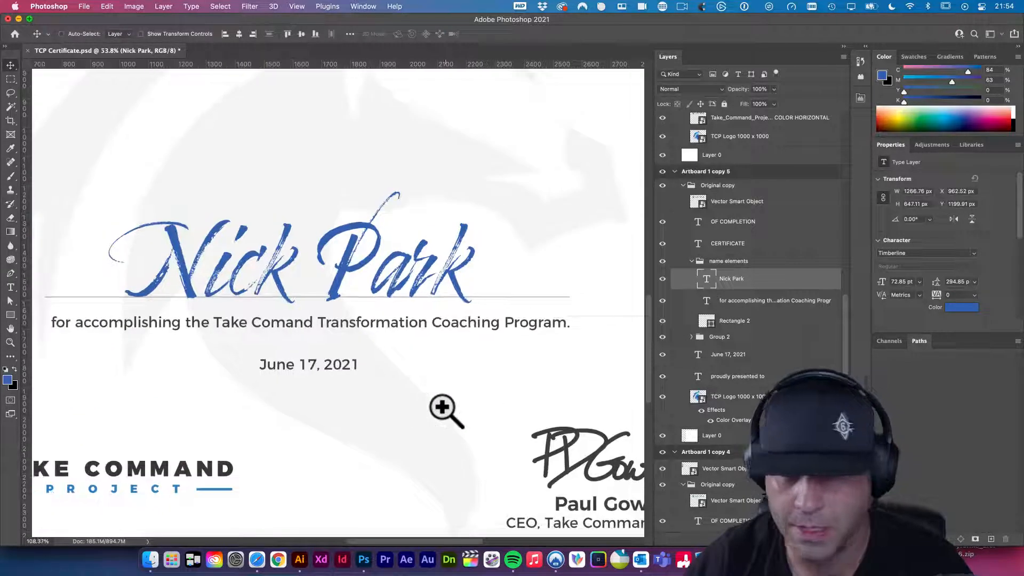
{"action": "left_click", "coordinate": [311, 372]}
{"action": "key", "text": "super+shift+bracketright"}
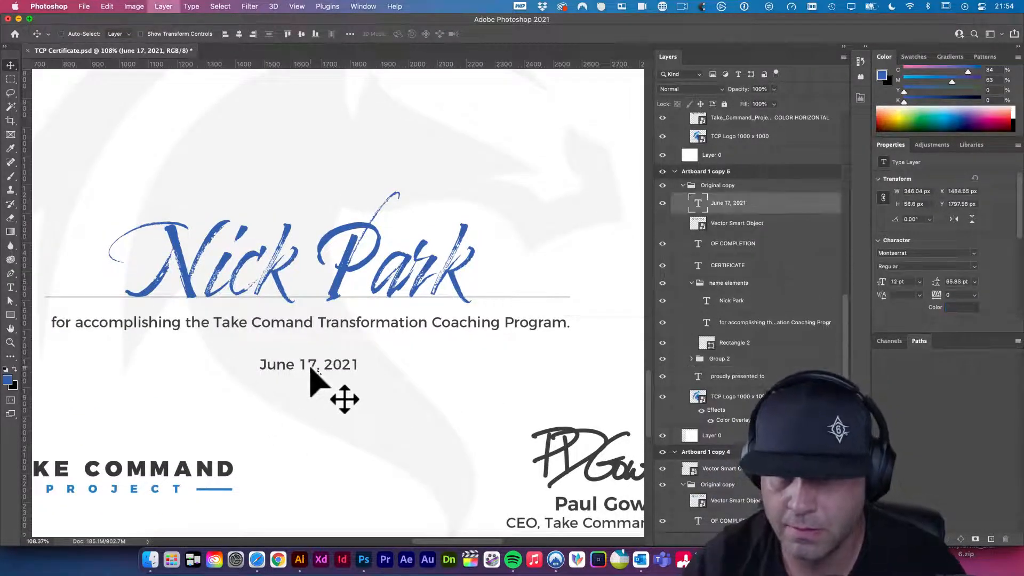
- Add dashes around the date text and save
{"action": "key", "text": "t"}
{"action": "left_click", "coordinate": [359, 360]}
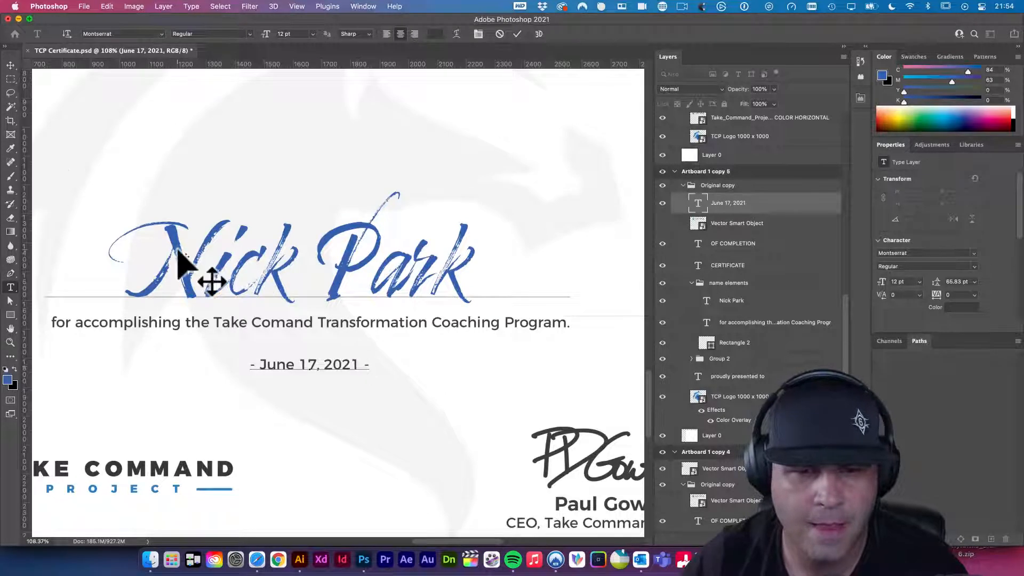
{"action": "left_click", "coordinate": [11, 65]}
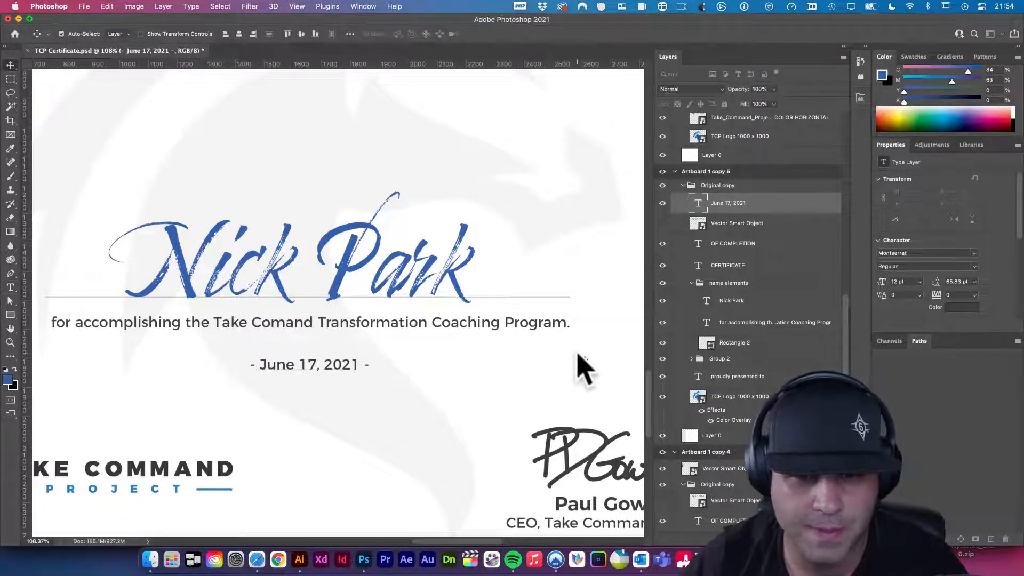
{"action": "key", "text": "super+s"}
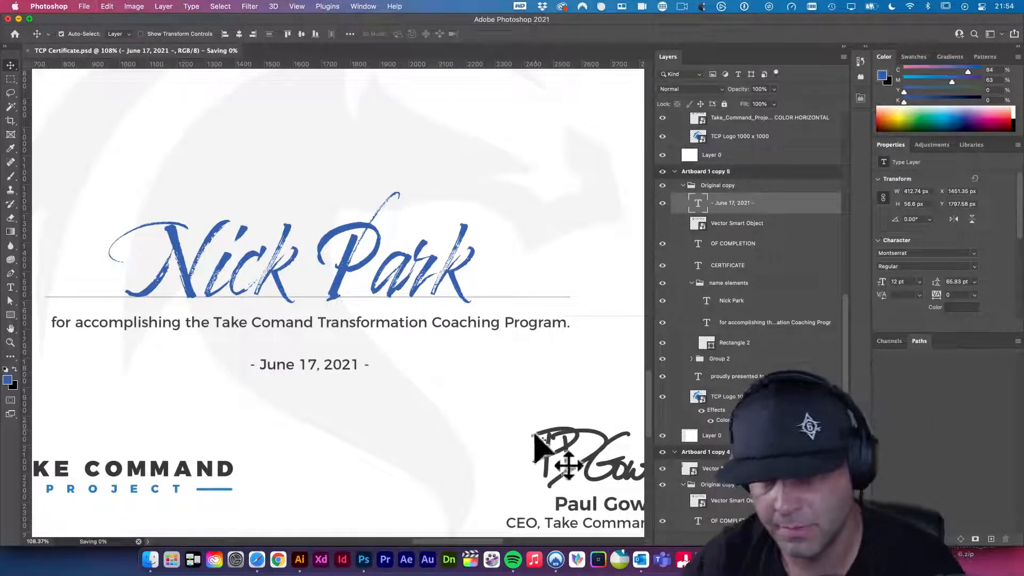
- Delete the dashes so the date reads plain 'June 17, 2021', then save
{"action": "left_click_drag", "start_coordinate": [469, 408], "coordinate": [498, 432]}
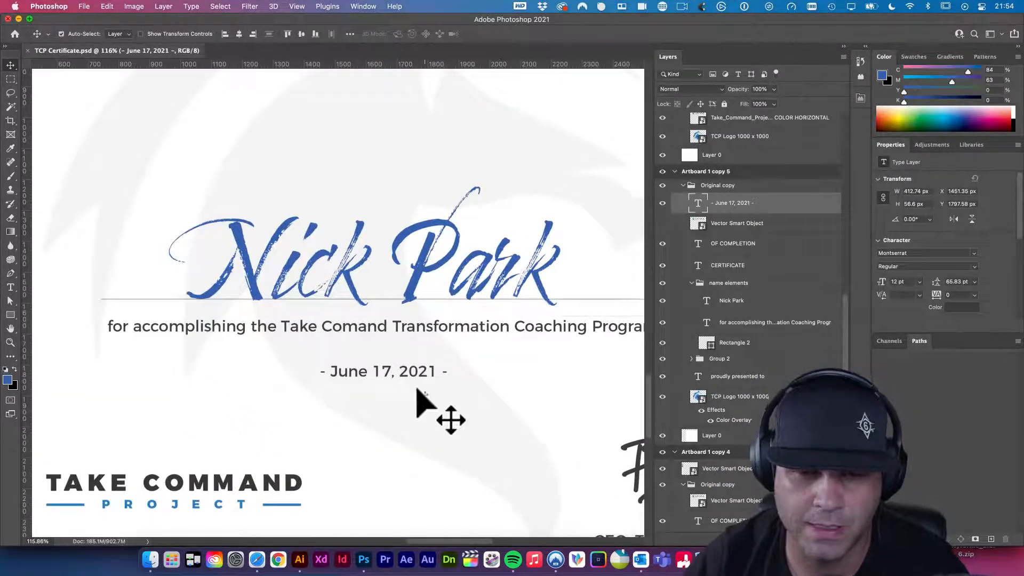
{"action": "key", "text": "t"}
{"action": "left_click_drag", "start_coordinate": [436, 376], "coordinate": [455, 376]}
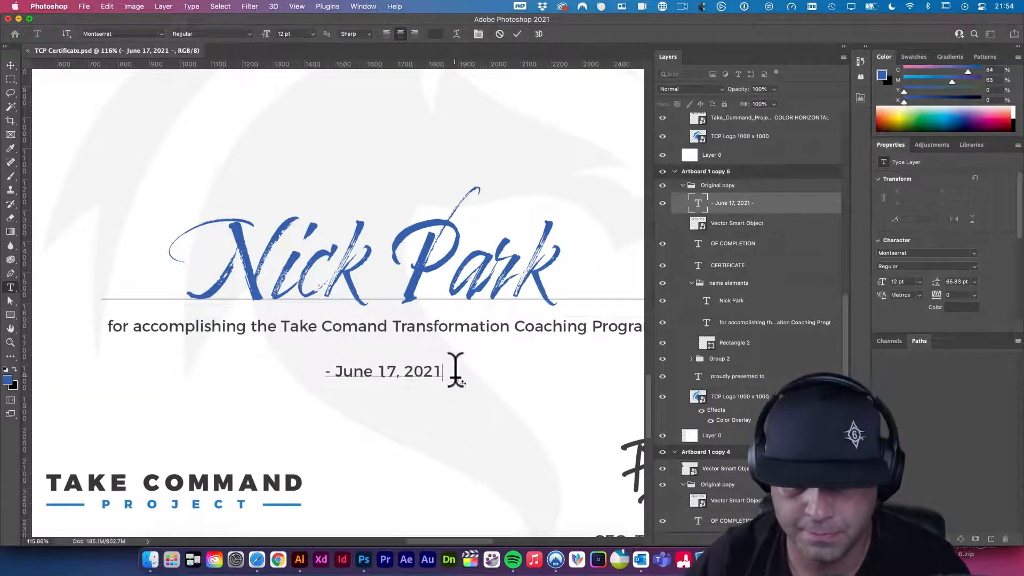
{"action": "left_click_drag", "start_coordinate": [330, 371], "coordinate": [293, 359]}
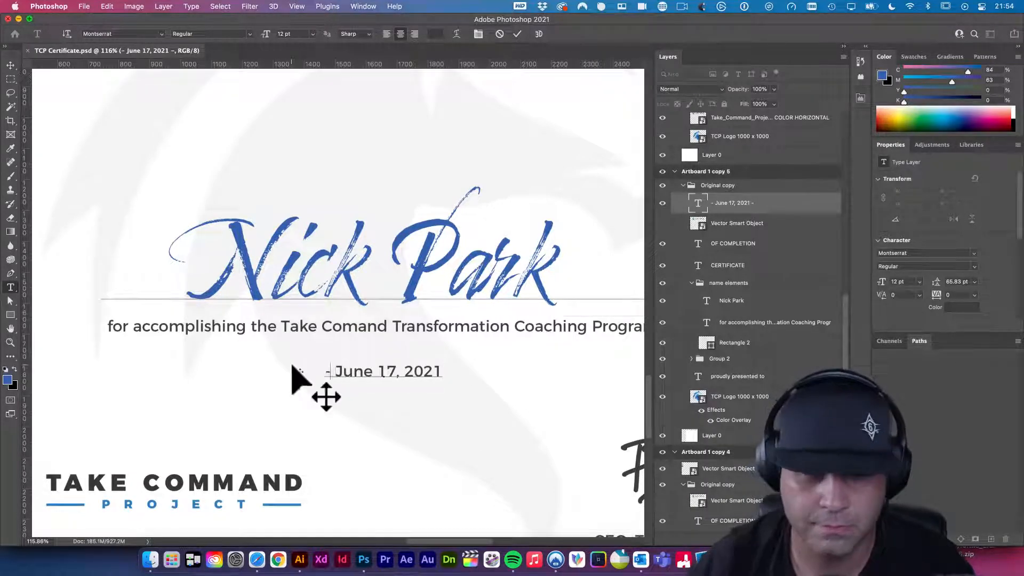
{"action": "key", "text": "BackSpace"}
{"action": "left_click", "coordinate": [10, 65]}
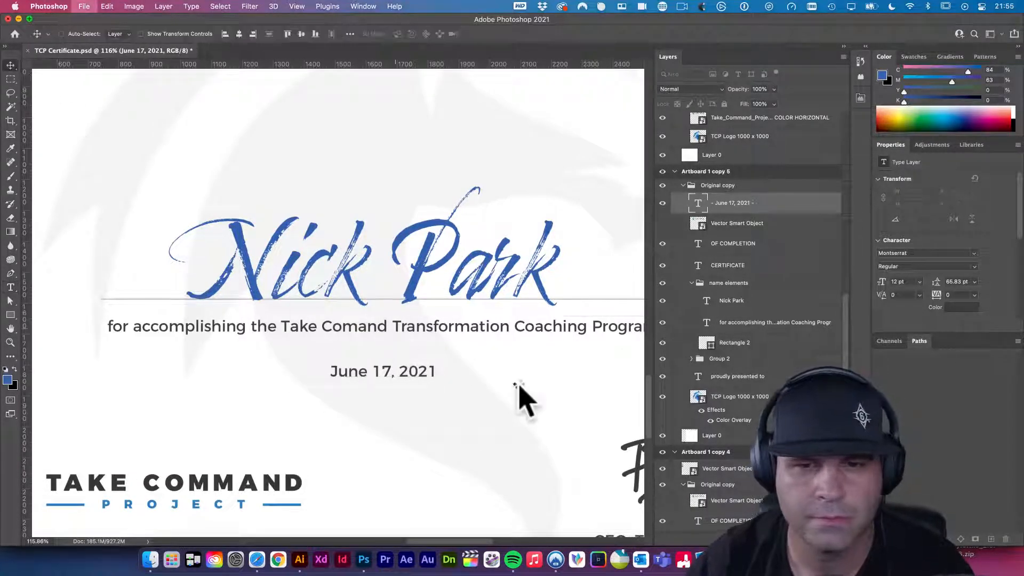
{"action": "key", "text": "super+s"}
{"action": "left_click_drag", "start_coordinate": [571, 379], "coordinate": [450, 361]}
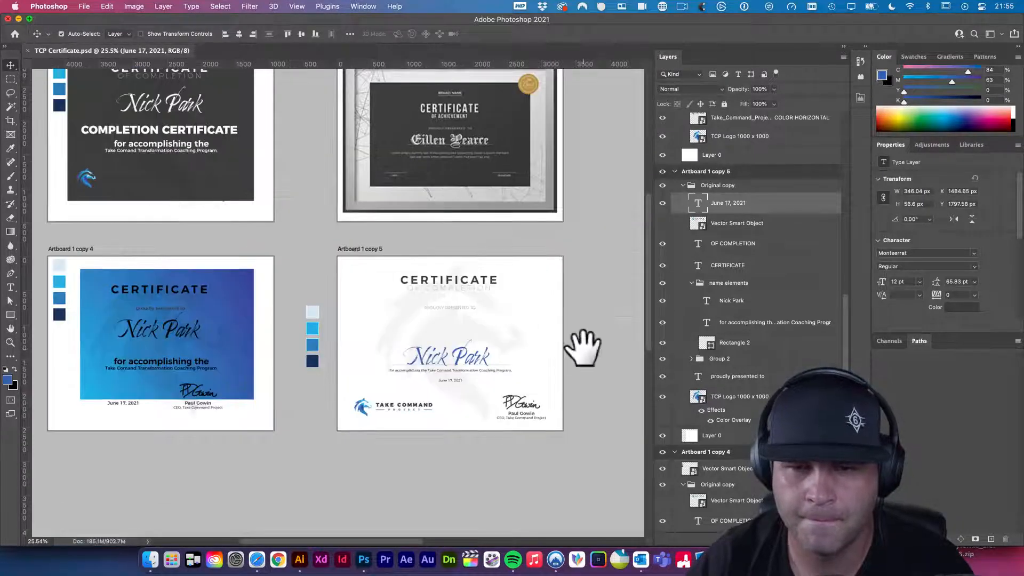
{"action": "left_click", "coordinate": [585, 353]}
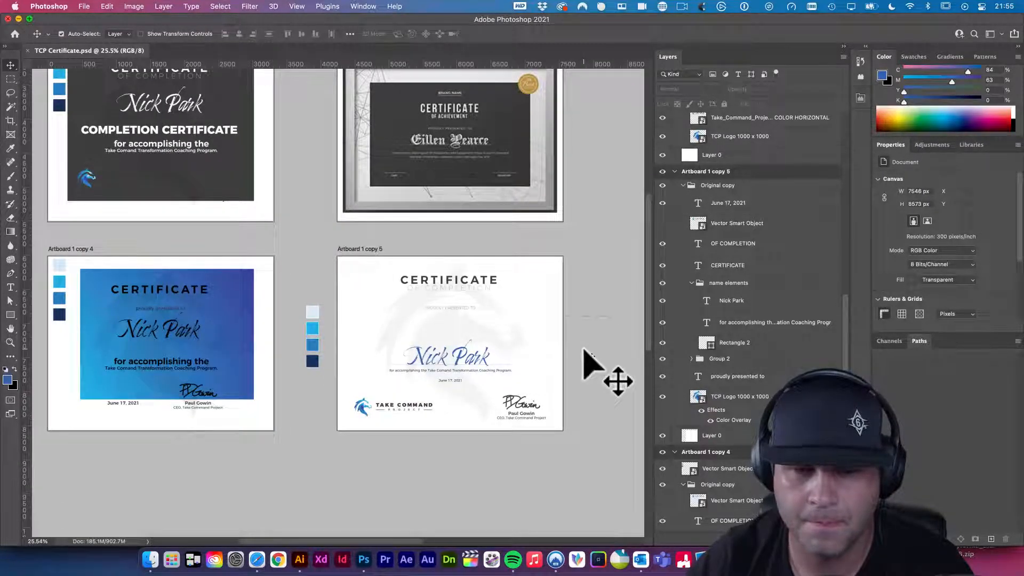
{"action": "key", "text": "super+space"}
{"action": "left_click_drag", "start_coordinate": [457, 286], "coordinate": [472, 306]}
{"action": "left_click", "coordinate": [523, 323]}
{"action": "left_click_drag", "start_coordinate": [594, 375], "coordinate": [518, 340]}
{"action": "scroll", "coordinate": [523, 344], "scroll_direction": "down", "scroll_amount": 3}
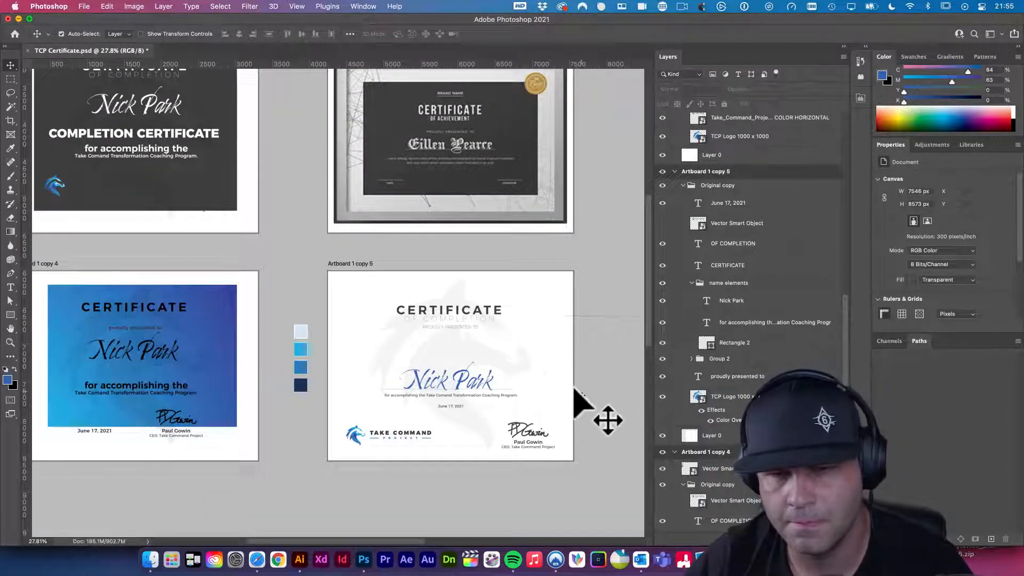
{"action": "scroll", "coordinate": [519, 359], "scroll_direction": "up", "scroll_amount": 3}
{"action": "scroll", "coordinate": [460, 308], "scroll_direction": "up", "scroll_amount": 3}
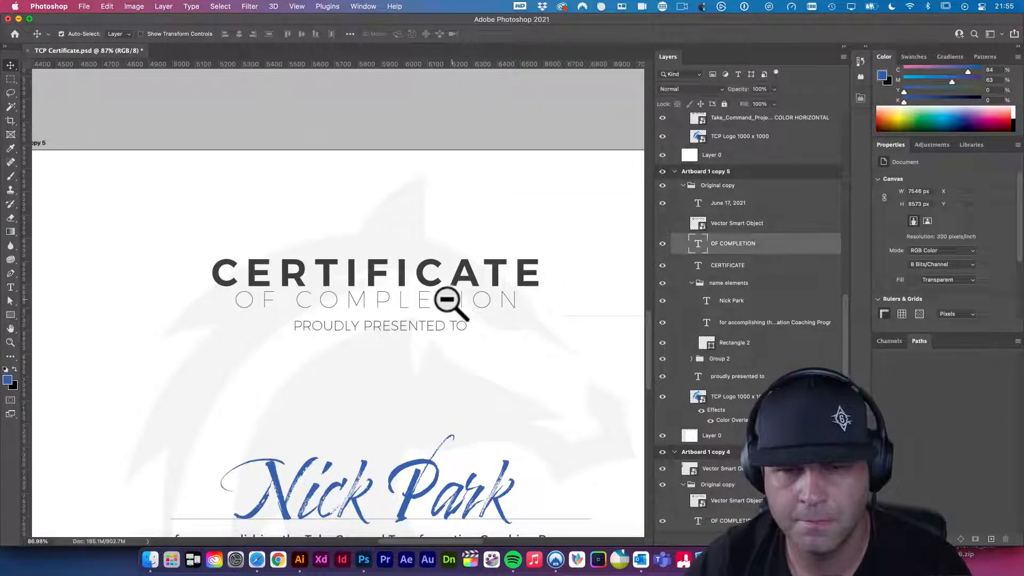
- Switch the OF COMPLETION line to the ExtraLight font weight and save
{"action": "double_click", "coordinate": [454, 302]}
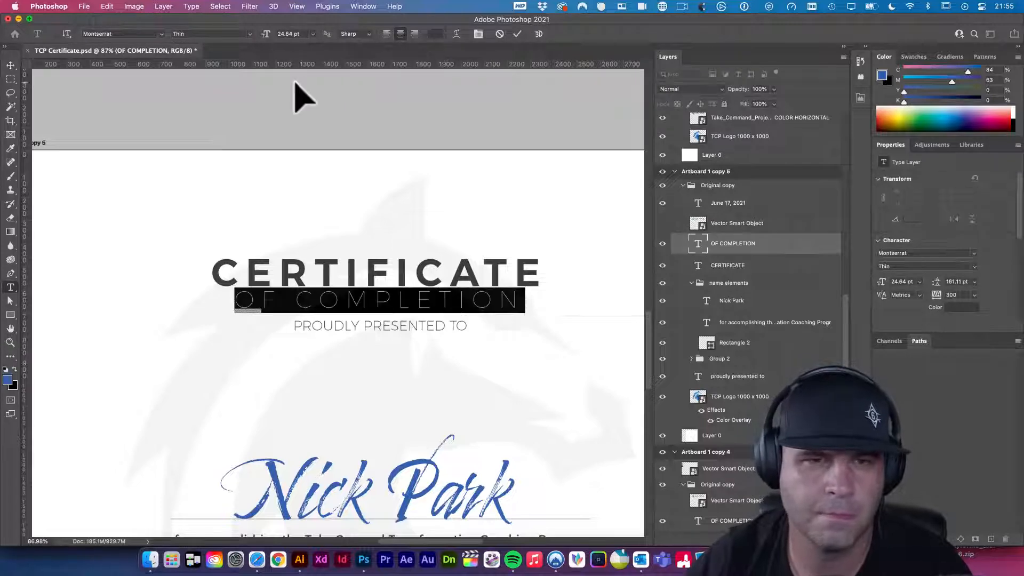
{"action": "left_click", "coordinate": [255, 34]}
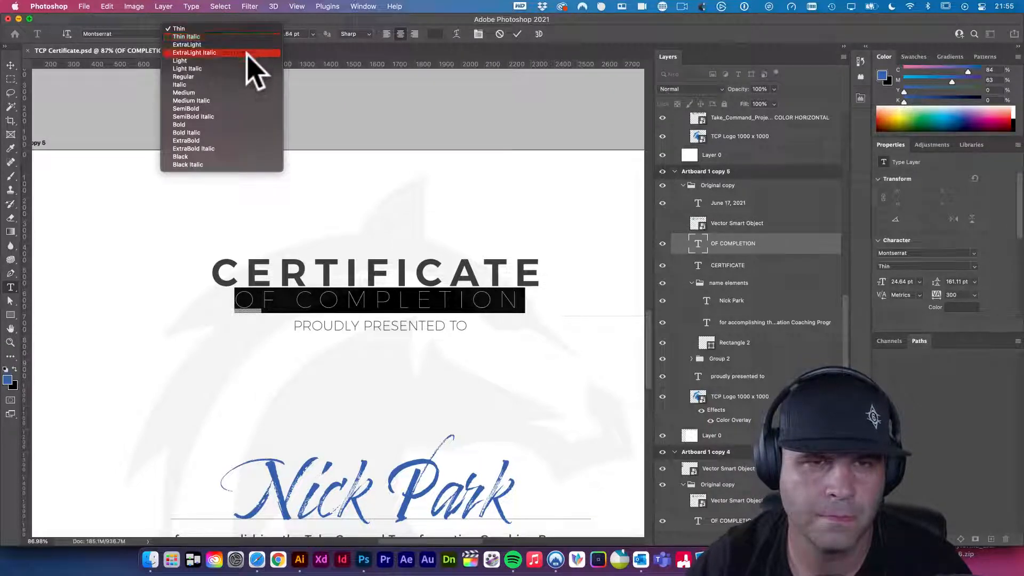
{"action": "left_click", "coordinate": [247, 44]}
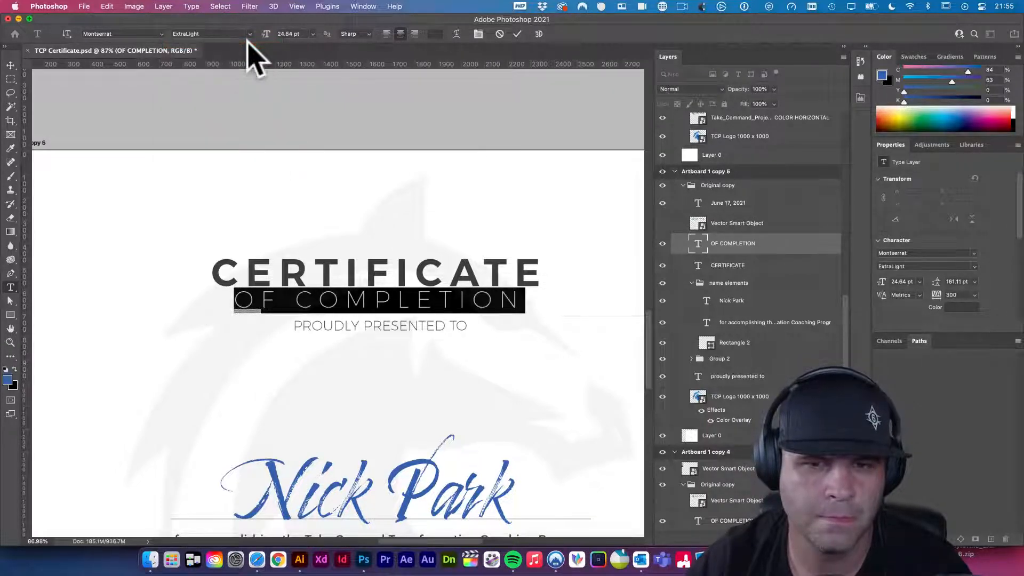
{"action": "left_click", "coordinate": [10, 64]}
{"action": "key", "text": "super+s"}
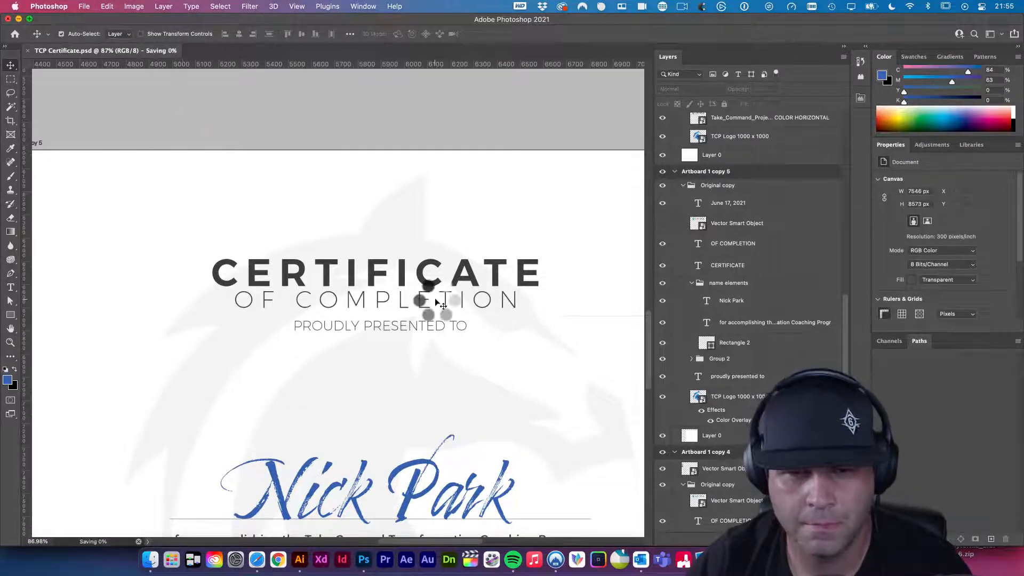
- Tighten the OF COMPLETION letter spacing from 300 to 200
{"action": "key", "text": "t"}
{"action": "triple_click", "coordinate": [437, 296]}
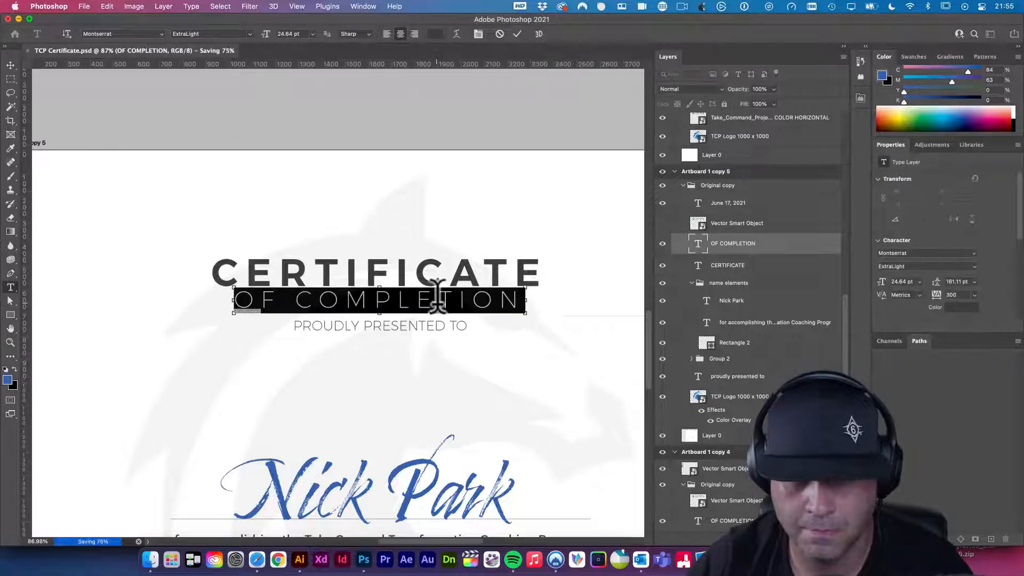
{"action": "key", "text": "alt+Left"}
{"action": "key", "text": "alt+Left"}
{"action": "key", "text": "alt+Left"}
{"action": "key", "text": "alt+Left"}
{"action": "key", "text": "alt+Left"}
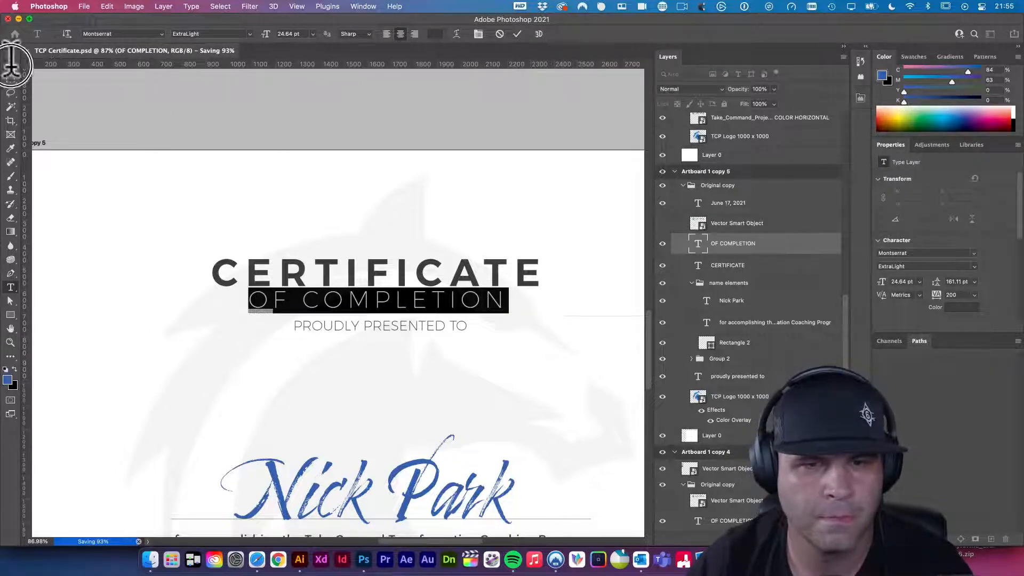
{"action": "left_click", "coordinate": [10, 65]}
{"action": "left_click", "coordinate": [458, 311]}
{"action": "scroll", "coordinate": [458, 314], "scroll_direction": "right", "scroll_amount": 1}
{"action": "scroll", "coordinate": [457, 314], "scroll_direction": "down", "scroll_amount": 1}
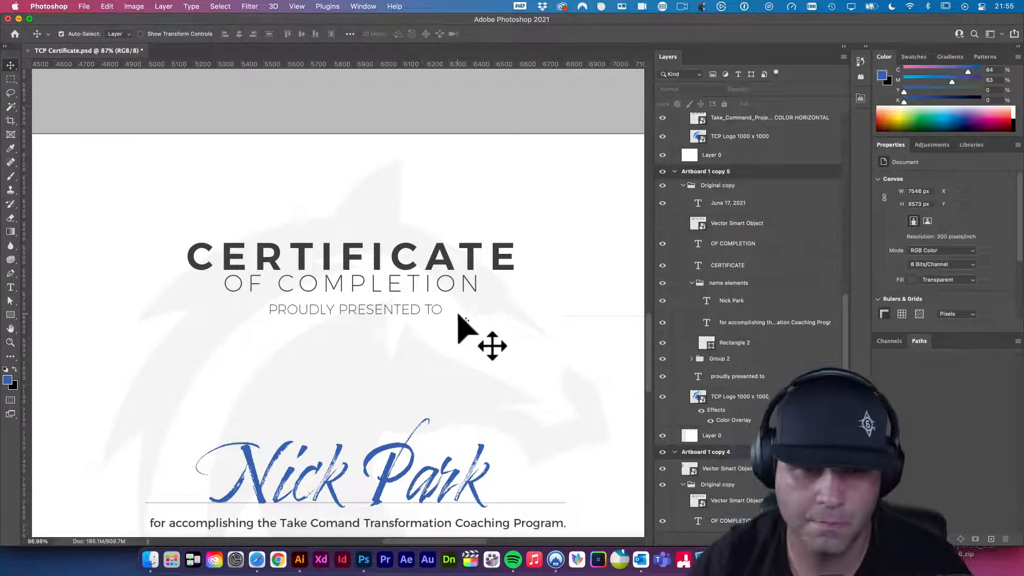
- Drop PROUDLY PRESENTED TO nearer the name, raise CERTIFICATE and OF COMPLETION to Y 423.36 px, and save
{"action": "left_click_drag", "start_coordinate": [417, 313], "coordinate": [417, 384]}
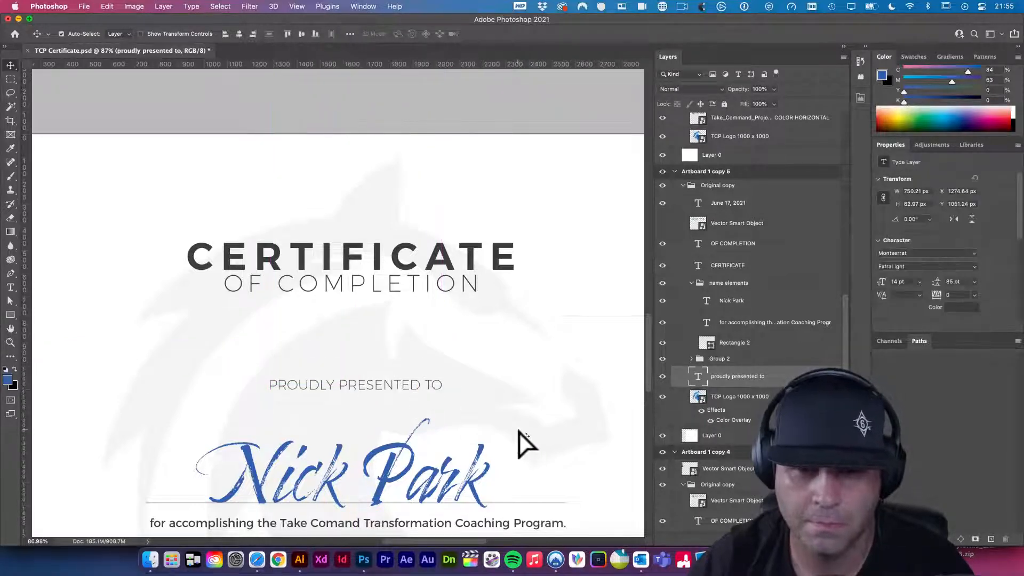
{"action": "left_click_drag", "start_coordinate": [501, 417], "coordinate": [446, 283]}
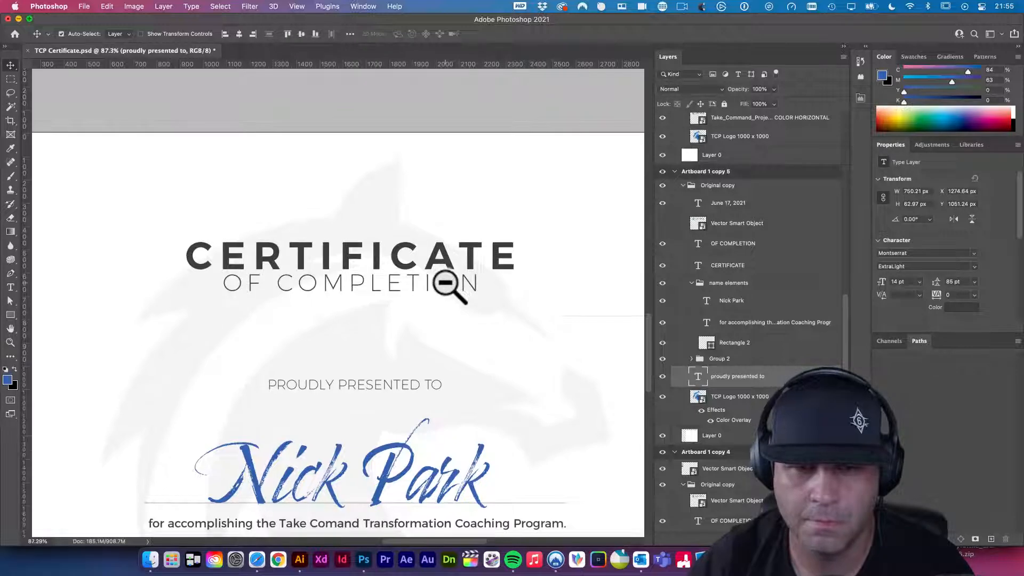
{"action": "left_click", "coordinate": [399, 263]}
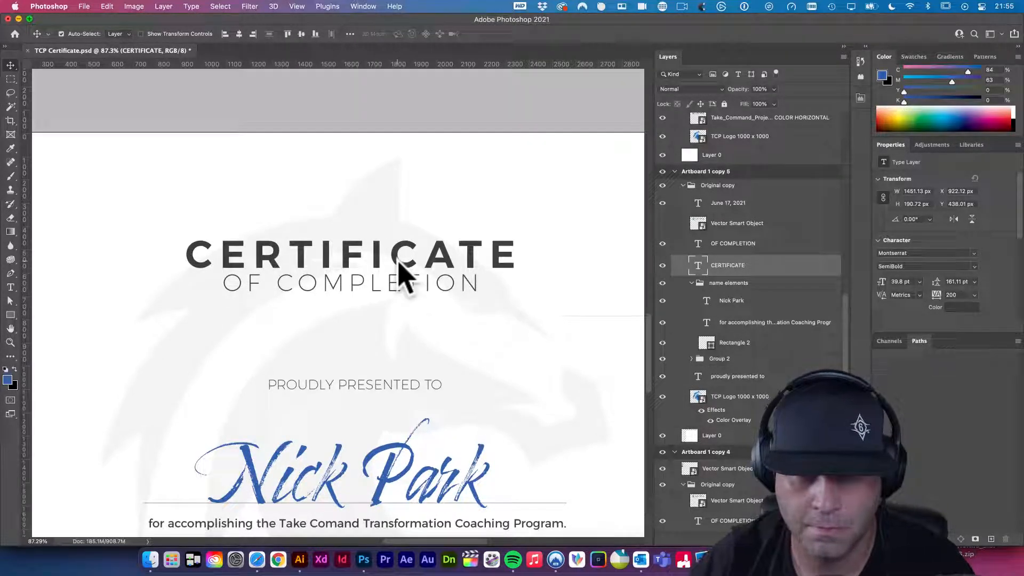
{"action": "left_click", "coordinate": [391, 282], "text": "shift"}
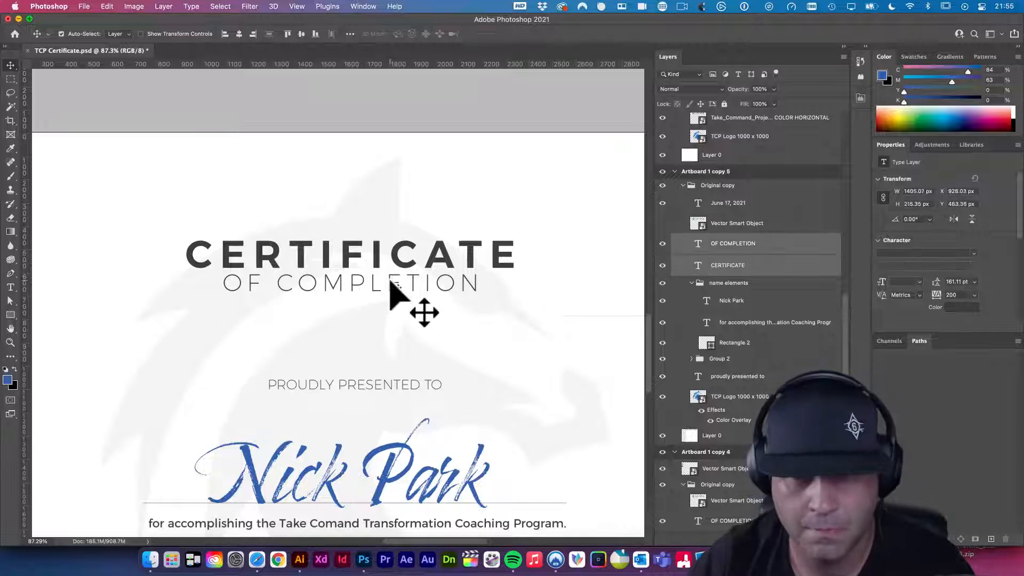
{"action": "key", "text": "shift+Up"}
{"action": "key", "text": "shift+Up"}
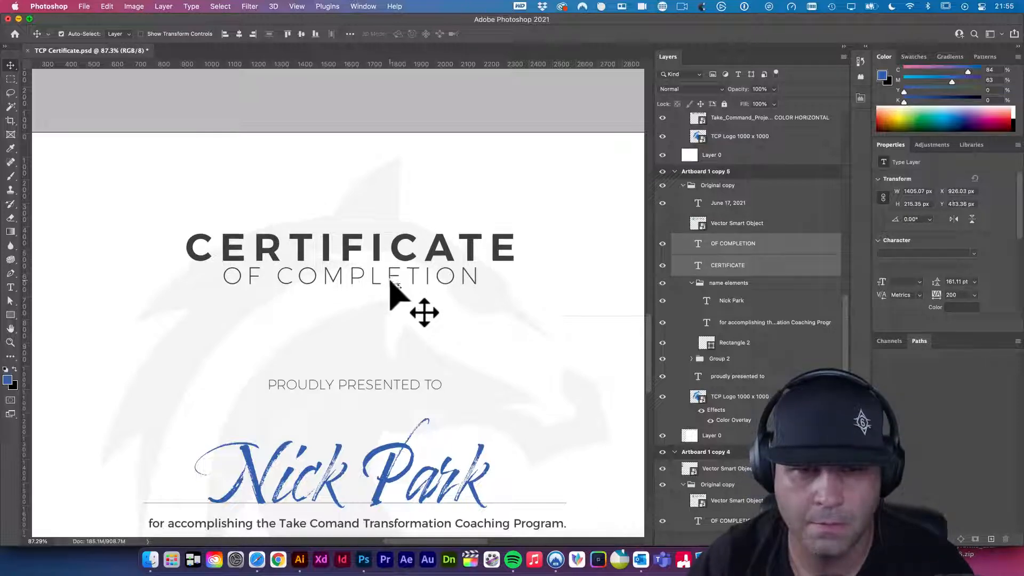
{"action": "key", "text": "super+s"}
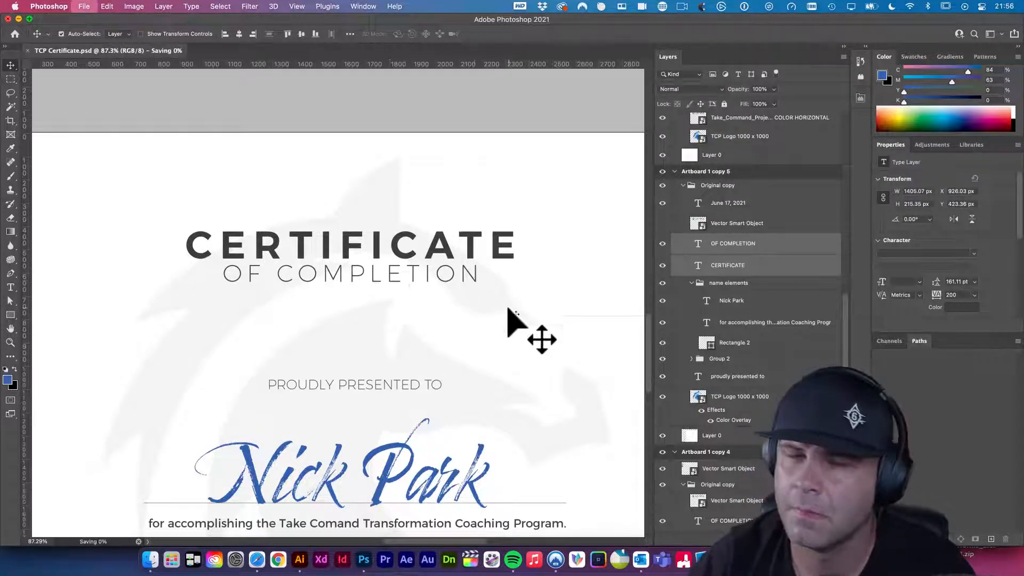
- Zoom out to compare the artboards, zoom back in on the certificate text, and save
{"action": "key", "text": "super+minus"}
{"action": "left_click", "coordinate": [504, 328], "text": "alt"}
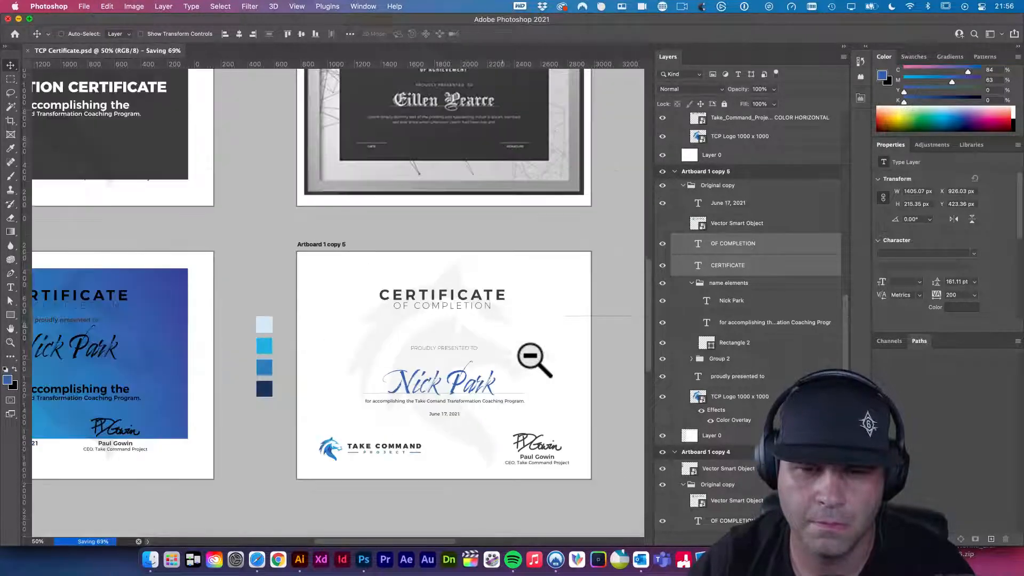
{"action": "mouse_move", "coordinate": [464, 360]}
{"action": "left_mouse_down"}
{"action": "mouse_move", "coordinate": [521, 395]}
{"action": "mouse_move", "coordinate": [467, 339]}
{"action": "mouse_move", "coordinate": [469, 355]}
{"action": "left_mouse_up"}
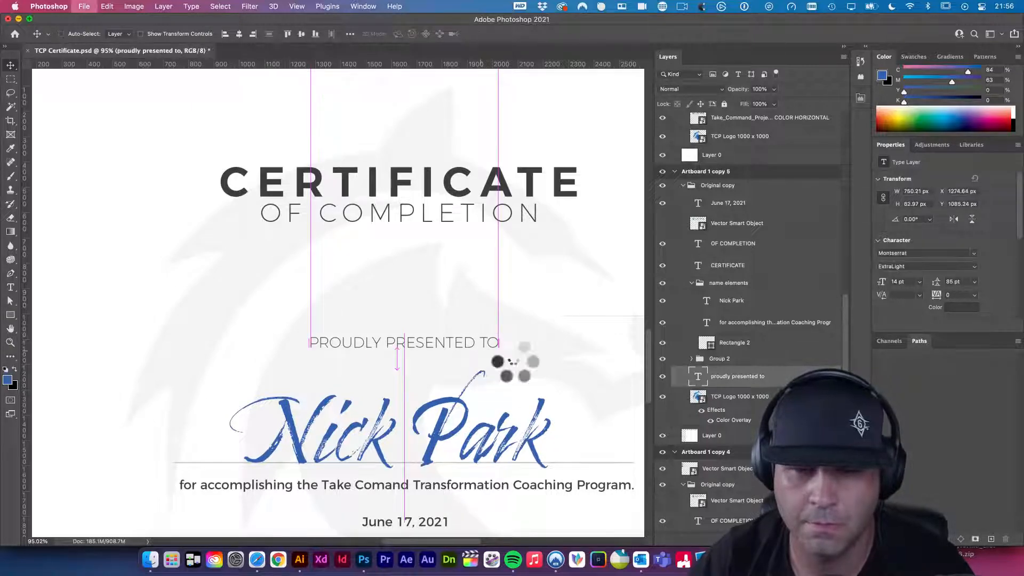
{"action": "key", "text": "super+s"}
- Zoom out, centre the white certificate in view, and deselect the presented-to line
{"action": "left_click", "coordinate": [535, 366], "text": "alt"}
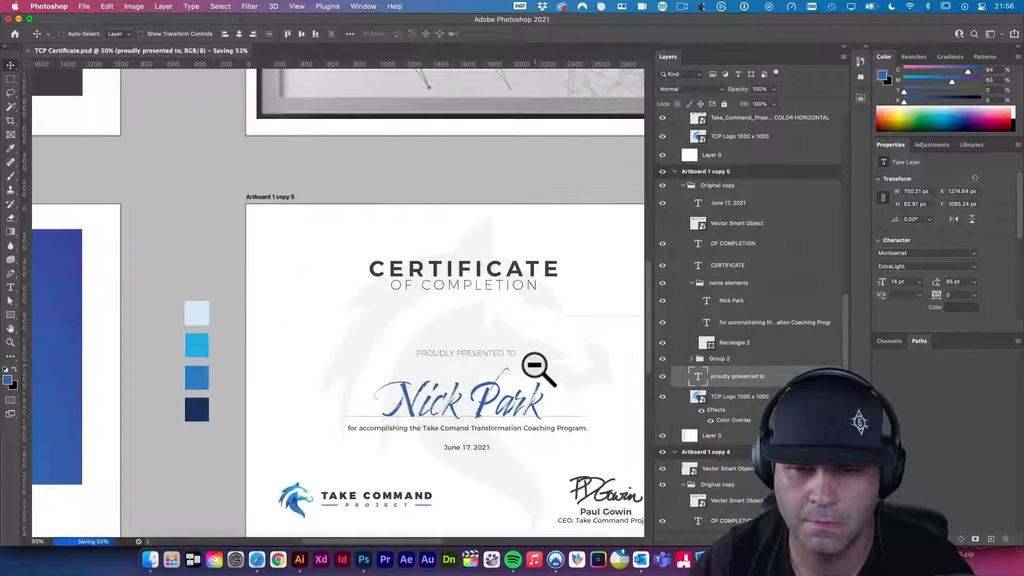
{"action": "left_click", "coordinate": [536, 367], "text": "alt"}
{"action": "left_click_drag", "start_coordinate": [536, 366], "coordinate": [414, 320]}
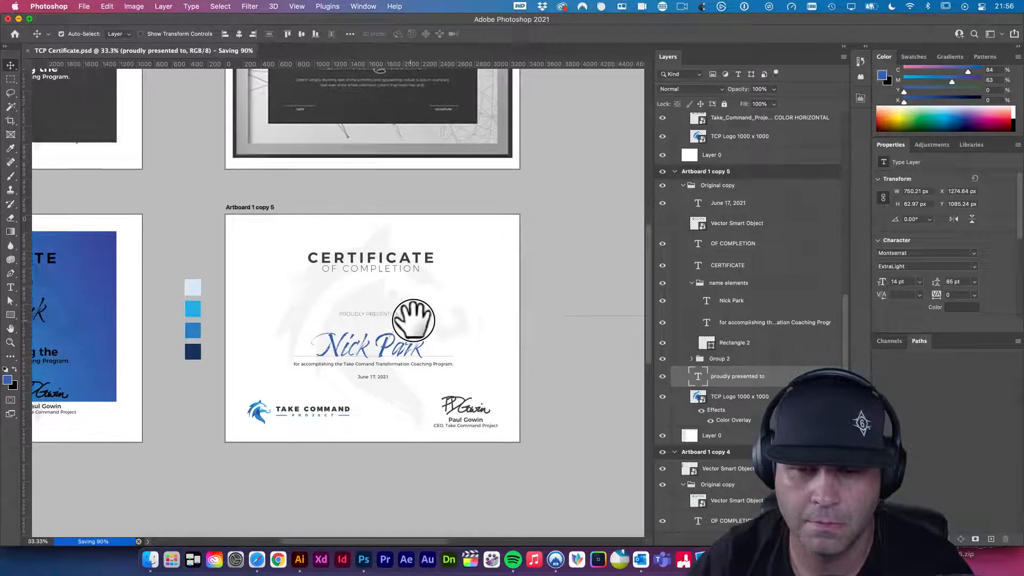
{"action": "left_click", "coordinate": [574, 352]}
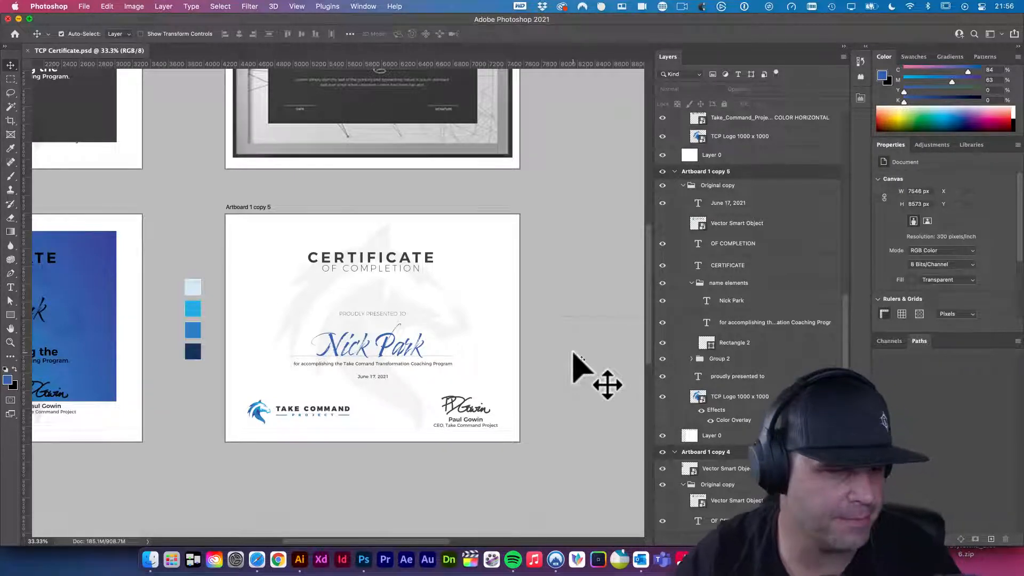
- Compare the certificate with the other artboard designs, then bring Illustrator forward with the logo file
{"action": "left_click", "coordinate": [473, 324], "text": "alt+super"}
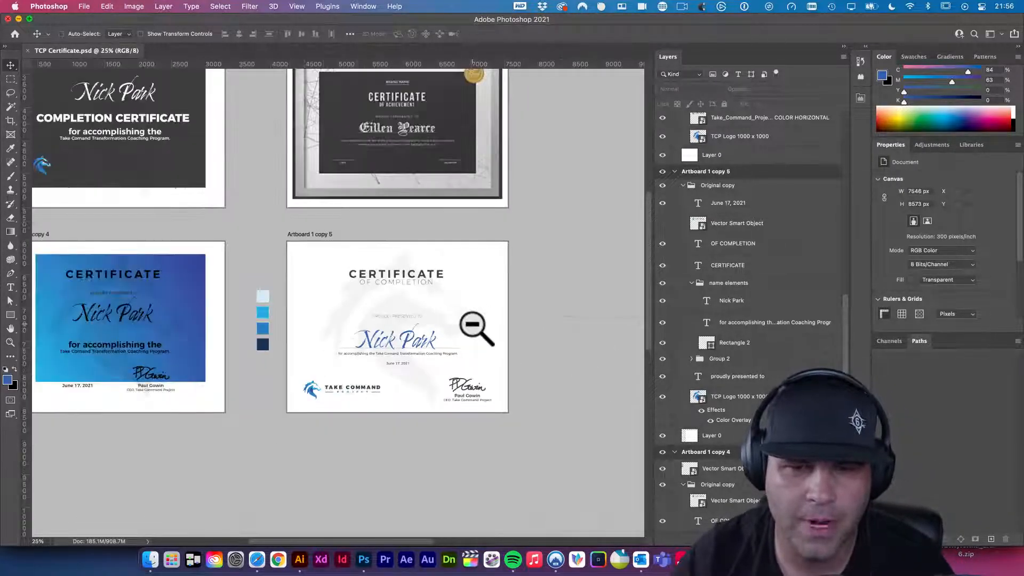
{"action": "scroll", "coordinate": [473, 336], "scroll_direction": "up", "scroll_amount": 3}
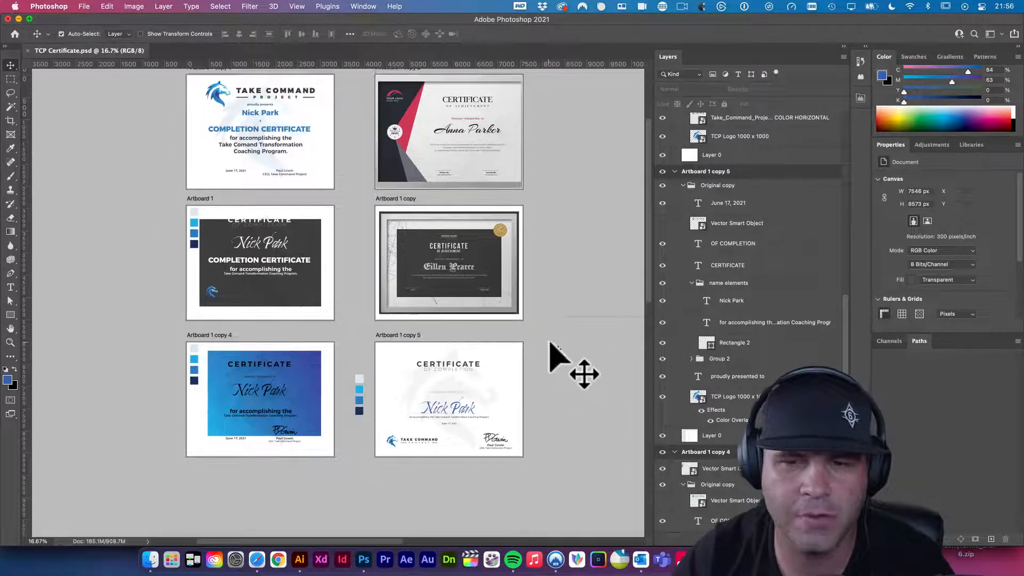
{"action": "left_click_drag", "start_coordinate": [258, 102], "coordinate": [374, 176]}
{"action": "left_click", "coordinate": [373, 176], "text": "alt+super"}
{"action": "left_click", "coordinate": [373, 176], "text": "alt+super"}
{"action": "left_click", "coordinate": [375, 179], "text": "alt+super"}
{"action": "left_click", "coordinate": [377, 181], "text": "alt+super"}
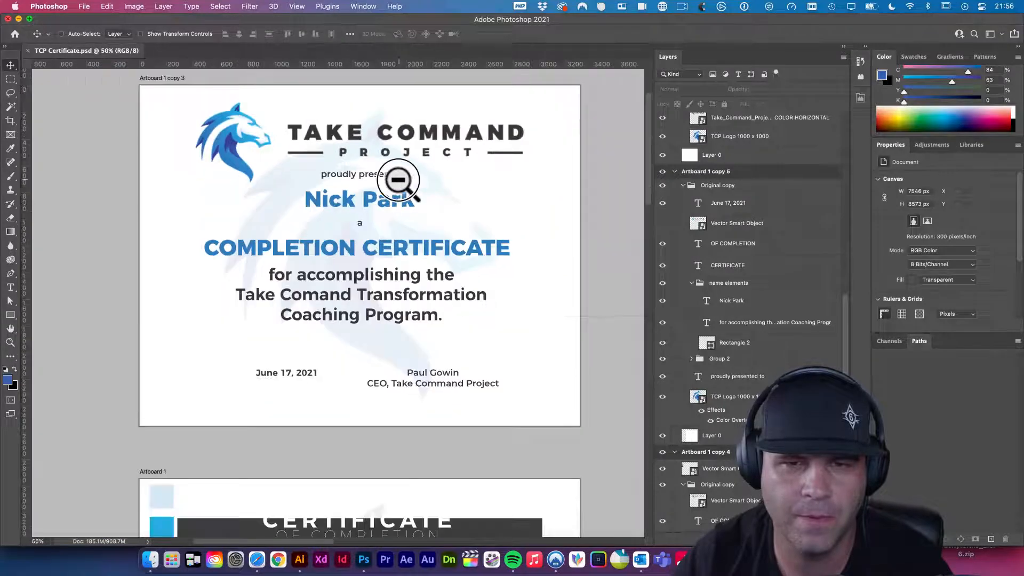
{"action": "scroll", "coordinate": [394, 195], "scroll_direction": "up", "scroll_amount": 1}
{"action": "scroll", "coordinate": [467, 246], "scroll_direction": "up", "scroll_amount": 1}
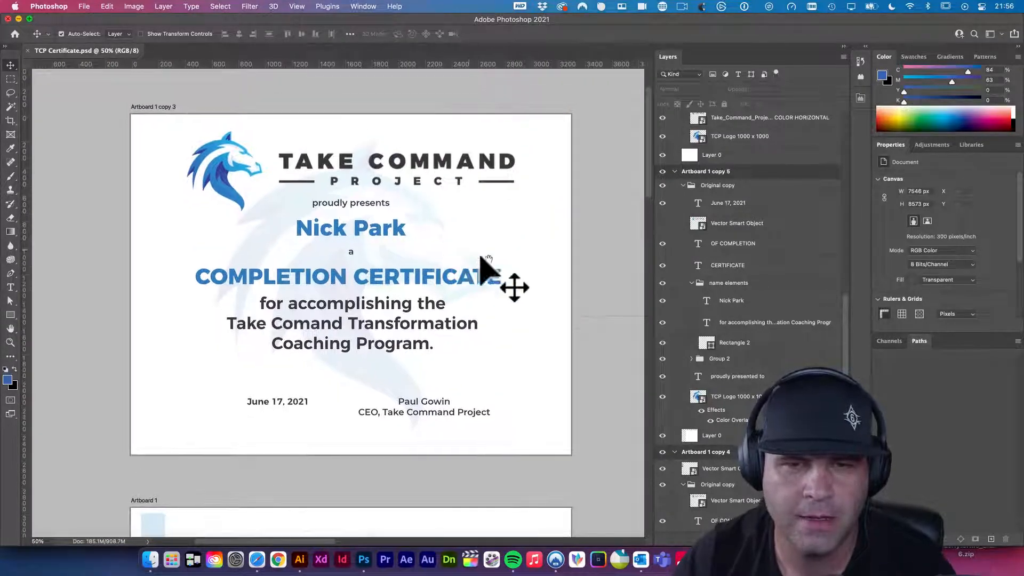
{"action": "key", "text": "h"}
{"action": "left_click", "coordinate": [501, 265]}
{"action": "left_click", "coordinate": [501, 265], "text": "alt+super"}
{"action": "left_click_drag", "start_coordinate": [519, 297], "coordinate": [304, 257]}
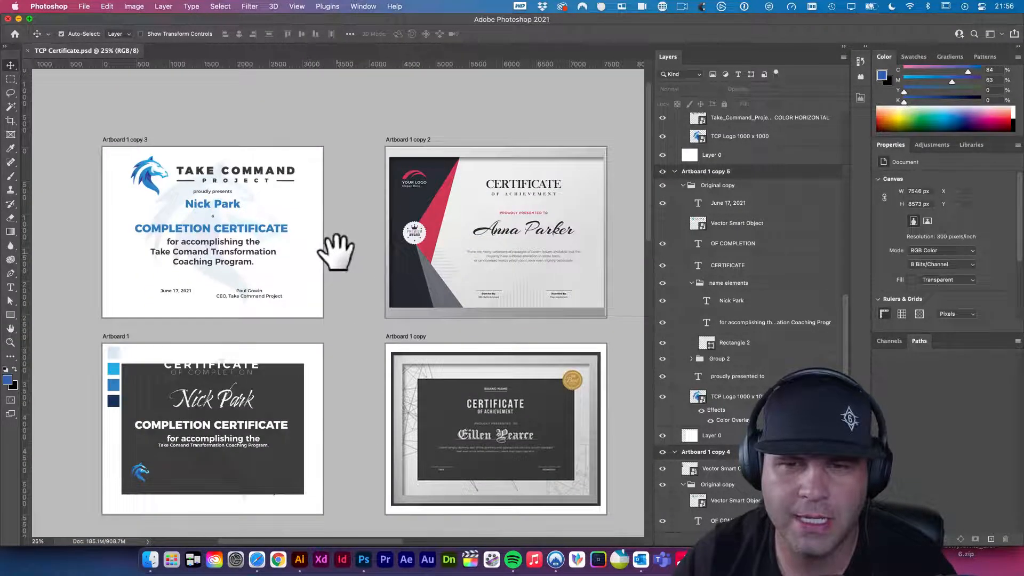
{"action": "left_click_drag", "start_coordinate": [458, 317], "coordinate": [419, 309]}
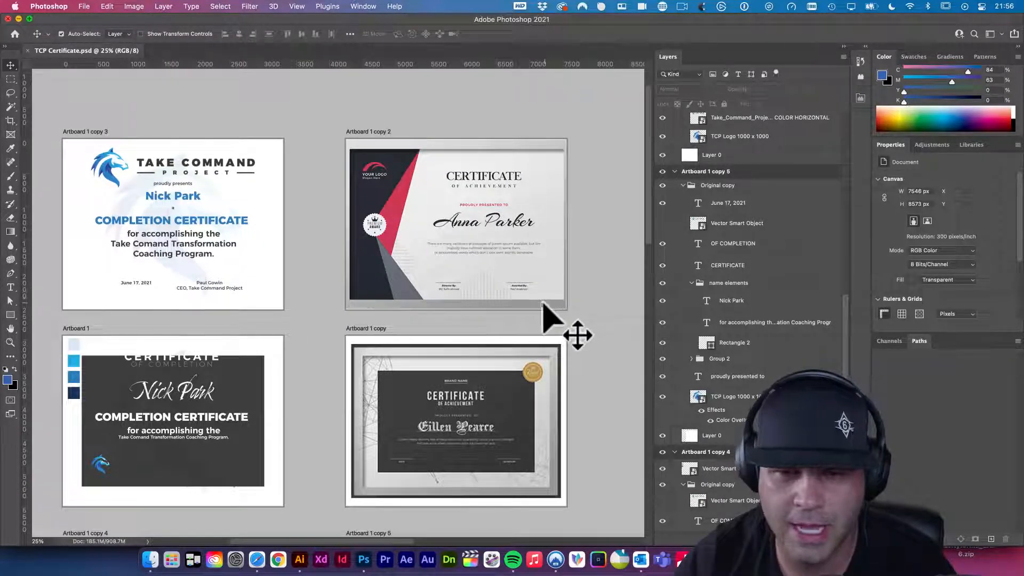
{"action": "left_click_drag", "start_coordinate": [549, 327], "coordinate": [546, 291]}
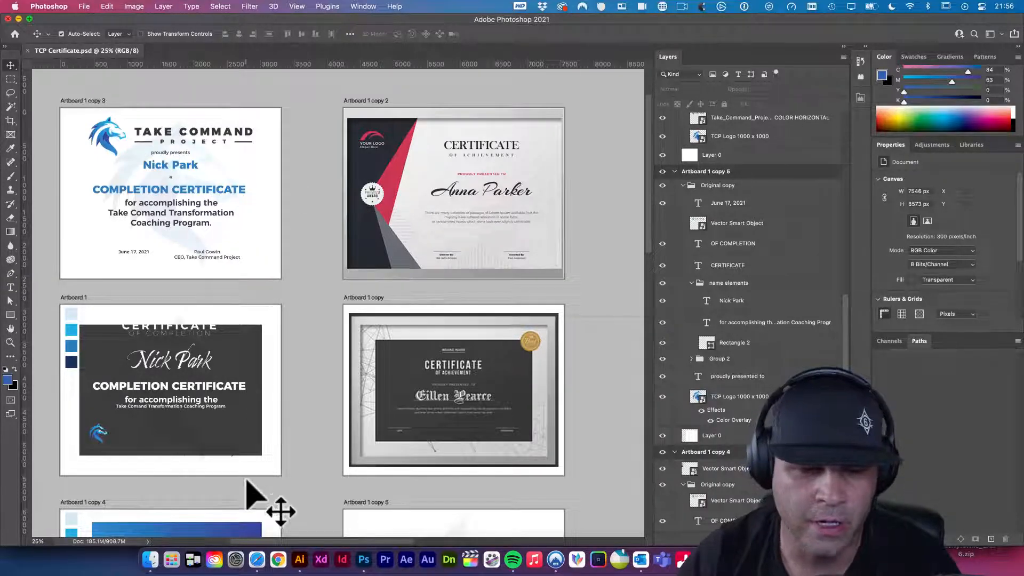
{"action": "left_click", "coordinate": [301, 559]}
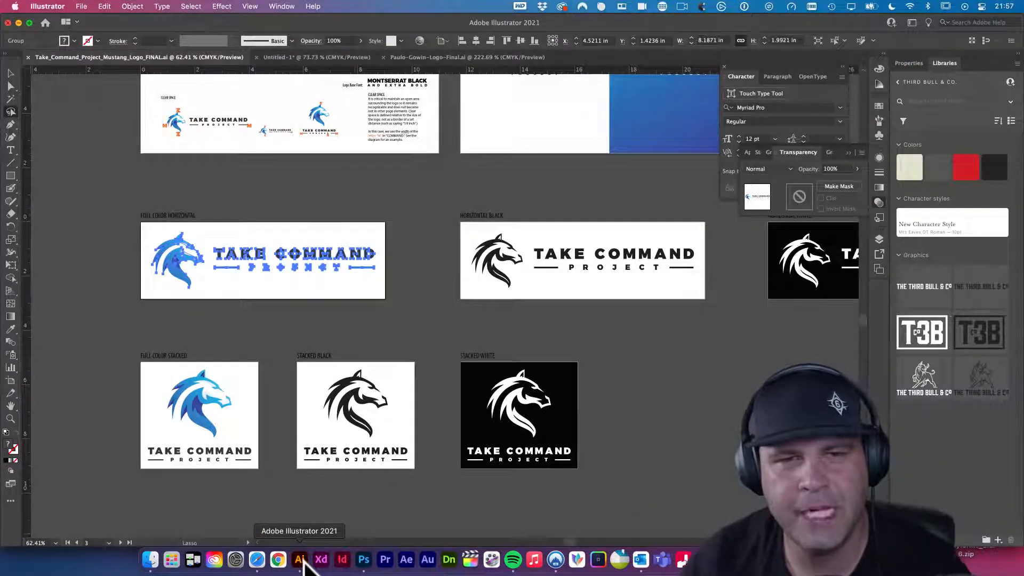
- Isolate the full-colour stacked horse logo in Illustrator, then return to Photoshop
{"action": "key", "text": "v"}
{"action": "left_click", "coordinate": [275, 375]}
{"action": "left_click", "coordinate": [195, 401]}
{"action": "double_click", "coordinate": [195, 401]}
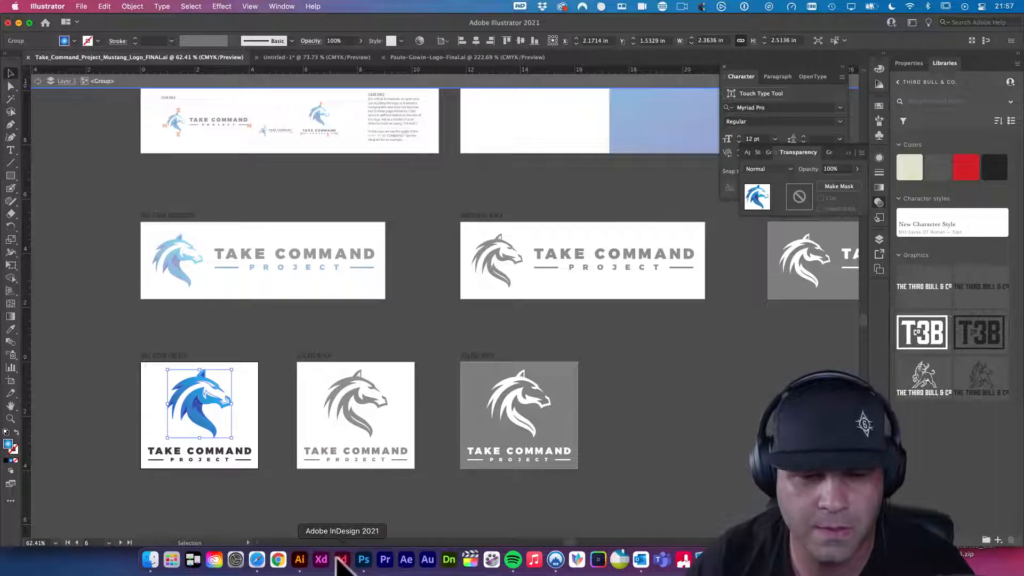
{"action": "left_click", "coordinate": [365, 561]}
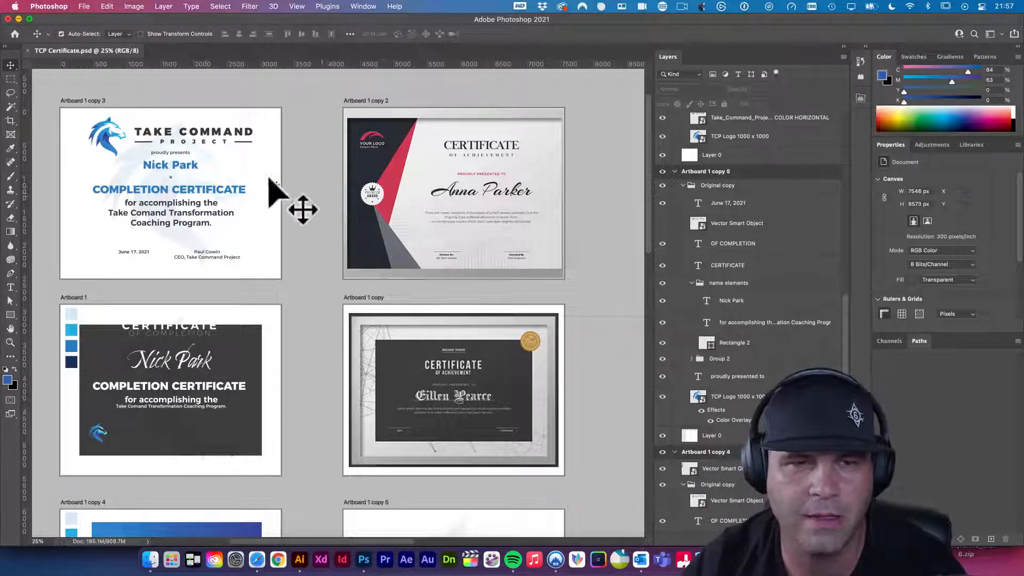
- Place the TCP logo onto the Artboard 1 copy 2 certificate
{"action": "left_click", "coordinate": [362, 196], "text": "super"}
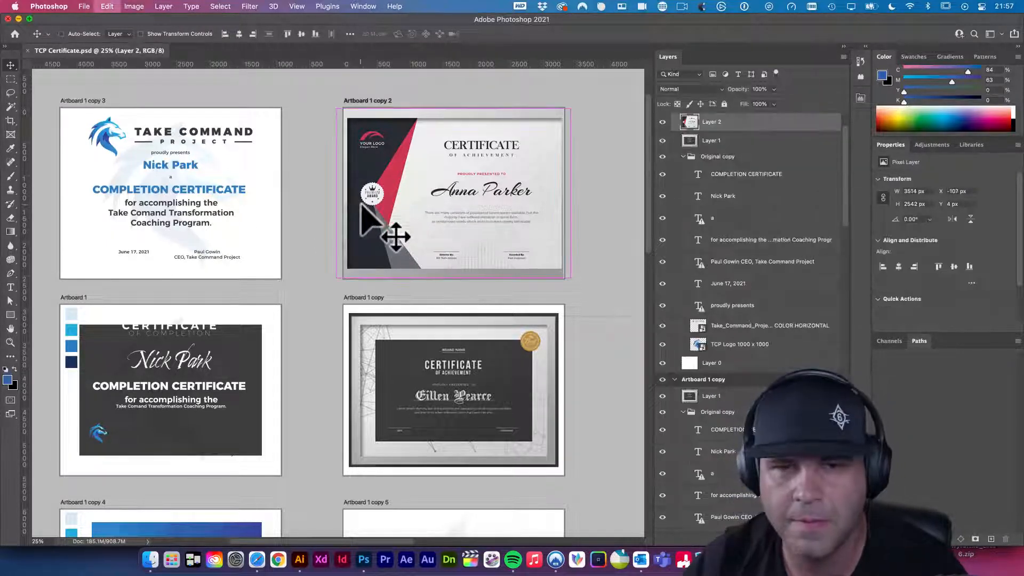
{"action": "right_click", "coordinate": [367, 204]}
{"action": "left_click", "coordinate": [399, 227]}
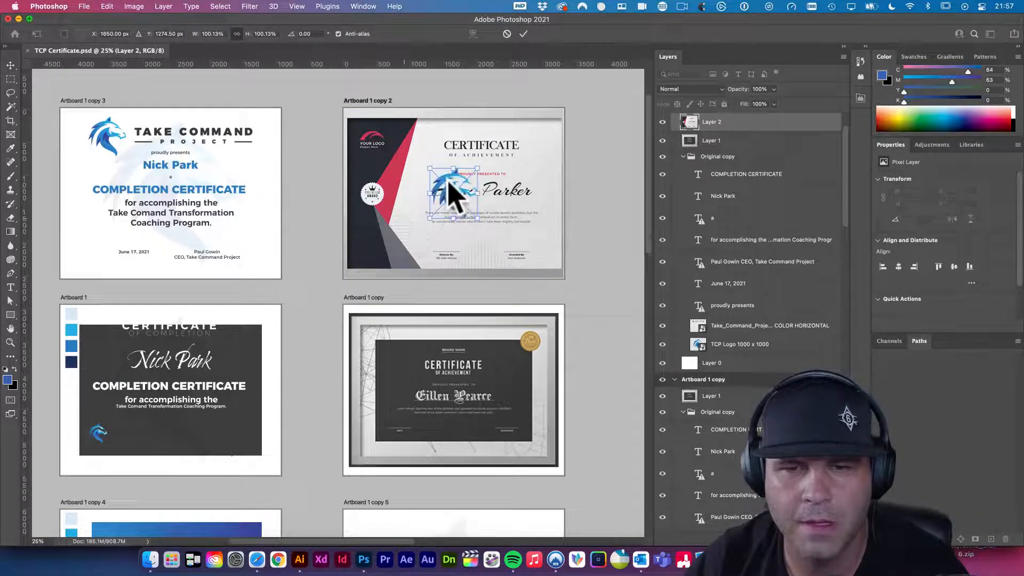
- Flip the logo horizontally, scale it to about 397%, rotate it to -146°, and shift it left
{"action": "right_click", "coordinate": [466, 190]}
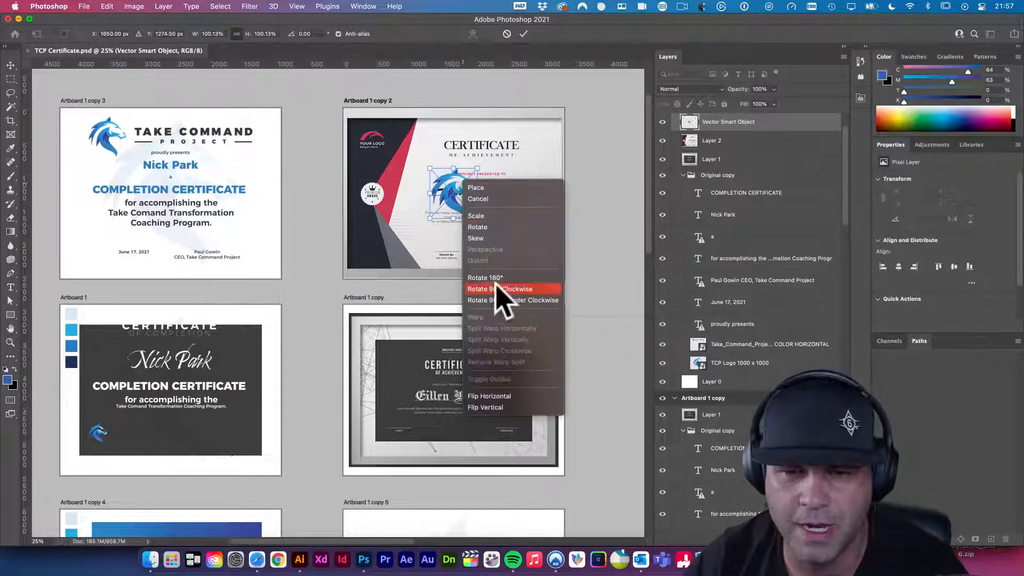
{"action": "left_click", "coordinate": [503, 395]}
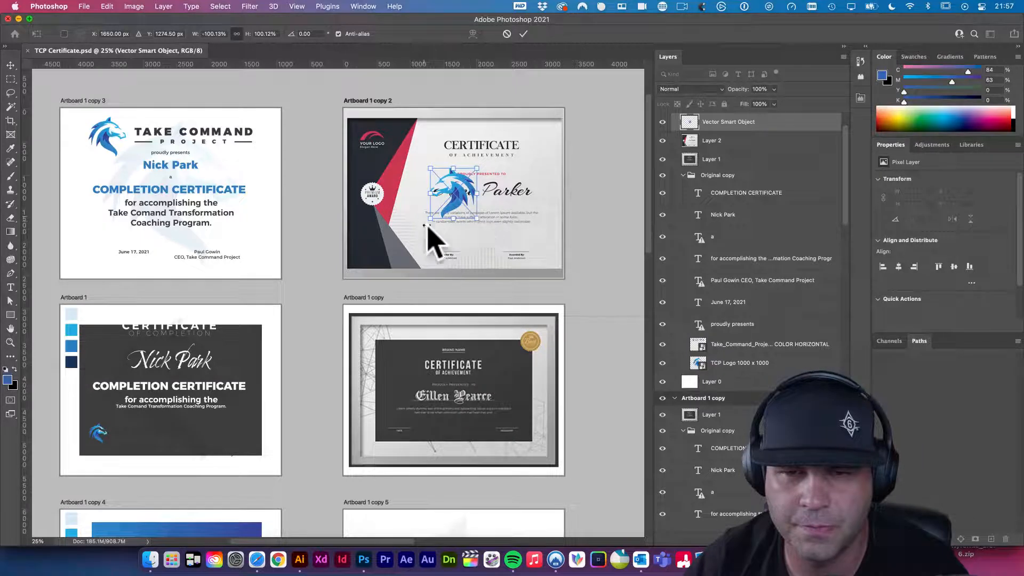
{"action": "left_click_drag", "start_coordinate": [432, 219], "coordinate": [374, 180]}
{"action": "left_click_drag", "start_coordinate": [456, 246], "coordinate": [591, 140]}
{"action": "left_click_drag", "start_coordinate": [456, 192], "coordinate": [323, 188]}
{"action": "key", "text": "Return"}
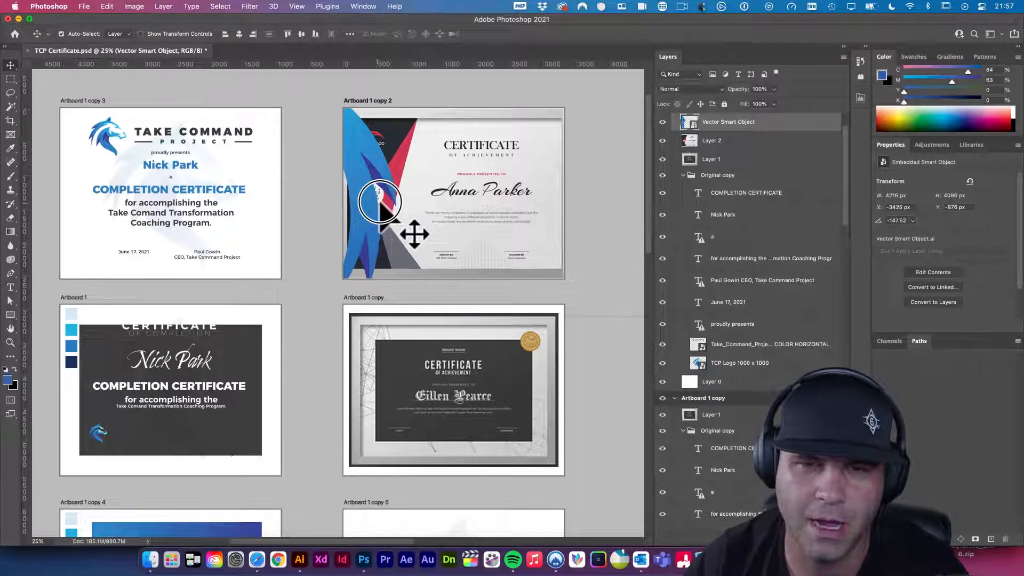
- Undo an accidental duplicate of the logo shape and deselect the logo layer
{"action": "left_click_drag", "start_coordinate": [386, 201], "coordinate": [397, 186]}
{"action": "left_click_drag", "start_coordinate": [465, 238], "coordinate": [466, 240]}
{"action": "key", "text": "super+z"}
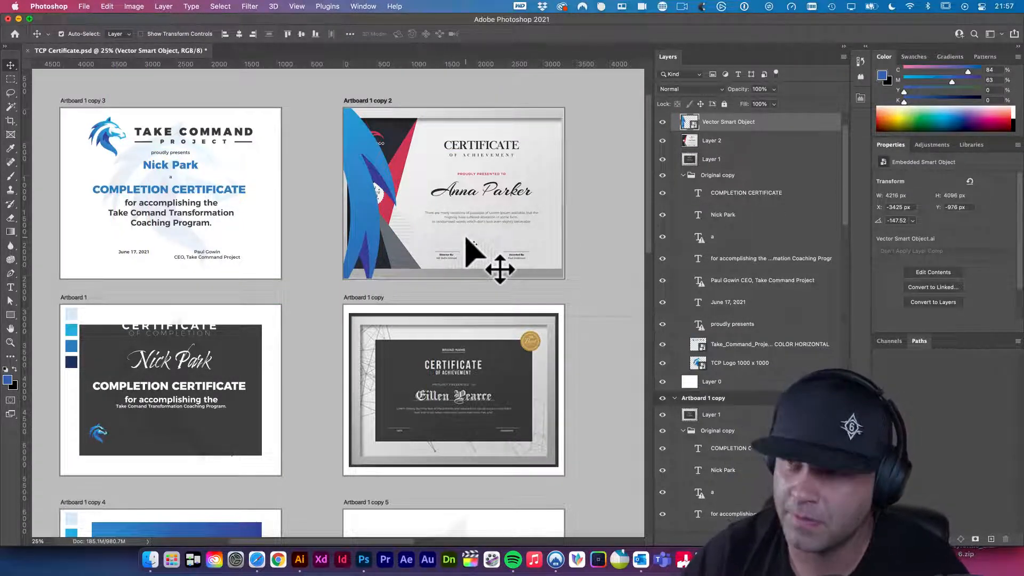
{"action": "left_click", "coordinate": [368, 232]}
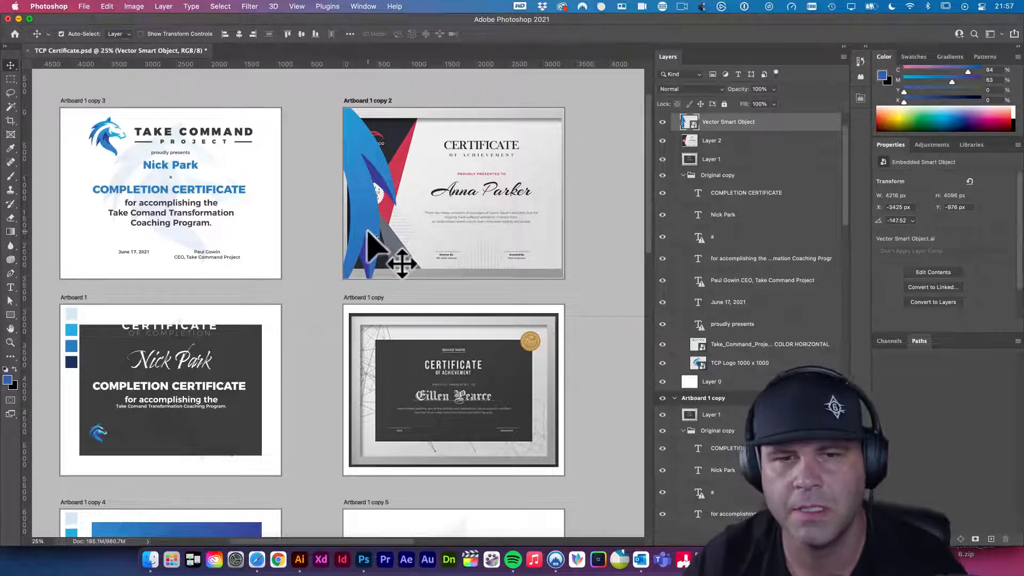
{"action": "left_click", "coordinate": [589, 268]}
- Save the file and zoom in and out around the recipient's name
{"action": "key", "text": "super+s"}
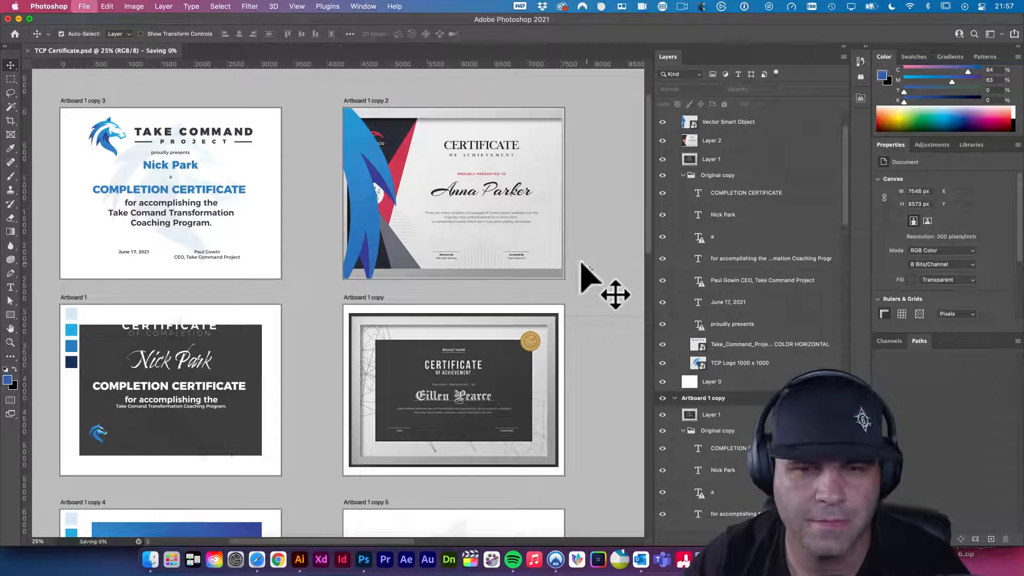
{"action": "scroll", "coordinate": [389, 320], "scroll_direction": "down", "scroll_amount": 4}
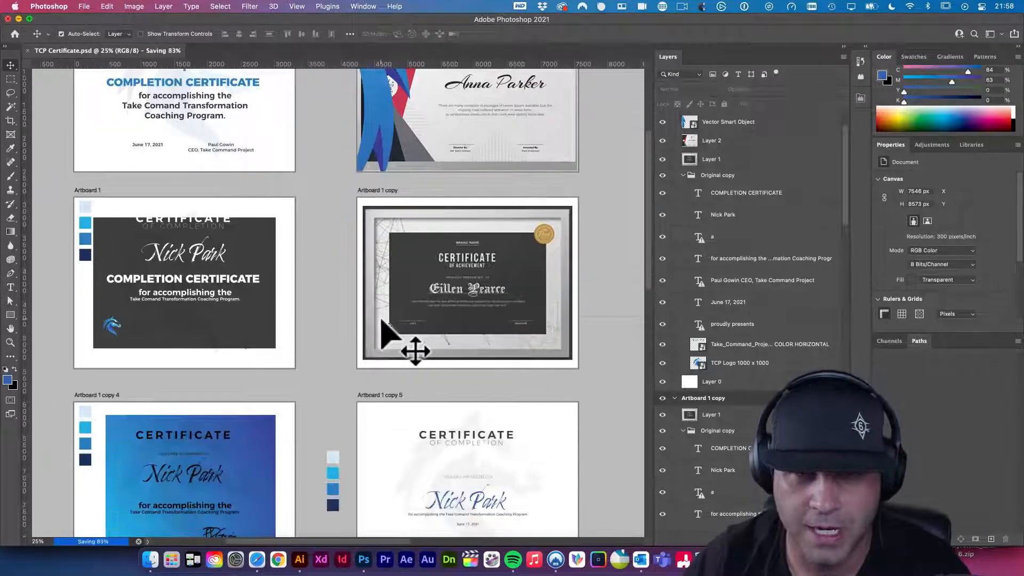
{"action": "scroll", "coordinate": [382, 320], "scroll_direction": "down", "scroll_amount": 6}
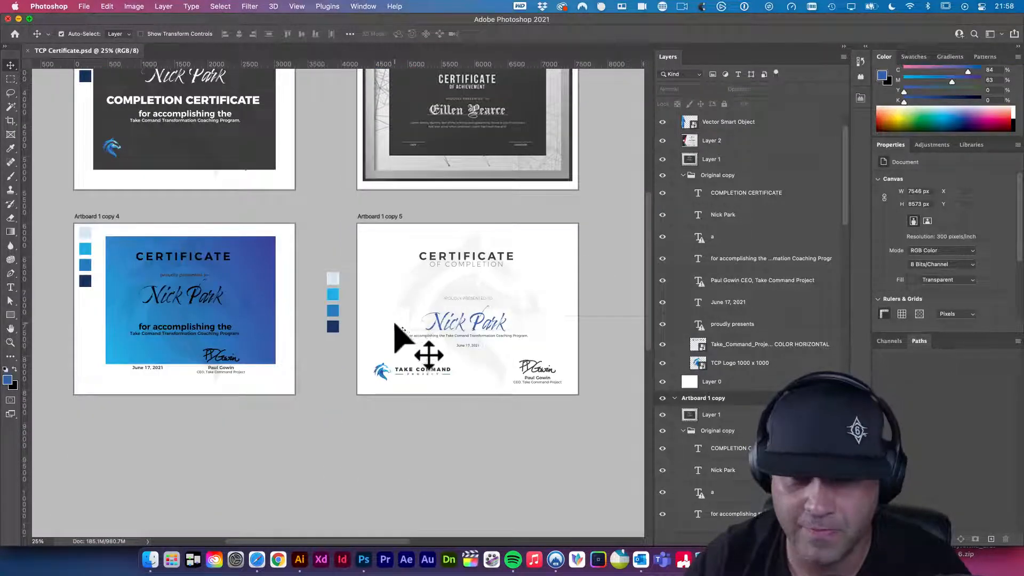
{"action": "scroll", "coordinate": [393, 322], "scroll_direction": "down", "scroll_amount": 2}
{"action": "left_click_drag", "start_coordinate": [450, 351], "coordinate": [431, 376]}
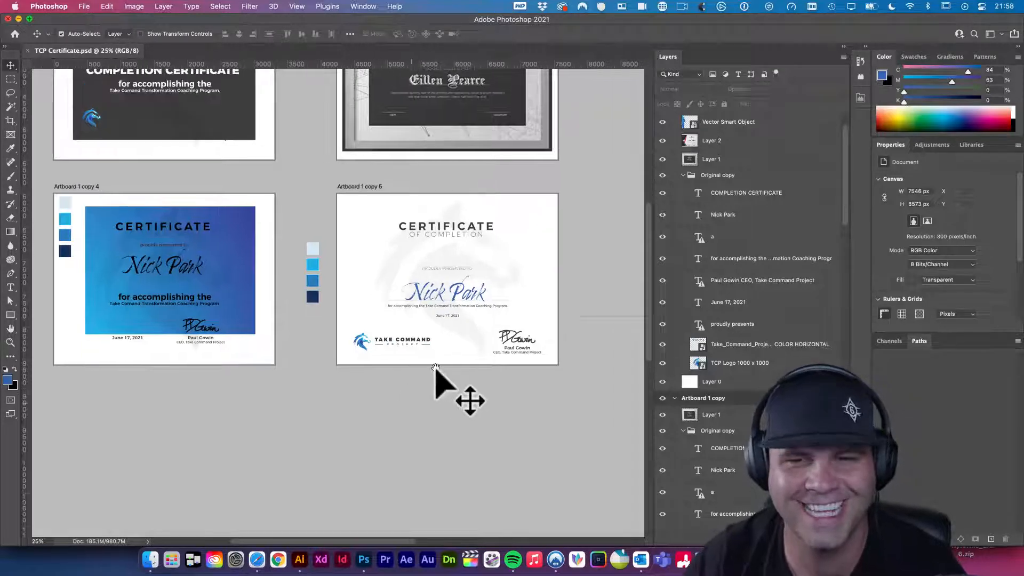
{"action": "left_click", "coordinate": [468, 300], "text": "super"}
{"action": "left_click", "coordinate": [468, 300], "text": "super"}
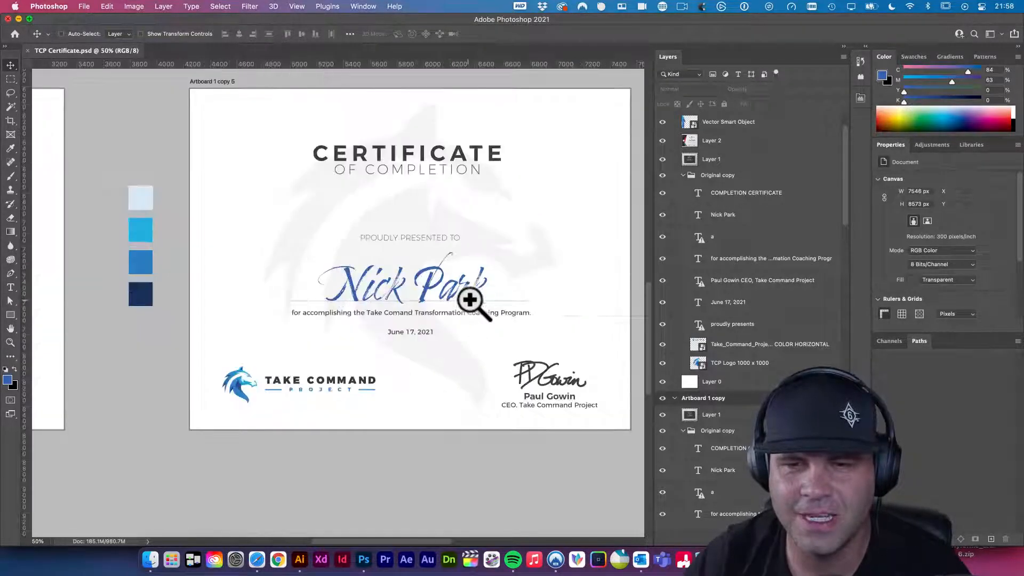
{"action": "left_click", "coordinate": [471, 297], "text": "alt+super"}
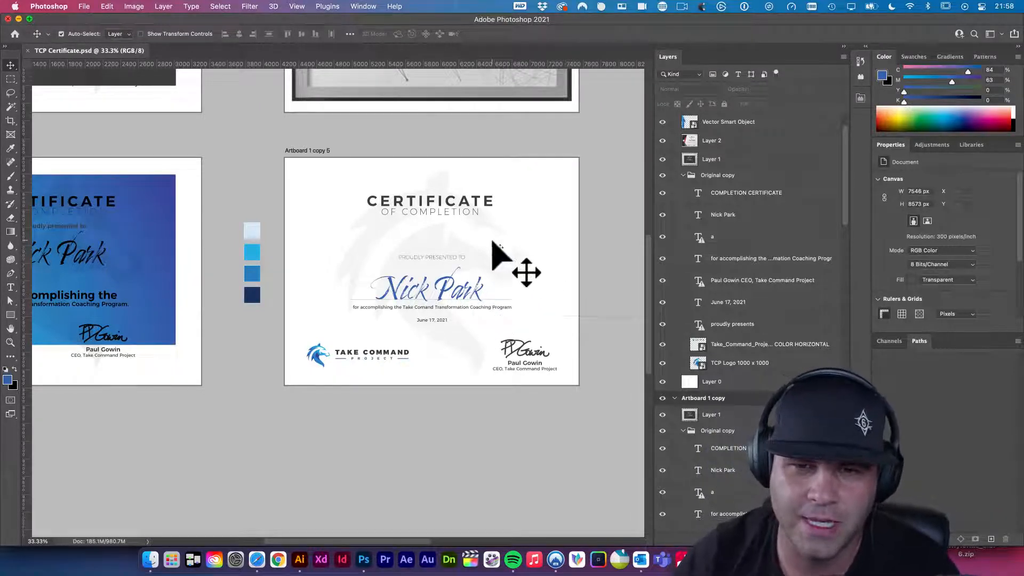
- Nudge the CERTIFICATE OF COMPLETION heading down two steps and save
{"action": "left_click", "coordinate": [462, 208]}
{"action": "key", "text": "shift+Down"}
{"action": "key", "text": "shift+Down"}
{"action": "key", "text": "shift+Down"}
{"action": "key", "text": "shift+Down"}
{"action": "key", "text": "shift+Down"}
{"action": "key", "text": "shift+Down"}
{"action": "key", "text": "shift+Down"}
{"action": "key", "text": "shift+Down"}
{"action": "key", "text": "shift+Down"}
{"action": "key", "text": "shift+Down"}
{"action": "key", "text": "shift+Down"}
{"action": "key", "text": "shift+Down"}
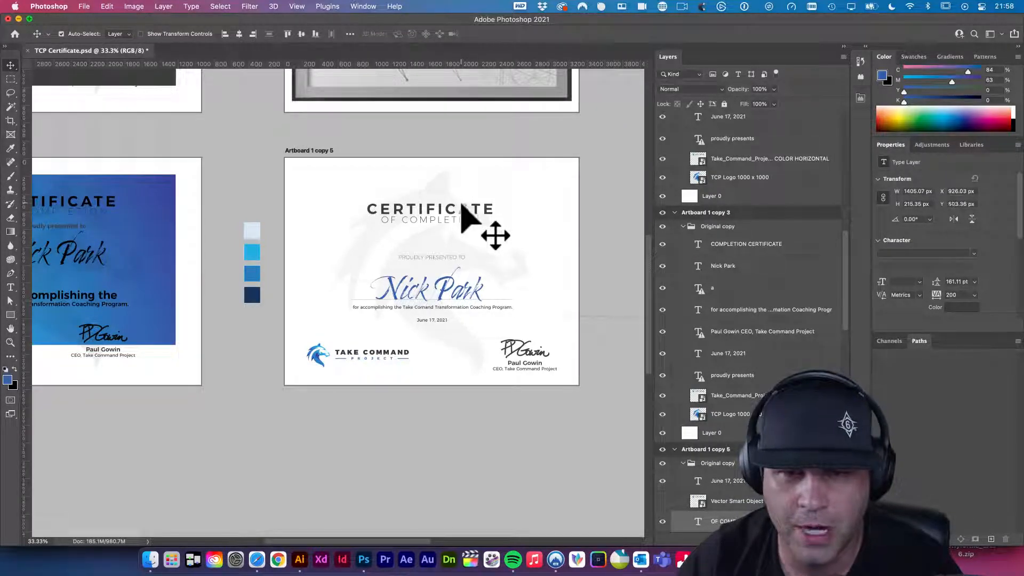
{"action": "key", "text": "shift+Down"}
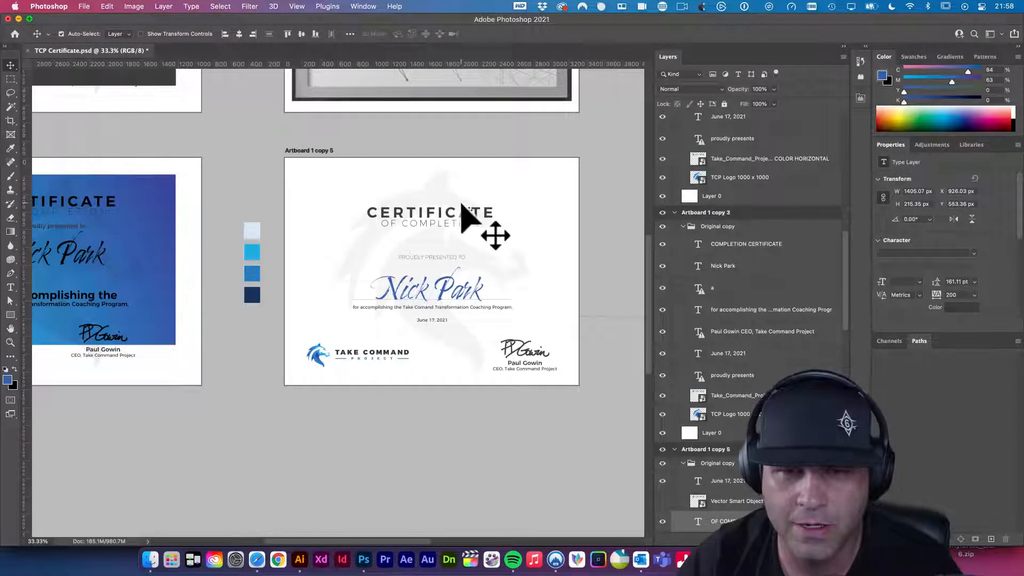
{"action": "key", "text": "super+s"}
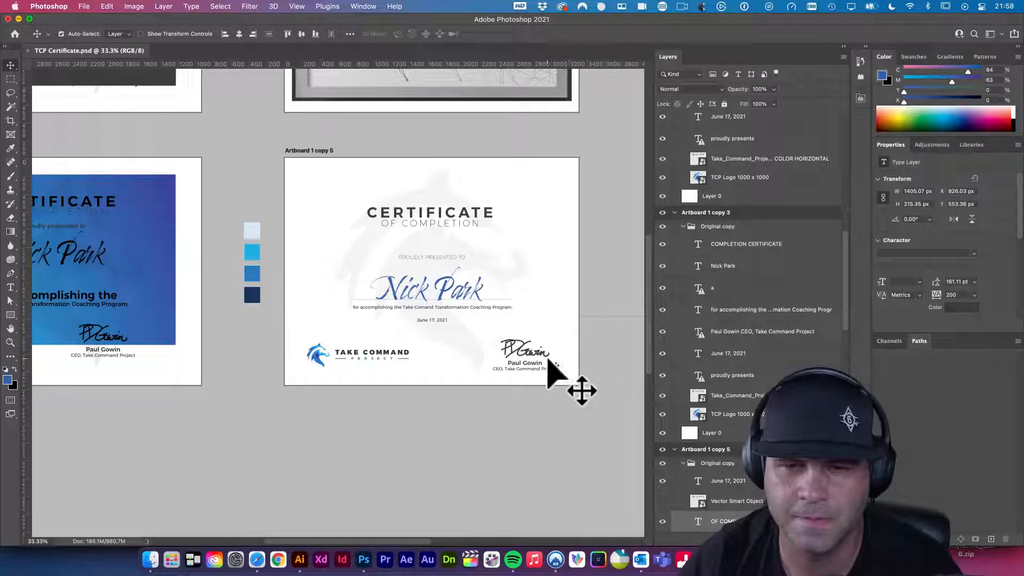
- Select the signature group, toggle its visibility to compare, and nudge it up then back down
{"action": "left_click", "coordinate": [519, 348]}
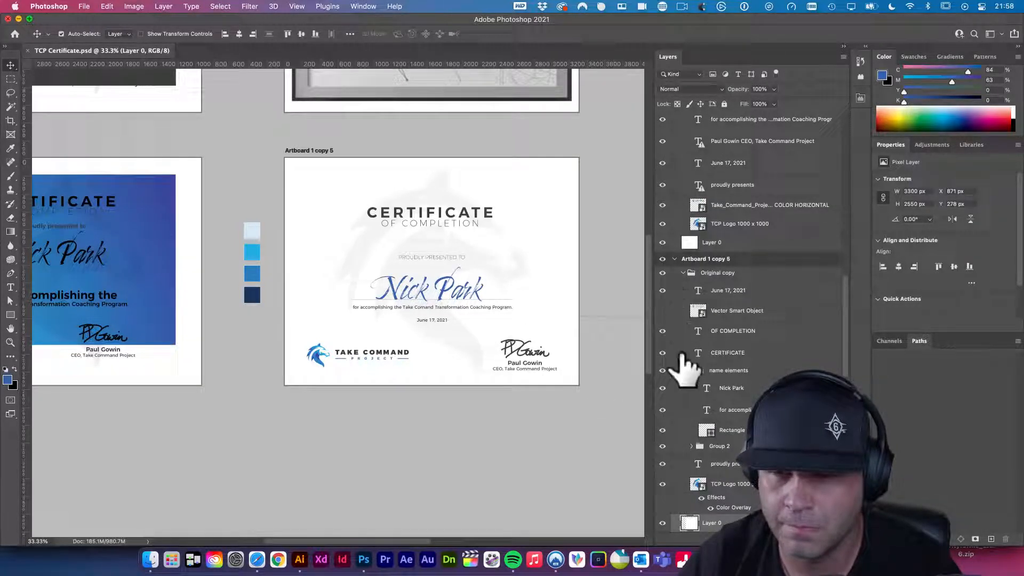
{"action": "left_click", "coordinate": [521, 364]}
{"action": "left_click", "coordinate": [724, 448]}
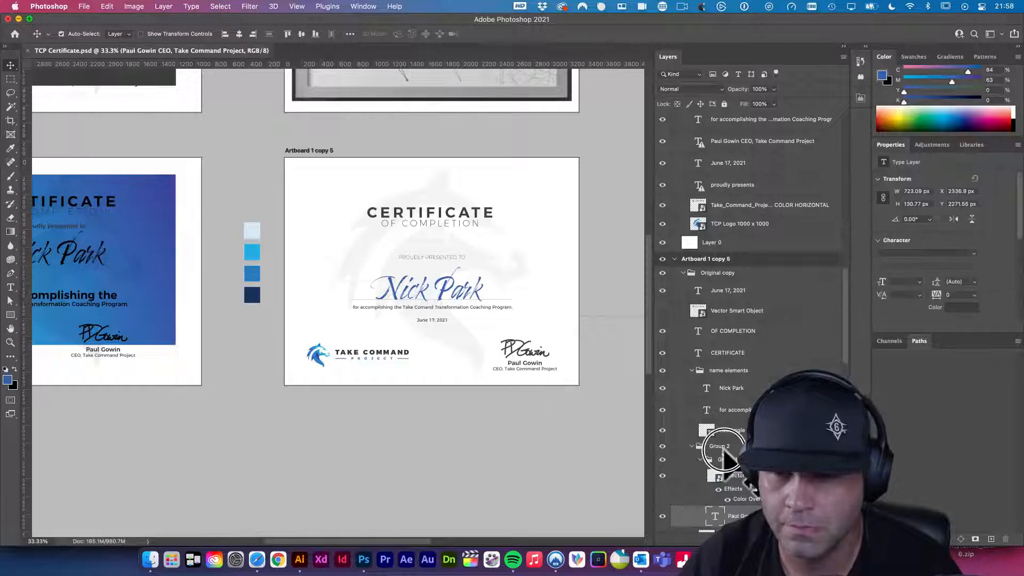
{"action": "left_click", "coordinate": [663, 447]}
{"action": "left_click", "coordinate": [663, 446]}
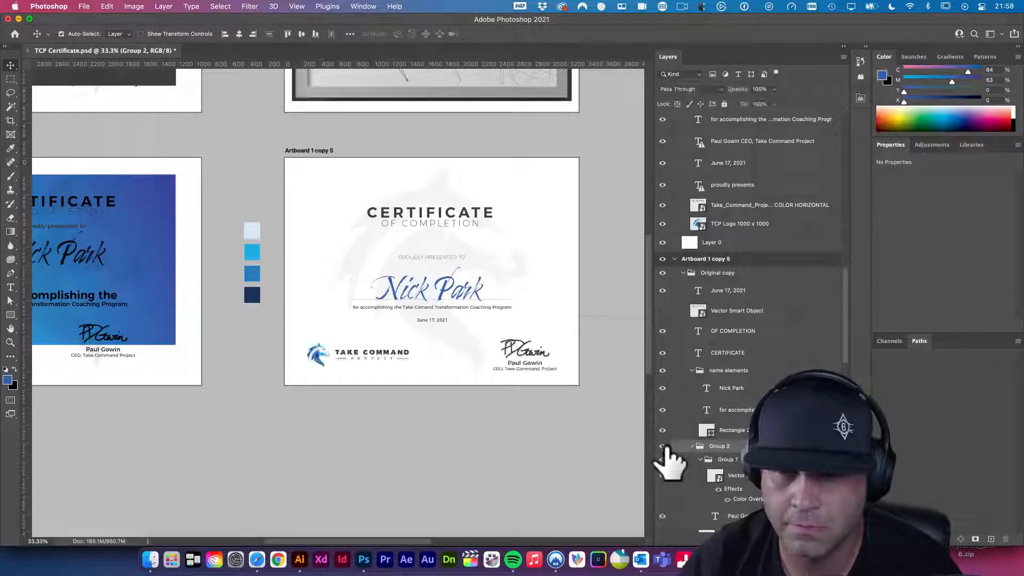
{"action": "key", "text": "shift+Up"}
{"action": "key", "text": "shift+Up"}
{"action": "key", "text": "shift+Up"}
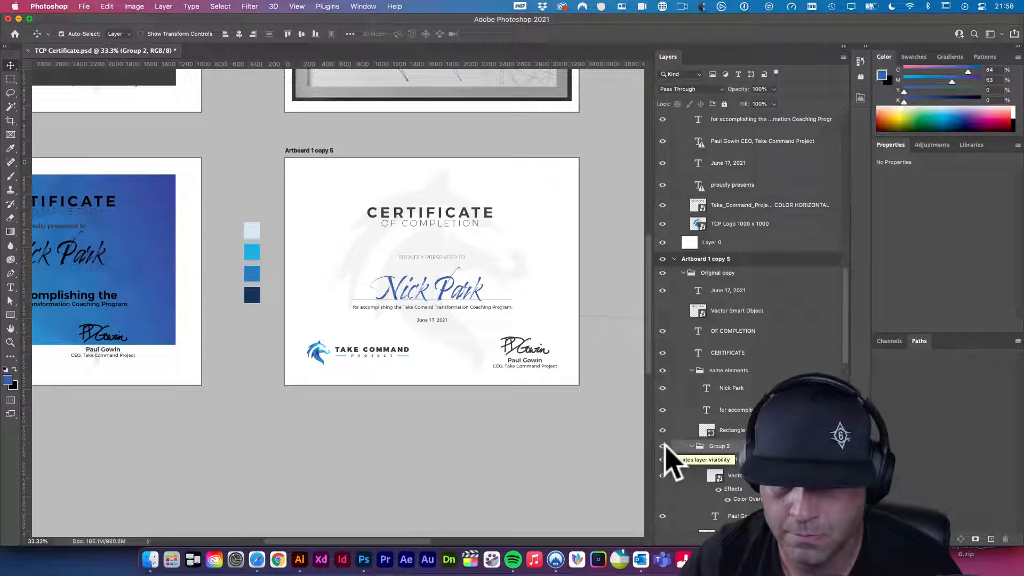
{"action": "key", "text": "shift+Down"}
{"action": "key", "text": "shift+Down"}
{"action": "key", "text": "shift+Down"}
{"action": "key", "text": "shift+Down"}
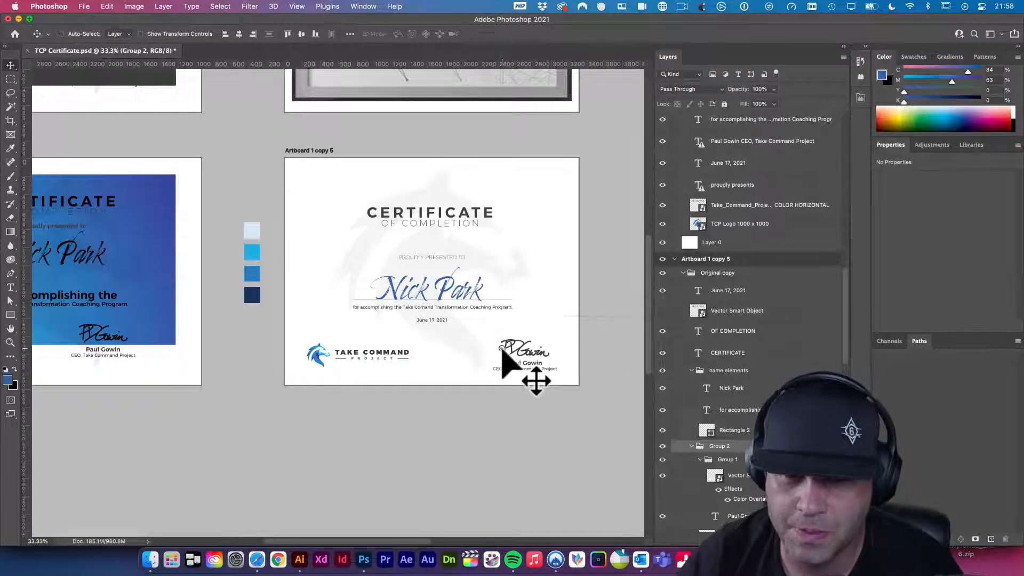
{"action": "left_click", "coordinate": [502, 349]}
- Fine-tune the signature group's height at the lower right with Shift-arrow nudges, then save
{"action": "left_click", "coordinate": [501, 349]}
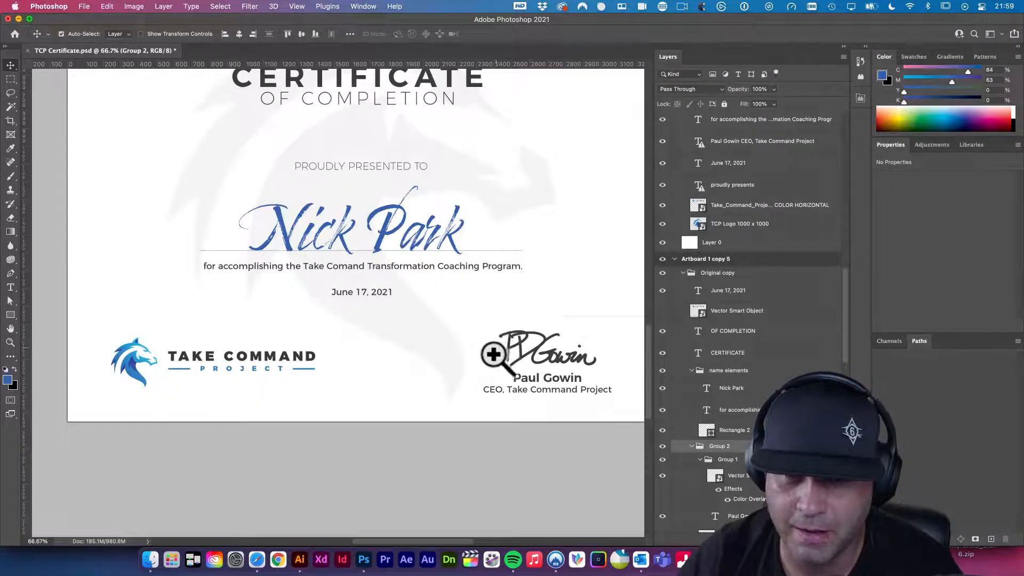
{"action": "scroll", "coordinate": [511, 368], "scroll_direction": "down", "scroll_amount": 1}
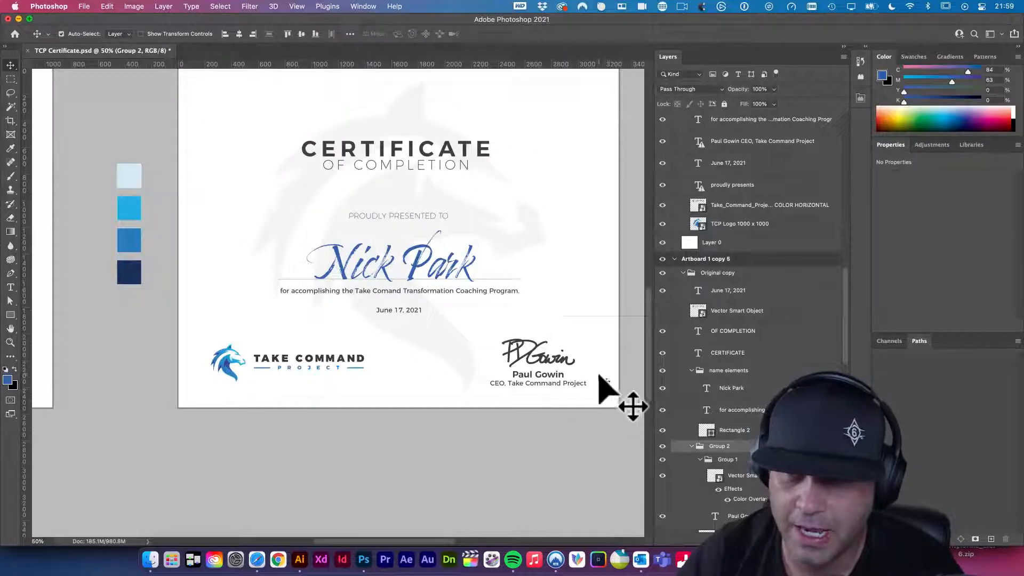
{"action": "scroll", "coordinate": [602, 384], "scroll_direction": "up", "scroll_amount": 2}
{"action": "left_click_drag", "start_coordinate": [605, 385], "coordinate": [539, 365]}
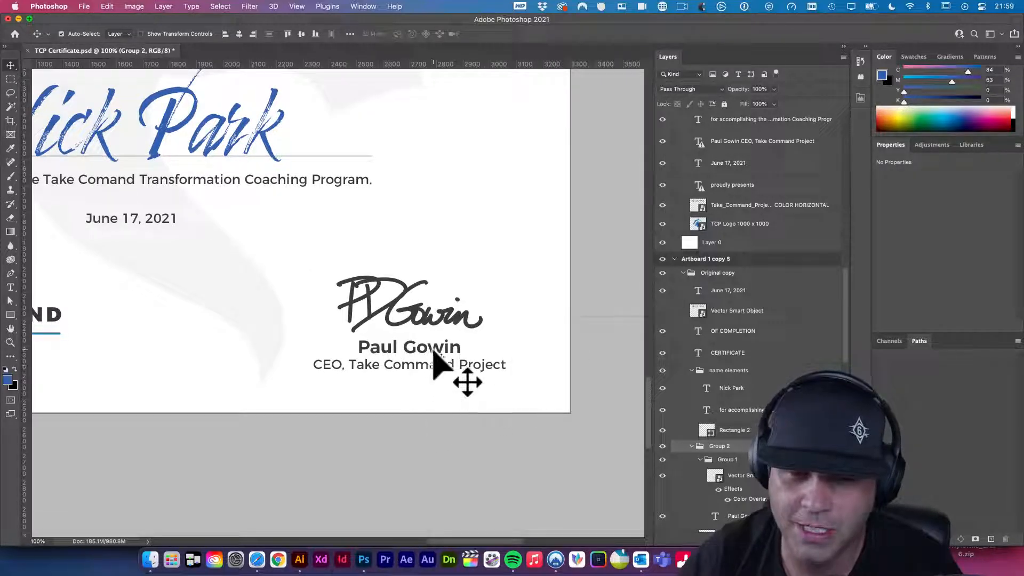
{"action": "key", "text": "shift+Up"}
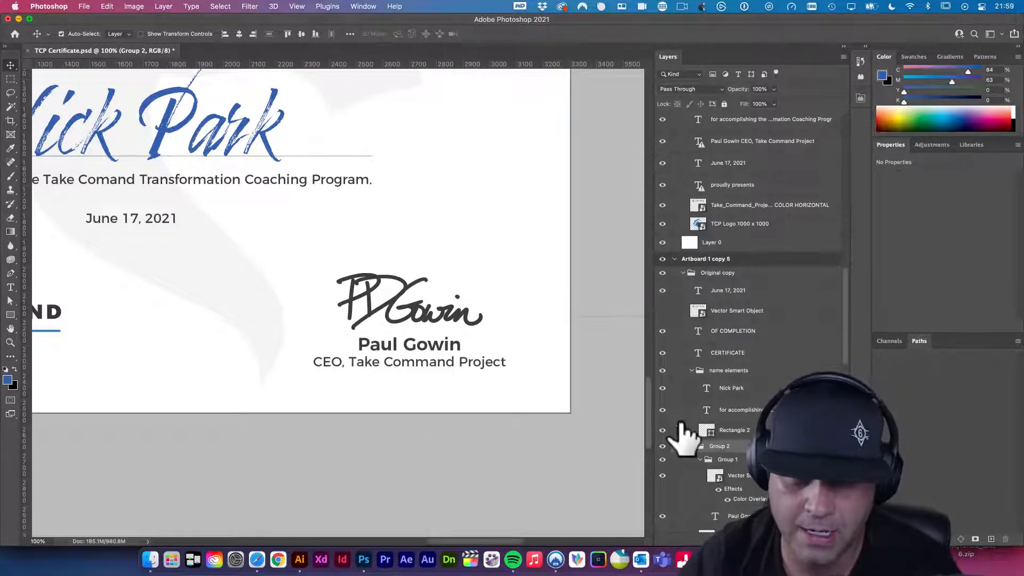
{"action": "key", "text": "shift+Up"}
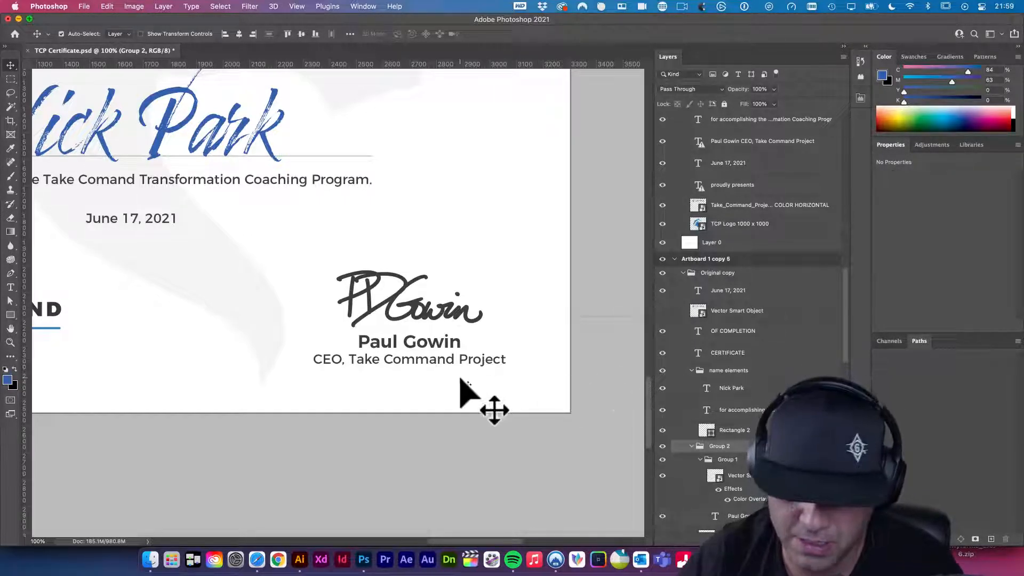
{"action": "key", "text": "shift+Down"}
{"action": "key", "text": "shift+Down"}
{"action": "key", "text": "shift+Down"}
{"action": "key", "text": "shift+Down"}
{"action": "key", "text": "shift+Down"}
{"action": "key", "text": "shift+Down"}
{"action": "key", "text": "shift+Down"}
{"action": "key", "text": "shift+Down"}
{"action": "key", "text": "shift+Down"}
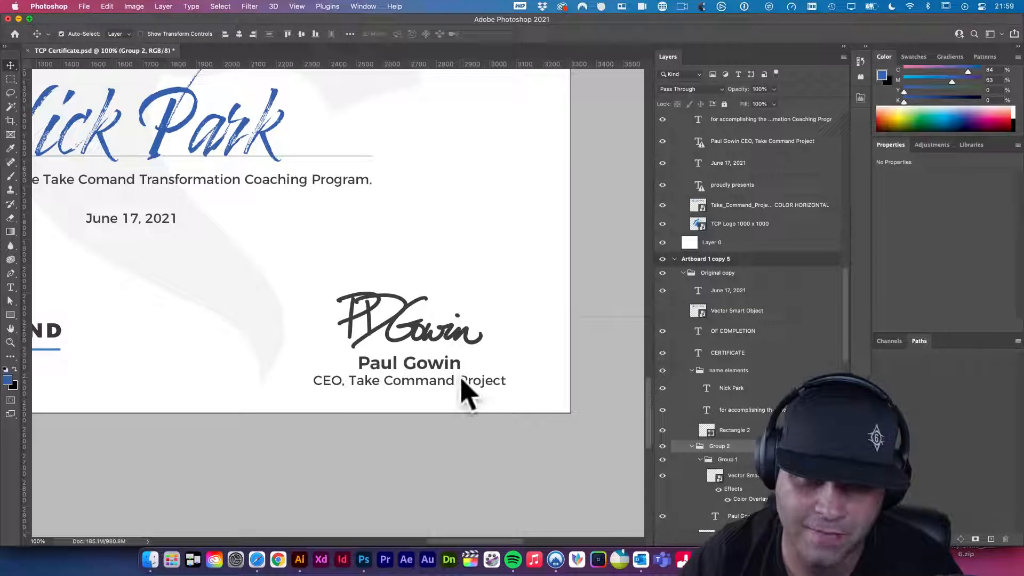
{"action": "key", "text": "shift+Down"}
{"action": "key", "text": "shift+Down"}
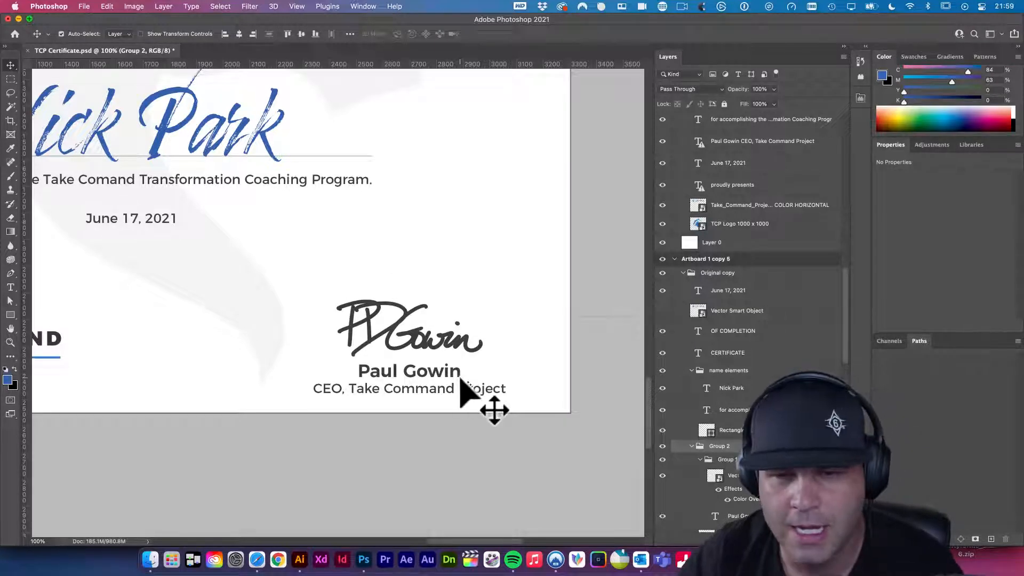
{"action": "key", "text": "shift+Up"}
{"action": "key", "text": "shift+Up"}
{"action": "key", "text": "shift+Up"}
{"action": "key", "text": "shift+Up"}
{"action": "key", "text": "shift+Up"}
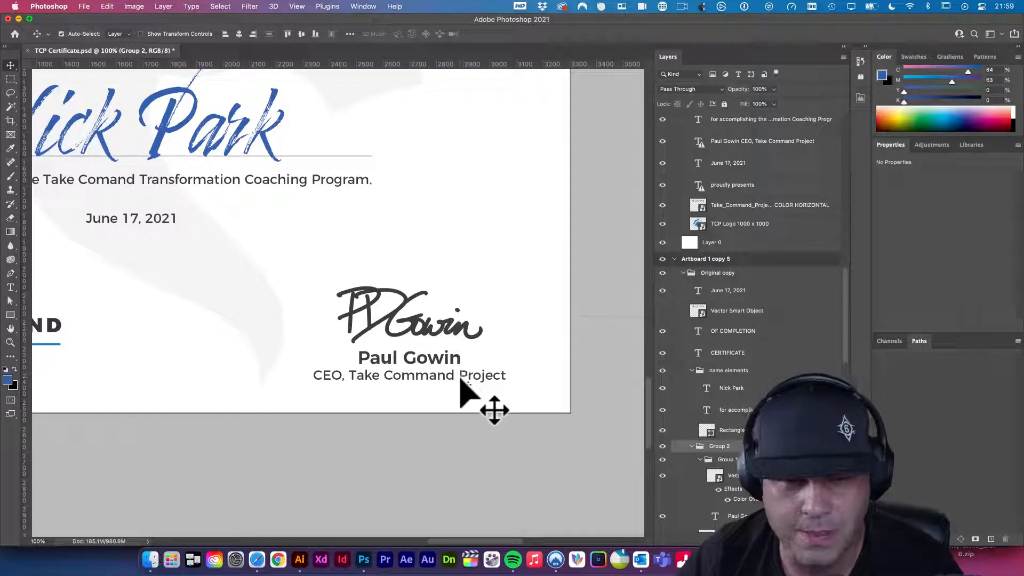
{"action": "key", "text": "shift+Up"}
{"action": "key", "text": "shift+Up"}
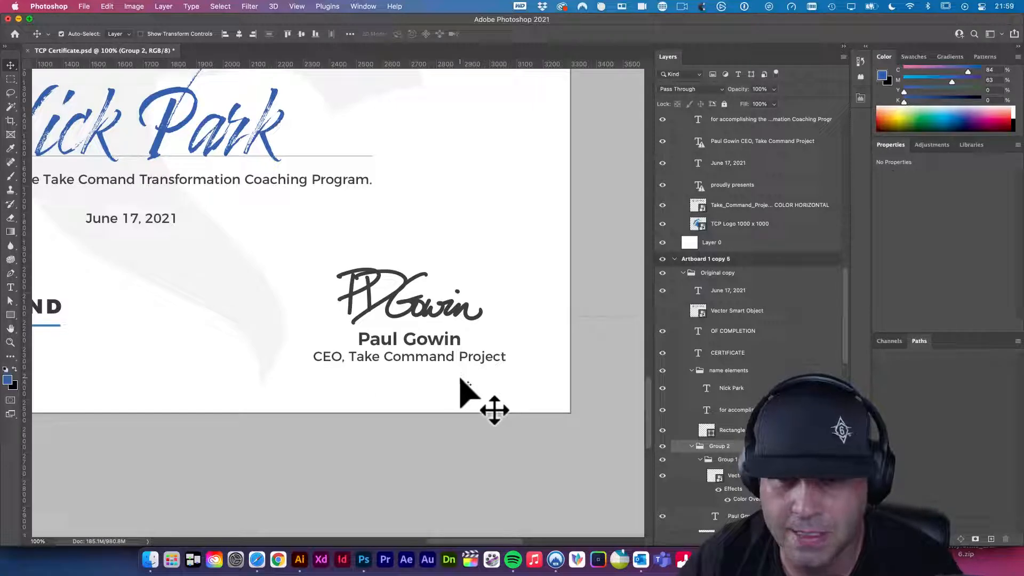
{"action": "scroll", "coordinate": [460, 379], "scroll_direction": "down", "scroll_amount": 5}
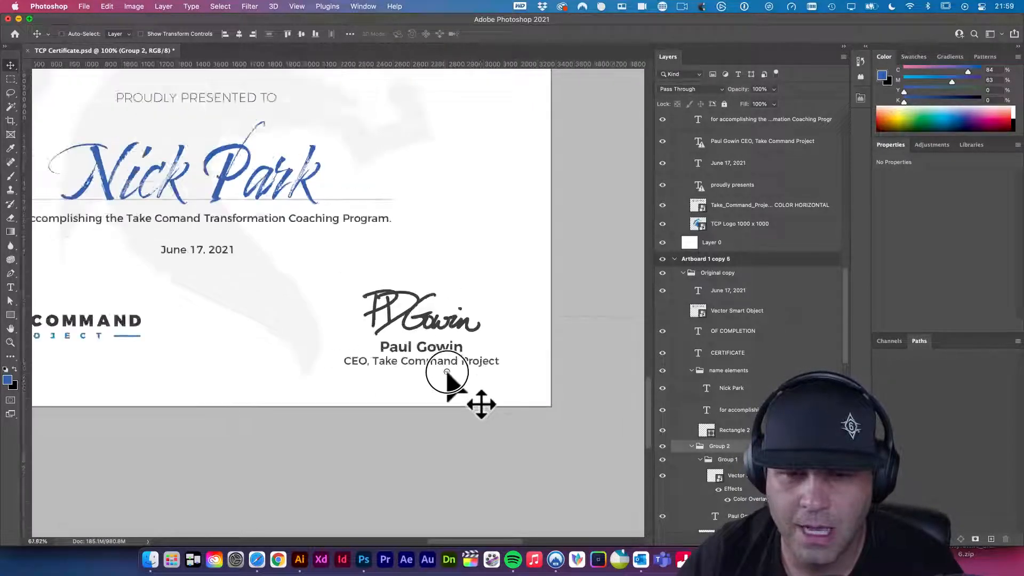
{"action": "key", "text": "super+s"}
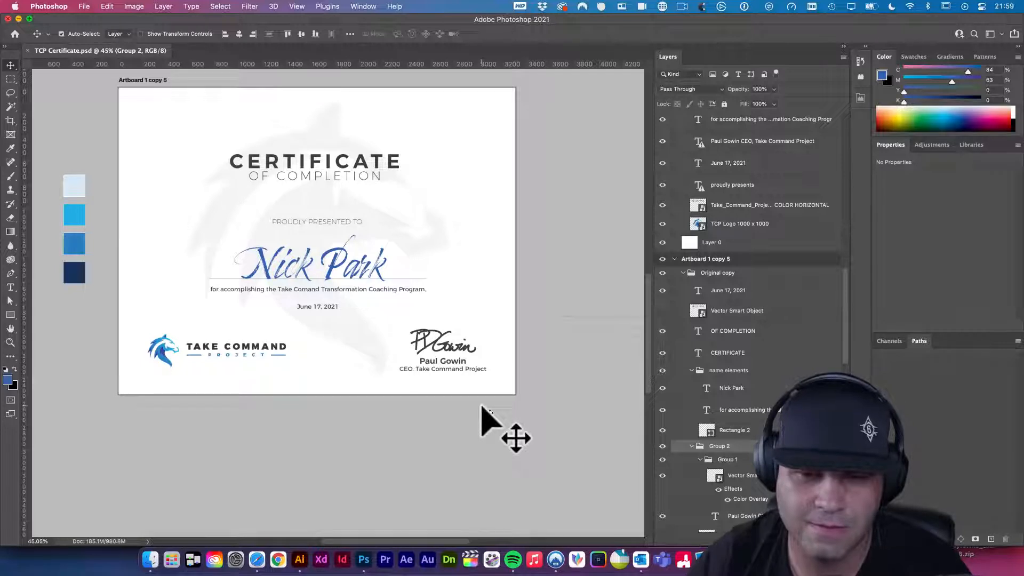
- Set the CEO title line under the signature to 11 pt and save
{"action": "key", "text": "t"}
{"action": "left_click", "coordinate": [462, 367]}
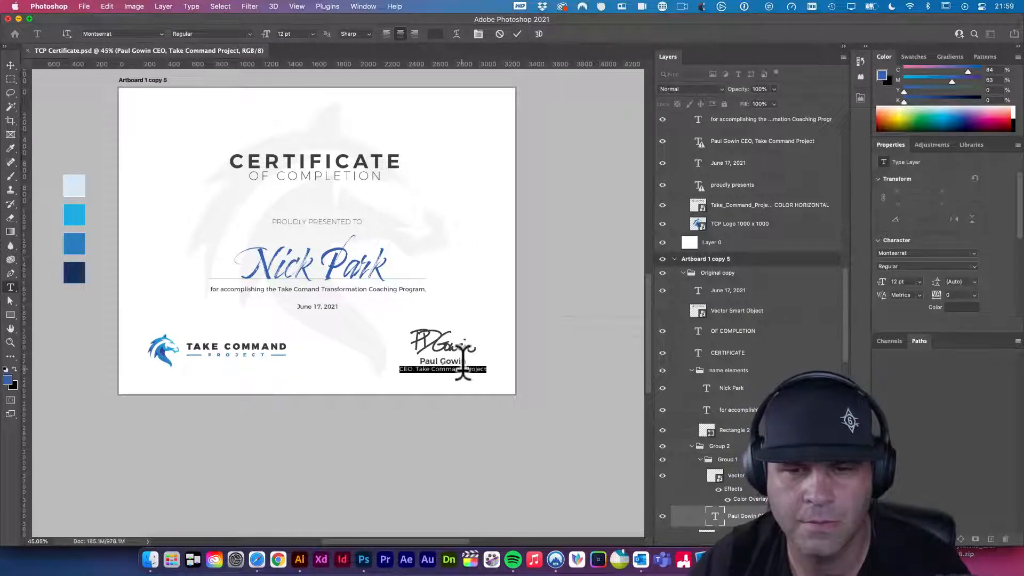
{"action": "left_click", "coordinate": [313, 34]}
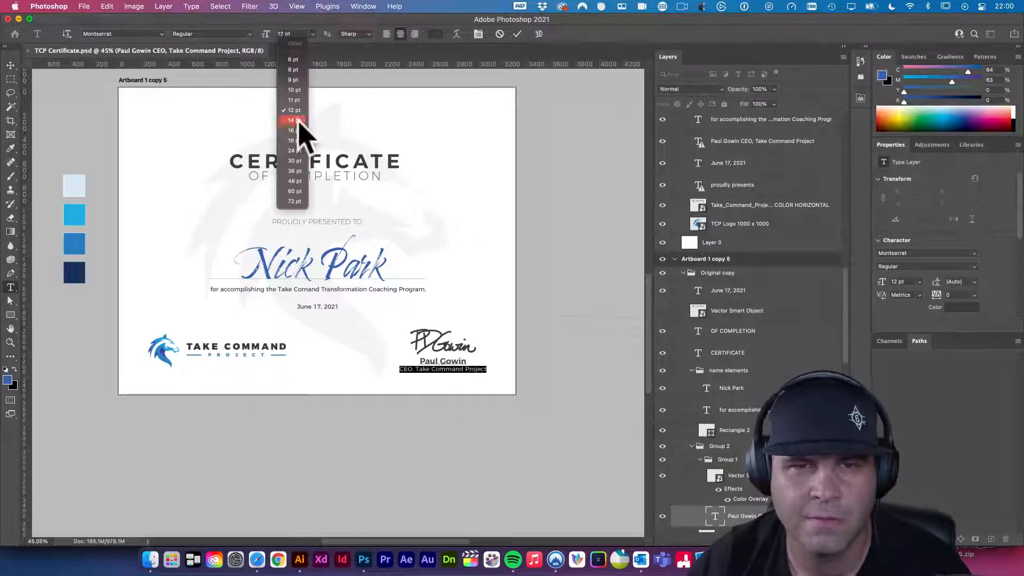
{"action": "left_click", "coordinate": [295, 100]}
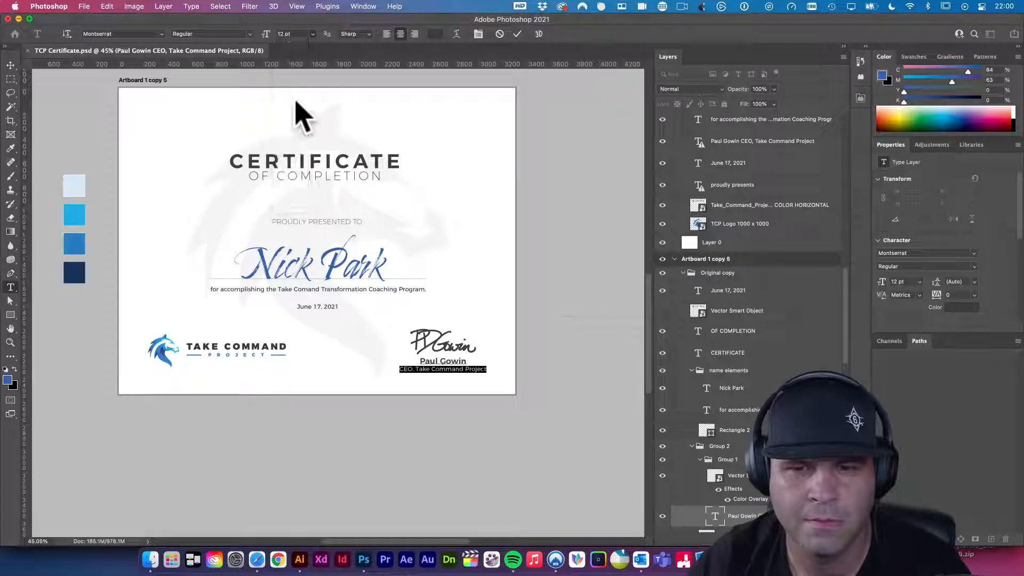
{"action": "left_click", "coordinate": [10, 65]}
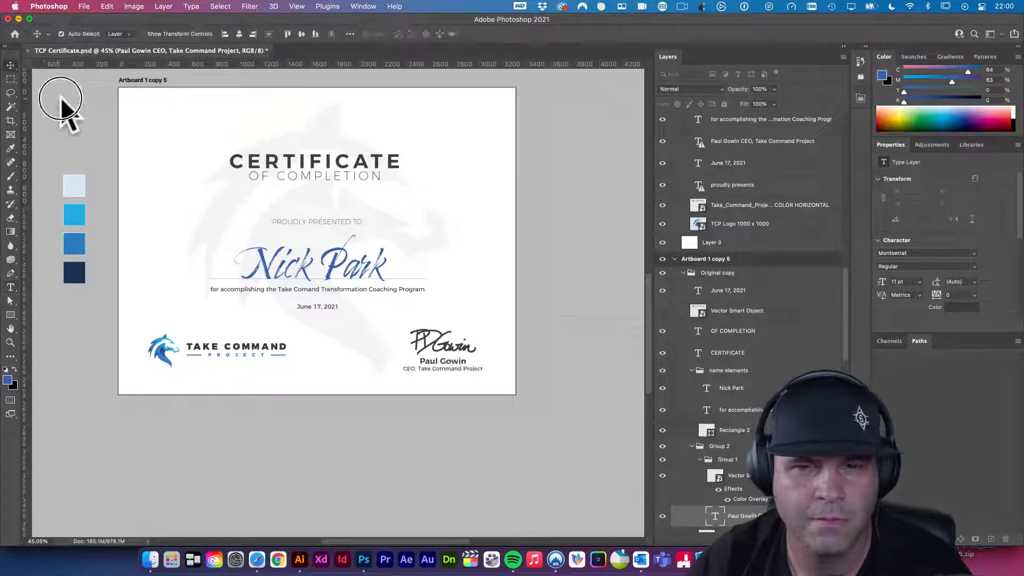
{"action": "key", "text": "super+s"}
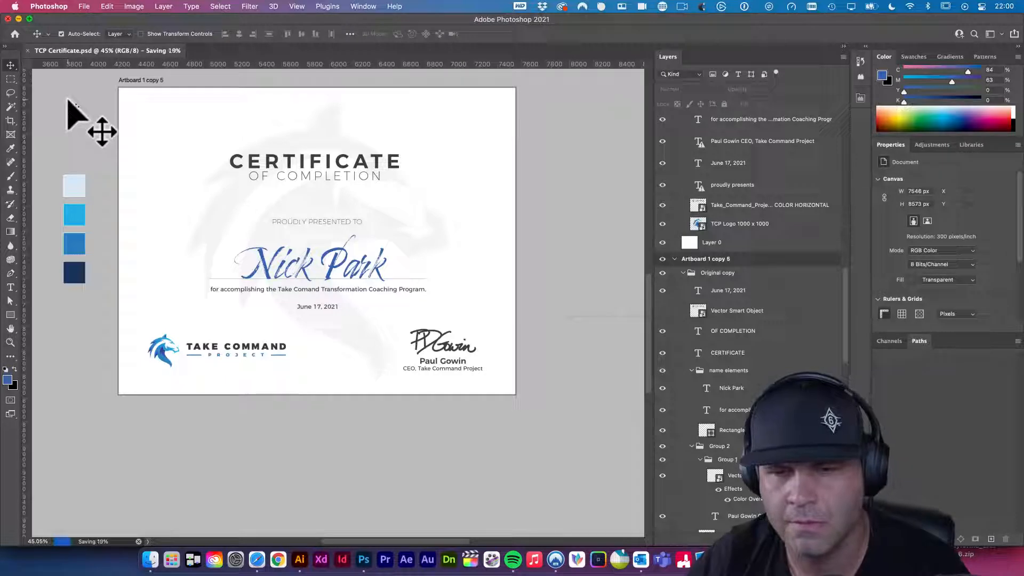
- Try moving the signature graphic, undo it, save again, and zoom out
{"action": "left_click", "coordinate": [446, 345]}
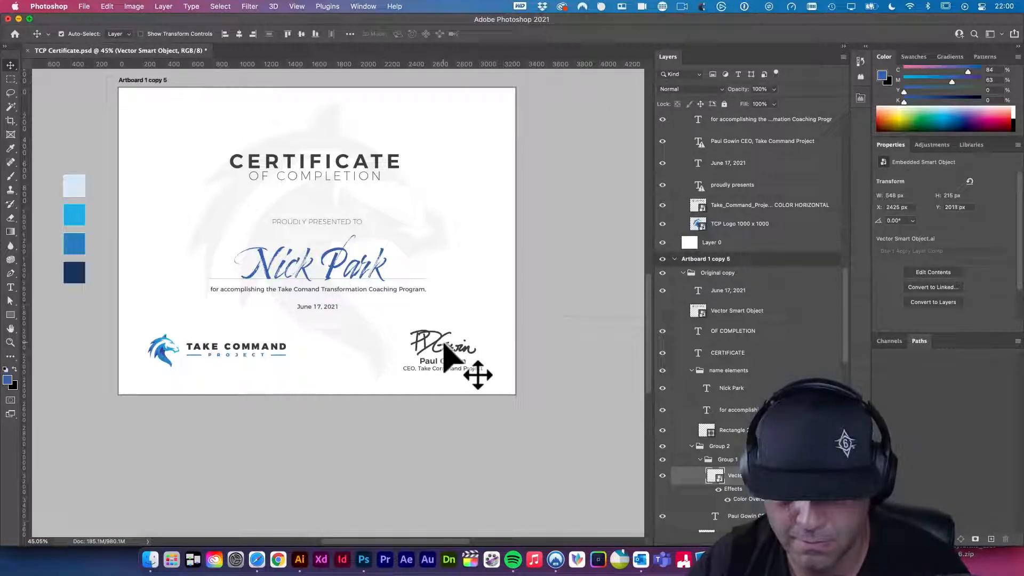
{"action": "left_click_drag", "start_coordinate": [444, 344], "coordinate": [446, 349]}
{"action": "key", "text": "super+z"}
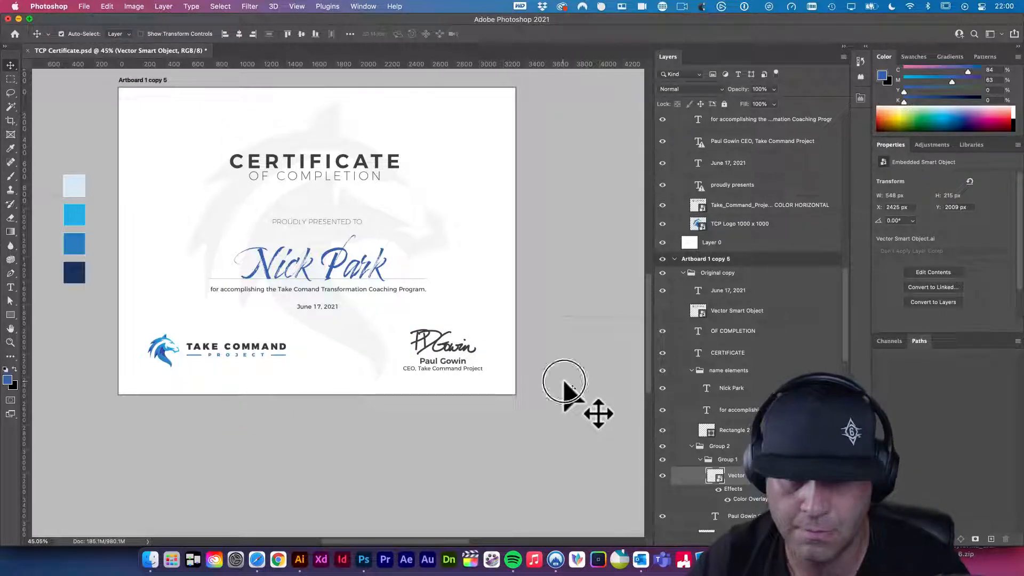
{"action": "left_click", "coordinate": [567, 386]}
{"action": "key", "text": "super+s"}
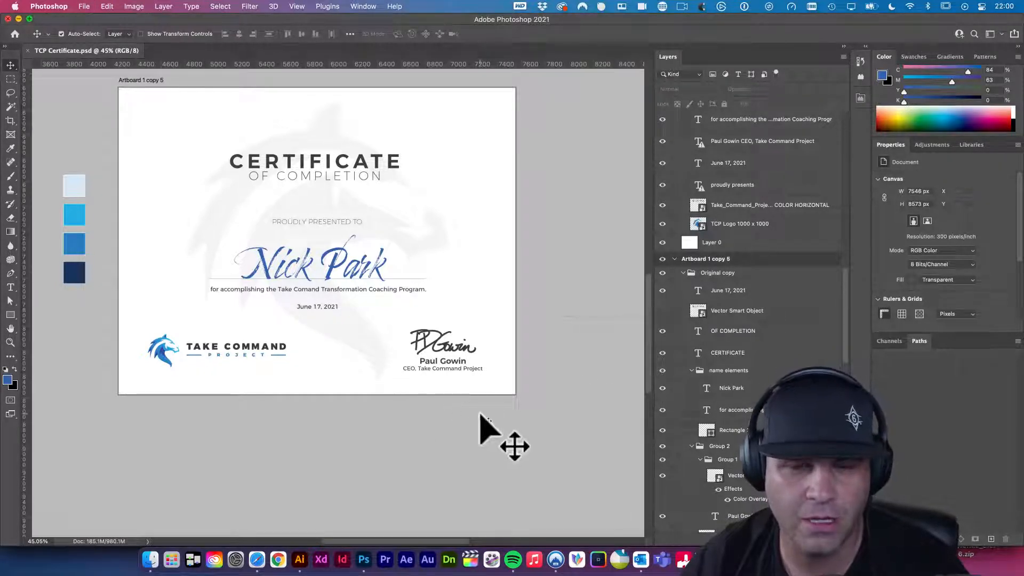
{"action": "left_click", "coordinate": [352, 334], "text": "alt+super"}
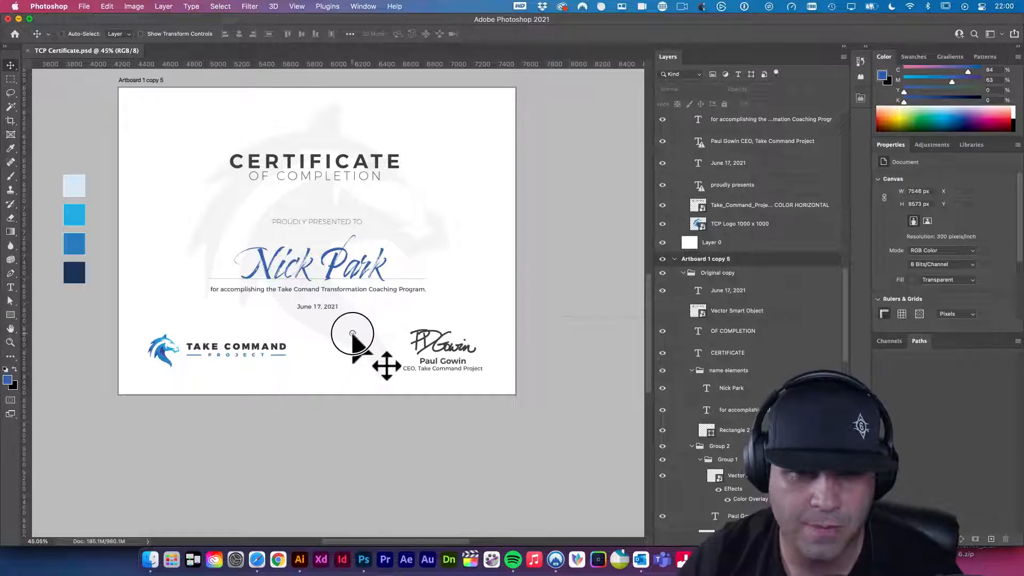
{"action": "left_click", "coordinate": [352, 334], "text": "alt+super"}
{"action": "left_click", "coordinate": [297, 292], "text": "alt+super"}
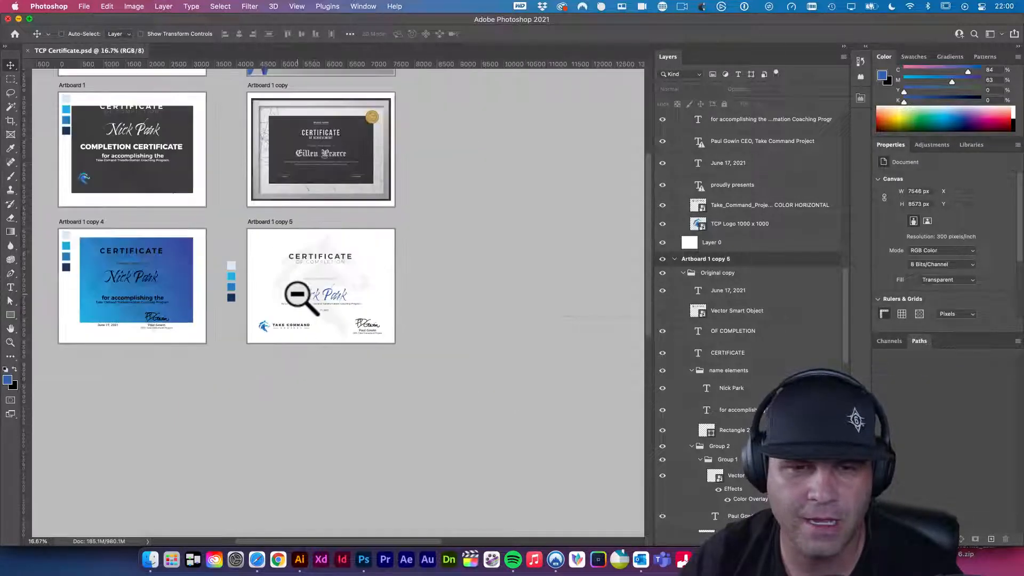
{"action": "scroll", "coordinate": [269, 286], "scroll_direction": "up", "scroll_amount": 3}
{"action": "scroll", "coordinate": [270, 286], "scroll_direction": "left", "scroll_amount": 3}
{"action": "left_click_drag", "start_coordinate": [364, 356], "coordinate": [392, 396]}
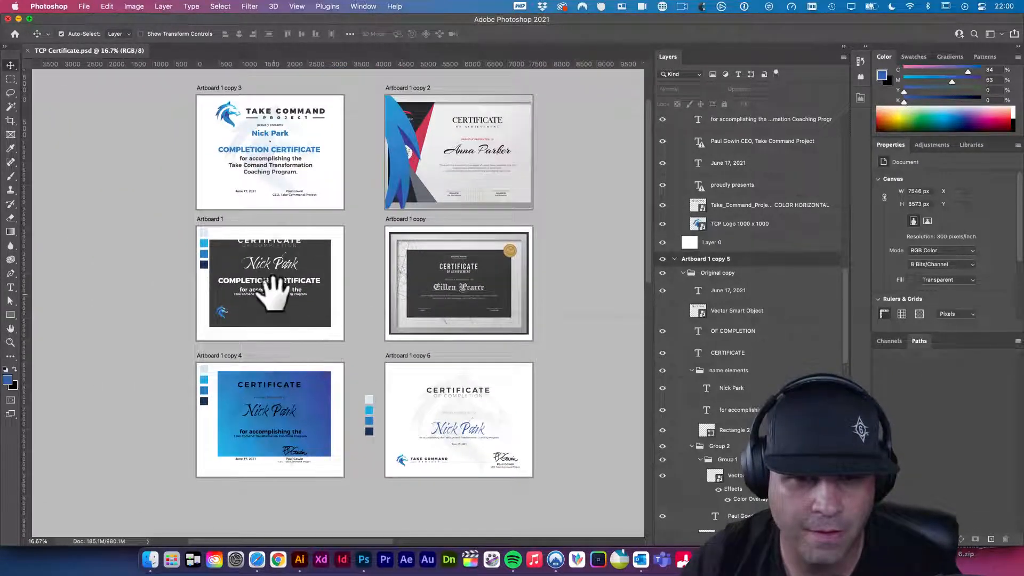
{"action": "left_click", "coordinate": [273, 294], "text": "super"}
{"action": "left_click", "coordinate": [368, 347], "text": "alt+super"}
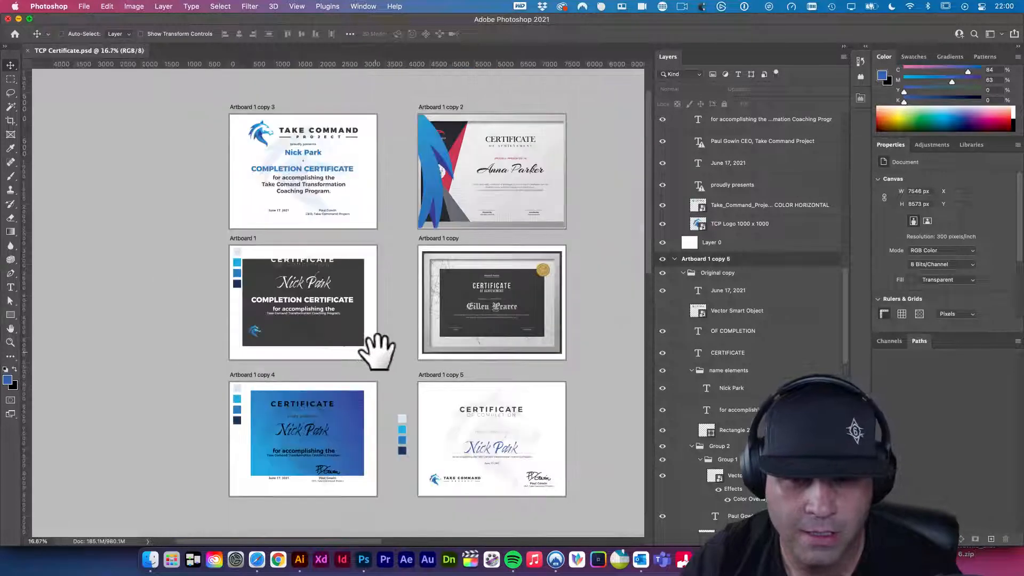
{"action": "scroll", "coordinate": [373, 347], "scroll_direction": "right", "scroll_amount": 2}
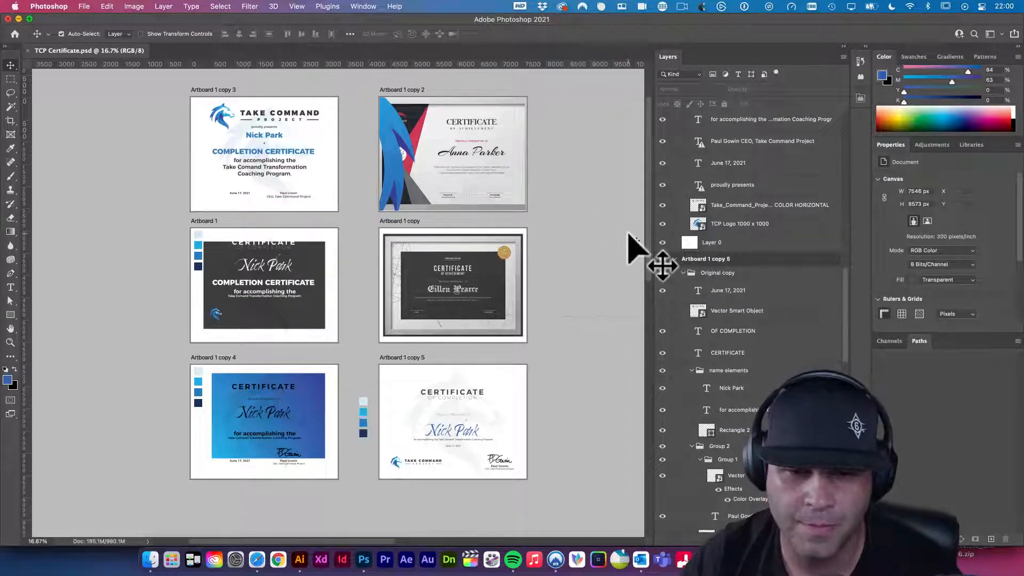
{"action": "scroll", "coordinate": [528, 341], "scroll_direction": "right", "scroll_amount": 2}
{"action": "scroll", "coordinate": [528, 341], "scroll_direction": "down", "scroll_amount": 1}
{"action": "scroll", "coordinate": [524, 335], "scroll_direction": "right", "scroll_amount": 1}
{"action": "scroll", "coordinate": [523, 335], "scroll_direction": "down", "scroll_amount": 1}
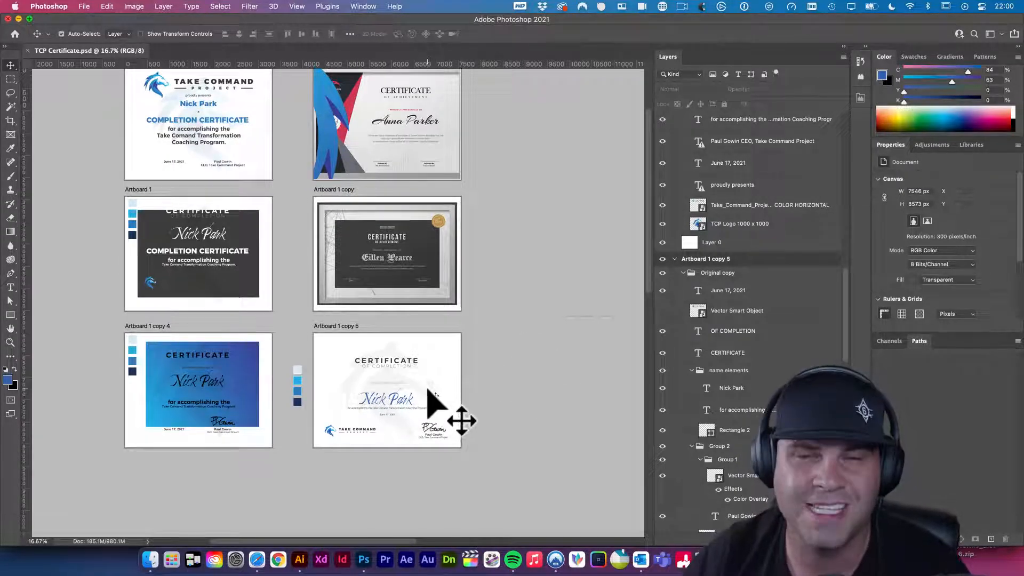
{"action": "left_click", "coordinate": [397, 396], "text": "super"}
{"action": "left_click", "coordinate": [397, 397], "text": "super"}
{"action": "left_click", "coordinate": [397, 396], "text": "super"}
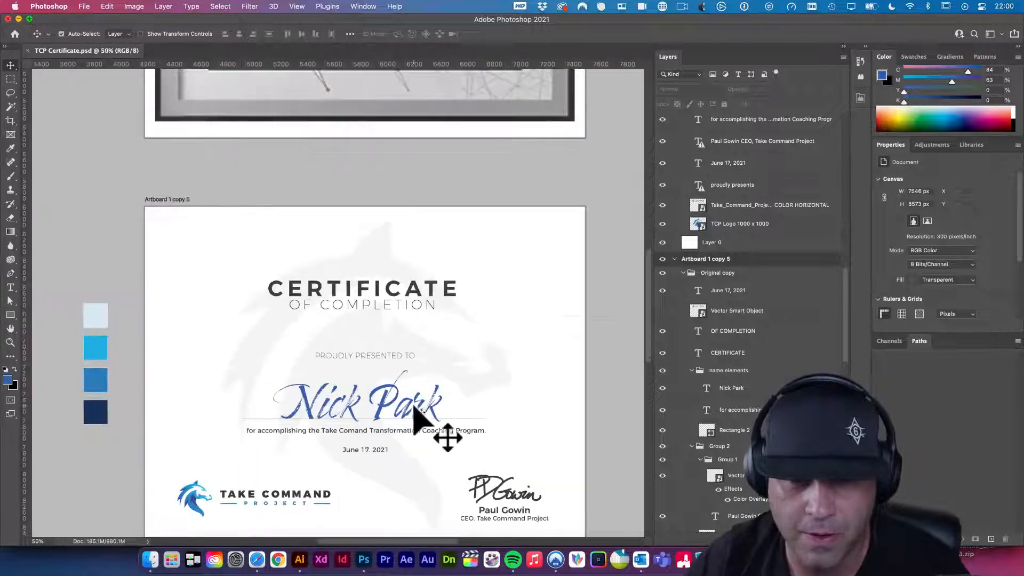
{"action": "left_click", "coordinate": [415, 409]}
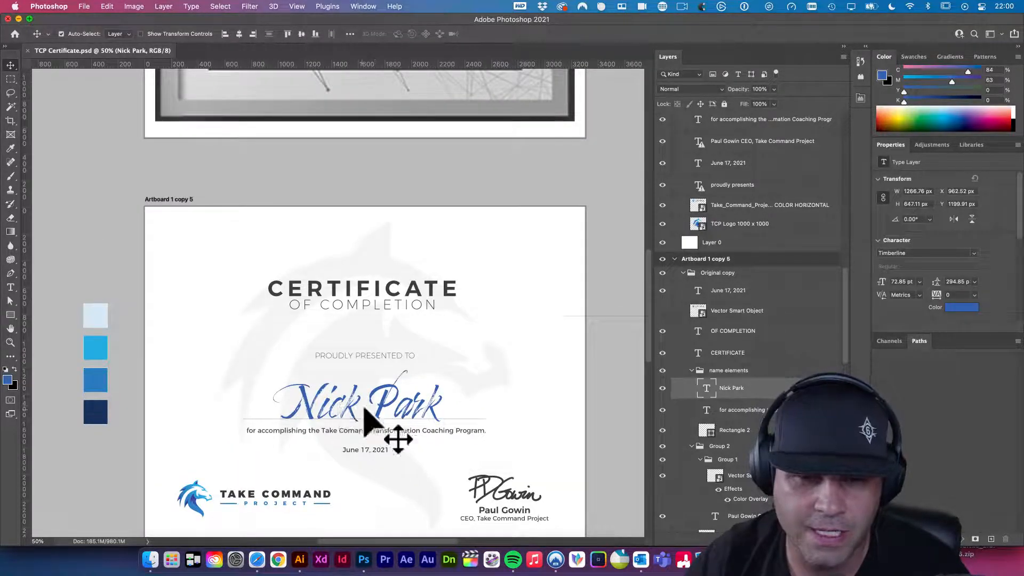
{"action": "key", "text": "t"}
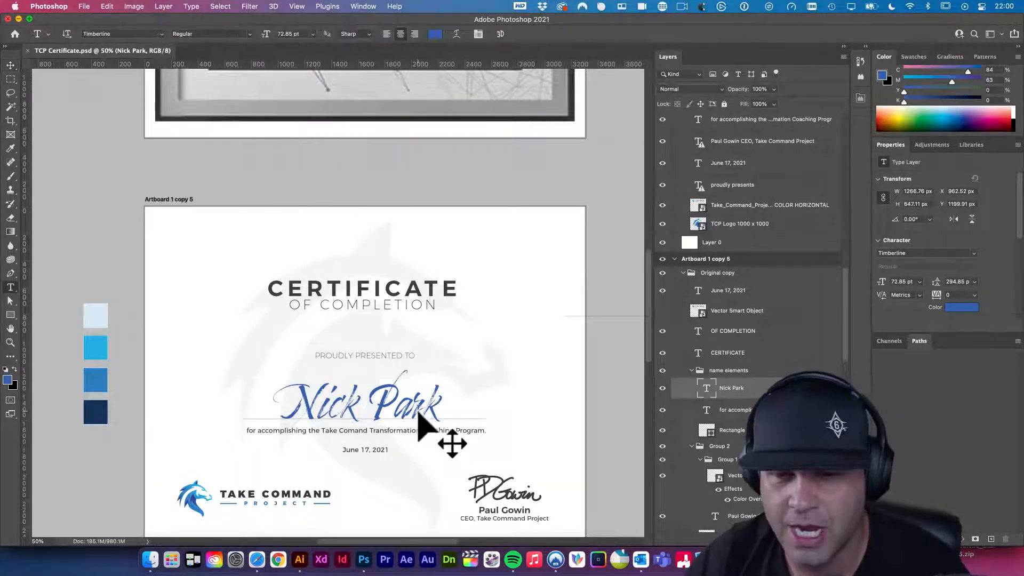
{"action": "left_click", "coordinate": [419, 413]}
{"action": "key", "text": "super+a"}
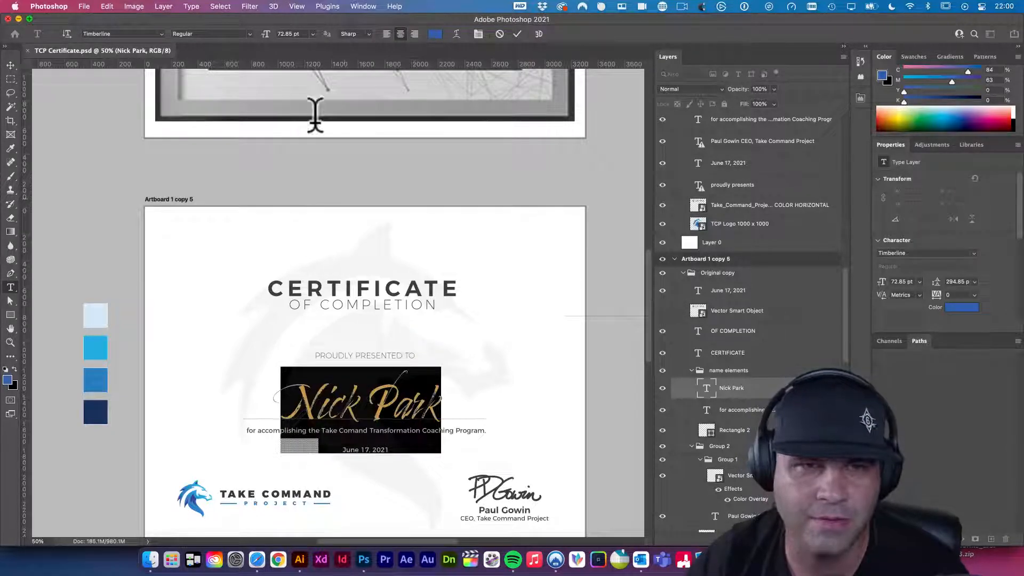
{"action": "left_click", "coordinate": [161, 33]}
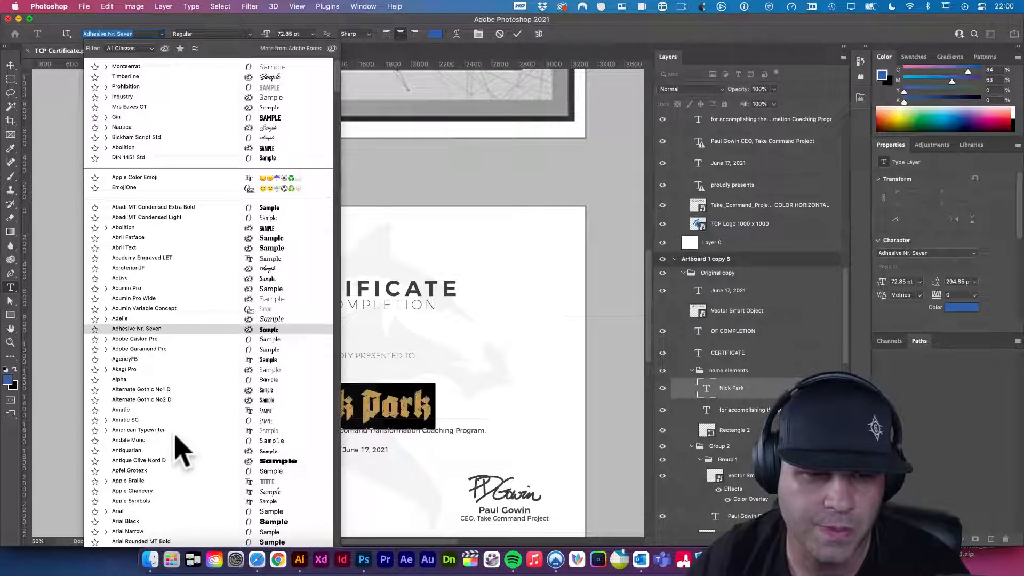
{"action": "scroll", "coordinate": [176, 438], "scroll_direction": "down", "scroll_amount": 15}
{"action": "scroll", "coordinate": [176, 368], "scroll_direction": "down", "scroll_amount": 15}
{"action": "scroll", "coordinate": [138, 344], "scroll_direction": "down", "scroll_amount": 5}
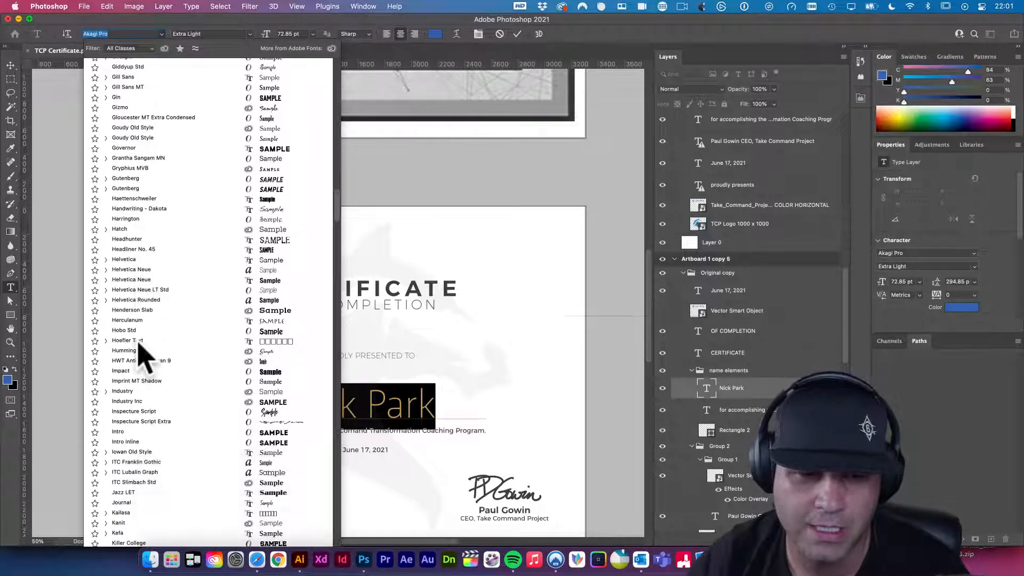
{"action": "scroll", "coordinate": [139, 344], "scroll_direction": "down", "scroll_amount": 2}
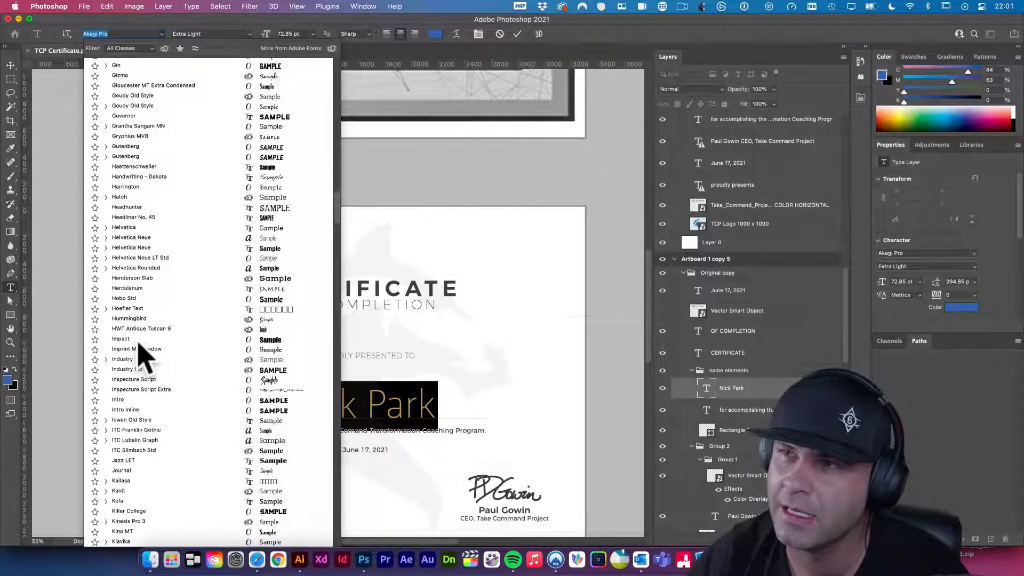
{"action": "key", "text": "Escape"}
{"action": "key", "text": "Escape"}
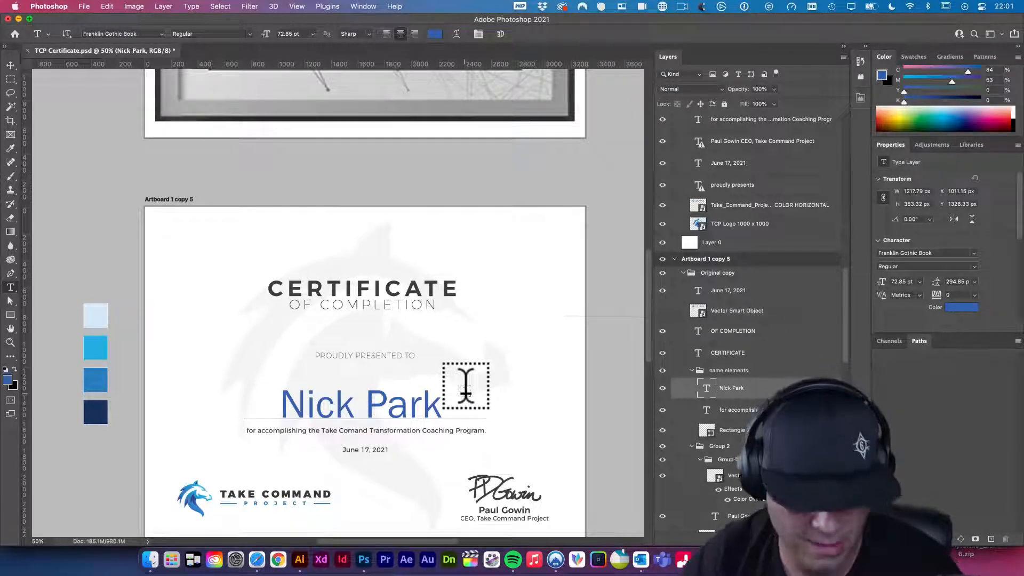
{"action": "key", "text": "super+z"}
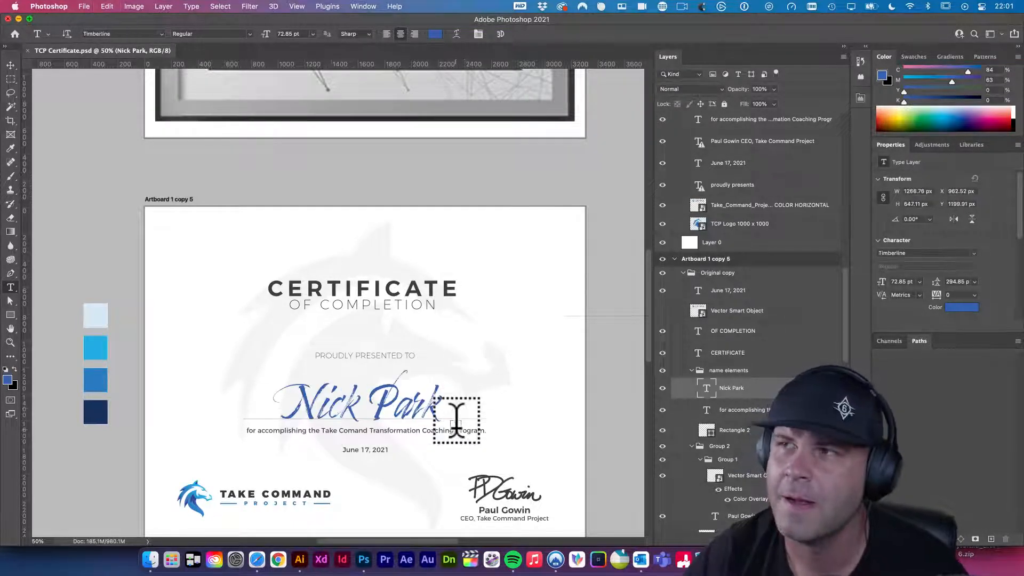
{"action": "double_click", "coordinate": [343, 397]}
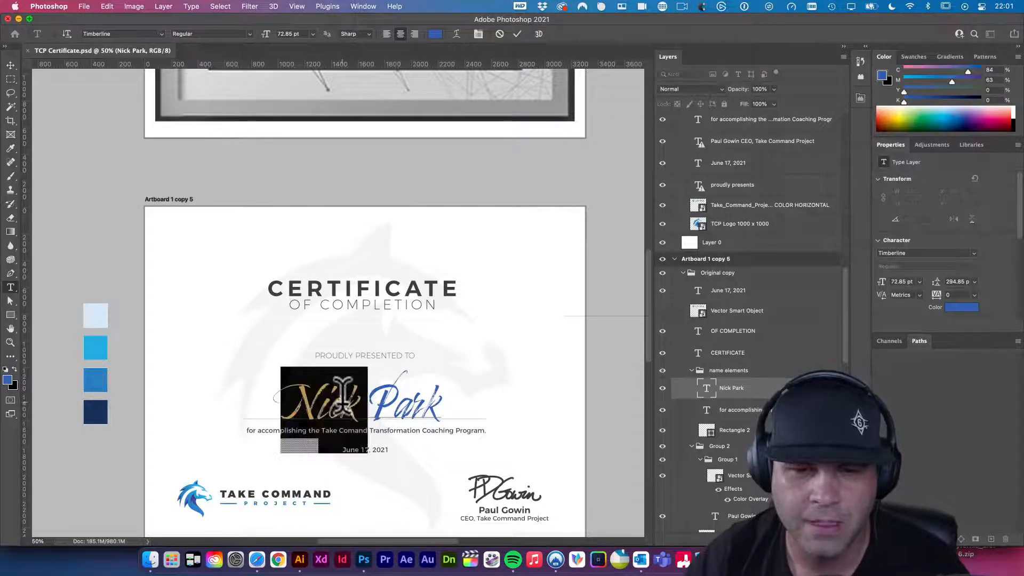
{"action": "key", "text": "super+a"}
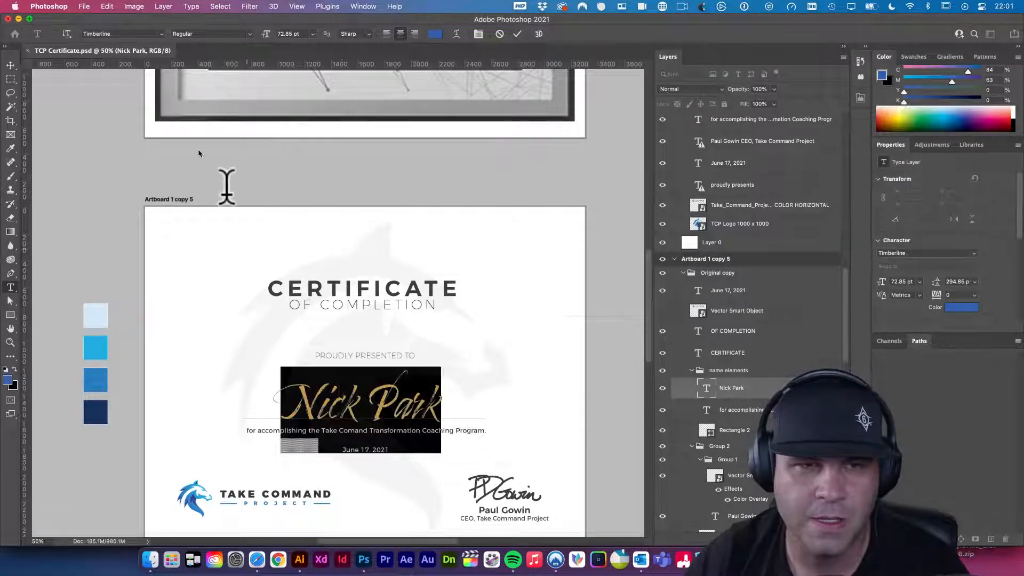
{"action": "left_click", "coordinate": [162, 34]}
{"action": "left_click", "coordinate": [342, 405]}
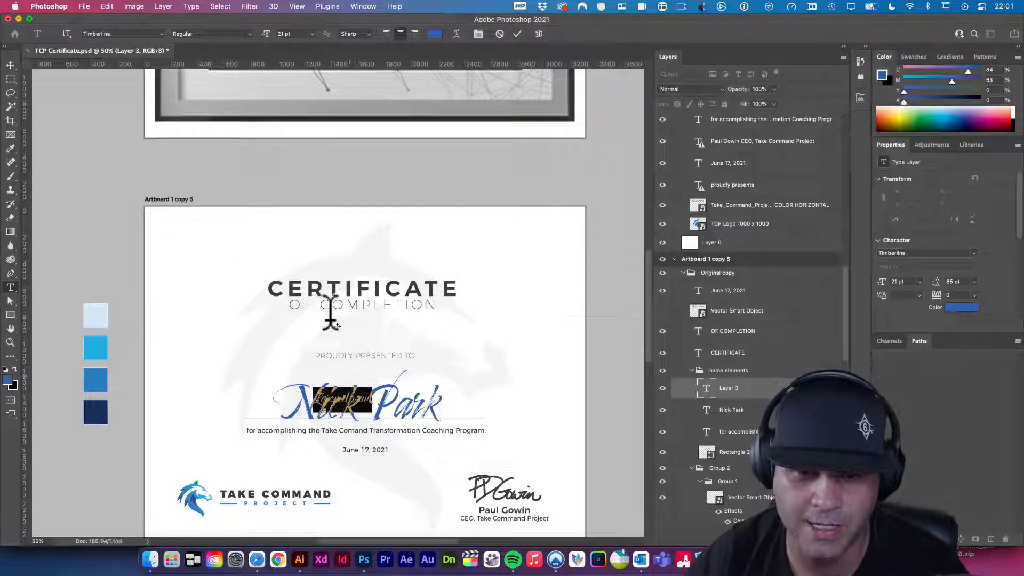
{"action": "key", "text": "super+z"}
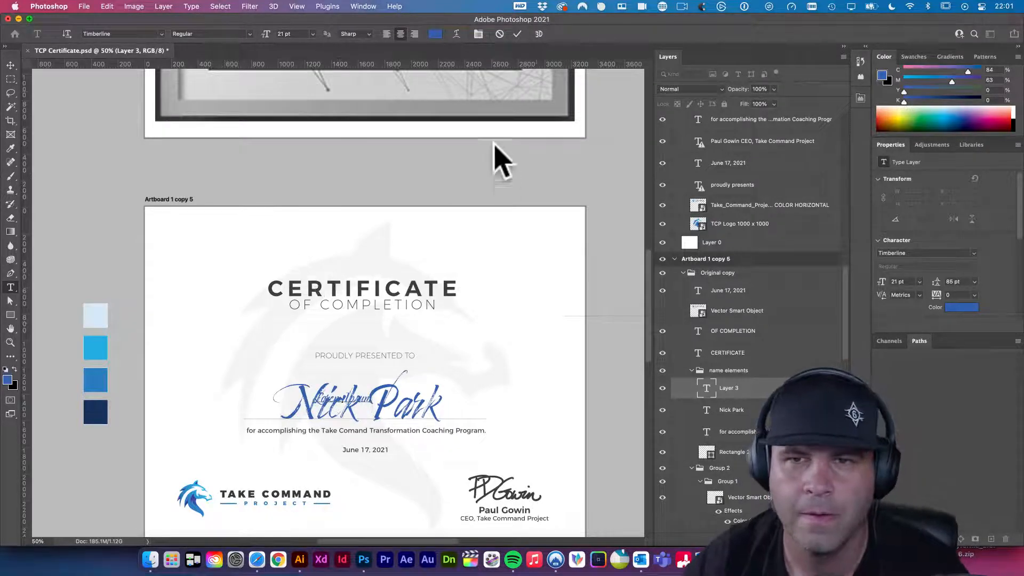
{"action": "left_click", "coordinate": [516, 33]}
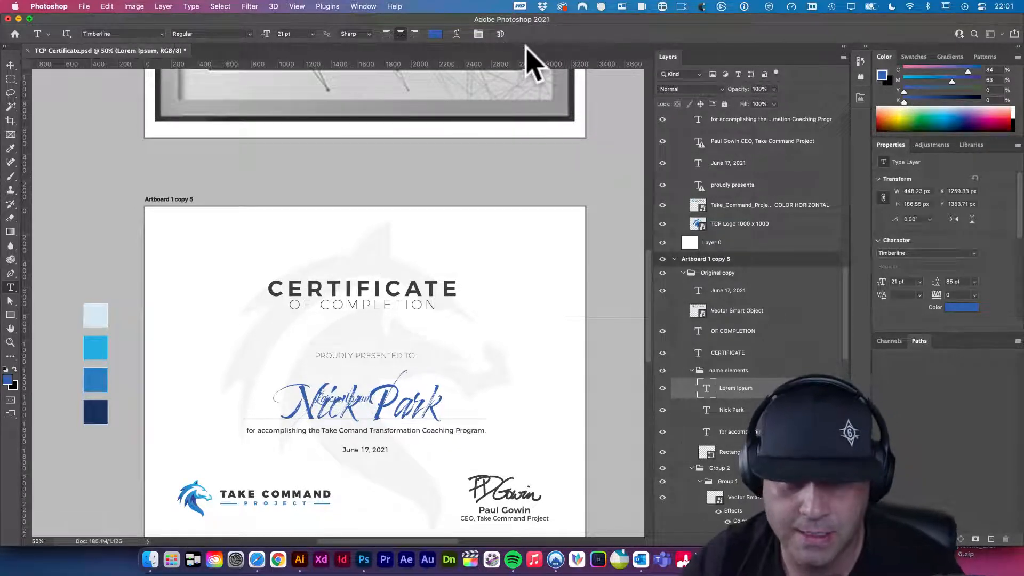
{"action": "key", "text": "v"}
{"action": "key", "text": "BackSpace"}
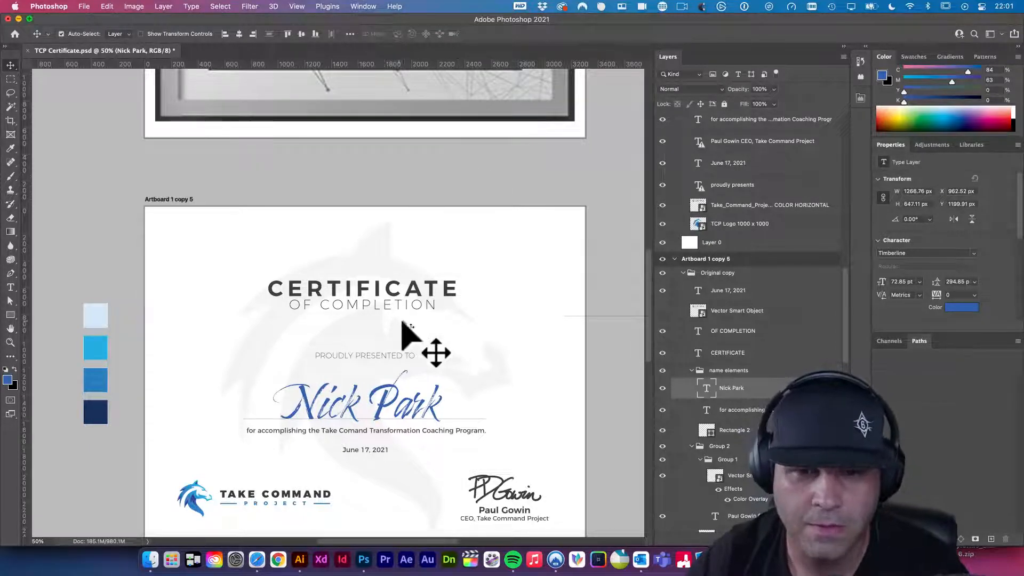
{"action": "double_click", "coordinate": [404, 417]}
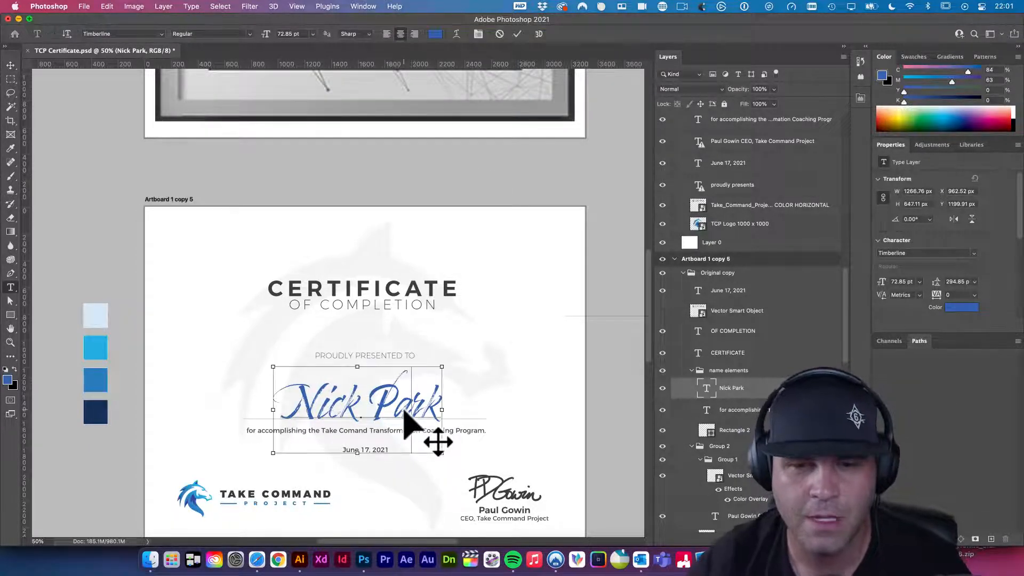
{"action": "left_click", "coordinate": [163, 37]}
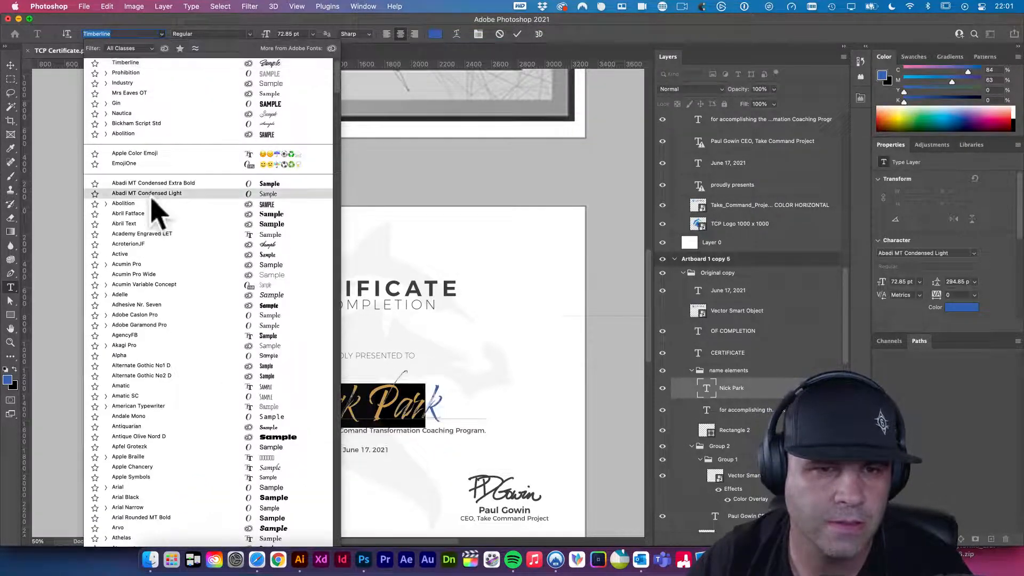
{"action": "scroll", "coordinate": [155, 213], "scroll_direction": "down", "scroll_amount": 3}
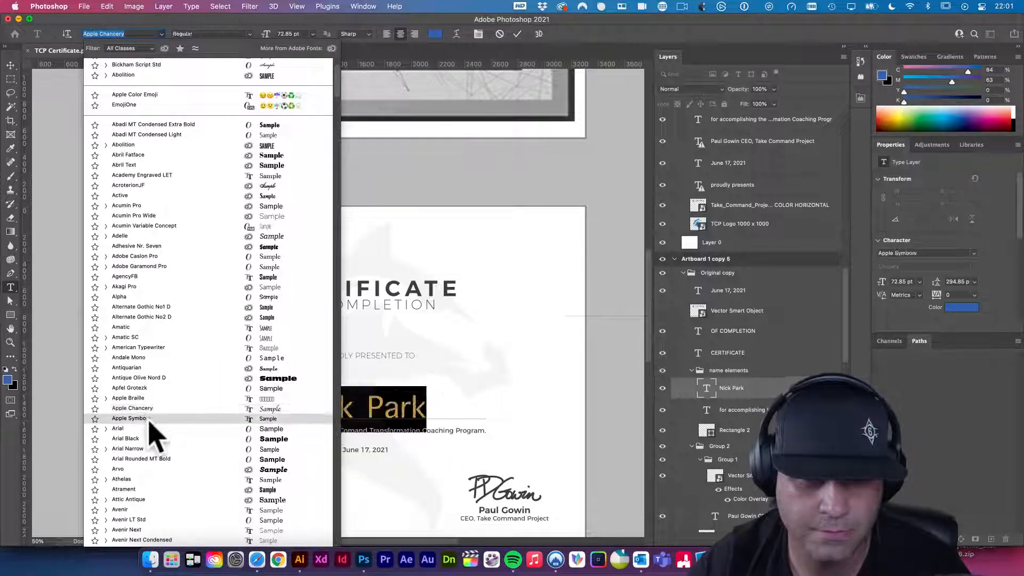
{"action": "scroll", "coordinate": [155, 458], "scroll_direction": "down", "scroll_amount": 3}
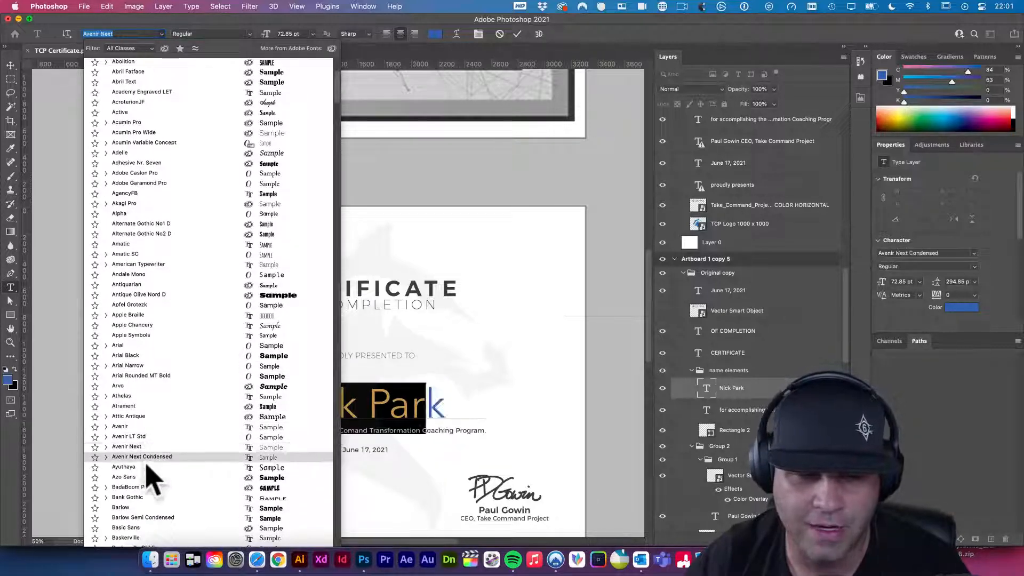
{"action": "scroll", "coordinate": [154, 472], "scroll_direction": "down", "scroll_amount": 12}
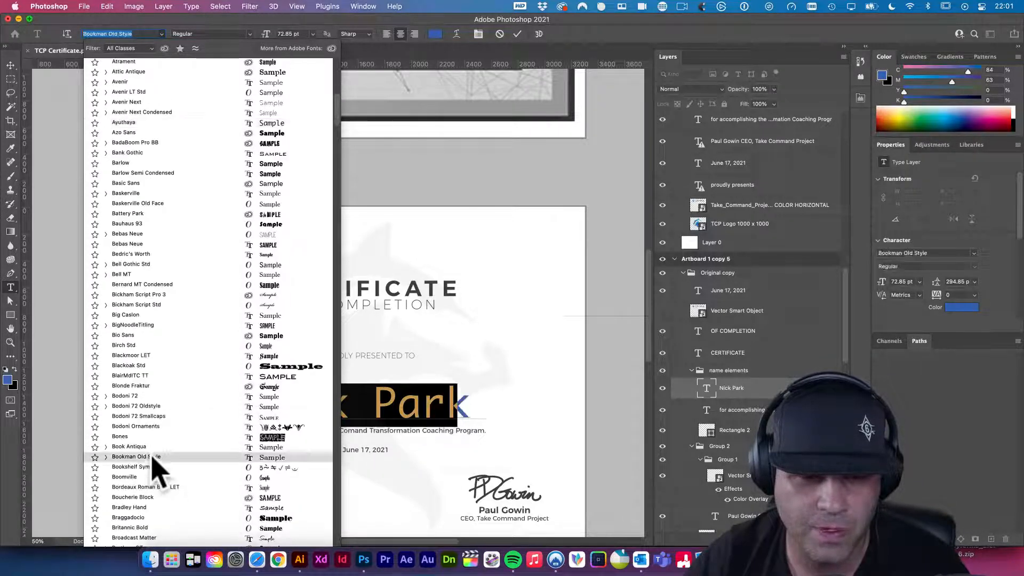
{"action": "left_click", "coordinate": [224, 438]}
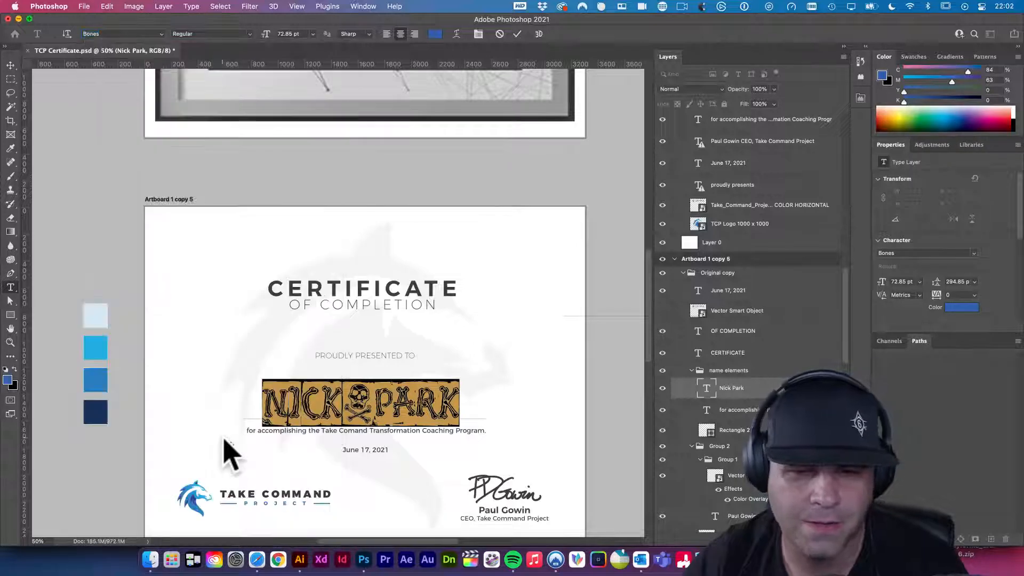
{"action": "left_click", "coordinate": [11, 64]}
{"action": "left_click", "coordinate": [92, 137]}
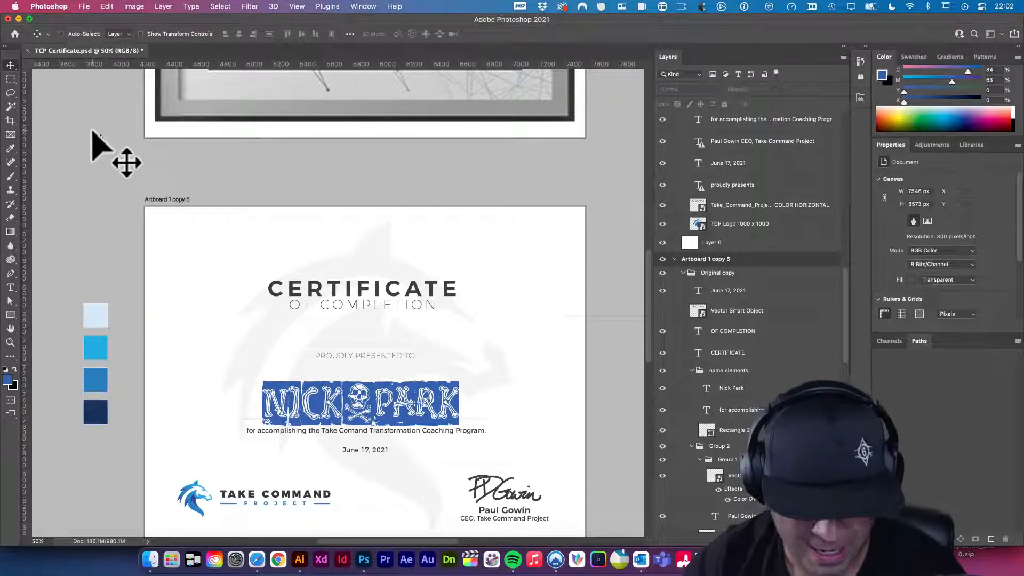
{"action": "key", "text": "super+z"}
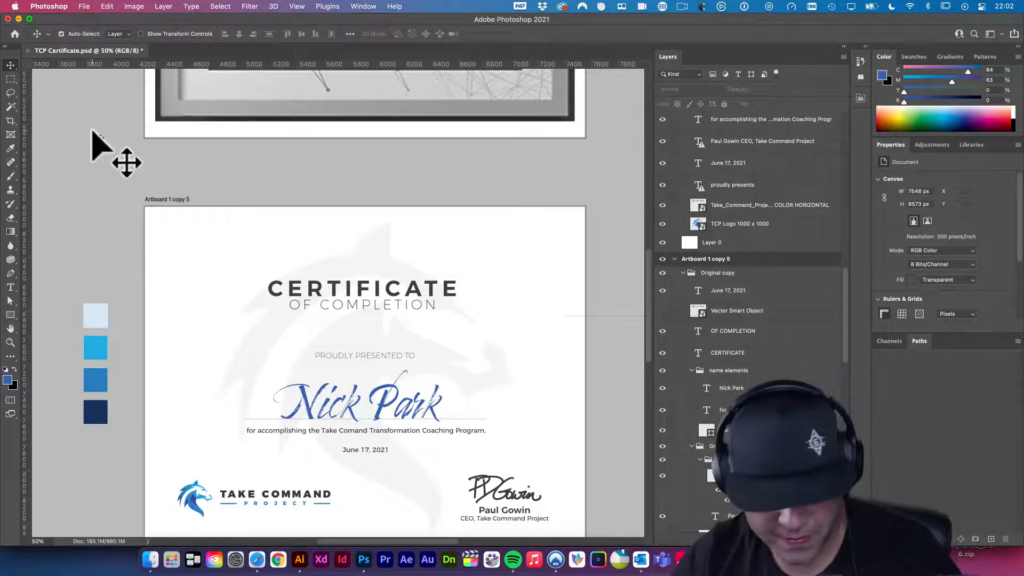
- Save, then rename the Artboard 1 copy 5 certificate artboard to V1
{"action": "key", "text": "super+s"}
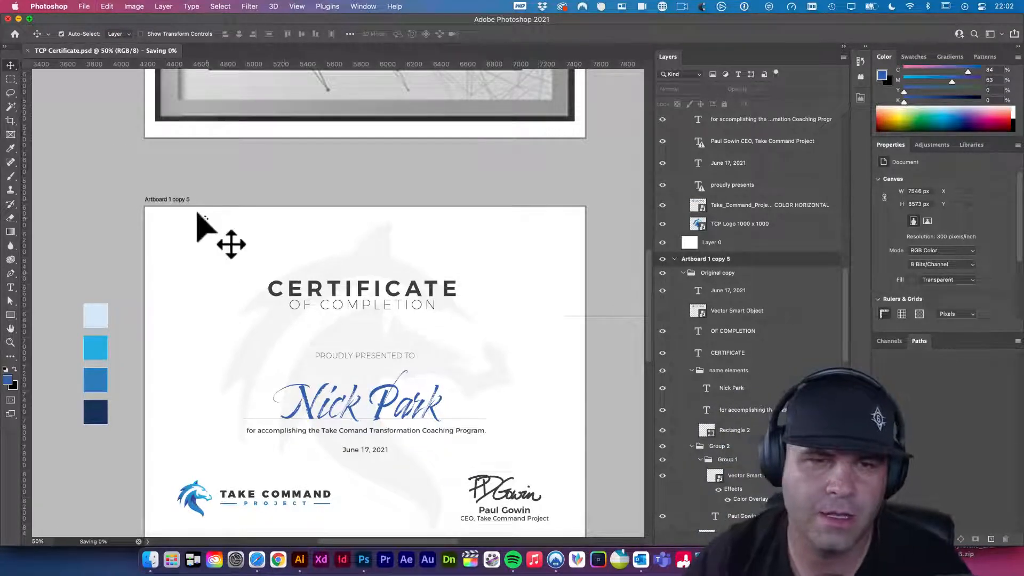
{"action": "left_click", "coordinate": [169, 201]}
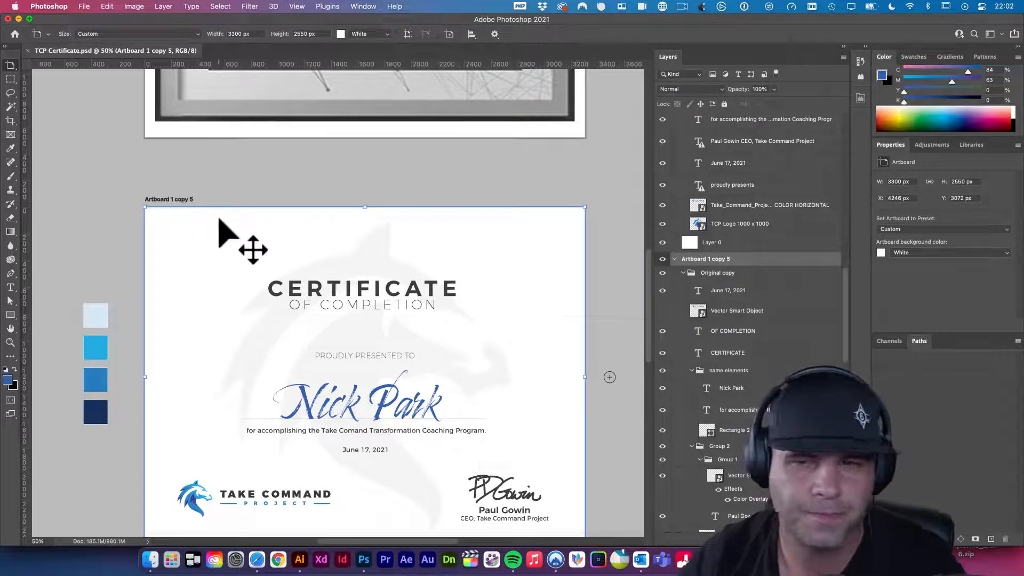
{"action": "left_click", "coordinate": [708, 260]}
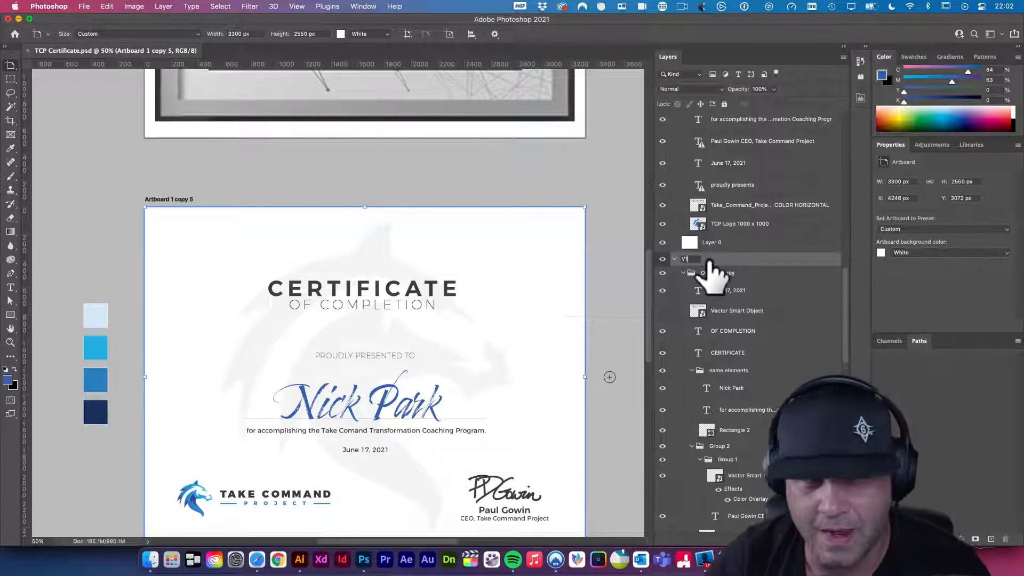
{"action": "key", "text": "Return"}
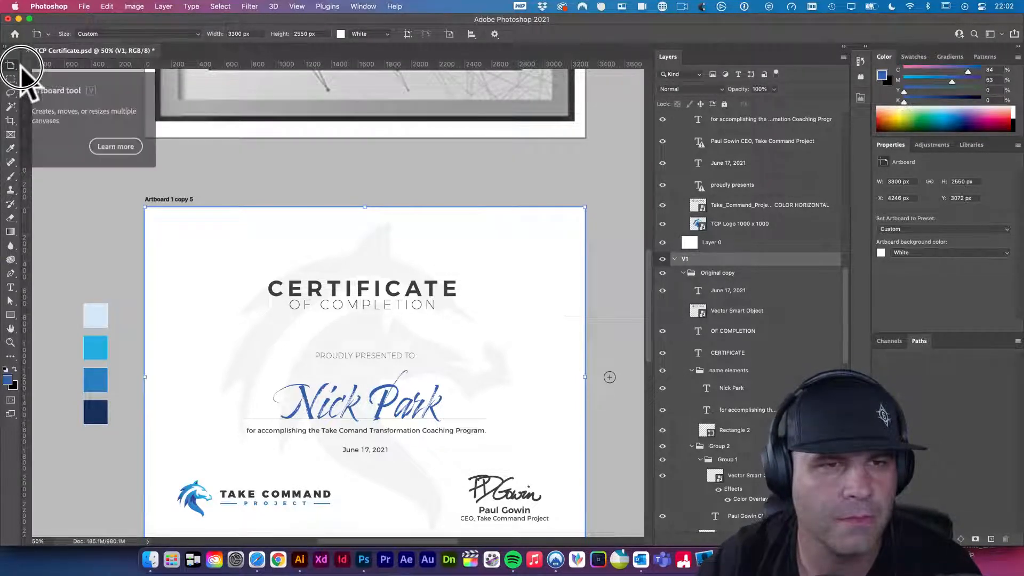
- Return to the Move tool, review the artboards, and save the document
{"action": "left_click", "coordinate": [10, 66]}
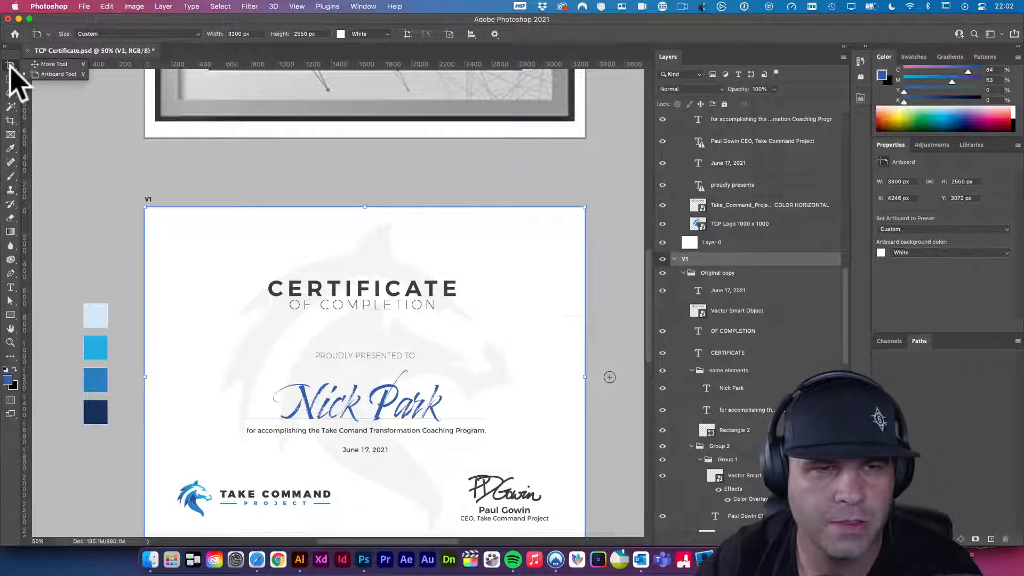
{"action": "left_click", "coordinate": [50, 64]}
{"action": "left_click", "coordinate": [92, 168]}
{"action": "left_click_drag", "start_coordinate": [297, 233], "coordinate": [218, 225]}
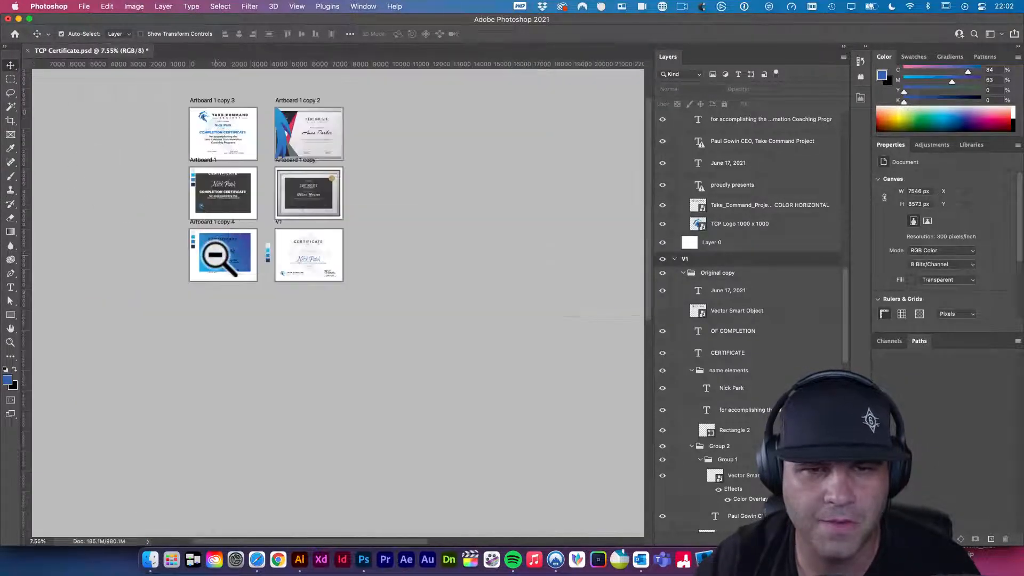
{"action": "left_click_drag", "start_coordinate": [298, 237], "coordinate": [376, 278]}
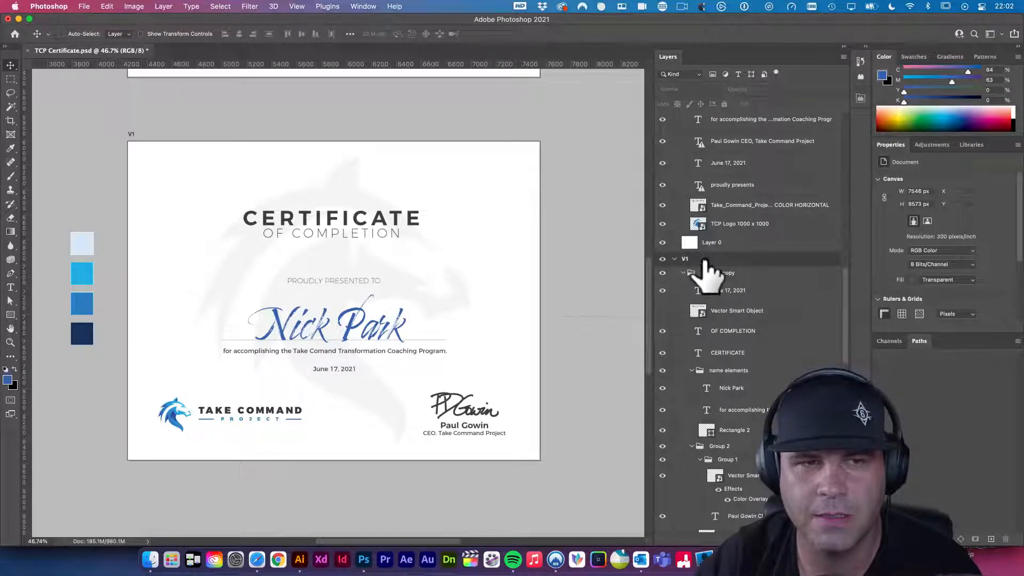
{"action": "key", "text": "super+s"}
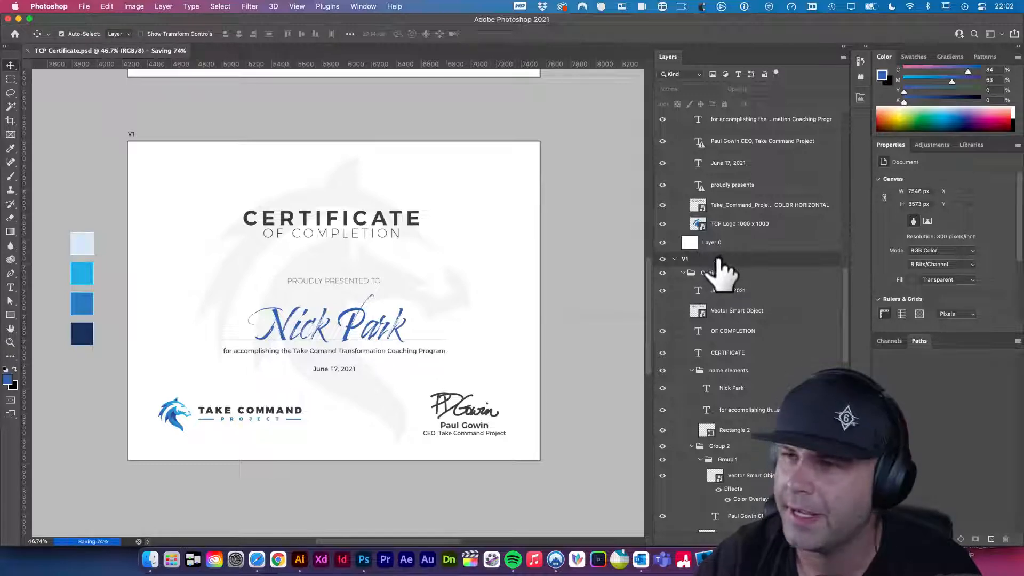
- Export the V1 artboard as a 3300 × 2550 px JPG at 100% quality
{"action": "right_click", "coordinate": [692, 260]}
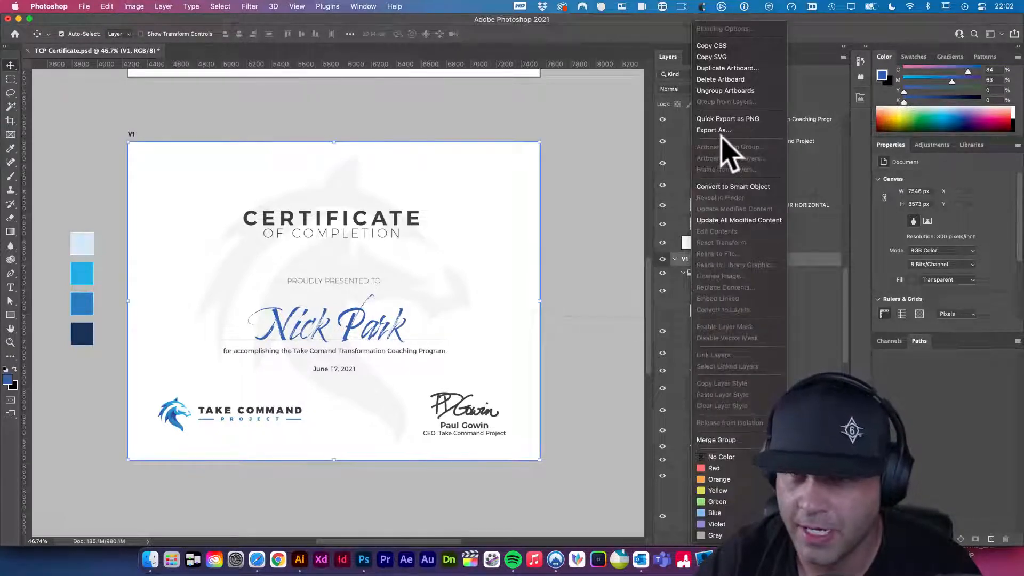
{"action": "left_click", "coordinate": [717, 130]}
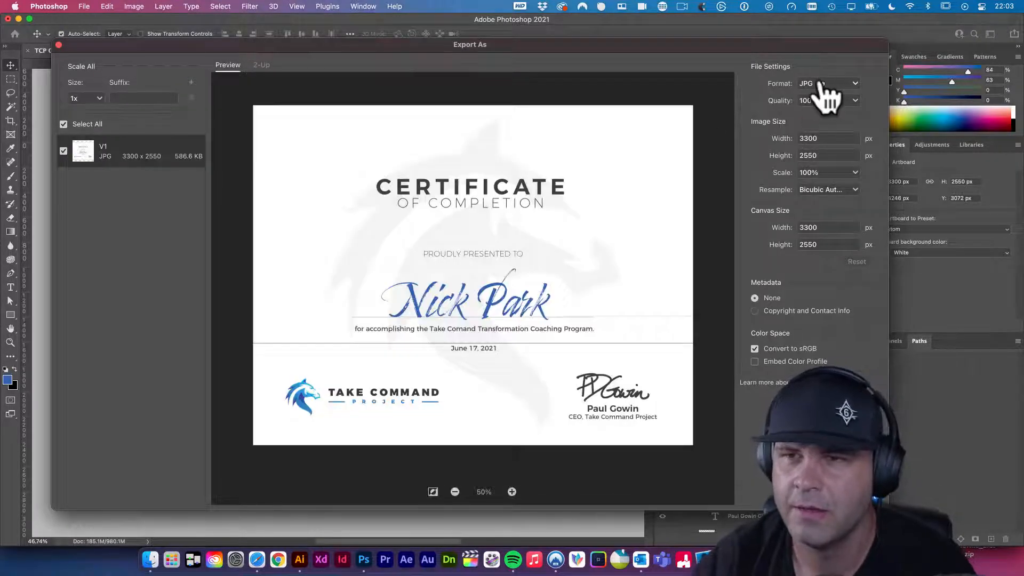
{"action": "left_click", "coordinate": [855, 85]}
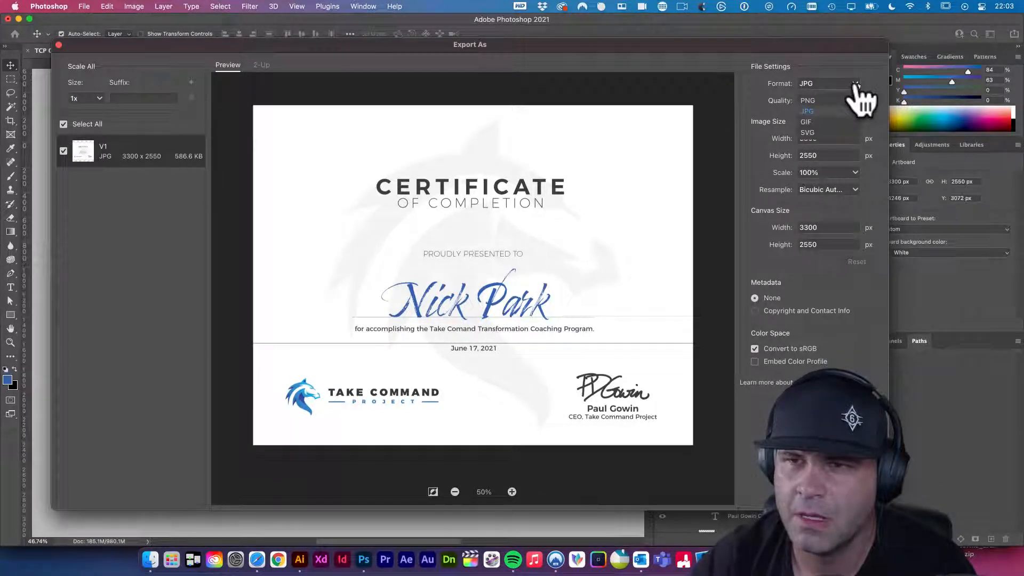
{"action": "left_click", "coordinate": [819, 113]}
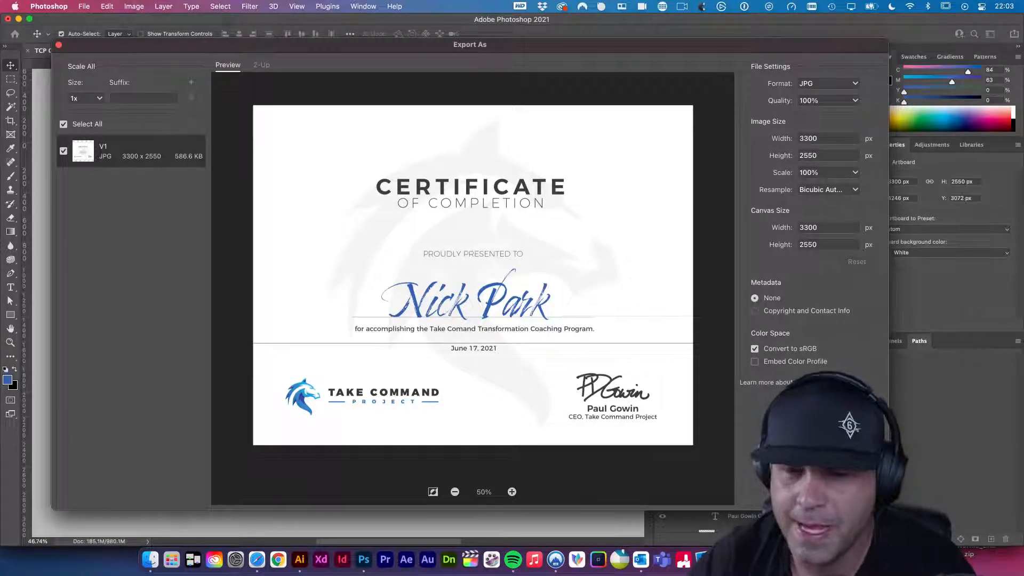
{"action": "left_click", "coordinate": [856, 492]}
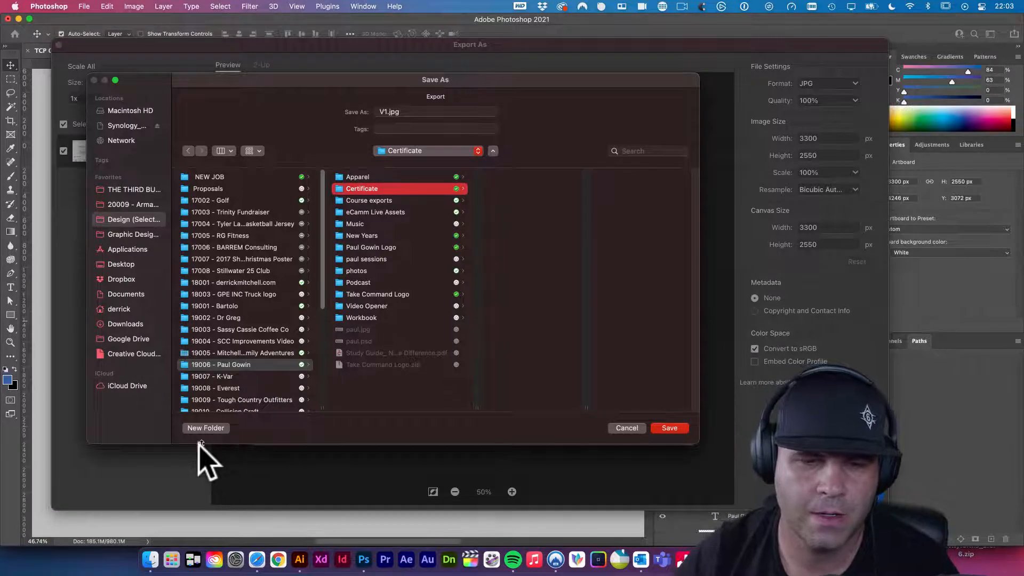
- Create a new folder named 'Files Sent' inside the Certificate folder
{"action": "left_click", "coordinate": [209, 426]}
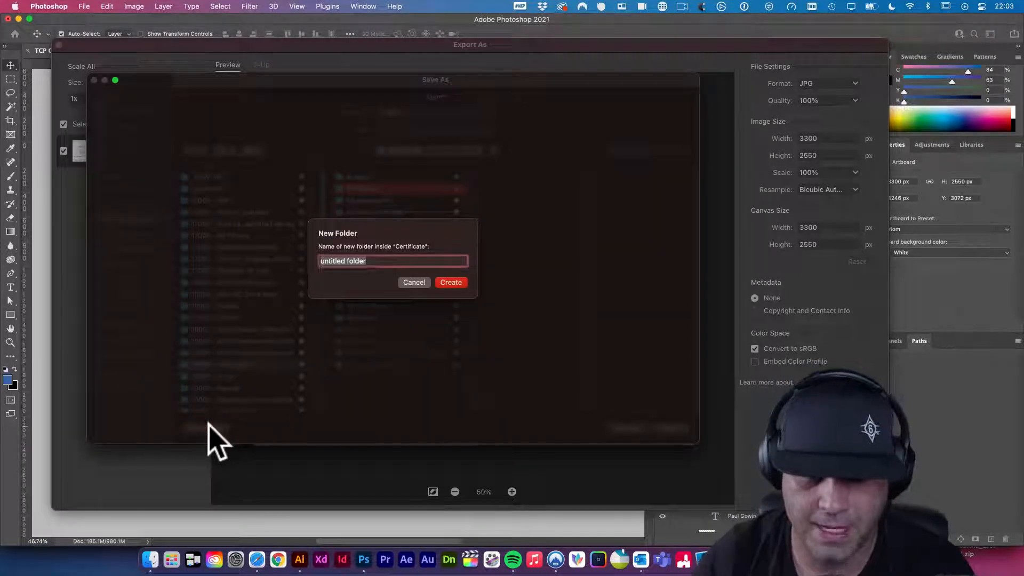
{"action": "type", "text": "Files Sent"}
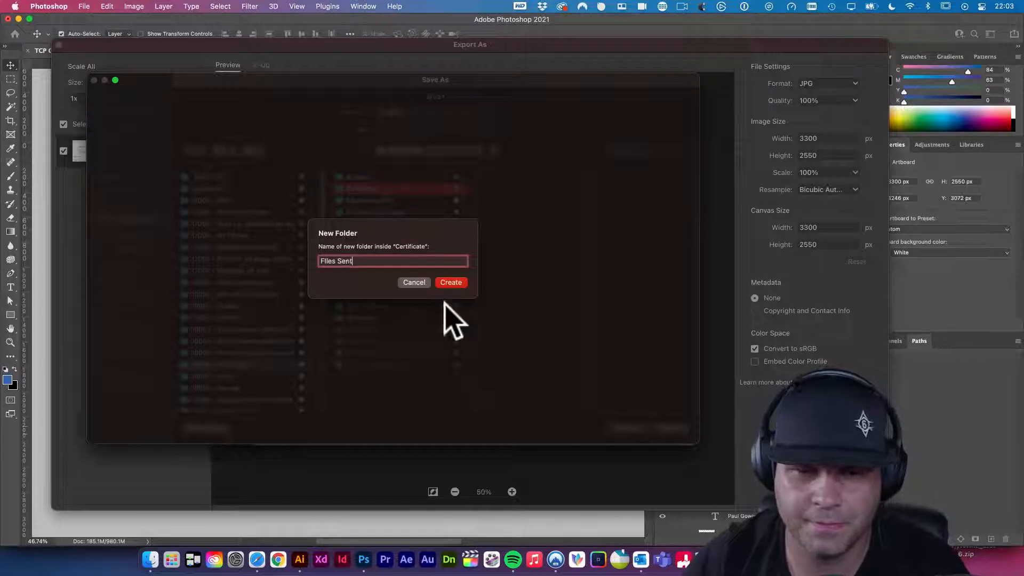
{"action": "left_click", "coordinate": [325, 261]}
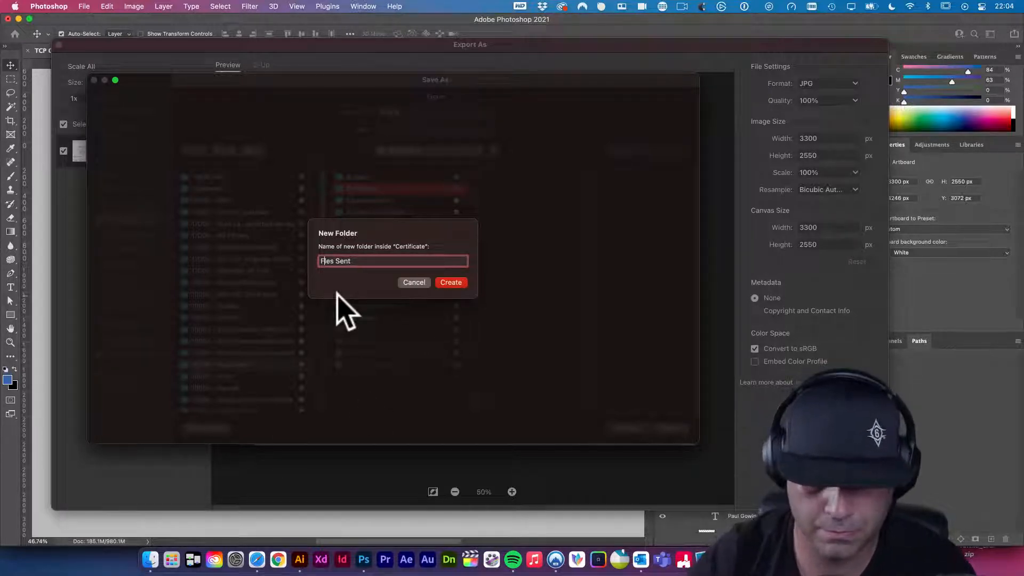
{"action": "left_click", "coordinate": [457, 281]}
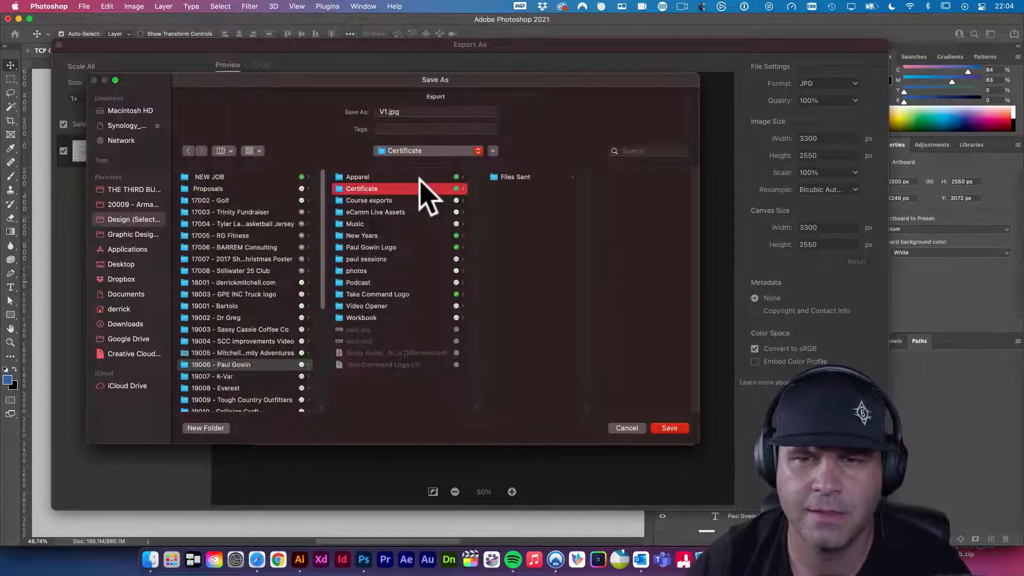
- Inside Files Sent, create a 'comps' folder and save V1.jpg into it
{"action": "left_click", "coordinate": [550, 176]}
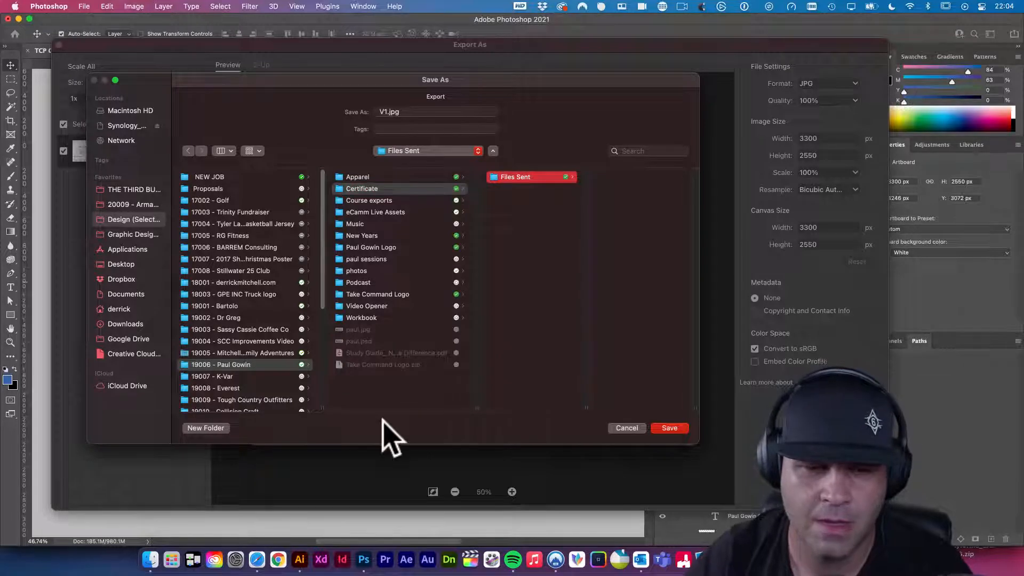
{"action": "left_click", "coordinate": [216, 428]}
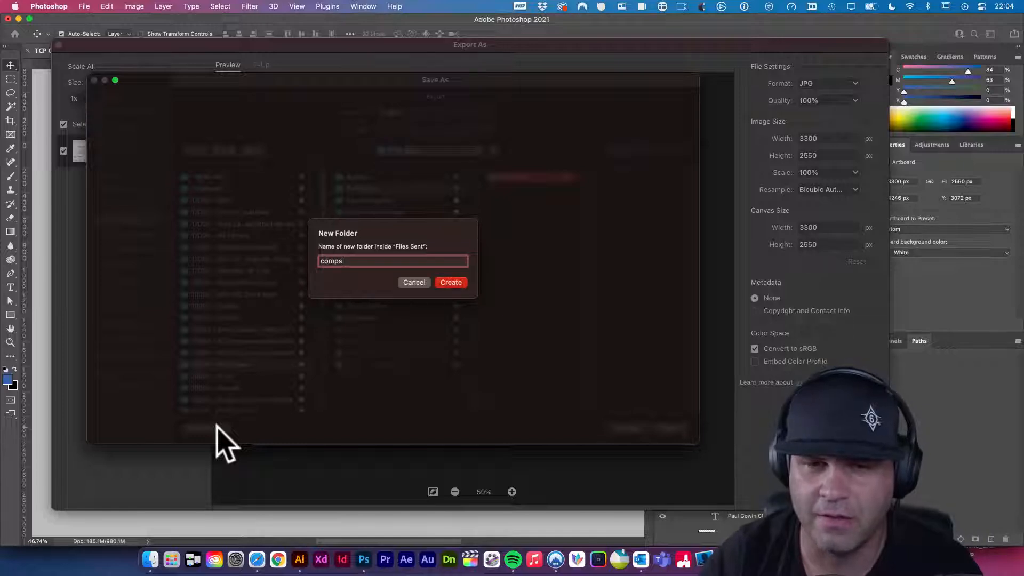
{"action": "key", "text": "Return"}
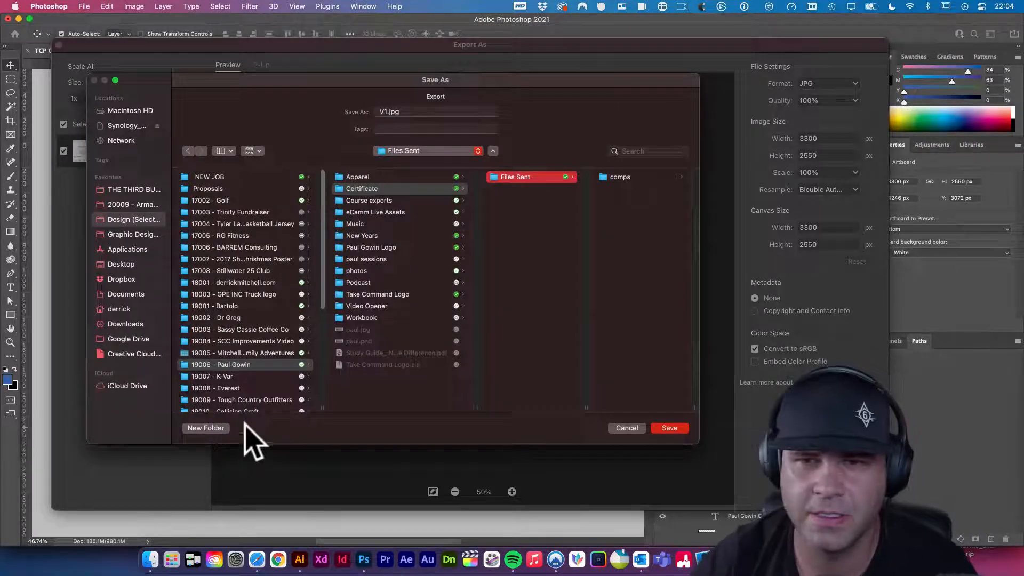
{"action": "left_click", "coordinate": [666, 428]}
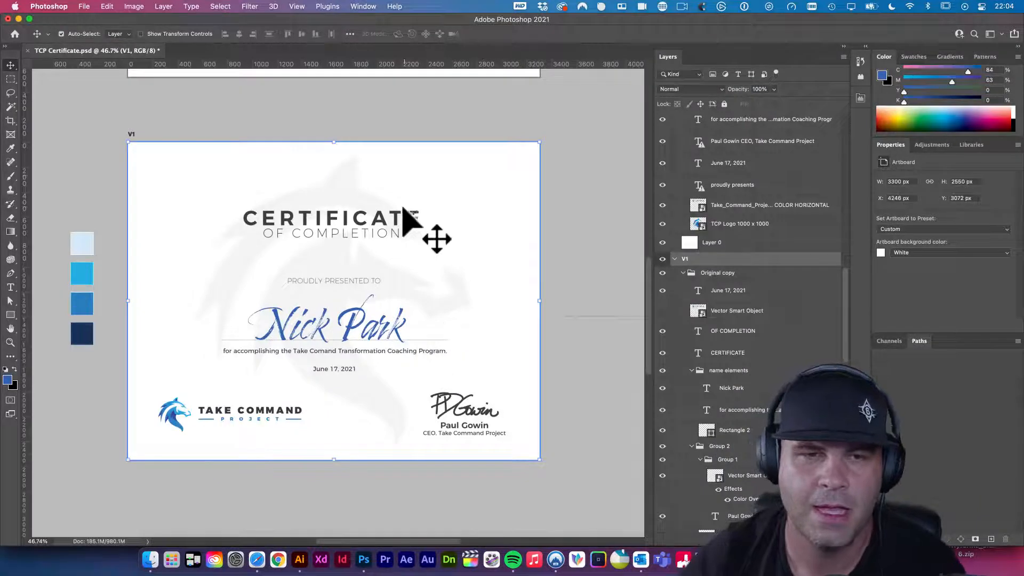
- Start an Artboards to PDF export and set the file name prefix to 'TCP Certificate'
{"action": "left_click", "coordinate": [82, 5]}
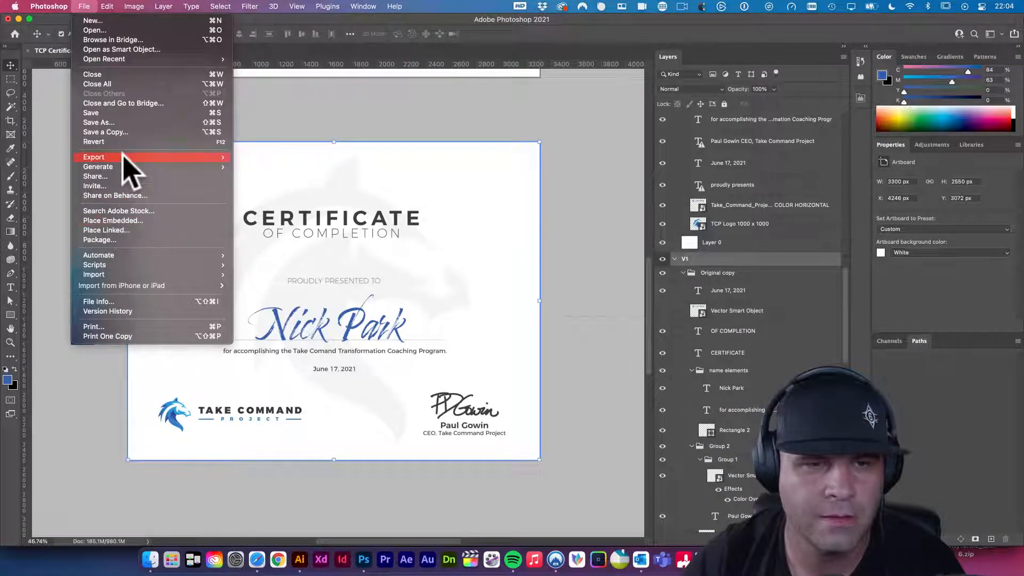
{"action": "mouse_move", "coordinate": [123, 156]}
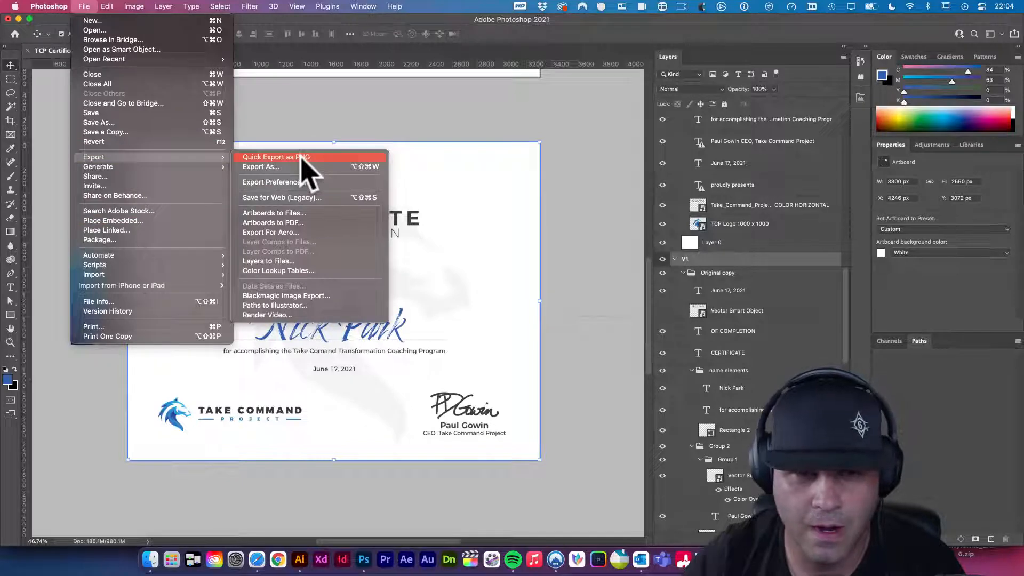
{"action": "left_click", "coordinate": [298, 222]}
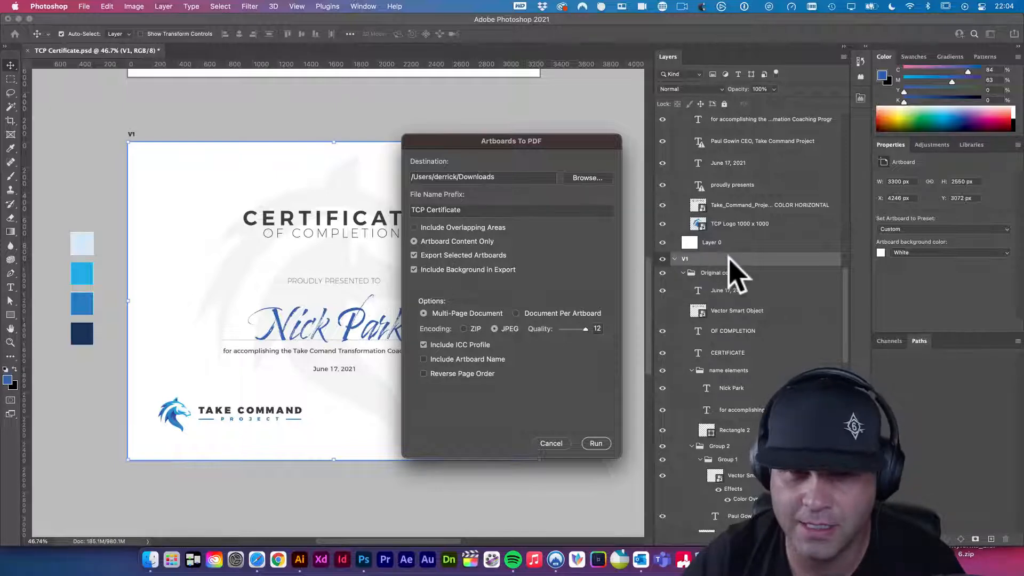
{"action": "left_click", "coordinate": [504, 209]}
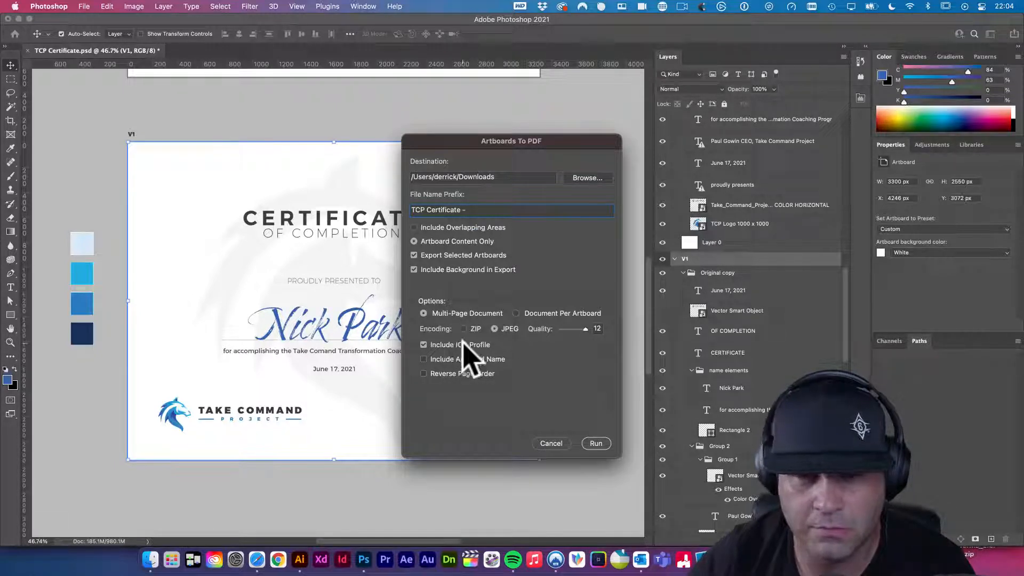
- Set the destination to the client's Certificate/Files Sent/comps folder and run the PDF export
{"action": "left_click", "coordinate": [590, 178]}
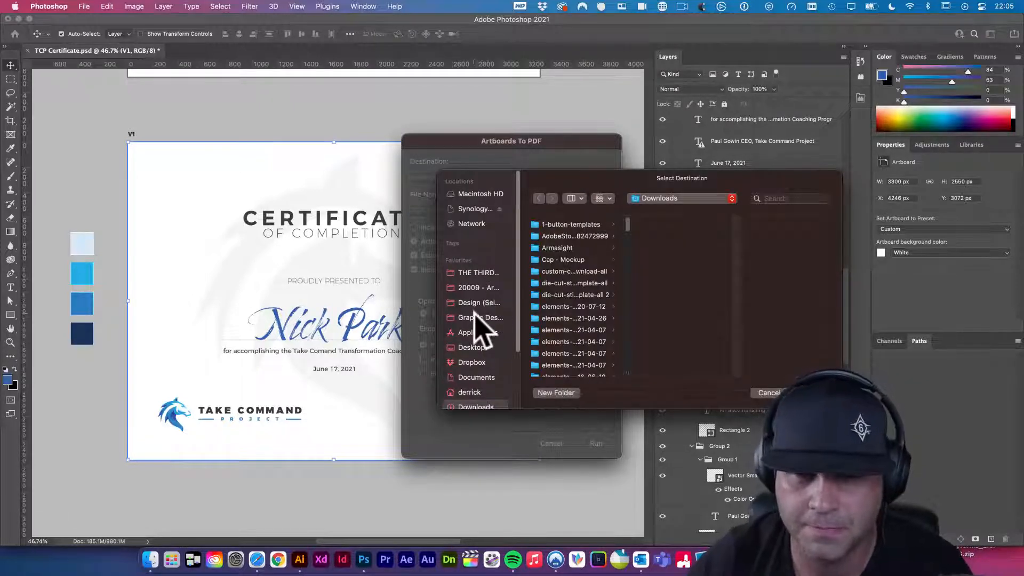
{"action": "left_click", "coordinate": [478, 303]}
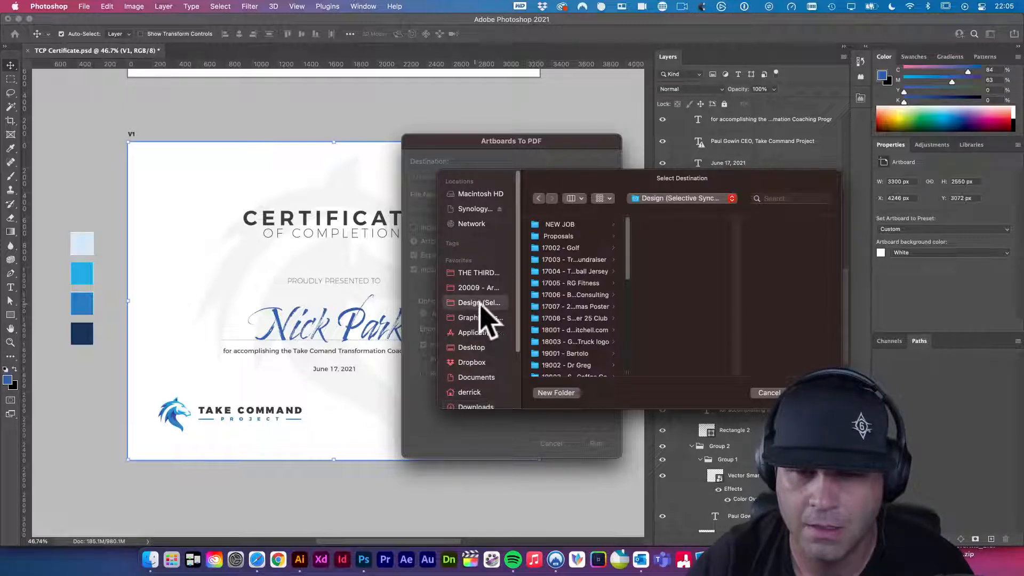
{"action": "scroll", "coordinate": [546, 311], "scroll_direction": "down", "scroll_amount": 5}
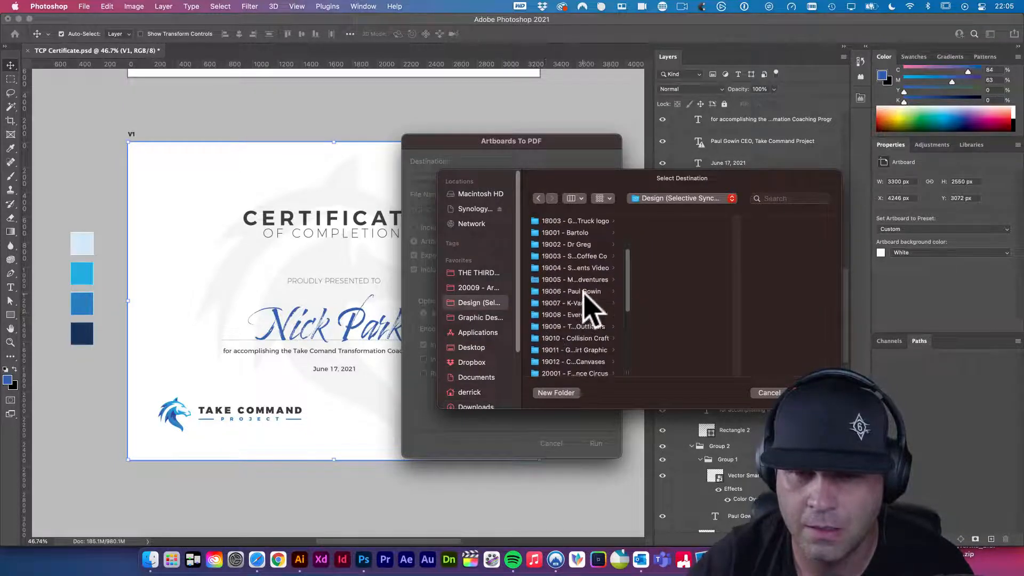
{"action": "left_click", "coordinate": [573, 297]}
{"action": "left_click", "coordinate": [671, 236]}
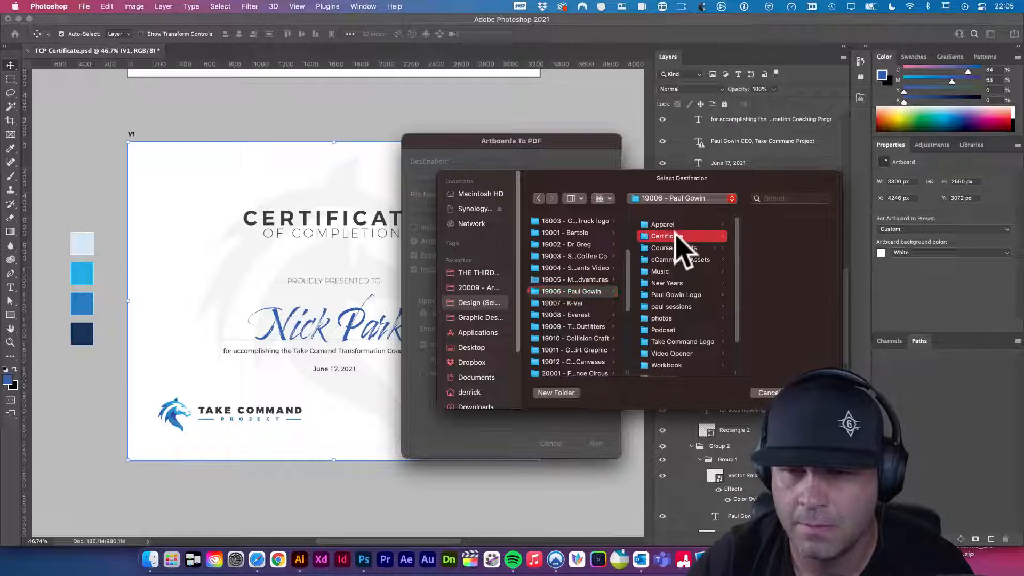
{"action": "left_click", "coordinate": [763, 225]}
{"action": "left_click", "coordinate": [763, 225]}
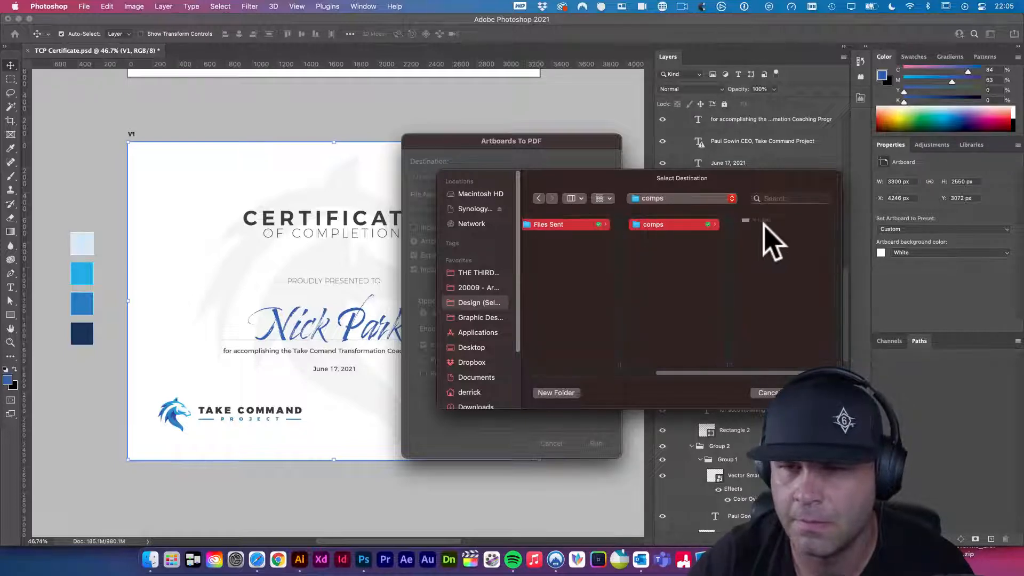
{"action": "left_click", "coordinate": [812, 393]}
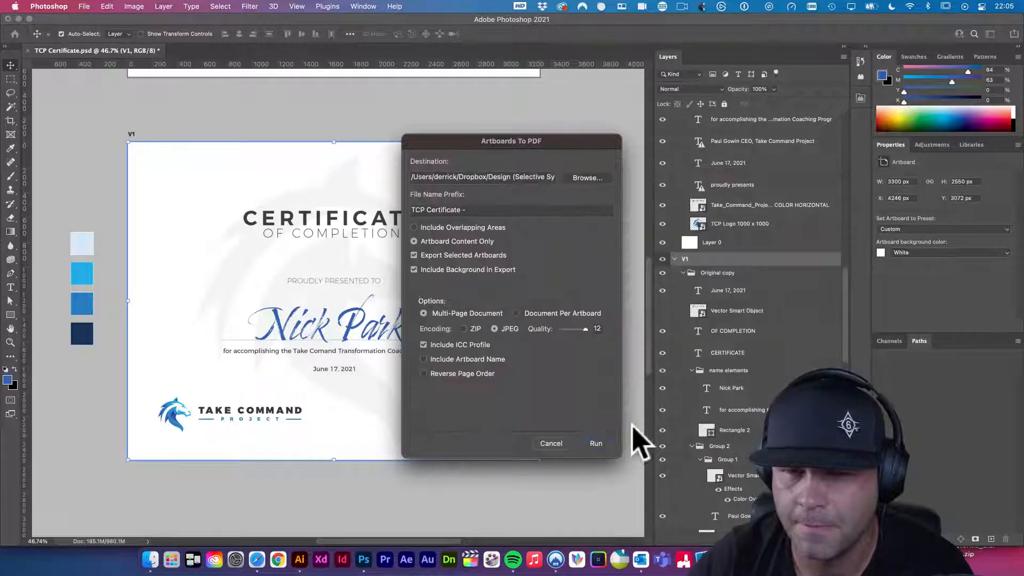
{"action": "left_click", "coordinate": [597, 444]}
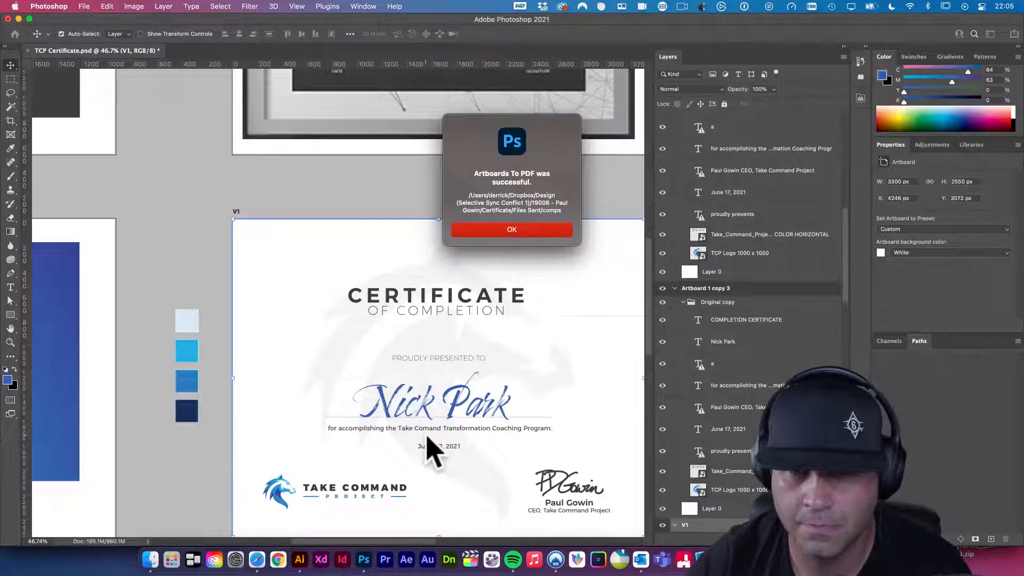
- Dismiss the export success message and open Files Sent > comps in Finder
{"action": "key", "text": "Return"}
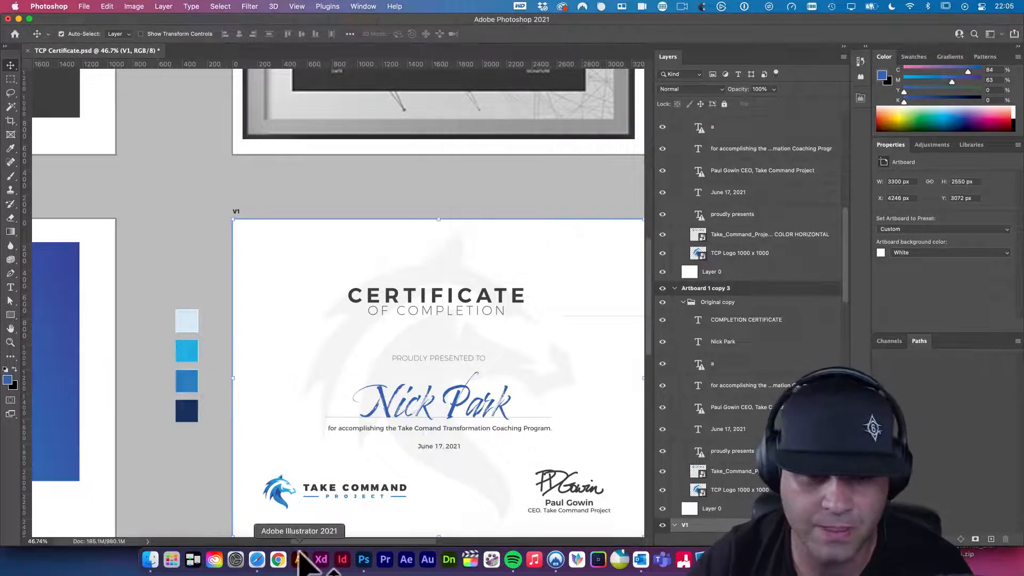
{"action": "left_click", "coordinate": [149, 559]}
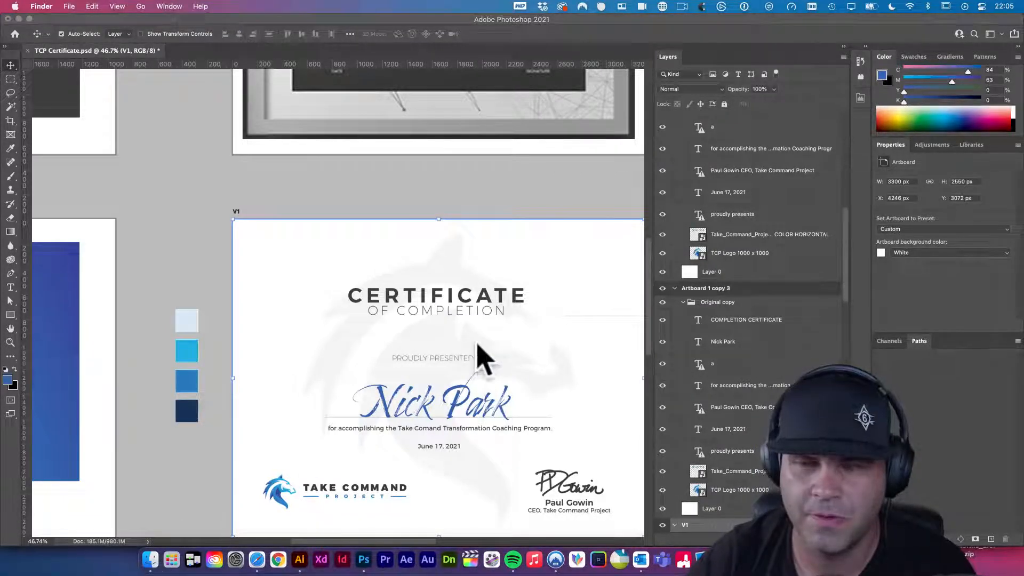
{"action": "left_click", "coordinate": [150, 556]}
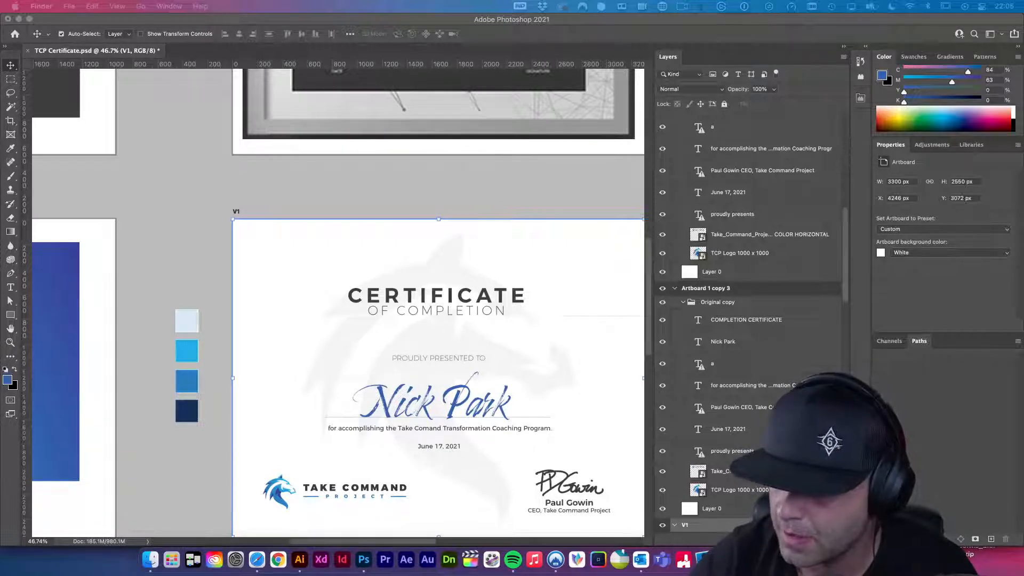
{"action": "left_click_drag", "start_coordinate": [1020, 575], "coordinate": [262, 205]}
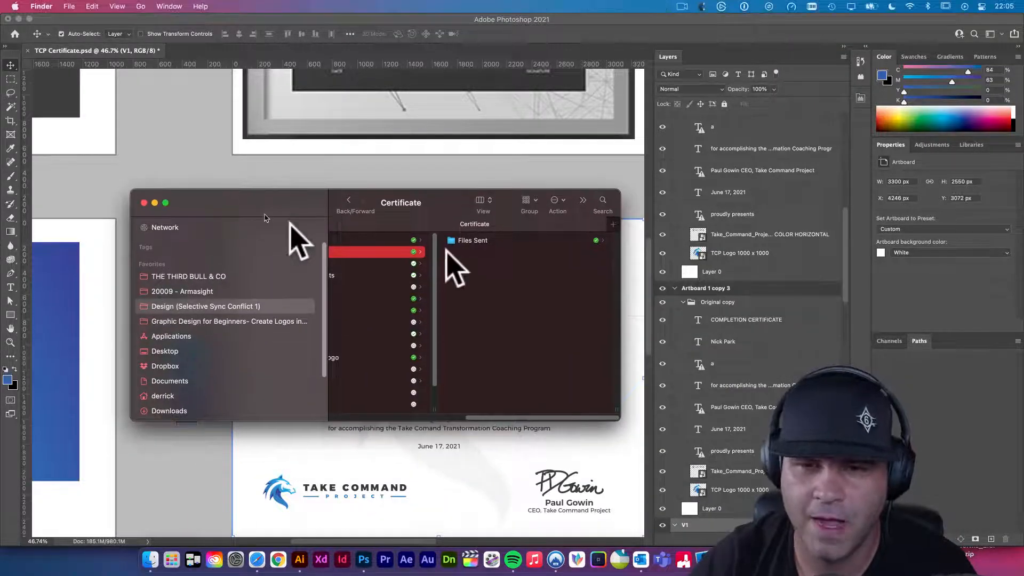
{"action": "left_click", "coordinate": [480, 241]}
{"action": "left_click", "coordinate": [508, 240]}
- Quick Look the exported TCP Certificate PDF, then clean up its file name
{"action": "left_click", "coordinate": [508, 240]}
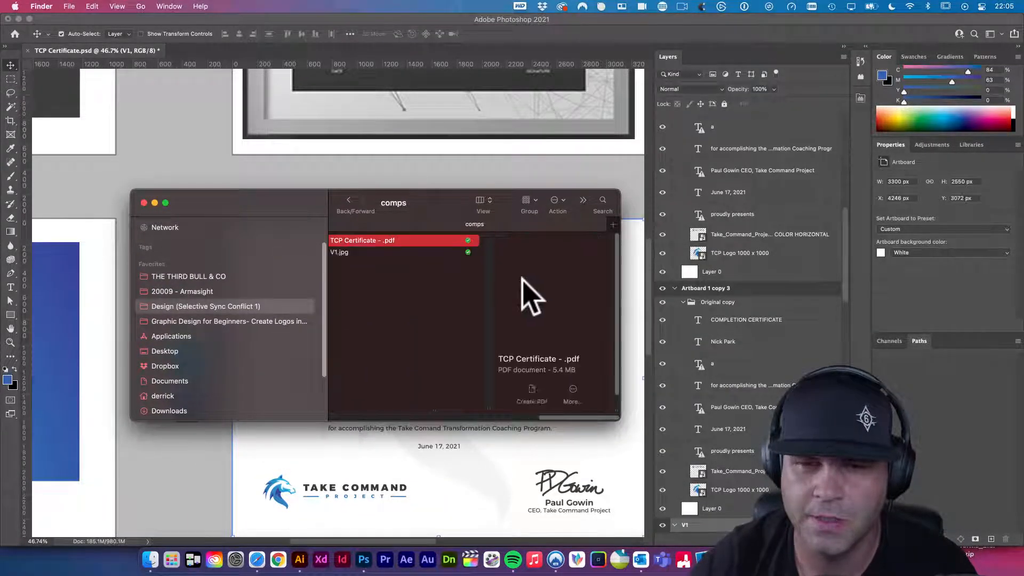
{"action": "key", "text": "space"}
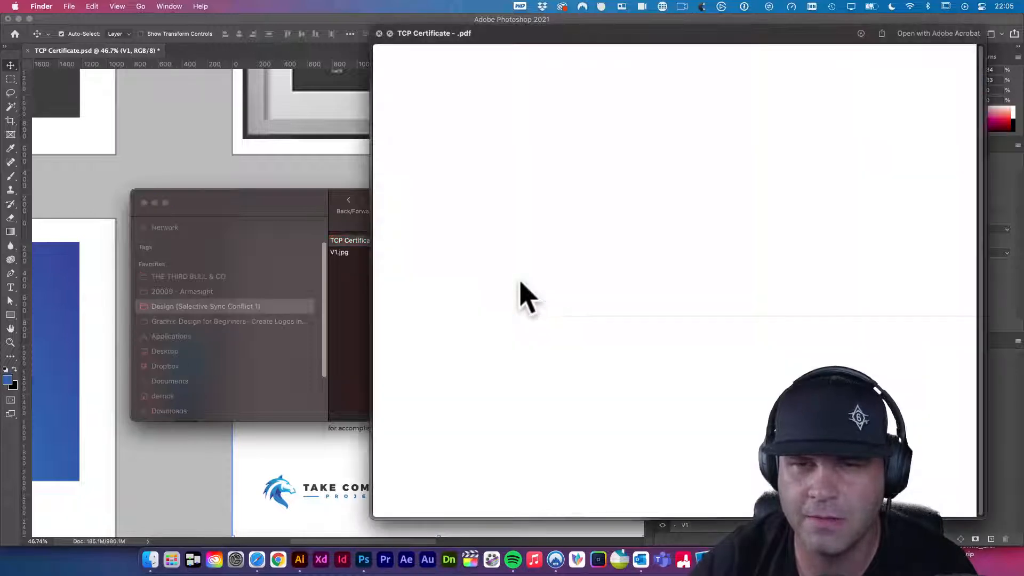
{"action": "scroll", "coordinate": [586, 288], "scroll_direction": "down", "scroll_amount": 1}
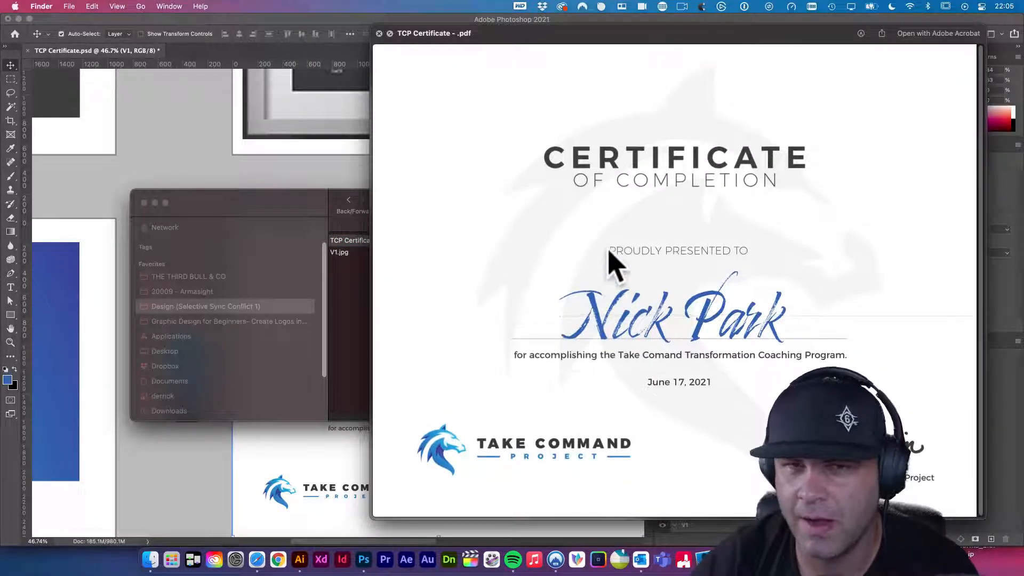
{"action": "key", "text": "space"}
{"action": "left_click", "coordinate": [382, 240]}
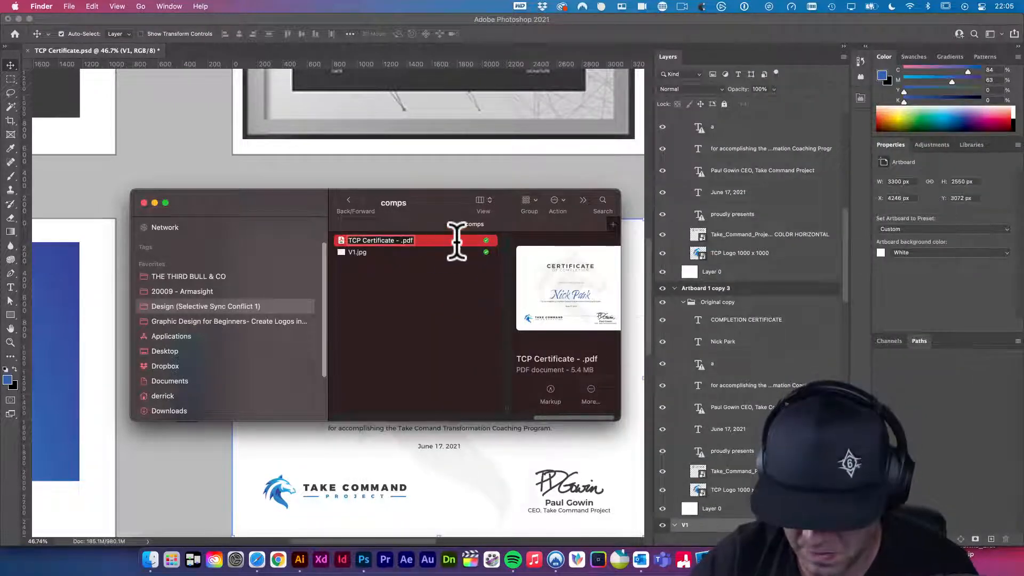
{"action": "key", "text": "Return"}
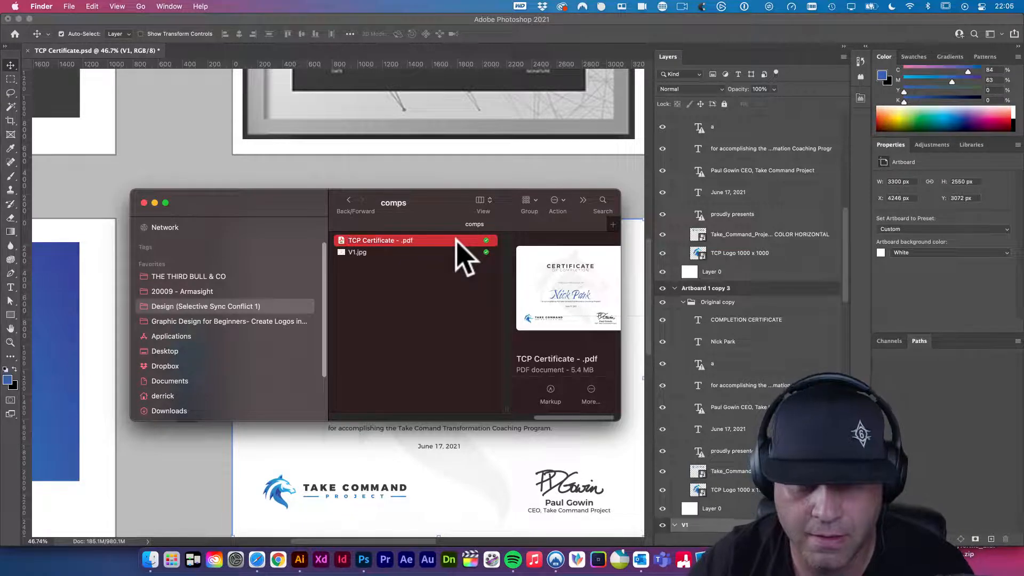
- Preview V1.jpg, then rename the PDF to 'TCP Certificate V1.pdf'
{"action": "left_click", "coordinate": [366, 256]}
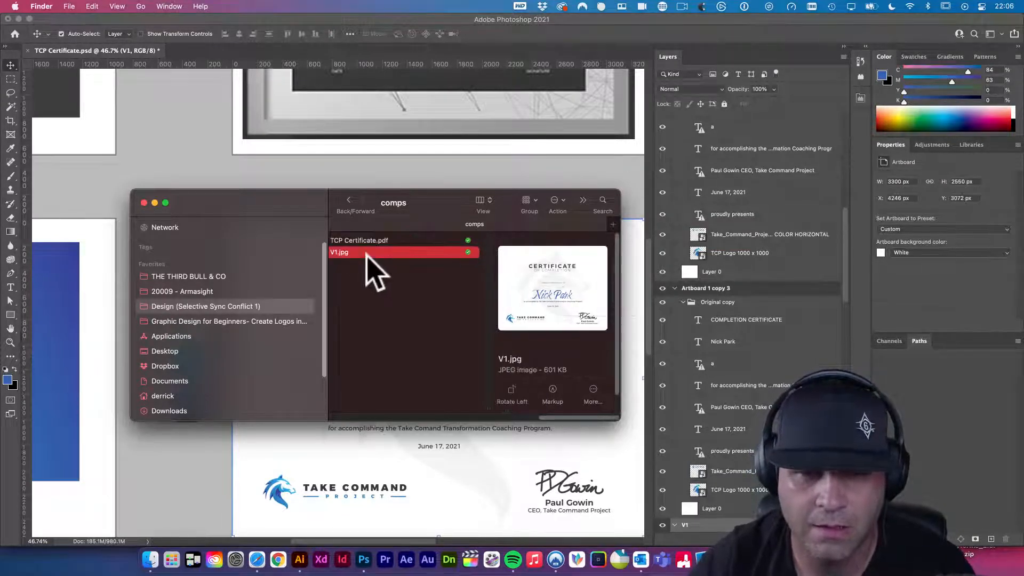
{"action": "key", "text": "space"}
{"action": "key", "text": "space"}
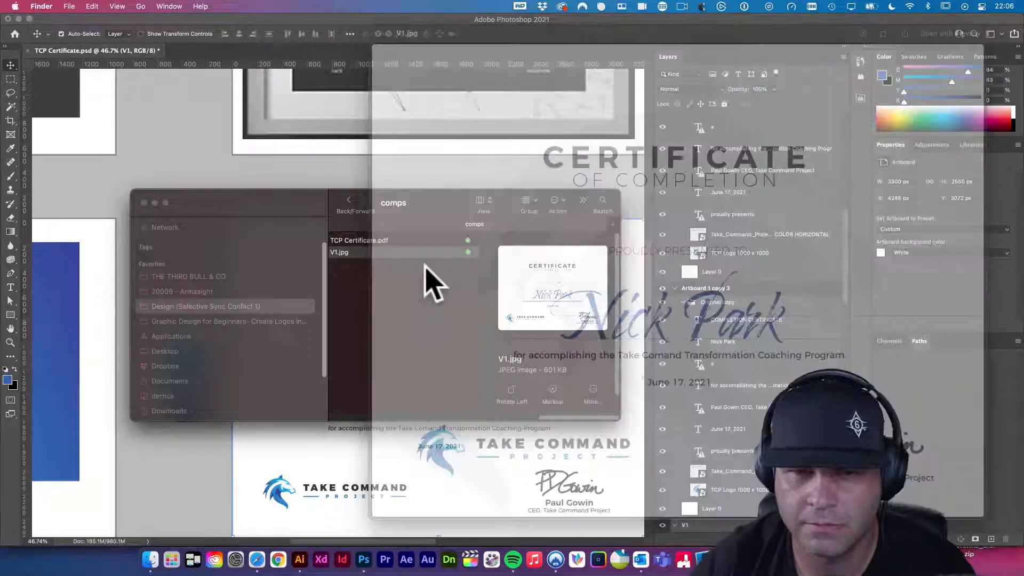
{"action": "key", "text": "Return"}
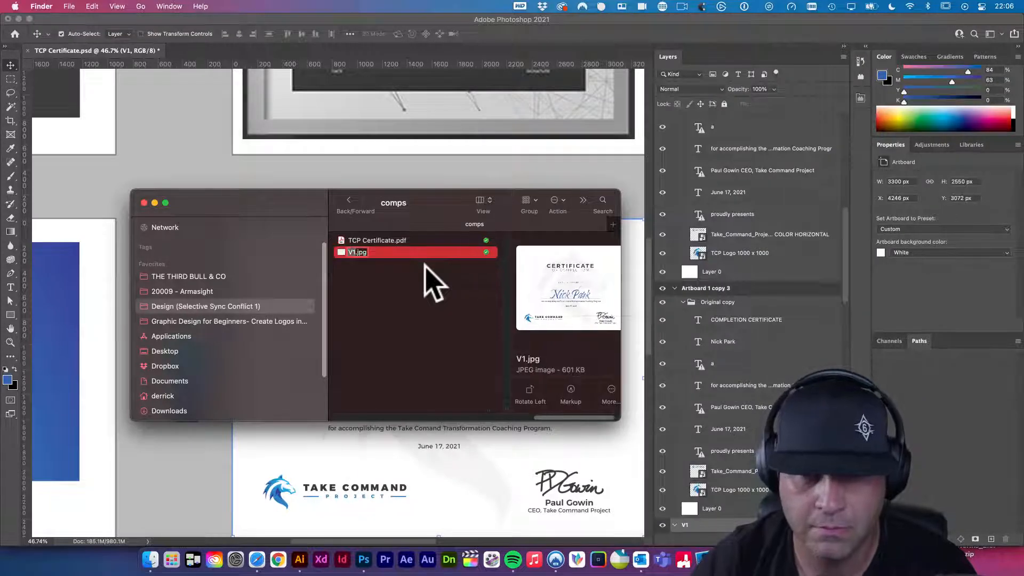
{"action": "key", "text": "Up"}
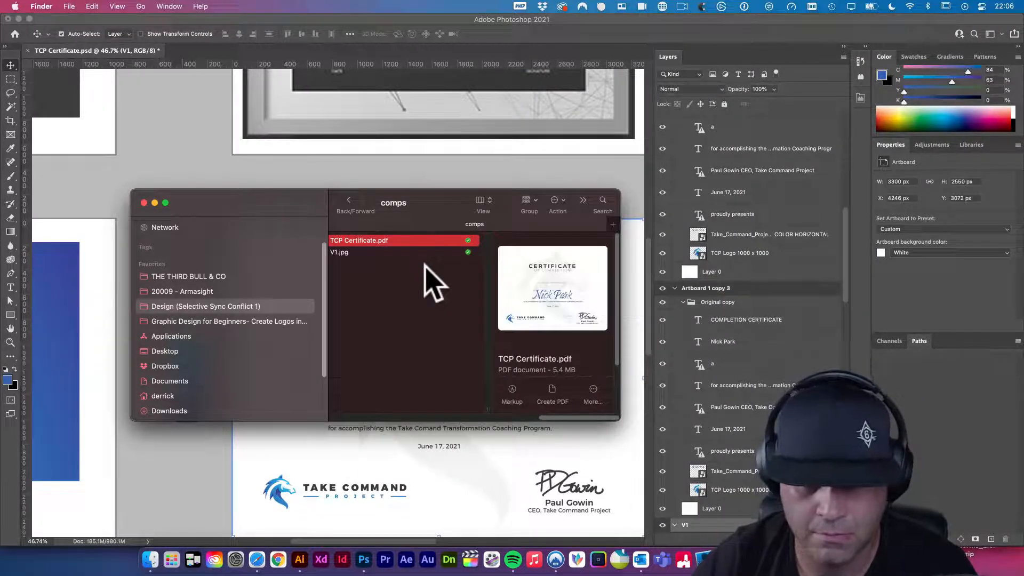
{"action": "key", "text": "Return"}
{"action": "key", "text": "Right"}
{"action": "type", "text": "V1"}
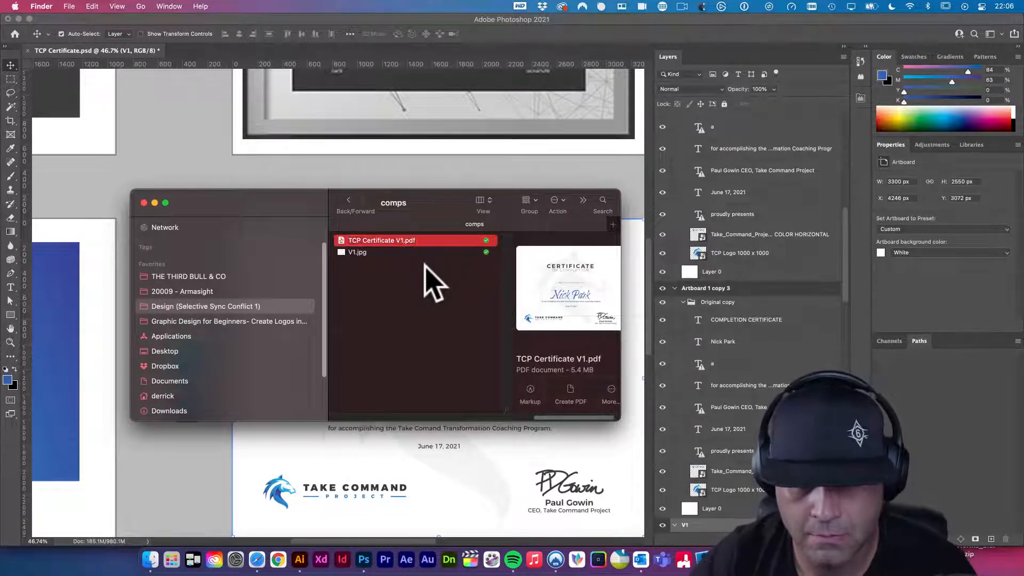
{"action": "key", "text": "Return"}
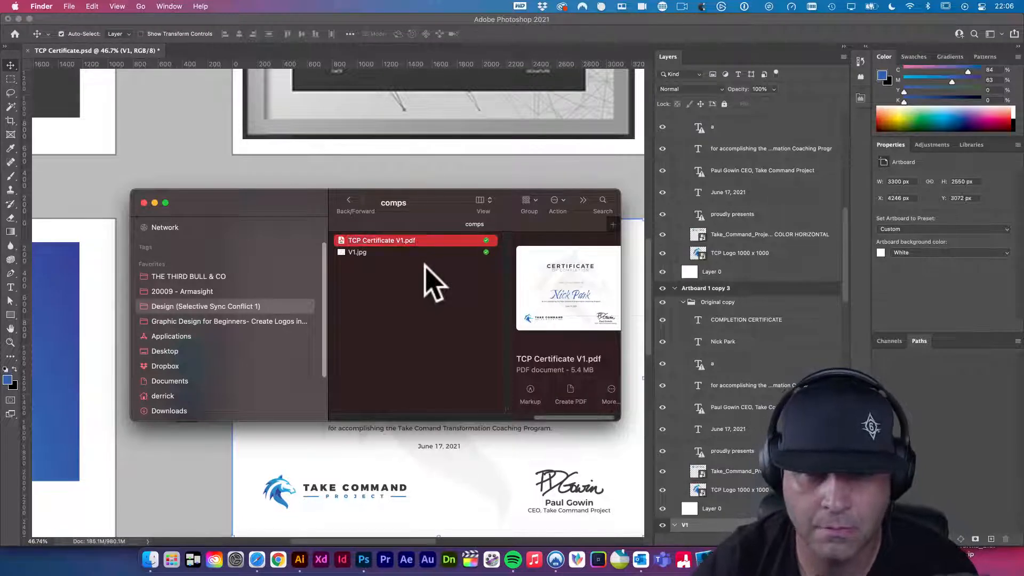
- Rename V1.jpg to 'TCP Certificate V1.jpg' by pasting the matching name
{"action": "left_click", "coordinate": [360, 252]}
{"action": "key", "text": "Return"}
{"action": "type", "text": "TCP Certificate V1"}
{"action": "key", "text": "Return"}
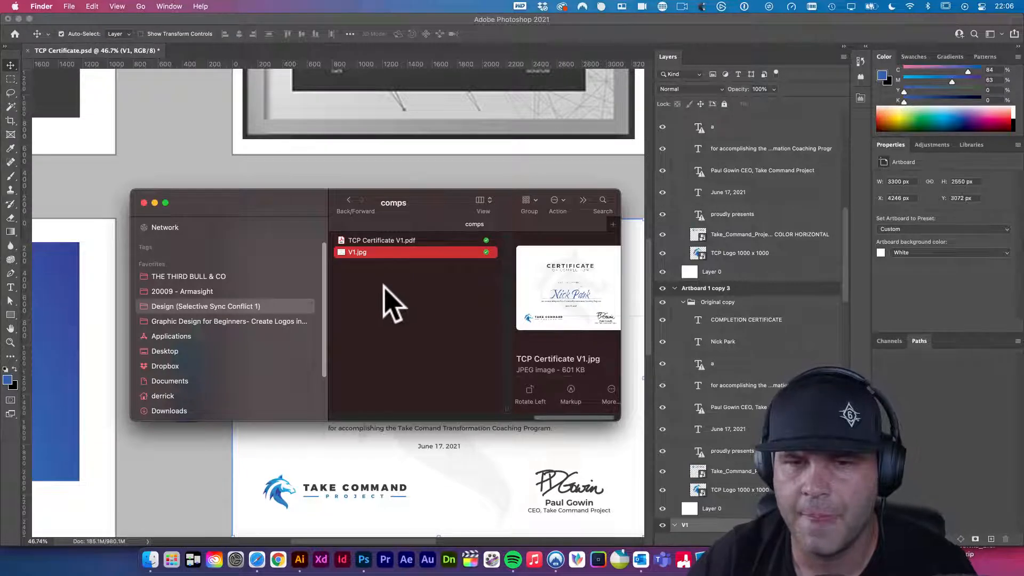
- Flip Quick Look between TCP Certificate V1.jpg and V1.pdf to compare them, then close the preview
{"action": "key", "text": "space"}
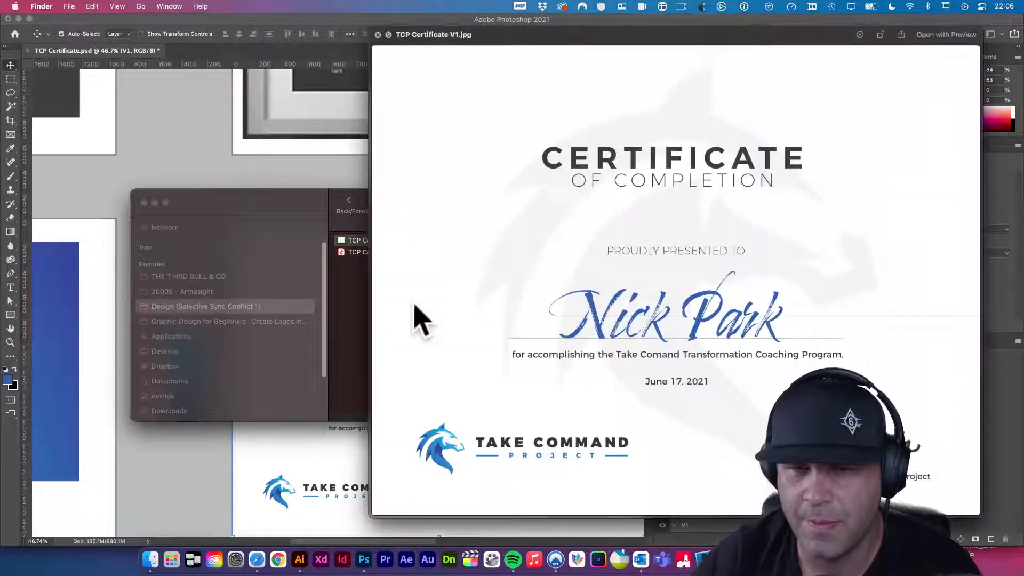
{"action": "key", "text": "Down"}
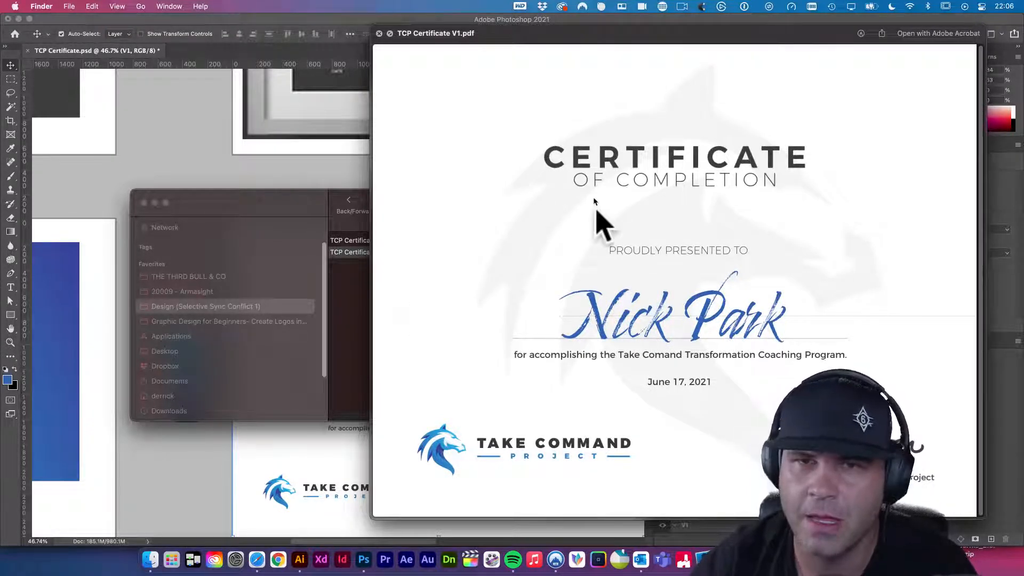
{"action": "left_click_drag", "start_coordinate": [516, 32], "coordinate": [214, 33]}
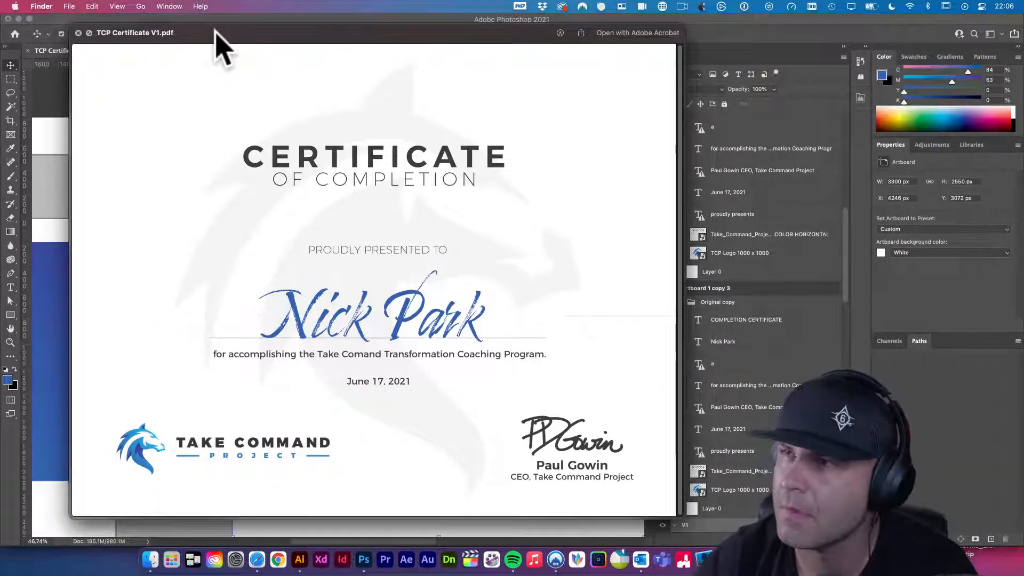
{"action": "key", "text": "Up"}
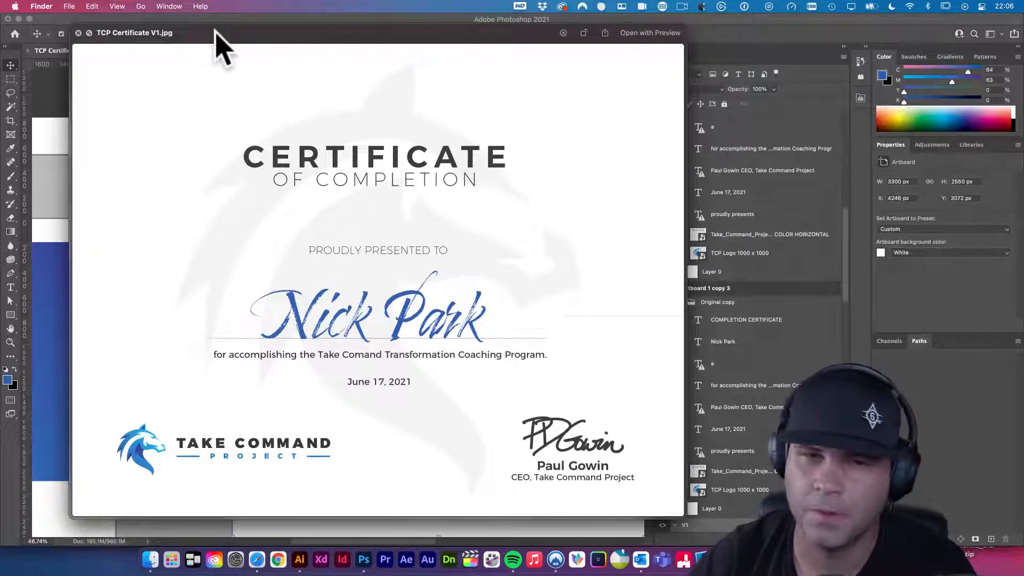
{"action": "key", "text": "Down"}
{"action": "key", "text": "Up"}
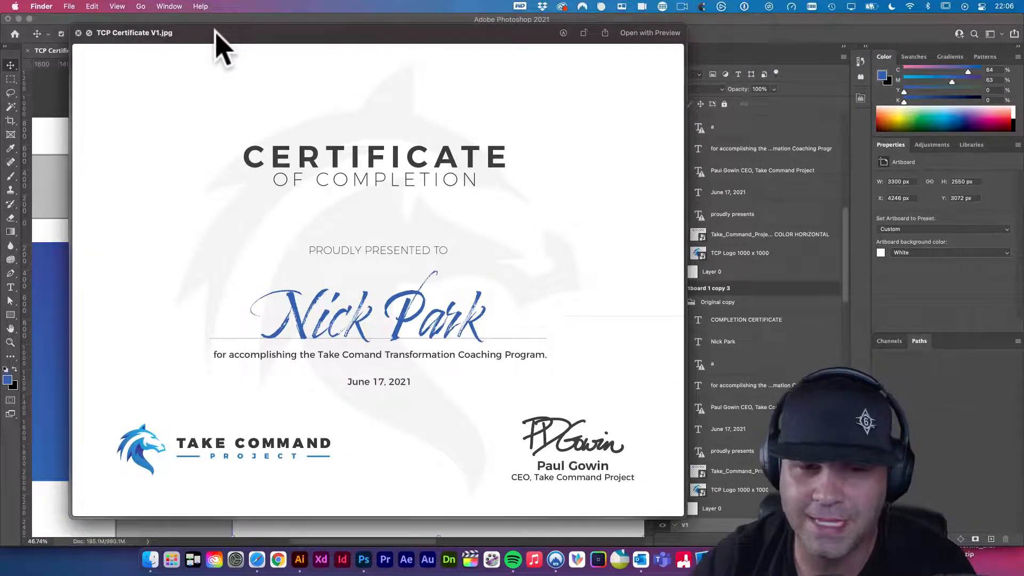
{"action": "key", "text": "Down"}
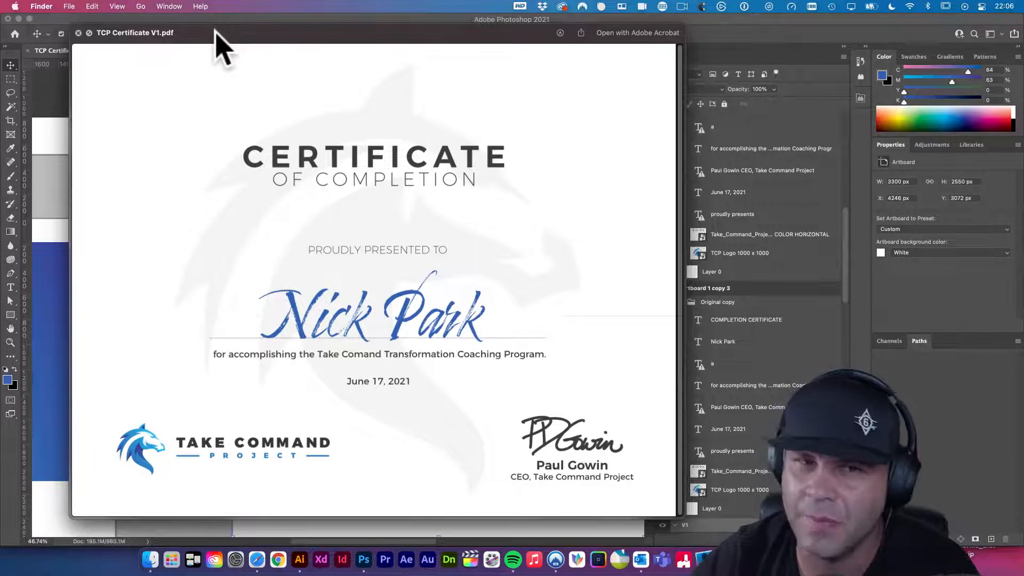
{"action": "key", "text": "Up"}
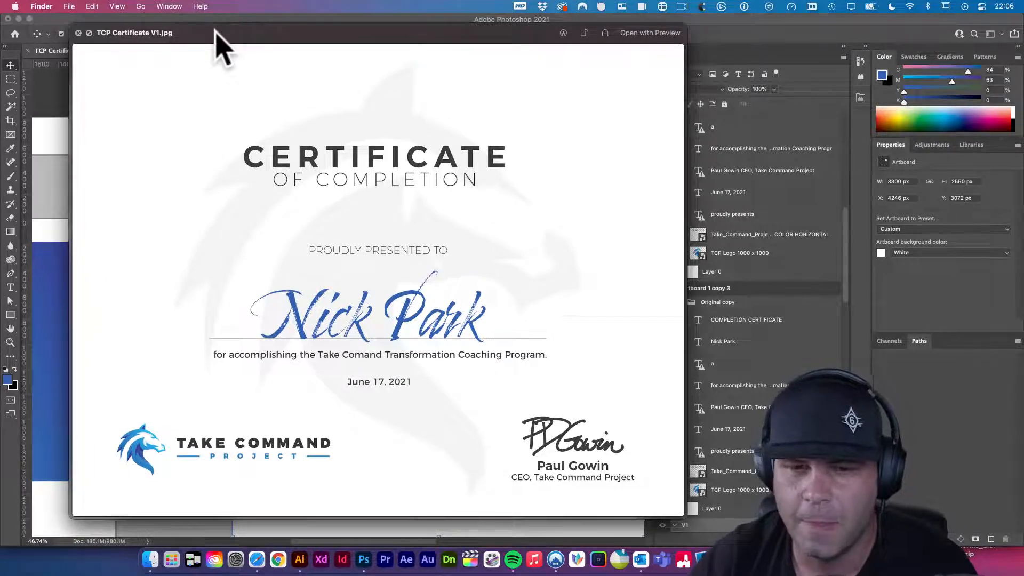
{"action": "key", "text": "Down"}
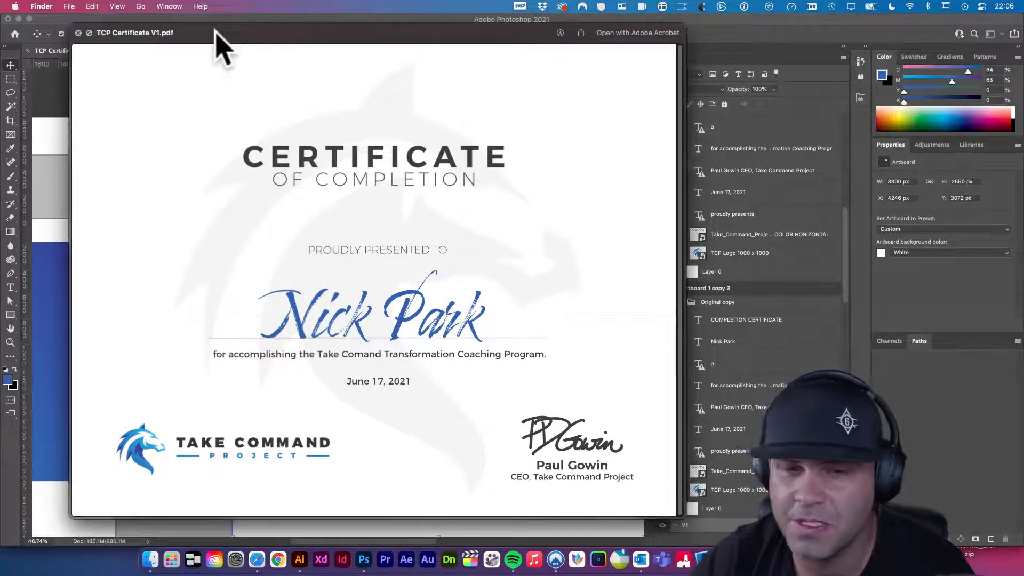
{"action": "key", "text": "Up"}
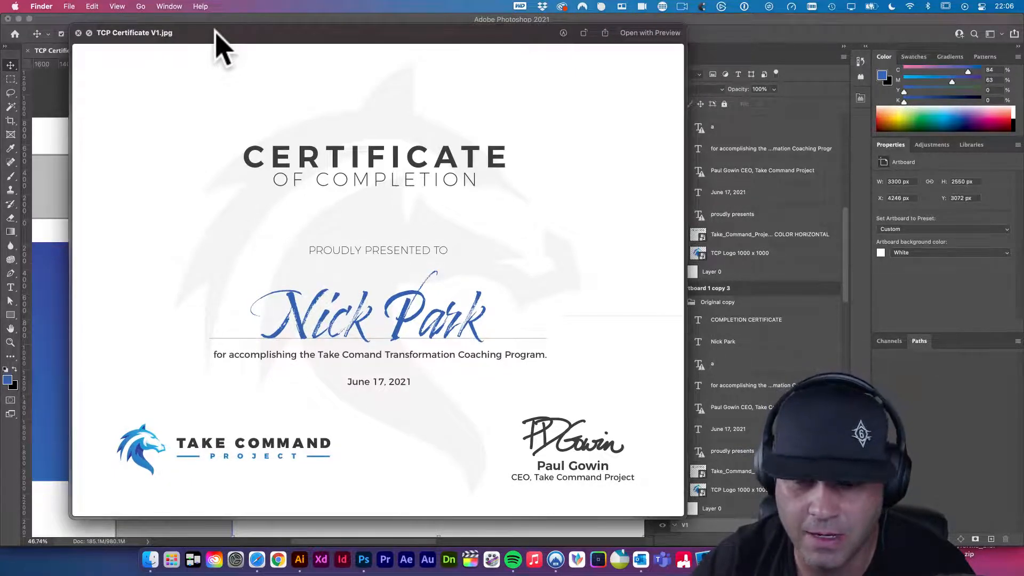
{"action": "key", "text": "Down"}
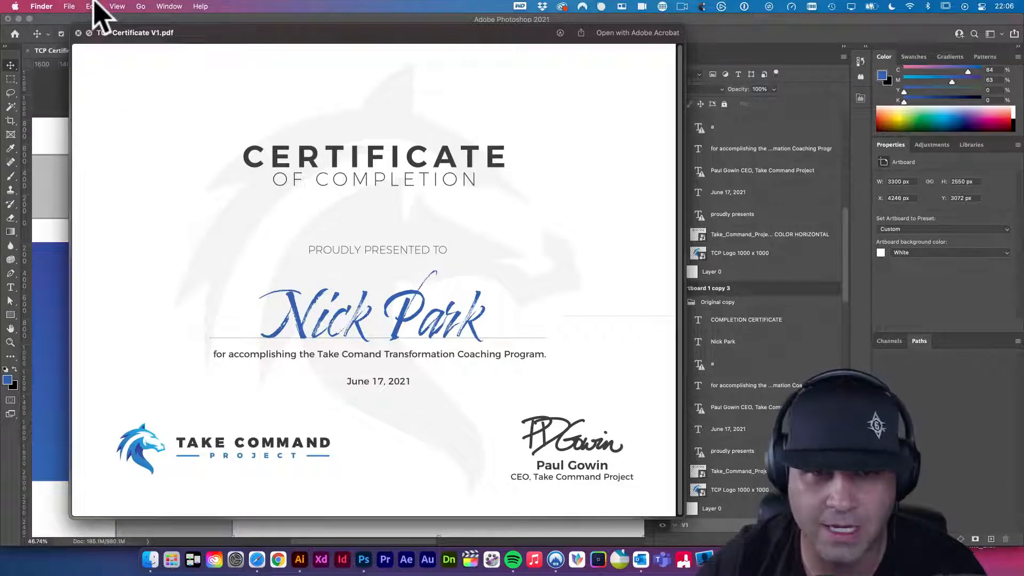
{"action": "left_click_drag", "start_coordinate": [230, 39], "coordinate": [218, 44]}
{"action": "left_click", "coordinate": [65, 39]}
{"action": "mouse_move", "coordinate": [223, 193]}
{"action": "left_mouse_down"}
{"action": "mouse_move", "coordinate": [219, 183]}
{"action": "mouse_move", "coordinate": [231, 181]}
{"action": "left_mouse_up"}
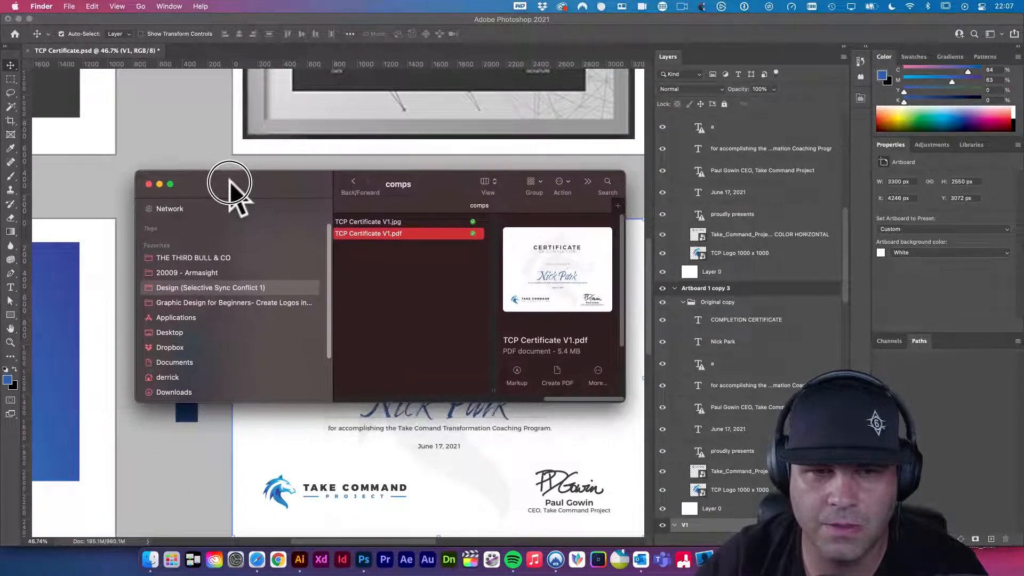
- Shrink the comps Finder window and move it up and to the left
{"action": "left_click_drag", "start_coordinate": [136, 171], "coordinate": [156, 177]}
{"action": "left_click_drag", "start_coordinate": [237, 183], "coordinate": [225, 180]}
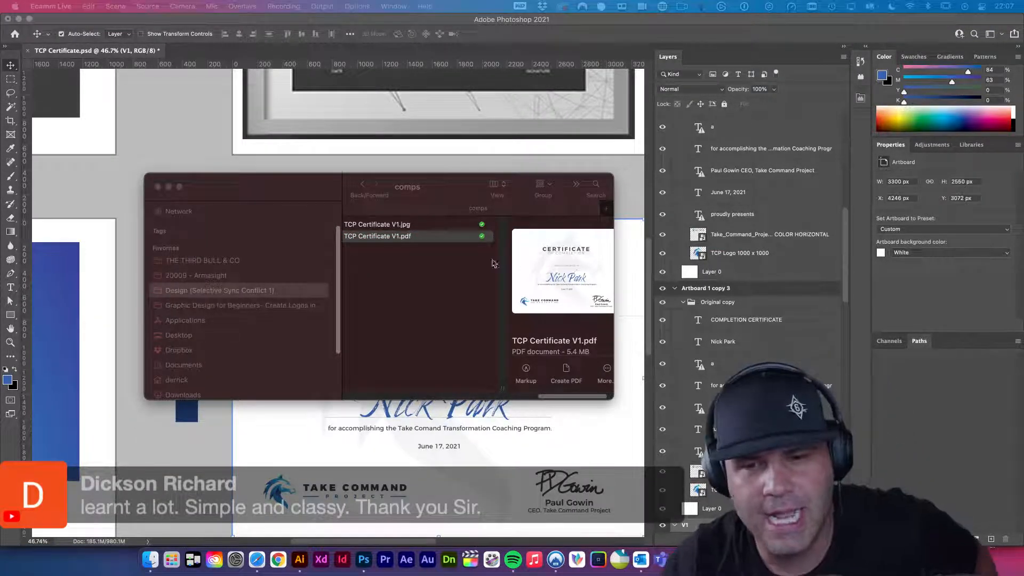
{"action": "left_click", "coordinate": [300, 187]}
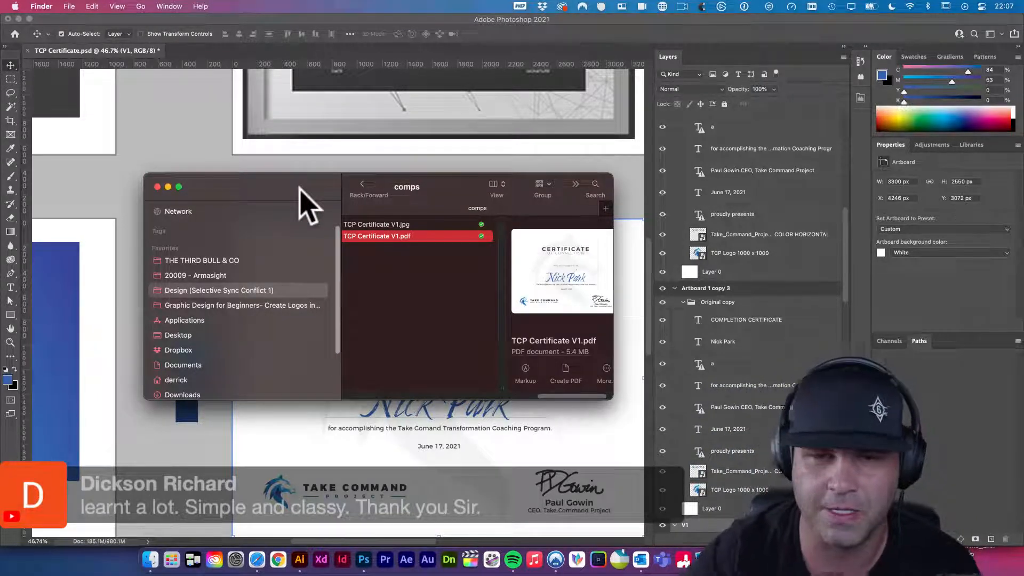
{"action": "left_click_drag", "start_coordinate": [300, 188], "coordinate": [294, 178]}
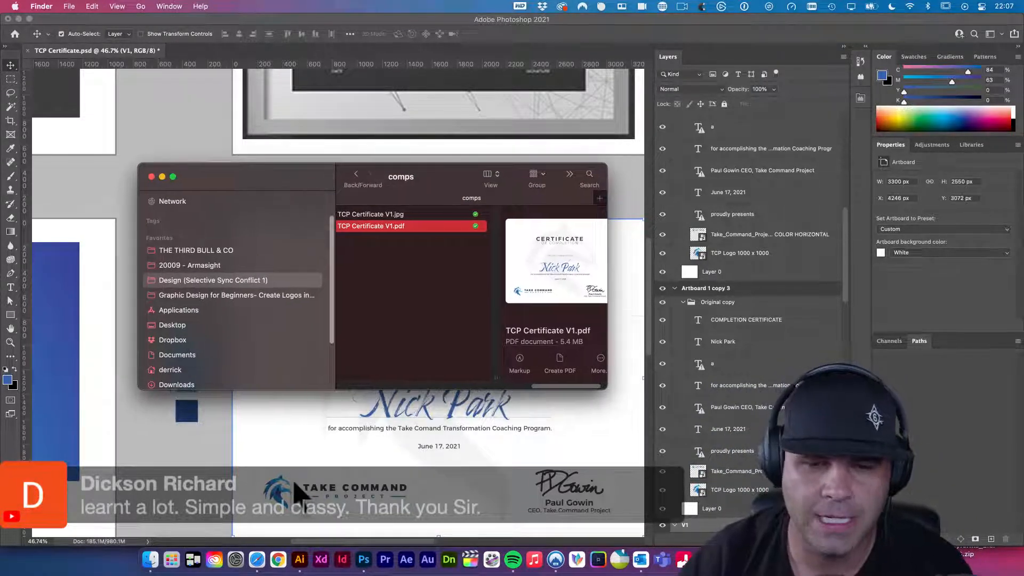
- Switch to Safari, open a new window, and go to the site's Tutorials page
{"action": "left_click", "coordinate": [257, 559]}
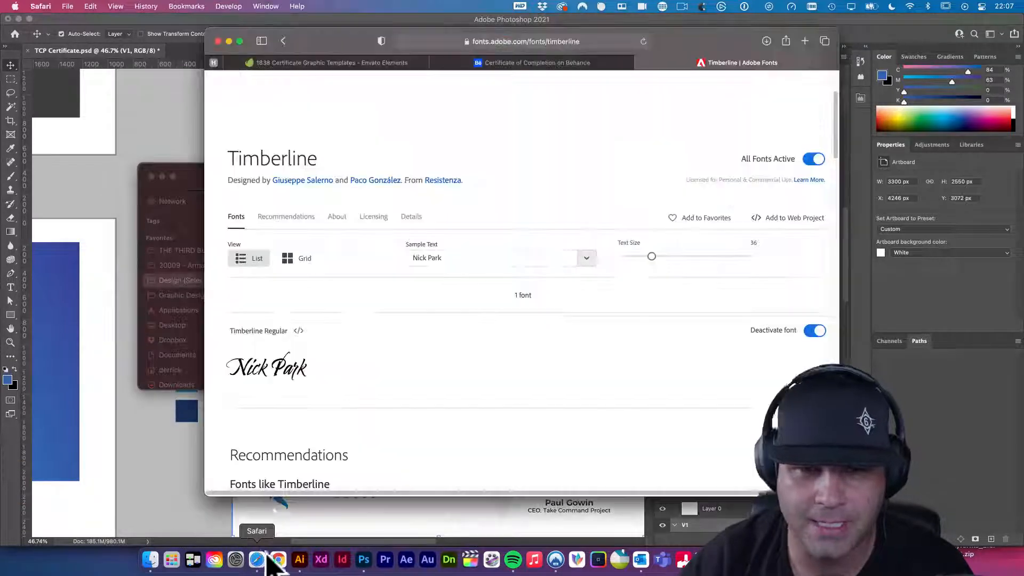
{"action": "key", "text": "super+n"}
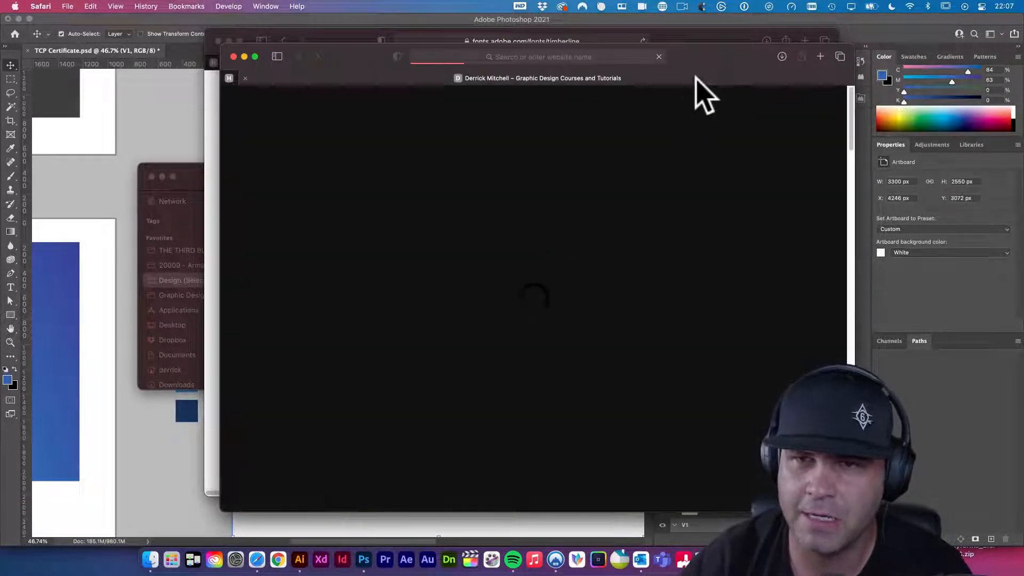
{"action": "left_click_drag", "start_coordinate": [705, 58], "coordinate": [618, 51]}
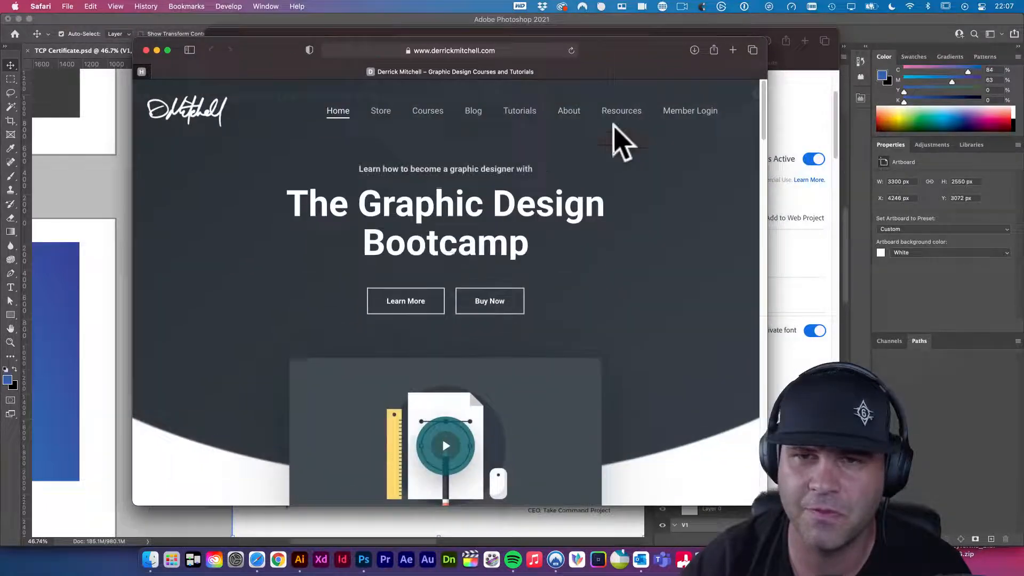
{"action": "left_click", "coordinate": [520, 111]}
- Browse the Tutorials page and open the Graphic Design Vault course banner
{"action": "scroll", "coordinate": [571, 240], "scroll_direction": "down", "scroll_amount": 5}
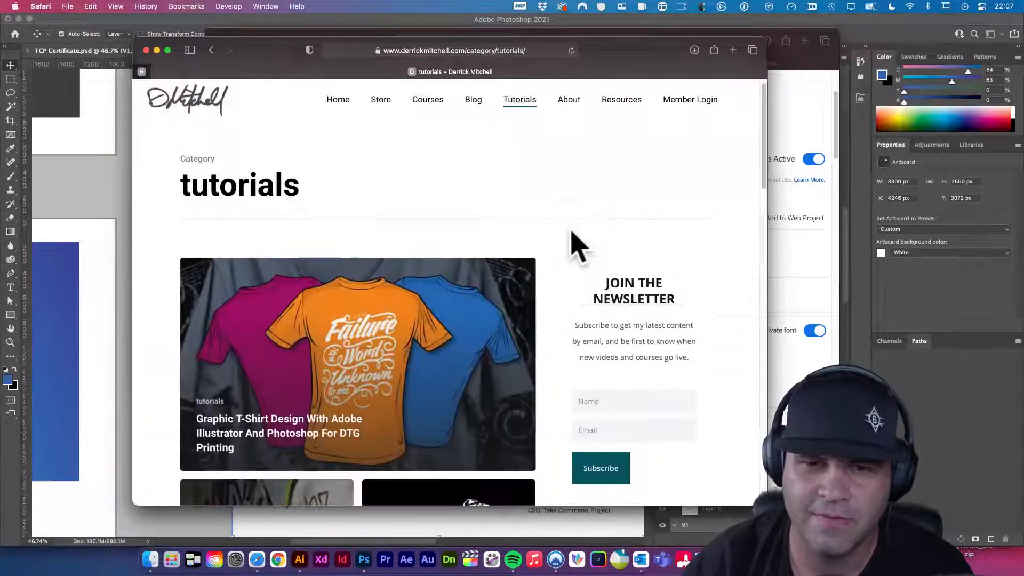
{"action": "scroll", "coordinate": [492, 259], "scroll_direction": "down", "scroll_amount": 10}
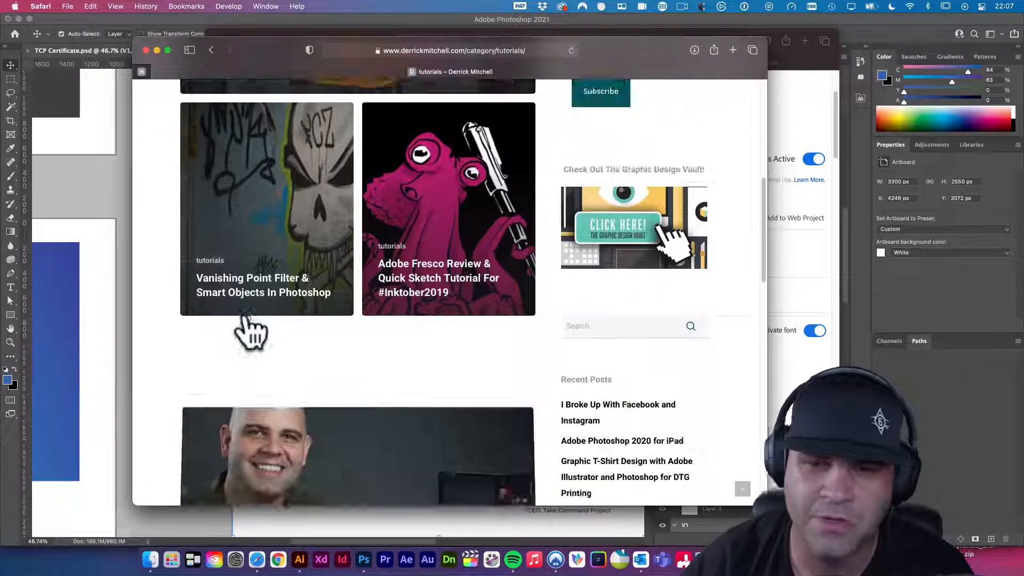
{"action": "scroll", "coordinate": [424, 333], "scroll_direction": "down", "scroll_amount": 9}
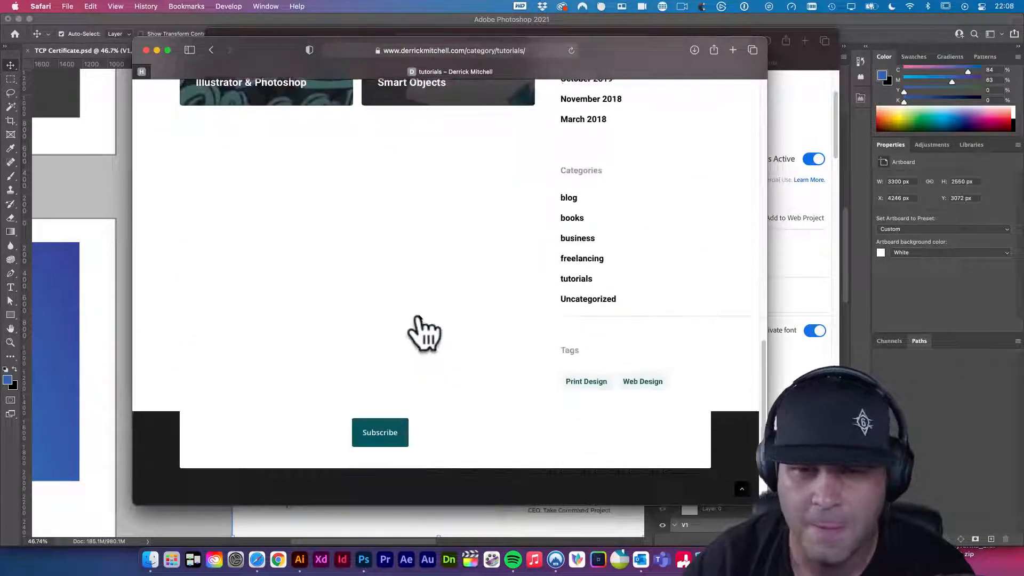
{"action": "scroll", "coordinate": [422, 331], "scroll_direction": "up", "scroll_amount": 5}
{"action": "scroll", "coordinate": [422, 330], "scroll_direction": "up", "scroll_amount": 10}
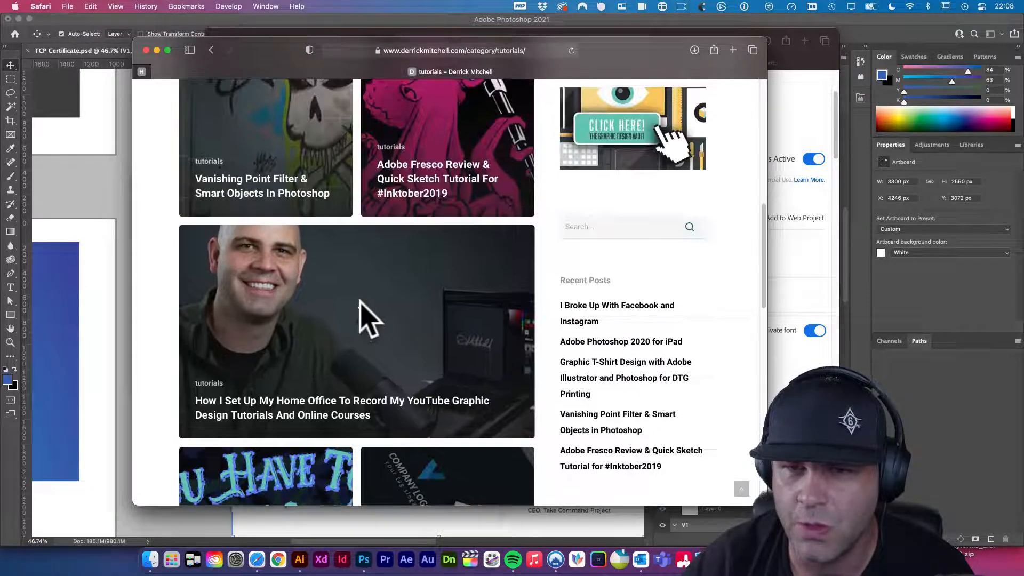
{"action": "scroll", "coordinate": [566, 244], "scroll_direction": "up", "scroll_amount": 4}
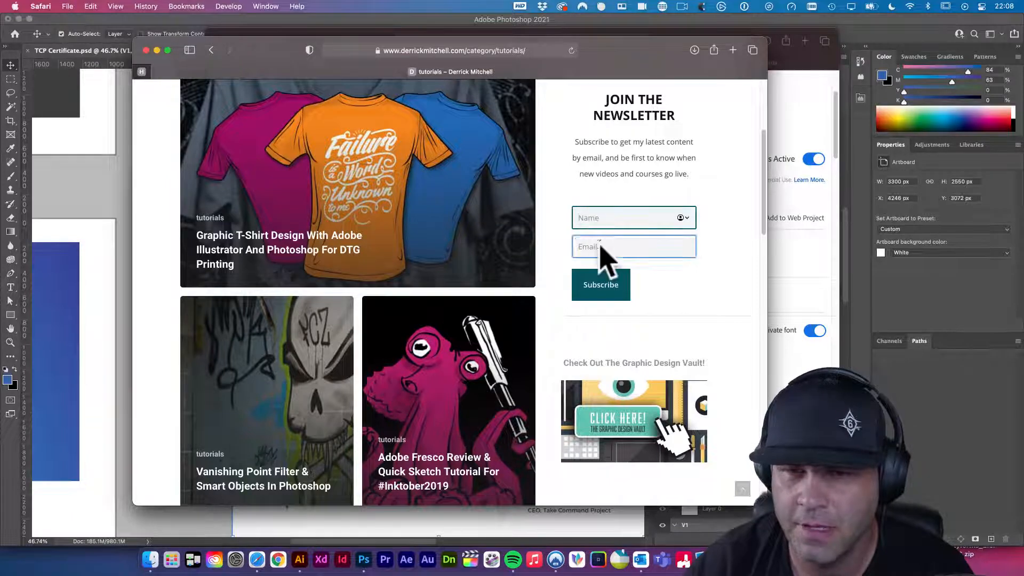
{"action": "scroll", "coordinate": [434, 247], "scroll_direction": "down", "scroll_amount": 10}
{"action": "left_click", "coordinate": [454, 378]}
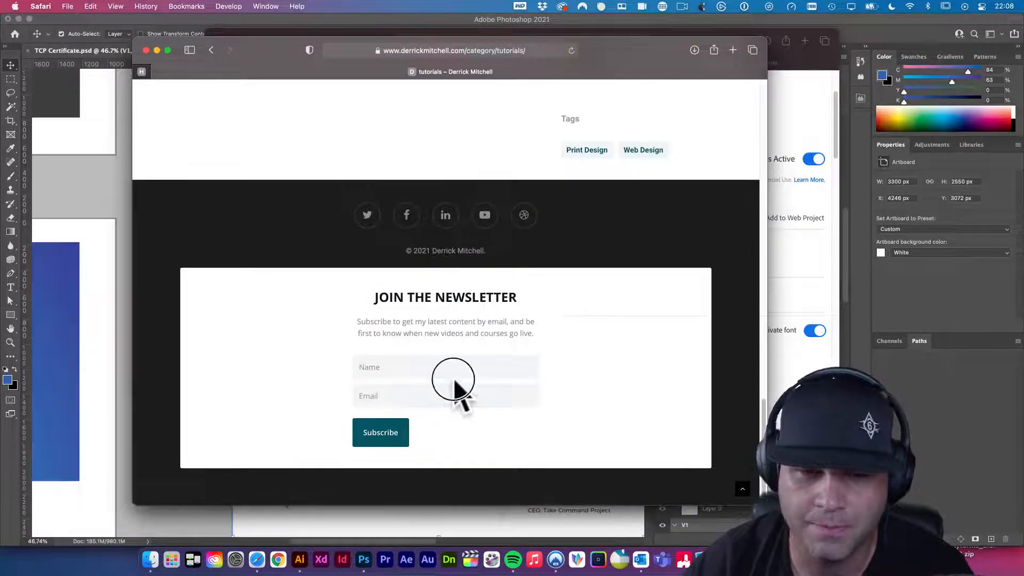
{"action": "scroll", "coordinate": [454, 379], "scroll_direction": "up", "scroll_amount": 15}
{"action": "scroll", "coordinate": [452, 391], "scroll_direction": "up", "scroll_amount": 2}
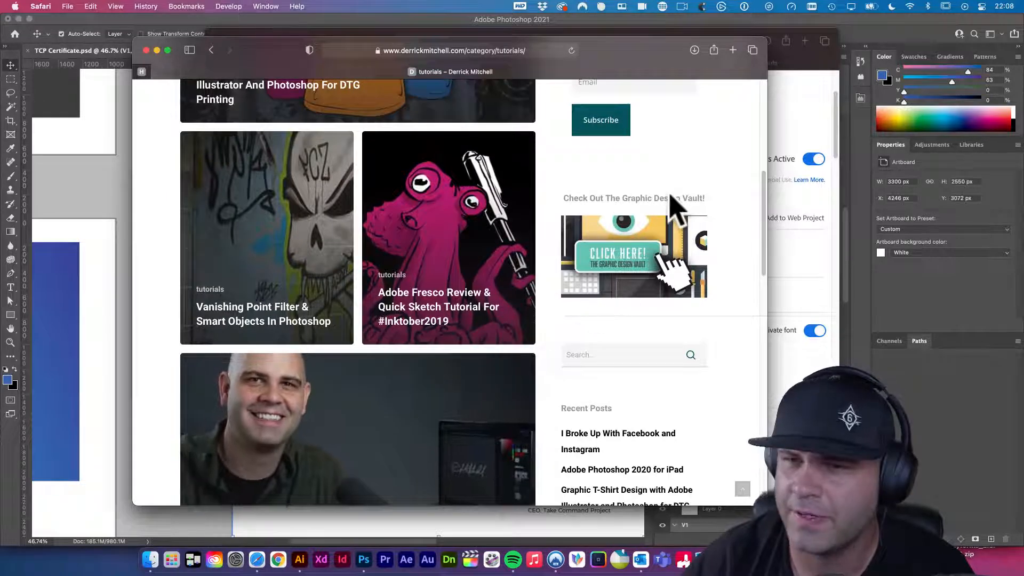
{"action": "left_click", "coordinate": [646, 253]}
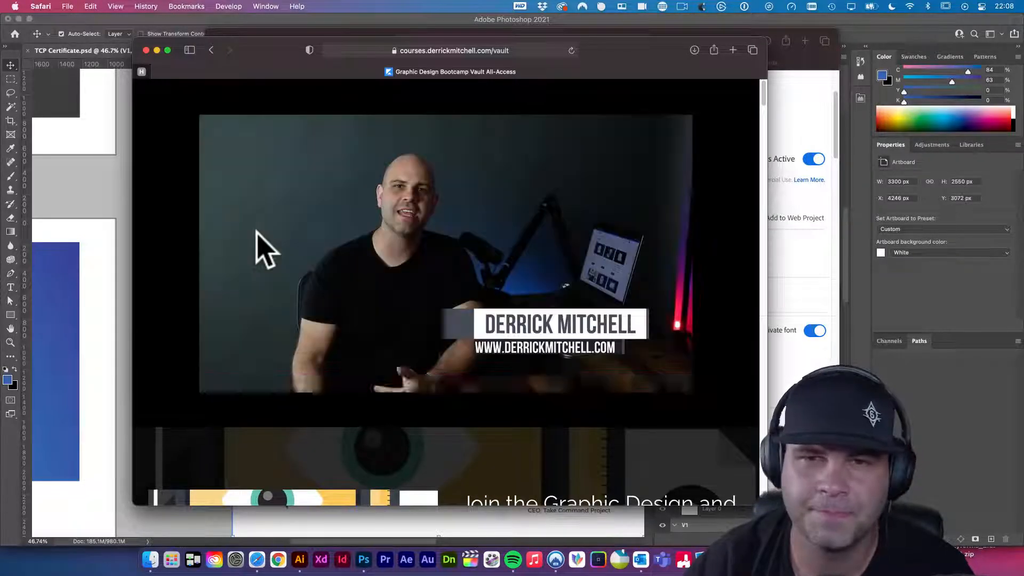
- Pause the Graphic Design Vault promo video and close its window, leaving the Timberline font page
{"action": "left_click", "coordinate": [209, 383]}
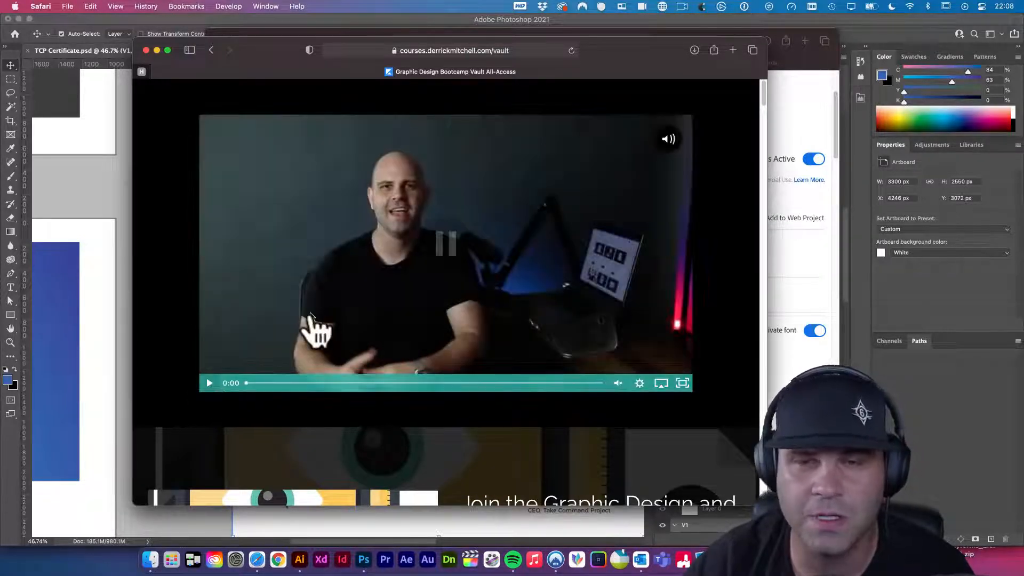
{"action": "left_click_drag", "start_coordinate": [259, 54], "coordinate": [257, 55]}
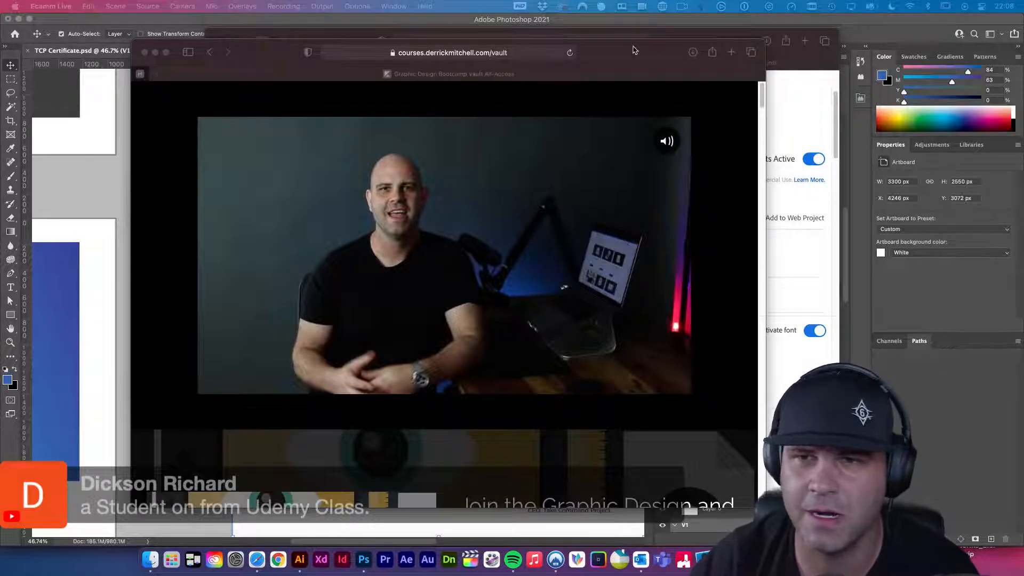
{"action": "left_click_drag", "start_coordinate": [635, 47], "coordinate": [582, 48]}
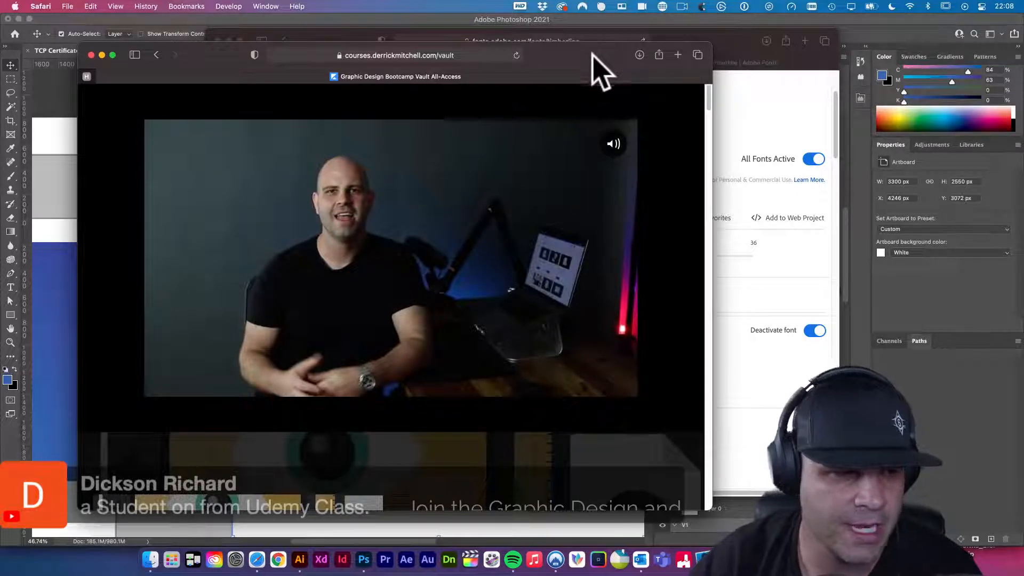
{"action": "left_click_drag", "start_coordinate": [603, 74], "coordinate": [584, 82]}
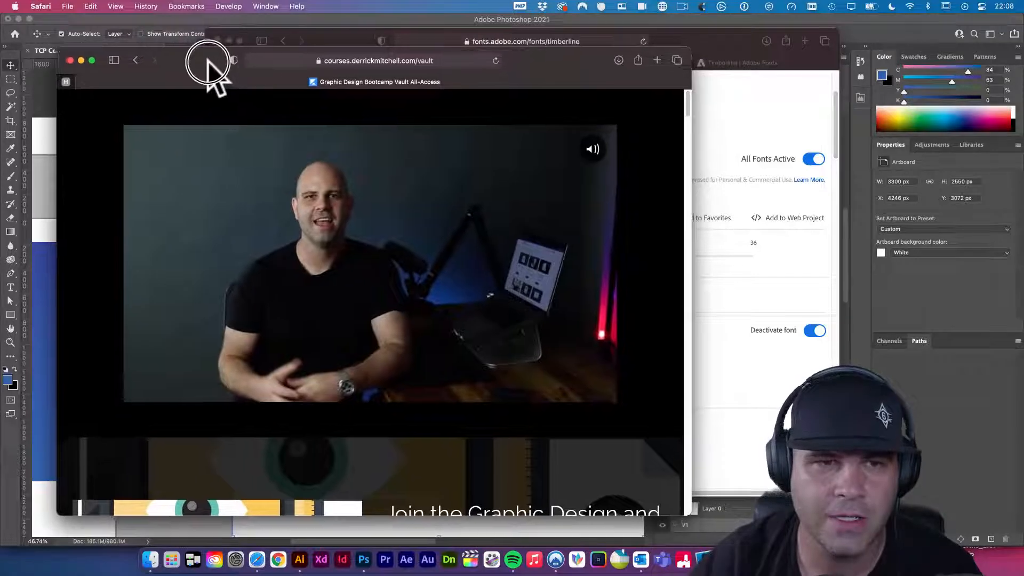
{"action": "left_click", "coordinate": [71, 63]}
{"action": "left_click_drag", "start_coordinate": [335, 40], "coordinate": [186, 55]}
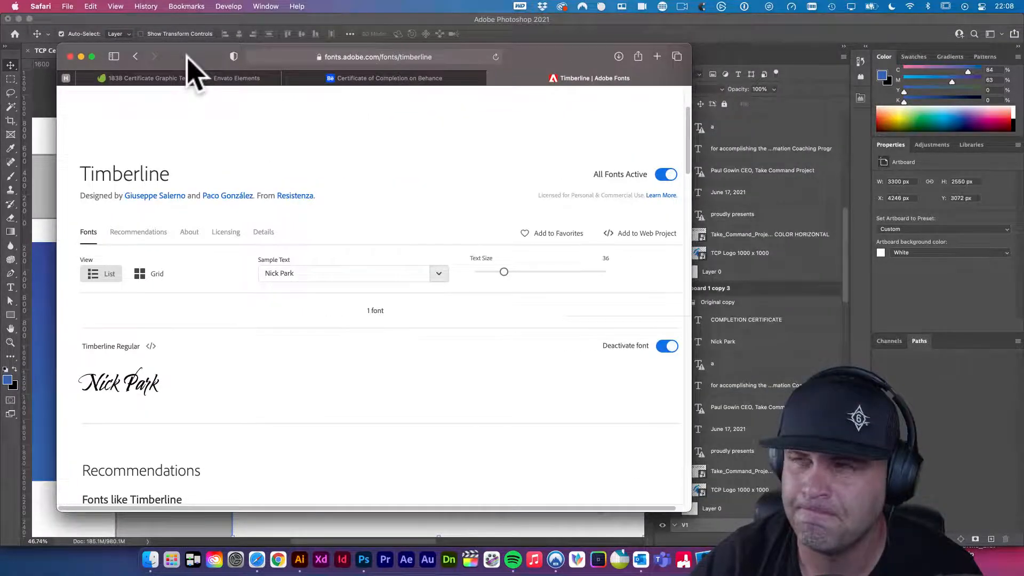